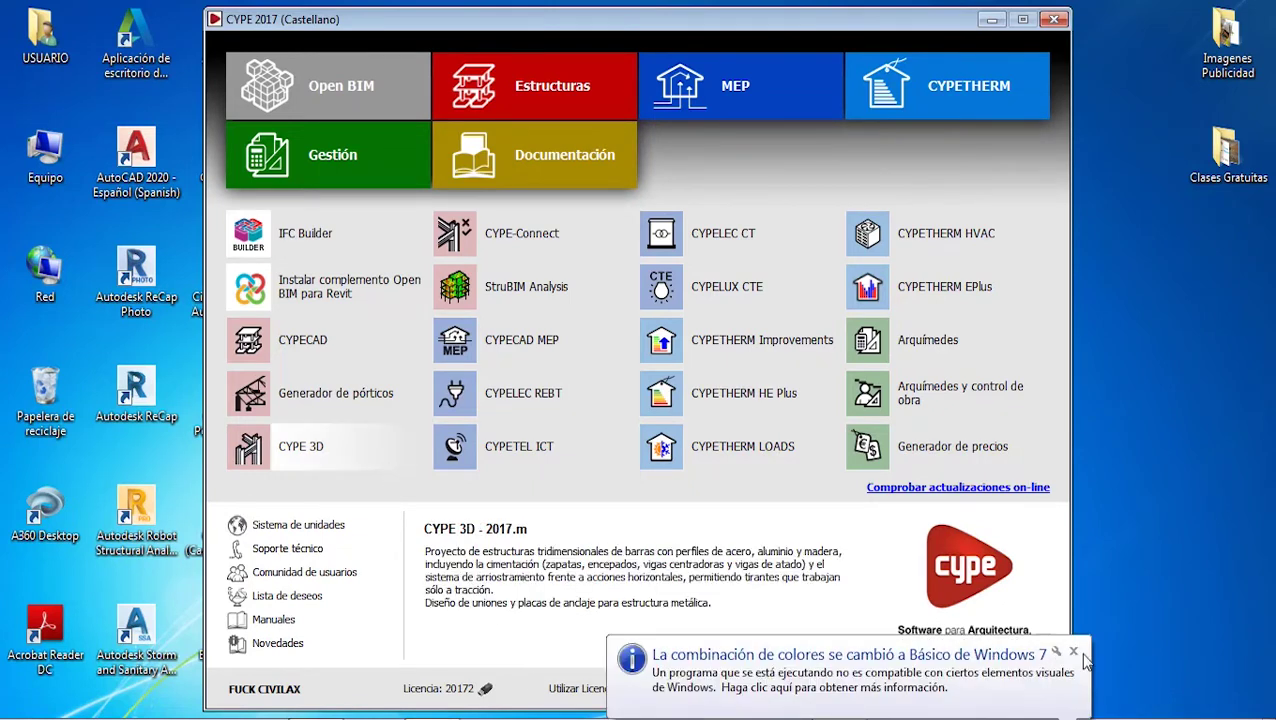
- Dismiss the Windows colour scheme notification, start CYPE 3D and open the recent project CLASE N° 13.ed3
click(1074, 652)
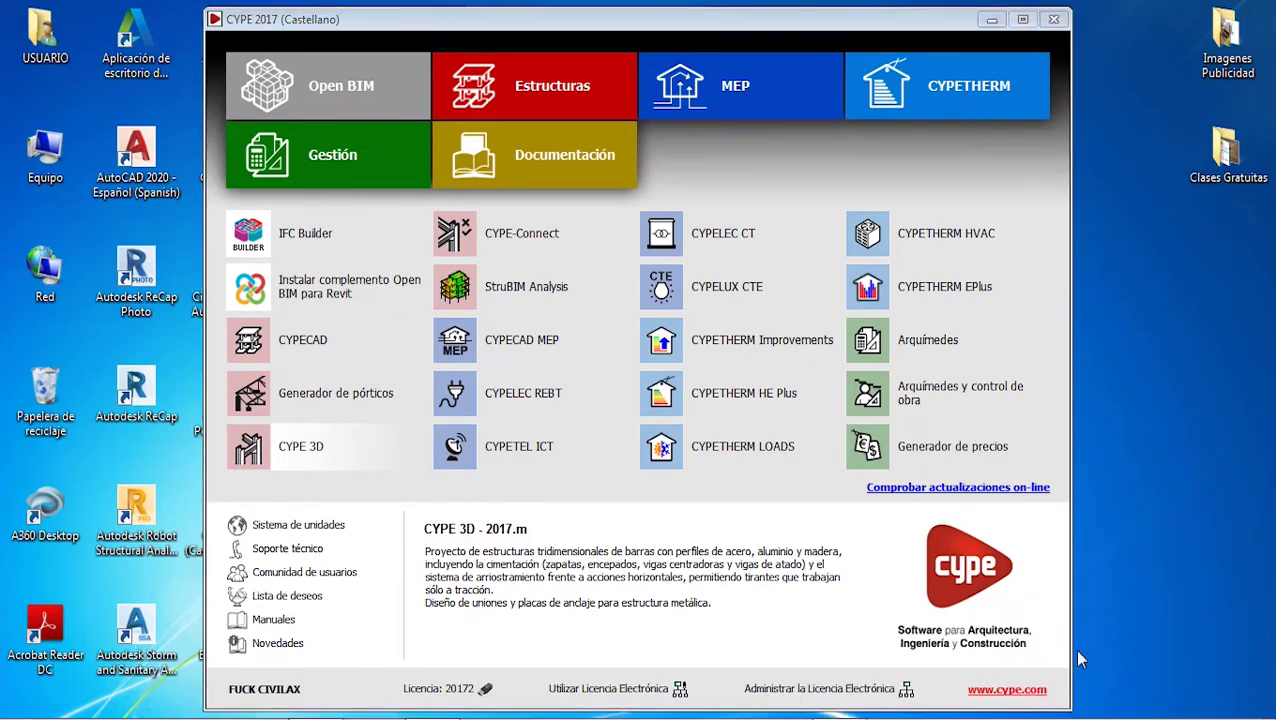
click(335, 456)
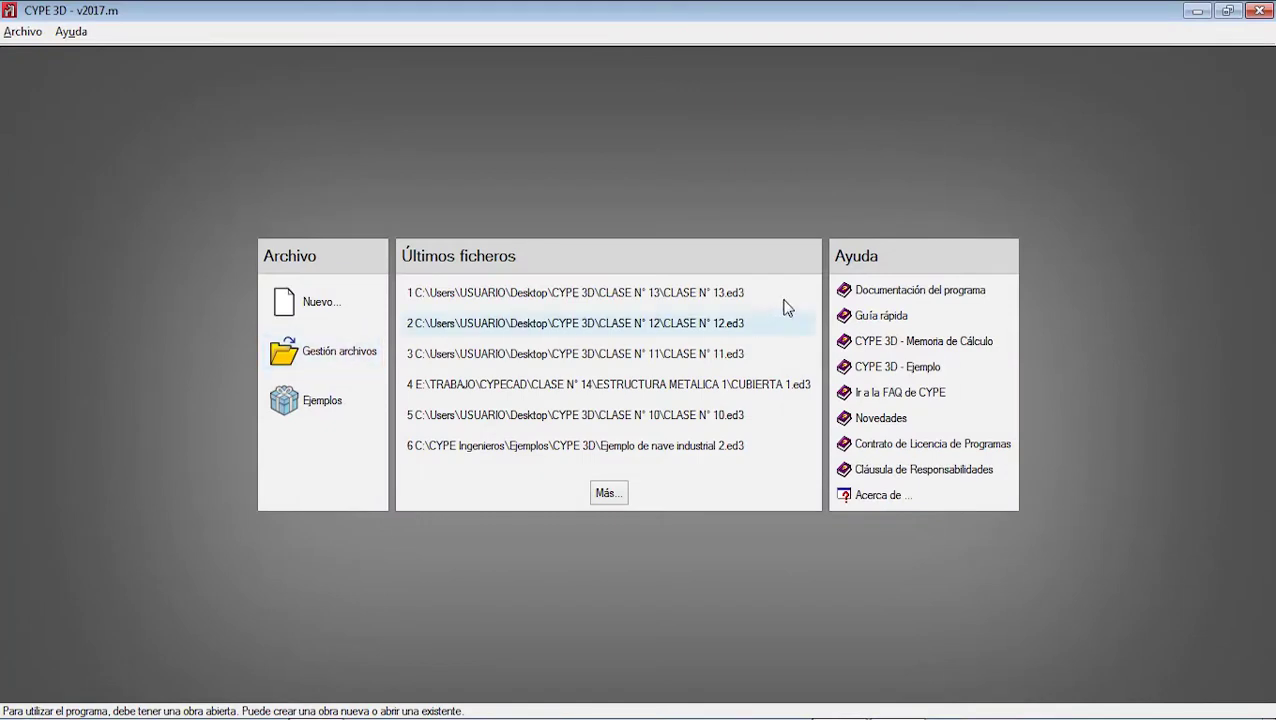
click(619, 296)
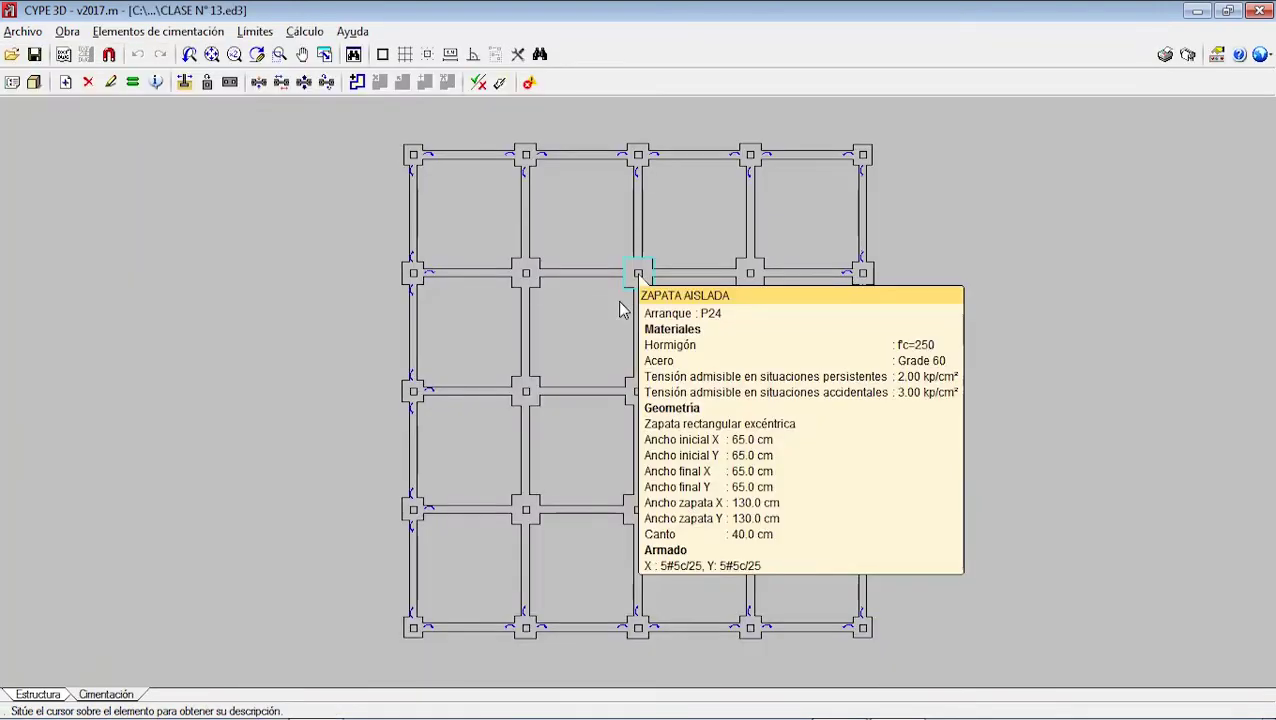
- Start saving the project as a copy and create a folder named CLASE N° 14 inside the CYPE 3D folder
click(24, 31)
click(80, 125)
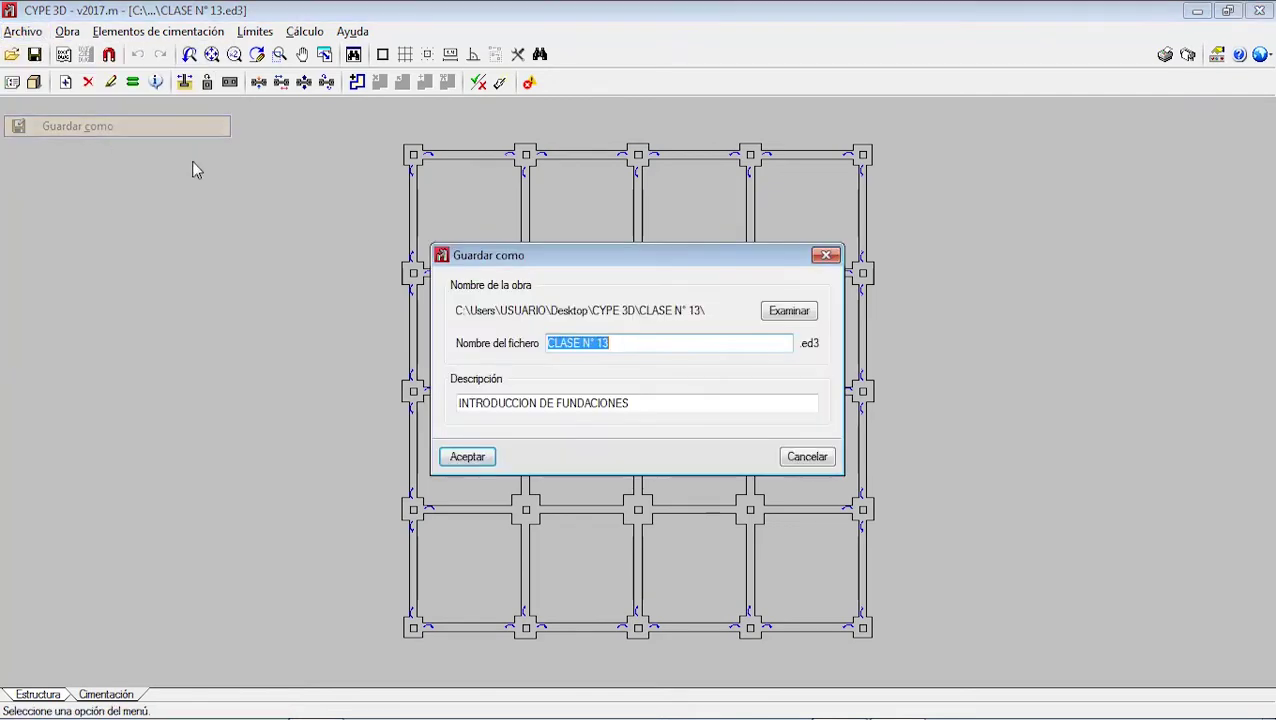
click(789, 311)
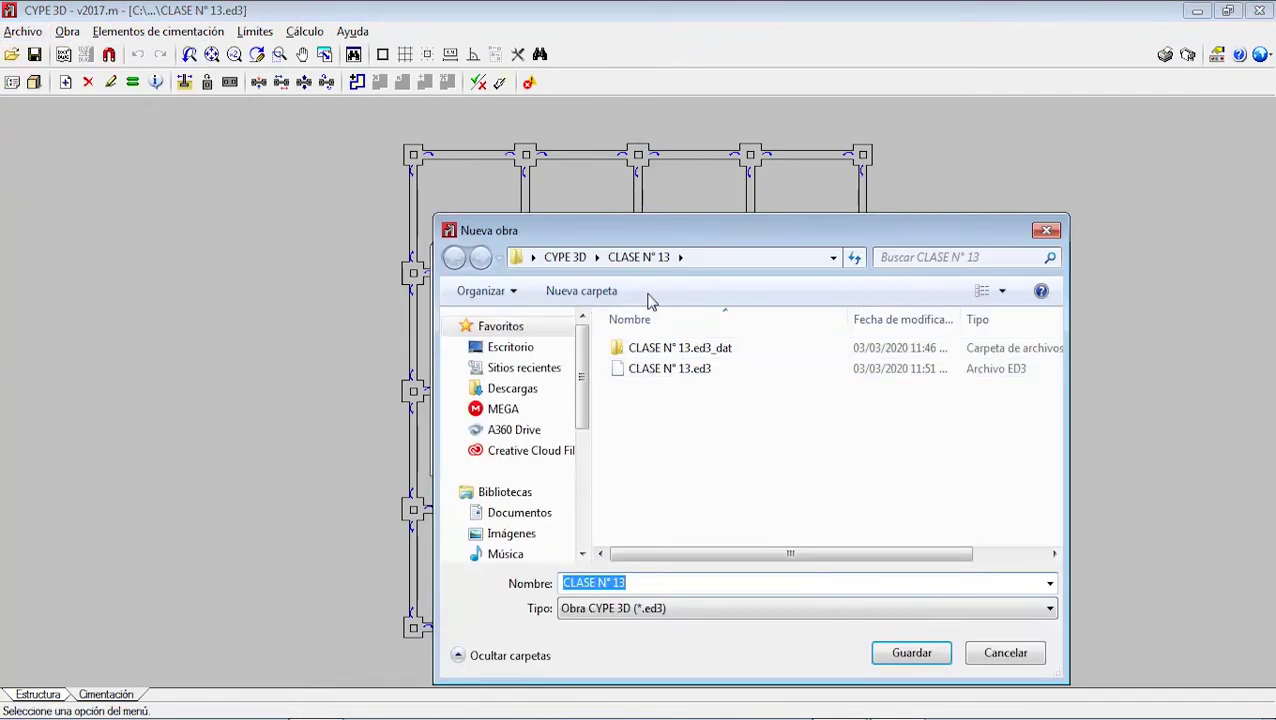
click(556, 263)
right_click(712, 399)
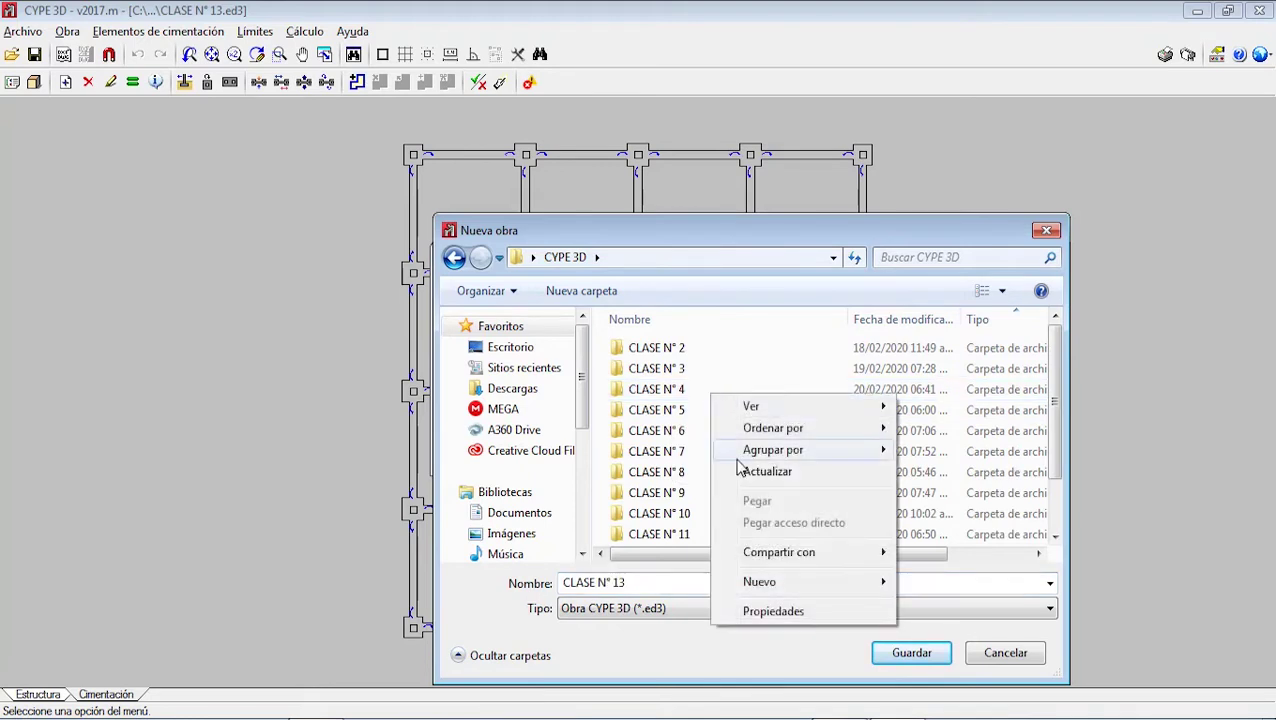
mouse_move(776, 582)
click(1176, 314)
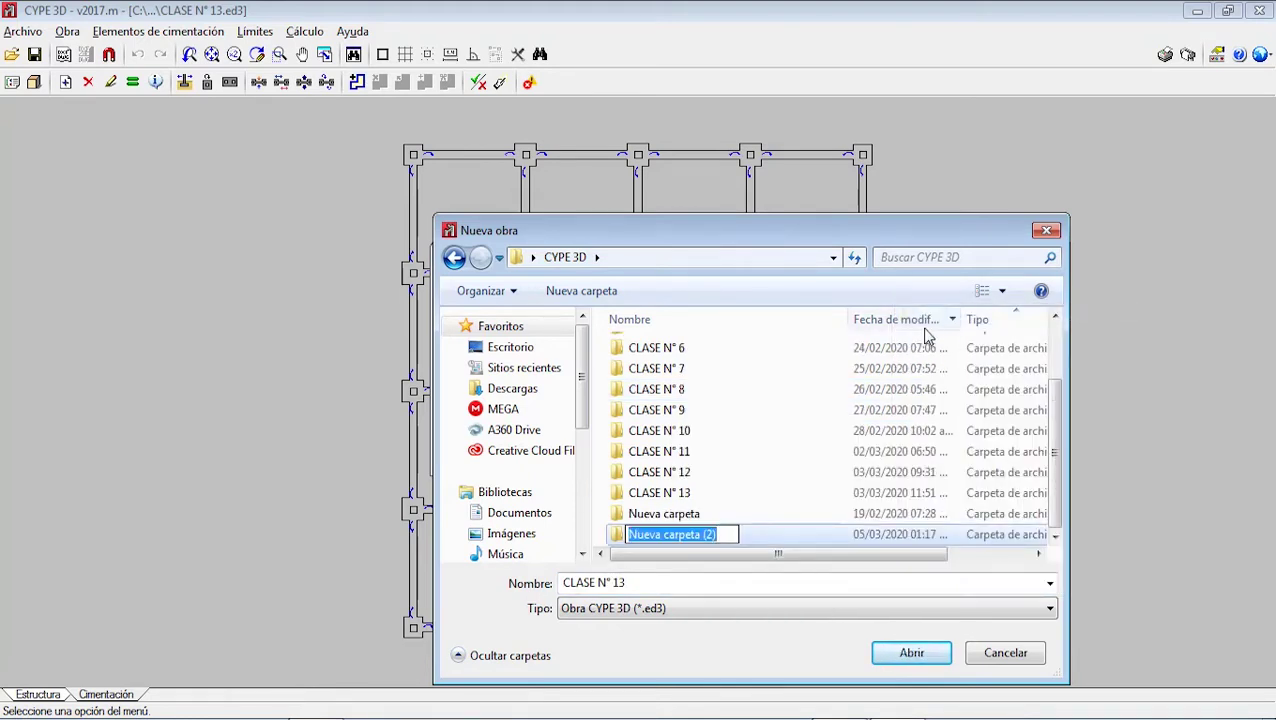
text(CLASE N° 14)
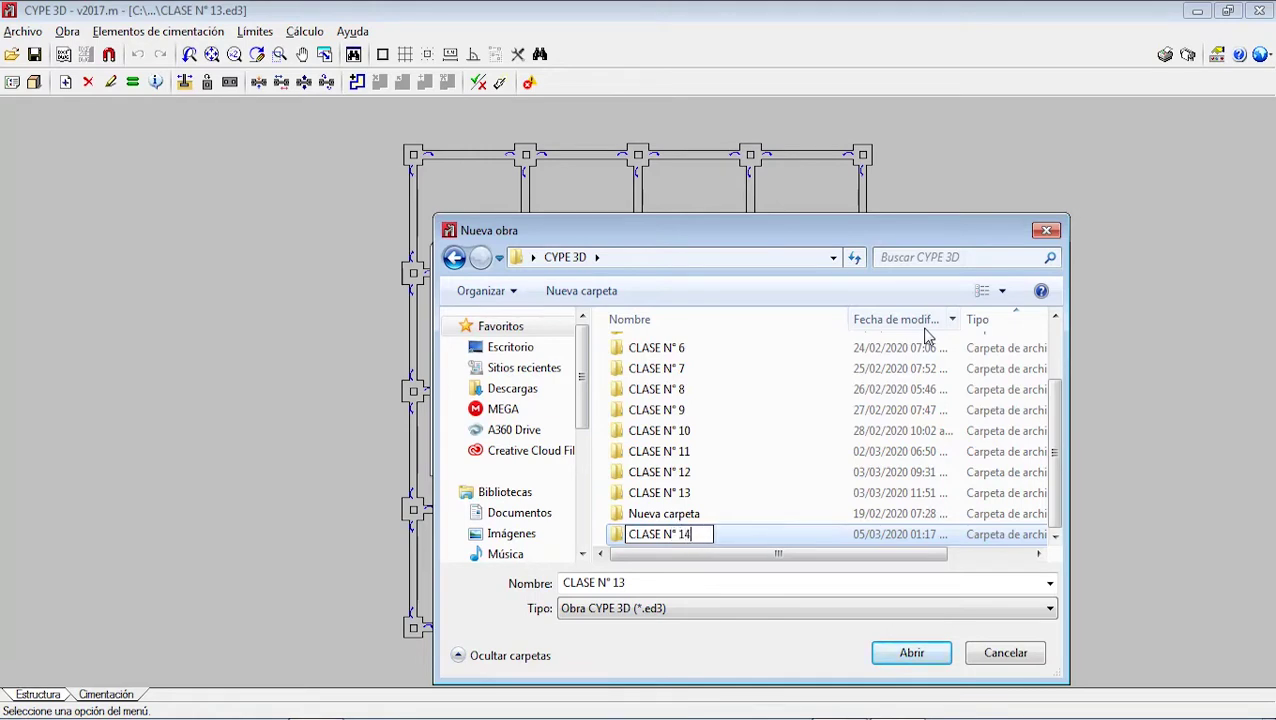
click(727, 543)
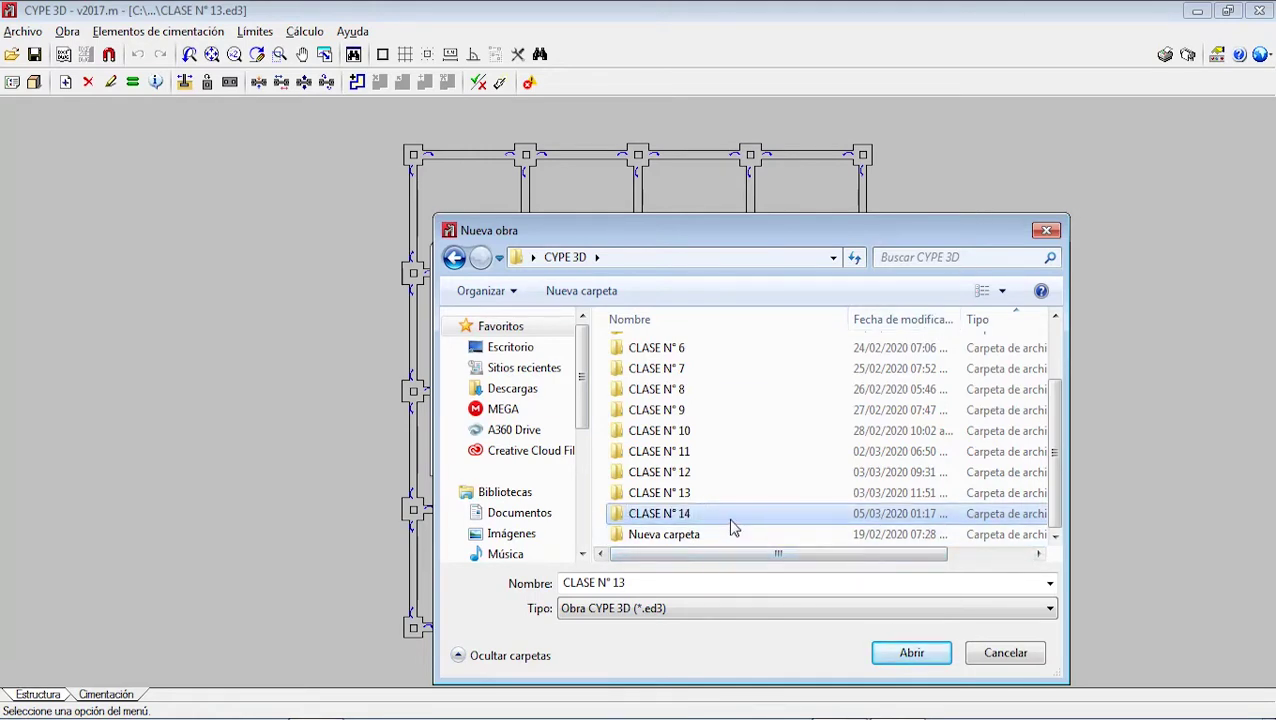
- Choose the CLASE N° 14 folder as the save location and name the project file CLASE N° 14
double_click(731, 518)
double_click(705, 588)
text(14)
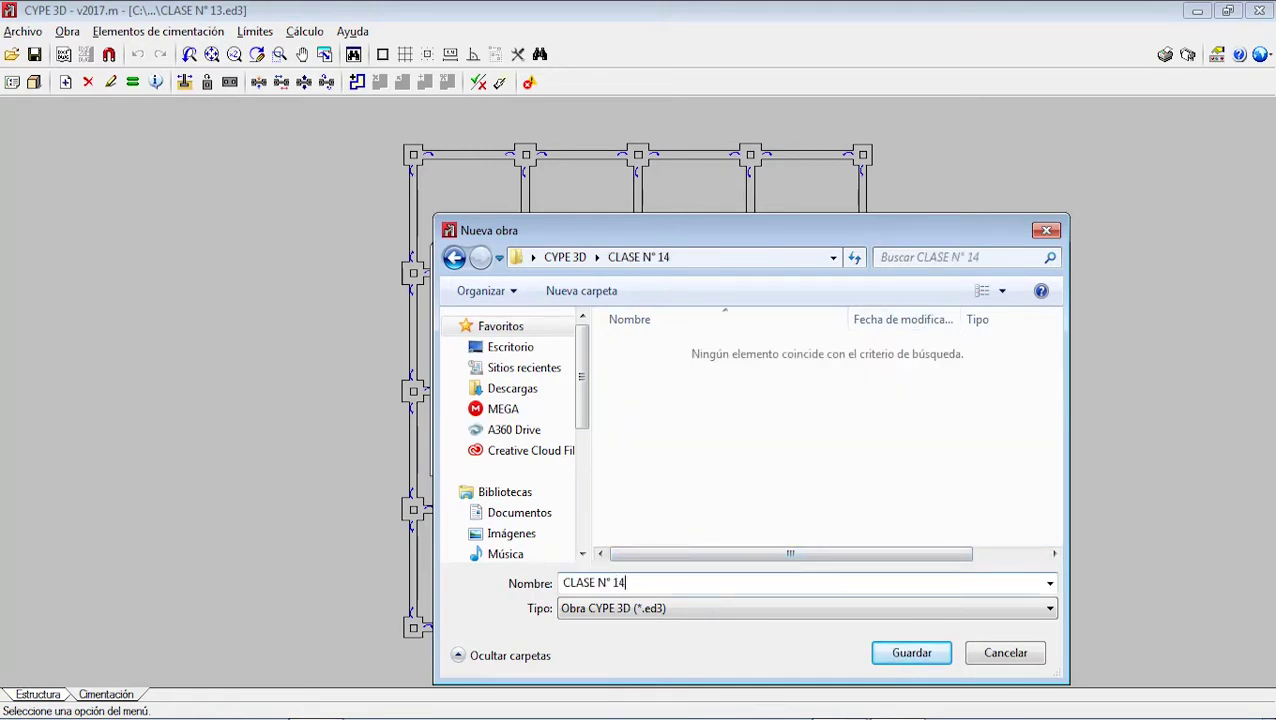
click(911, 653)
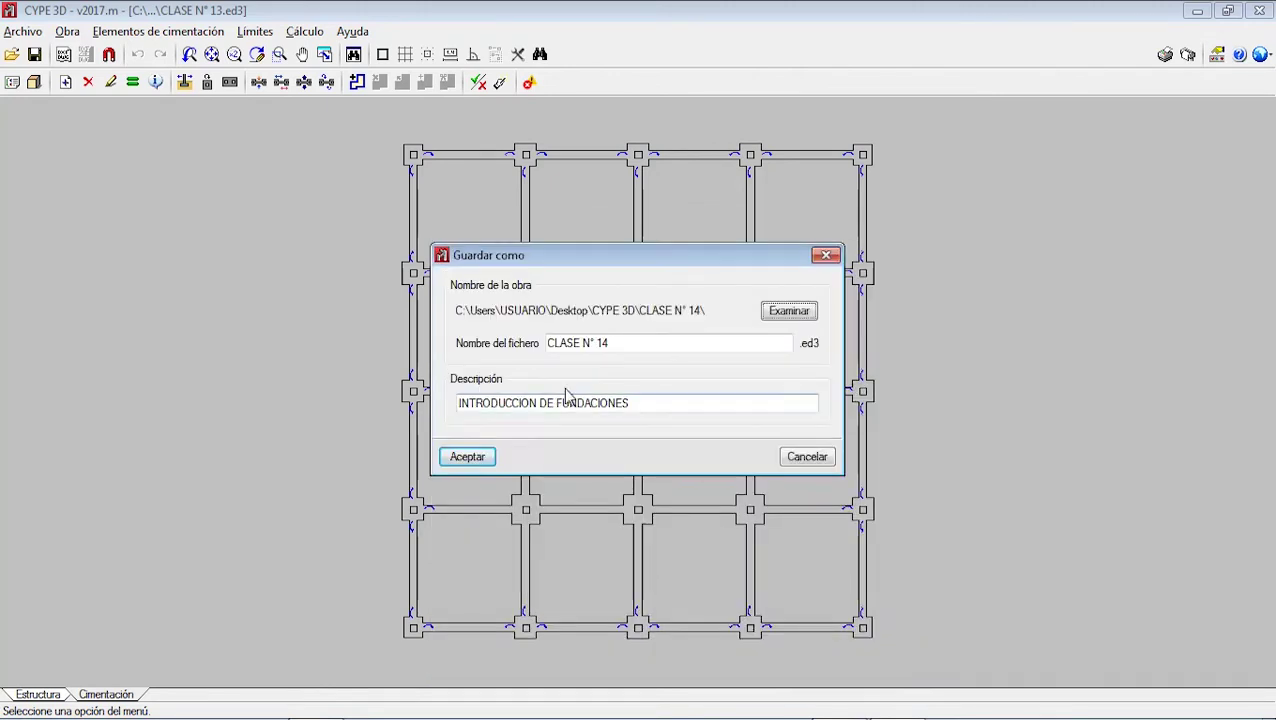
- Change the project description to BOTON POR POSICION DE FUNDACIONES and save the copy
double_click(538, 405)
click(535, 403)
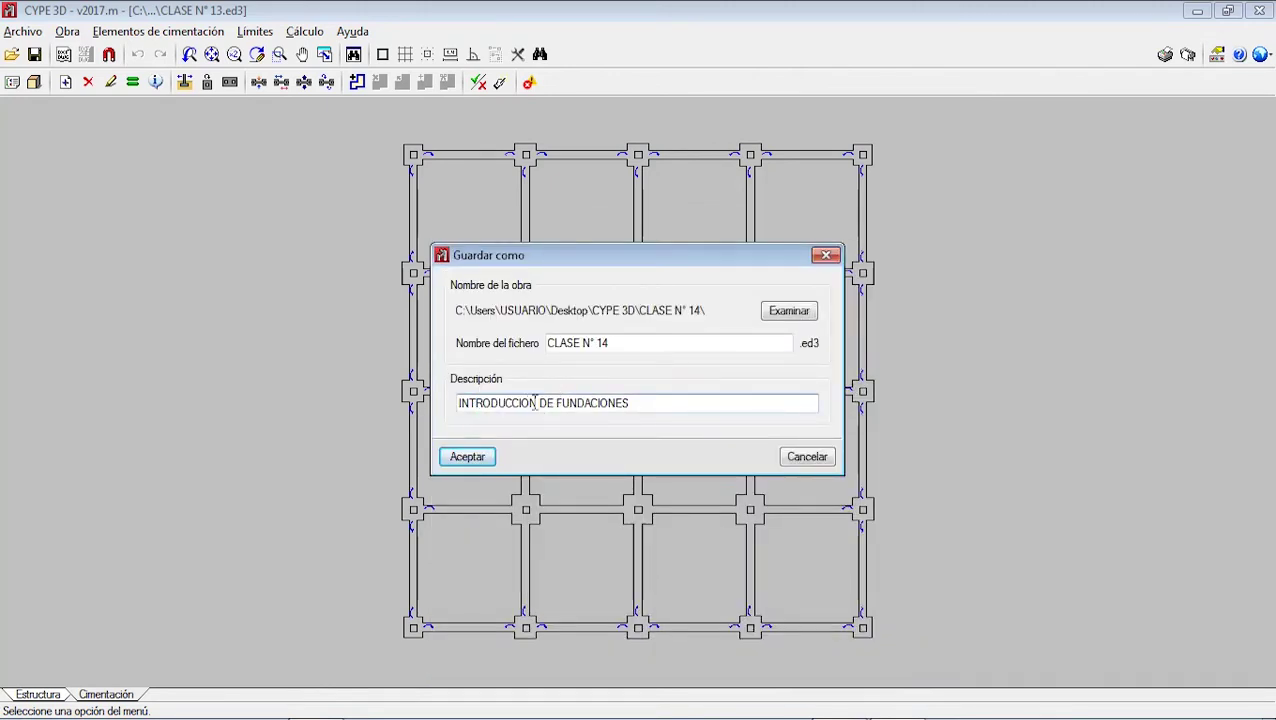
drag(537, 403, 405, 408)
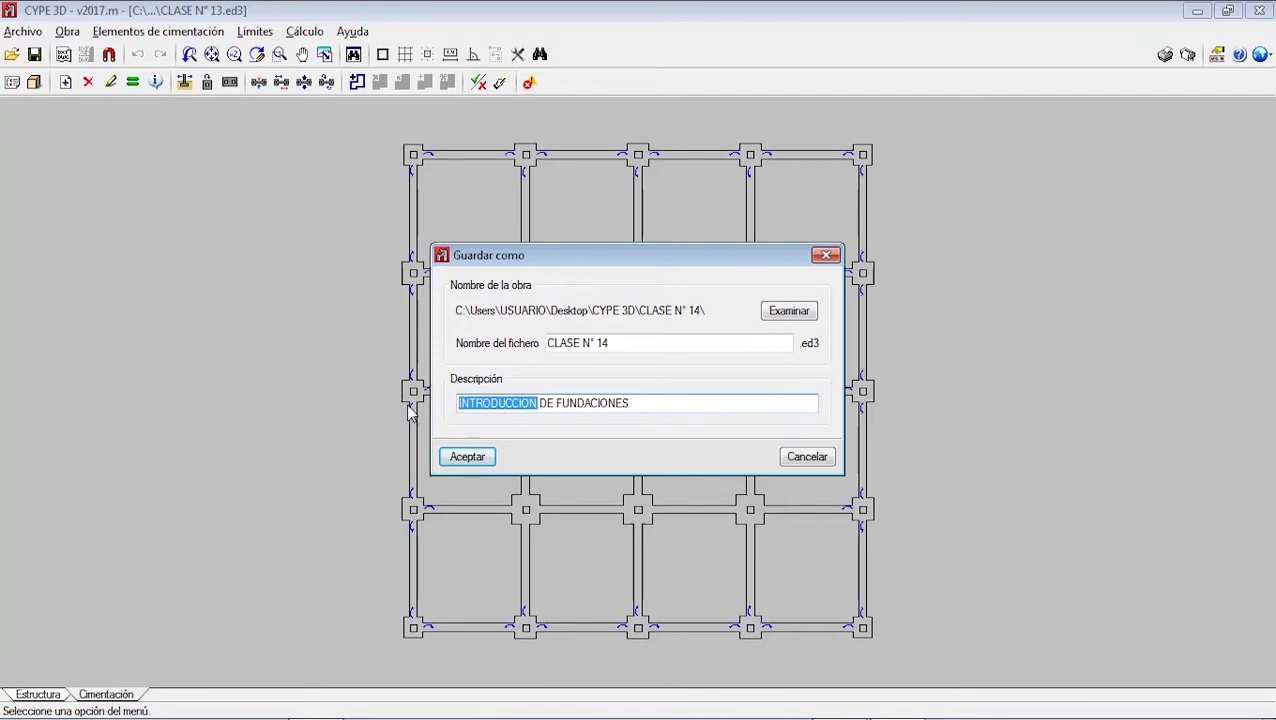
text(BOTON POR)
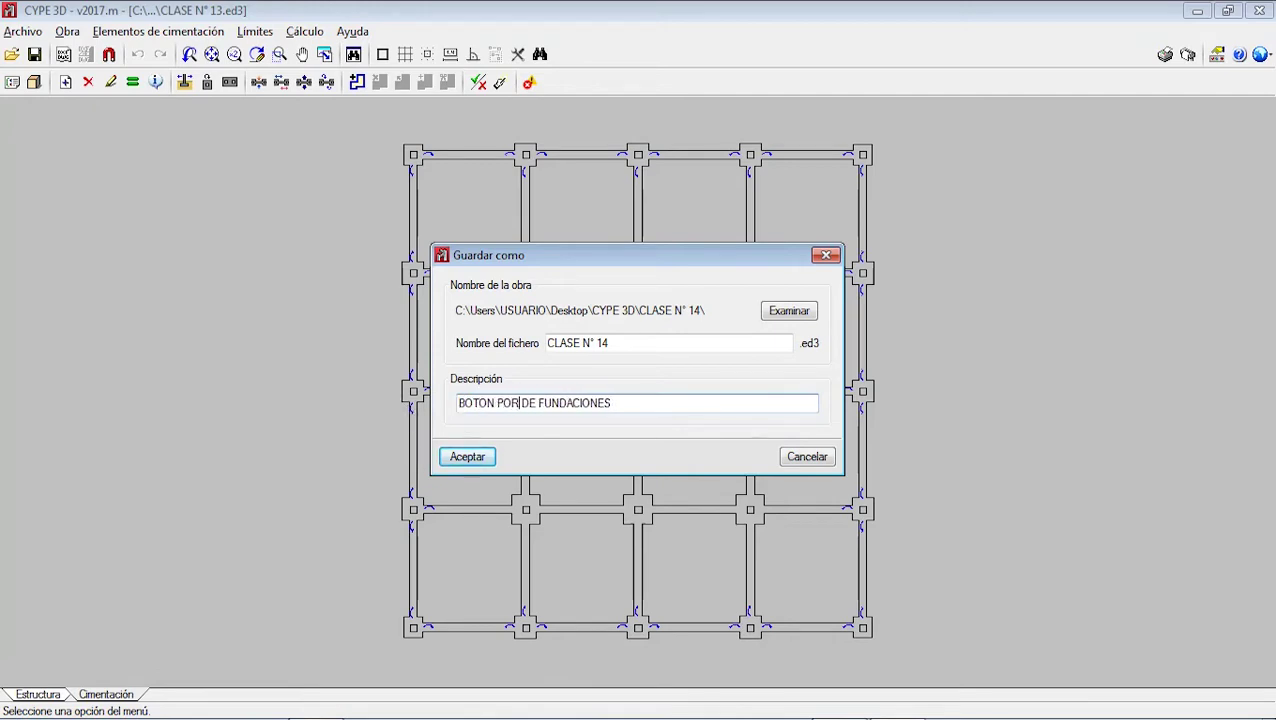
text( POSICION DE)
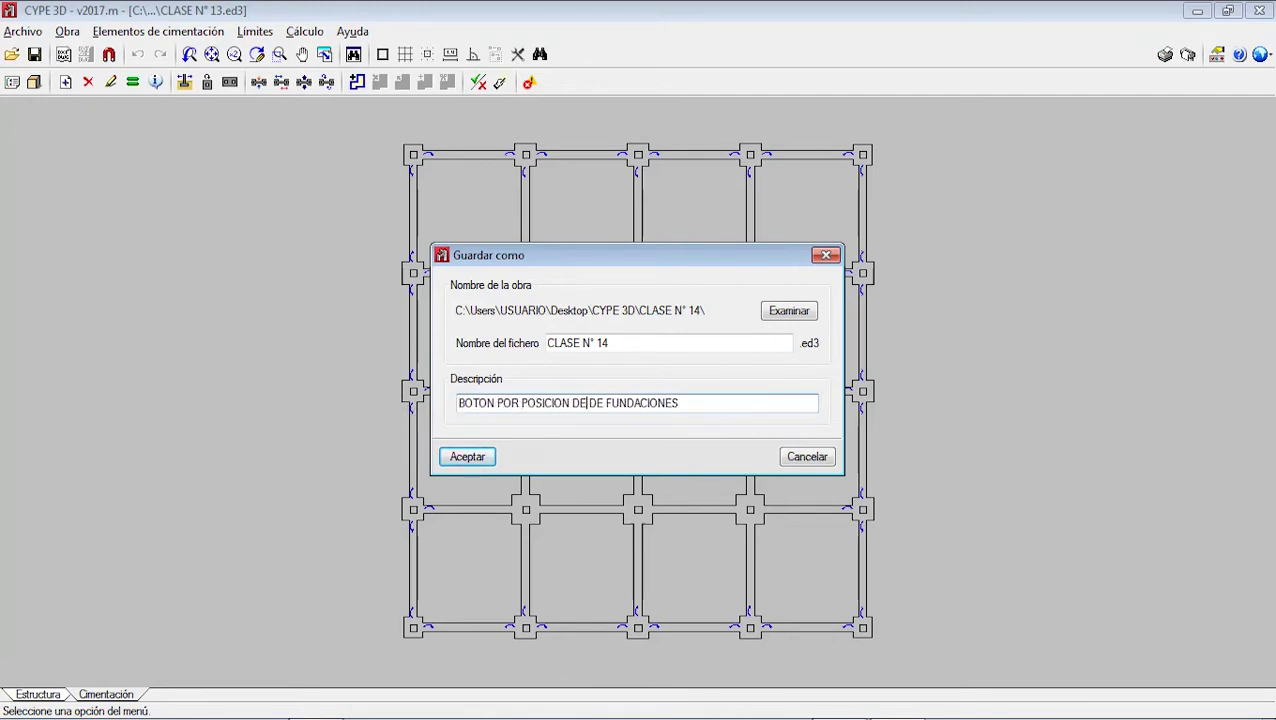
text( F)
key(BackSpace)
key(BackSpace)
key(BackSpace)
key(BackSpace)
key(BackSpace)
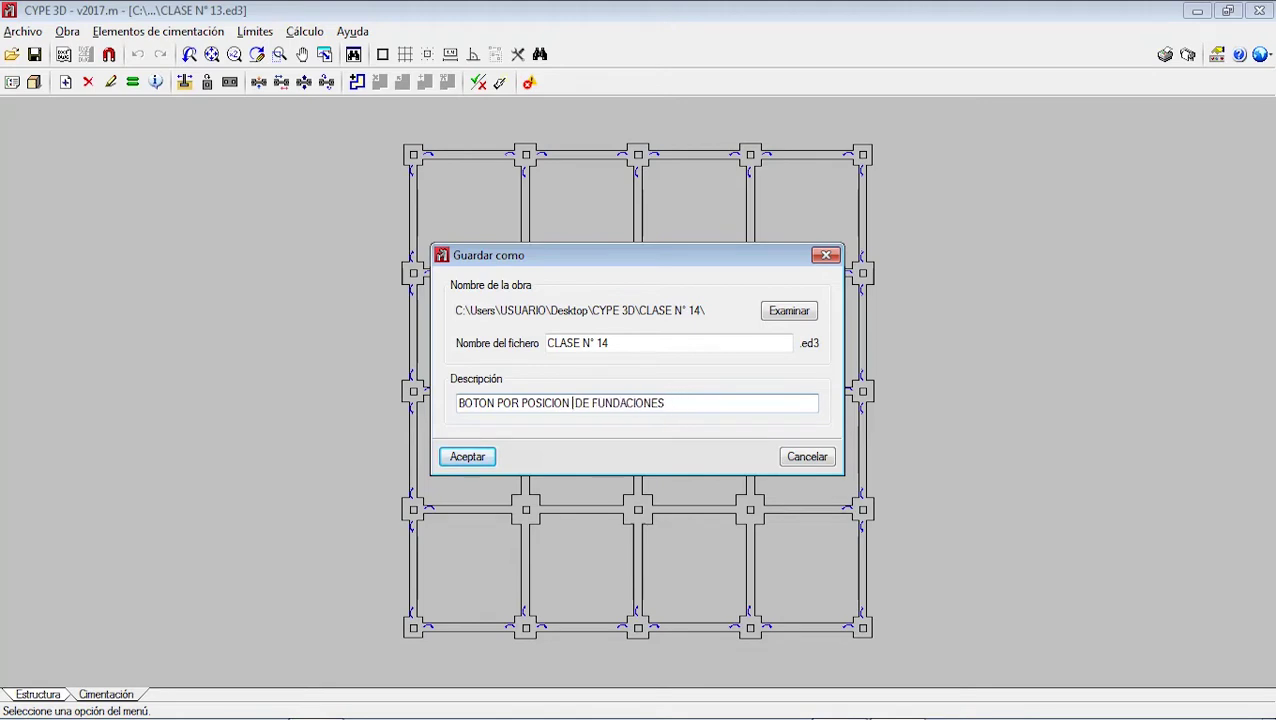
click(480, 459)
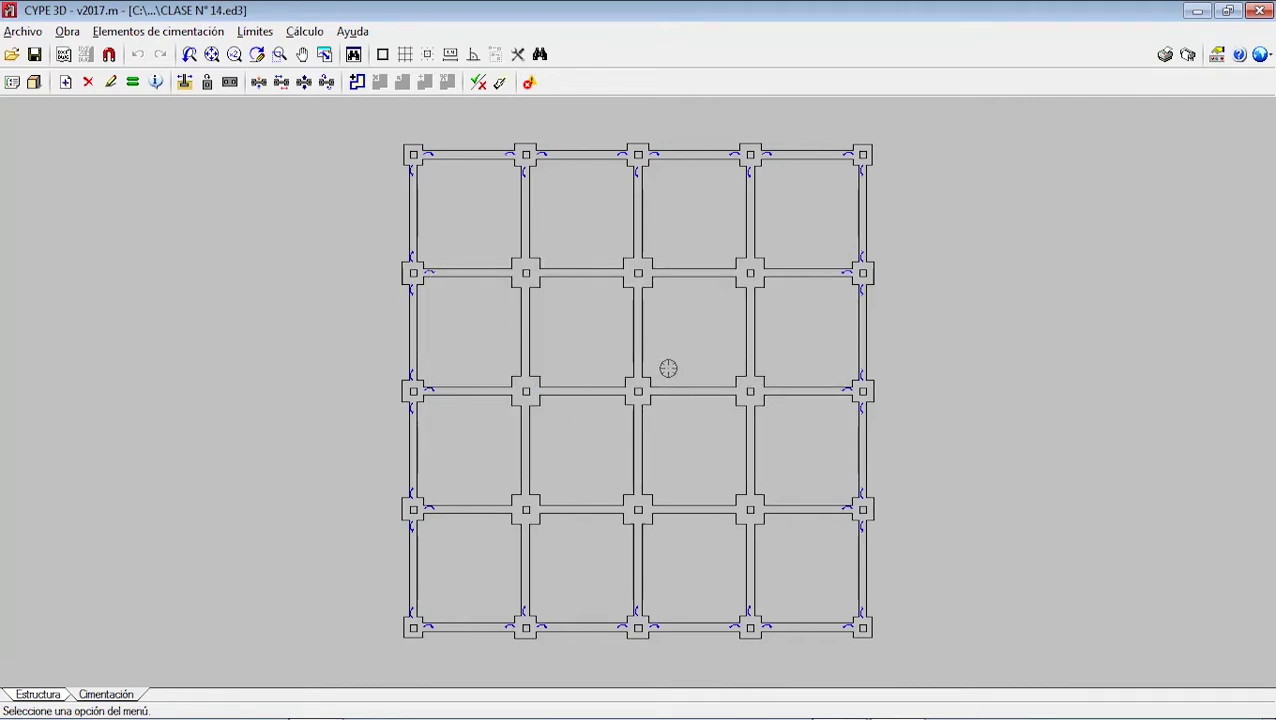
- Inspect the whole building and its foundations in the 3D view, and return to the foundation plan
scroll(640, 370, down, 1)
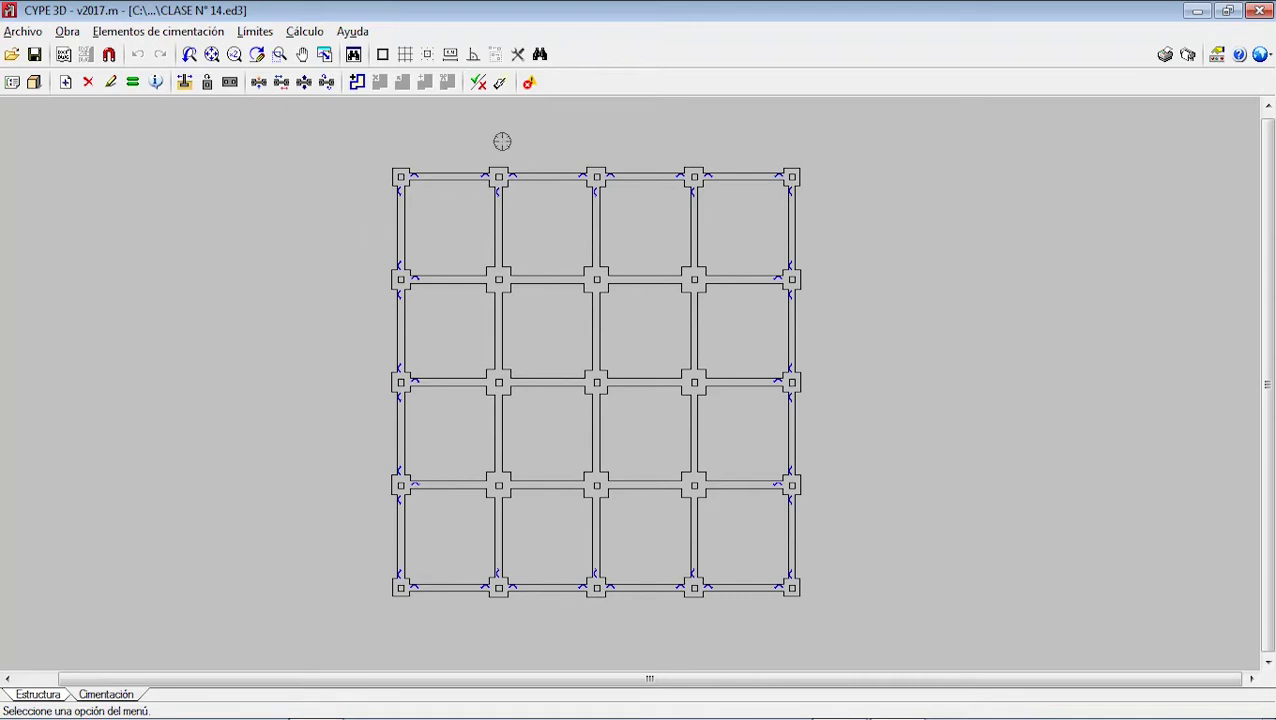
click(36, 83)
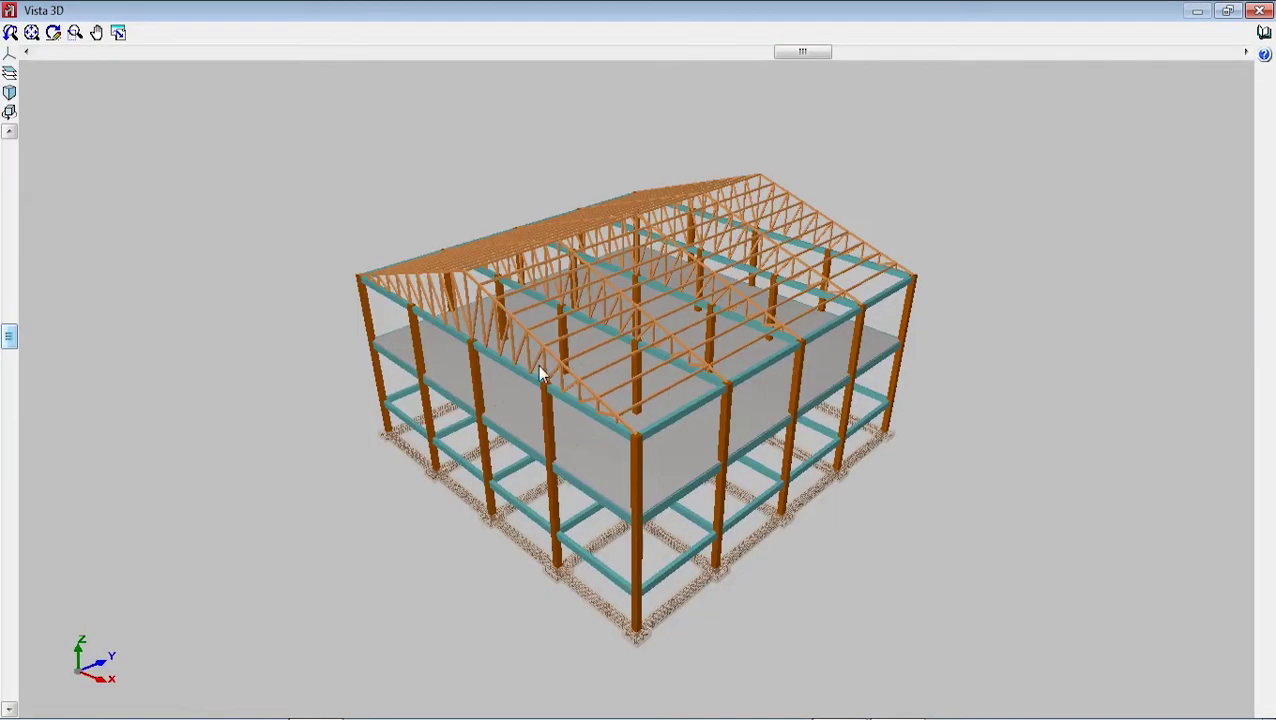
middle_drag(537, 365, 719, 342)
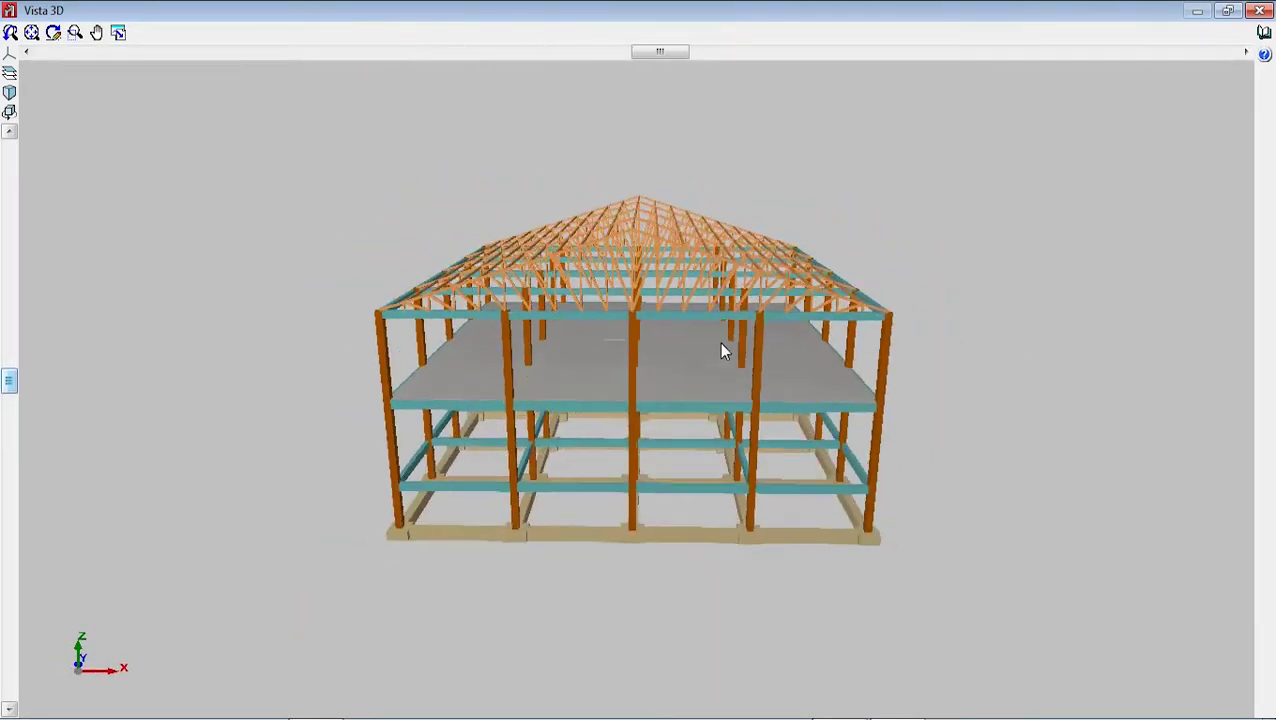
click(1259, 10)
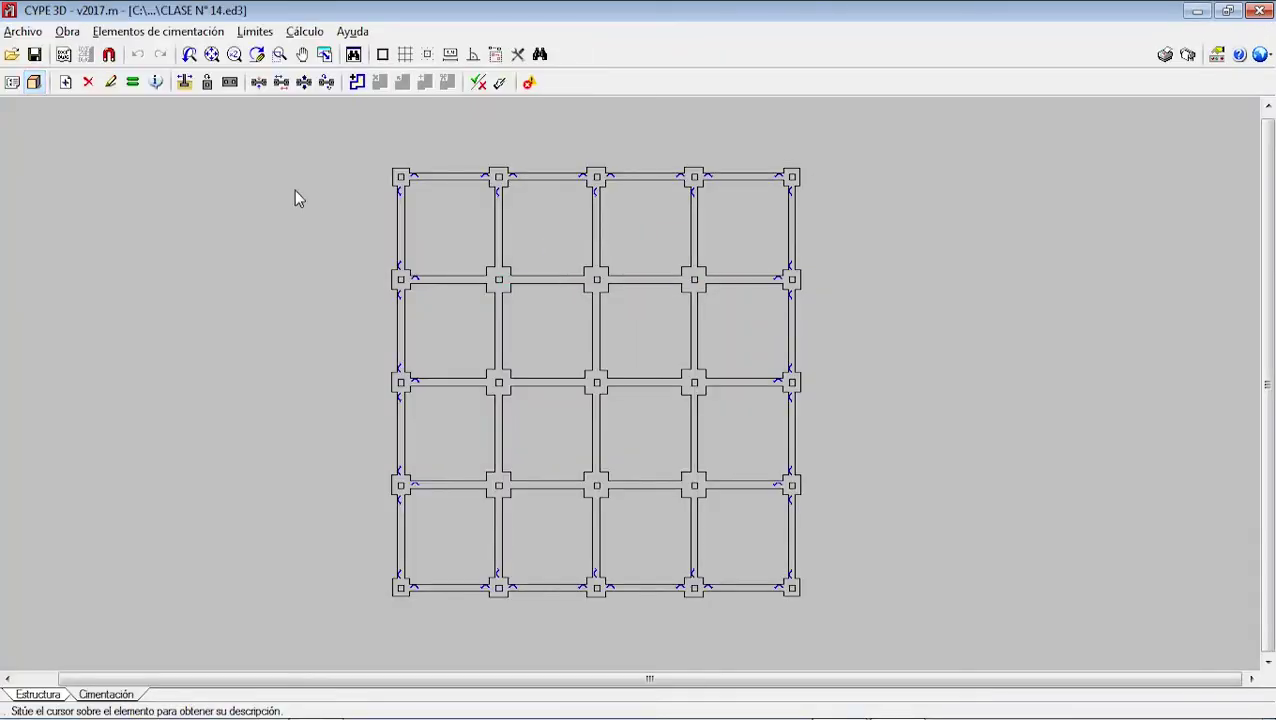
- Review the general data of the foundation, including soil, actions, concrete and steel, without changing anything
click(72, 32)
click(110, 55)
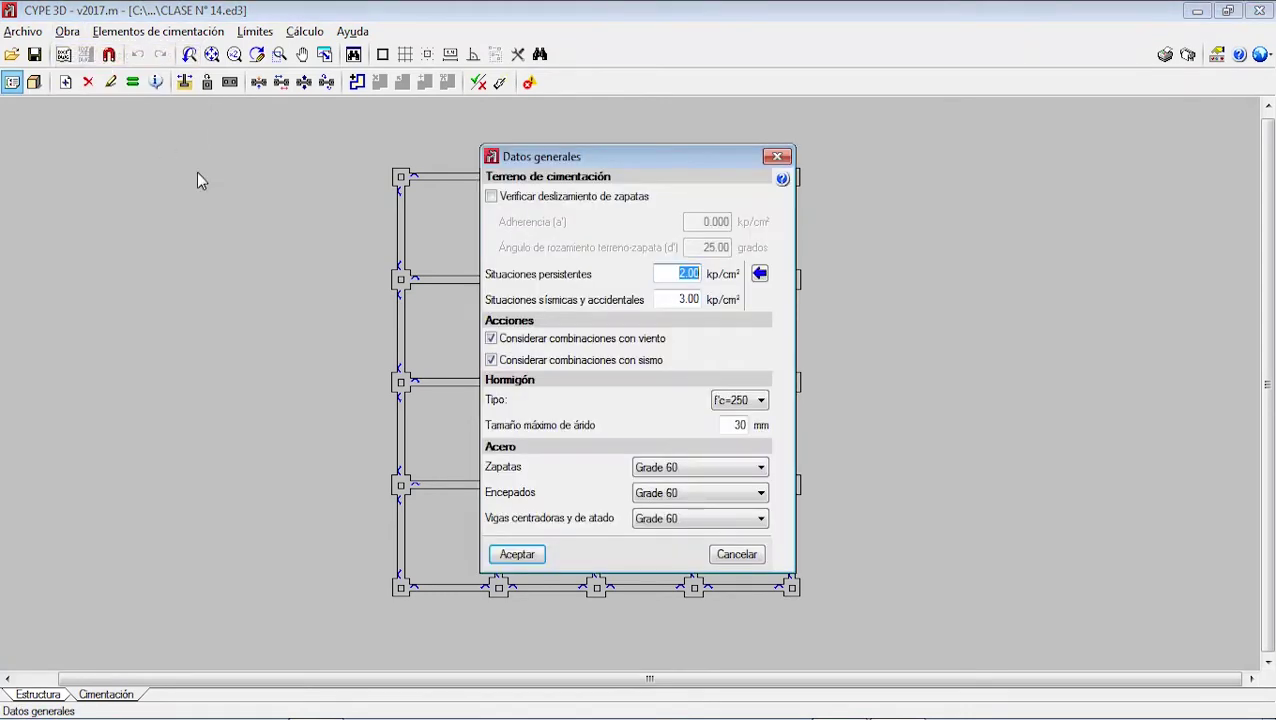
click(776, 158)
- Switch to the structure model and open the project's general data
click(40, 694)
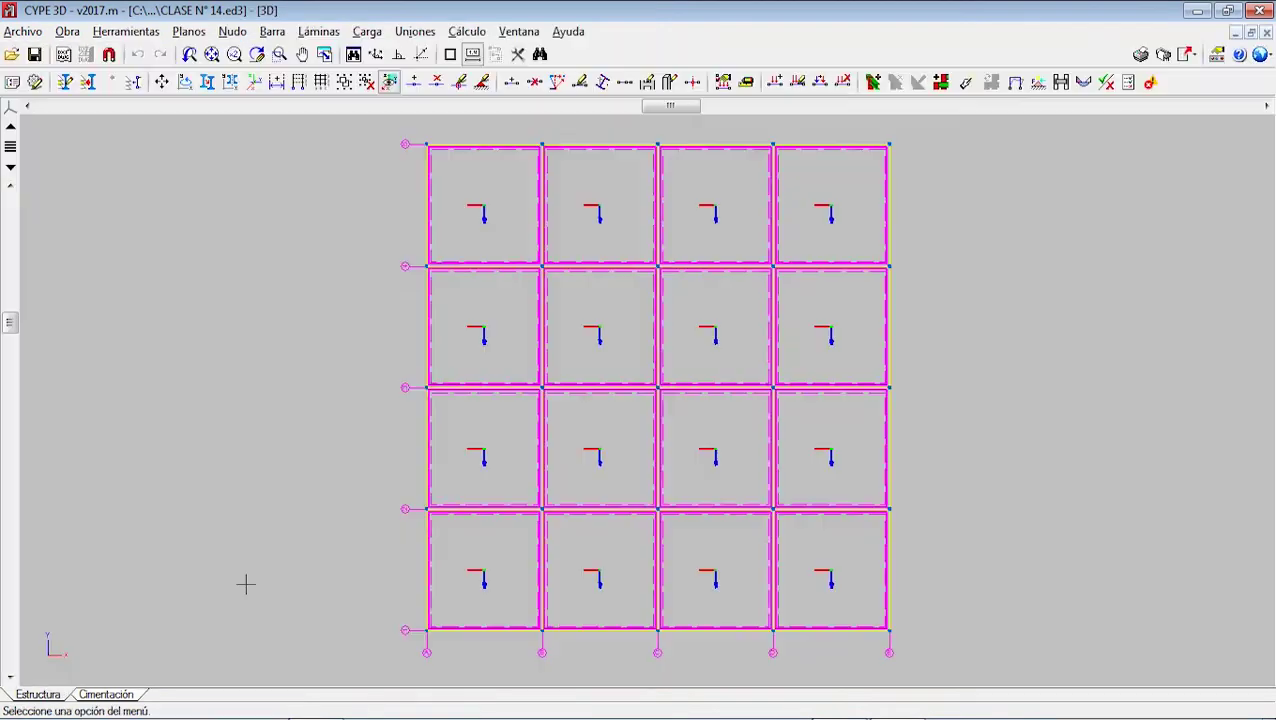
click(67, 31)
click(110, 53)
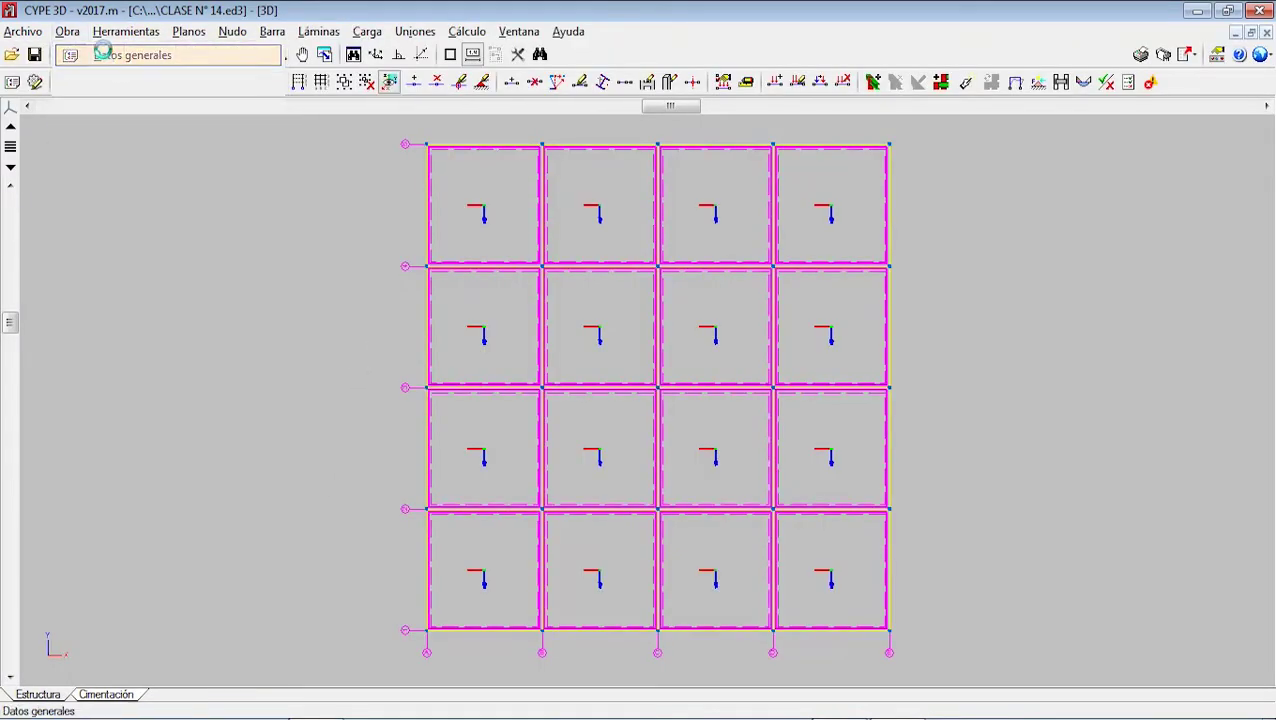
drag(683, 60, 649, 54)
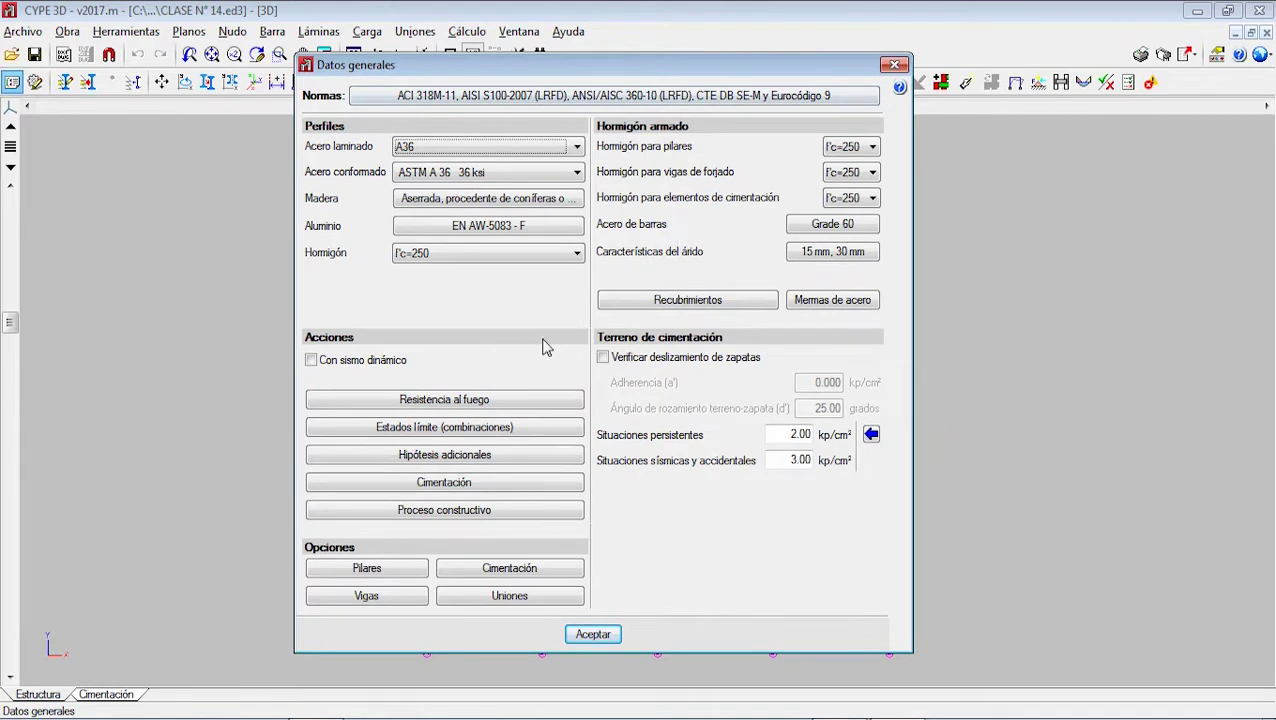
- Enable the footing sliding check to examine its adhesion and soil-footing friction angle settings, and disable the check again
click(665, 358)
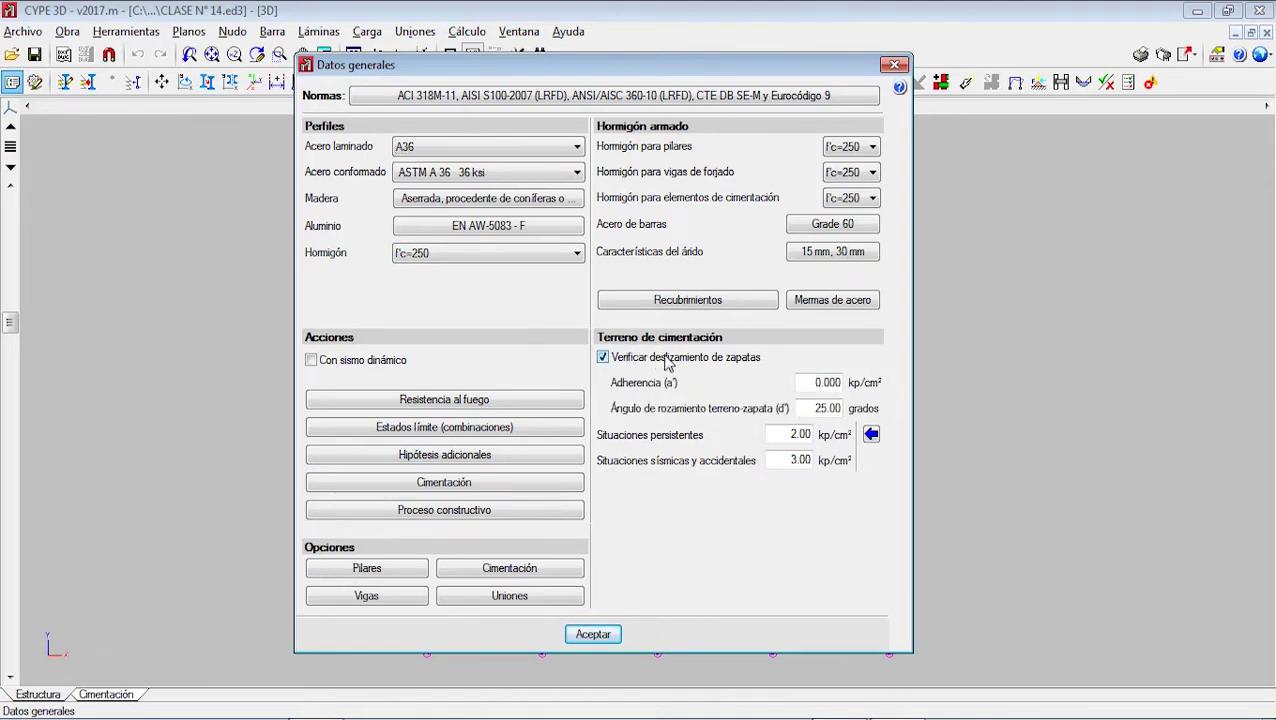
double_click(808, 382)
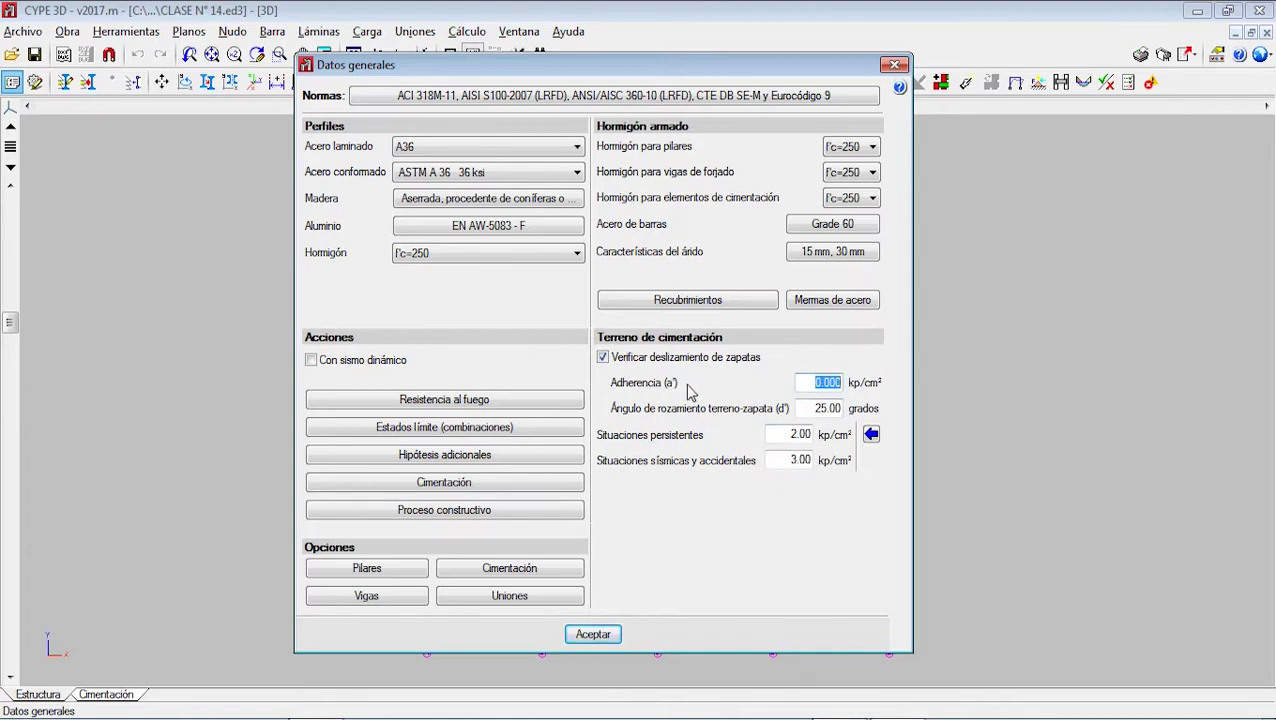
double_click(806, 408)
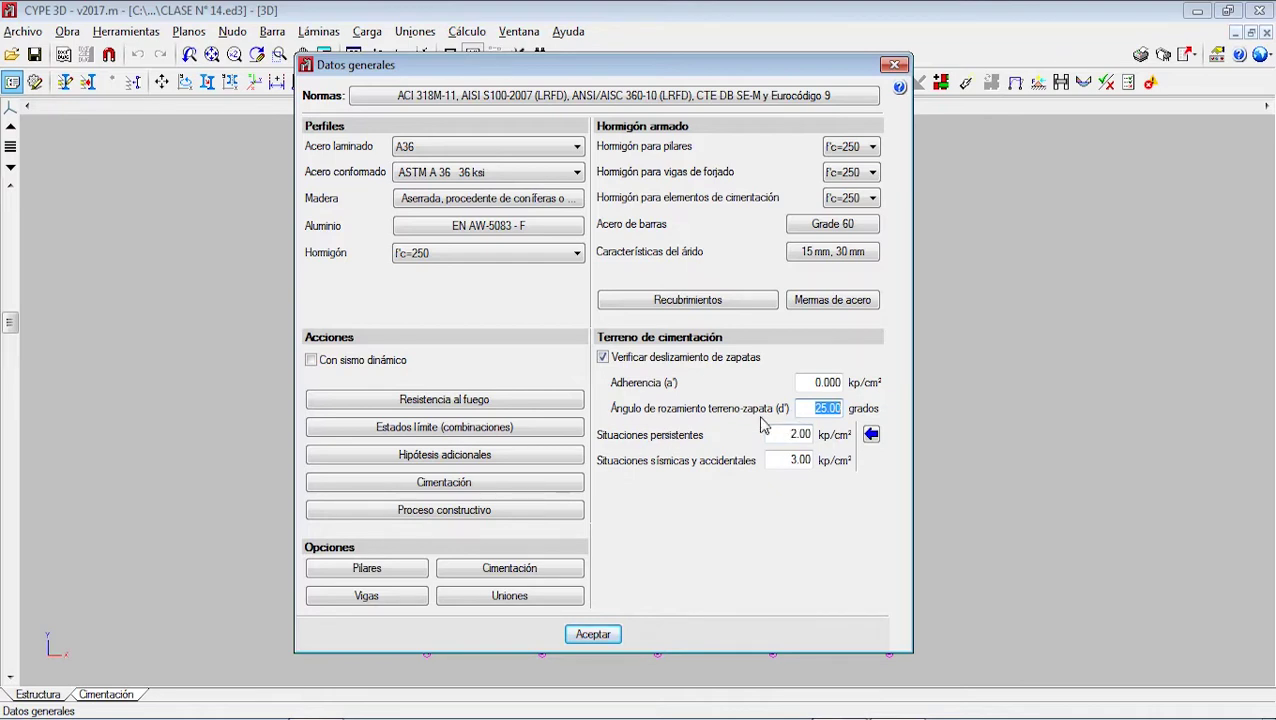
click(815, 384)
click(824, 408)
click(603, 358)
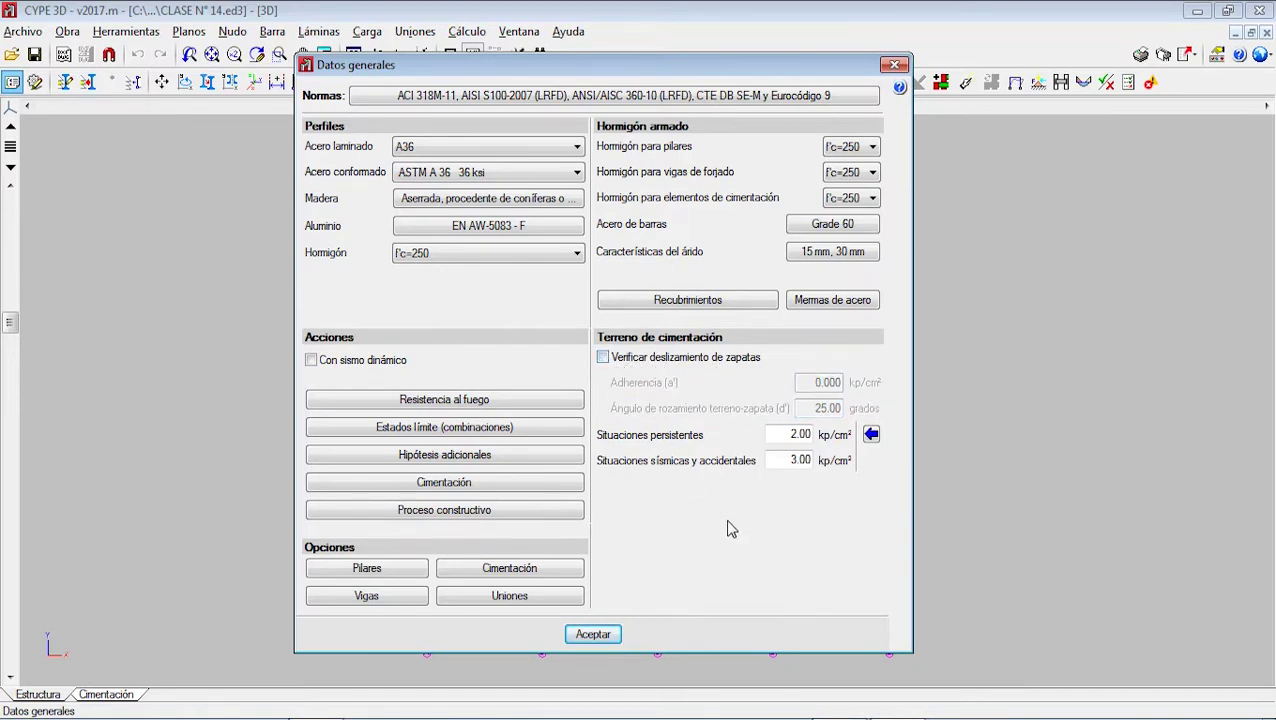
- Import the usual soil values for Limo, setting the allowable pressures to 1.20 kp/cm² persistent and 1.80 kp/cm² seismic and accidental
double_click(805, 435)
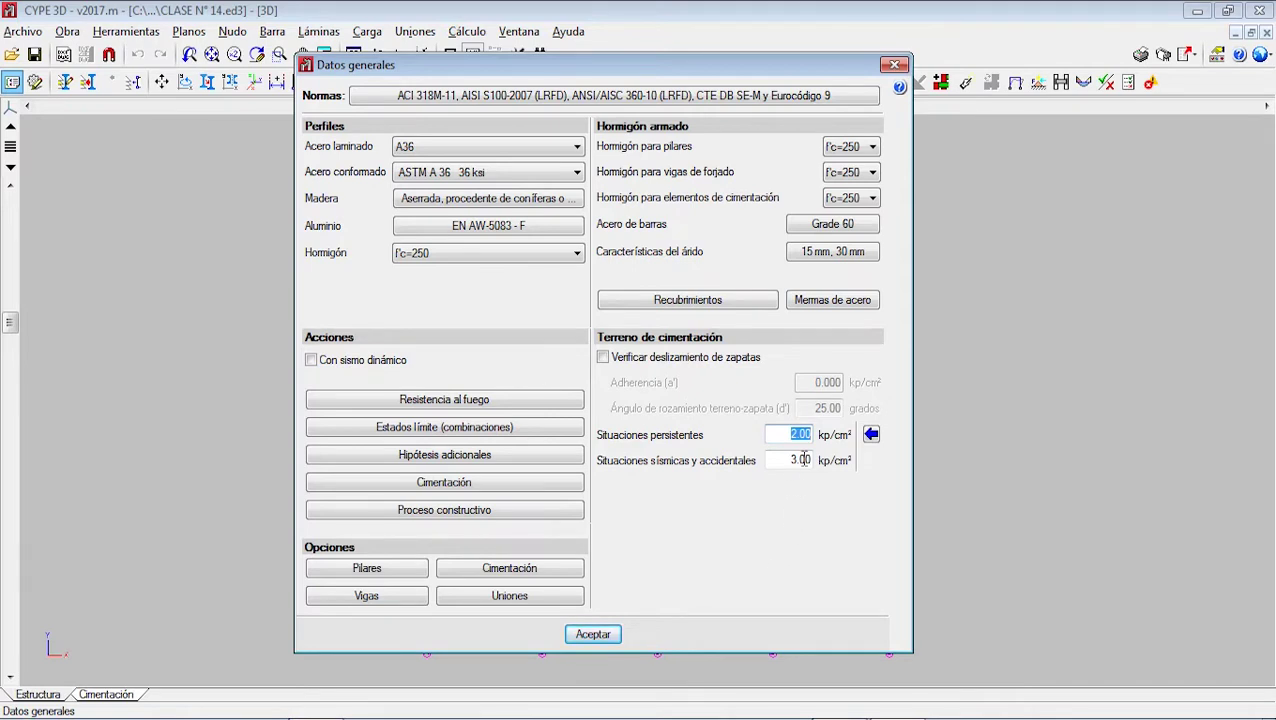
click(871, 440)
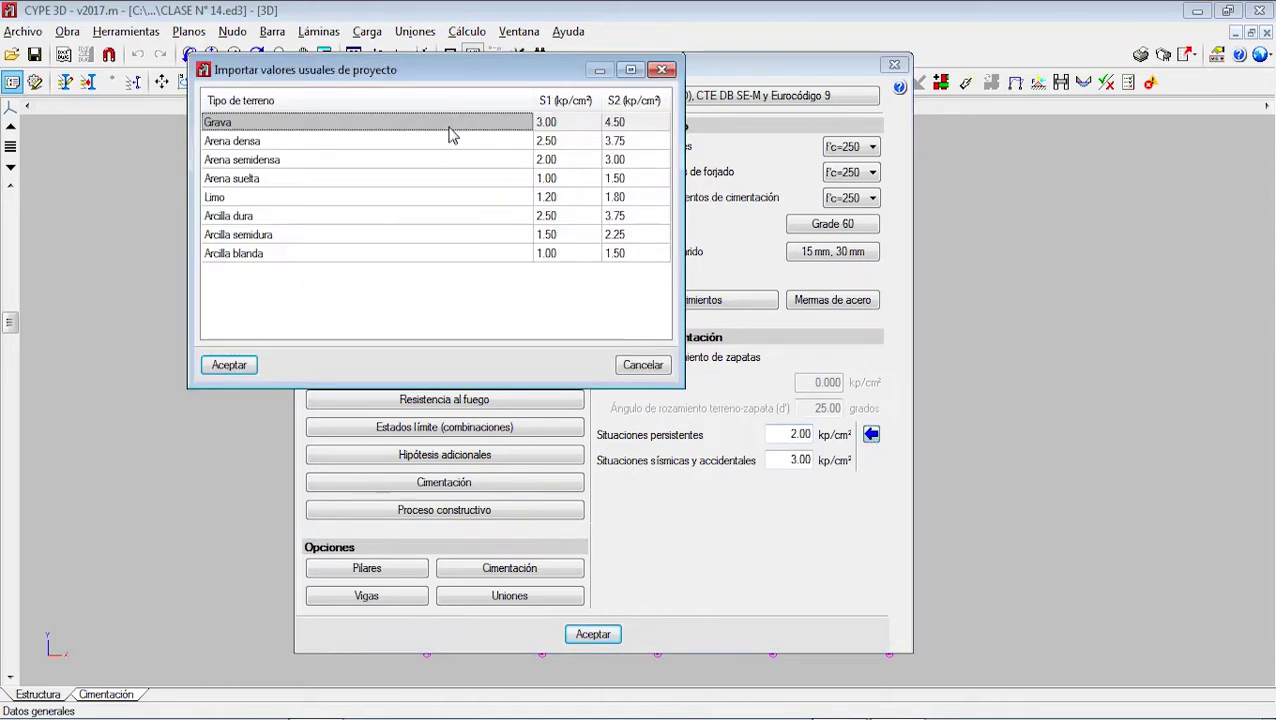
drag(458, 67, 502, 156)
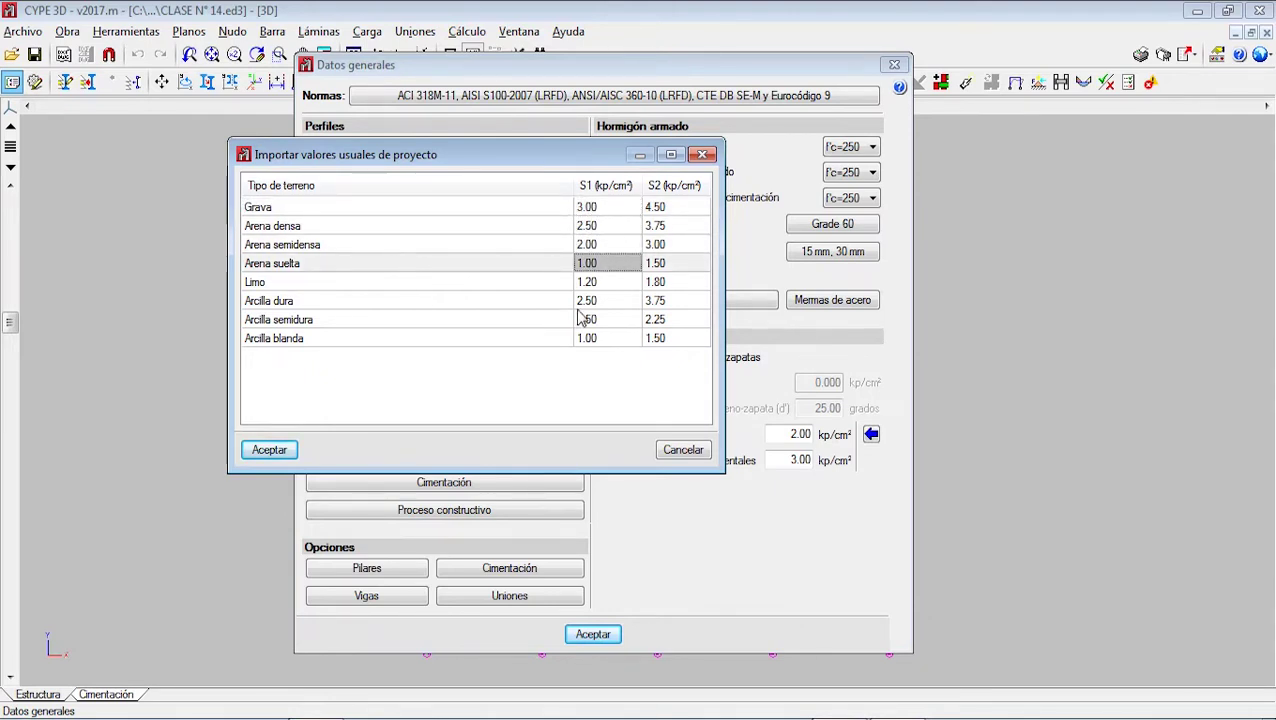
click(473, 292)
click(587, 286)
click(440, 297)
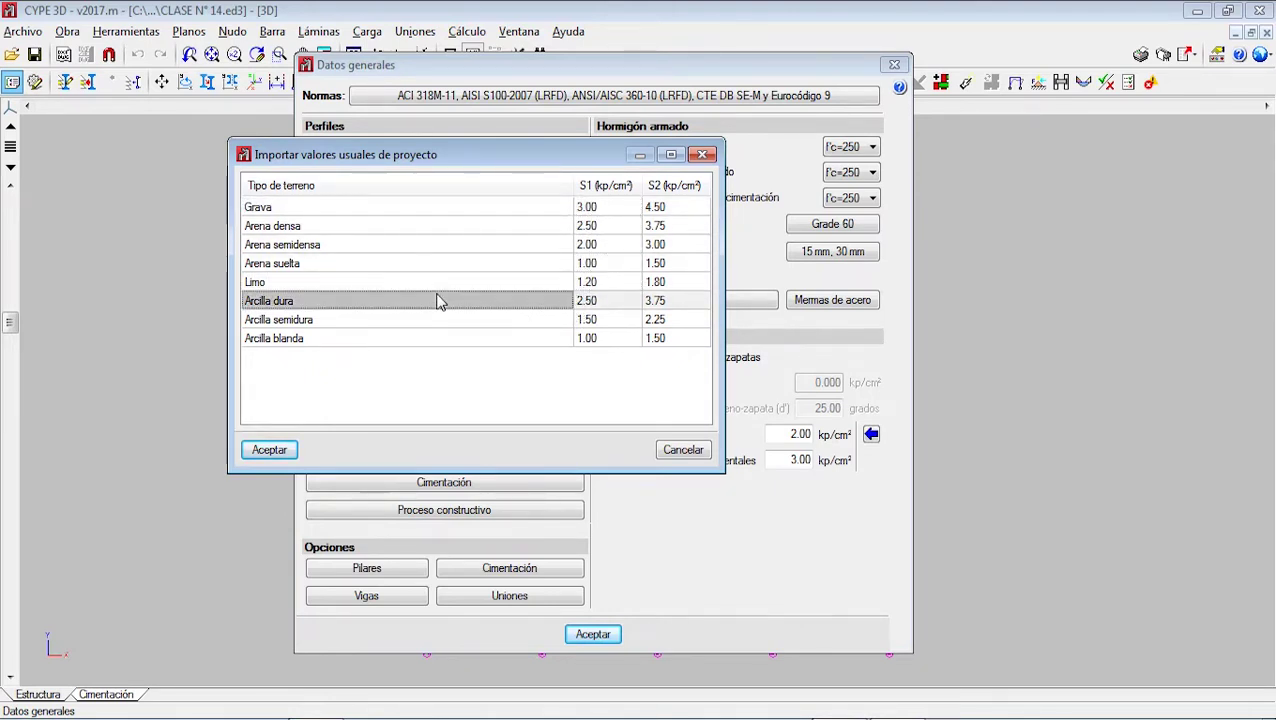
click(417, 285)
click(269, 450)
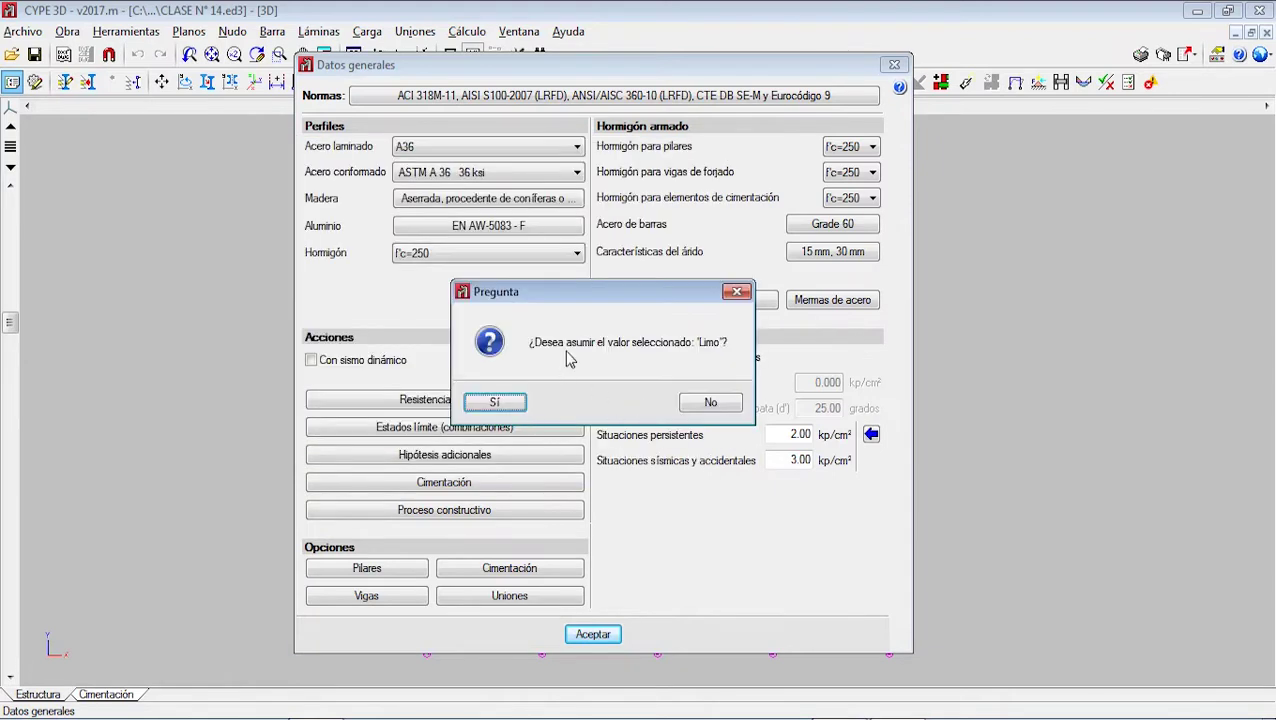
click(483, 403)
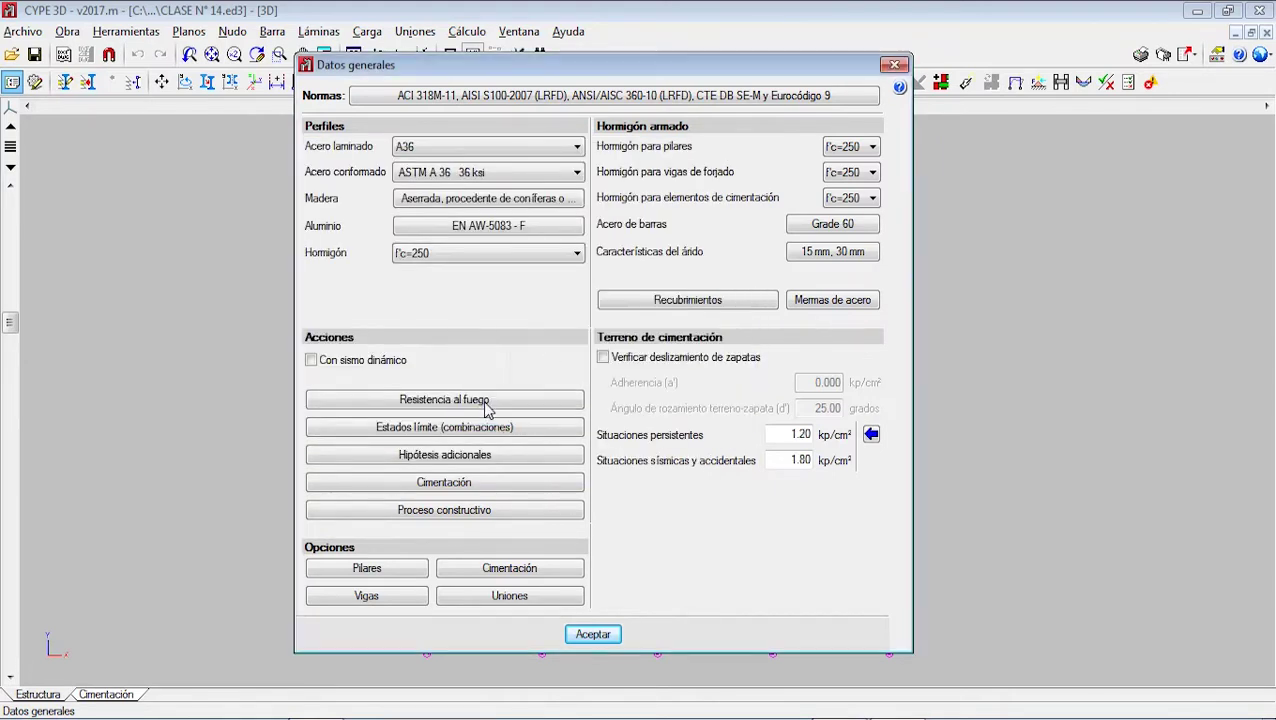
- Import the usual soil values for Arcilla semidura, setting the allowable pressures to 1.50 kp/cm² persistent and 2.25 kp/cm² seismic and accidental
click(871, 434)
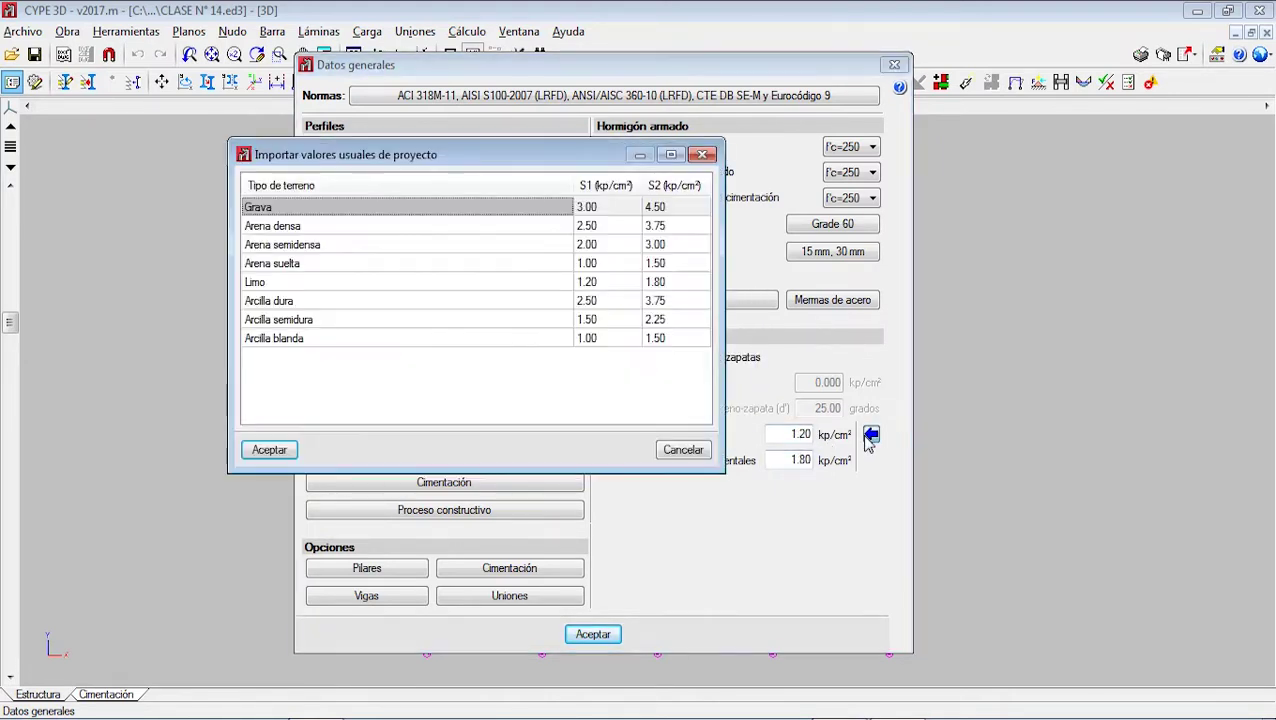
click(415, 248)
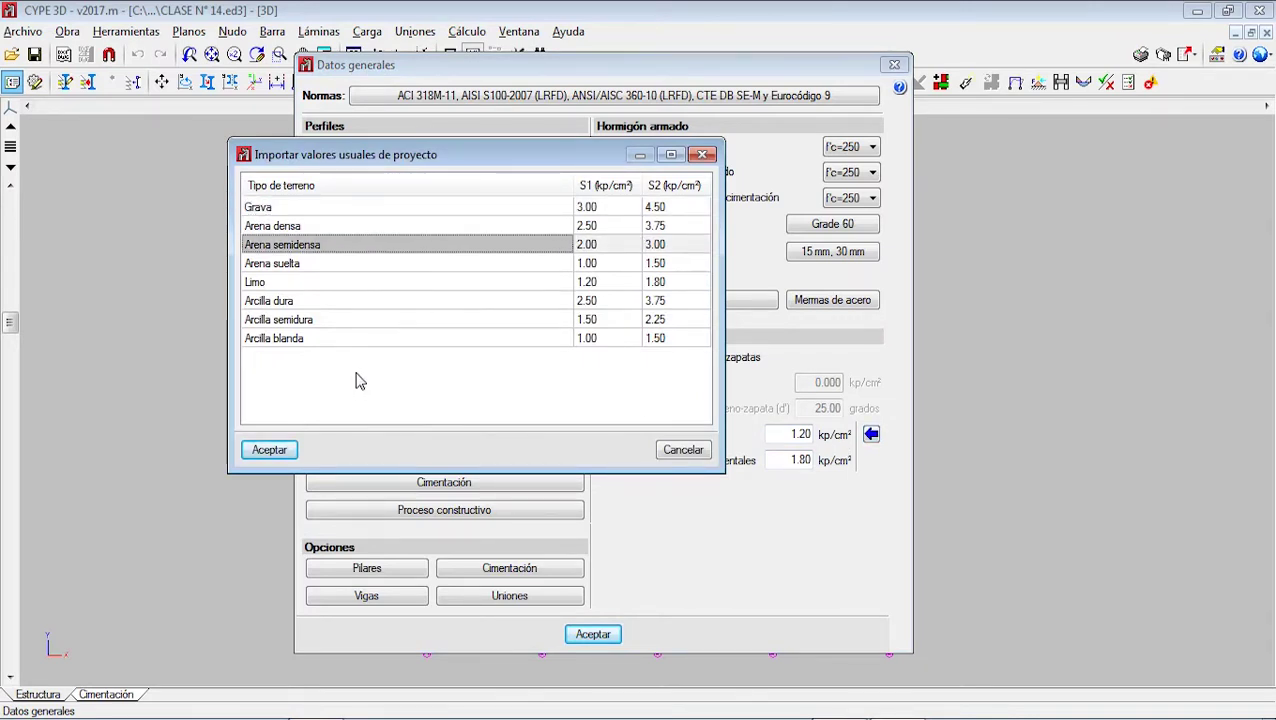
click(417, 320)
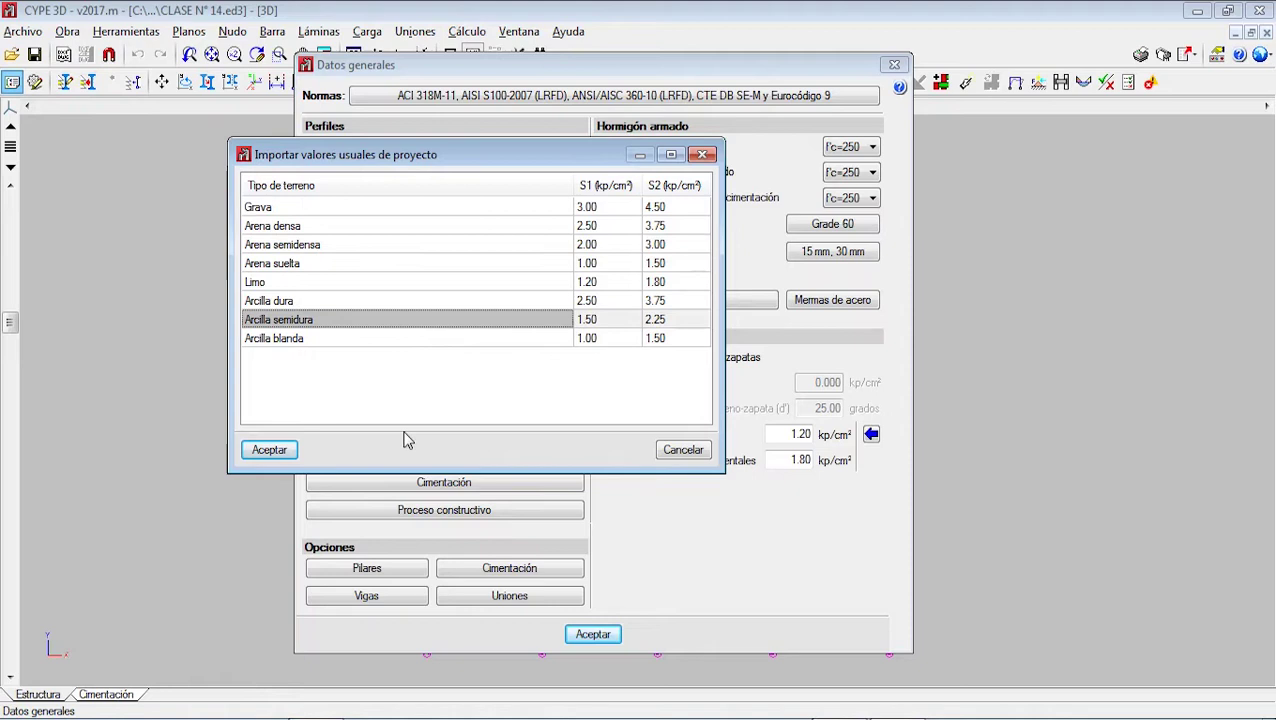
click(280, 450)
click(472, 403)
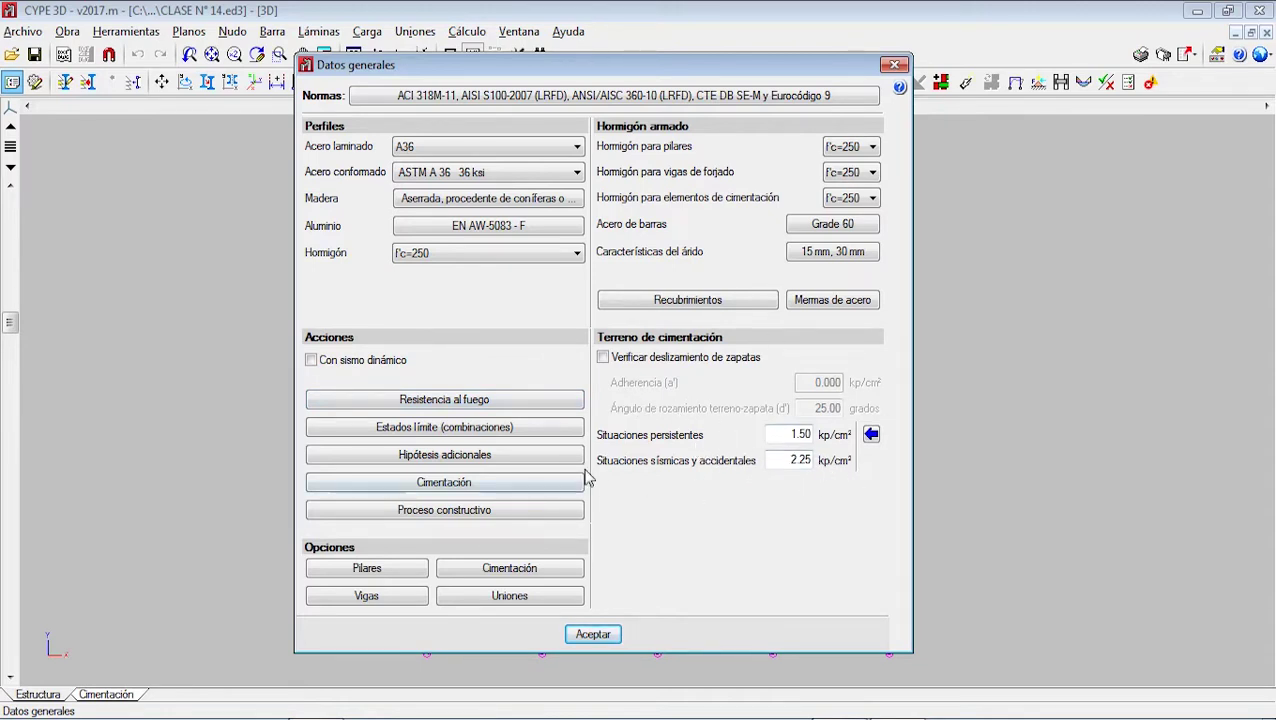
- Set the soil's allowable pressure to 1.60 kp/cm² for persistent situations and 2.40 kp/cm² for seismic and accidental situations
double_click(808, 437)
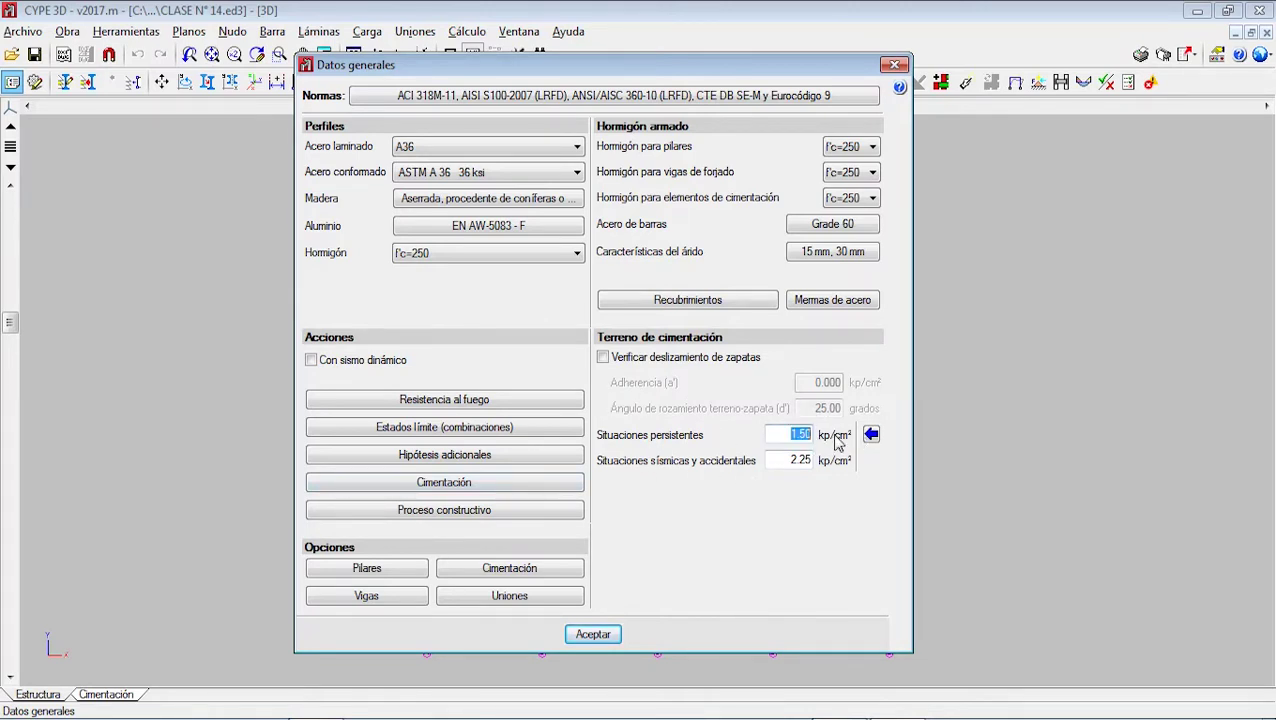
text(1)
double_click(786, 461)
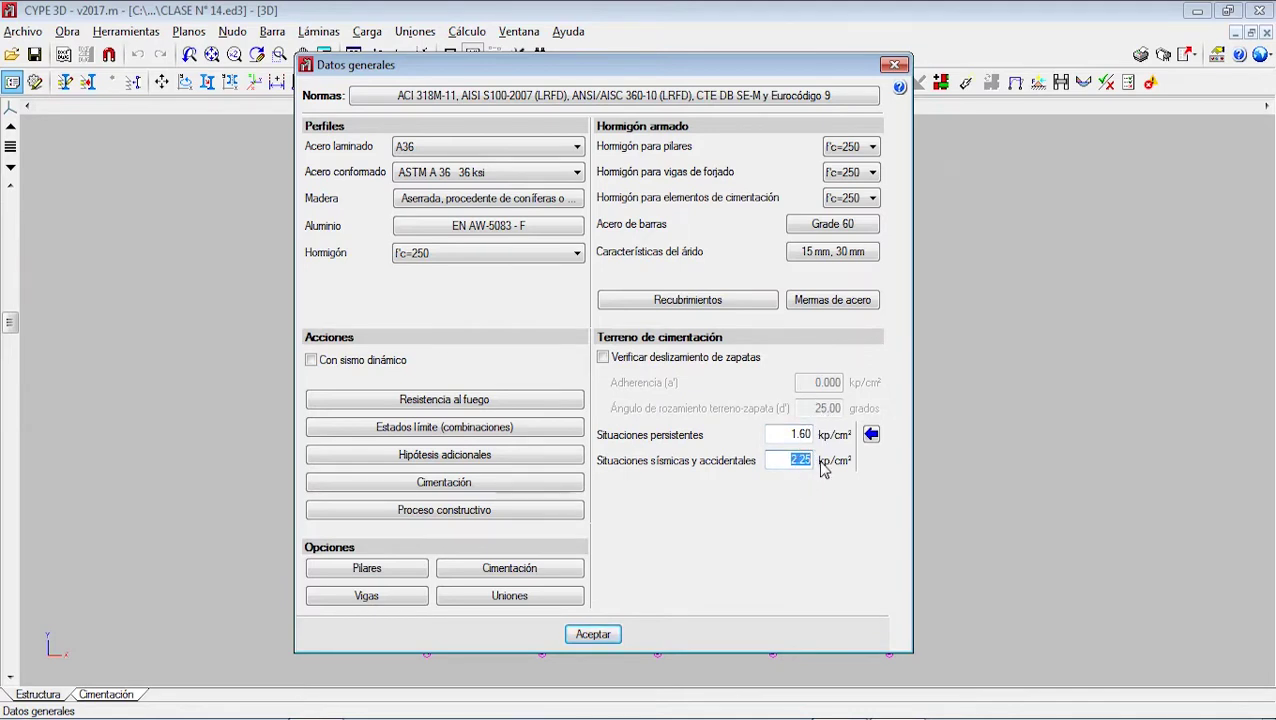
text(2.40)
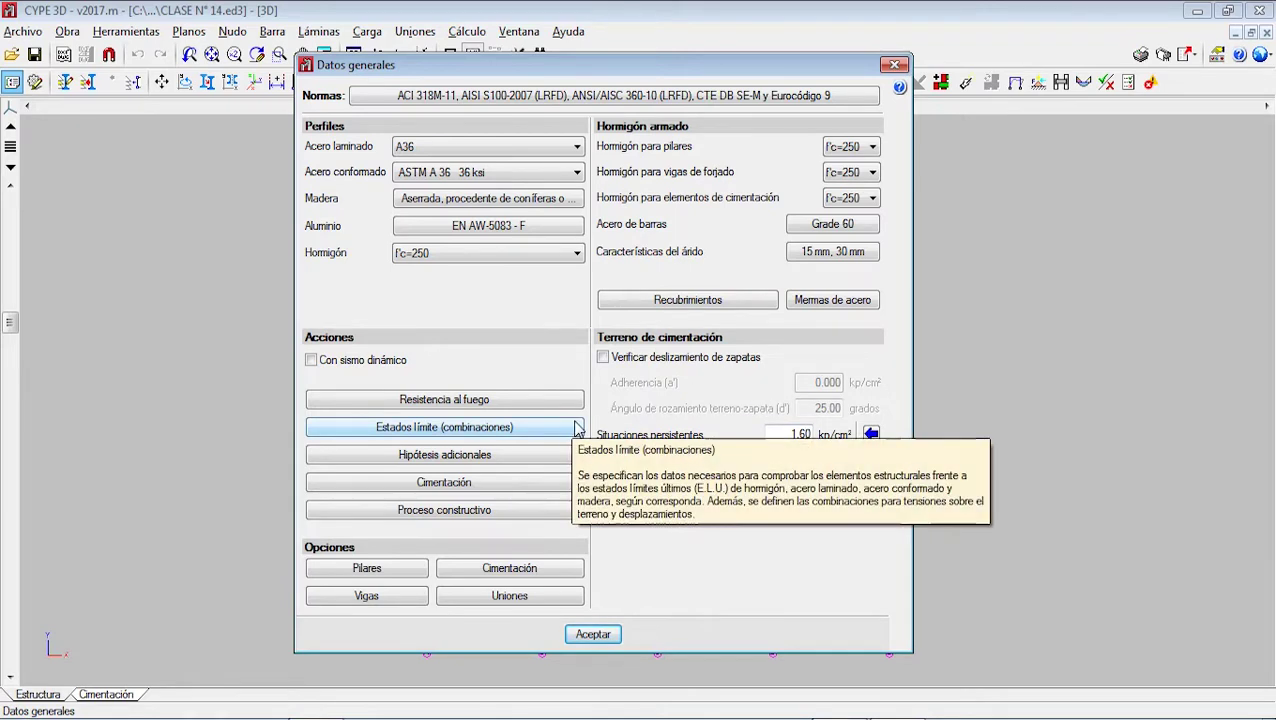
- Exclude both wind and seismic combinations from the foundation actions
click(452, 484)
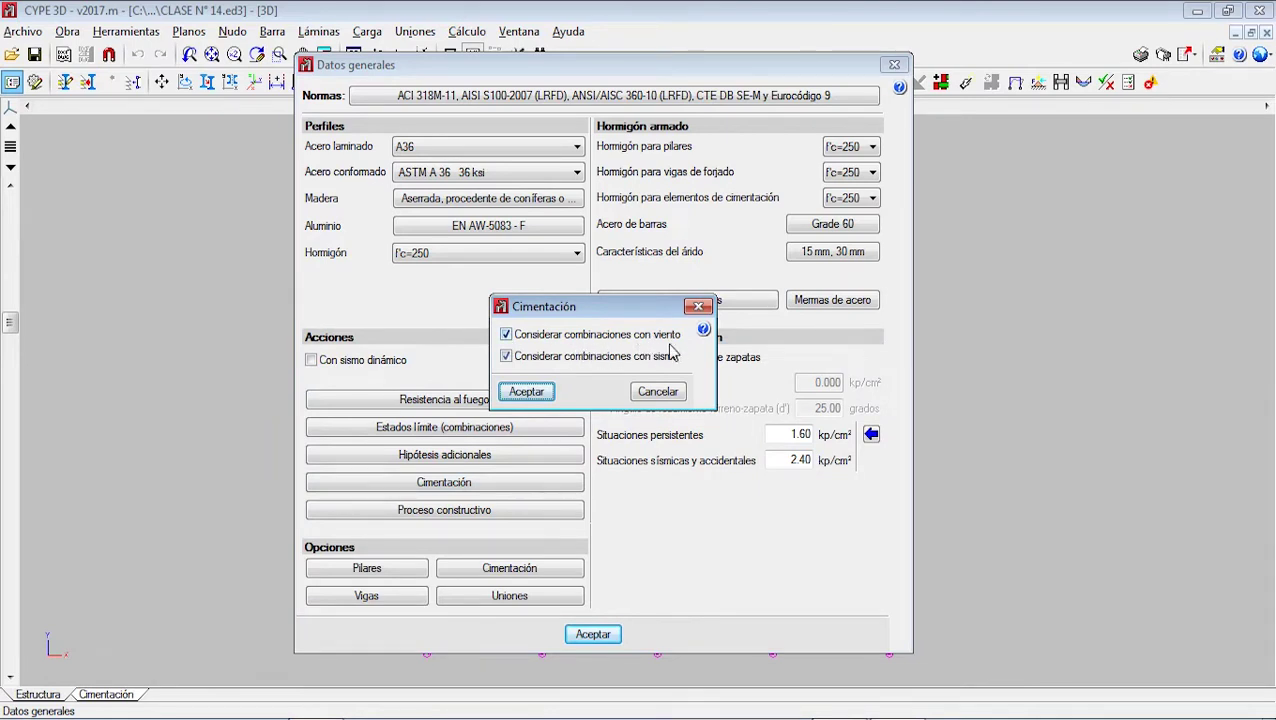
click(506, 334)
click(507, 357)
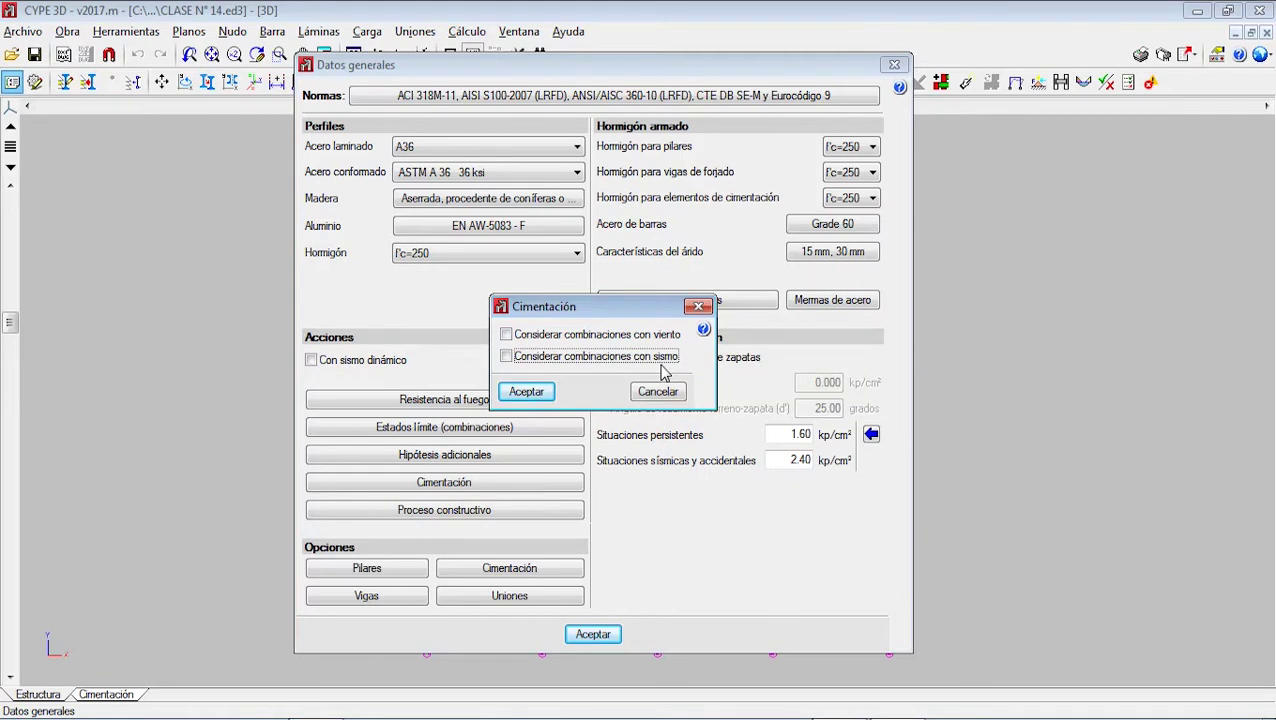
click(506, 357)
click(506, 335)
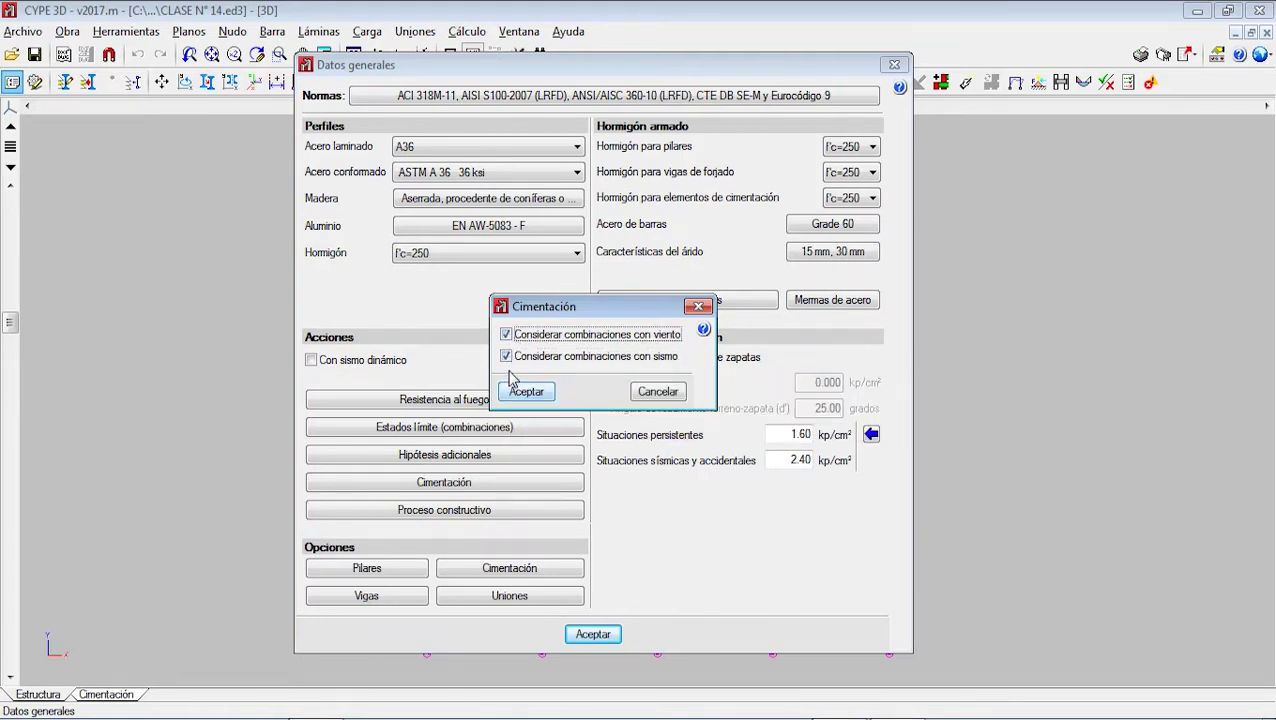
click(506, 357)
click(506, 335)
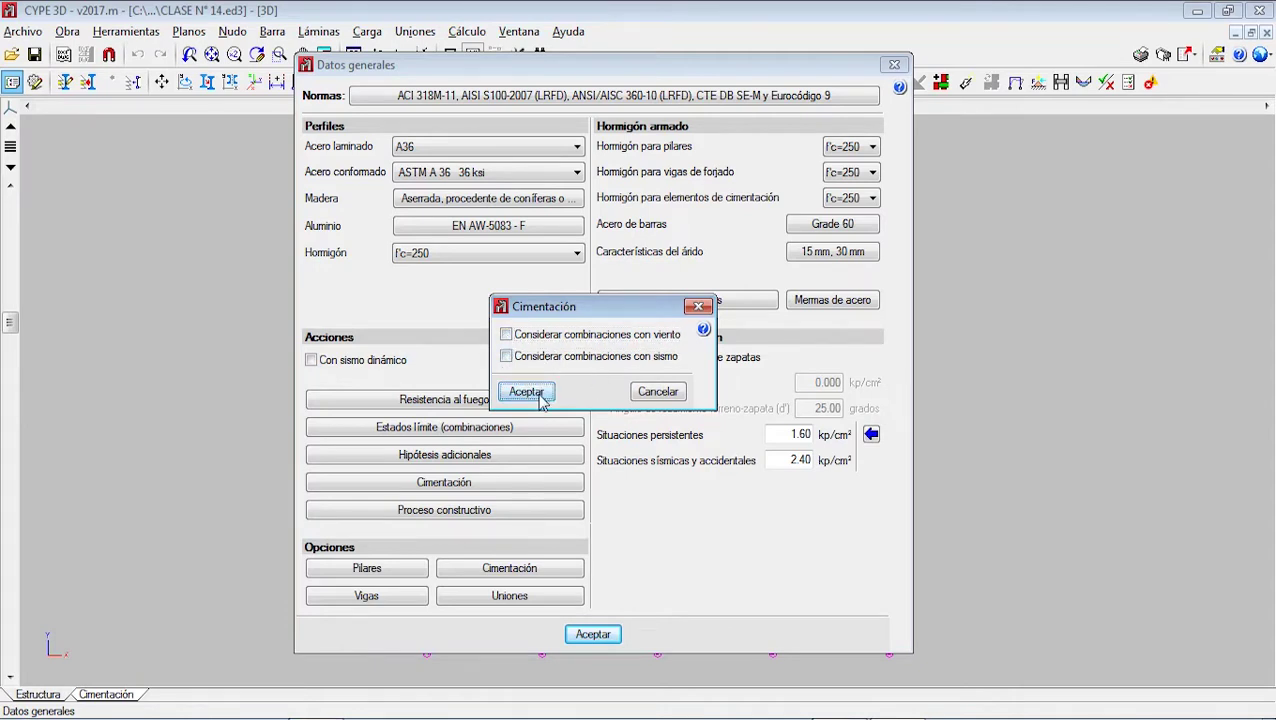
click(543, 392)
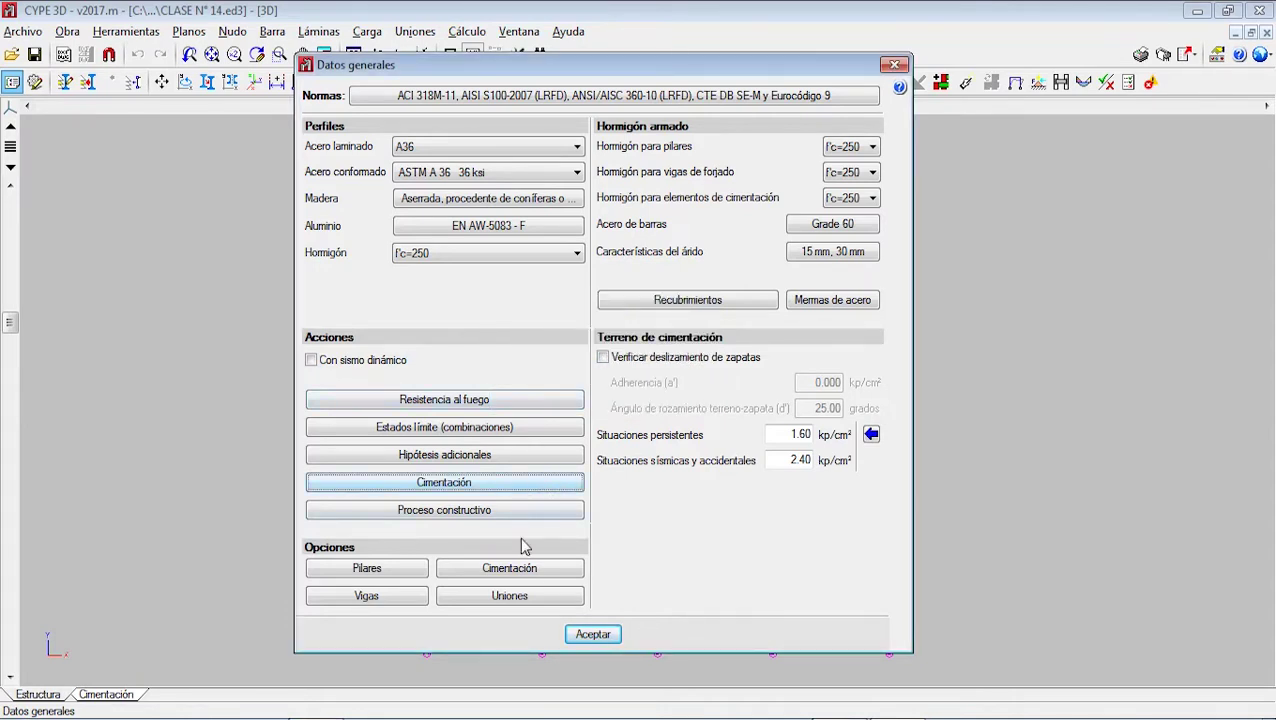
- Open the foundation's blinding concrete options and enable a 10.00 cm layer under the footings
click(530, 572)
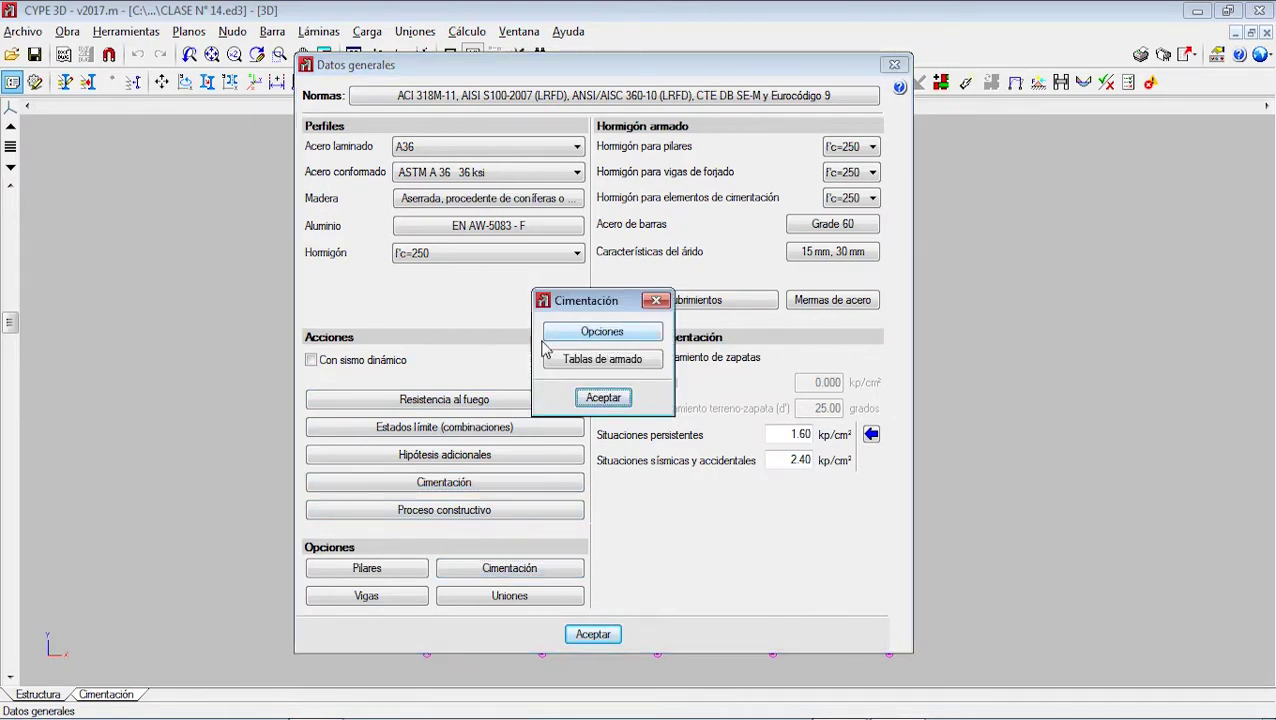
click(597, 337)
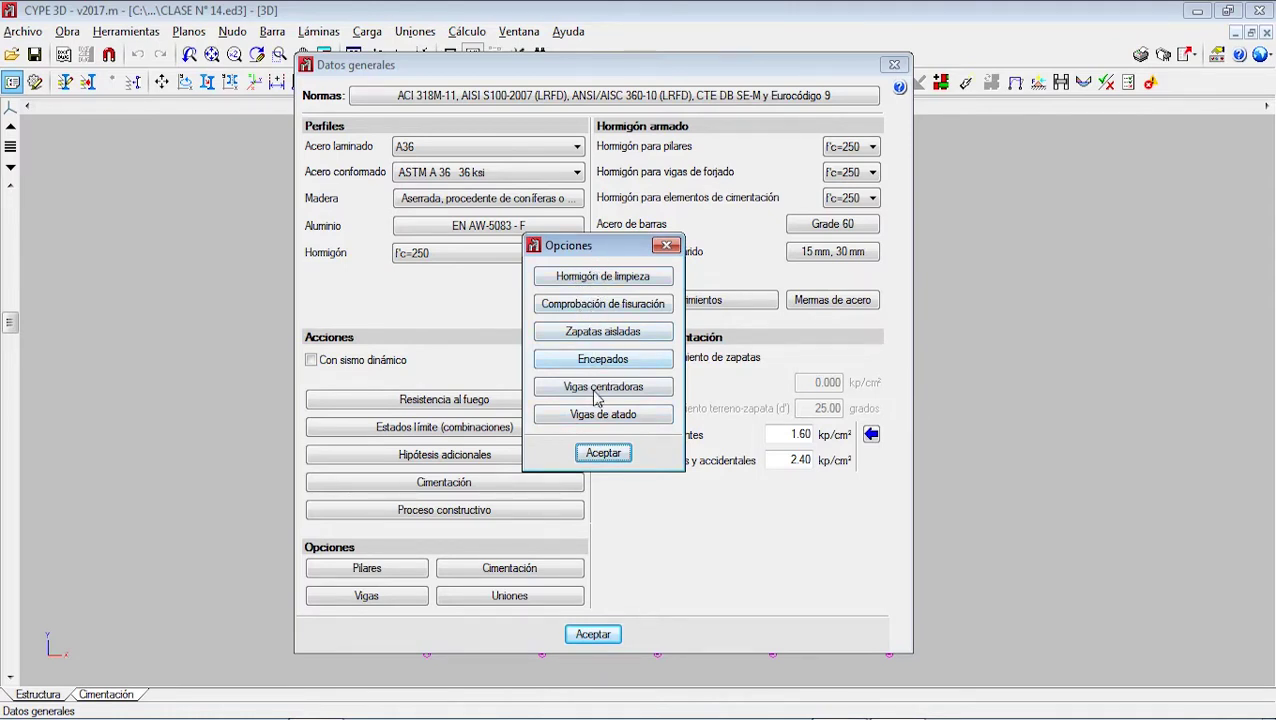
click(592, 280)
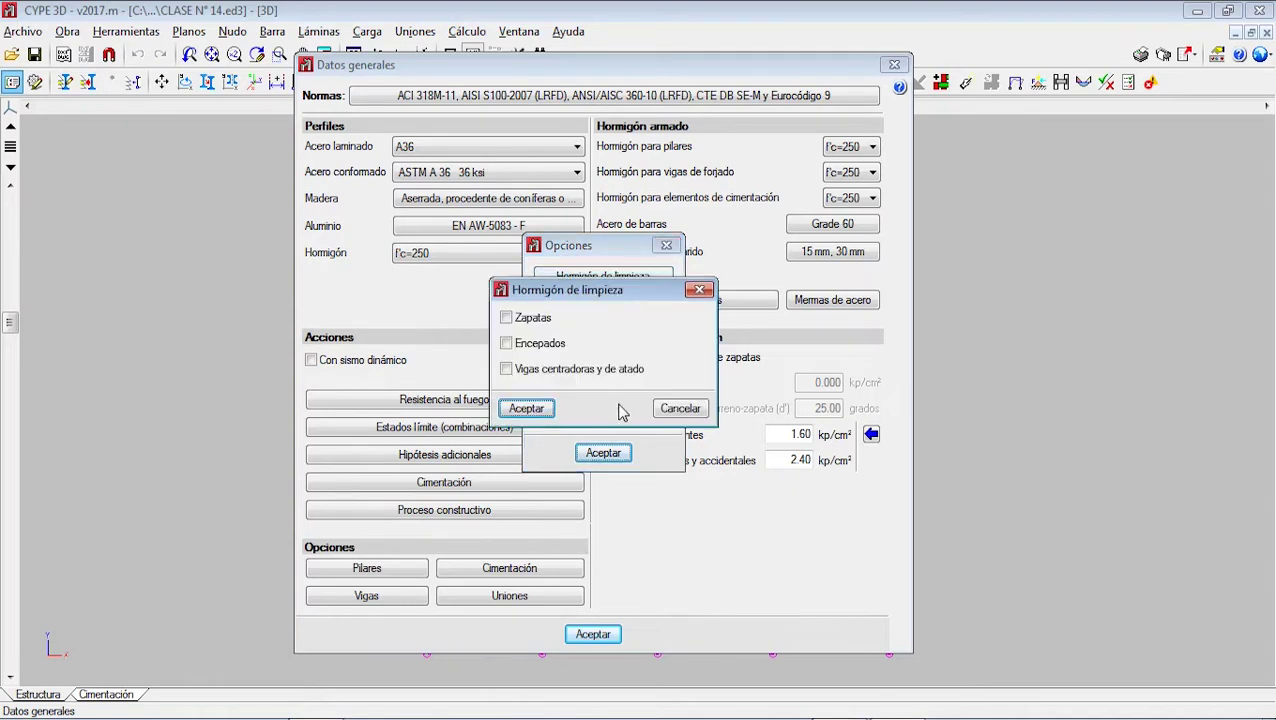
click(507, 318)
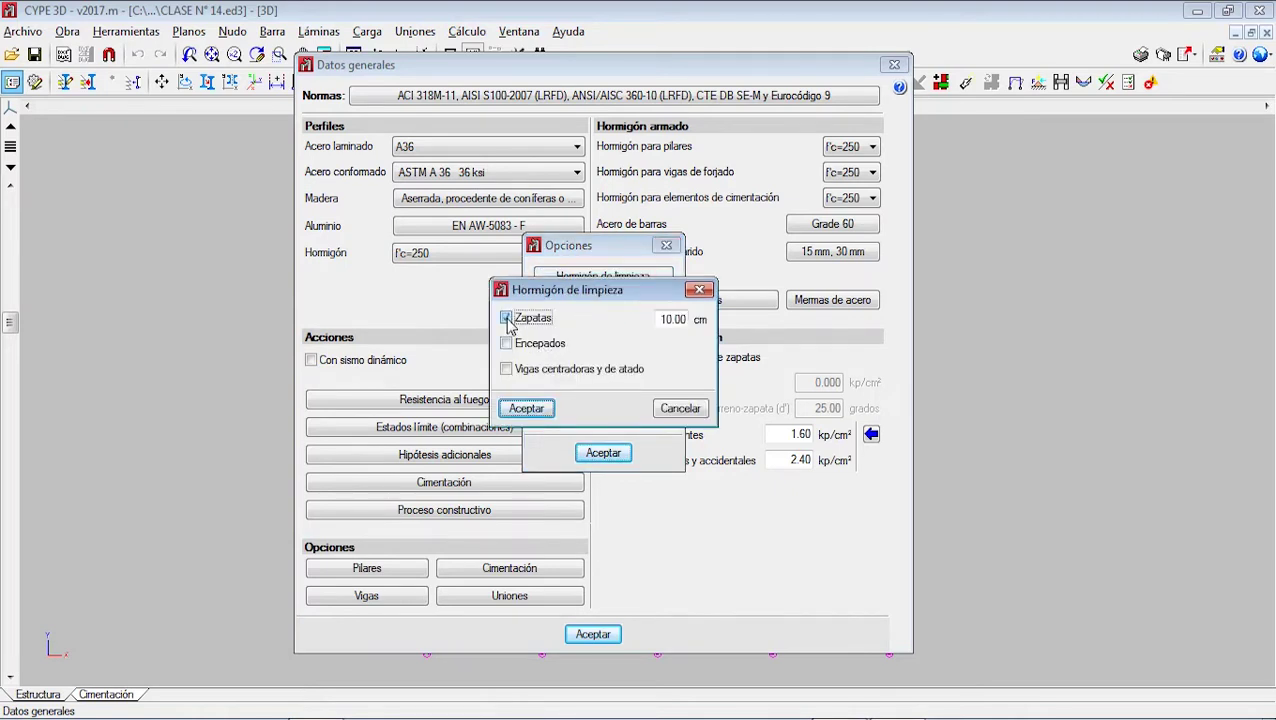
double_click(659, 319)
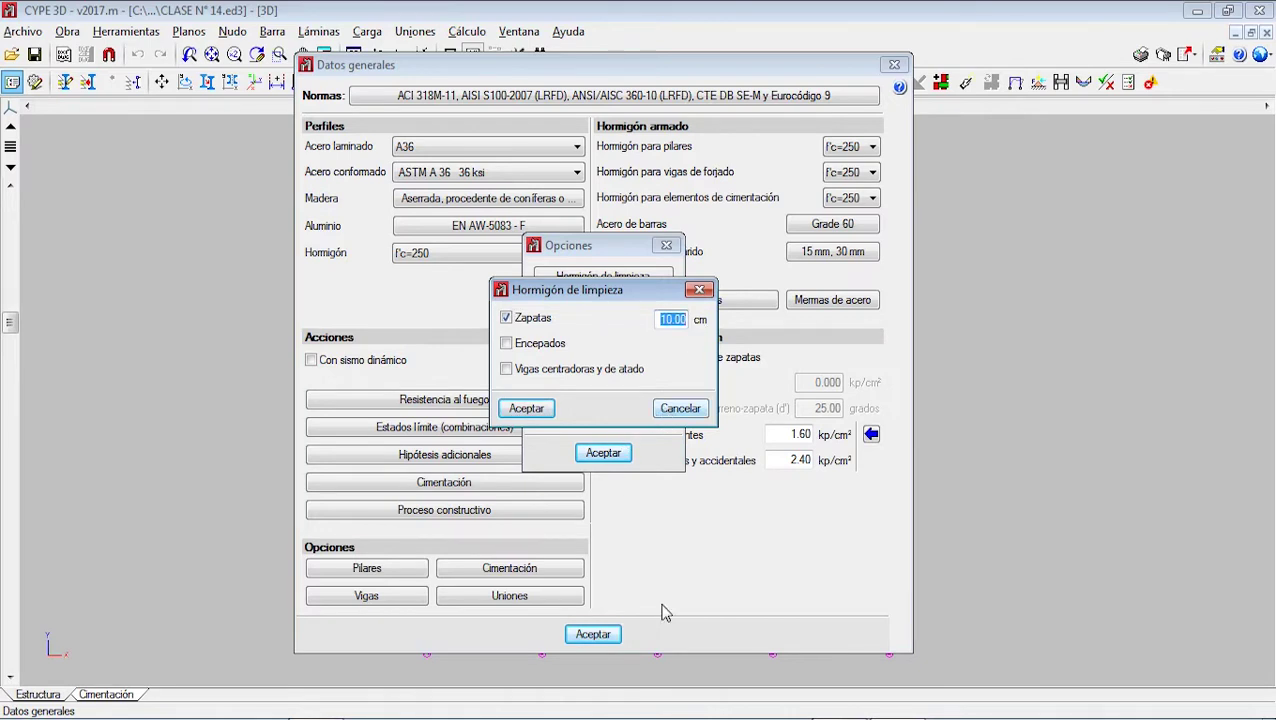
- Switch to Paint and draw a tall, narrow black rectangle representing a column
click(560, 718)
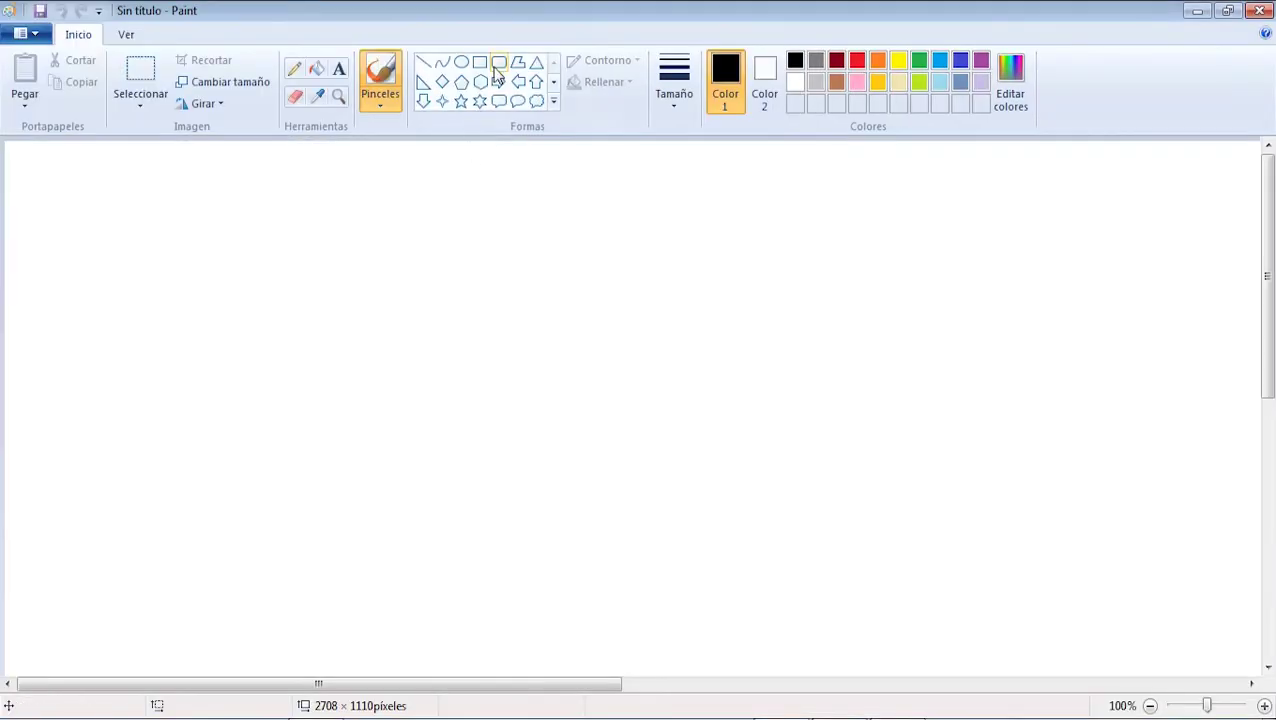
click(477, 71)
drag(566, 254, 615, 405)
drag(455, 403, 535, 429)
drag(557, 432, 668, 458)
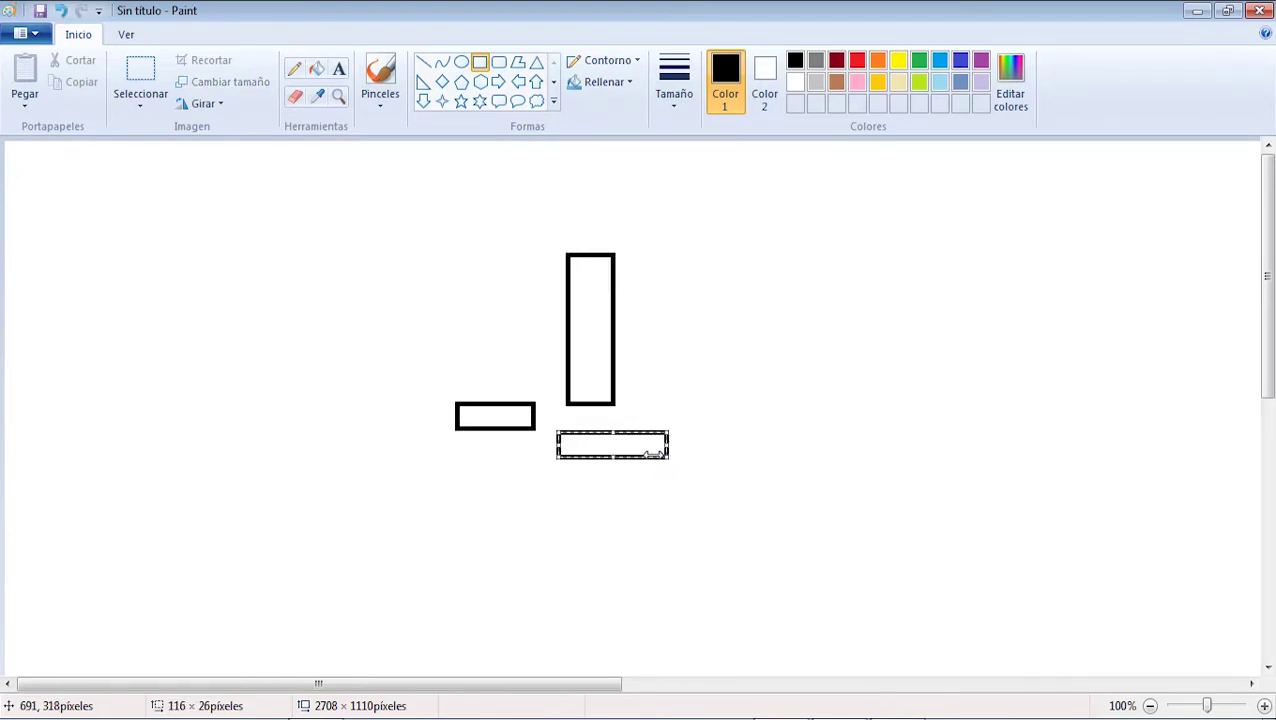
key(ctrl+z)
key(ctrl+z)
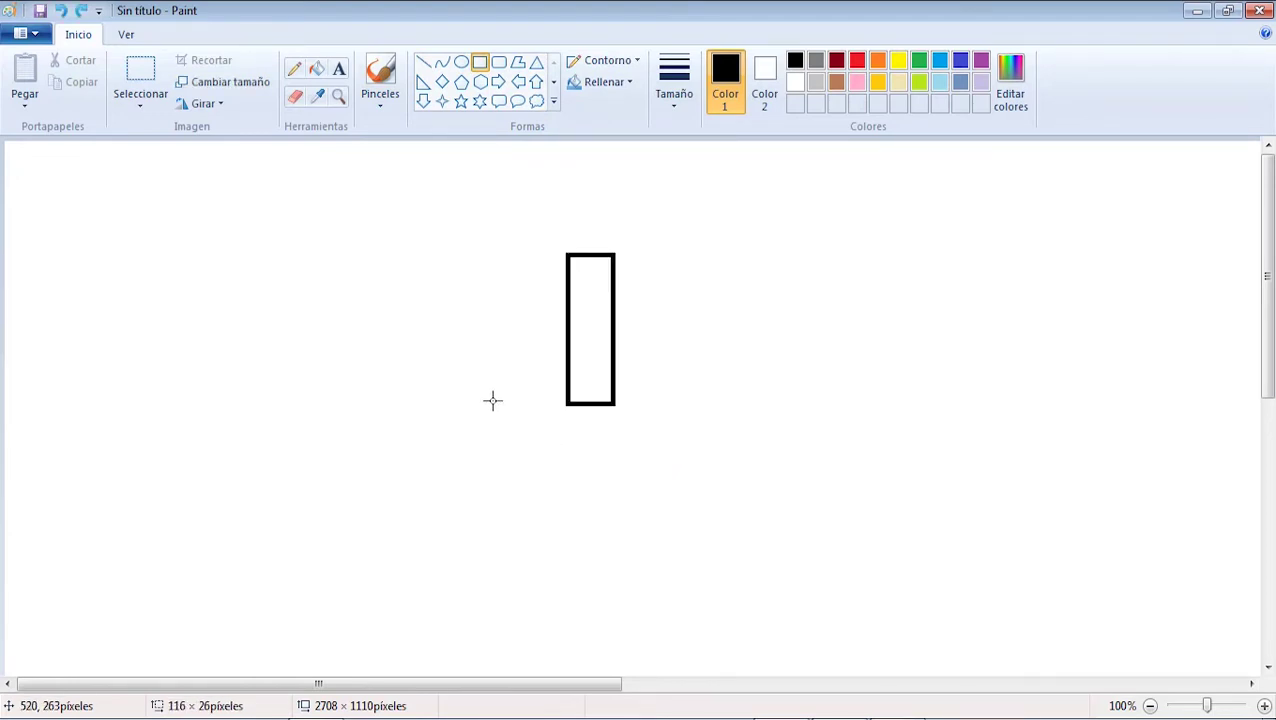
- Draw a footing rectangle about 245 × 94 pixels directly under the column and a red blinding strip about 249 × 13 pixels beneath it
drag(474, 410, 705, 503)
drag(641, 413, 641, 409)
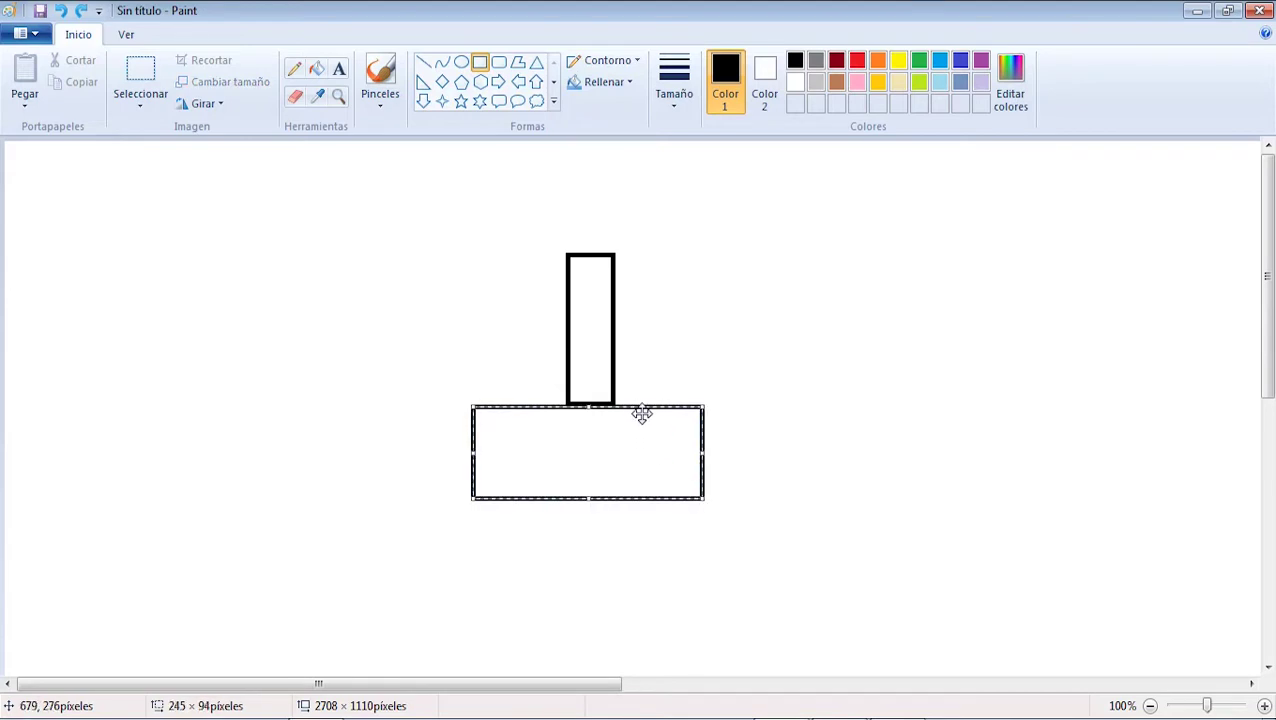
click(480, 62)
click(857, 61)
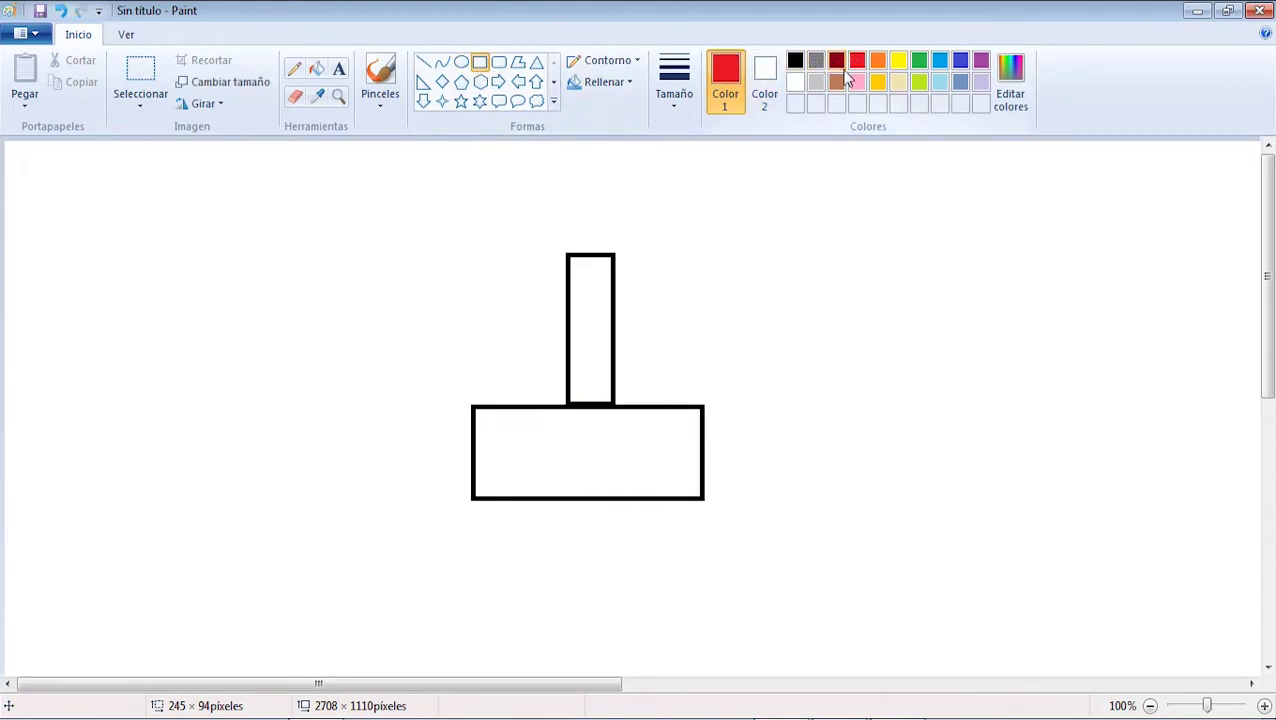
drag(472, 500, 706, 510)
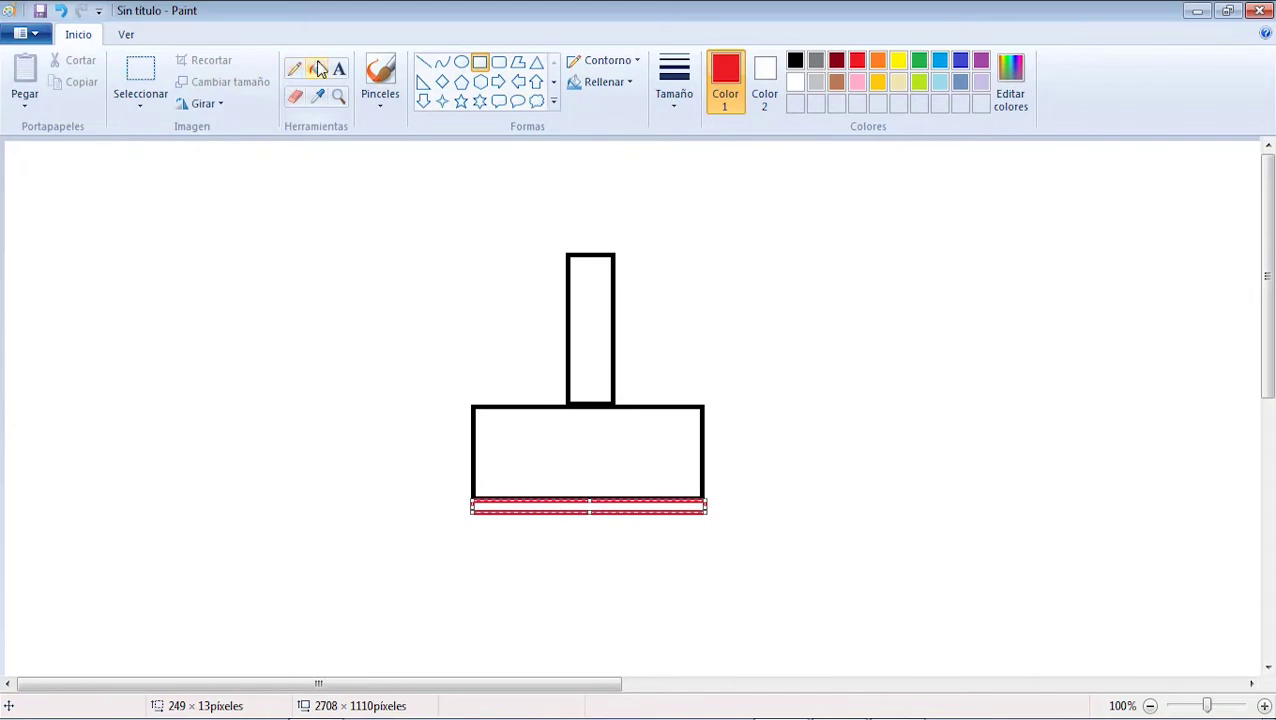
- Write the thickness note "e = 5 → 10" in red brush beside the footing sketch
click(380, 78)
mouse_move(745, 432)
mouse_down()
mouse_move(766, 418)
mouse_move(774, 442)
mouse_up()
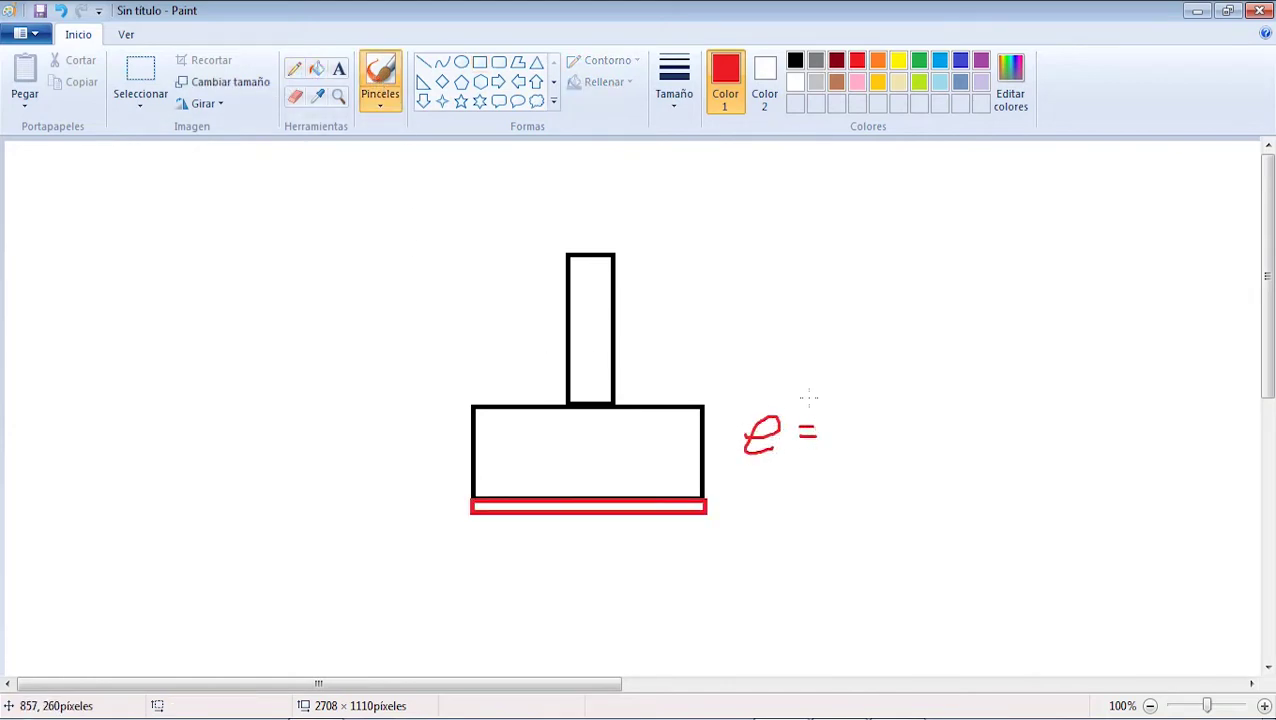
drag(867, 397, 885, 451)
mouse_move(940, 420)
mouse_down()
mouse_move(1005, 420)
mouse_move(1012, 437)
mouse_move(1087, 466)
mouse_up()
mouse_move(1132, 411)
mouse_down()
mouse_move(1118, 460)
mouse_move(1136, 412)
mouse_up()
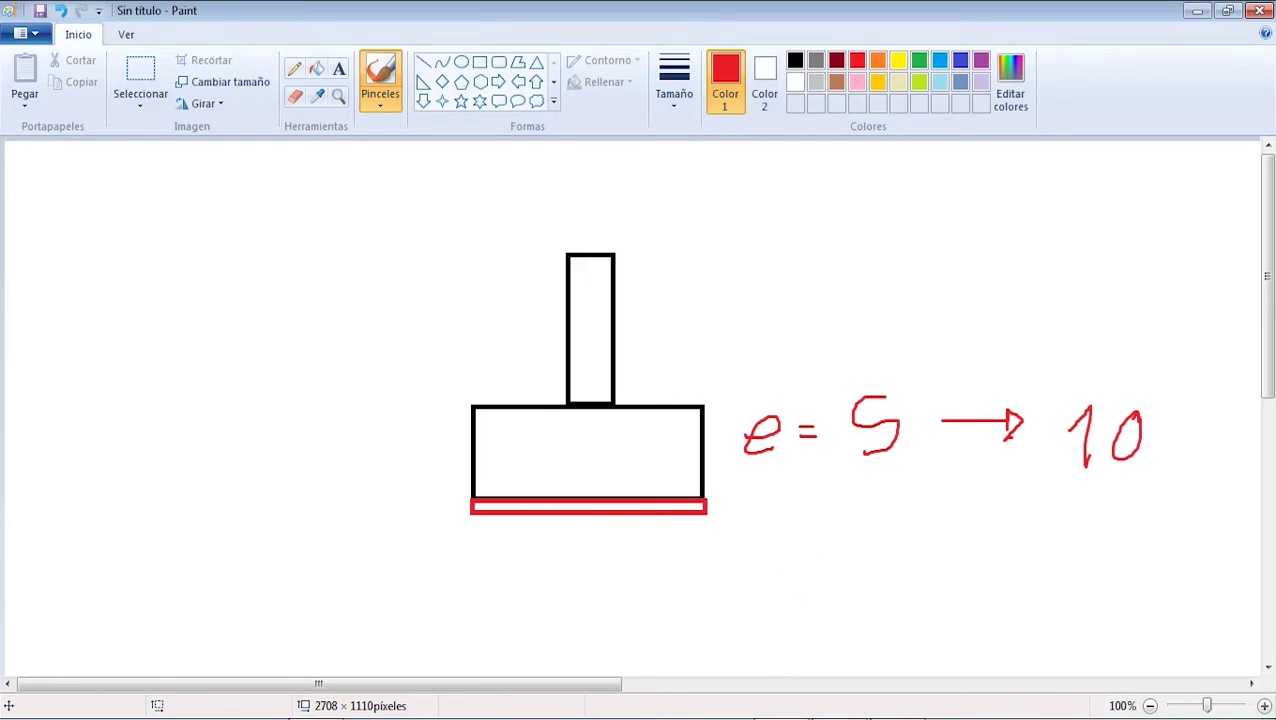
- Return to CYPE 3D and add 10.00 cm blinding concrete for centering and tie beams, leaving pile caps without it
key(alt+Tab)
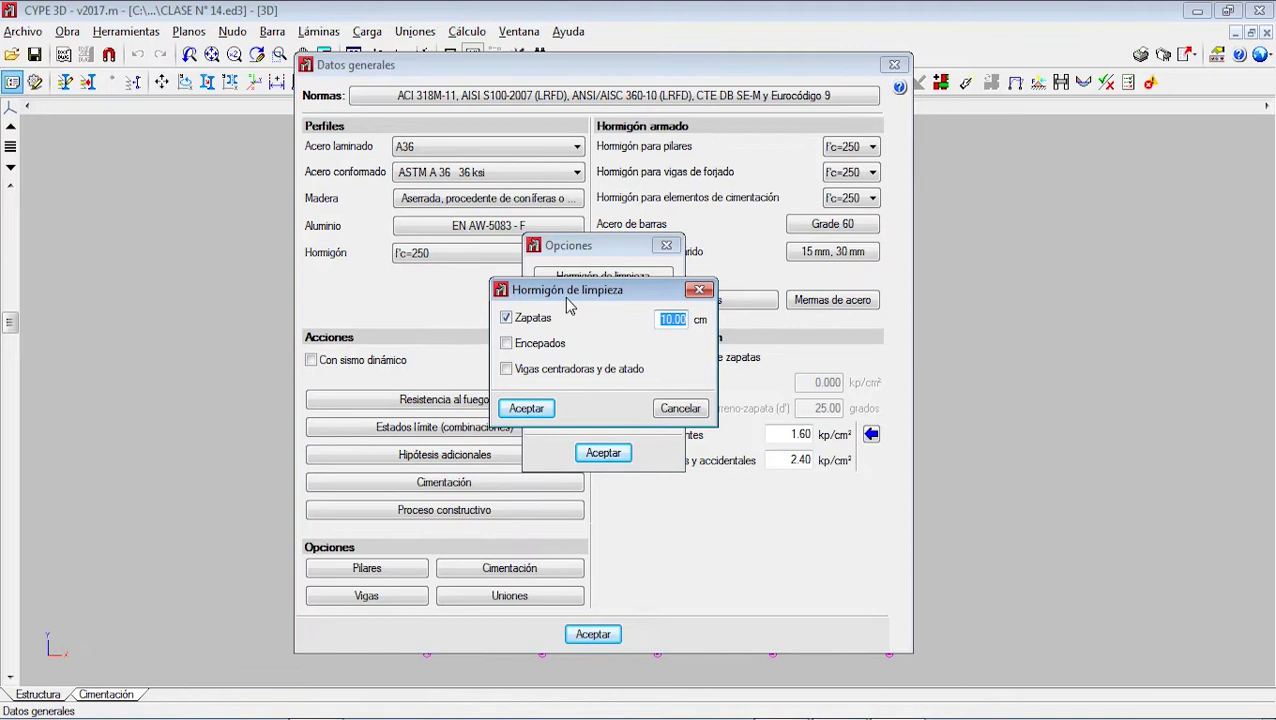
click(507, 343)
click(518, 370)
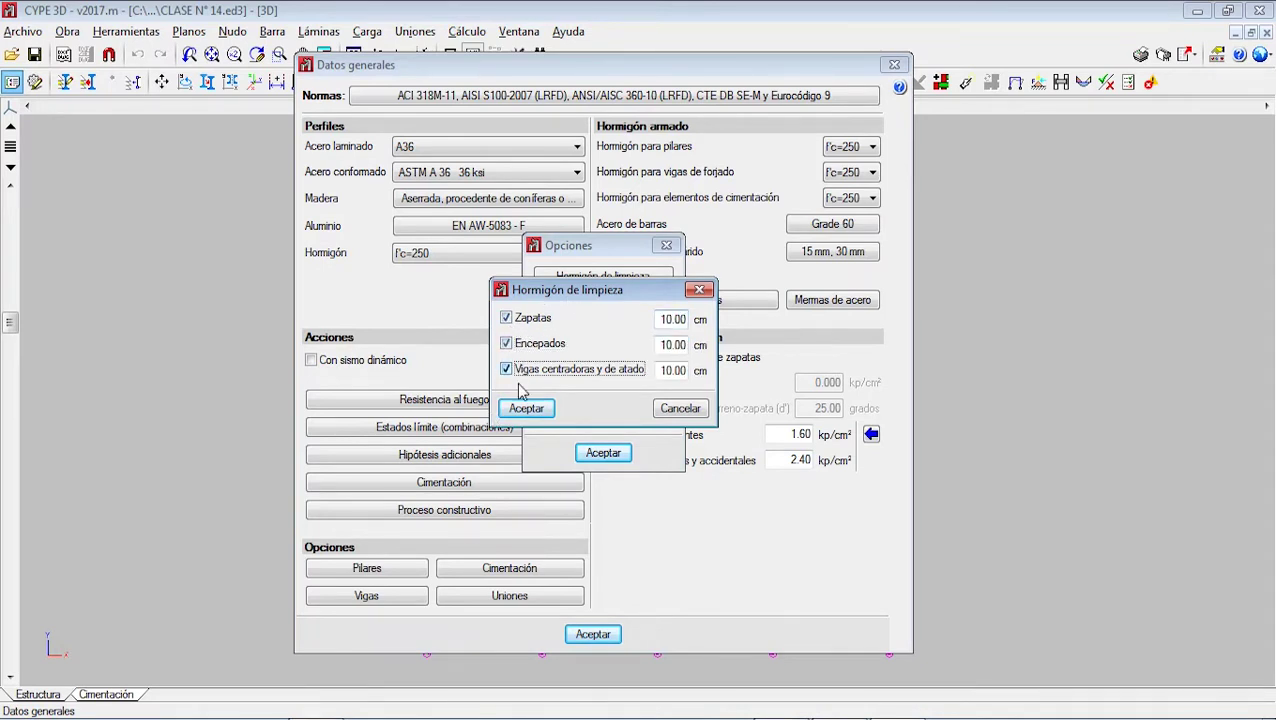
click(512, 343)
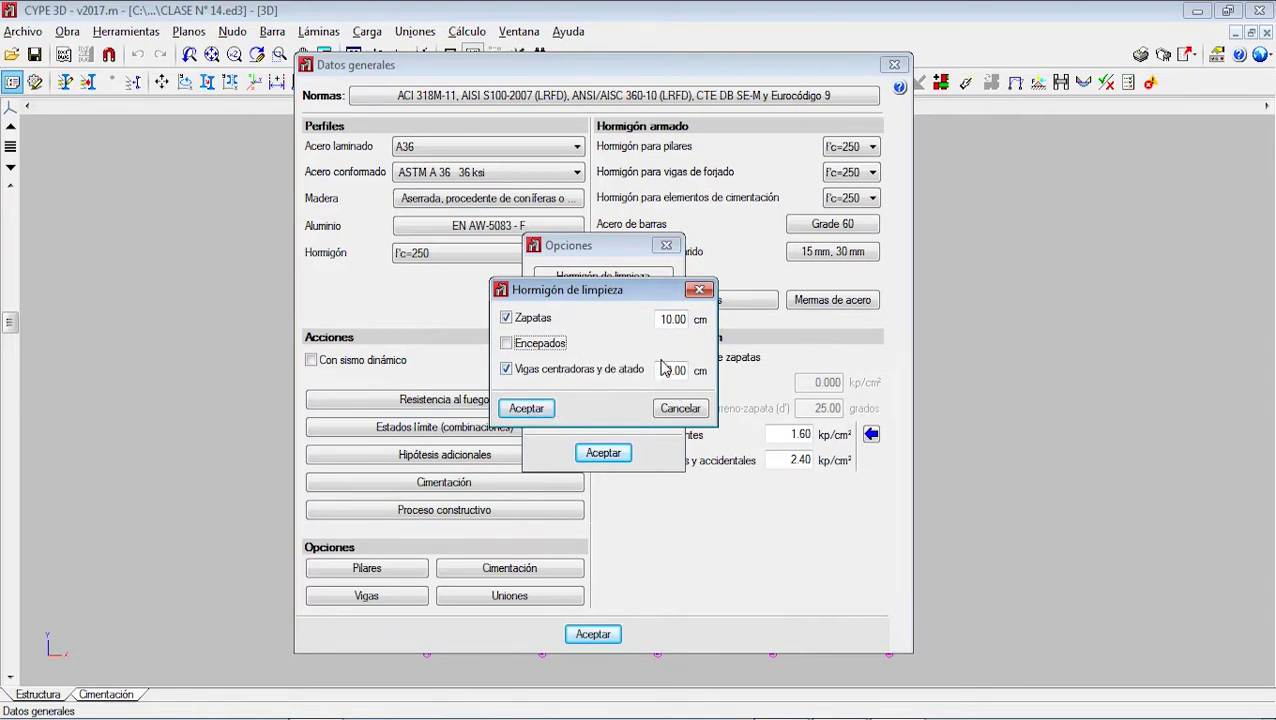
click(662, 318)
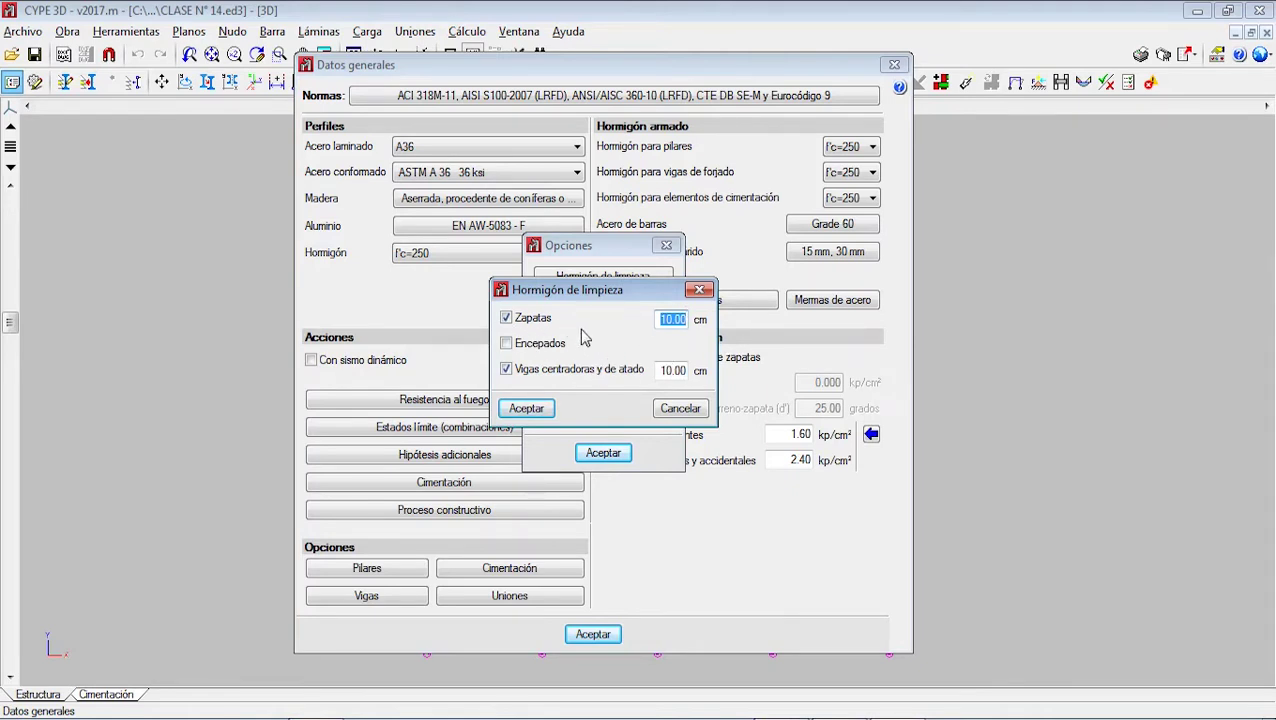
click(518, 410)
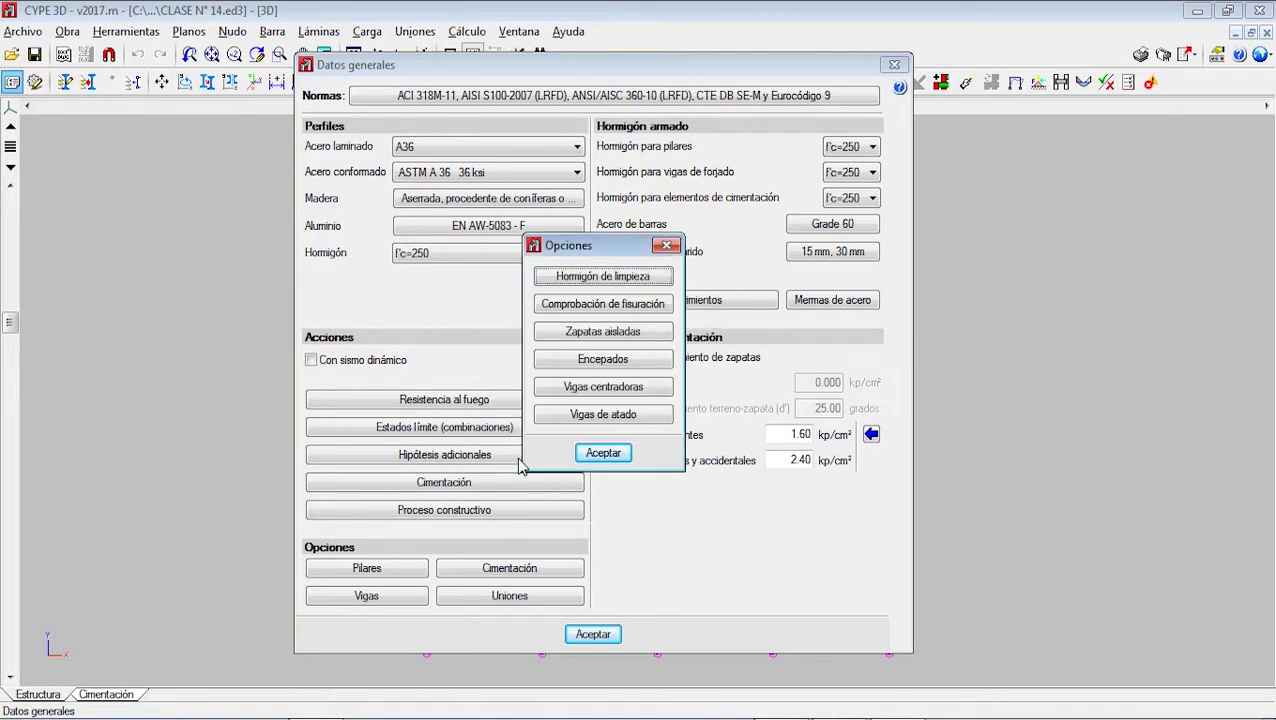
- Toggle the cracking checks for footings and for centering and tie beams, and accept with both disabled
click(612, 310)
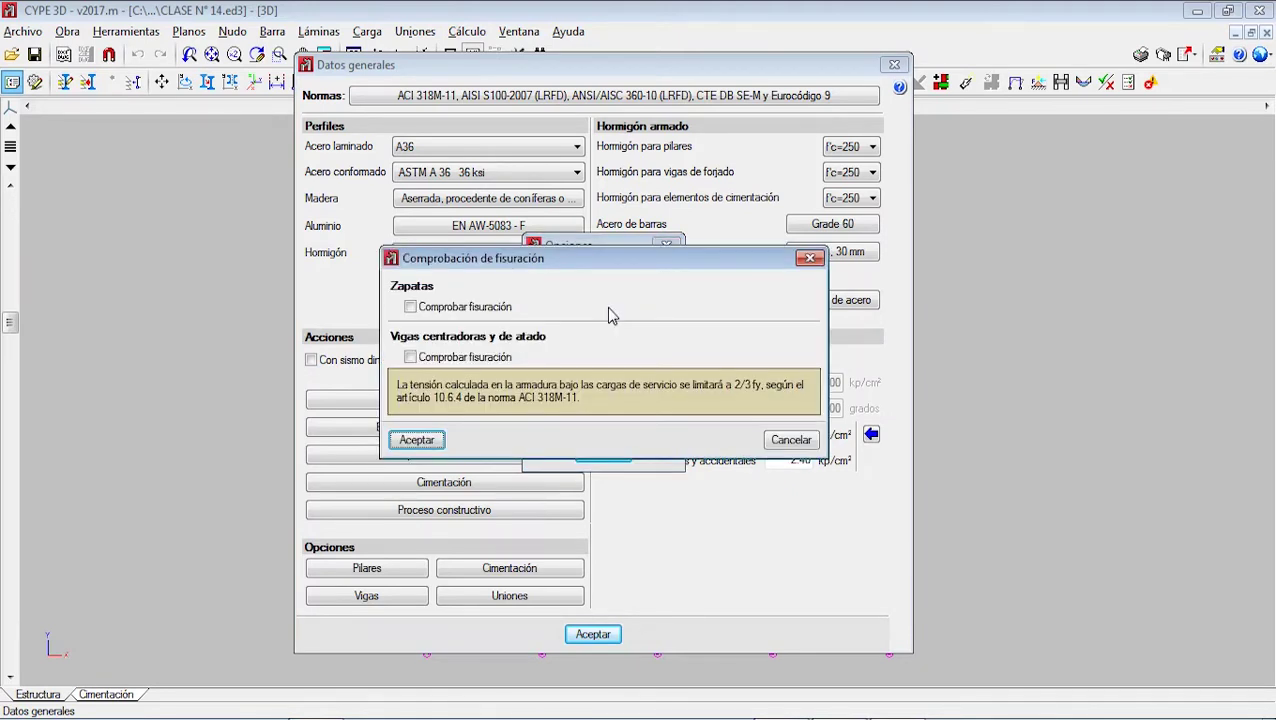
click(410, 307)
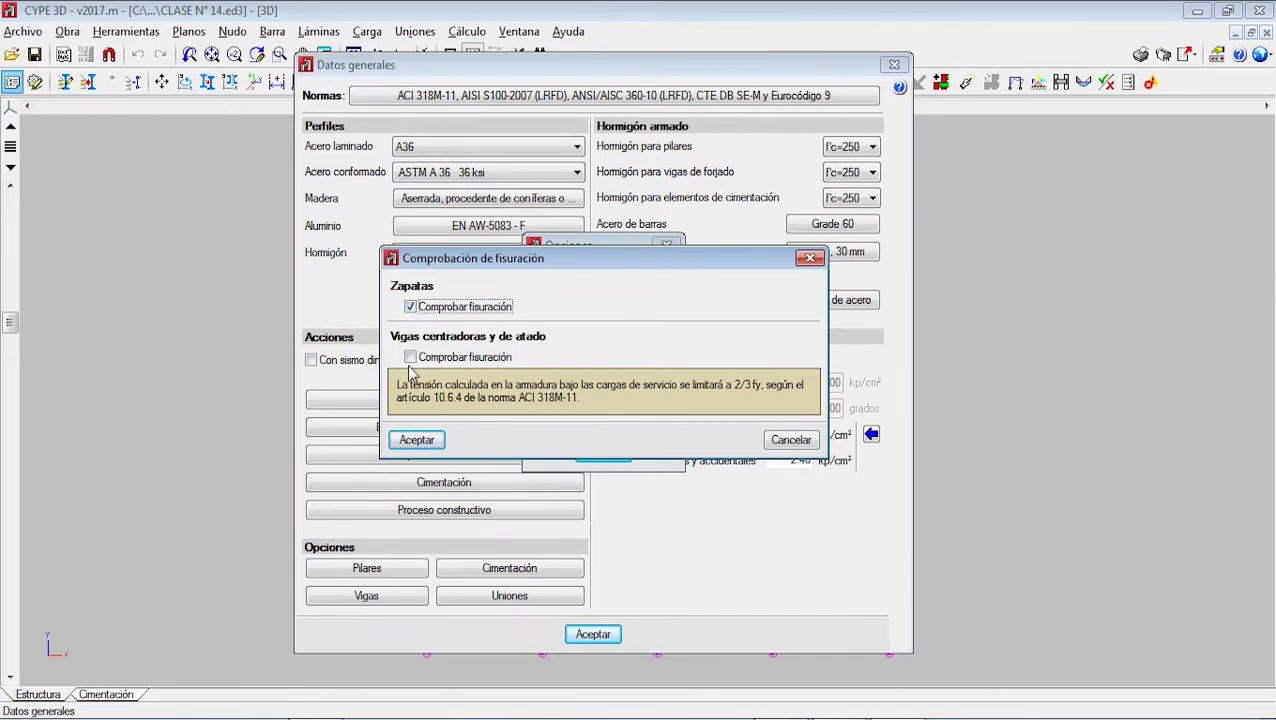
click(410, 358)
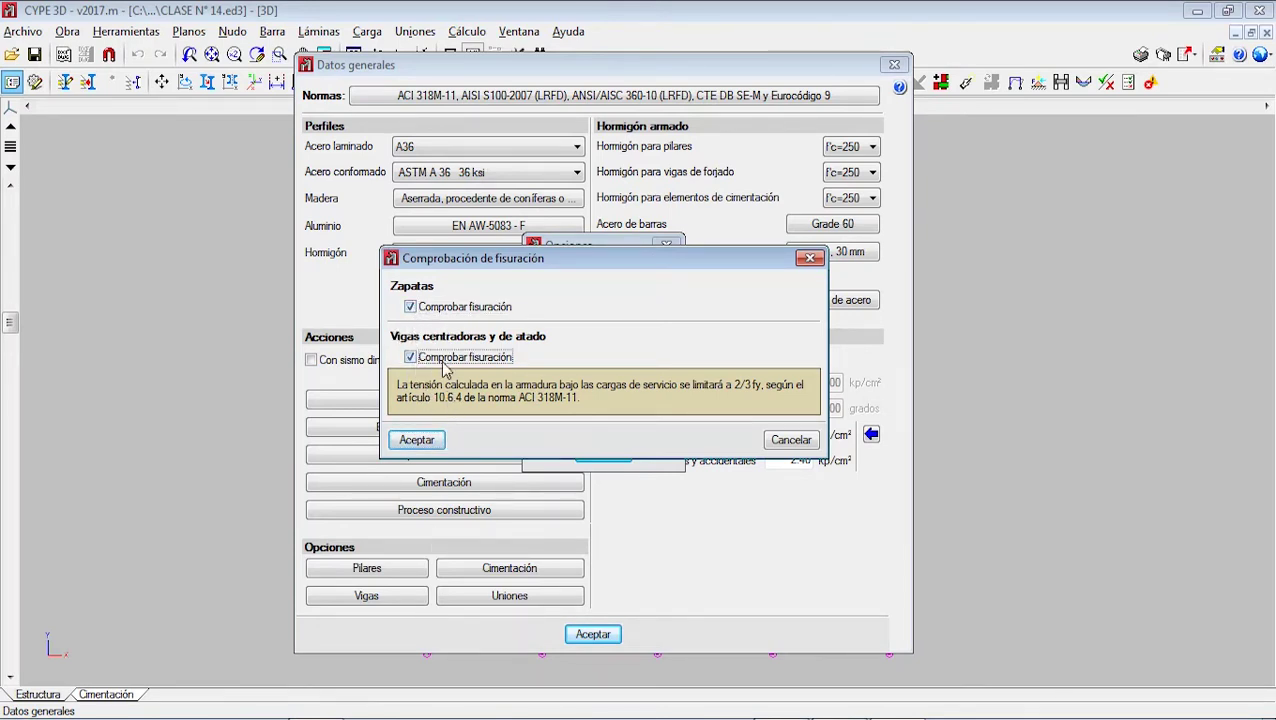
click(411, 358)
click(412, 308)
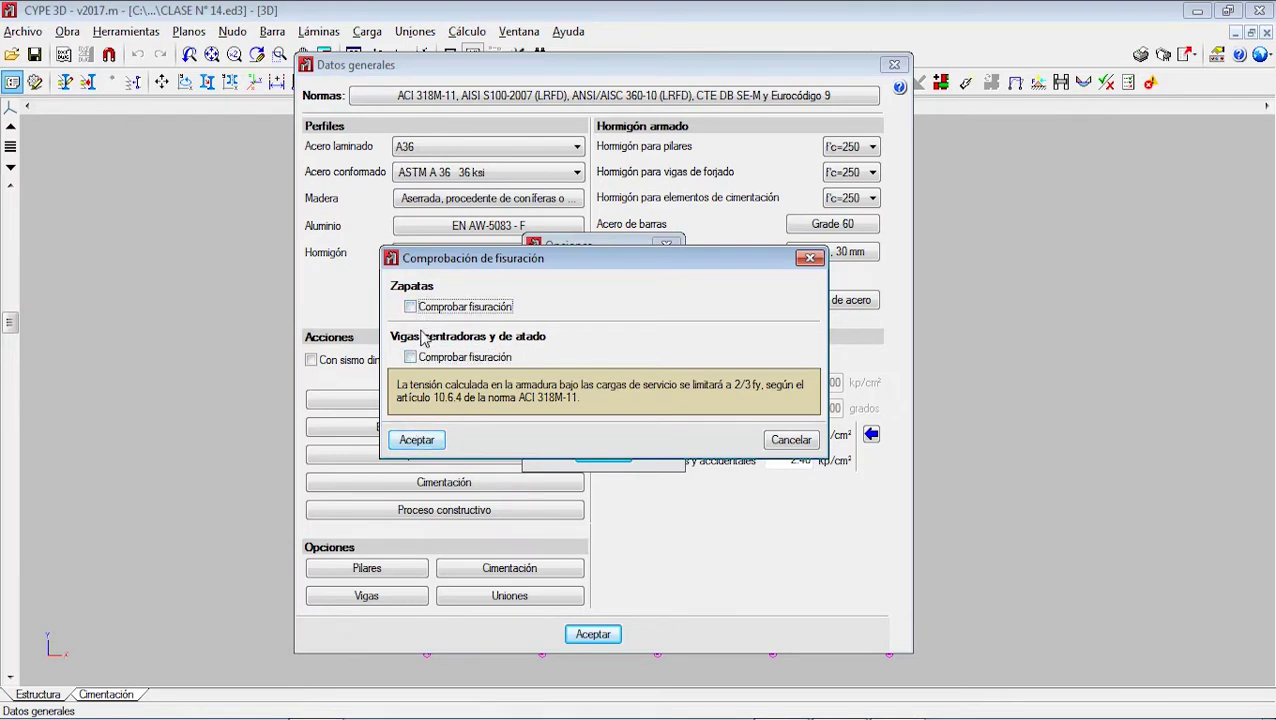
click(410, 307)
click(410, 357)
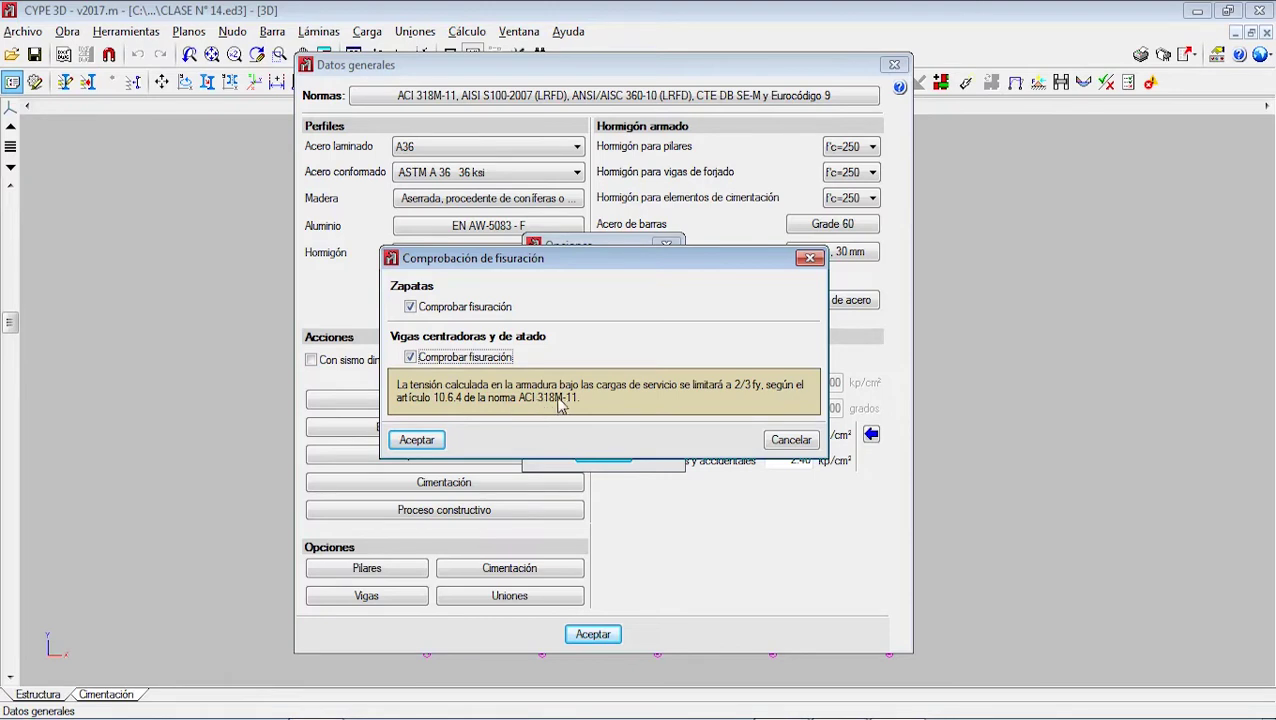
click(451, 358)
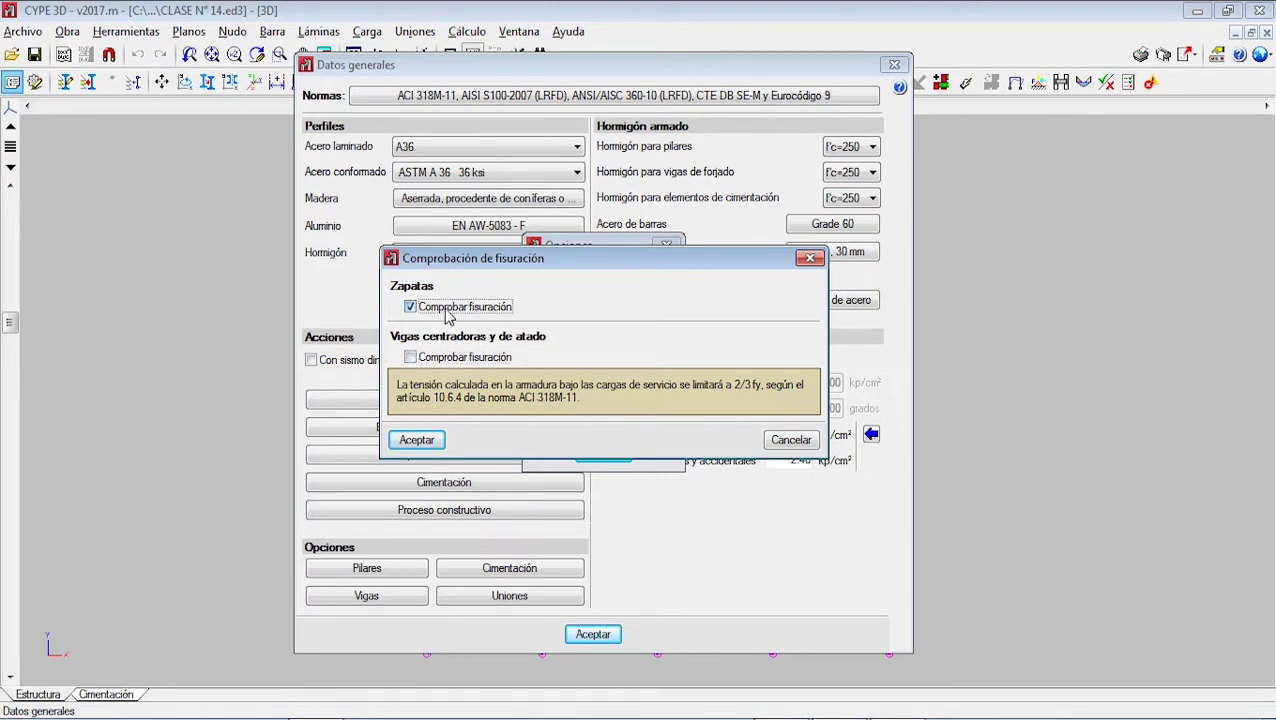
click(450, 308)
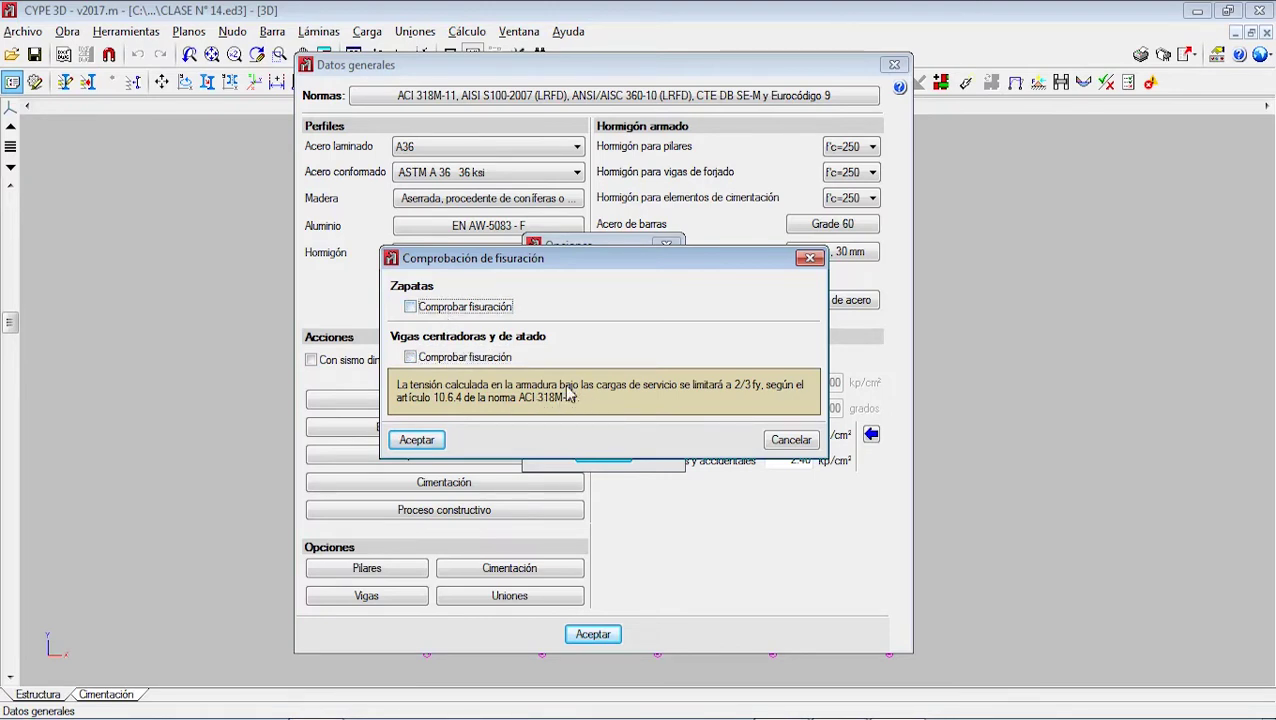
click(414, 441)
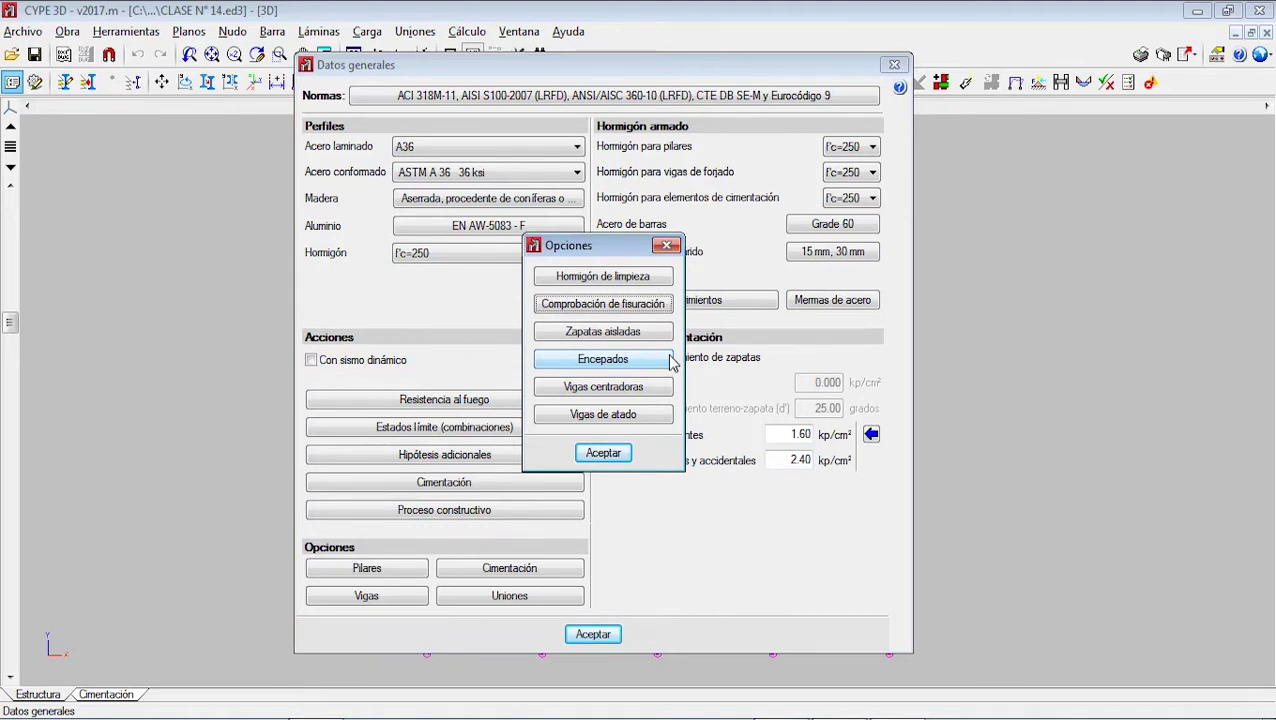
- Review the isolated footing options for perimeter reinforcement, footing types, combined stiffness and stress increment, returning to the general ones
click(613, 335)
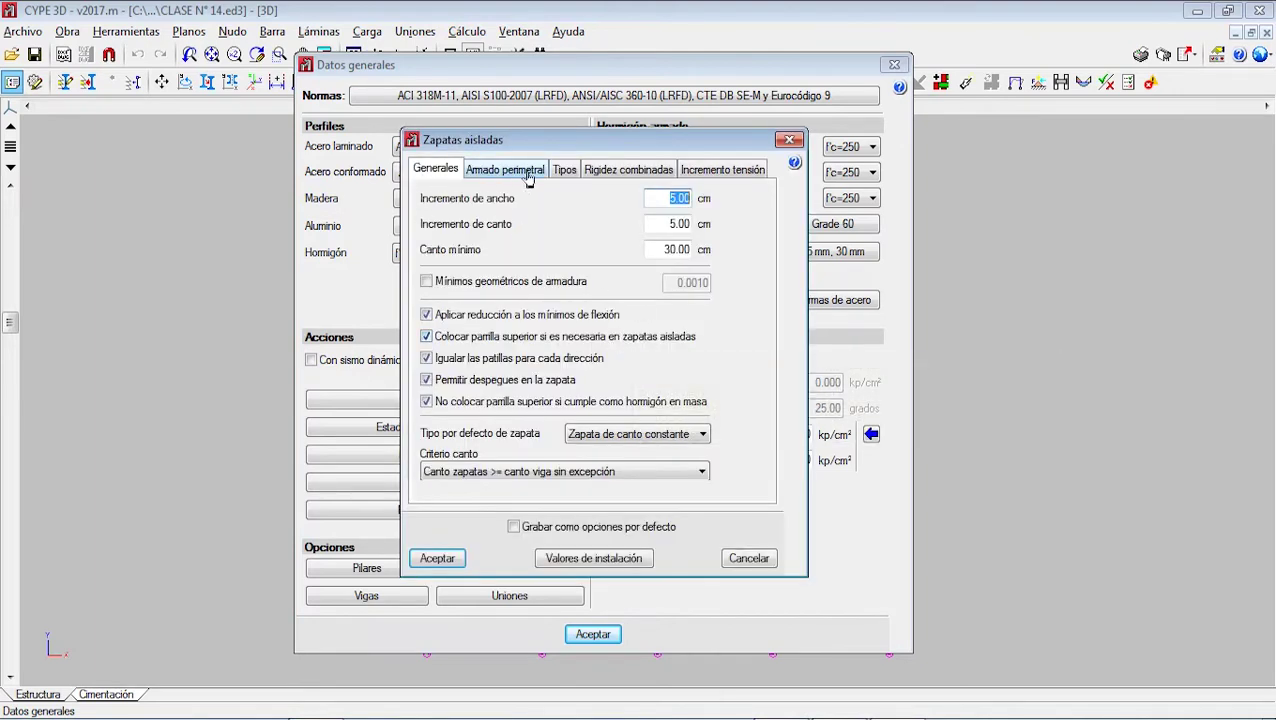
click(470, 174)
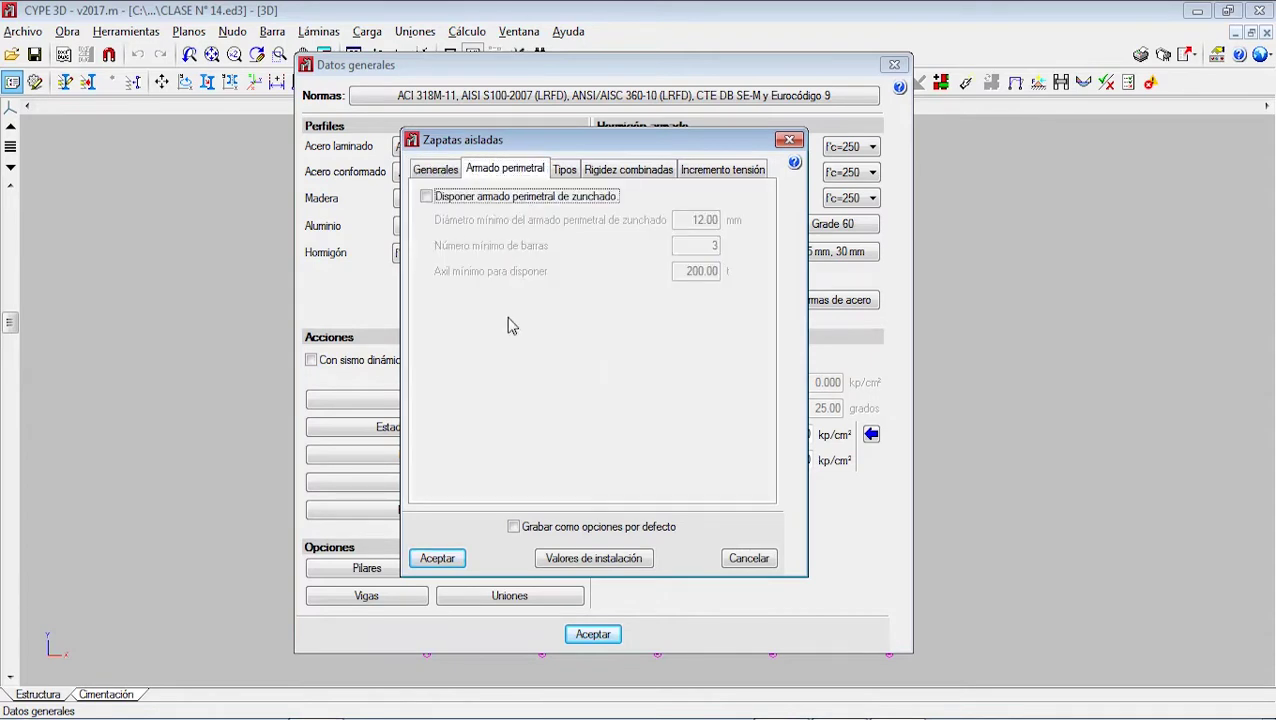
click(565, 170)
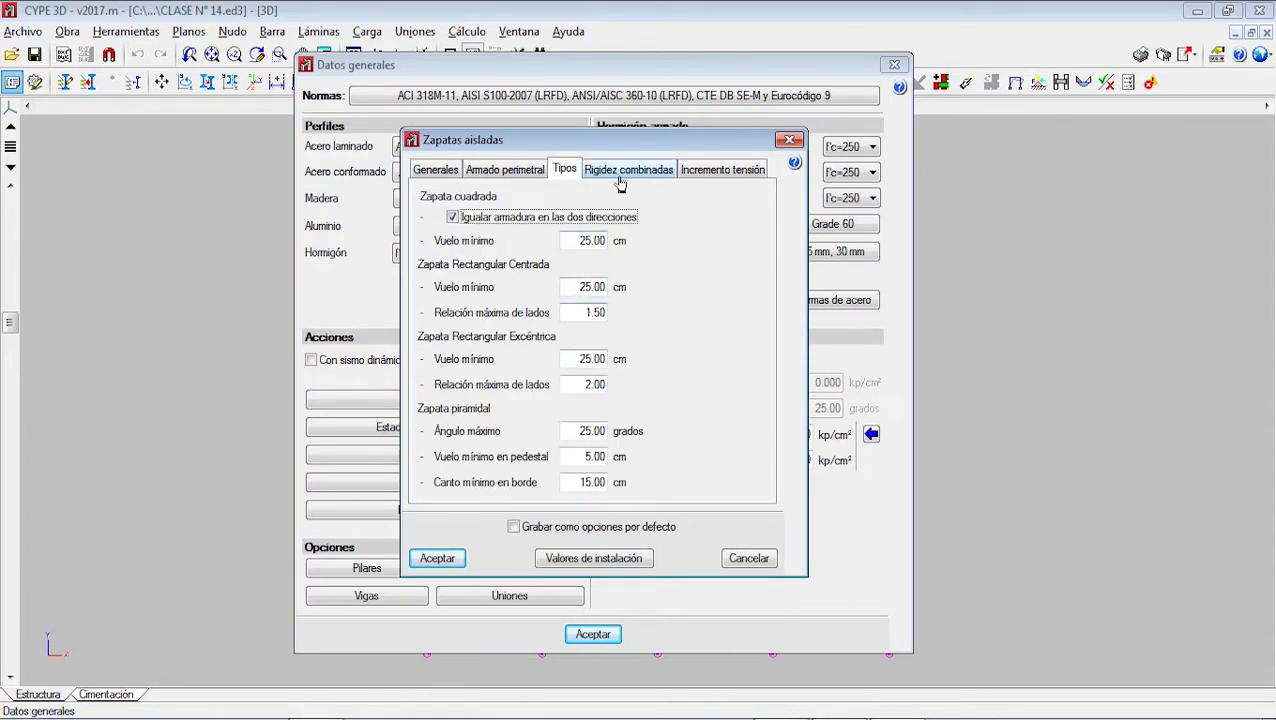
click(603, 177)
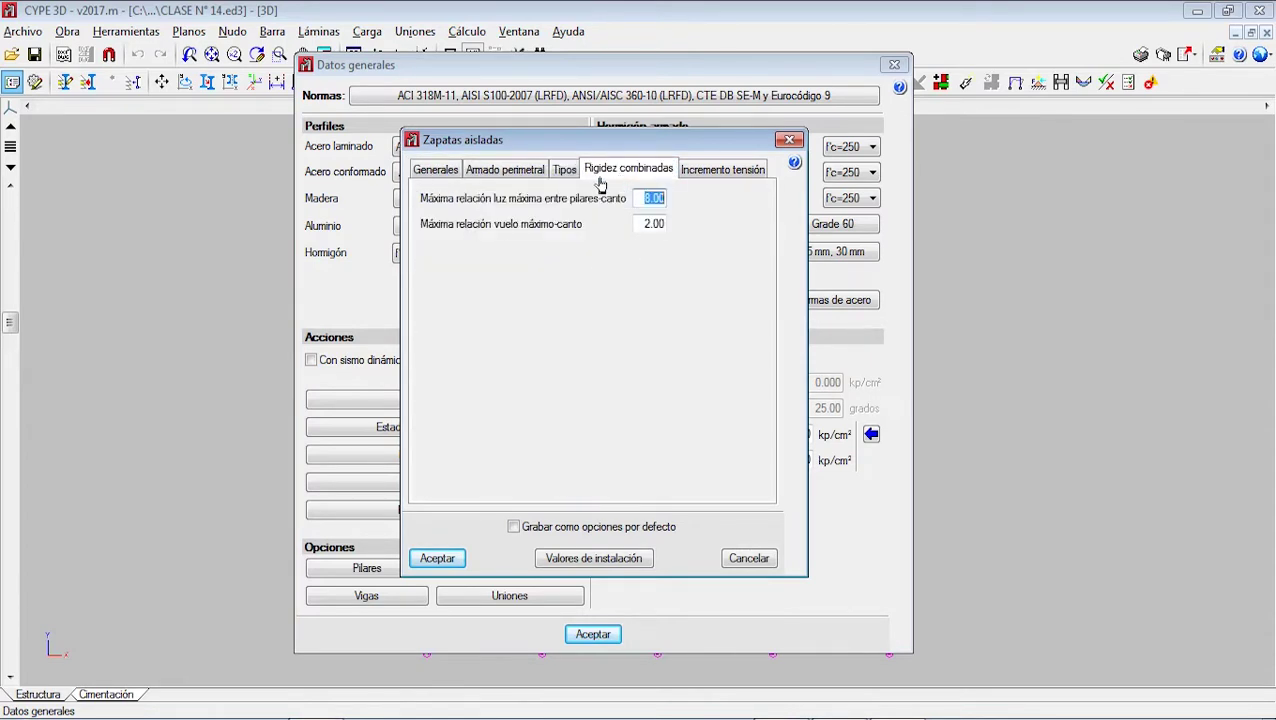
click(694, 176)
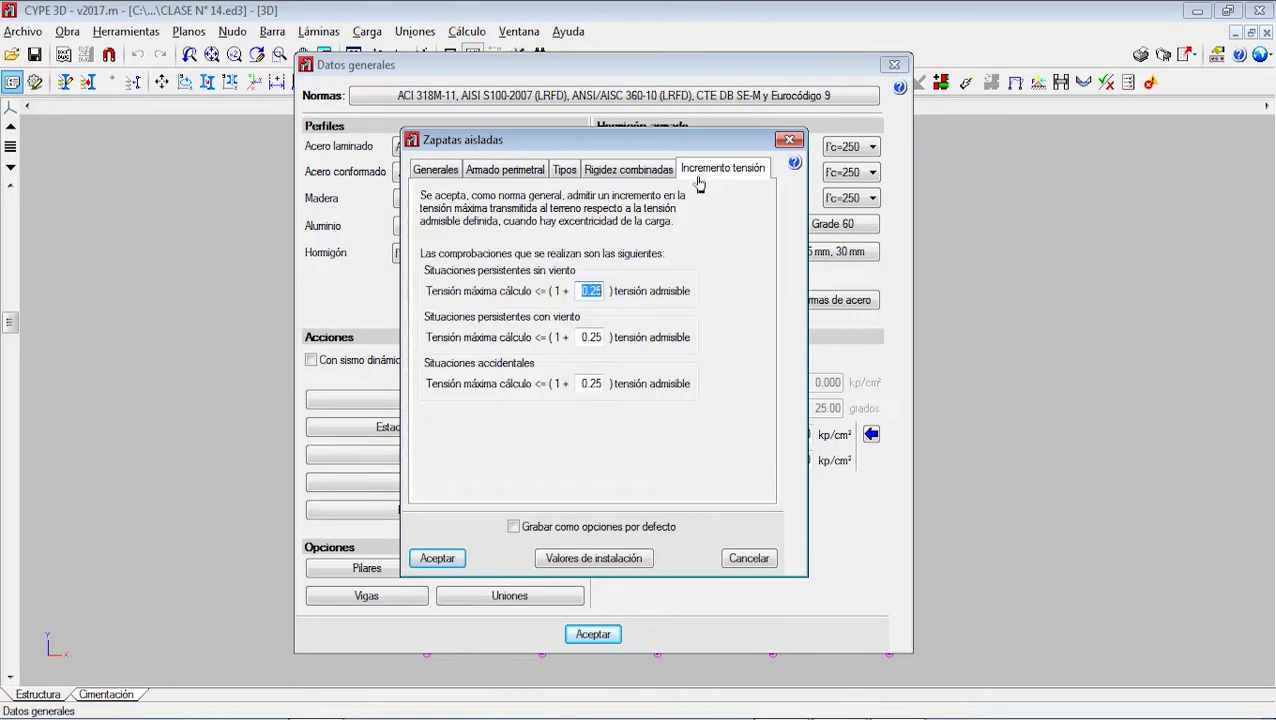
click(436, 168)
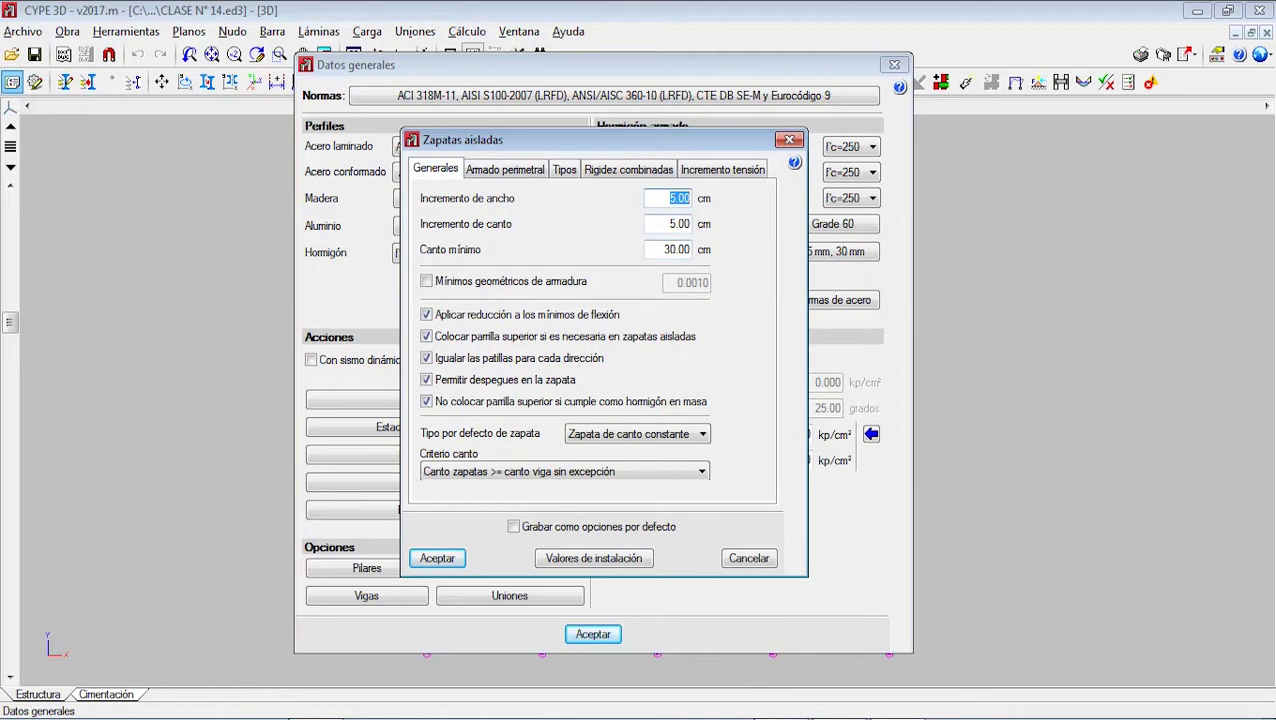
- Switch to Paint and annotate the footing sketch in red with length dimension "L ≅ 5 cm" and height dimension "h → 5 cm"
click(698, 717)
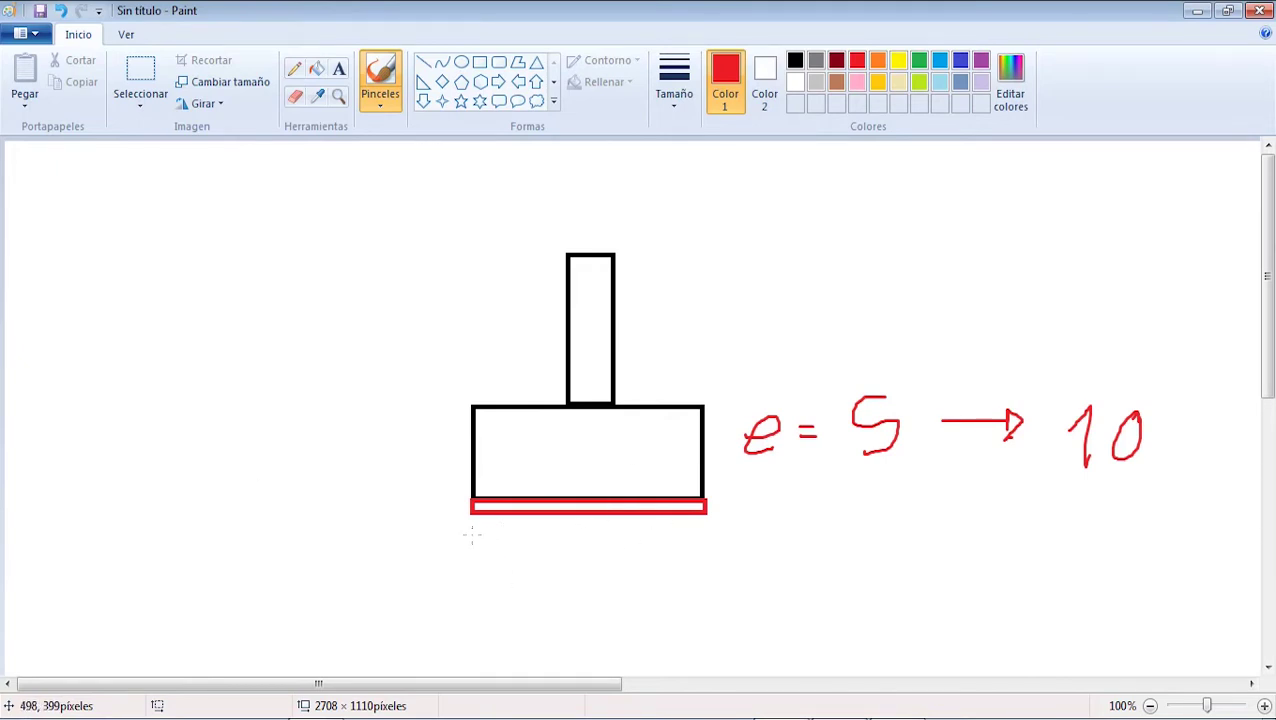
drag(477, 558, 702, 544)
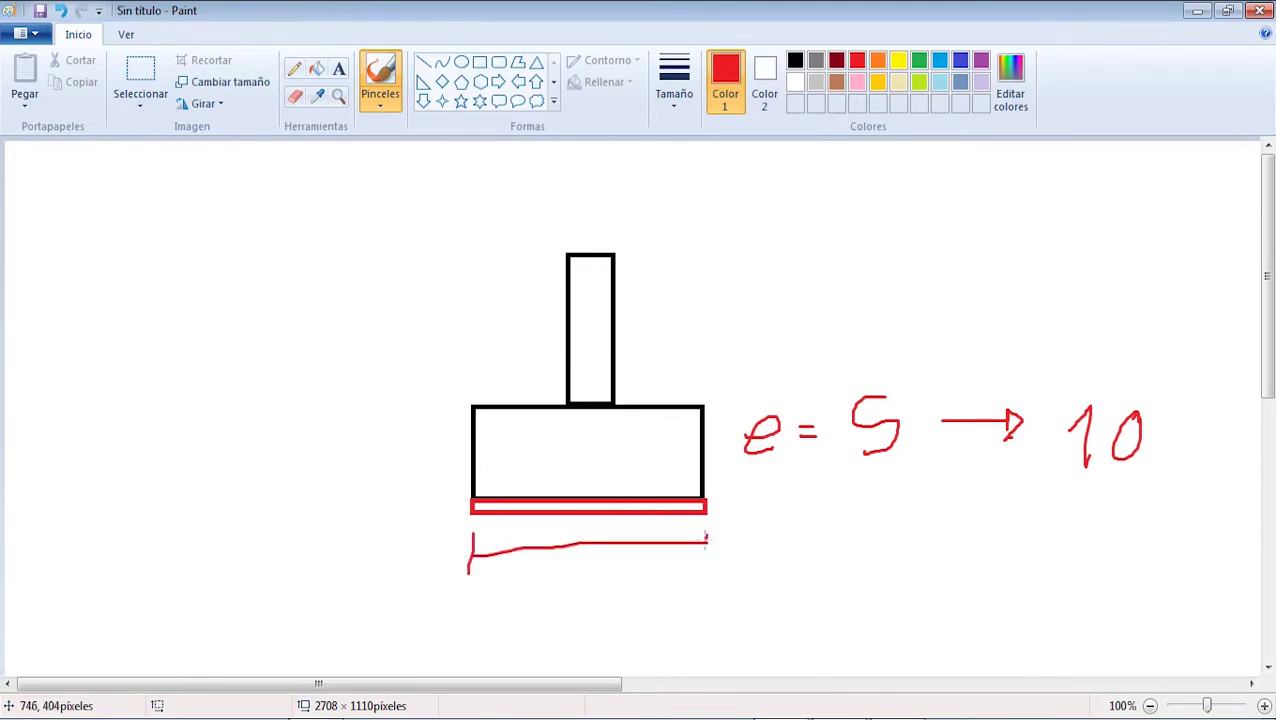
drag(466, 564, 492, 532)
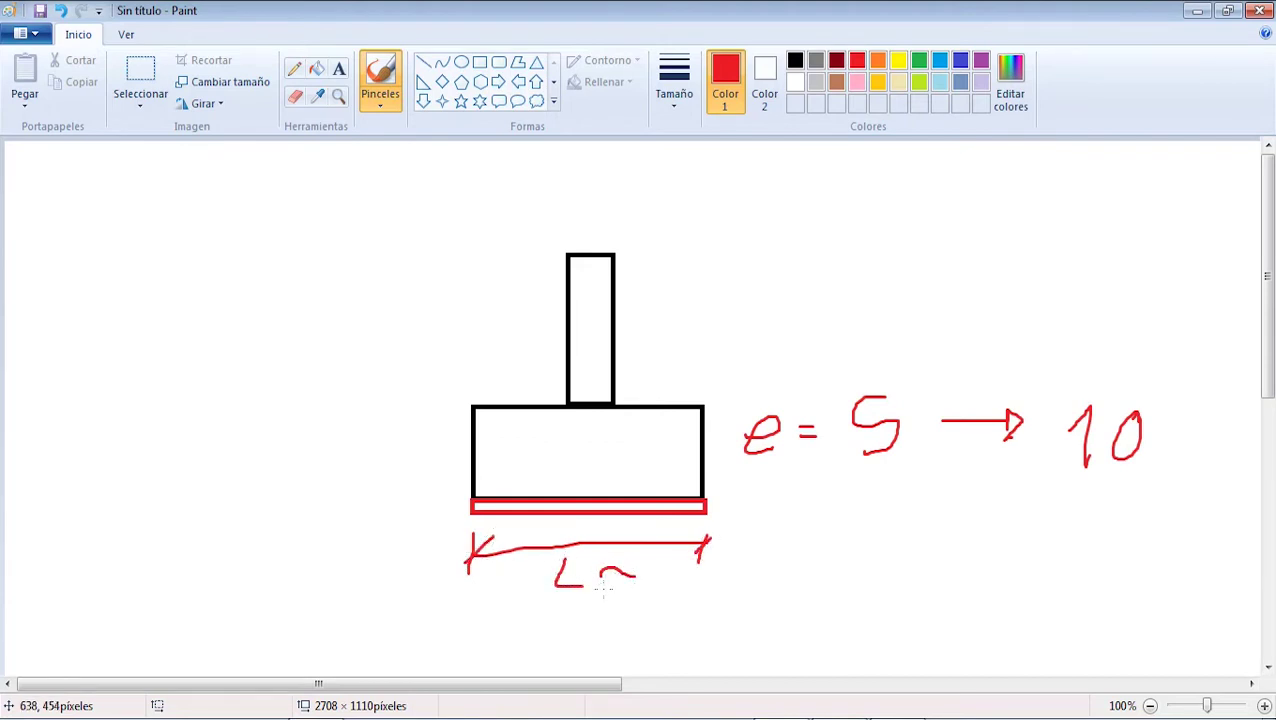
drag(666, 585, 647, 610)
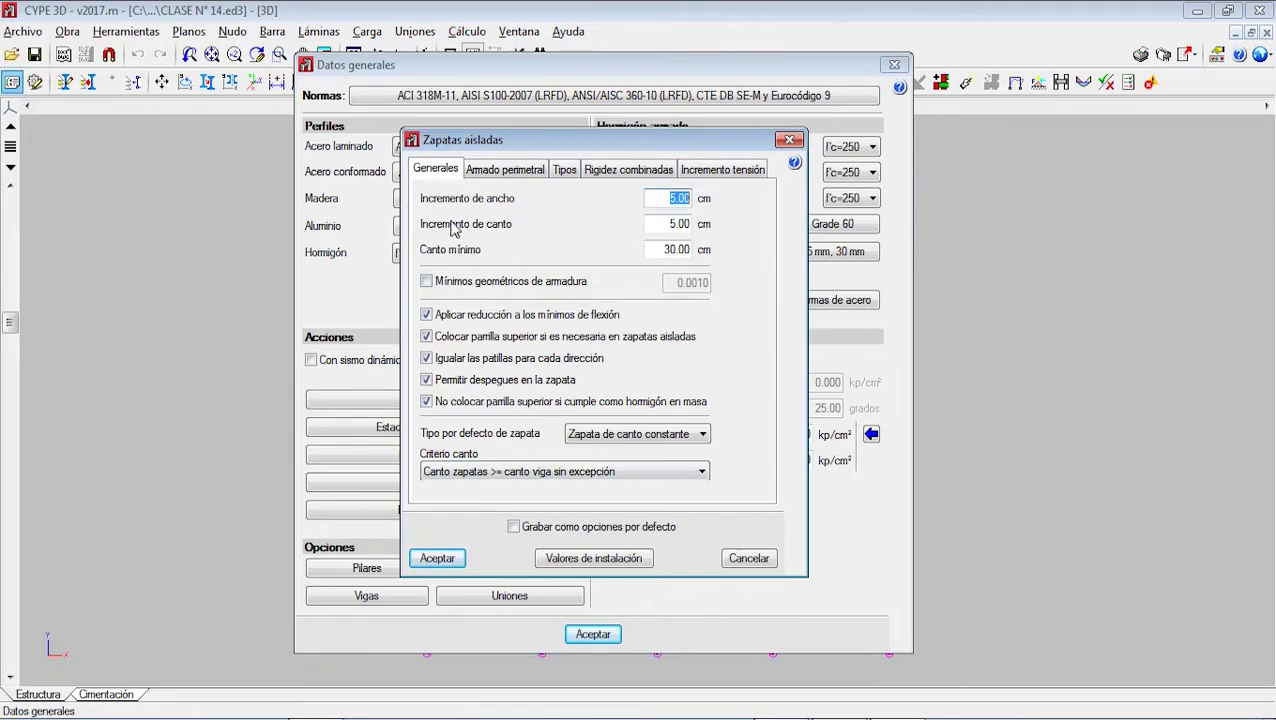
click(820, 718)
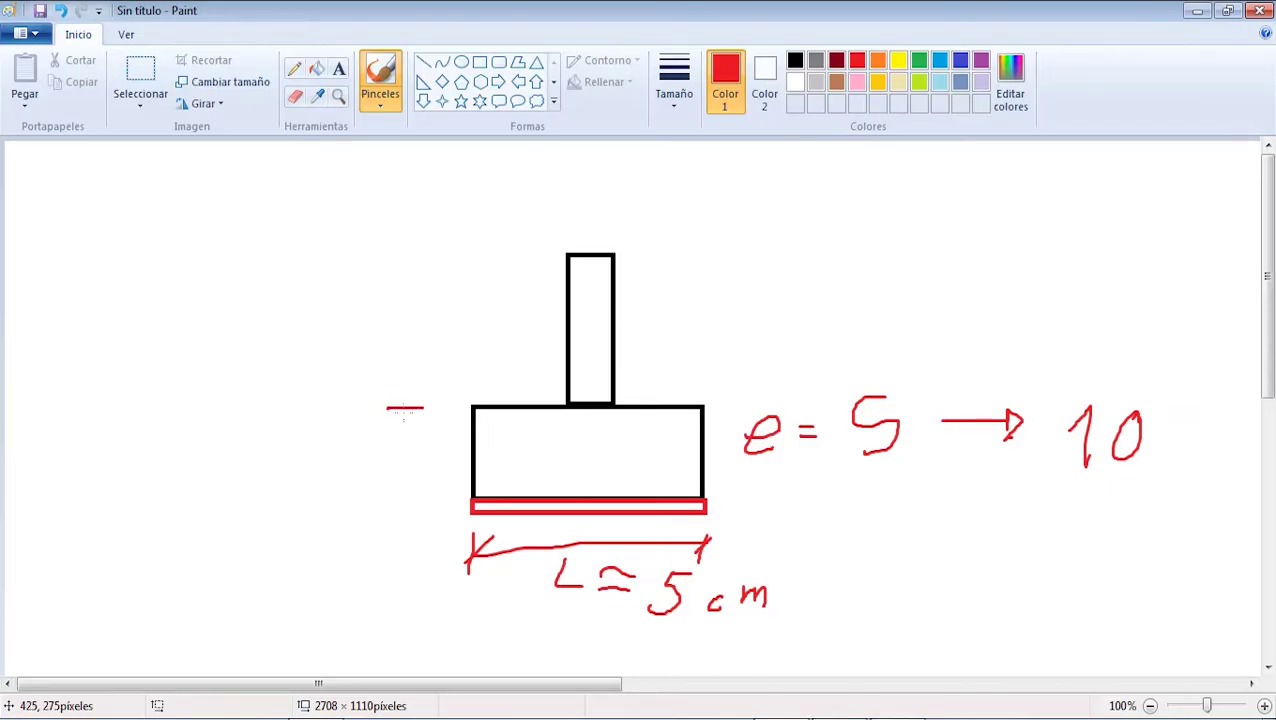
drag(404, 411, 405, 487)
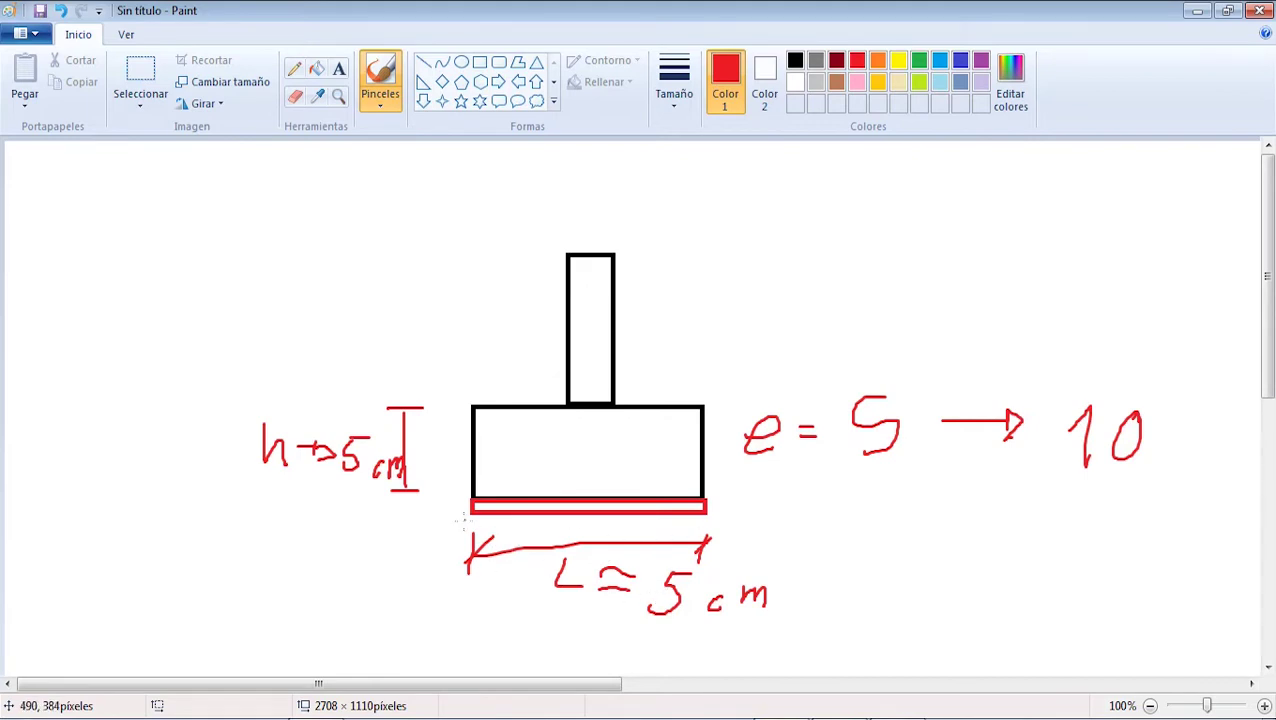
- Choose the thickest brush size and write "30" with a curly brace beside the footing's height note
click(672, 100)
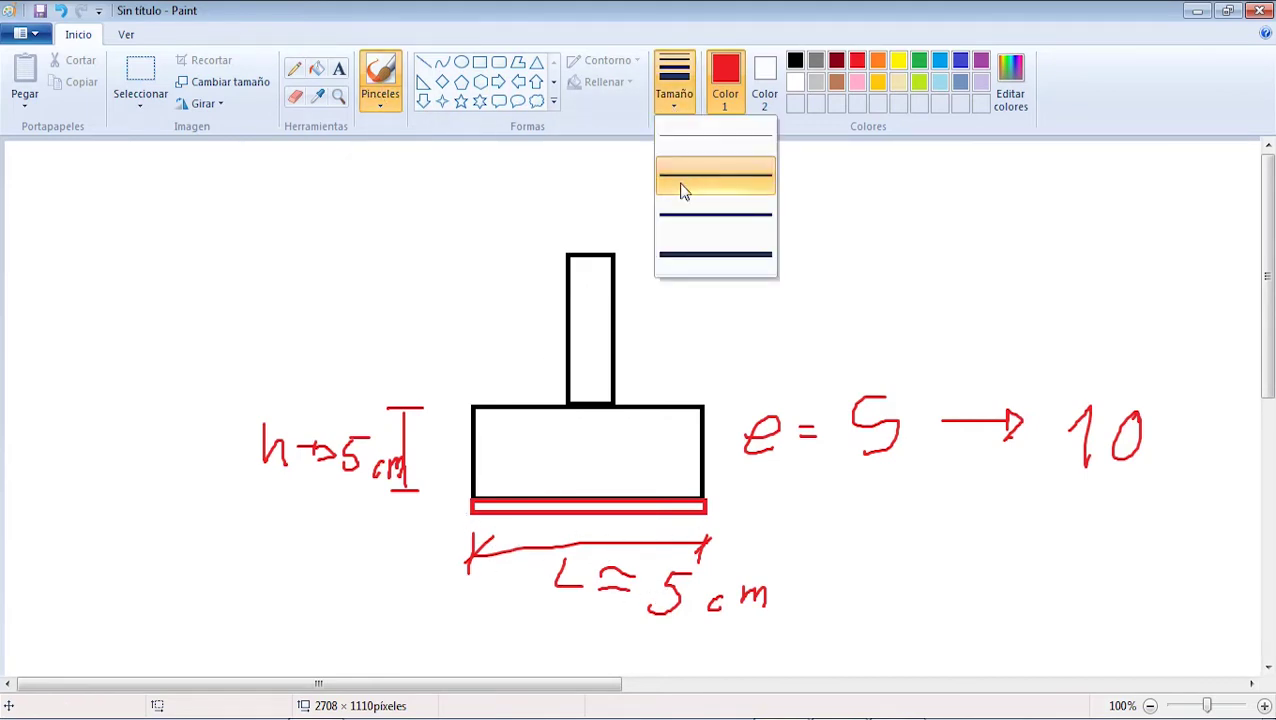
click(678, 253)
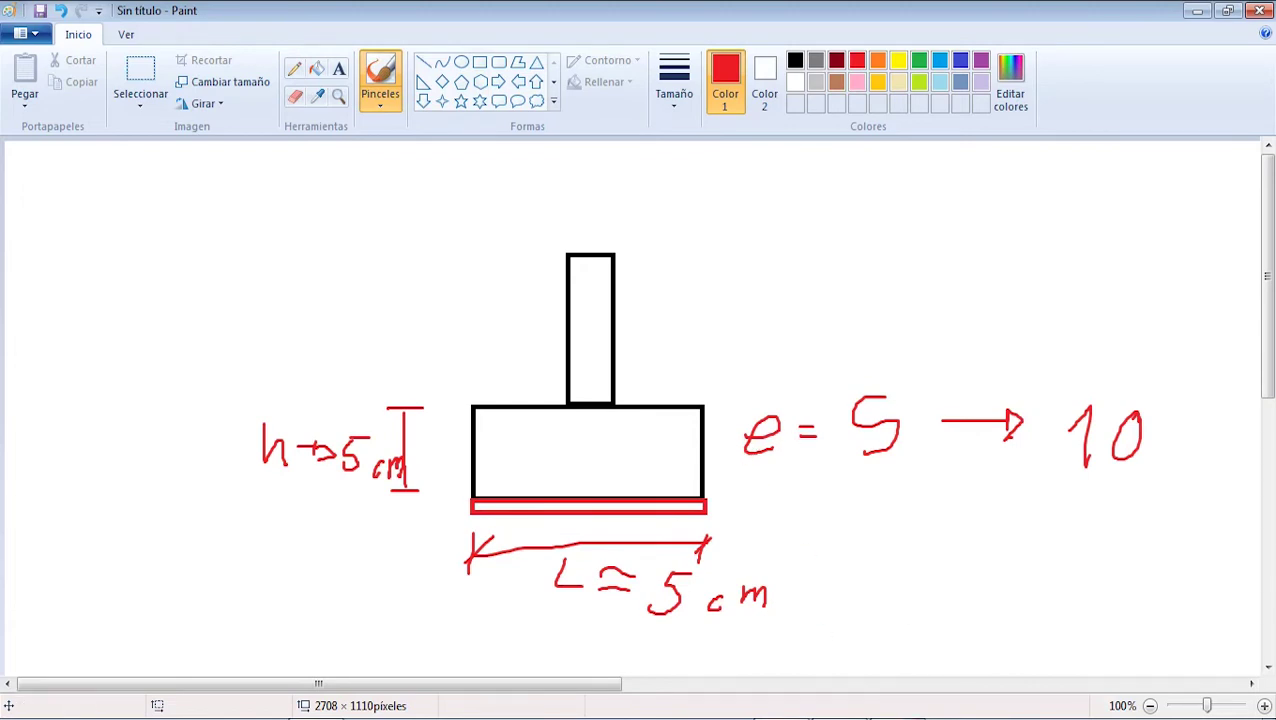
click(896, 717)
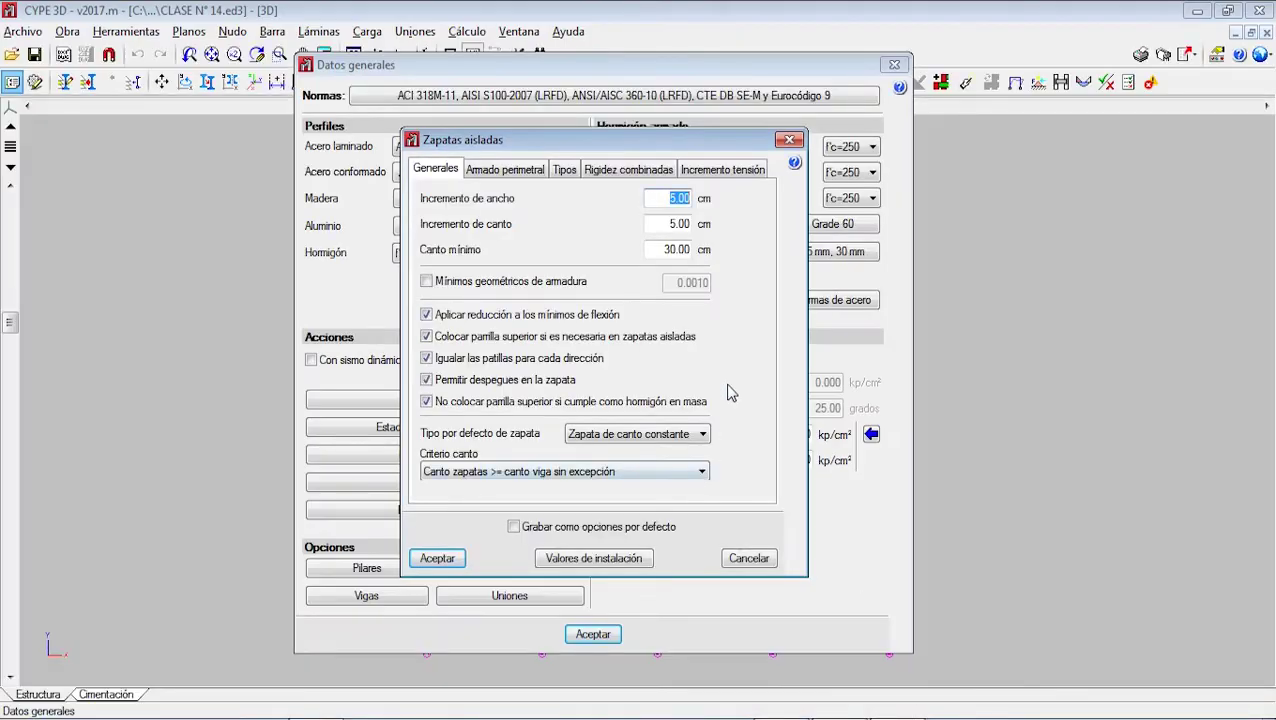
click(662, 250)
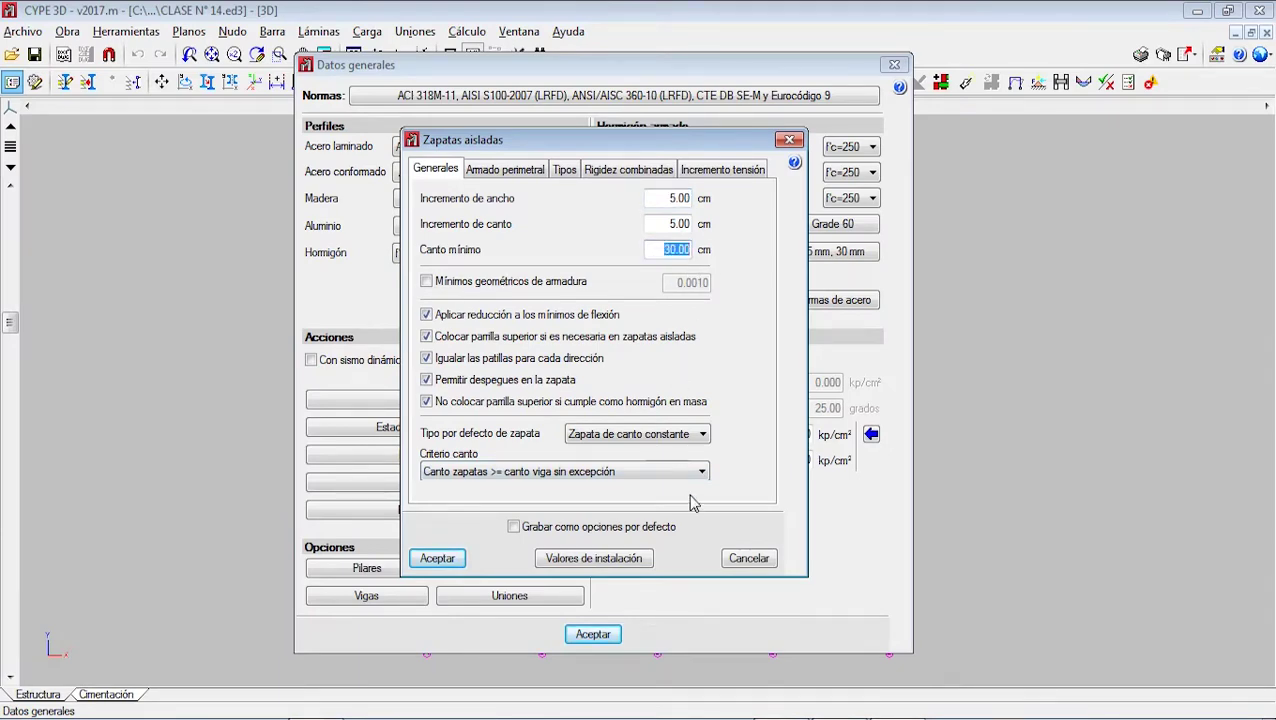
click(828, 717)
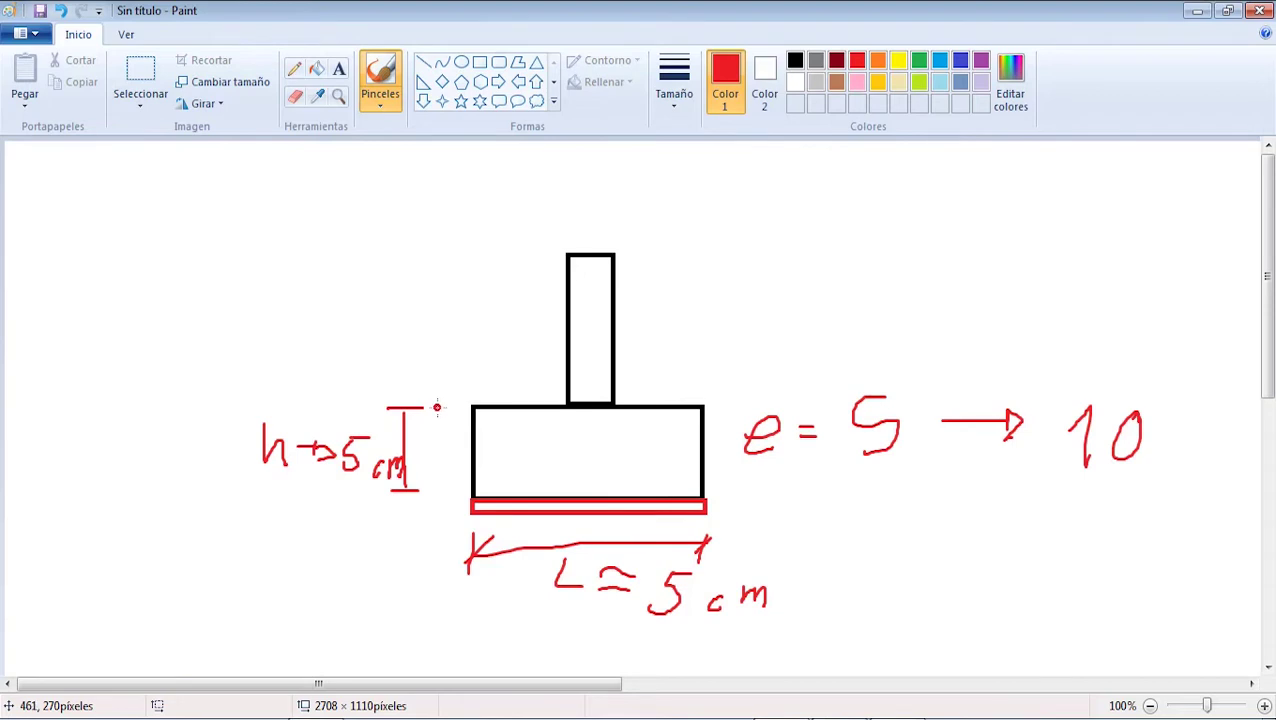
click(107, 432)
mouse_move(178, 405)
mouse_down()
mouse_move(160, 460)
mouse_move(168, 506)
mouse_up()
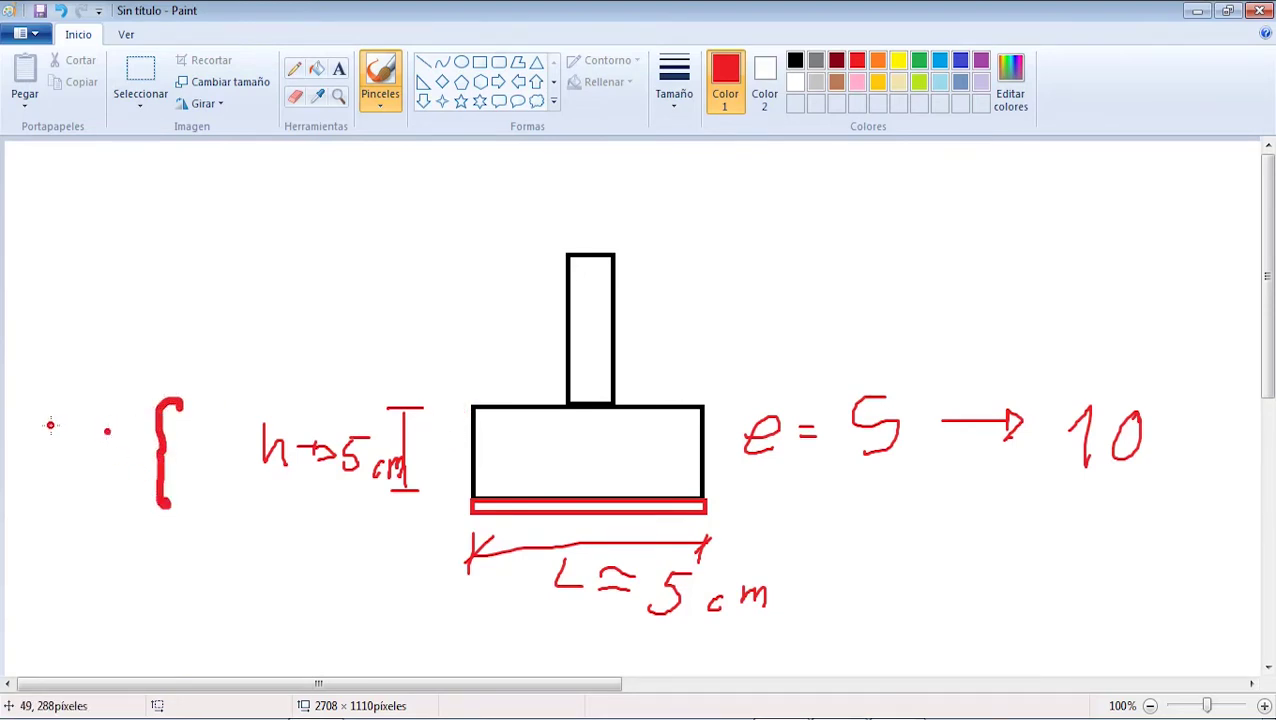
mouse_move(46, 424)
mouse_down()
mouse_move(66, 450)
mouse_move(46, 462)
mouse_up()
mouse_move(112, 432)
mouse_down()
mouse_move(96, 436)
mouse_move(122, 452)
mouse_move(114, 433)
mouse_up()
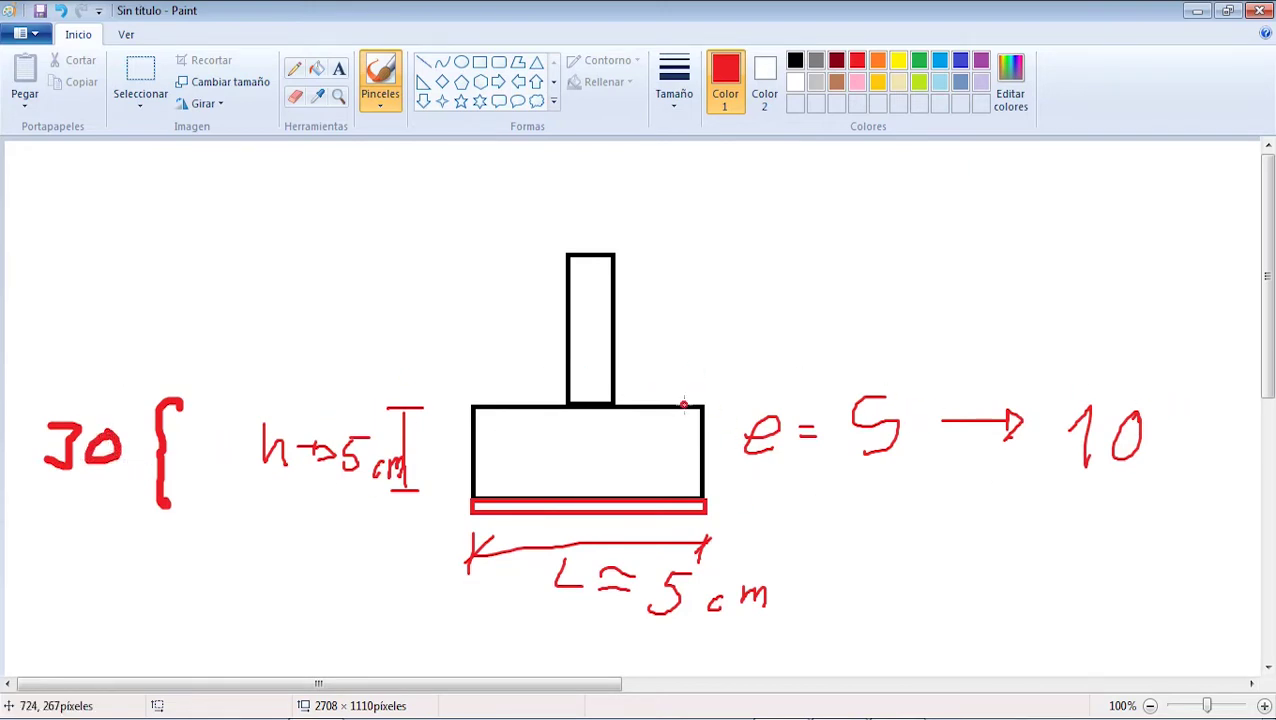
- Draw a thick red arrow from the footing sketch and write the note "h ≥ 40 cm" above the thickness note
mouse_move(676, 428)
mouse_down()
mouse_move(760, 390)
mouse_move(776, 415)
mouse_up()
mouse_move(825, 322)
mouse_down()
mouse_move(823, 390)
mouse_move(850, 390)
mouse_up()
mouse_move(880, 330)
mouse_down()
mouse_move(925, 329)
mouse_move(888, 360)
mouse_up()
drag(942, 344, 910, 388)
drag(995, 310, 975, 346)
mouse_move(1003, 312)
mouse_down()
mouse_move(1005, 360)
mouse_move(1045, 318)
mouse_move(1083, 362)
mouse_move(1136, 360)
mouse_up()
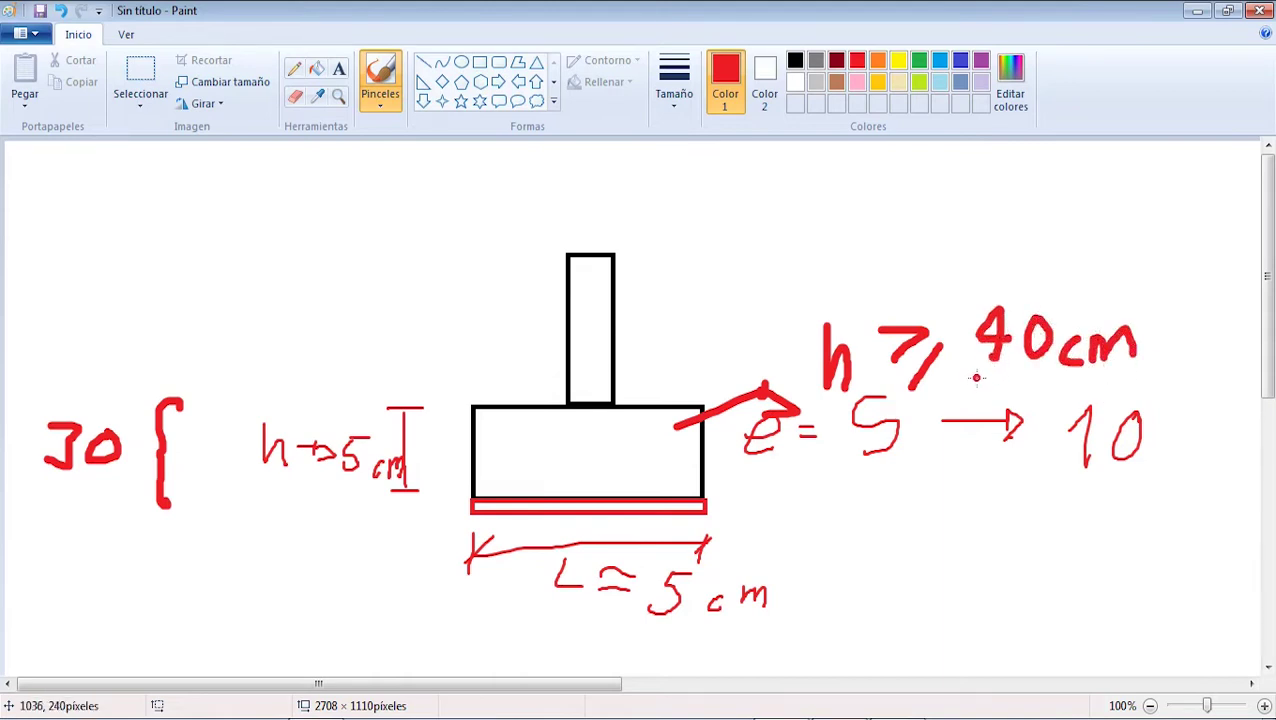
mouse_move(968, 378)
mouse_down()
mouse_move(1133, 379)
mouse_move(1190, 298)
mouse_up()
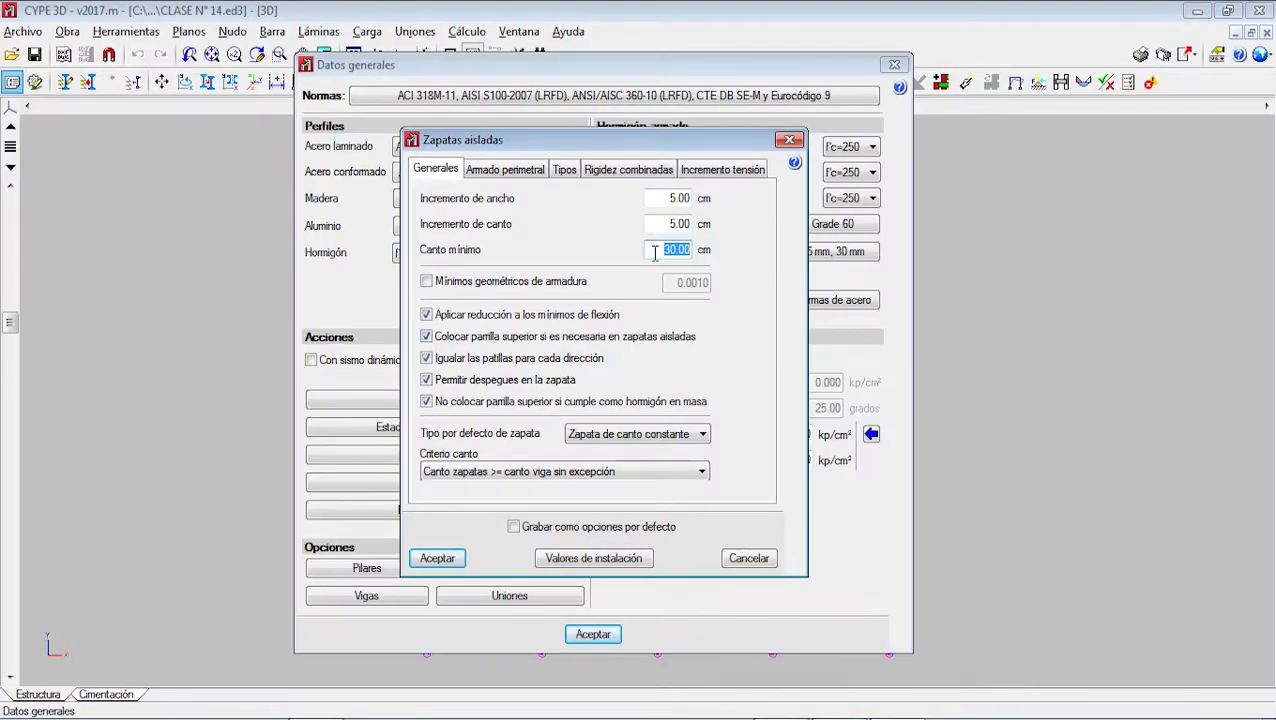
- In the CYPE 3D isolated footing options, try a minimum depth of 40 cm and restore it to 30 cm
text(40)
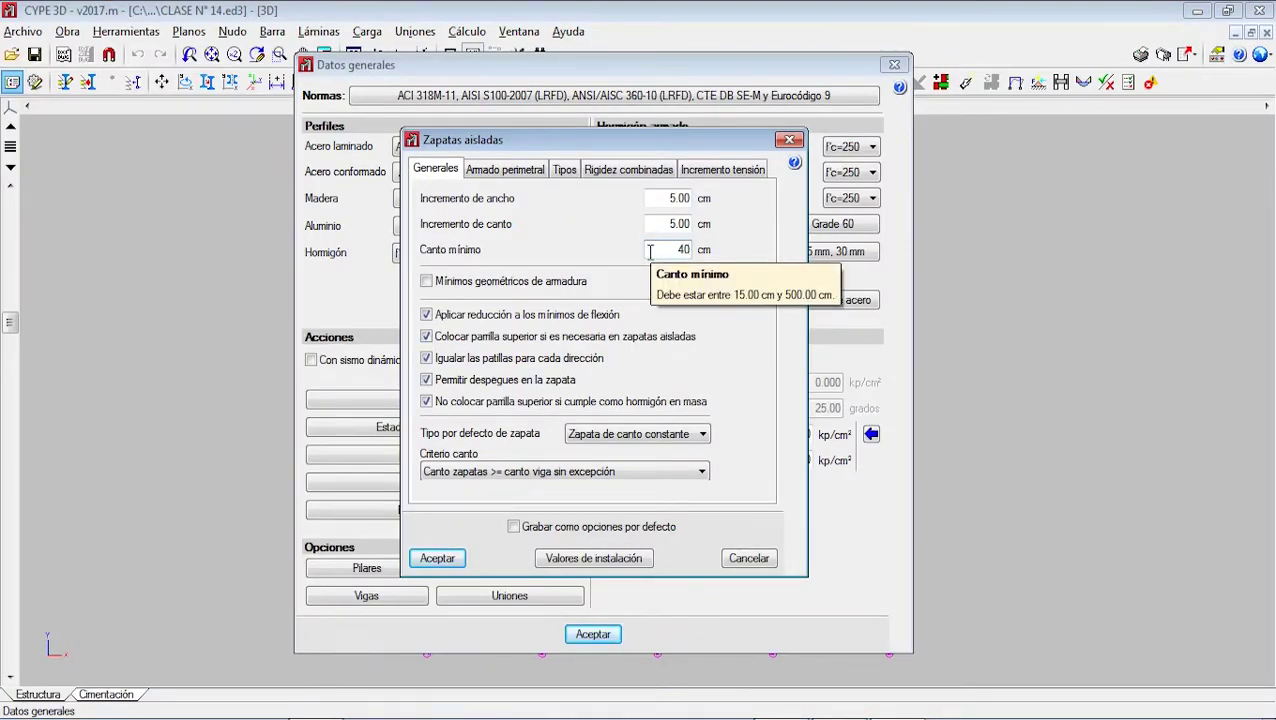
click(671, 224)
drag(659, 248, 737, 253)
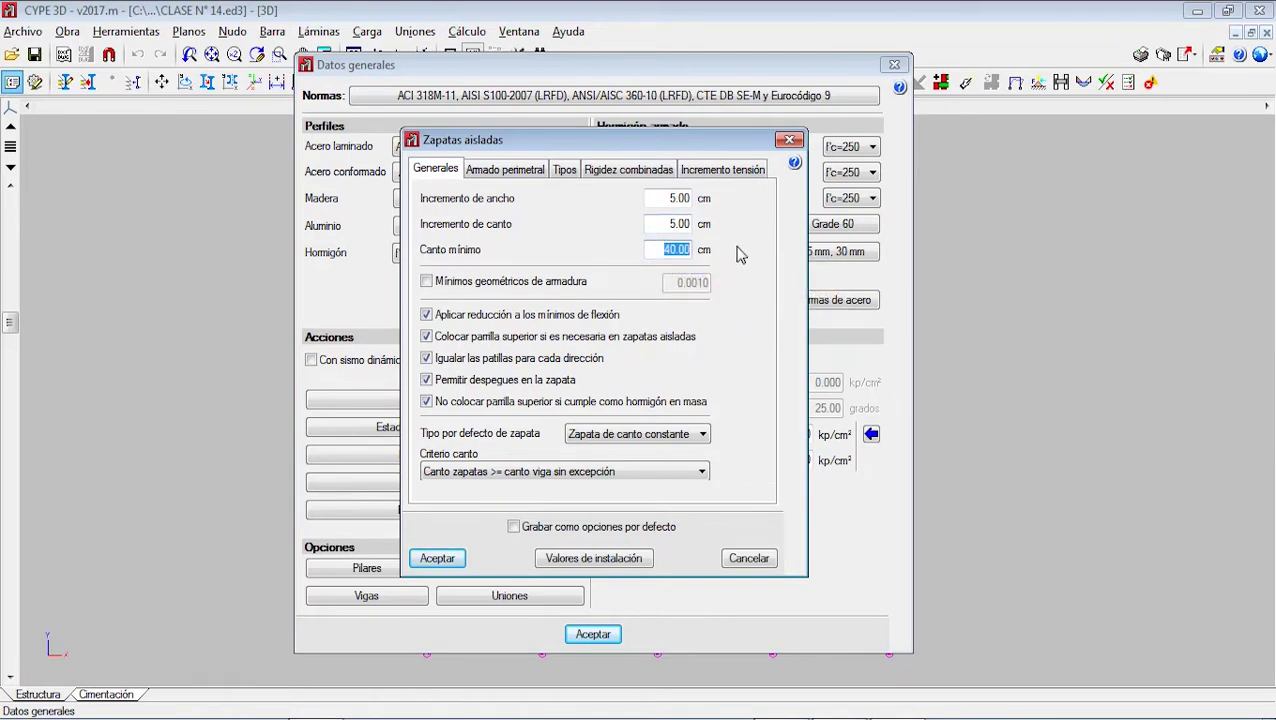
text(30)
click(659, 225)
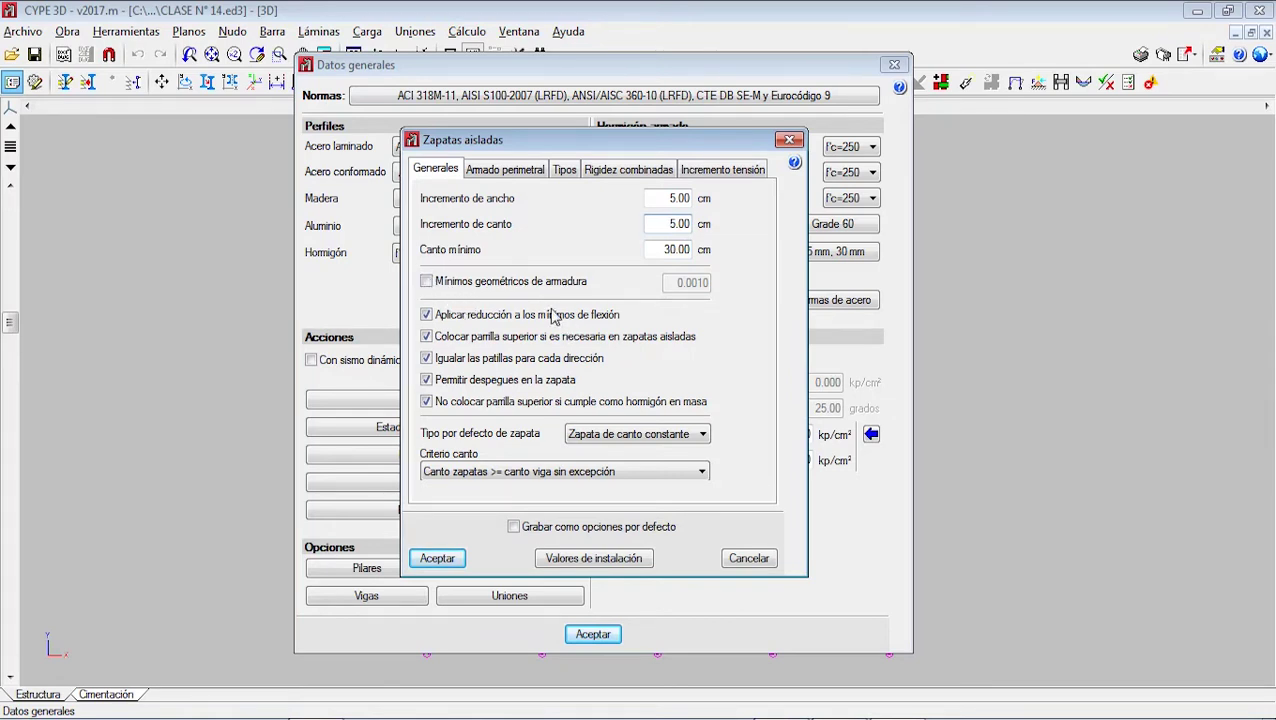
- Try enabling the minimum geometric reinforcement for isolated footings and turn it off again
click(447, 283)
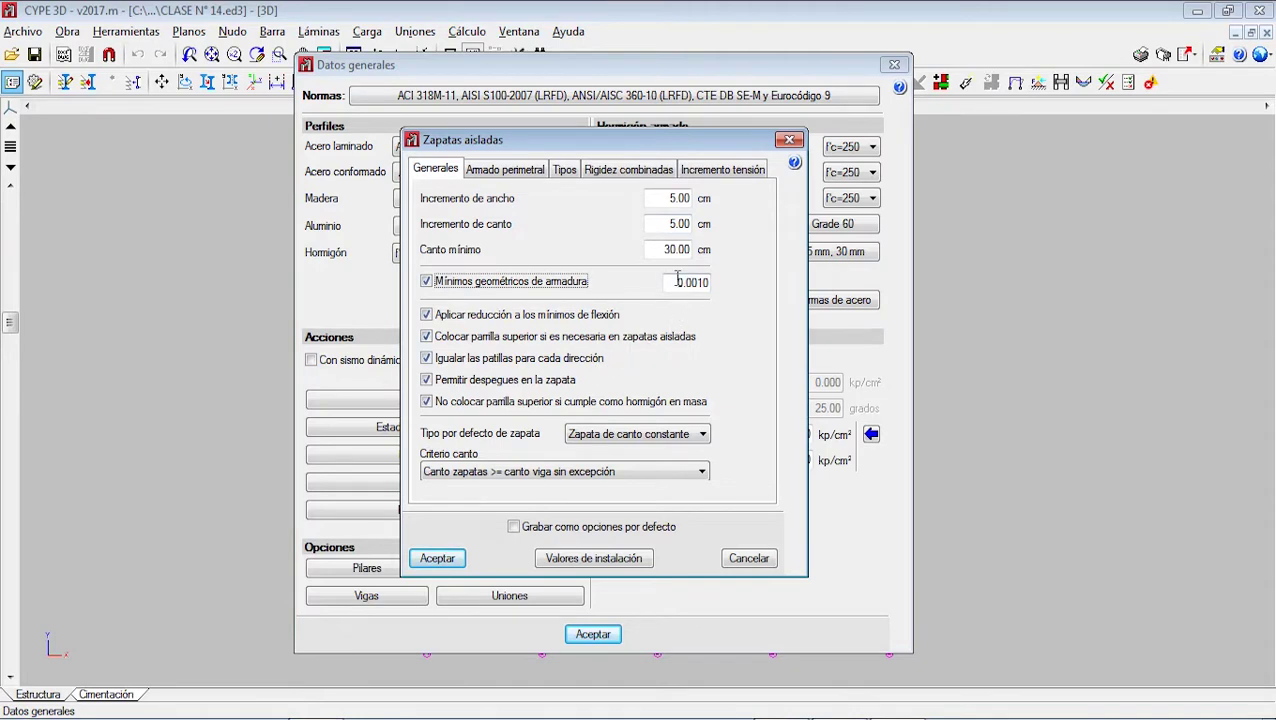
double_click(680, 282)
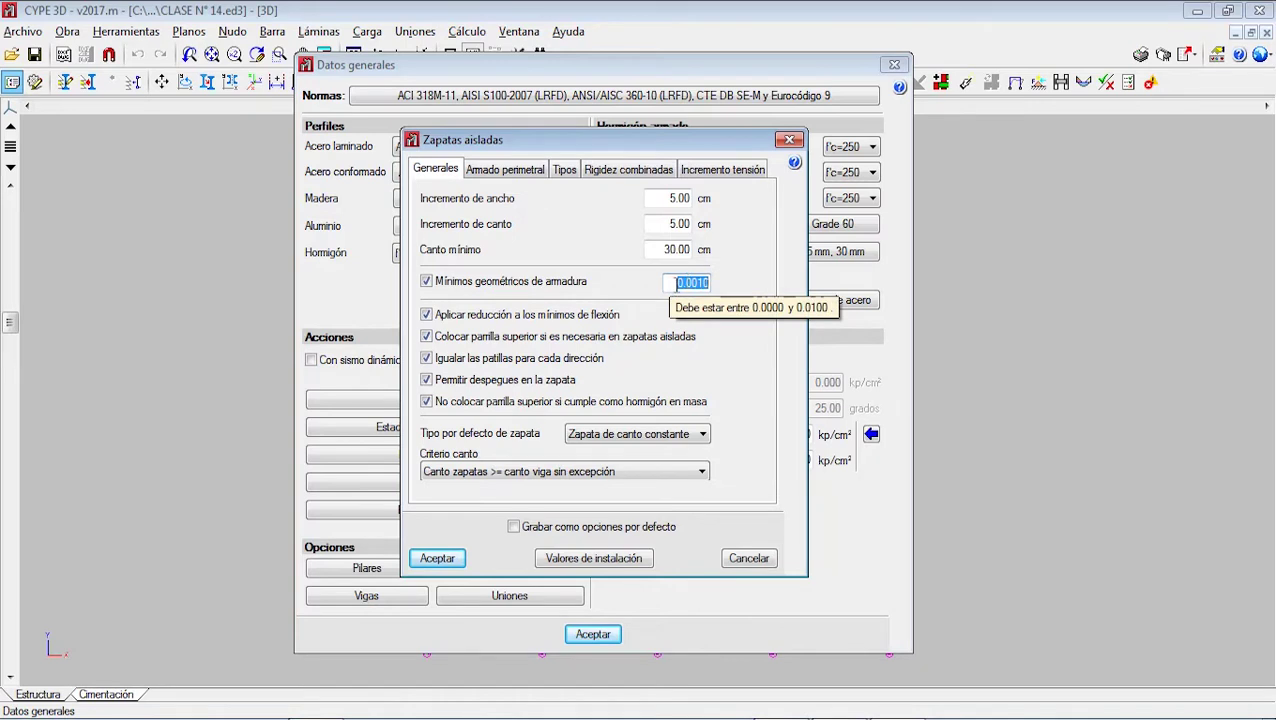
click(427, 281)
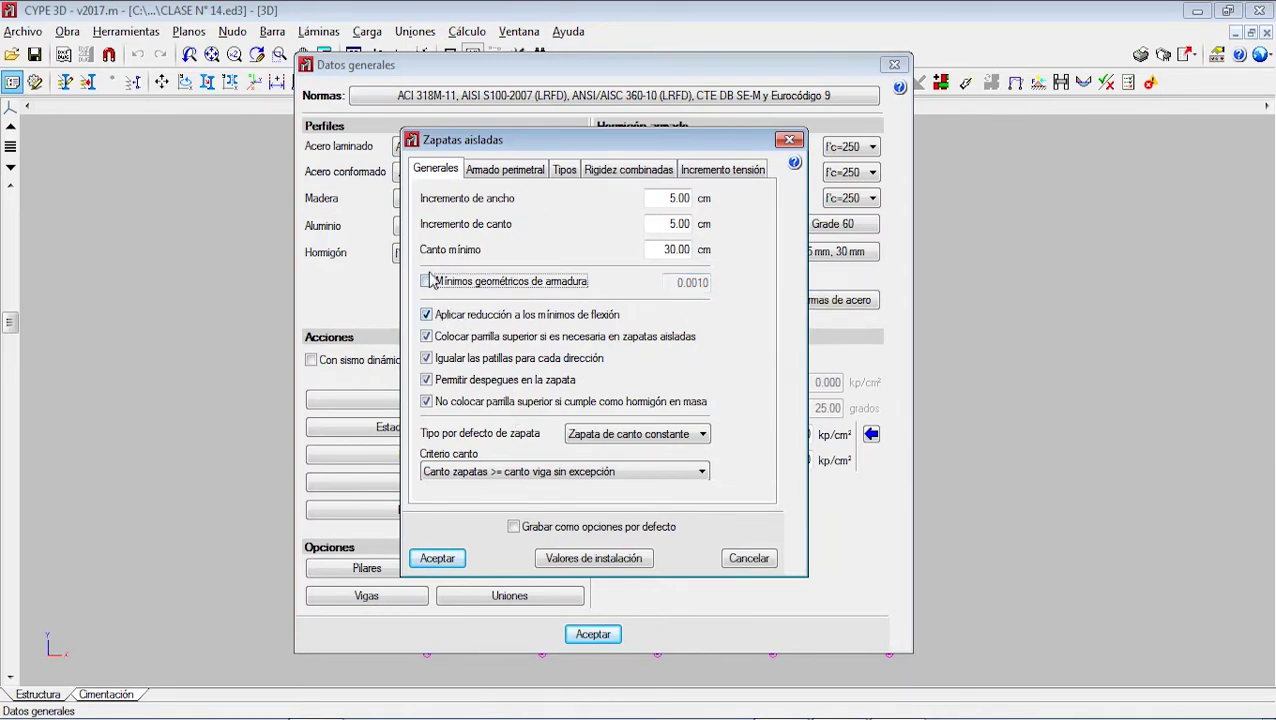
- Enable the minimum geometric reinforcement for isolated footings, and try switching the bending-minimum reduction off and back on
click(427, 281)
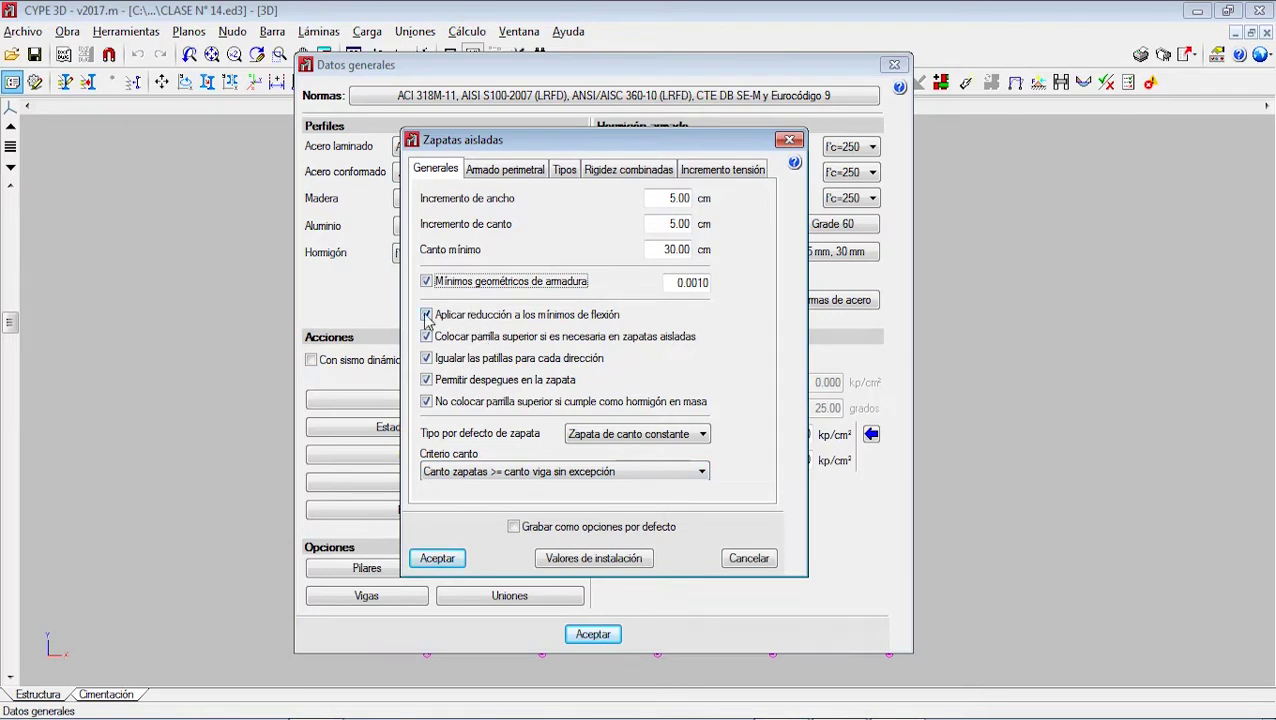
mouse_move(430, 318)
click(427, 315)
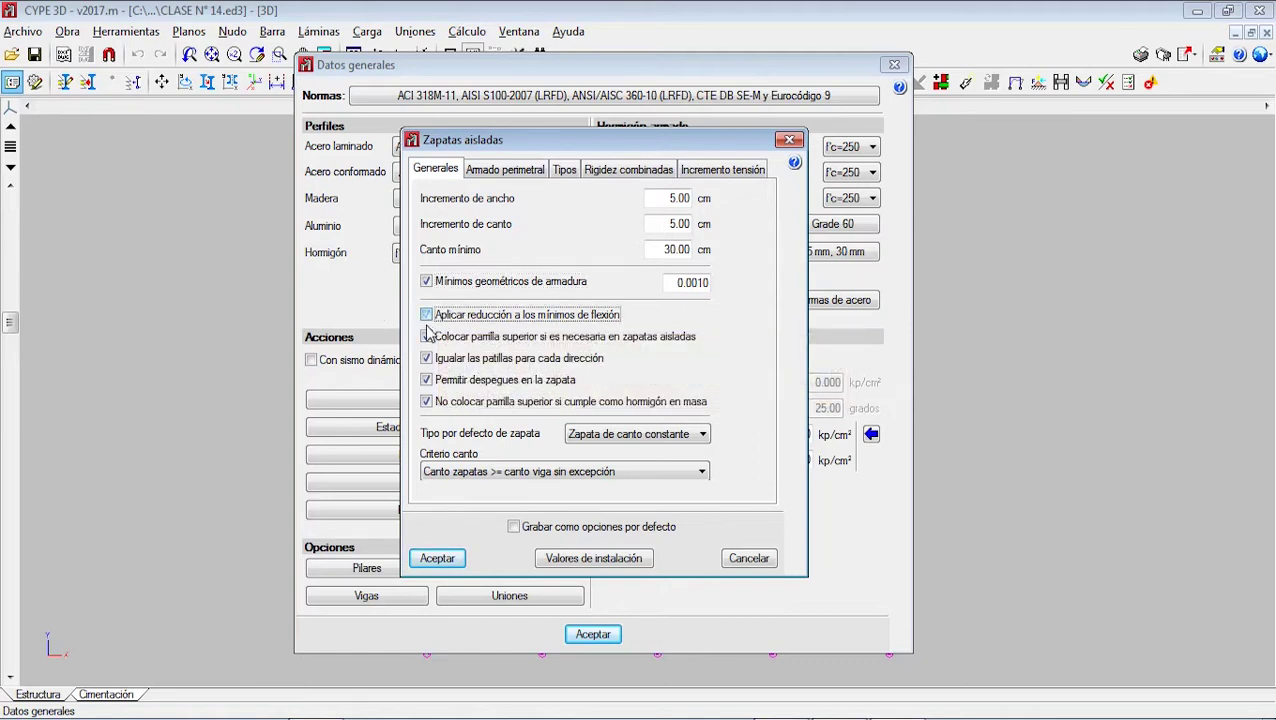
click(427, 315)
mouse_move(438, 342)
- Switch to Paint and mark the footing's lower and upper reinforcement in thick red, with a circled column base and a check mark
click(760, 692)
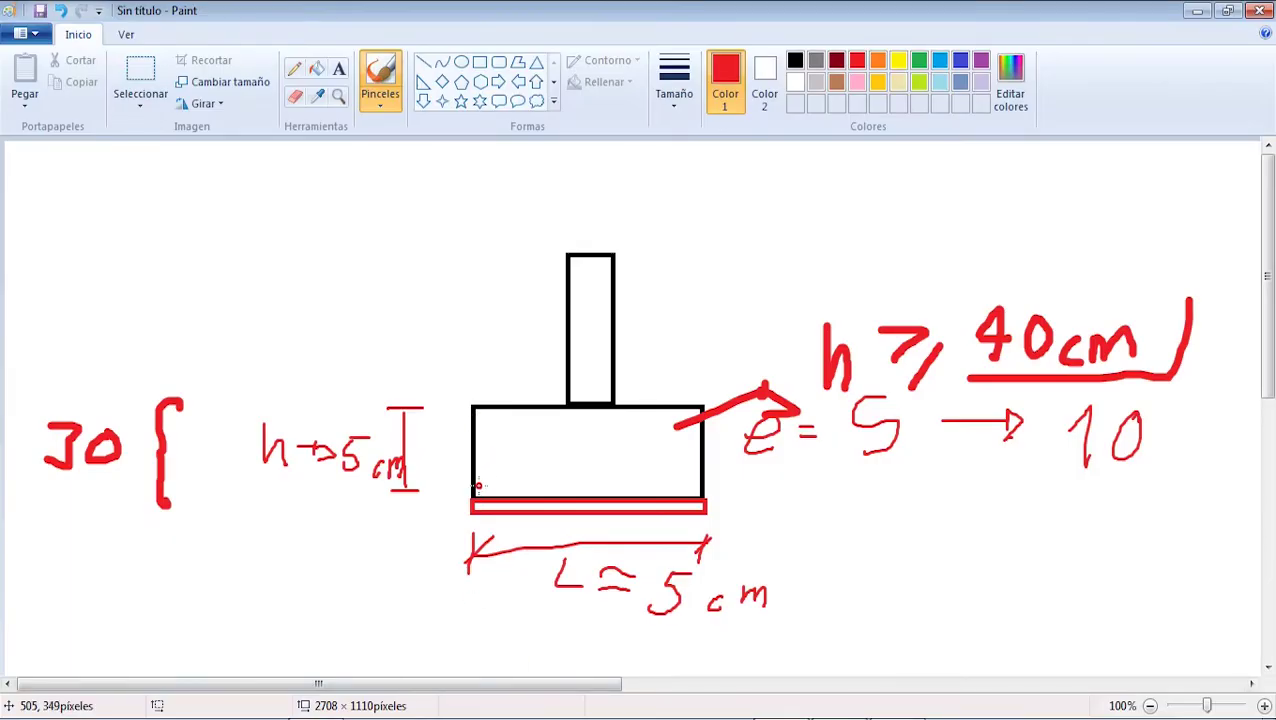
drag(478, 485, 697, 485)
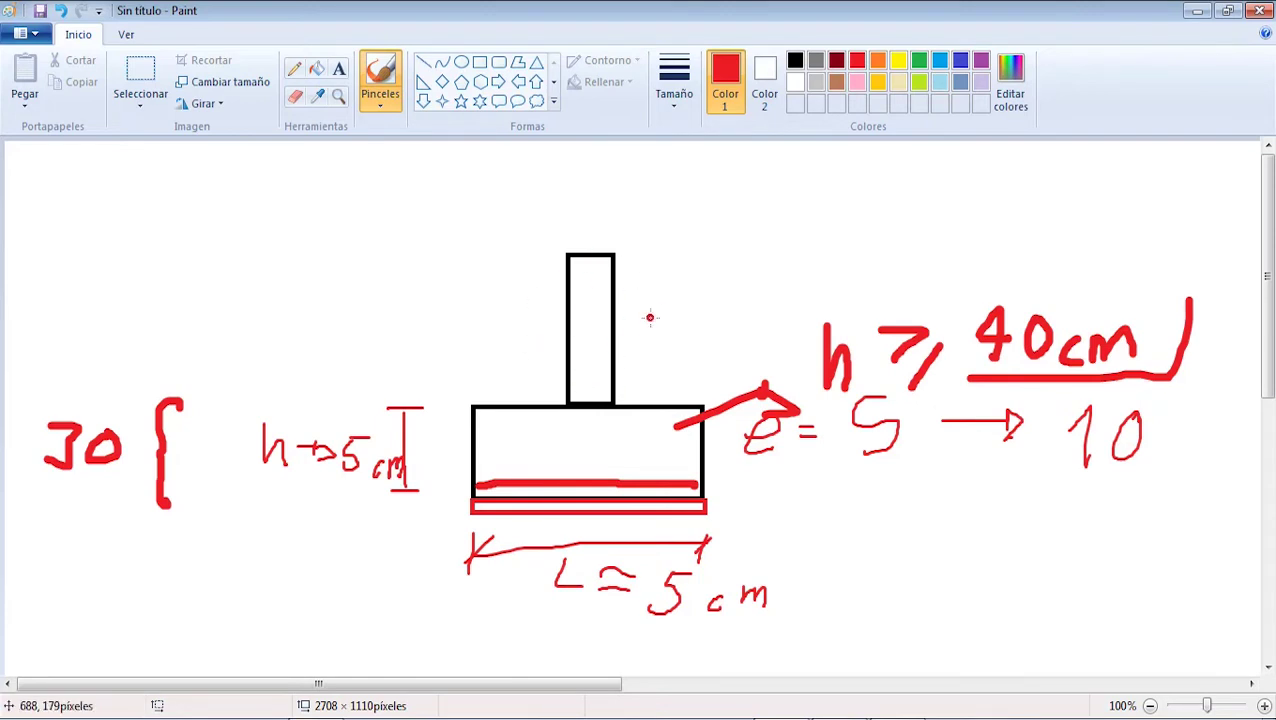
mouse_move(615, 384)
mouse_down()
mouse_move(590, 375)
mouse_move(544, 413)
mouse_move(637, 389)
mouse_move(624, 403)
mouse_up()
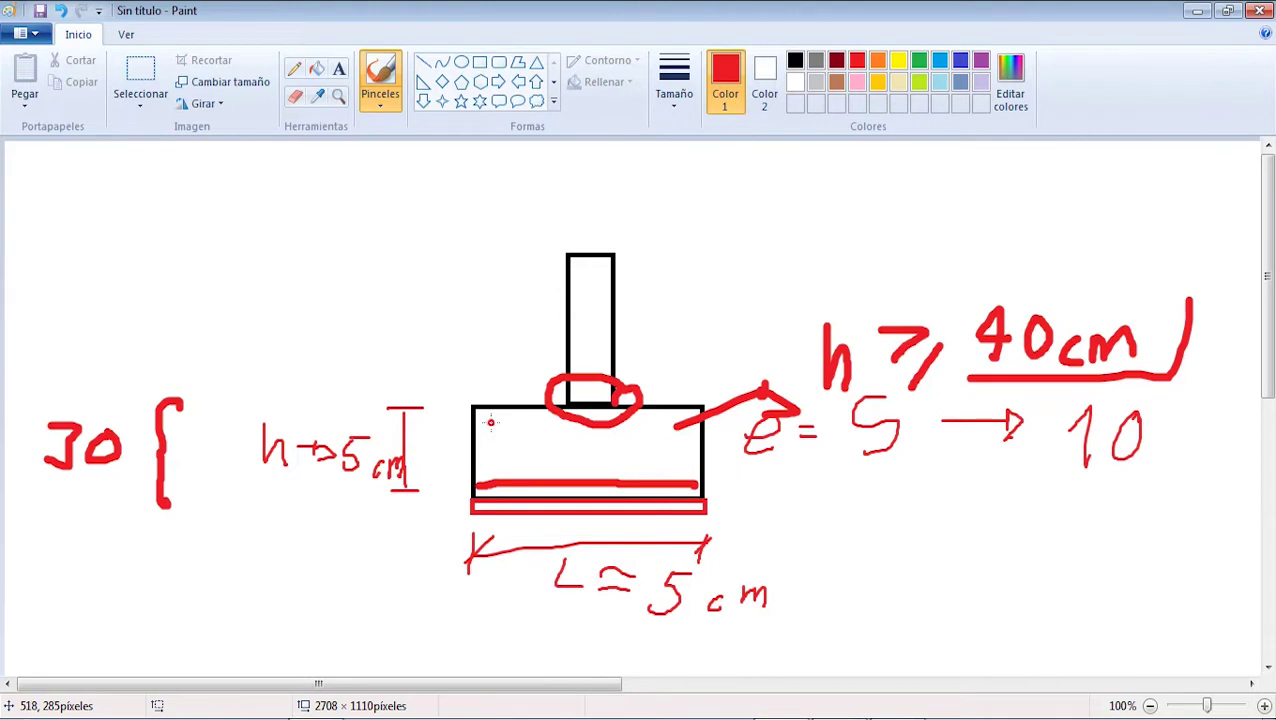
drag(491, 422, 680, 422)
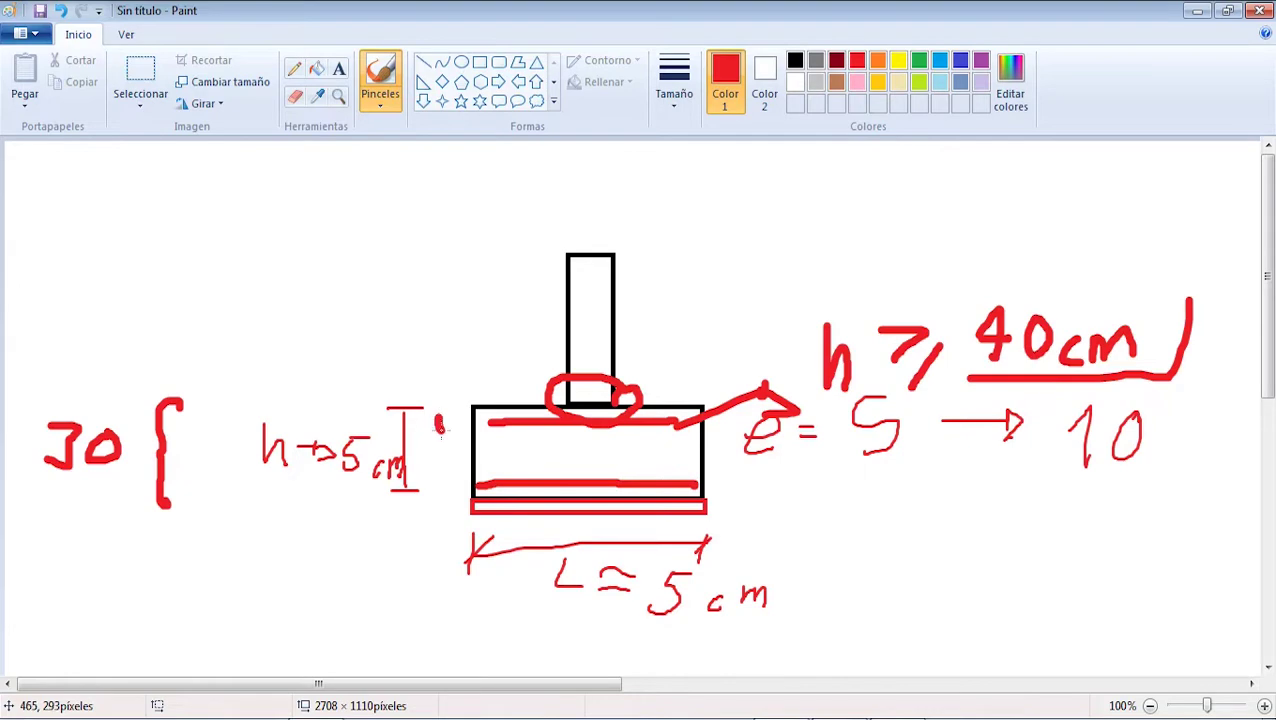
drag(437, 418, 482, 383)
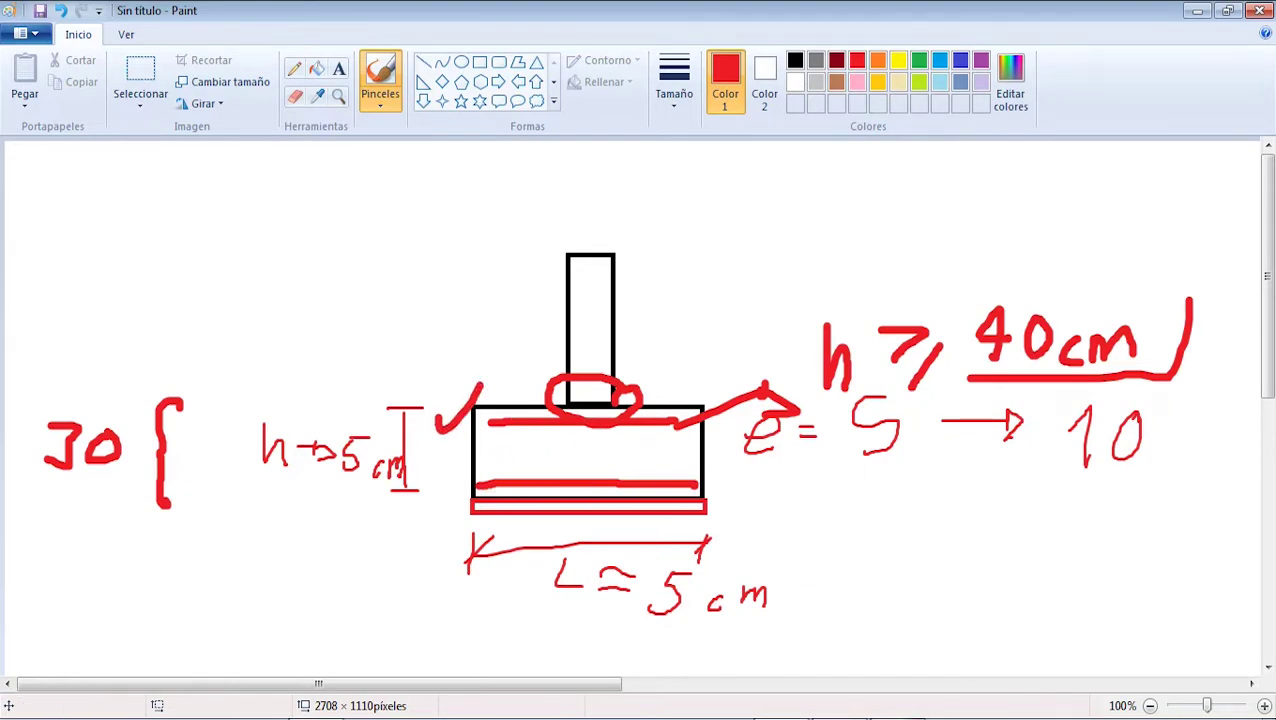
- Consult the hook-equalising option in CYPE 3D, and add upturned hooks to both ends of the footing's lower bar in Paint
key(alt+Tab)
mouse_move(455, 370)
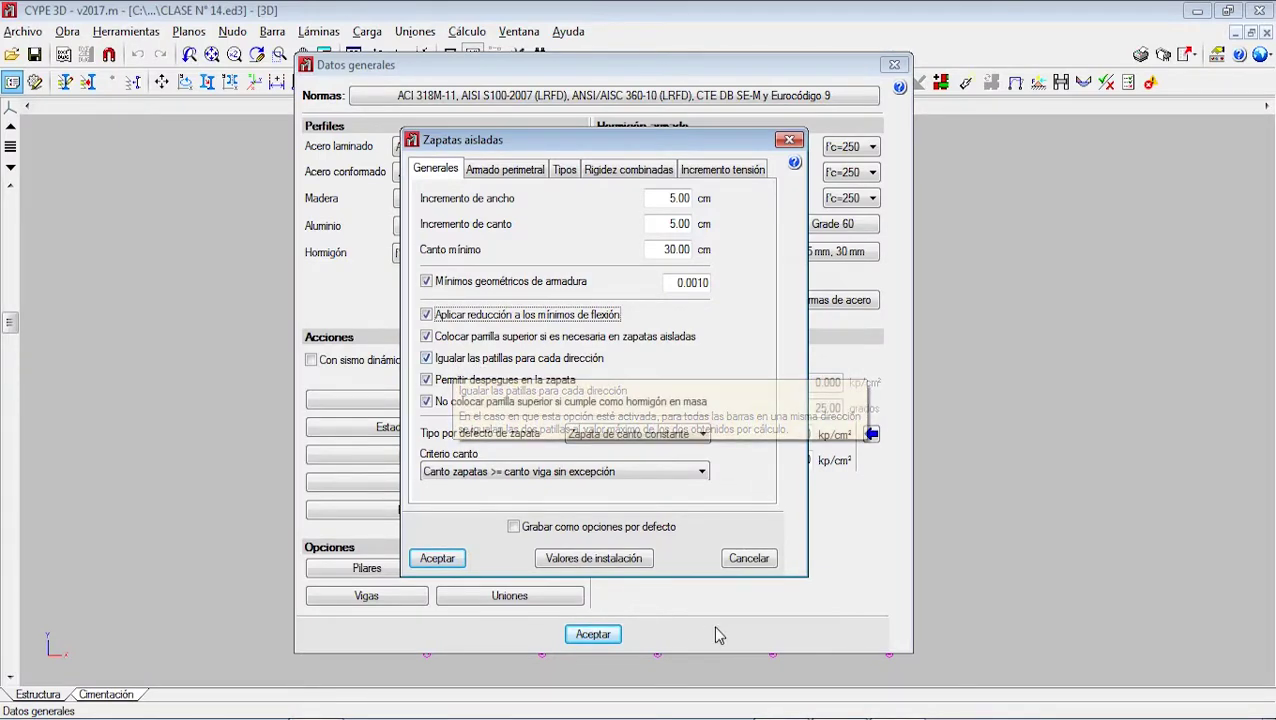
key(alt+Tab)
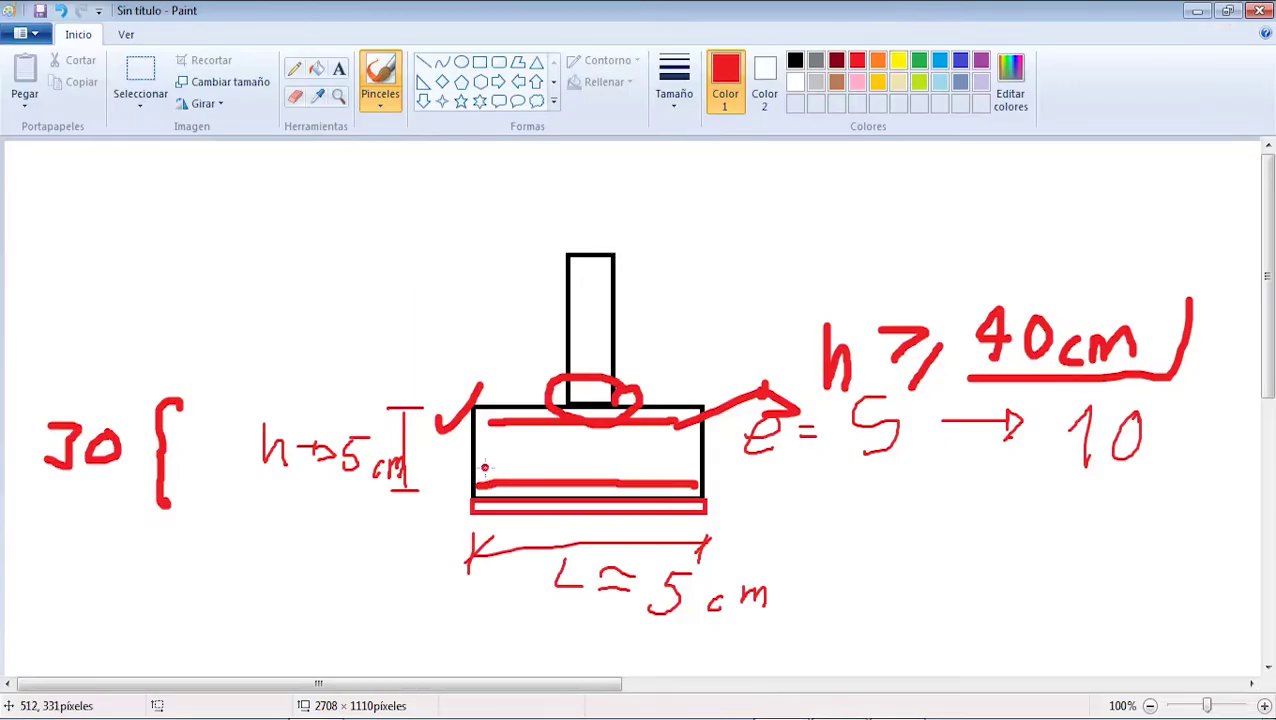
drag(485, 464, 489, 483)
drag(685, 459, 688, 475)
- Draw a second footing section with a hooked bottom bar beneath the thickness note and write "x / y" below it
mouse_move(874, 512)
mouse_down()
mouse_move(874, 592)
mouse_move(1042, 512)
mouse_move(1108, 512)
mouse_up()
drag(874, 588, 1110, 587)
drag(1107, 514, 1106, 586)
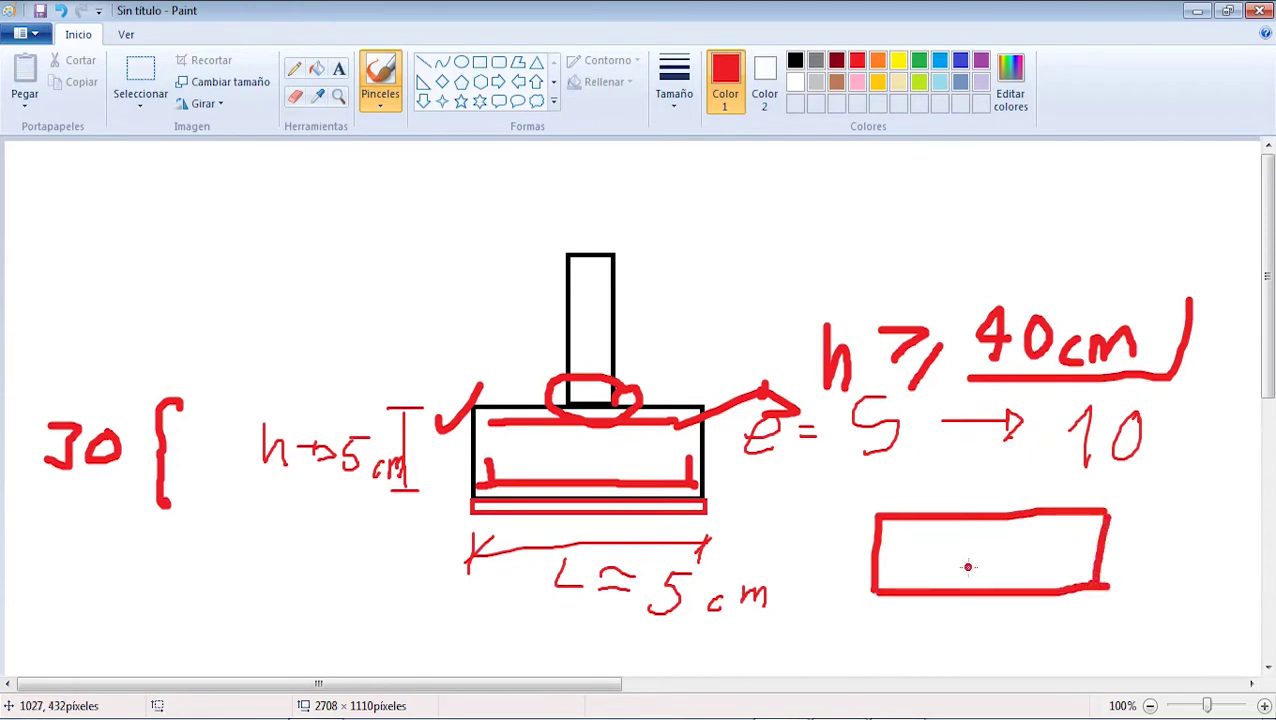
mouse_move(895, 560)
mouse_down()
mouse_move(893, 574)
mouse_move(1077, 568)
mouse_move(1076, 542)
mouse_up()
drag(1058, 622, 992, 664)
drag(1000, 620, 1046, 660)
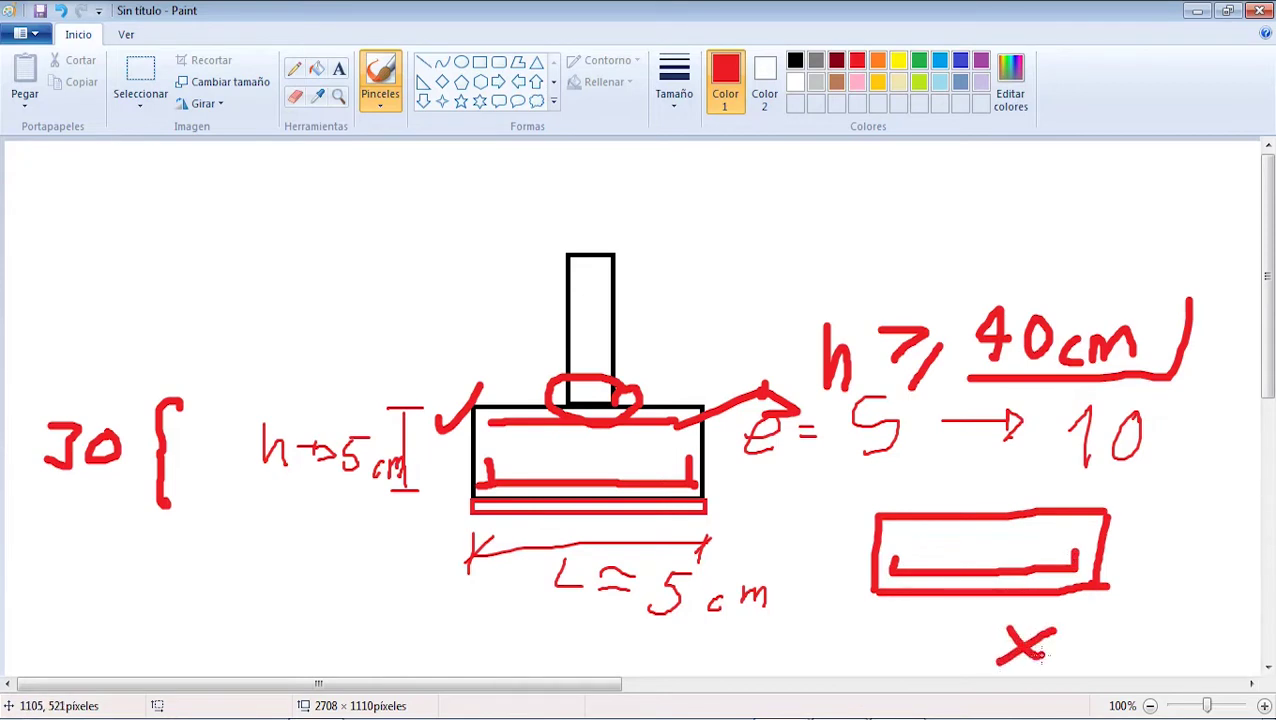
mouse_move(1088, 614)
mouse_down()
mouse_move(1072, 662)
mouse_move(1112, 642)
mouse_move(1098, 672)
mouse_up()
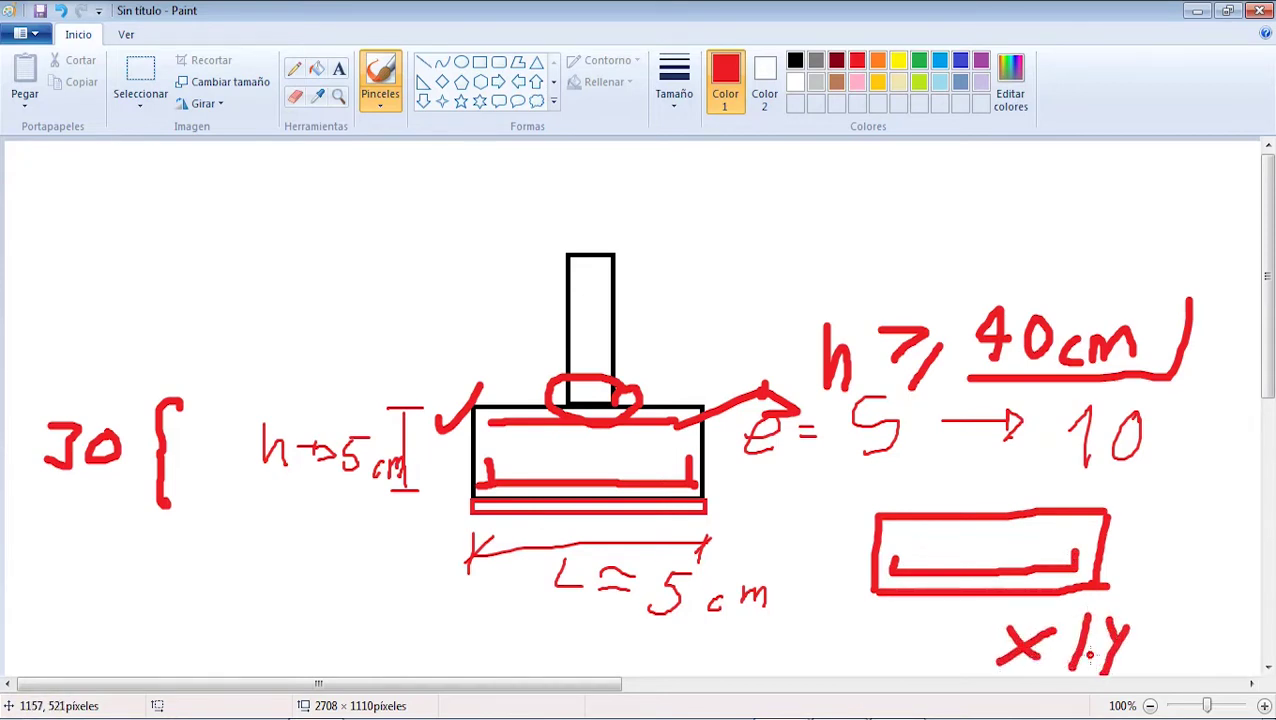
- Write the hook lengths "x = 10 cm" and "y = 12 cm" in red below the footing's length note
drag(316, 624, 276, 658)
mouse_move(277, 628)
mouse_down()
mouse_move(312, 666)
mouse_move(360, 638)
mouse_up()
mouse_move(336, 650)
mouse_down()
mouse_move(410, 656)
mouse_move(441, 624)
mouse_move(477, 650)
mouse_move(530, 656)
mouse_up()
mouse_move(614, 632)
mouse_down()
mouse_move(622, 668)
mouse_move(676, 645)
mouse_up()
drag(660, 656, 818, 674)
mouse_move(842, 672)
mouse_down()
mouse_move(848, 648)
mouse_move(898, 672)
mouse_up()
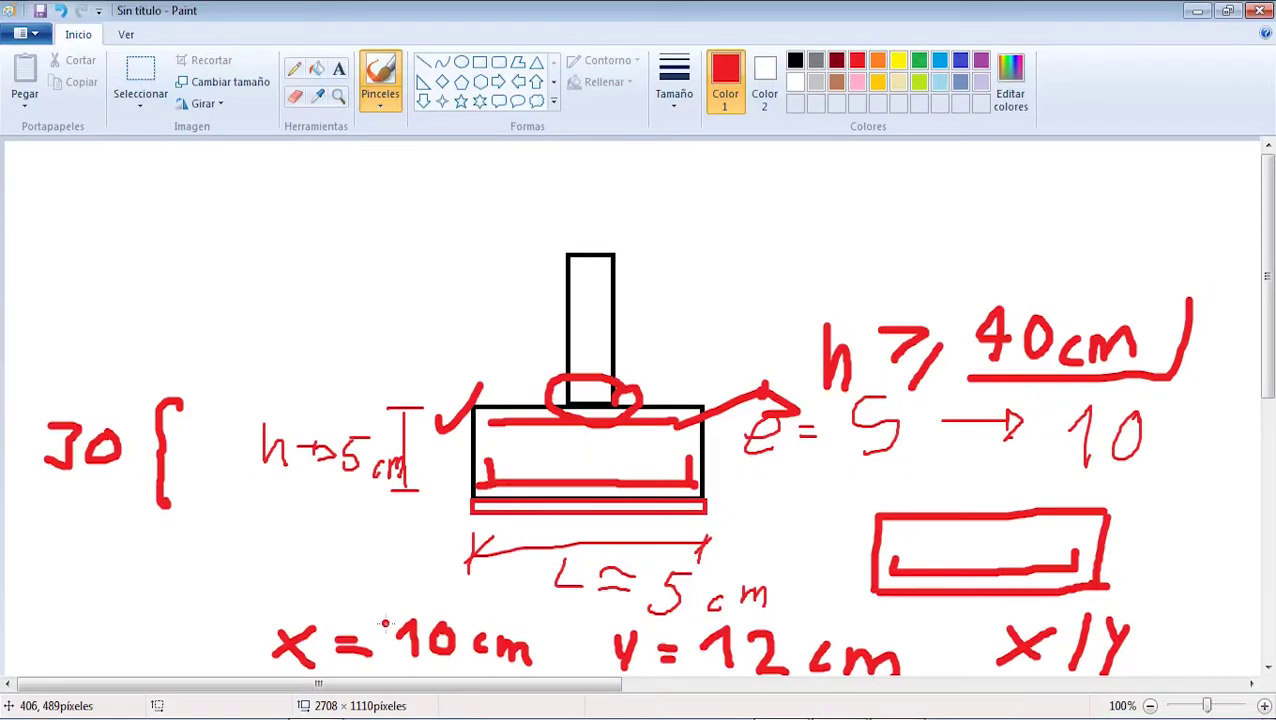
- Add check marks above the x and y values, then strike out the 0 of "10" and write a 2 above it
mouse_move(342, 596)
mouse_down()
mouse_move(352, 616)
mouse_move(408, 572)
mouse_up()
drag(816, 618, 842, 606)
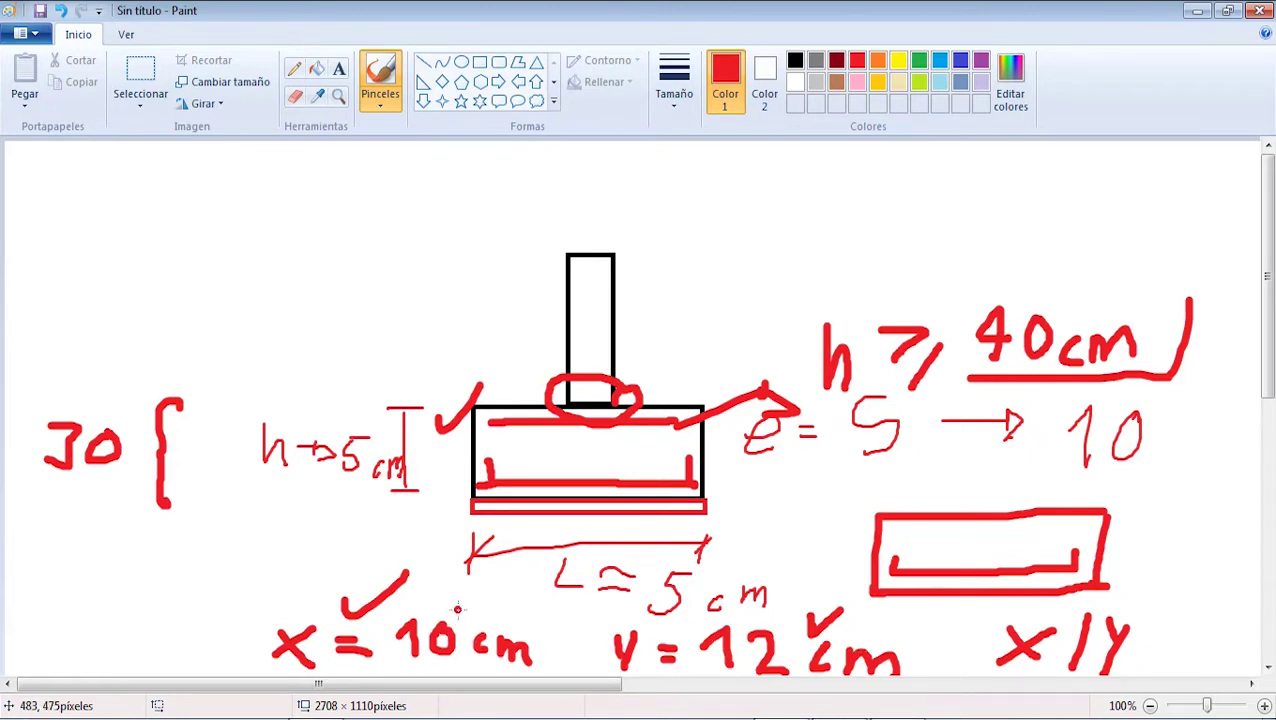
drag(457, 609, 439, 650)
drag(482, 592, 504, 619)
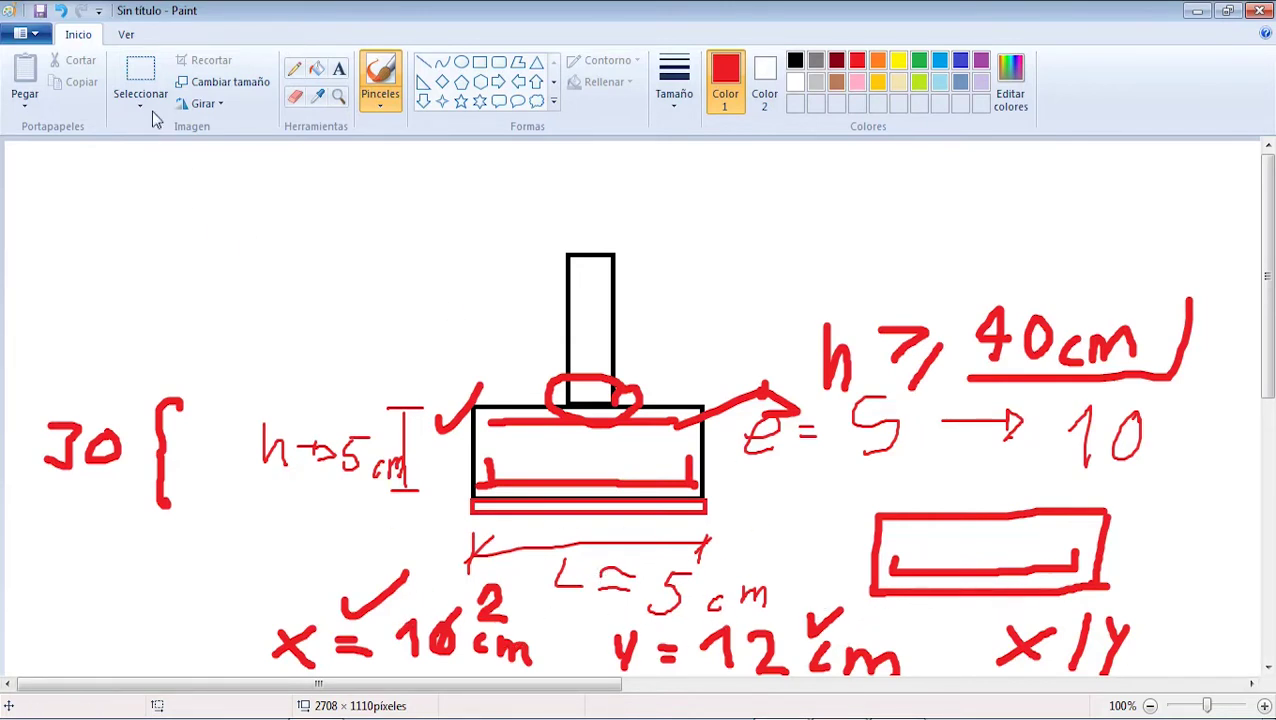
- Select the whole footing sketch with its notes and delete it to clear the canvas
click(140, 75)
drag(20, 174, 1218, 621)
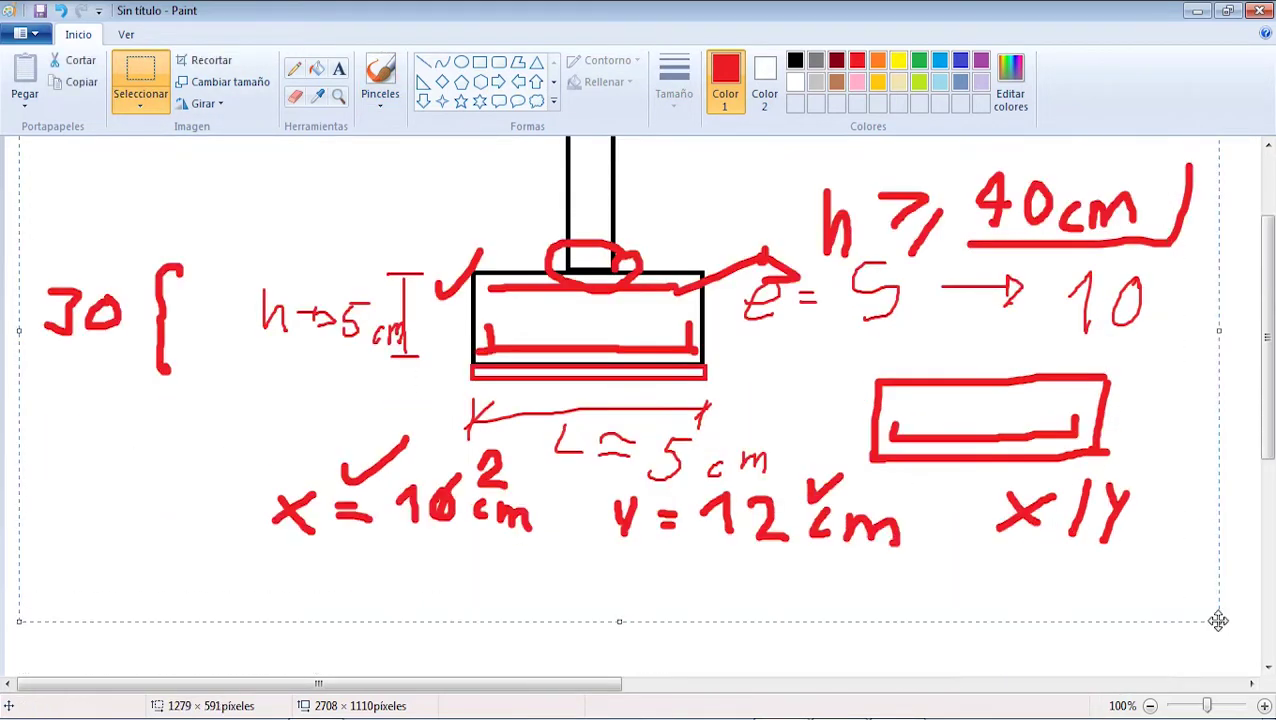
key(Delete)
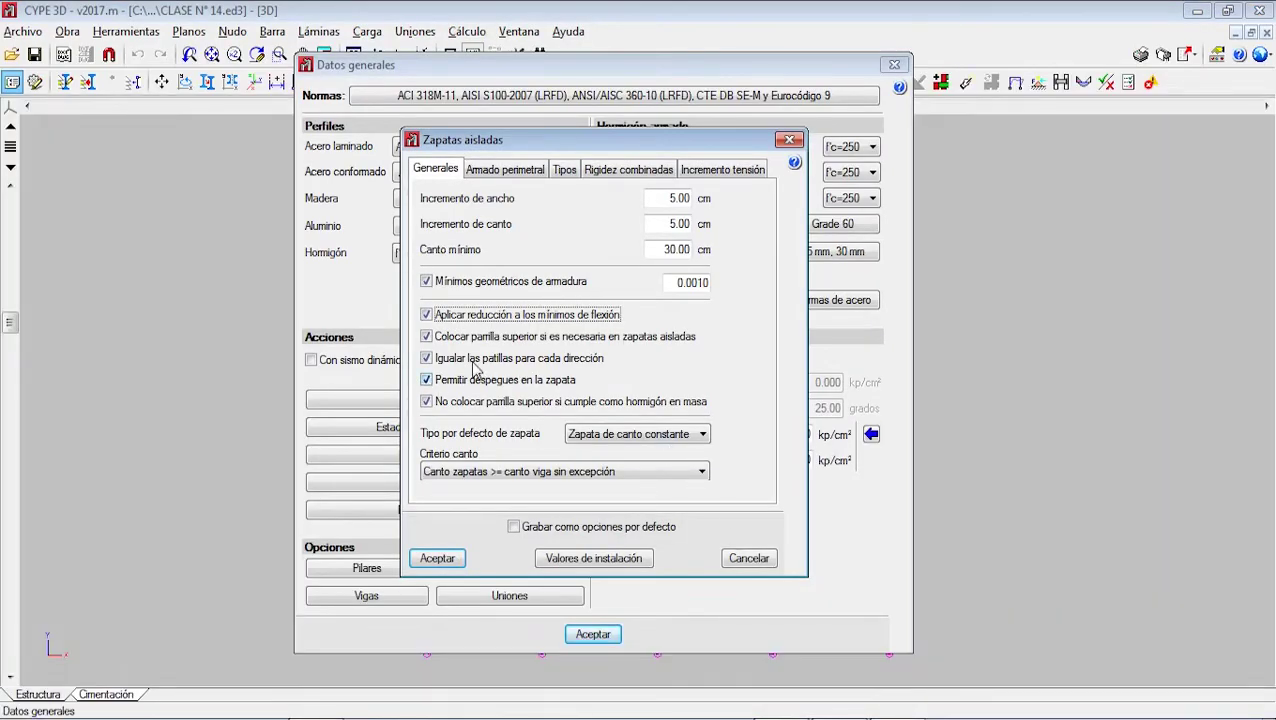
- Draw a red footing rectangle about 452 × 105 px and a column about 64 × 169 px standing on its left end
mouse_move(430, 388)
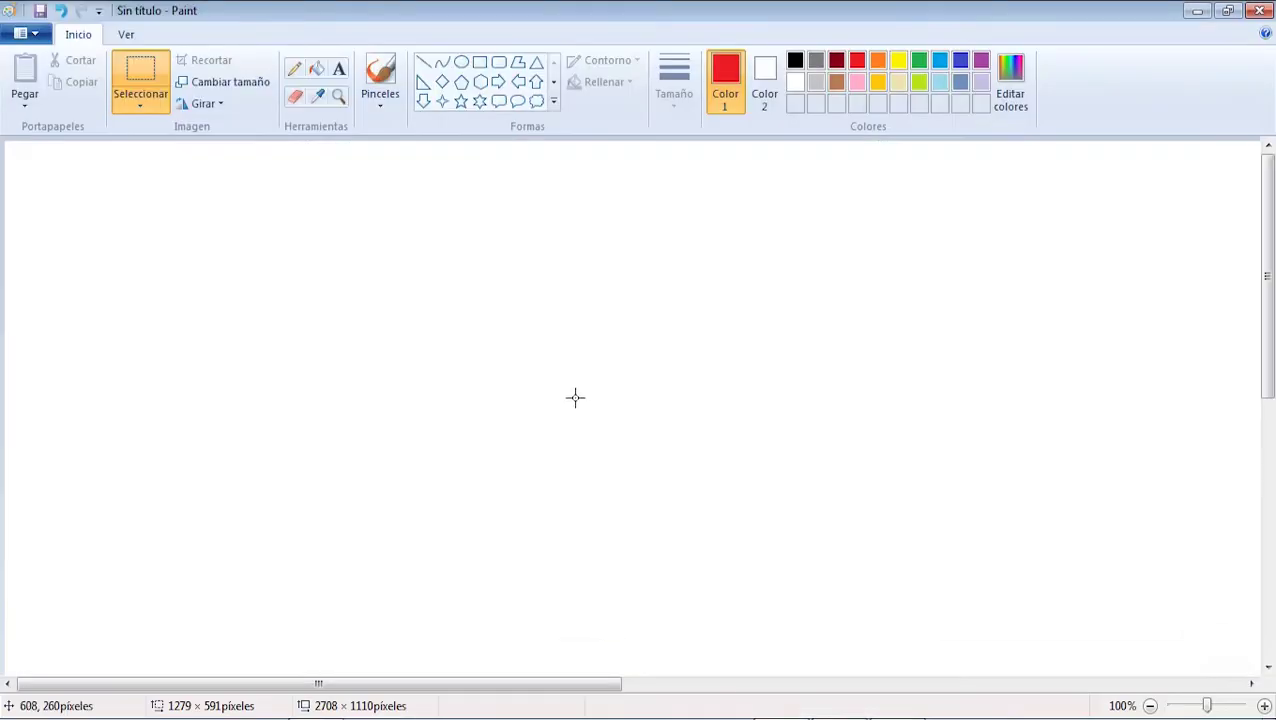
click(480, 61)
mouse_move(426, 357)
mouse_down()
mouse_move(467, 385)
mouse_move(849, 431)
mouse_move(852, 460)
mouse_up()
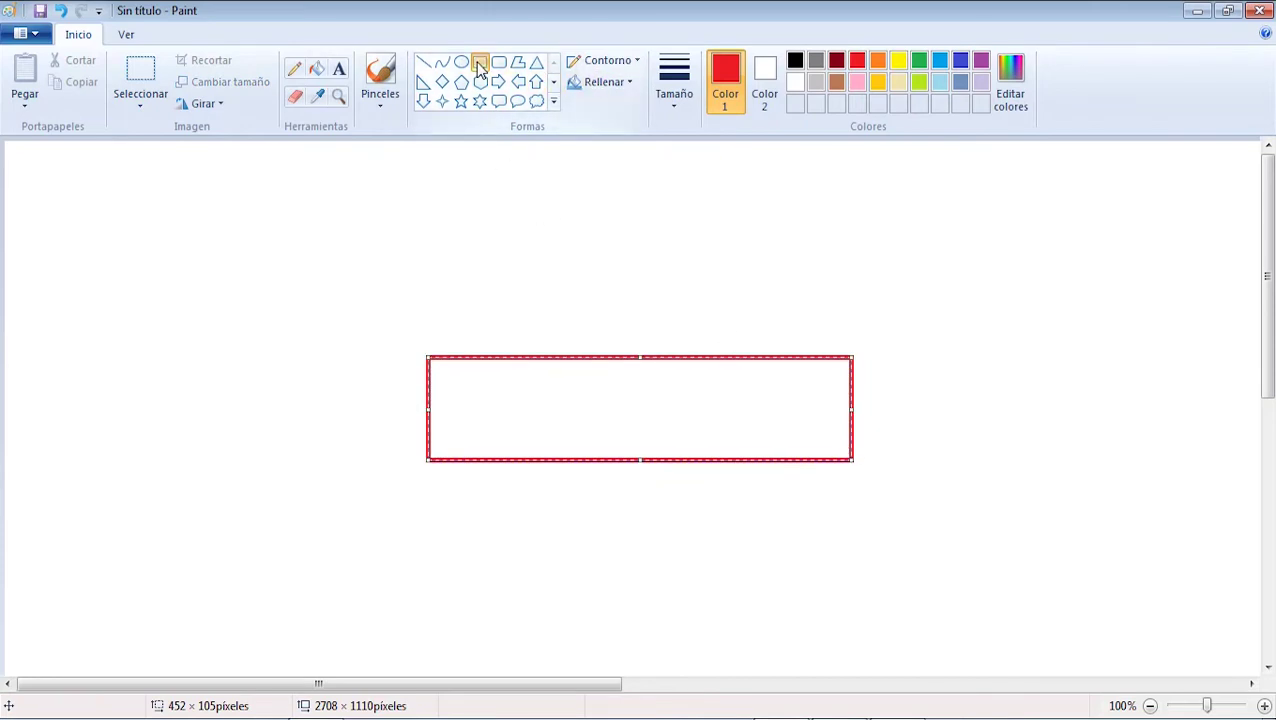
mouse_move(424, 191)
mouse_down()
mouse_move(441, 289)
mouse_move(487, 359)
mouse_up()
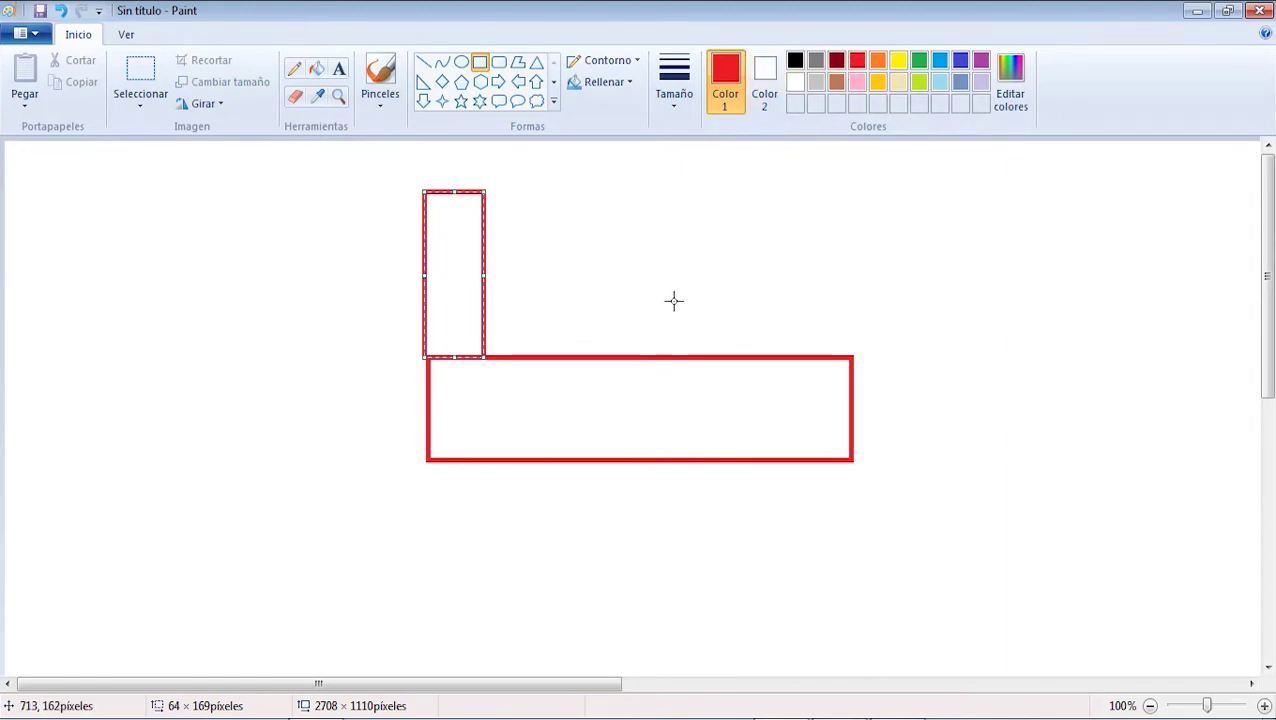
- Draw a thick red vertical load arrow pointing down into the centre of the new footing with the brush
click(380, 75)
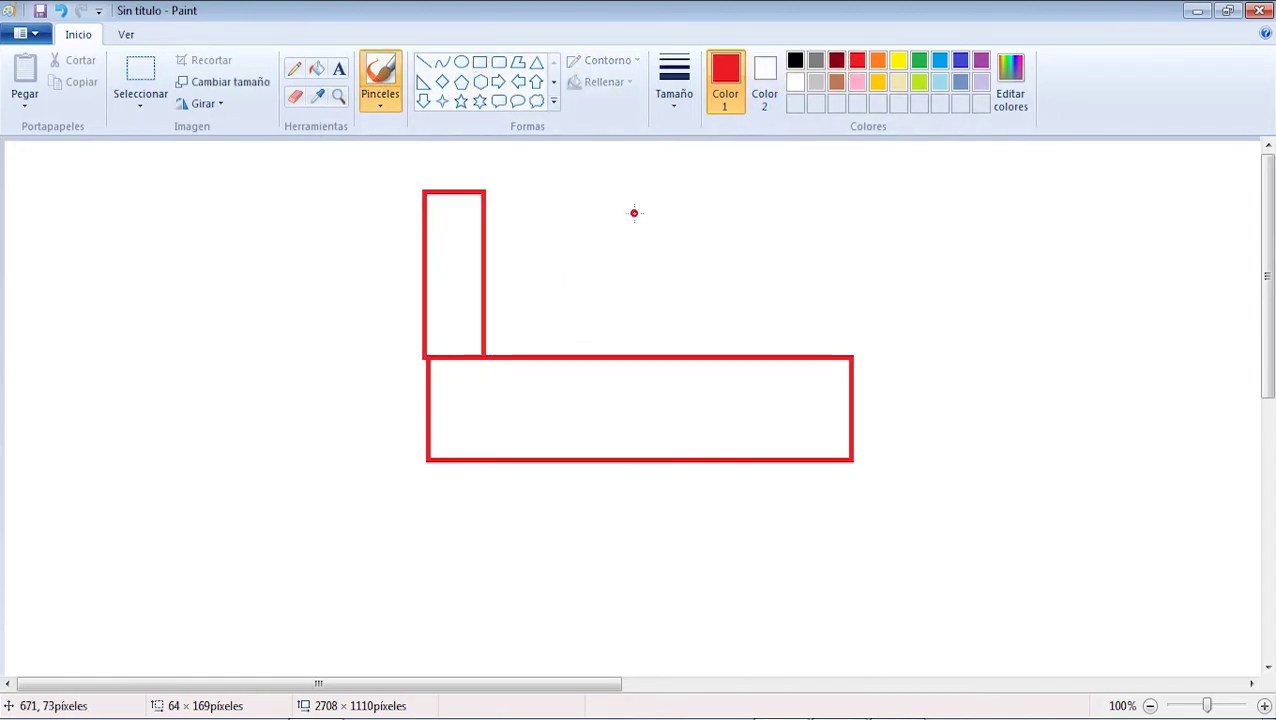
drag(634, 213, 636, 424)
mouse_move(620, 408)
mouse_down()
mouse_move(650, 407)
mouse_move(624, 420)
mouse_move(656, 409)
mouse_up()
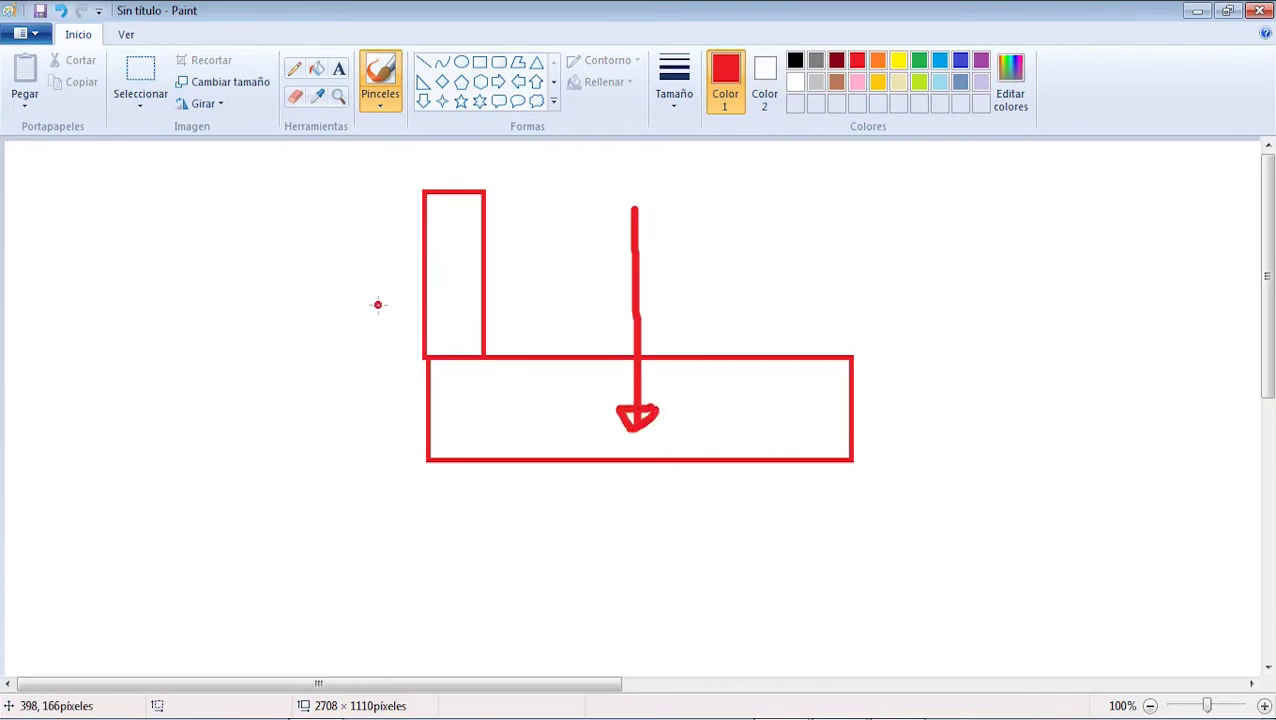
- Write an X beside the edge column and draw vertical, horizontal and curved moment arrows at its base
mouse_move(400, 282)
mouse_down()
mouse_move(360, 316)
mouse_move(406, 322)
mouse_up()
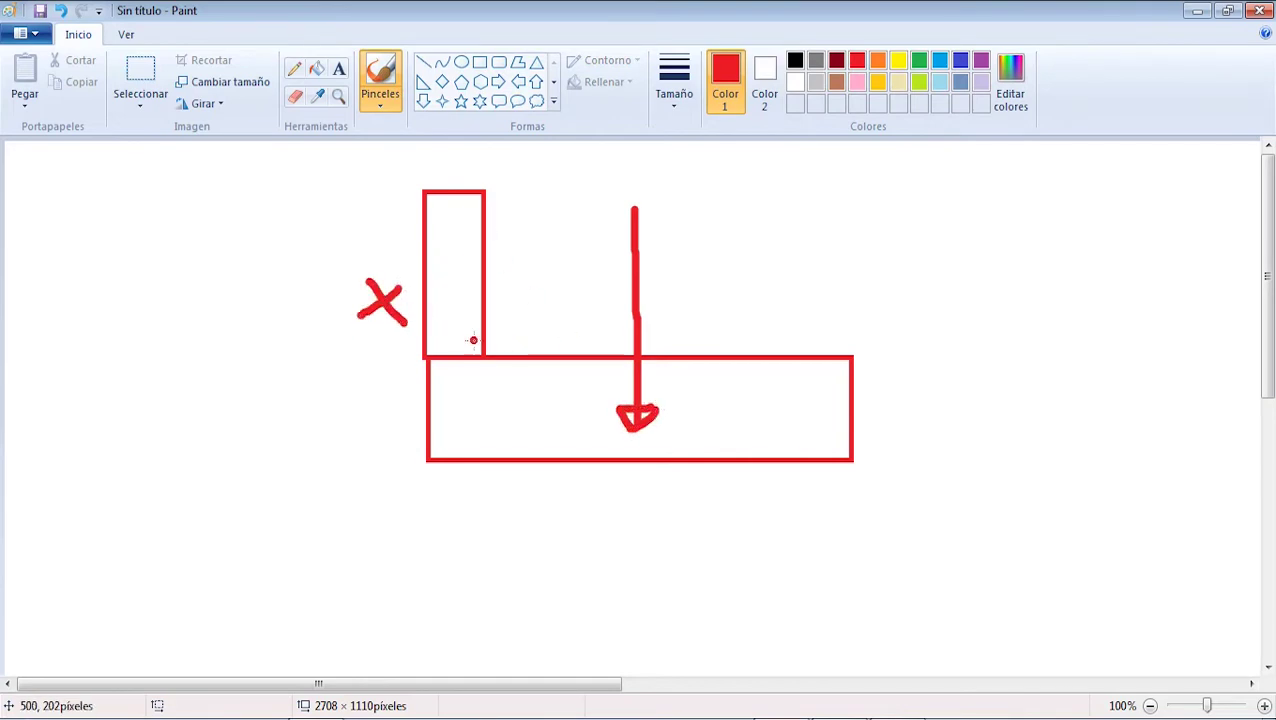
mouse_move(459, 264)
mouse_down()
mouse_move(463, 378)
mouse_move(476, 376)
mouse_move(452, 380)
mouse_move(484, 377)
mouse_up()
mouse_move(518, 335)
mouse_down()
mouse_move(399, 343)
mouse_move(526, 349)
mouse_move(486, 426)
mouse_up()
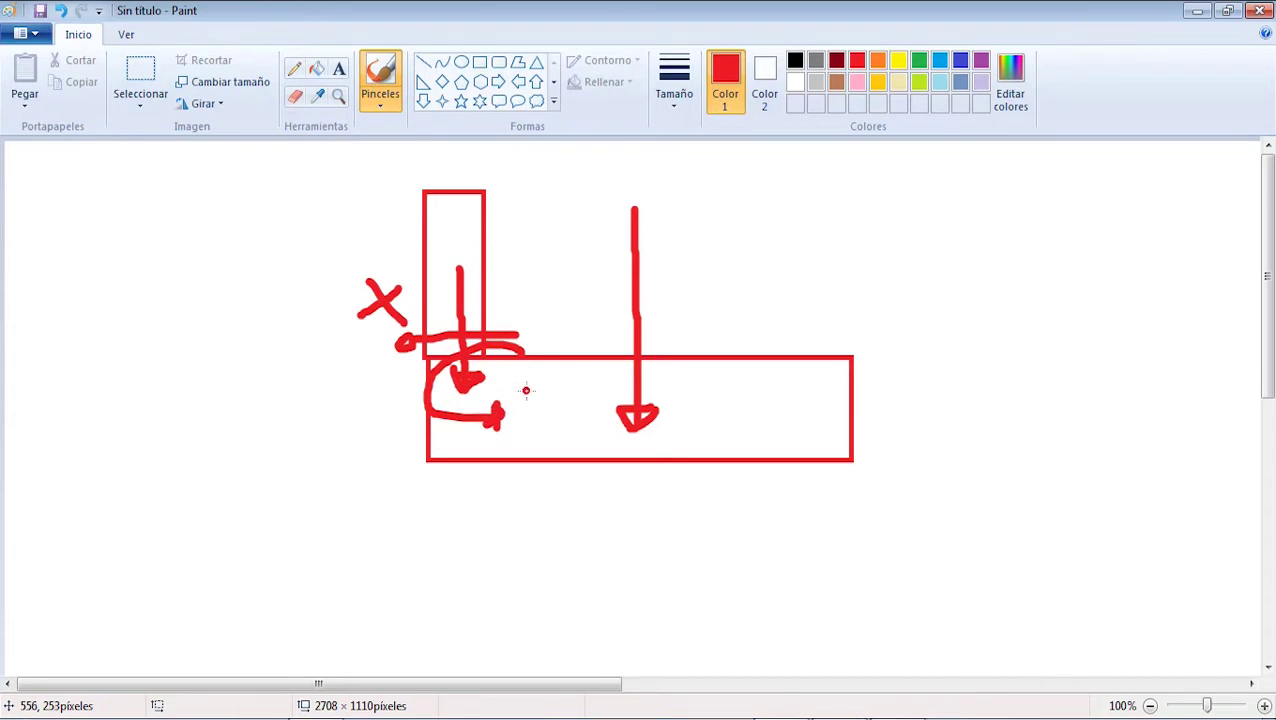
- In Paint, draw a rectangle about 224 × 183 px below the footing with an upper-corner circle about 81 × 77 px, and tick it
key(alt+Tab)
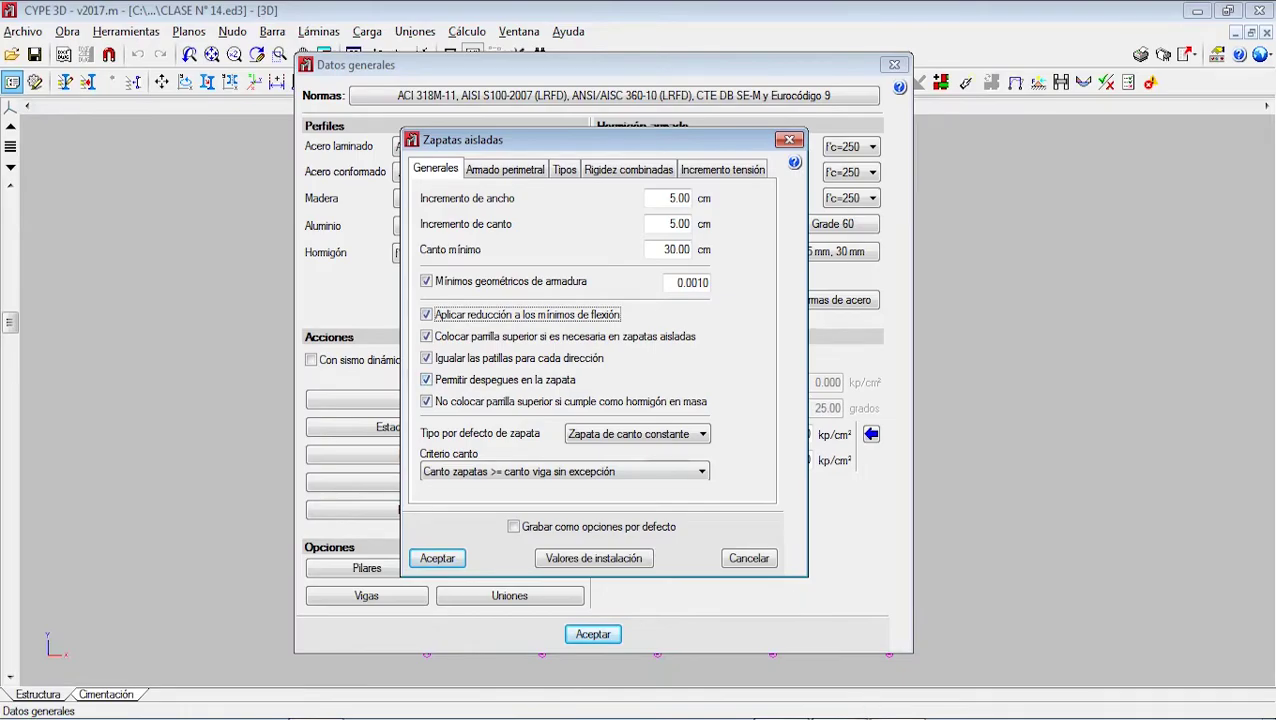
key(alt+Tab)
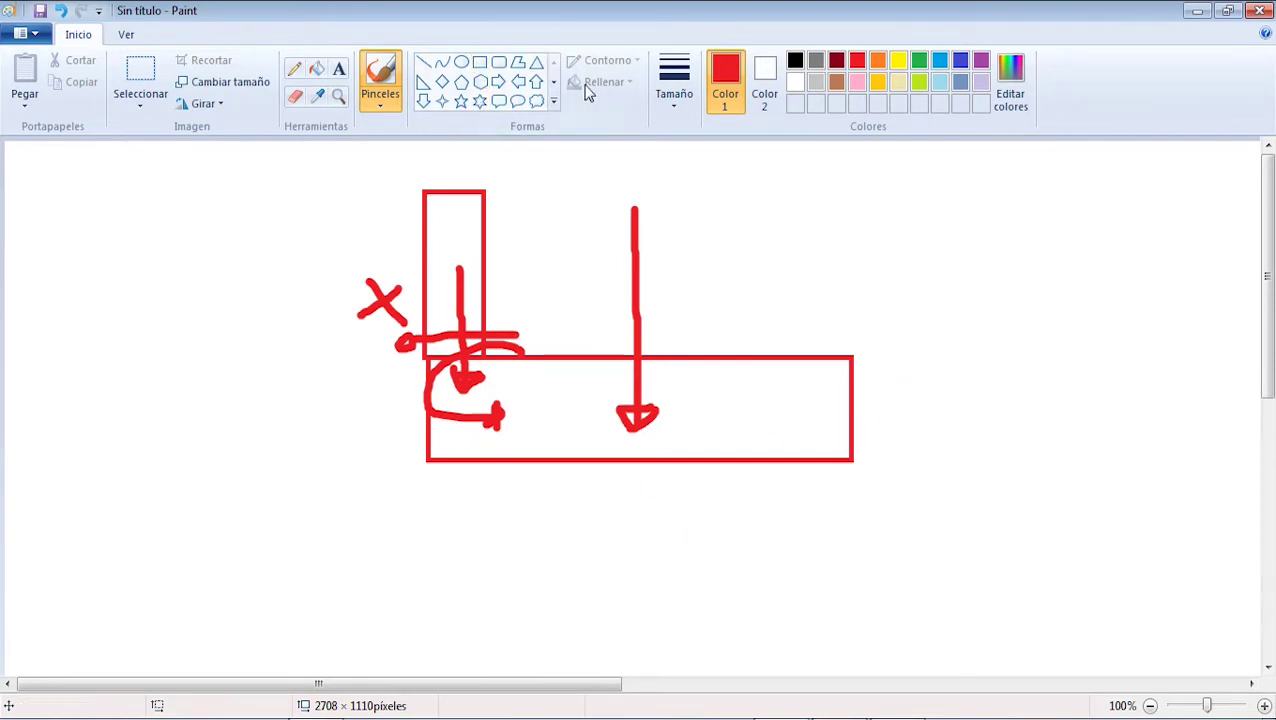
click(480, 62)
mouse_move(598, 484)
mouse_down()
mouse_move(800, 668)
mouse_move(810, 663)
mouse_up()
click(461, 62)
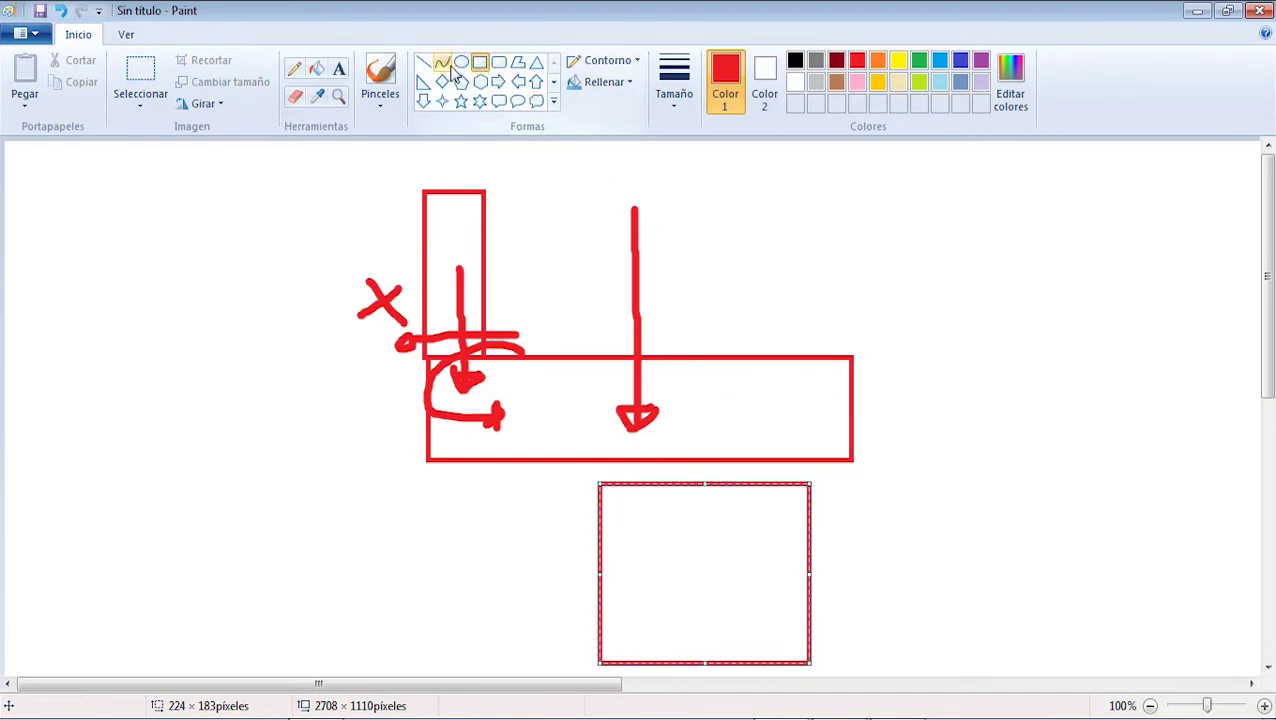
drag(731, 485, 810, 561)
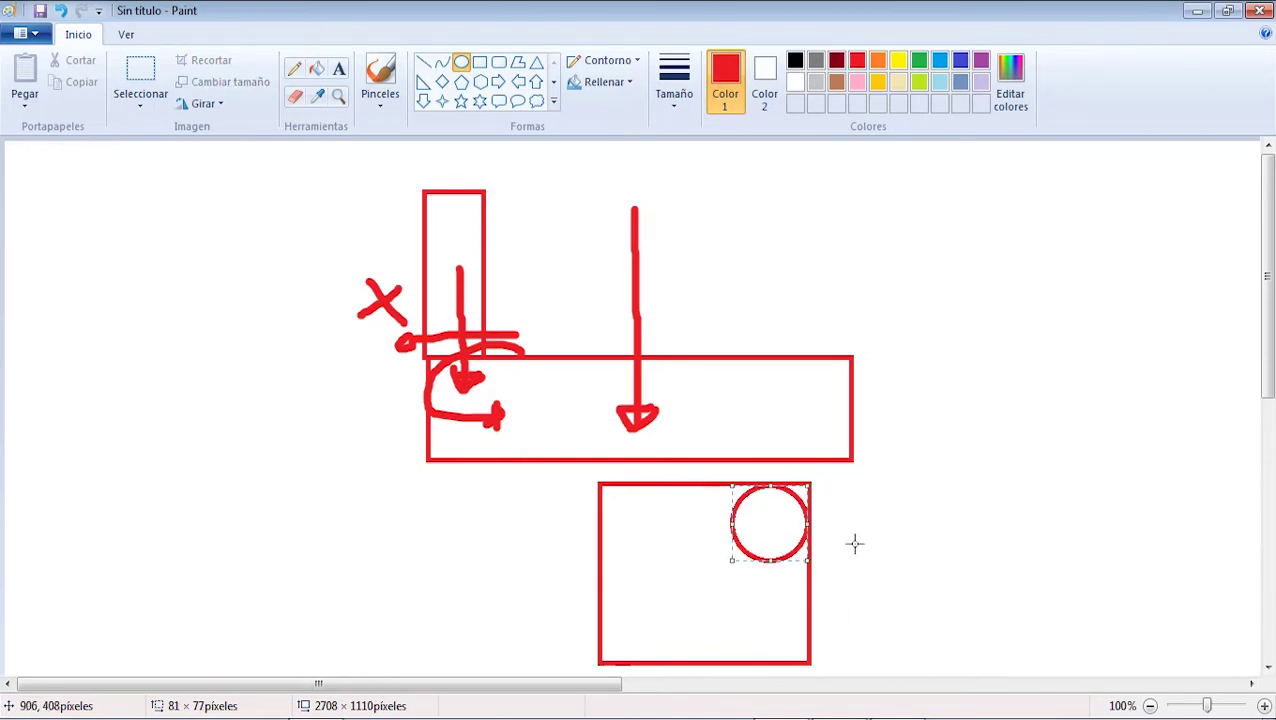
click(380, 75)
mouse_move(872, 552)
mouse_down()
mouse_move(871, 564)
mouse_move(947, 500)
mouse_up()
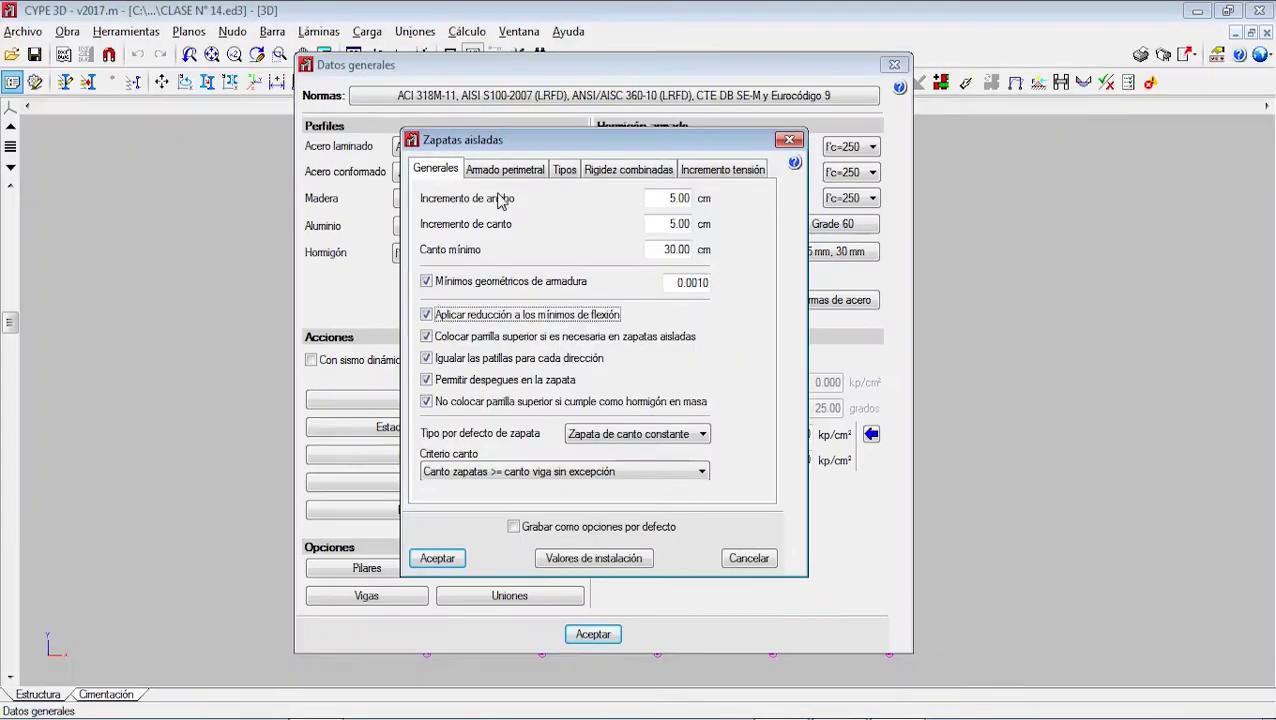
- Consult the uplift and upper-mesh options in CYPE 3D, and write "M(-)" above the footing in Paint
mouse_move(453, 383)
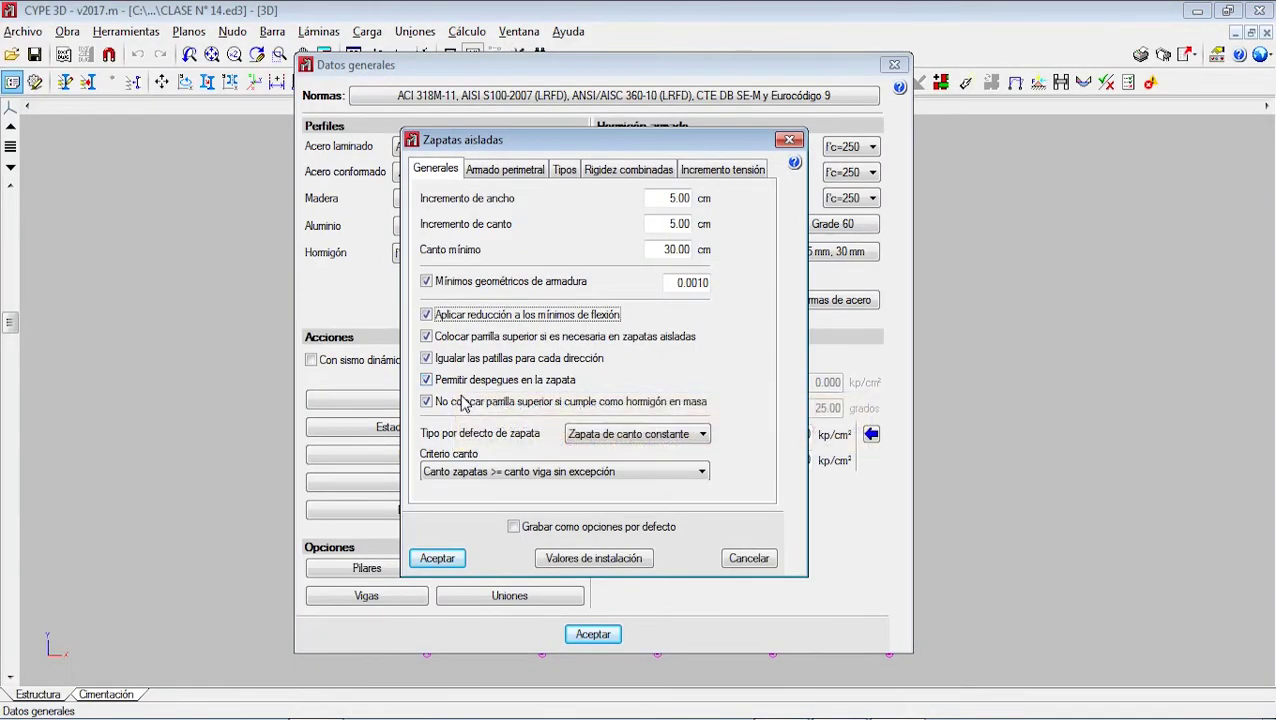
mouse_move(524, 410)
mouse_move(661, 411)
click(897, 718)
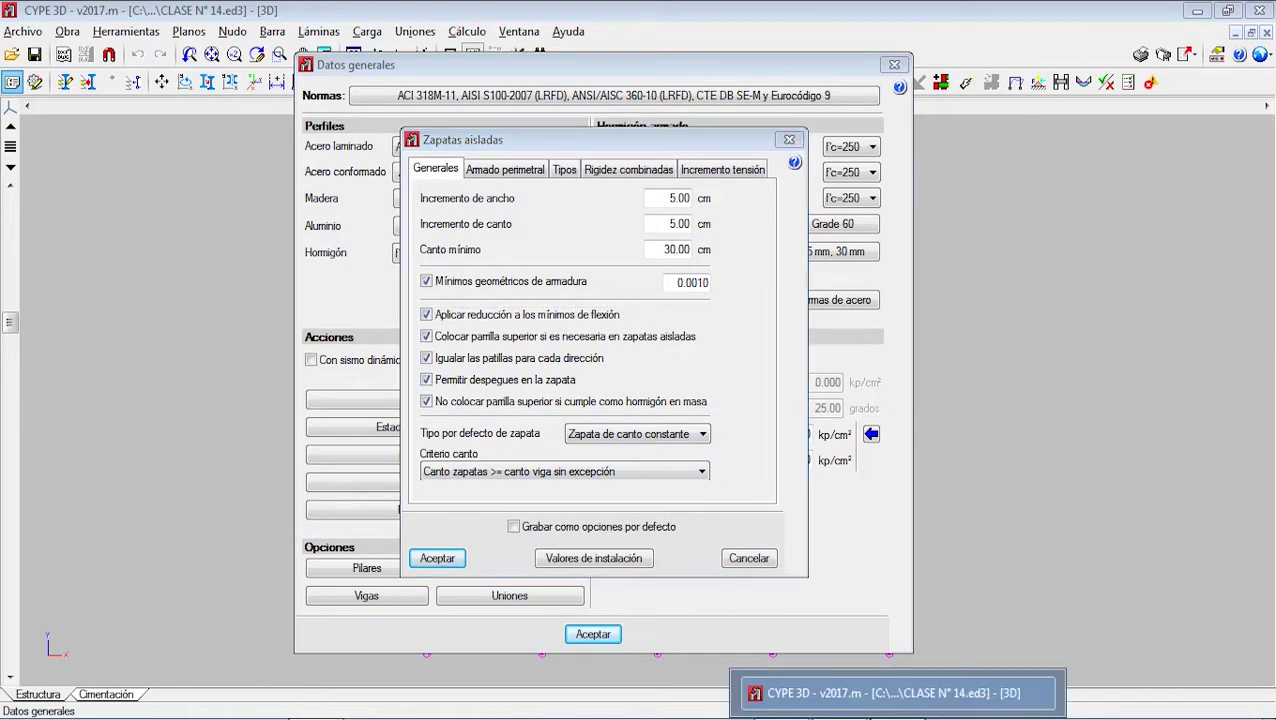
key(alt+Tab)
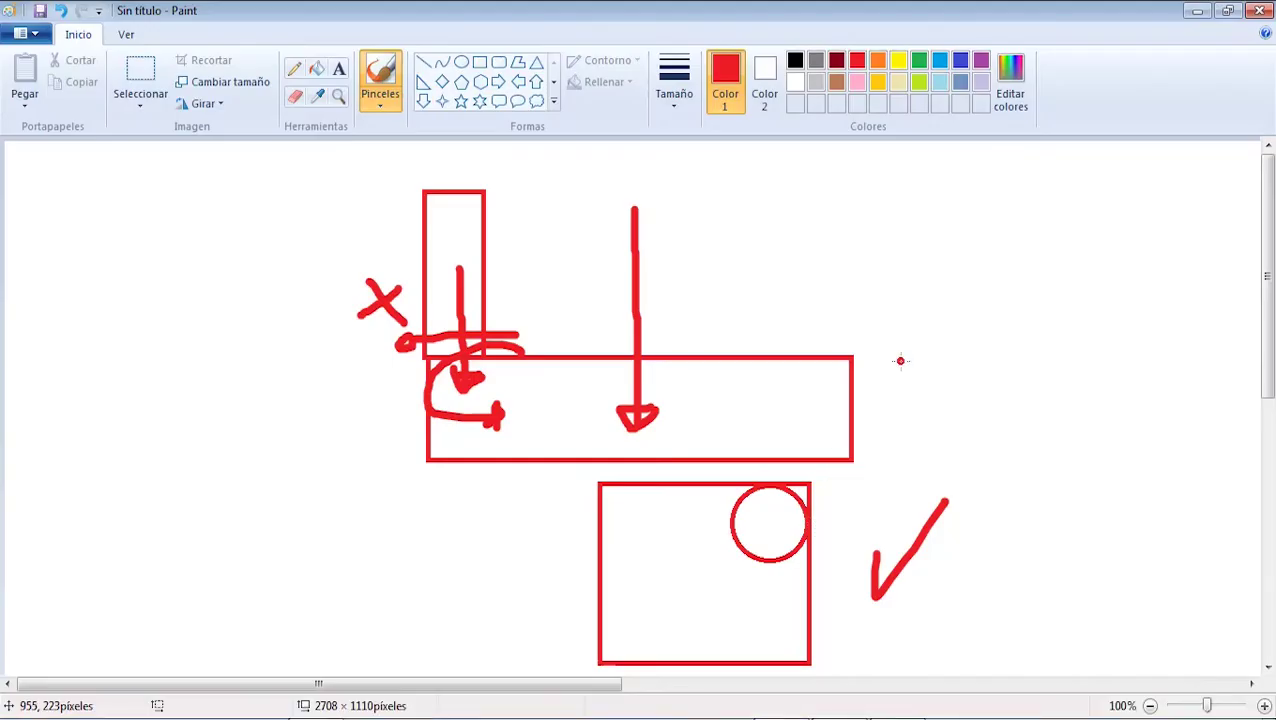
mouse_move(677, 340)
mouse_down()
mouse_move(682, 292)
mouse_move(726, 341)
mouse_up()
mouse_move(753, 296)
mouse_down()
mouse_move(742, 347)
mouse_move(774, 321)
mouse_move(786, 342)
mouse_up()
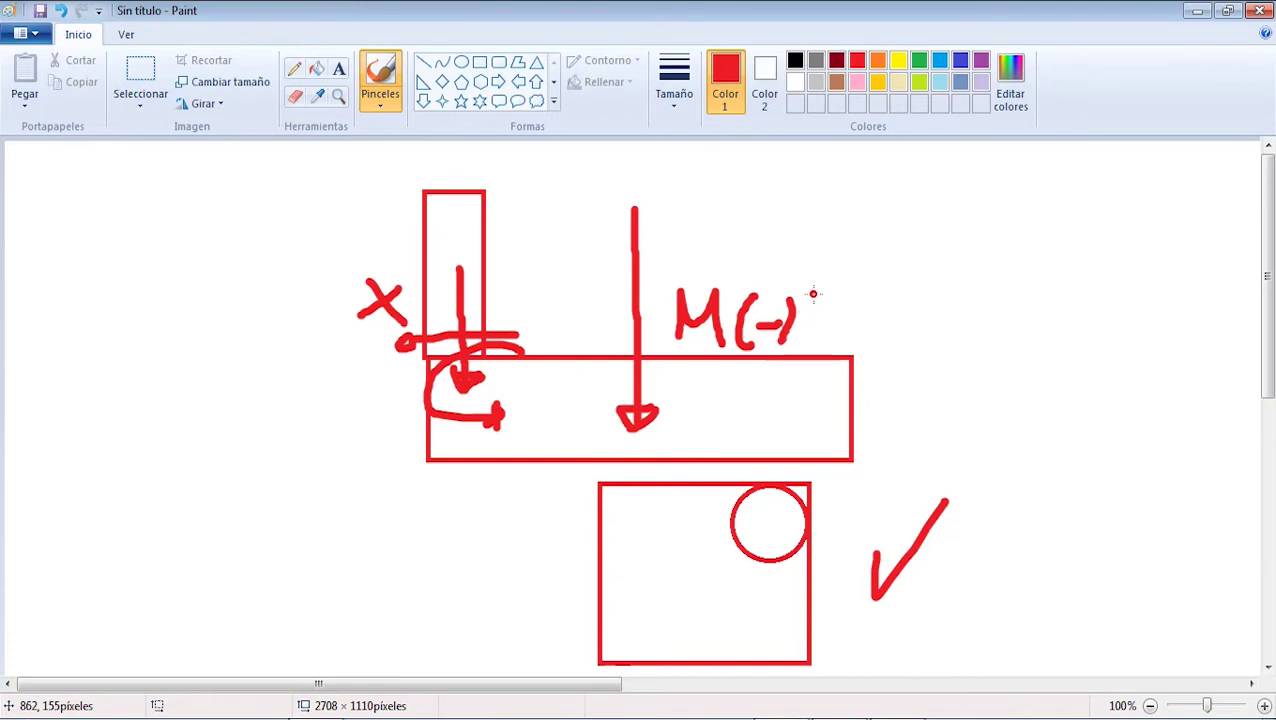
- Draw an arrow after the "M(-)" note and write the letter "E" at its tip
mouse_move(812, 296)
mouse_down()
mouse_move(898, 292)
mouse_move(872, 310)
mouse_up()
mouse_move(932, 274)
mouse_down()
mouse_move(937, 311)
mouse_move(962, 266)
mouse_up()
click(932, 265)
drag(934, 288, 968, 287)
drag(934, 310, 982, 310)
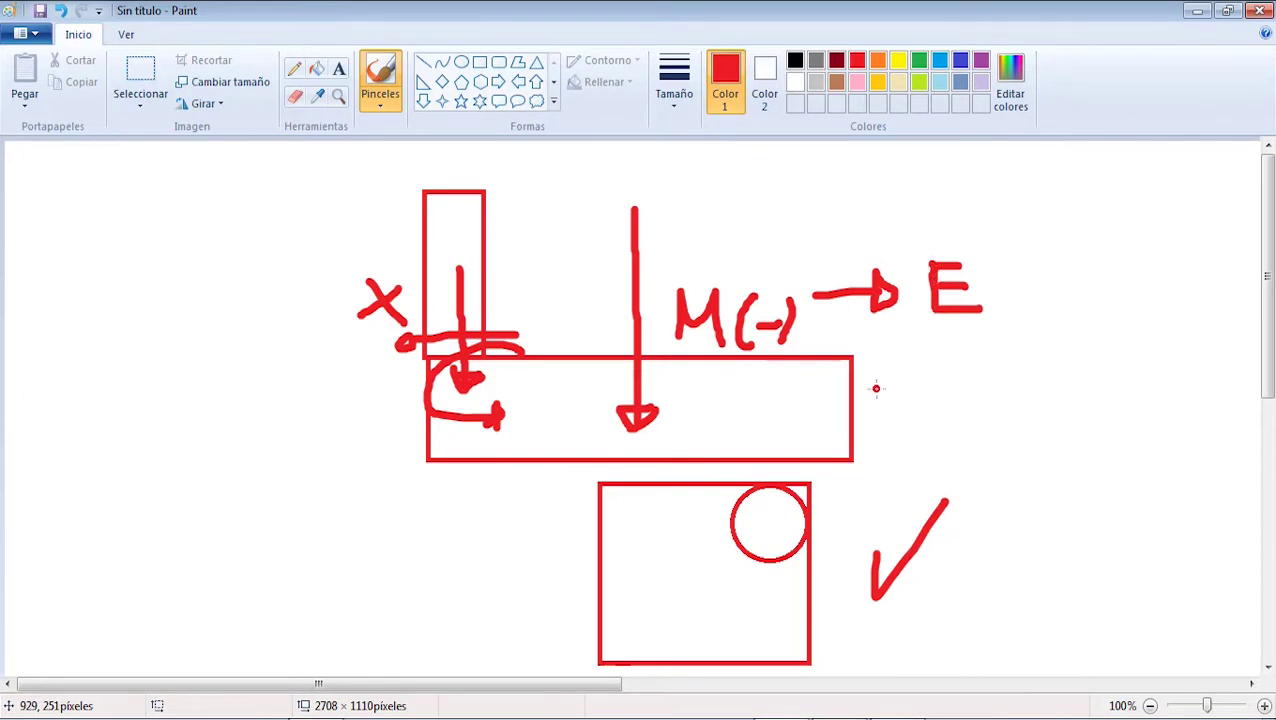
- Draw a short arrow beside the footing's end and write "H°A°" at its tip
drag(868, 384, 918, 382)
mouse_move(900, 368)
mouse_down()
mouse_move(918, 382)
mouse_move(900, 395)
mouse_up()
drag(955, 357, 961, 414)
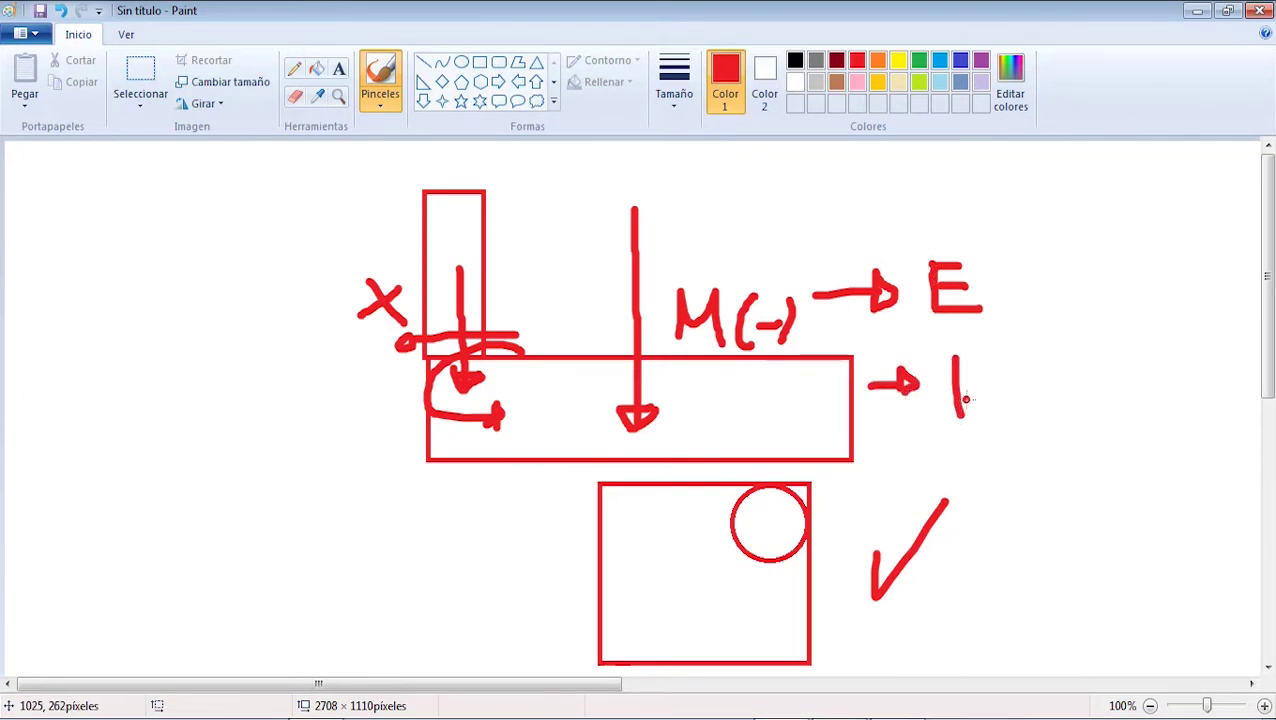
mouse_move(985, 372)
mouse_down()
mouse_move(987, 416)
mouse_move(978, 390)
mouse_up()
mouse_move(1024, 346)
mouse_down()
mouse_move(1014, 366)
mouse_move(1038, 428)
mouse_up()
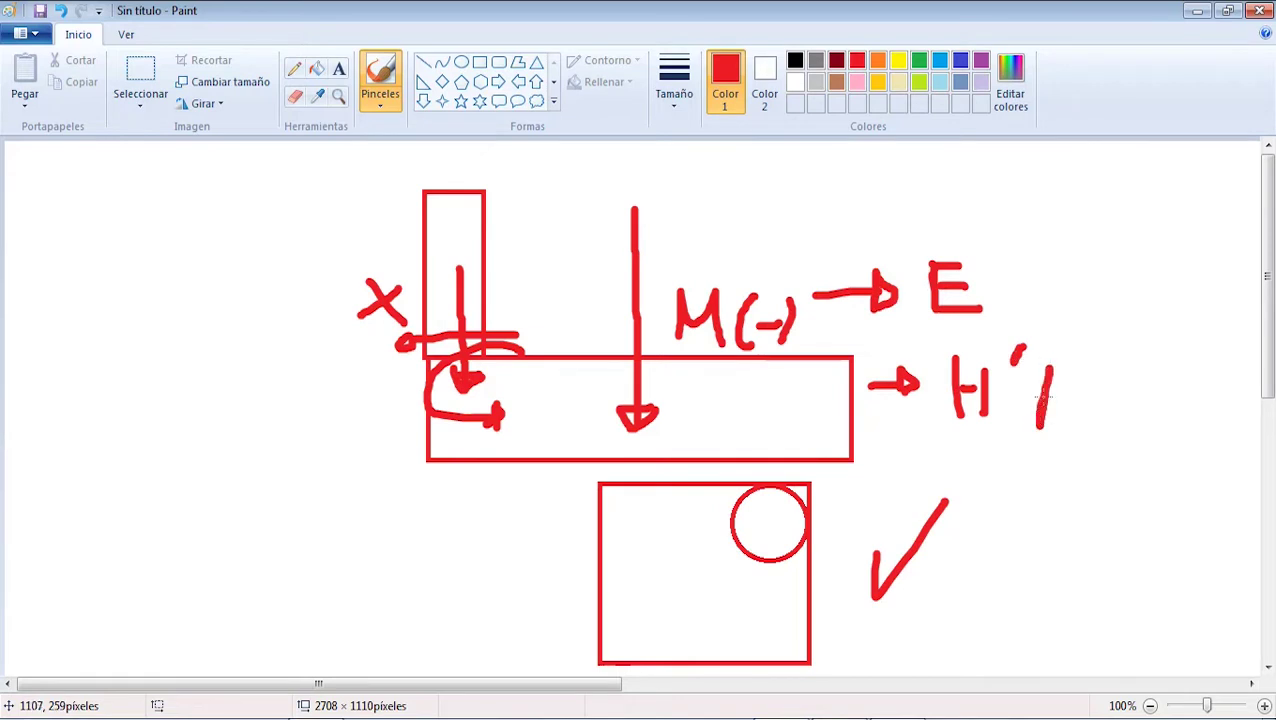
mouse_move(1050, 370)
mouse_down()
mouse_move(1062, 418)
mouse_move(1056, 402)
mouse_move(1078, 380)
mouse_up()
drag(1022, 356, 1028, 352)
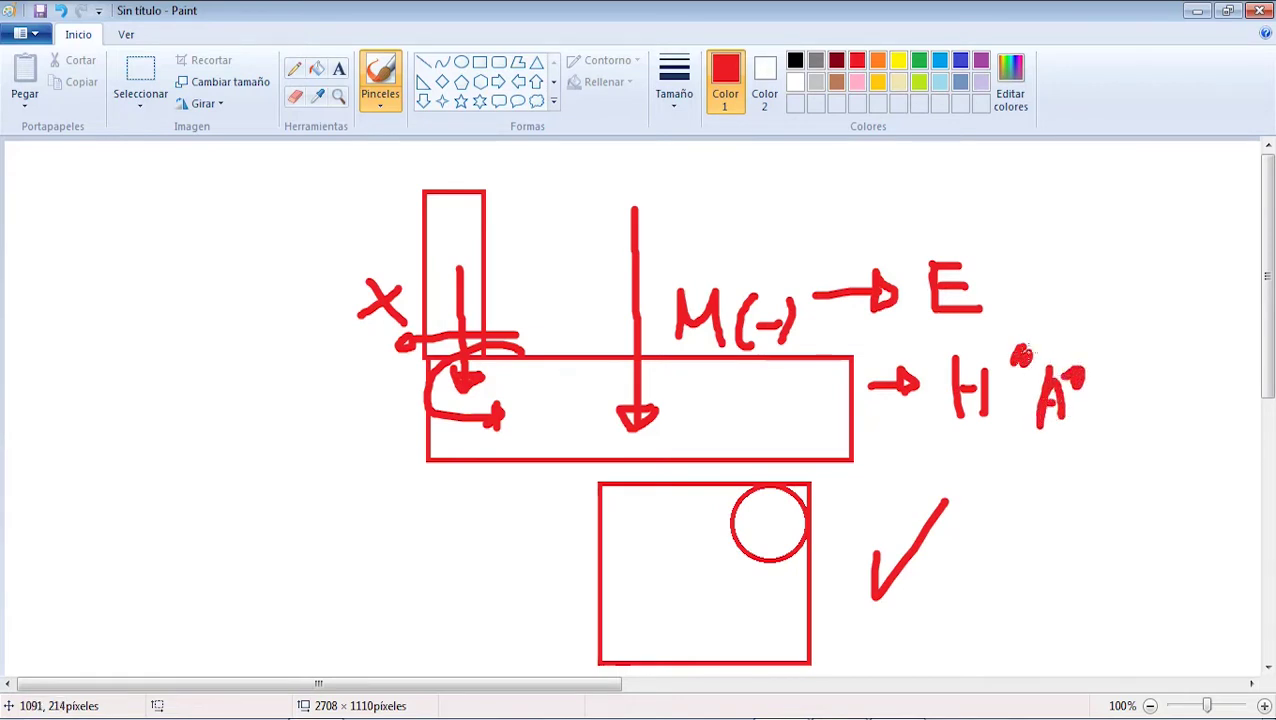
- Draw an upper-mesh line inside the footing, and mark the footing's depth with a dimension line labelled "h"
drag(686, 381, 828, 383)
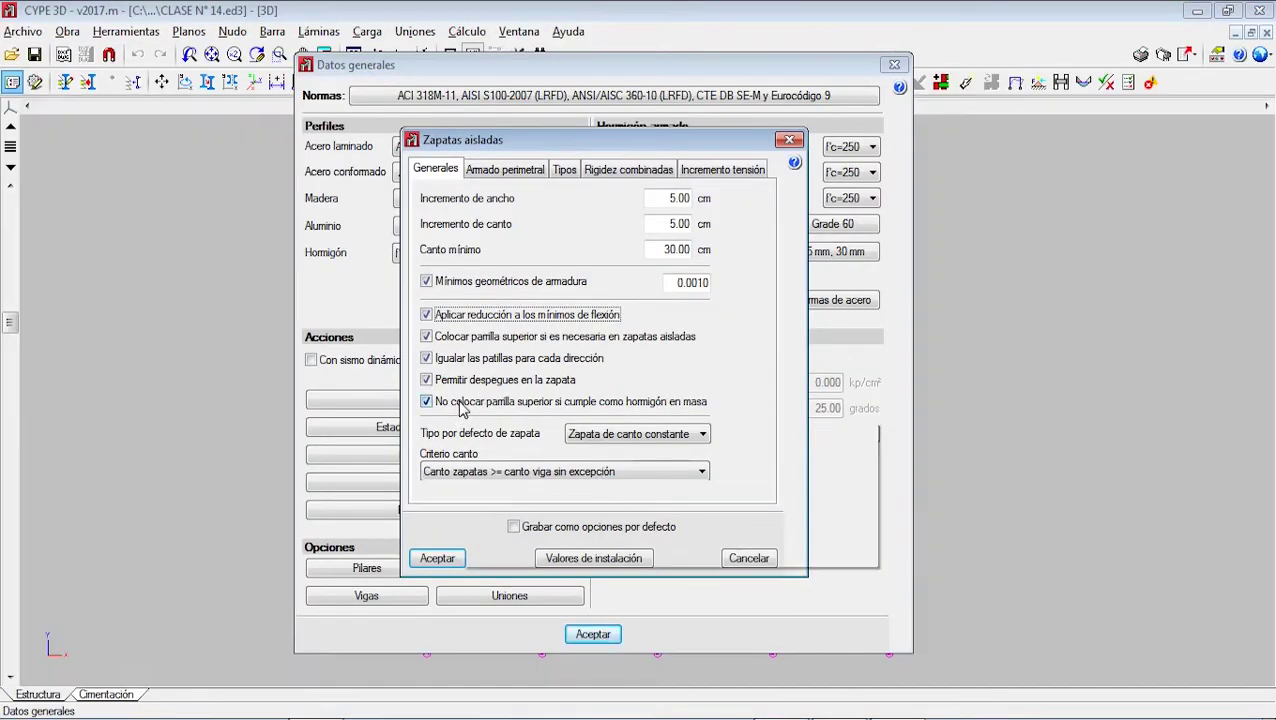
mouse_move(462, 408)
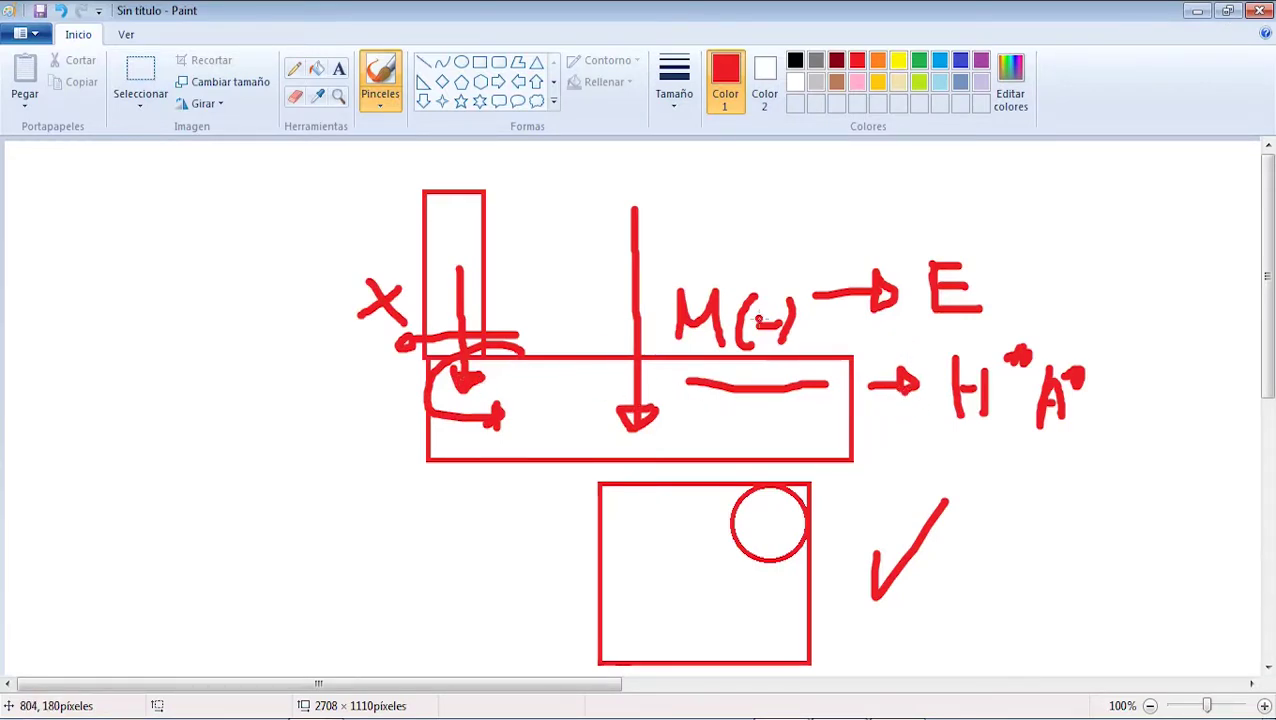
mouse_move(358, 364)
mouse_down()
mouse_move(404, 362)
mouse_move(376, 456)
mouse_move(390, 456)
mouse_up()
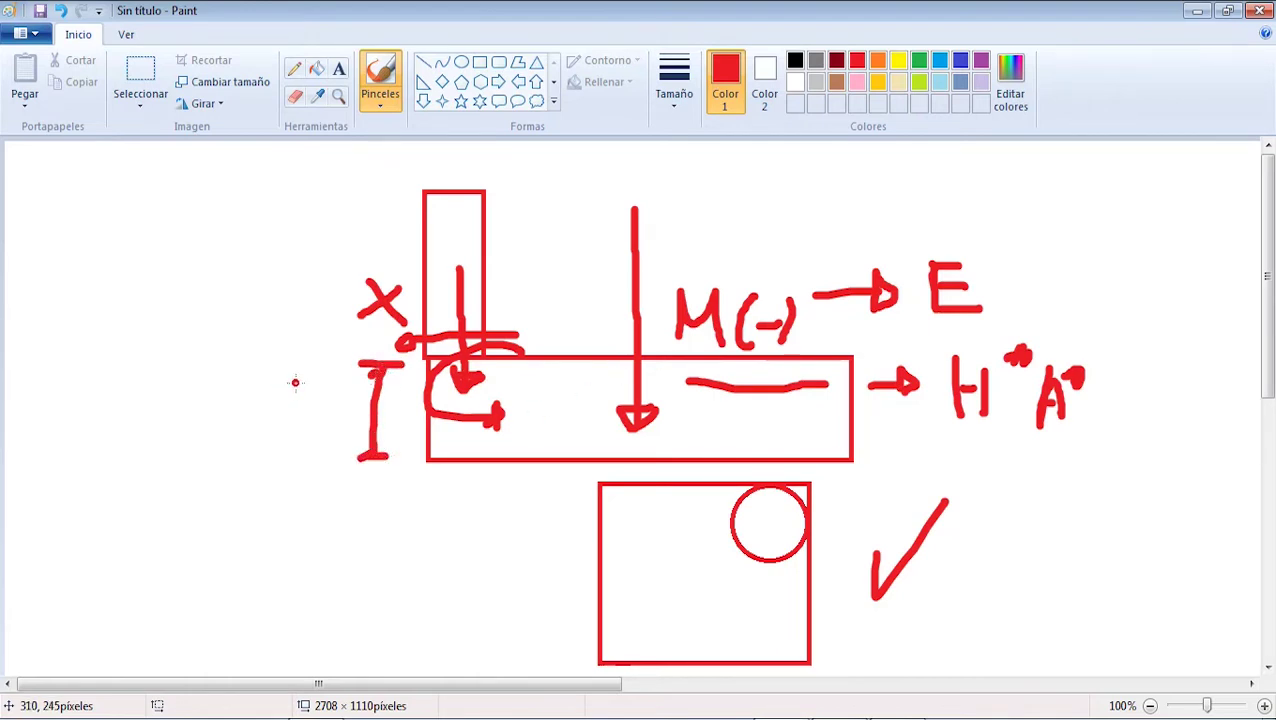
mouse_move(295, 382)
mouse_down()
mouse_move(326, 406)
mouse_move(328, 438)
mouse_up()
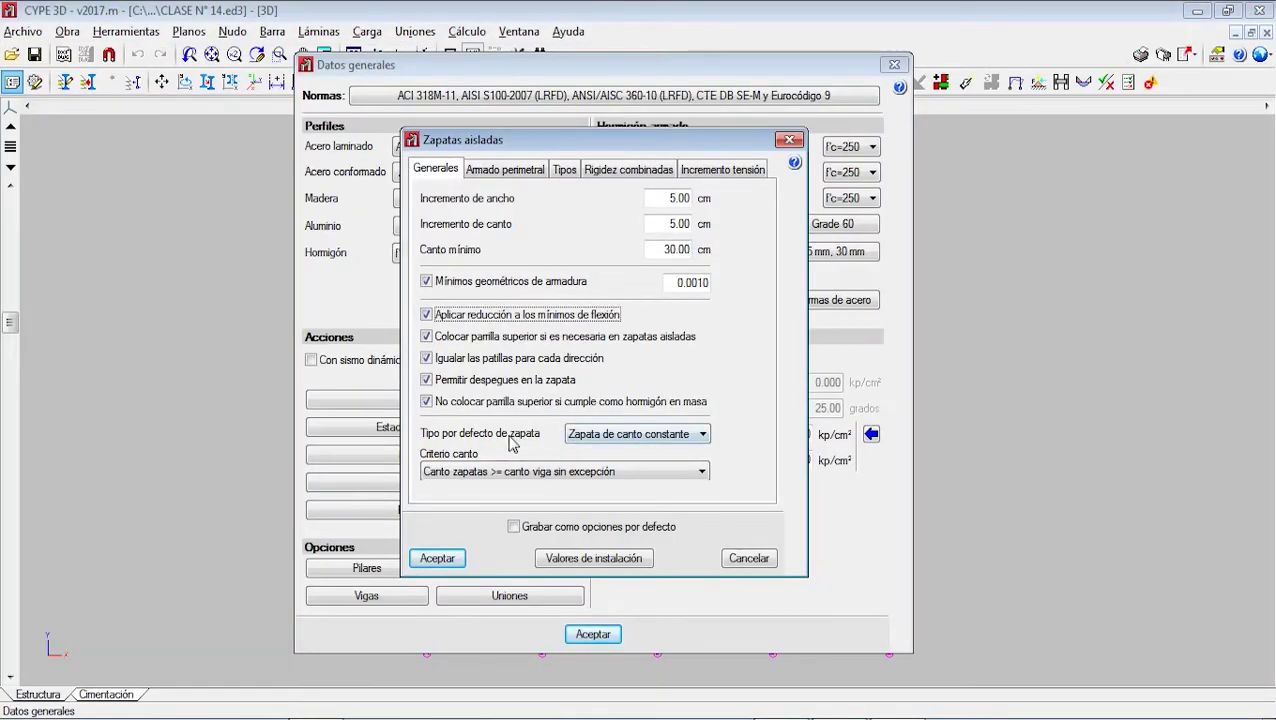
- In CYPE 3D, set the default footing type to Zapata piramidal
click(647, 434)
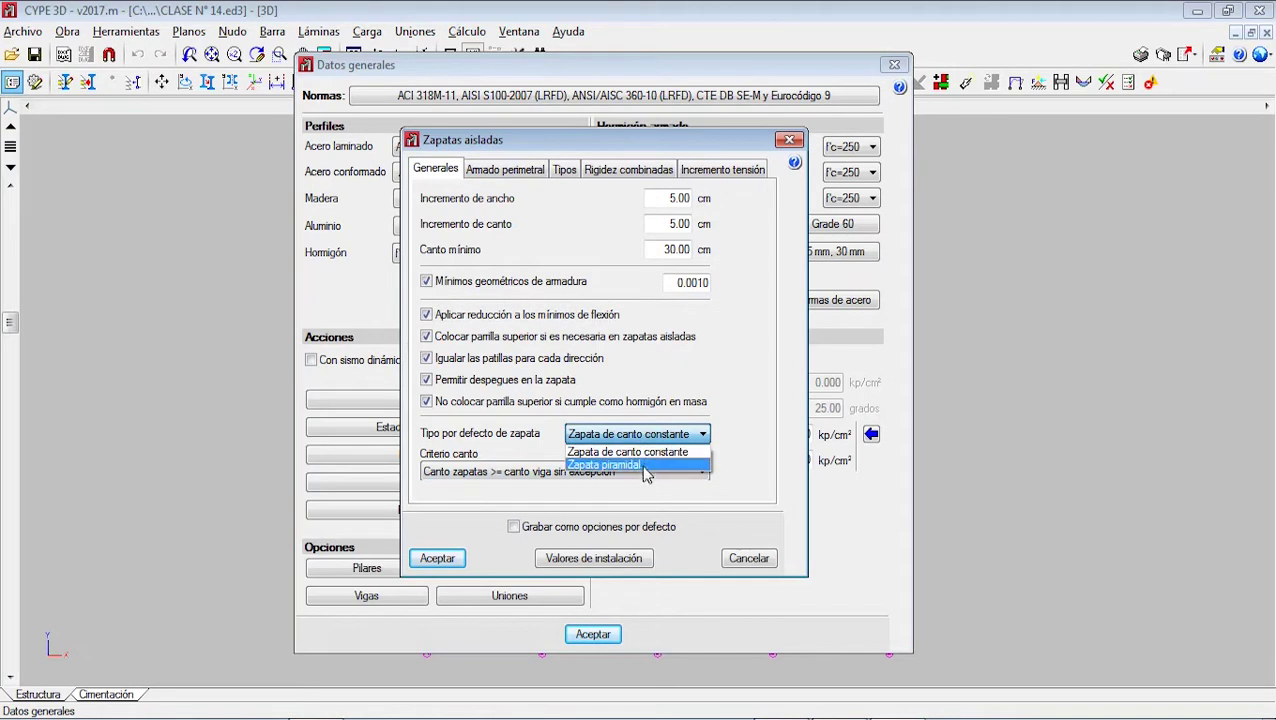
click(646, 465)
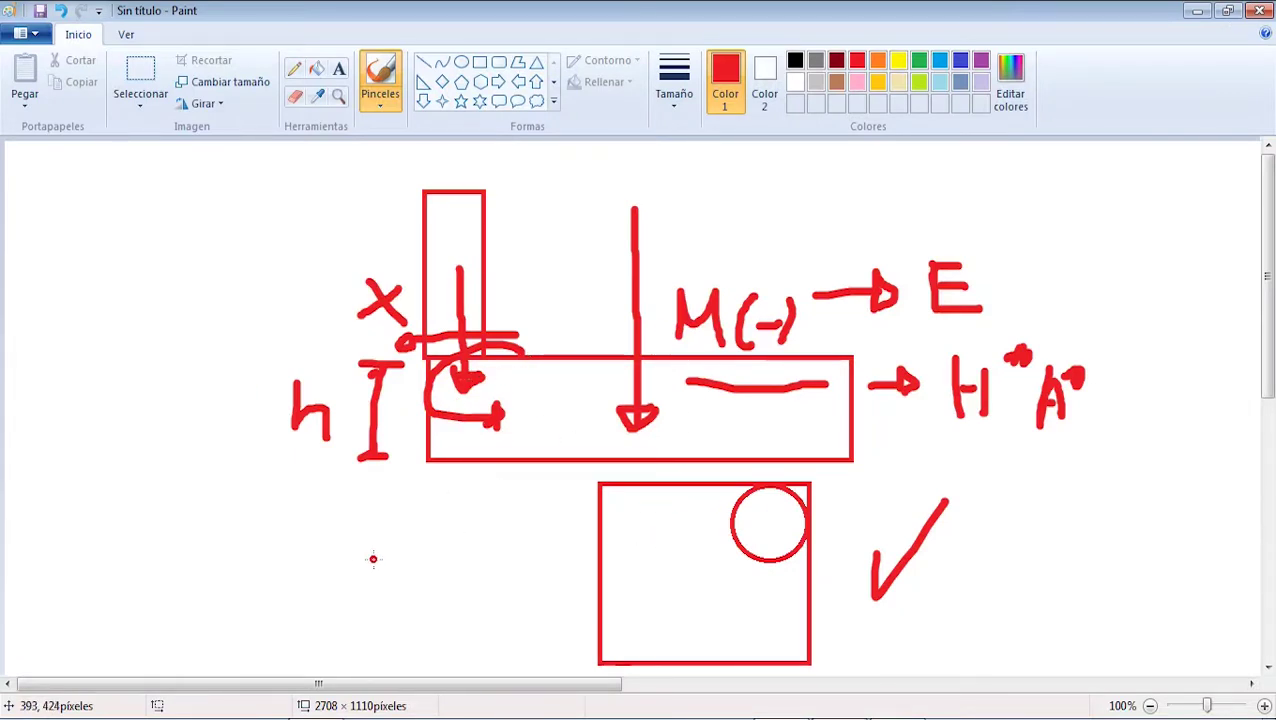
- In Paint, sketch a sloped-top pyramidal footing with a dashed line across it and a column stub above
mouse_move(336, 560)
mouse_down()
mouse_move(336, 622)
mouse_move(358, 548)
mouse_move(398, 528)
mouse_move(464, 526)
mouse_move(522, 560)
mouse_move(524, 620)
mouse_up()
drag(340, 620, 532, 630)
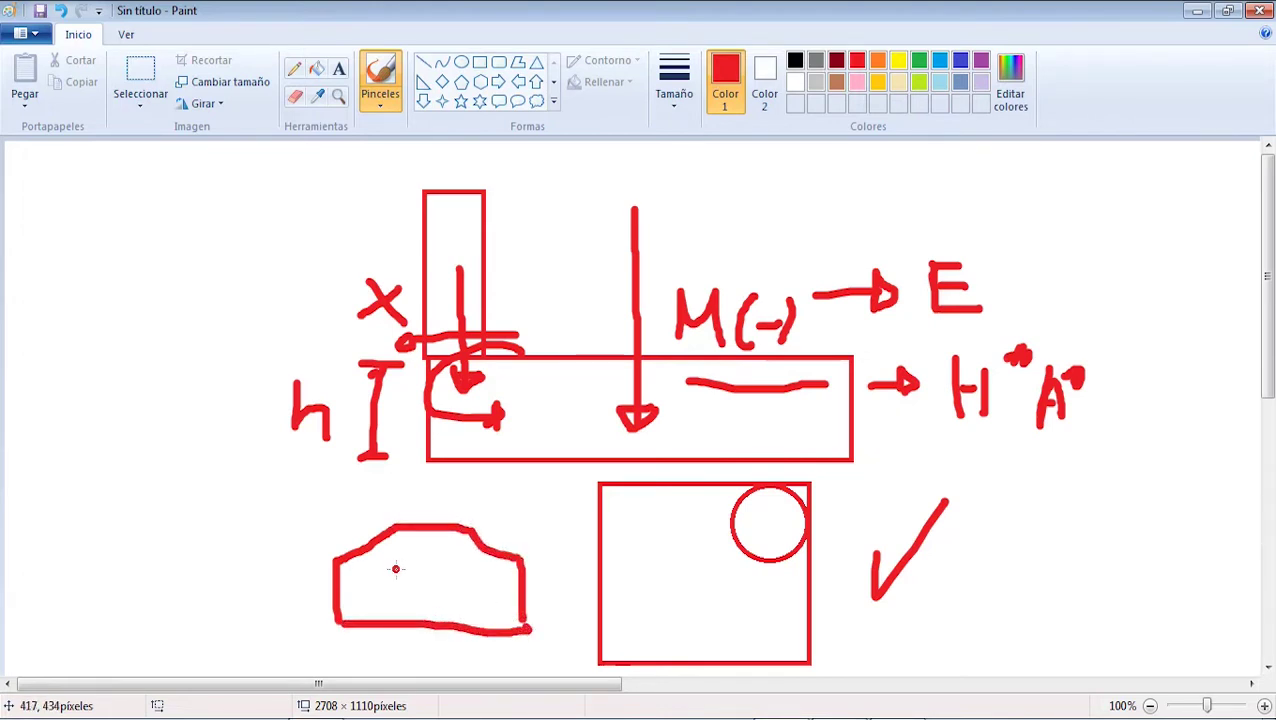
drag(441, 564, 459, 564)
drag(466, 564, 500, 563)
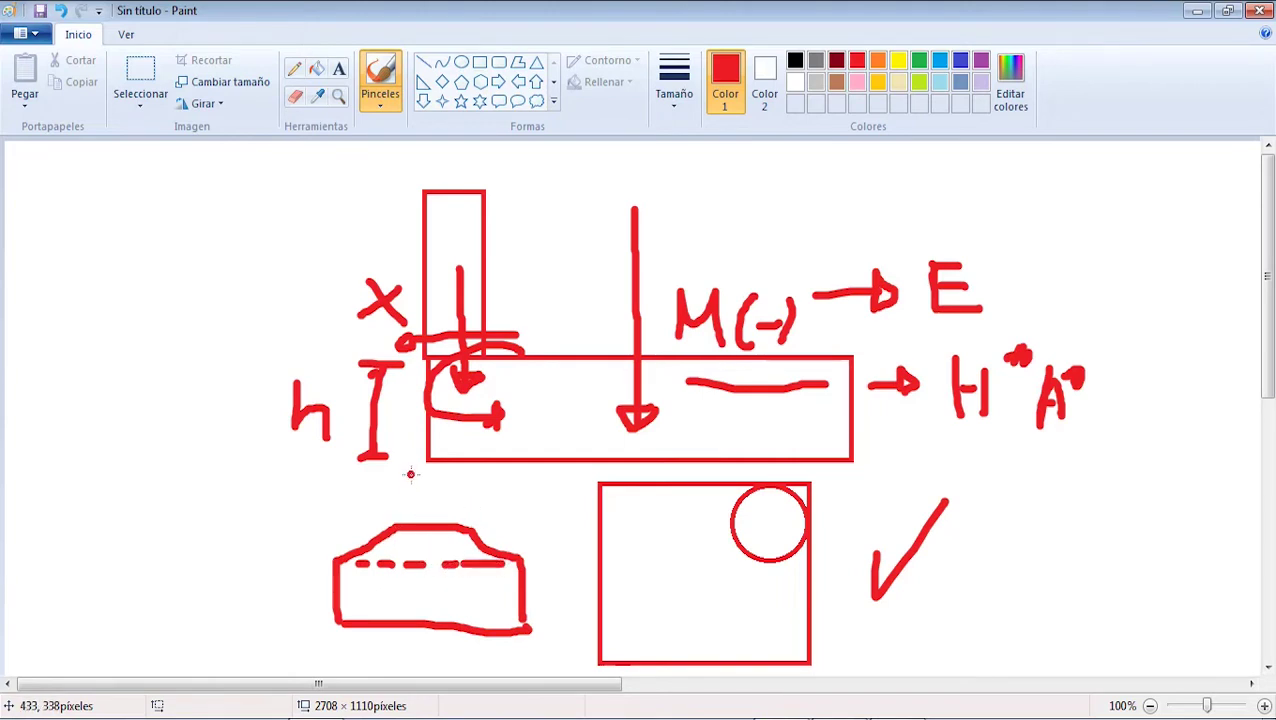
mouse_move(410, 474)
mouse_down()
mouse_move(409, 514)
mouse_move(444, 522)
mouse_up()
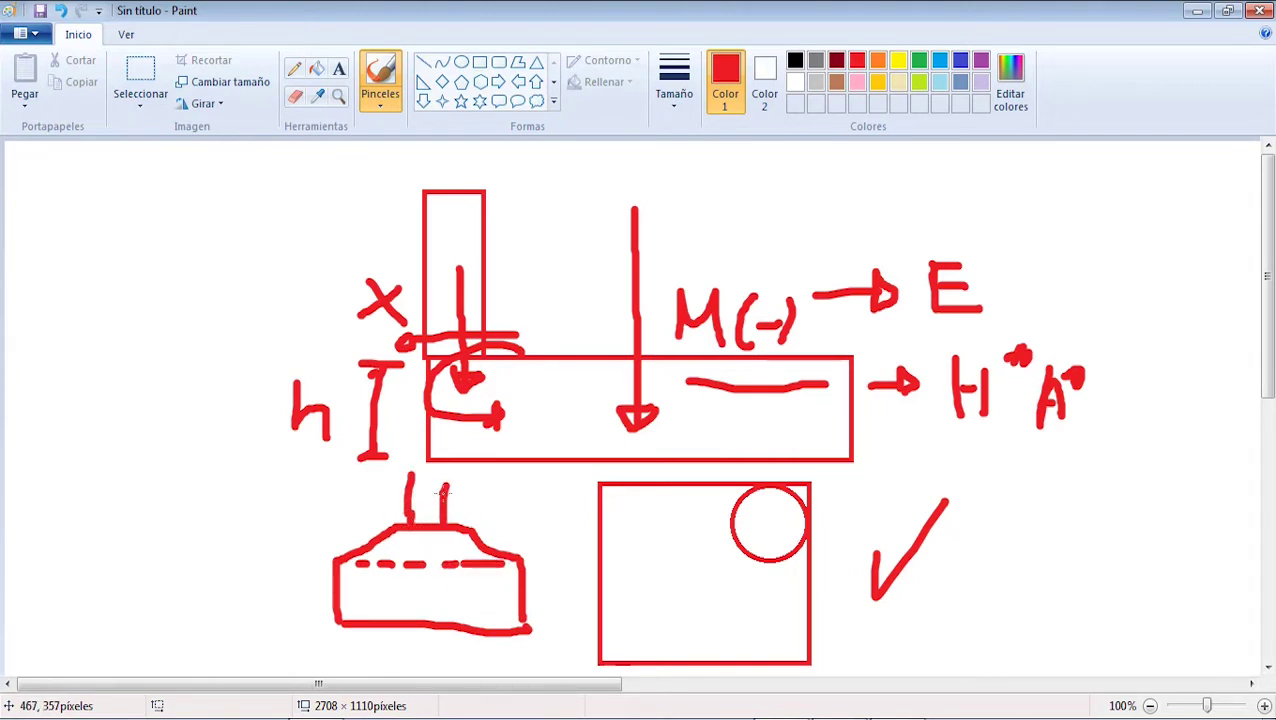
- Mark the pyramidal footing's base and sloped-part heights with dimension lines labelled "h1" and "h2"
mouse_move(258, 556)
mouse_down()
mouse_move(306, 556)
mouse_move(288, 624)
mouse_up()
mouse_move(238, 566)
mouse_down()
mouse_move(238, 612)
mouse_move(272, 622)
mouse_up()
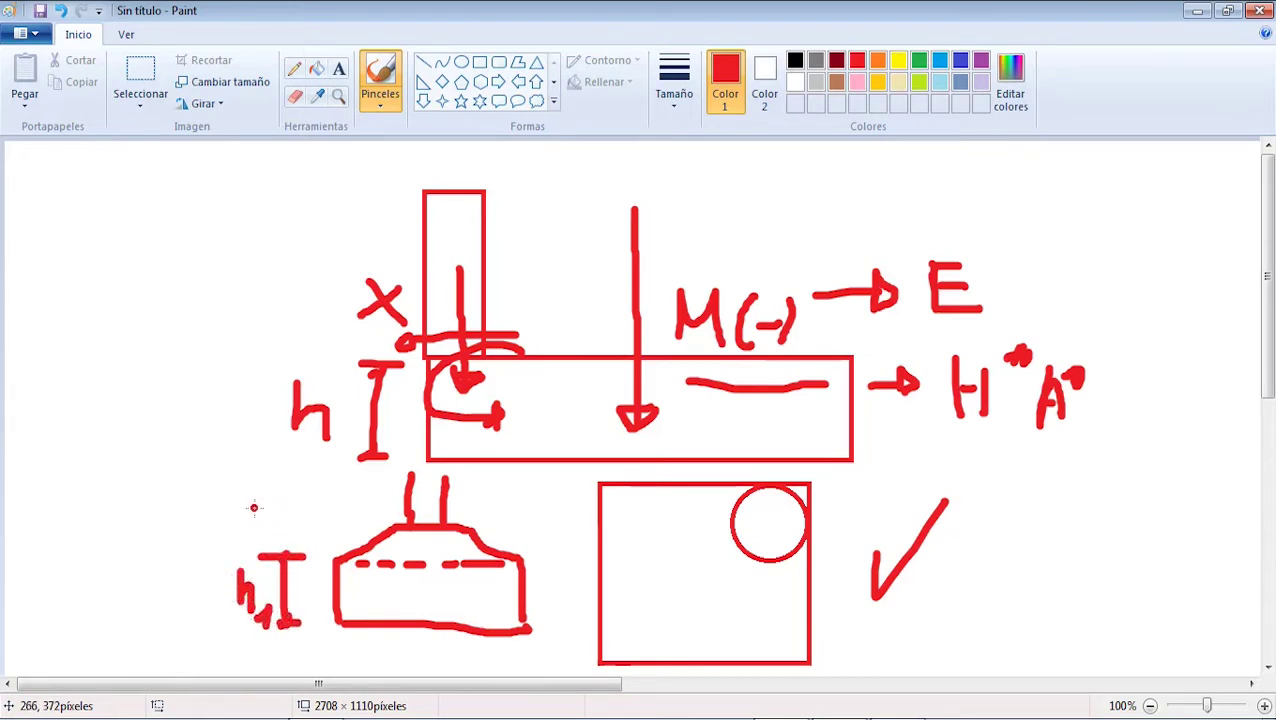
drag(258, 516, 284, 516)
drag(271, 517, 270, 555)
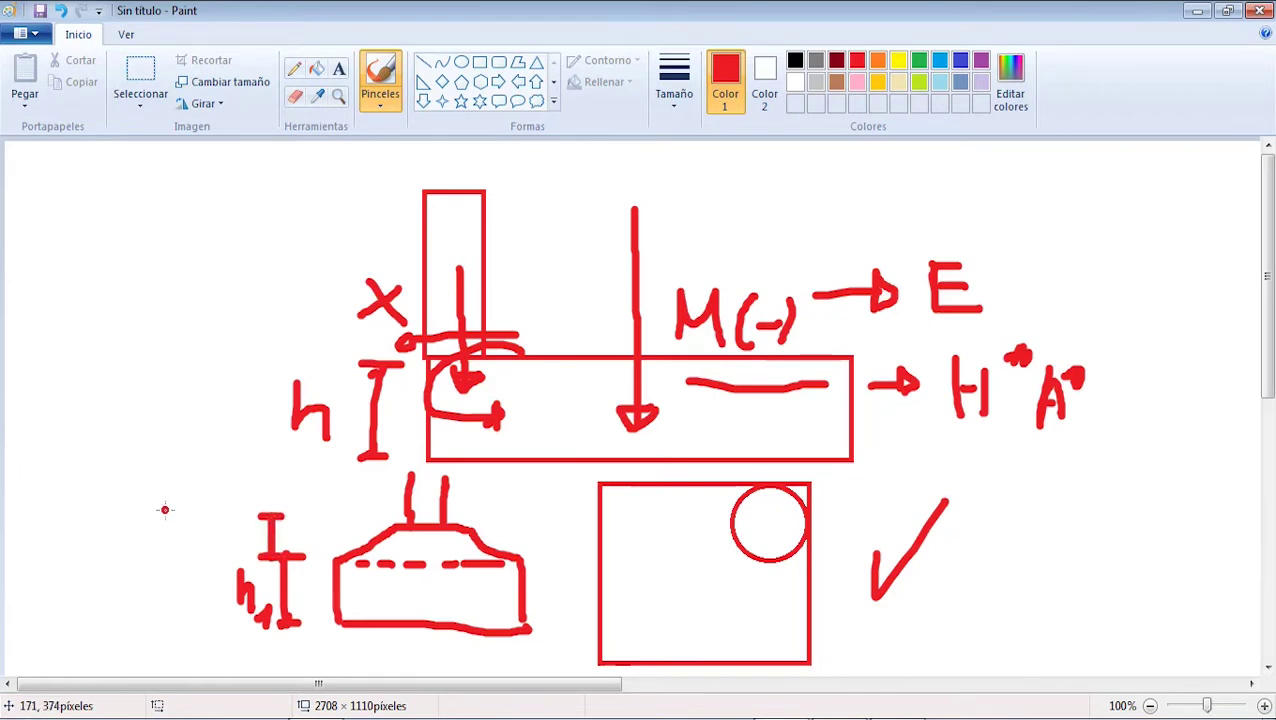
drag(163, 508, 164, 553)
drag(164, 535, 208, 562)
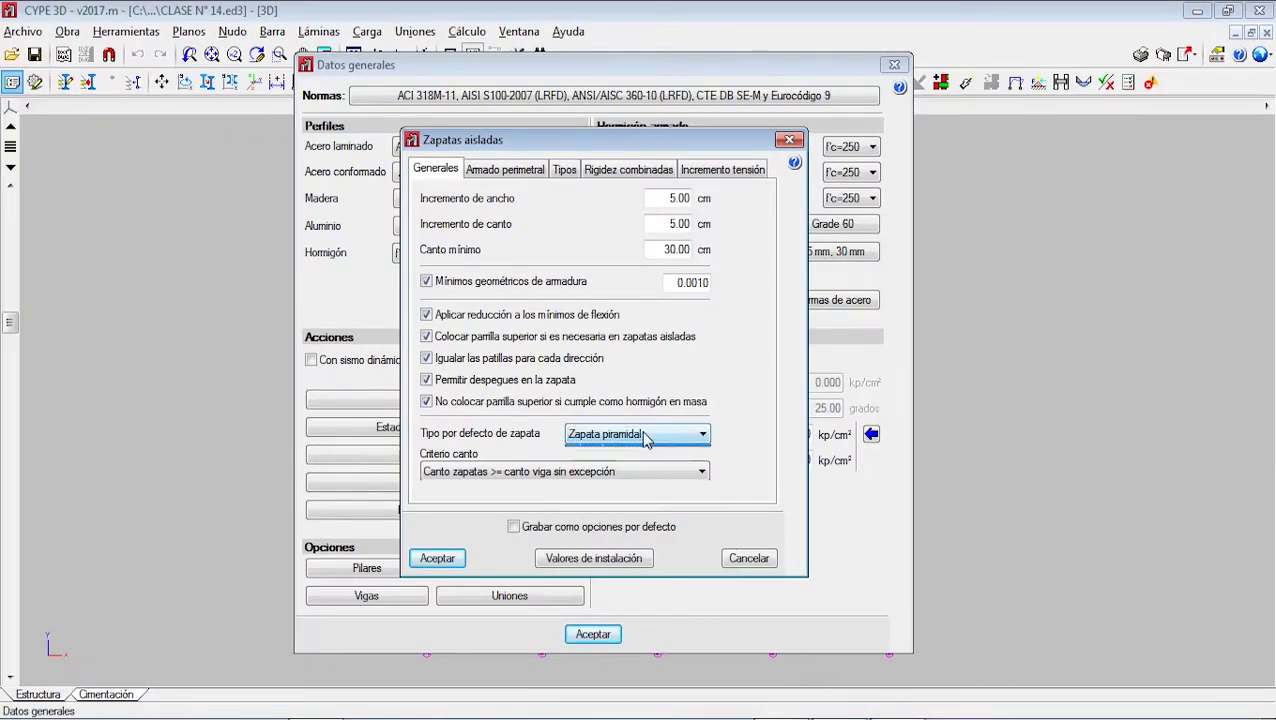
- In CYPE 3D, set the default footing type to Zapata de canto constante
click(643, 434)
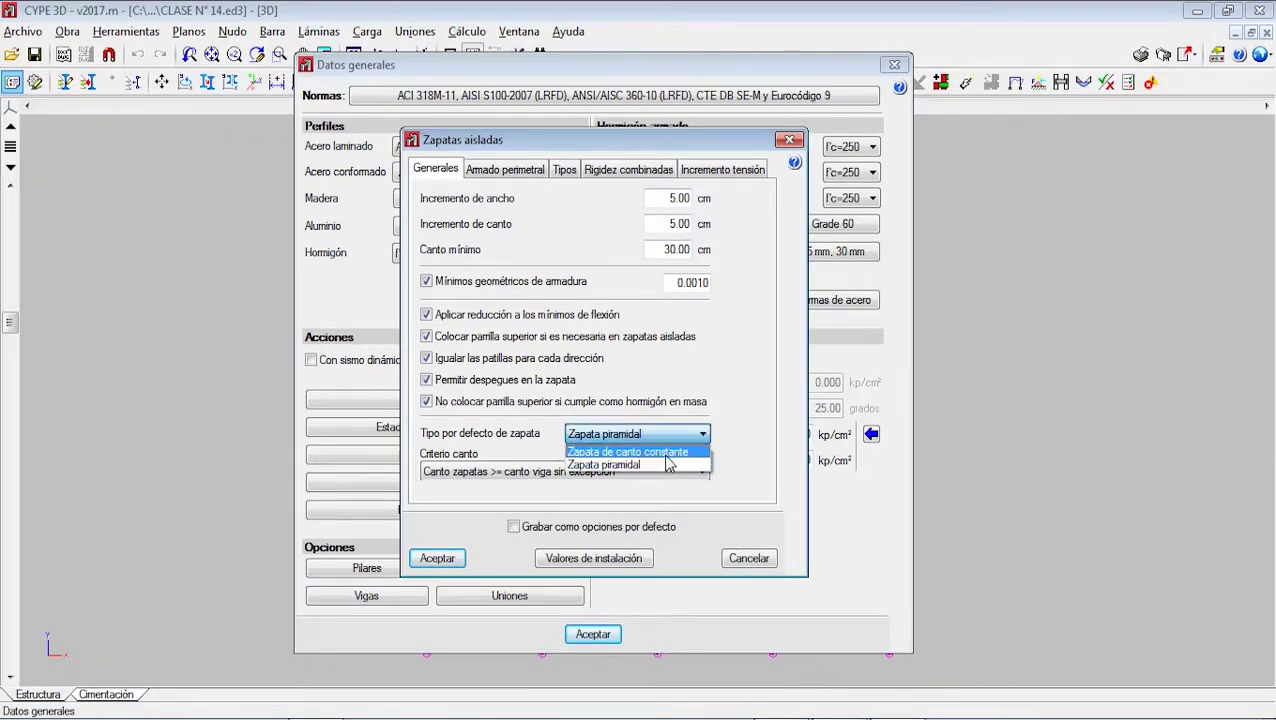
click(666, 451)
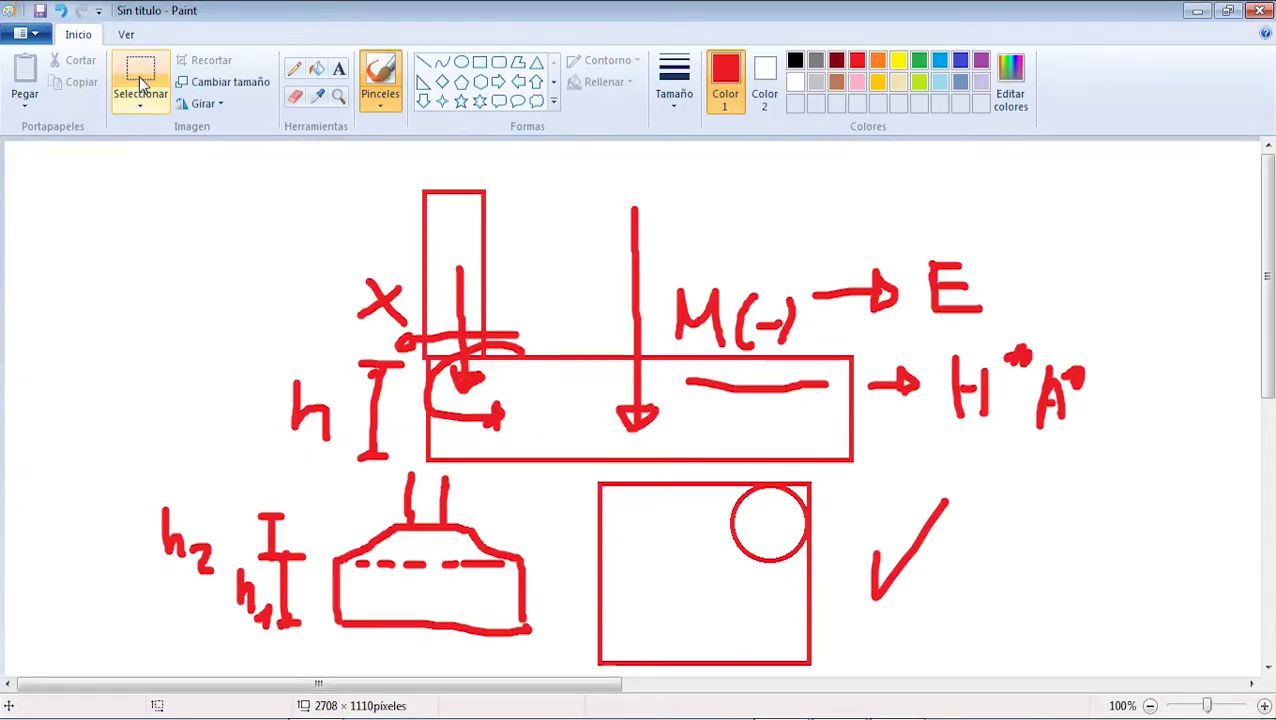
- In Paint, select the area containing all the sketches and delete it
click(140, 75)
mouse_move(103, 160)
mouse_down()
mouse_move(930, 548)
mouse_move(1150, 668)
mouse_up()
key(Delete)
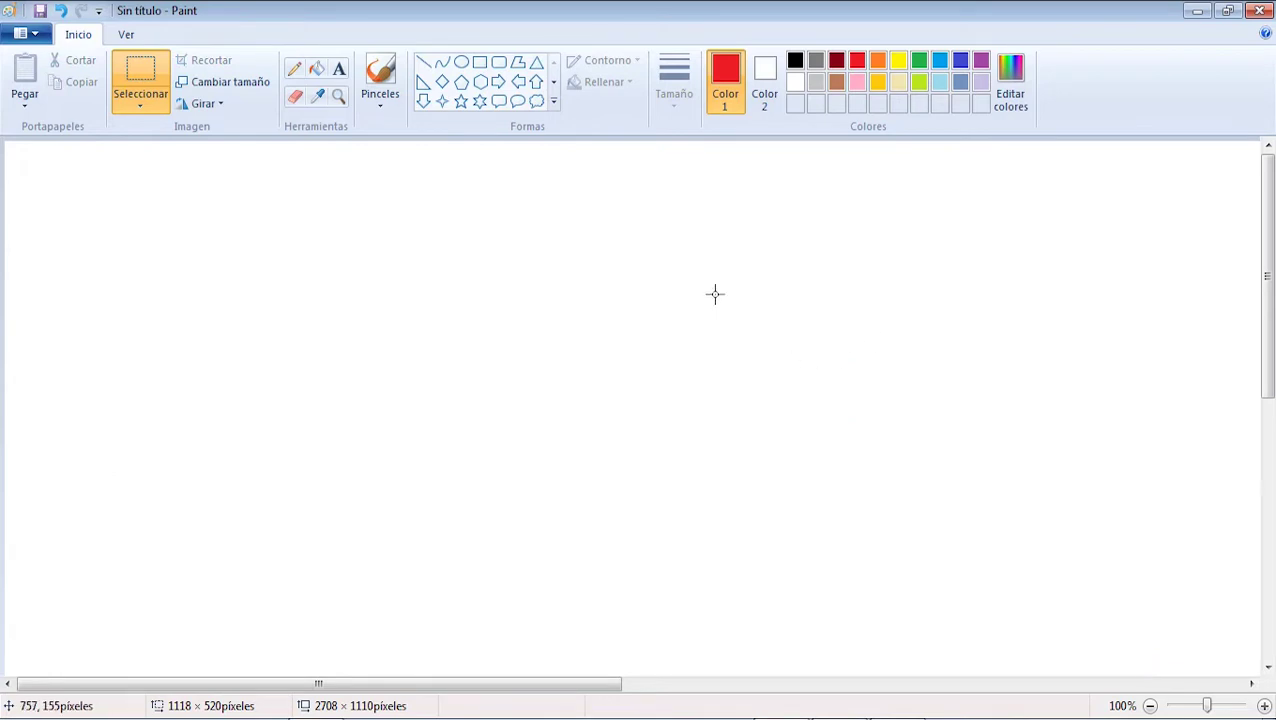
- Draw two stacked red footing rectangles, about 310 × 86 px and 314 × 82 px, each with a column rectangle above
click(480, 62)
mouse_move(331, 297)
mouse_down()
mouse_move(591, 386)
mouse_move(622, 381)
mouse_up()
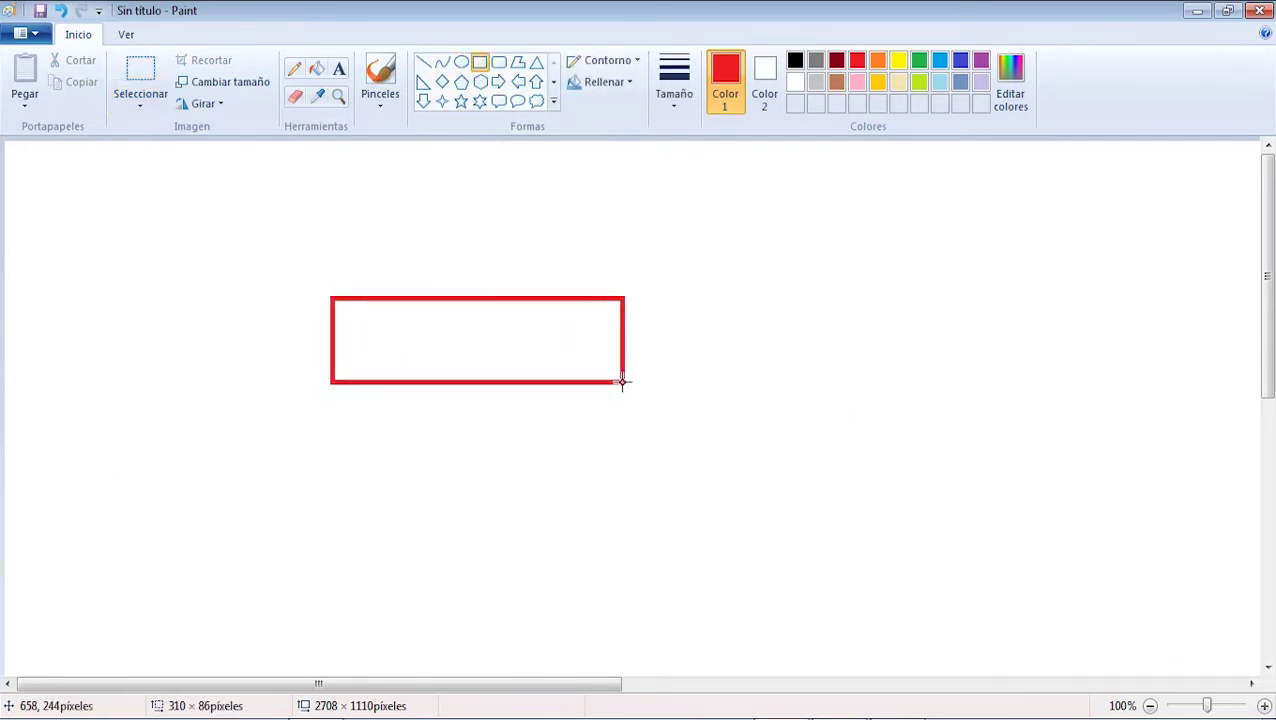
drag(335, 513, 630, 593)
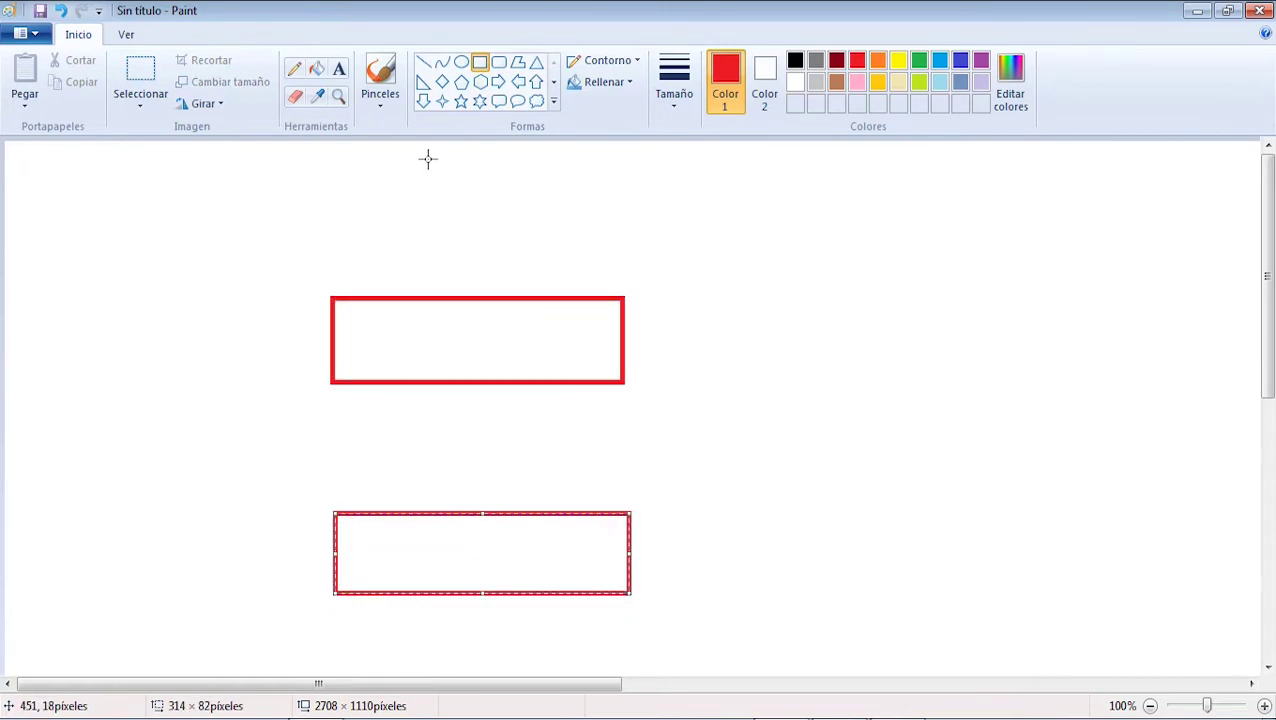
drag(427, 158, 502, 296)
drag(433, 425, 490, 508)
- Draw green beam rectangles beside the footings, about 558 × 129 px for the upper one and 584 × 84 px for the lower one
click(479, 62)
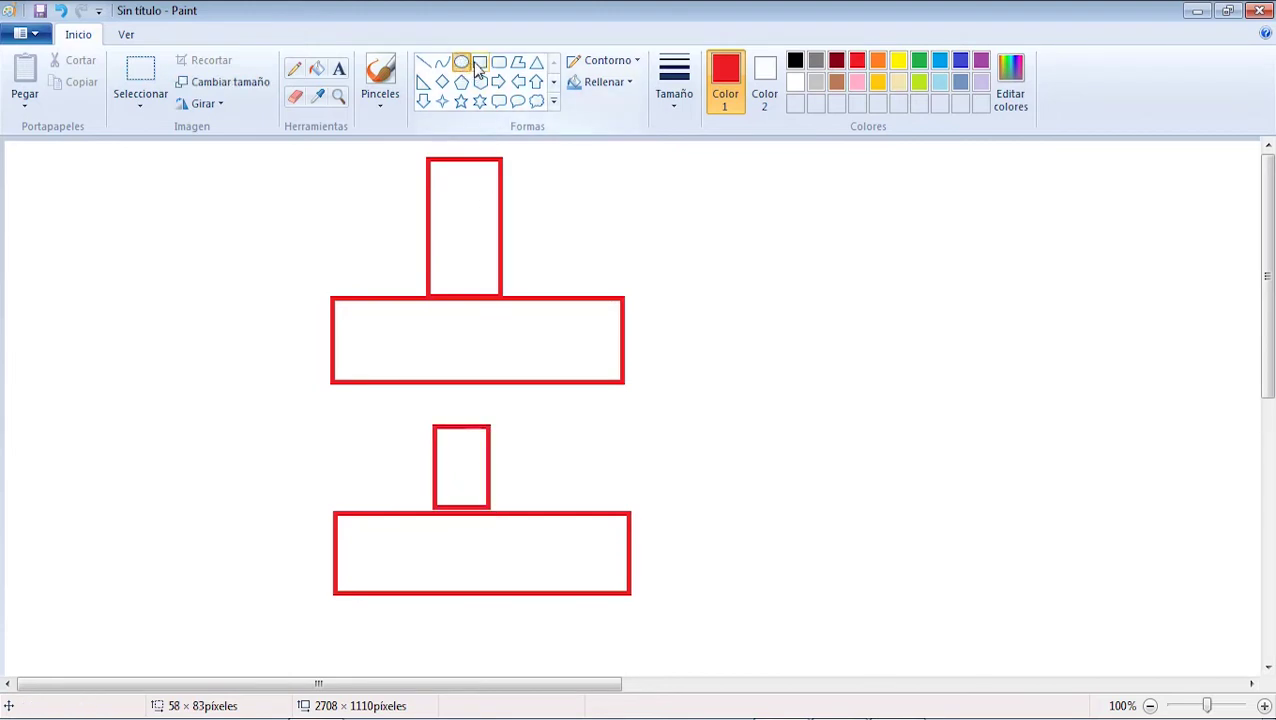
click(919, 61)
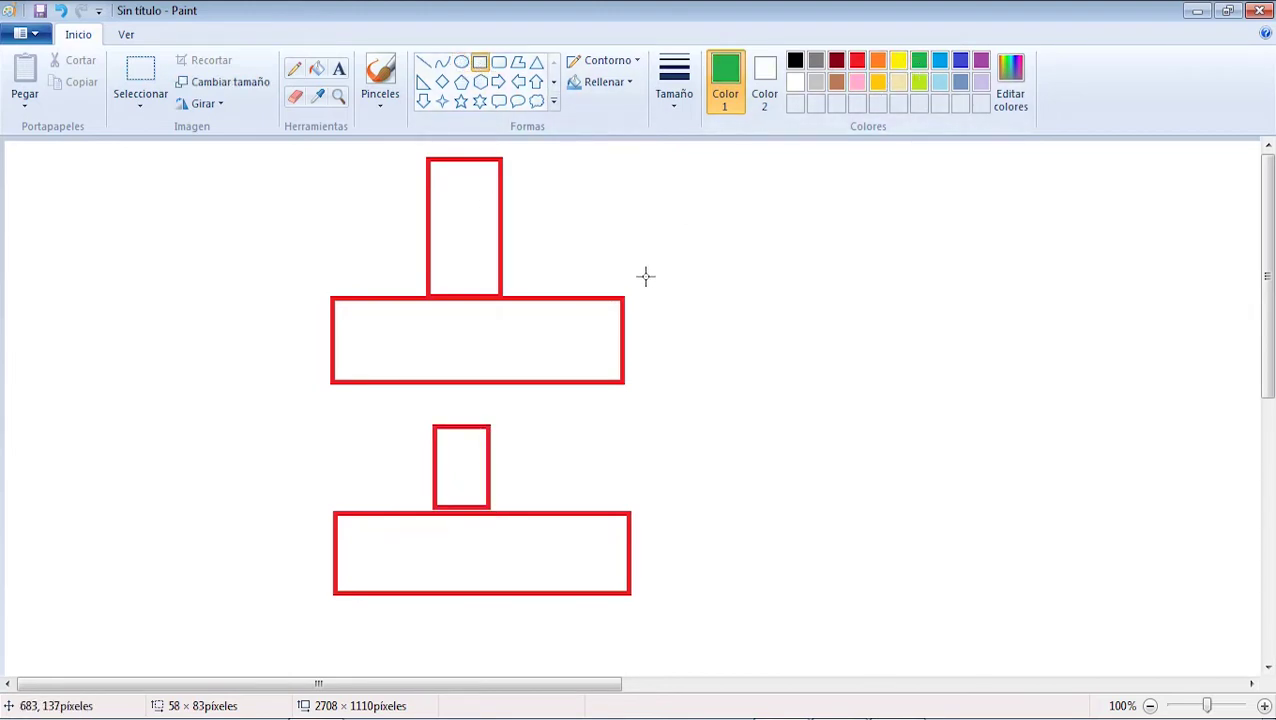
mouse_move(621, 254)
mouse_down()
mouse_move(730, 378)
mouse_move(1146, 381)
mouse_up()
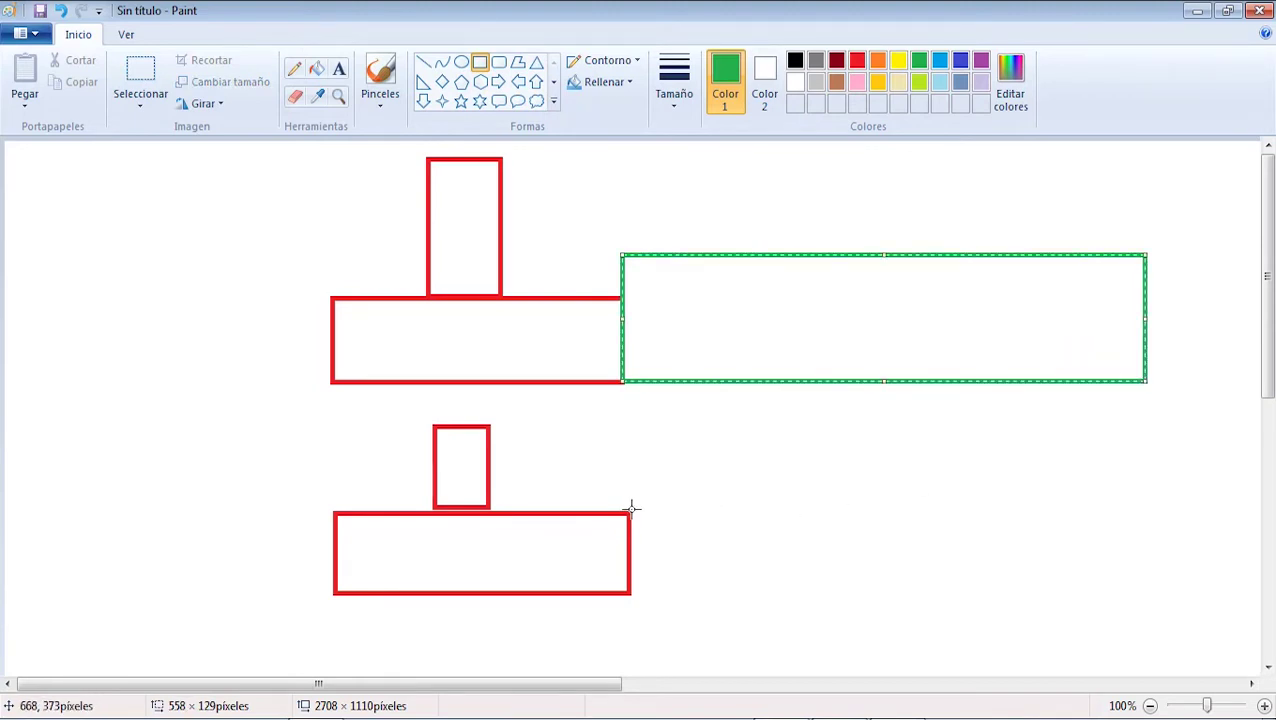
drag(631, 513, 1179, 592)
- Below, draw a third red footing about 307 × 69 px with a 59 × 88 px column and a green beam about 599 × 47 px
scroll(530, 299, down, 4)
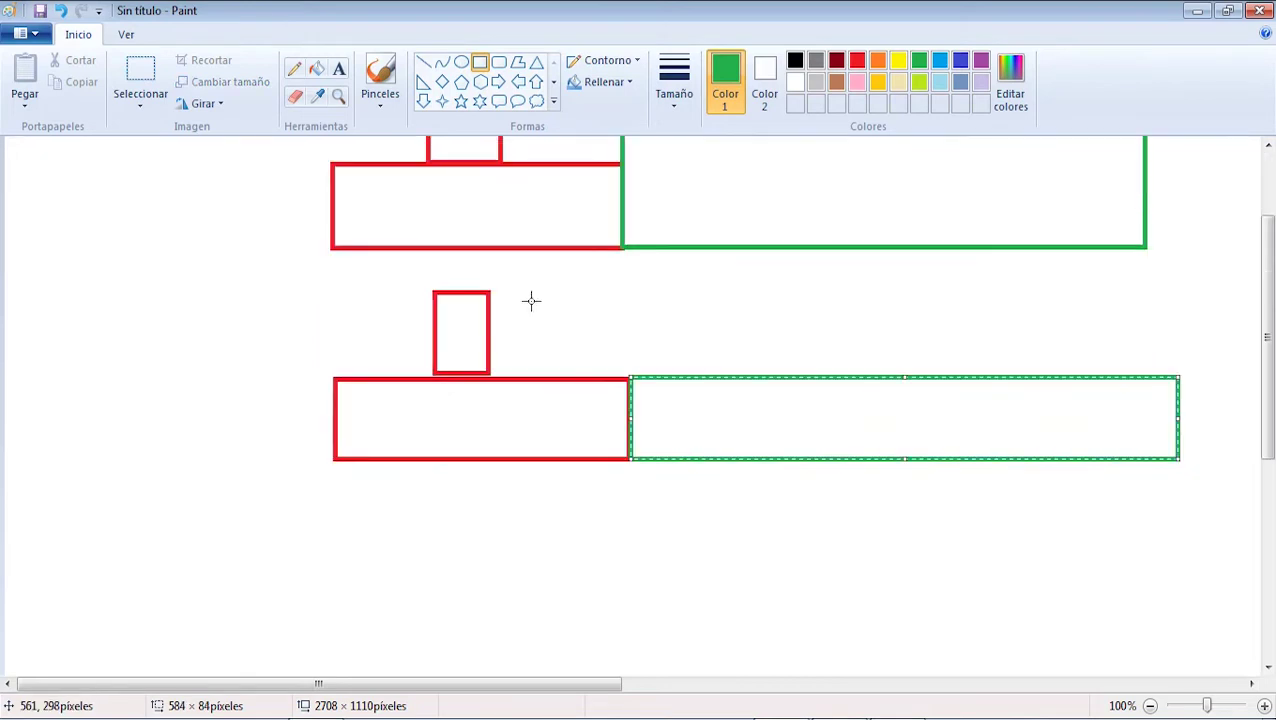
scroll(553, 321, up, 2)
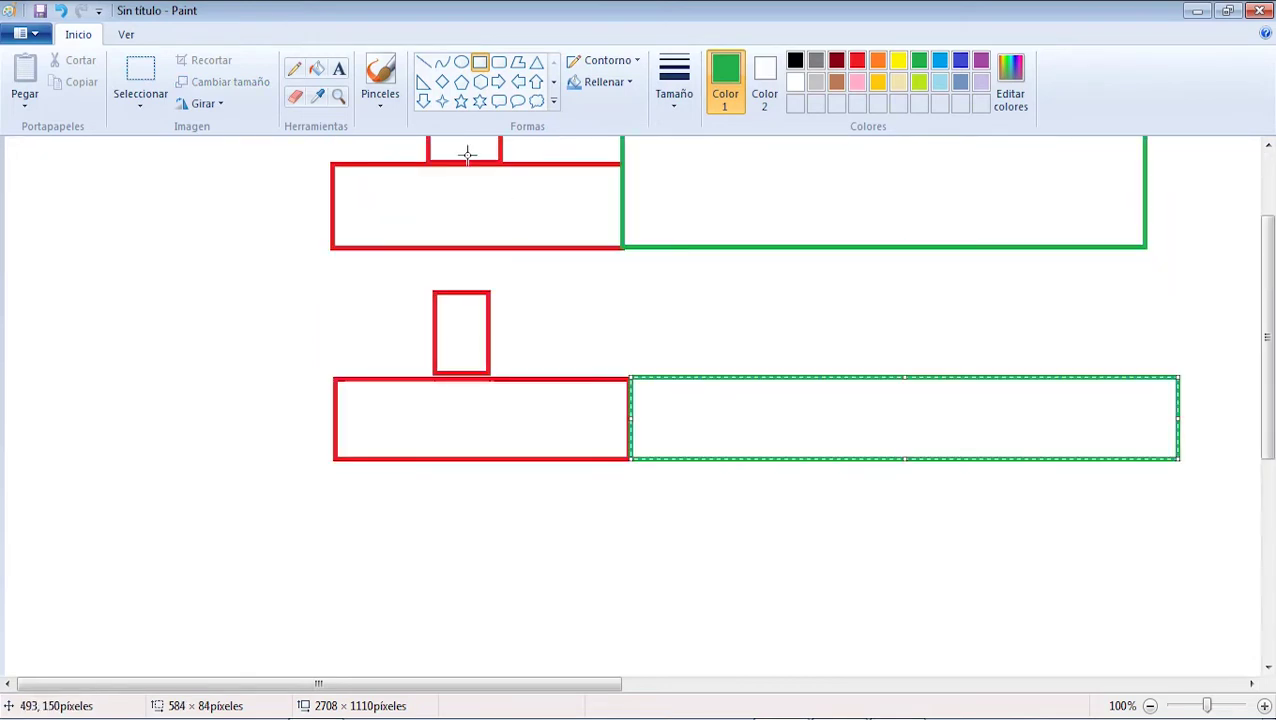
click(480, 62)
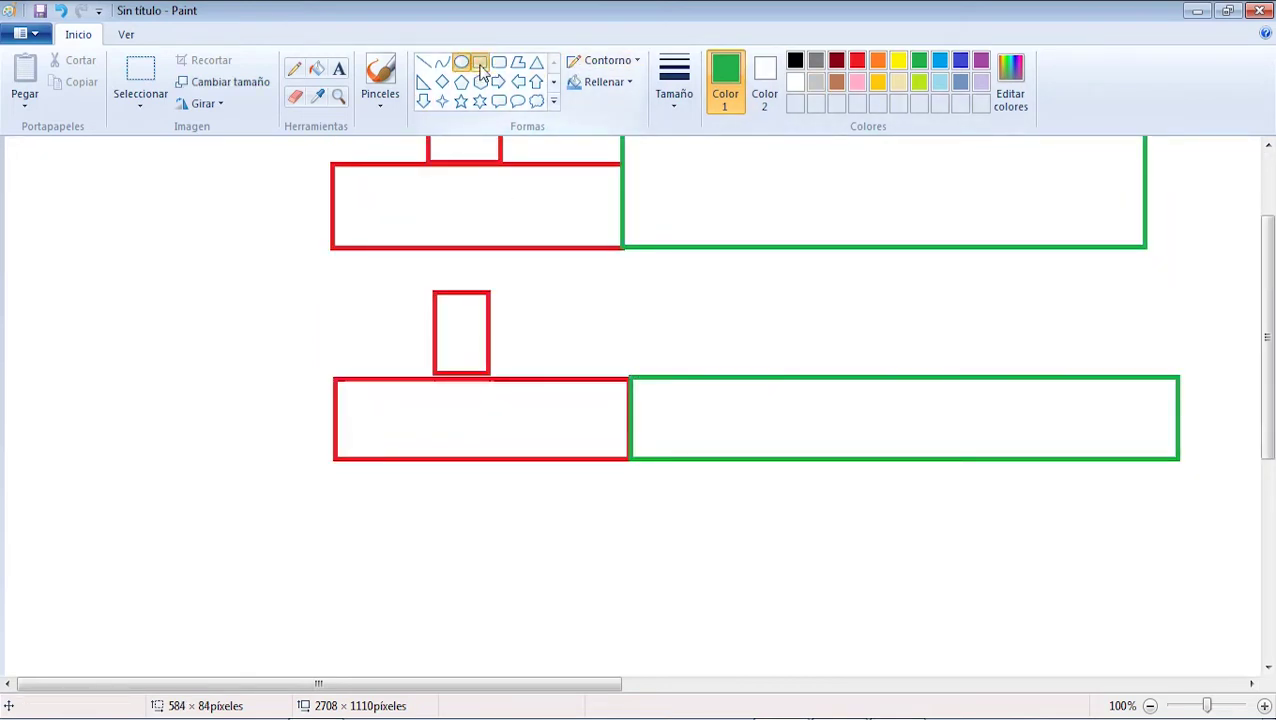
click(852, 61)
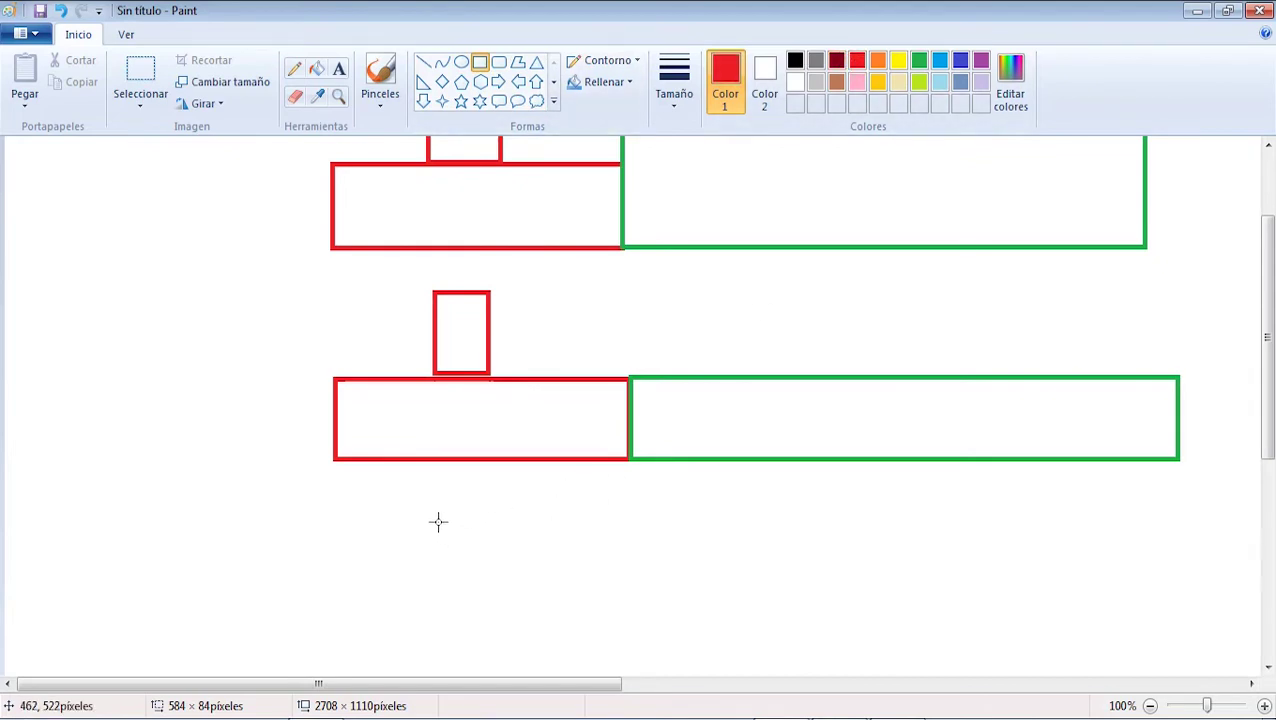
drag(436, 504, 493, 591)
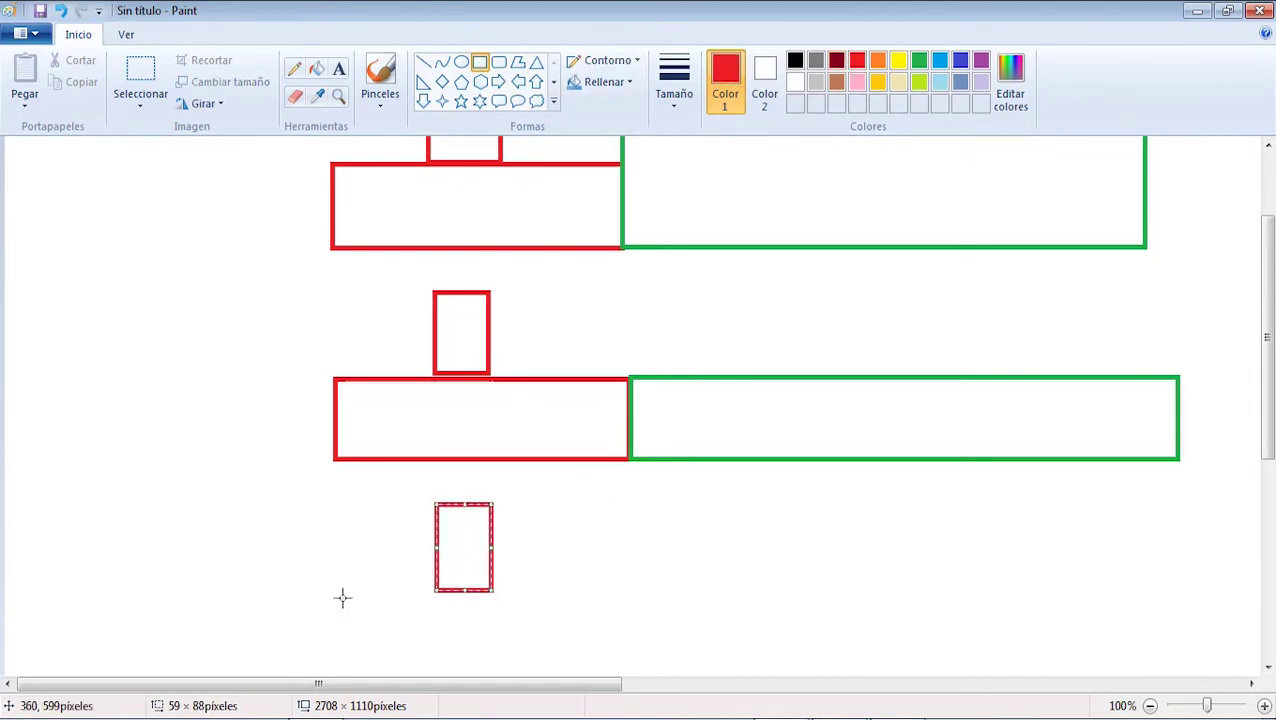
drag(342, 599, 630, 666)
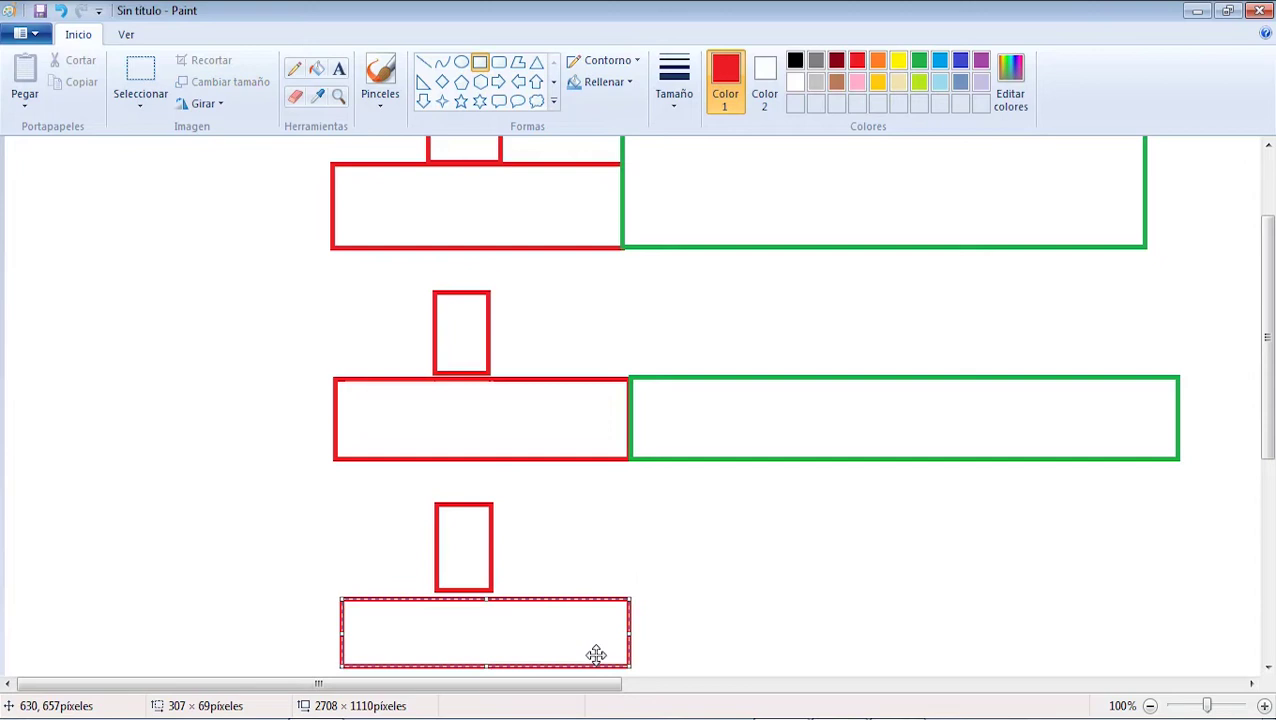
click(529, 598)
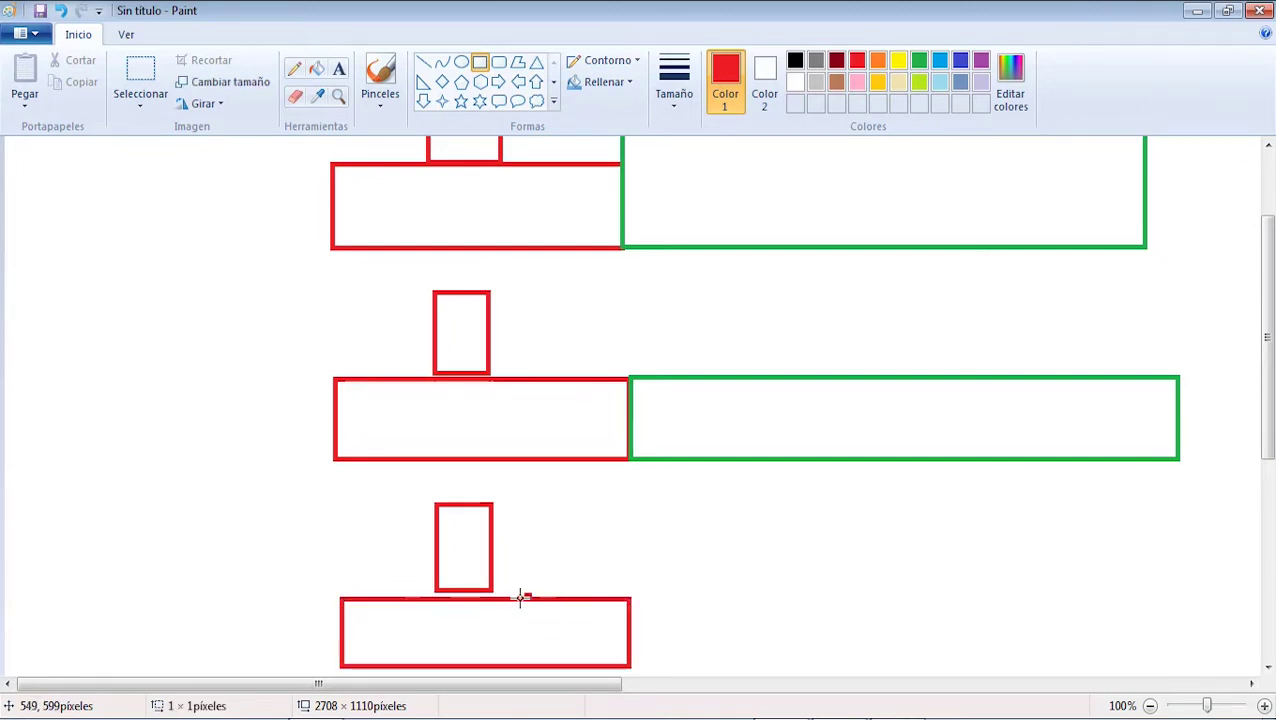
click(445, 586)
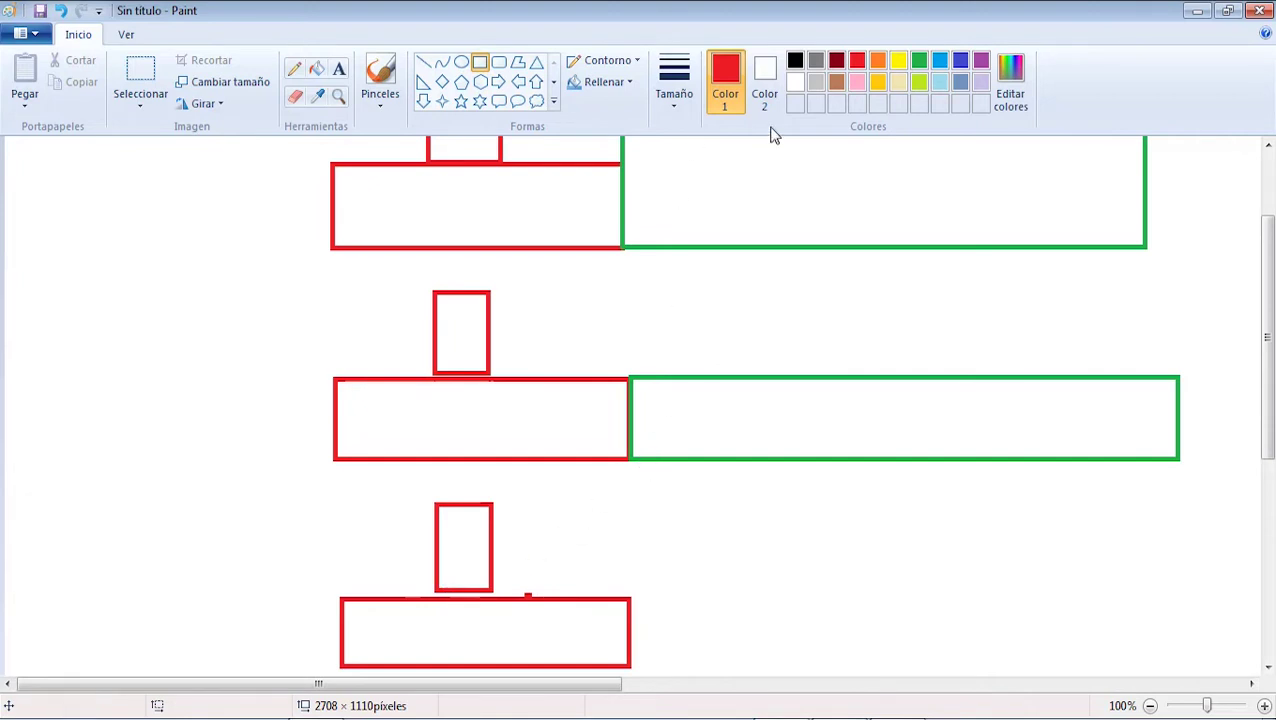
click(918, 60)
mouse_move(628, 620)
mouse_down()
mouse_move(1202, 661)
mouse_move(1190, 668)
mouse_up()
- Brush a green height dimension beside the first footing and label it "h"
scroll(672, 378, up, 3)
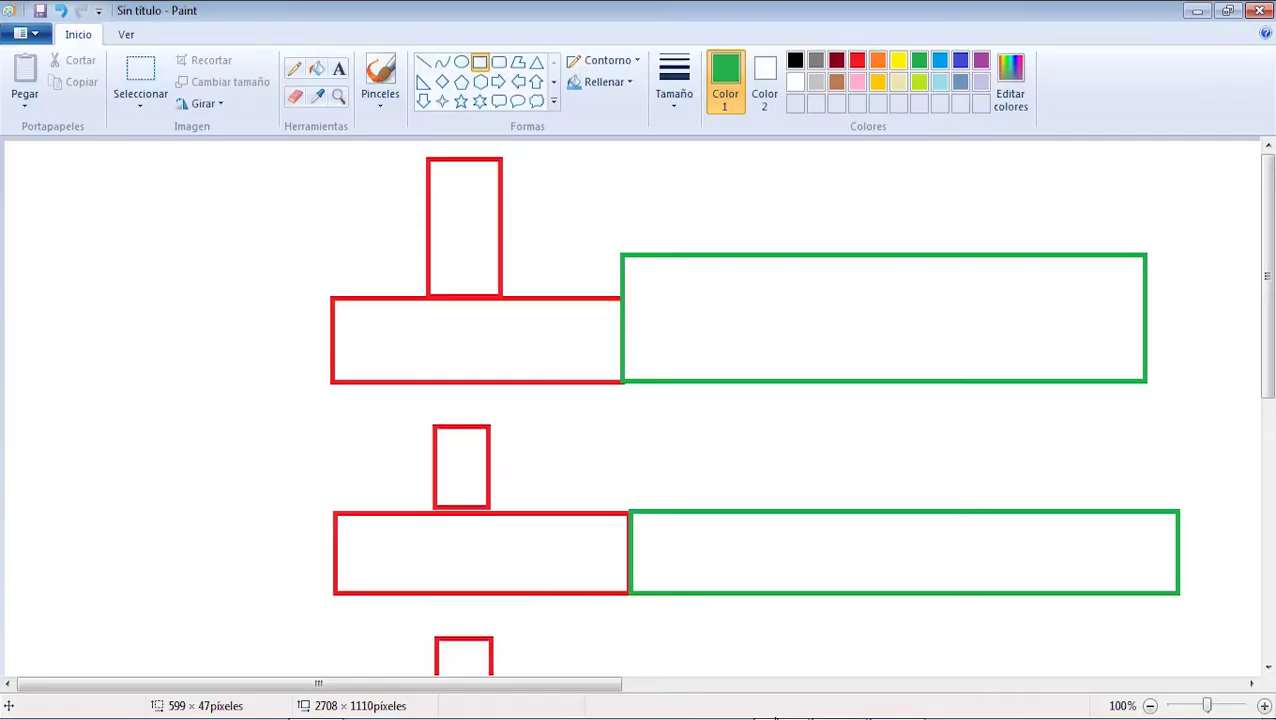
click(392, 82)
mouse_move(270, 300)
mouse_down()
mouse_move(303, 302)
mouse_move(286, 372)
mouse_move(307, 386)
mouse_move(289, 297)
mouse_move(236, 348)
mouse_move(243, 378)
mouse_up()
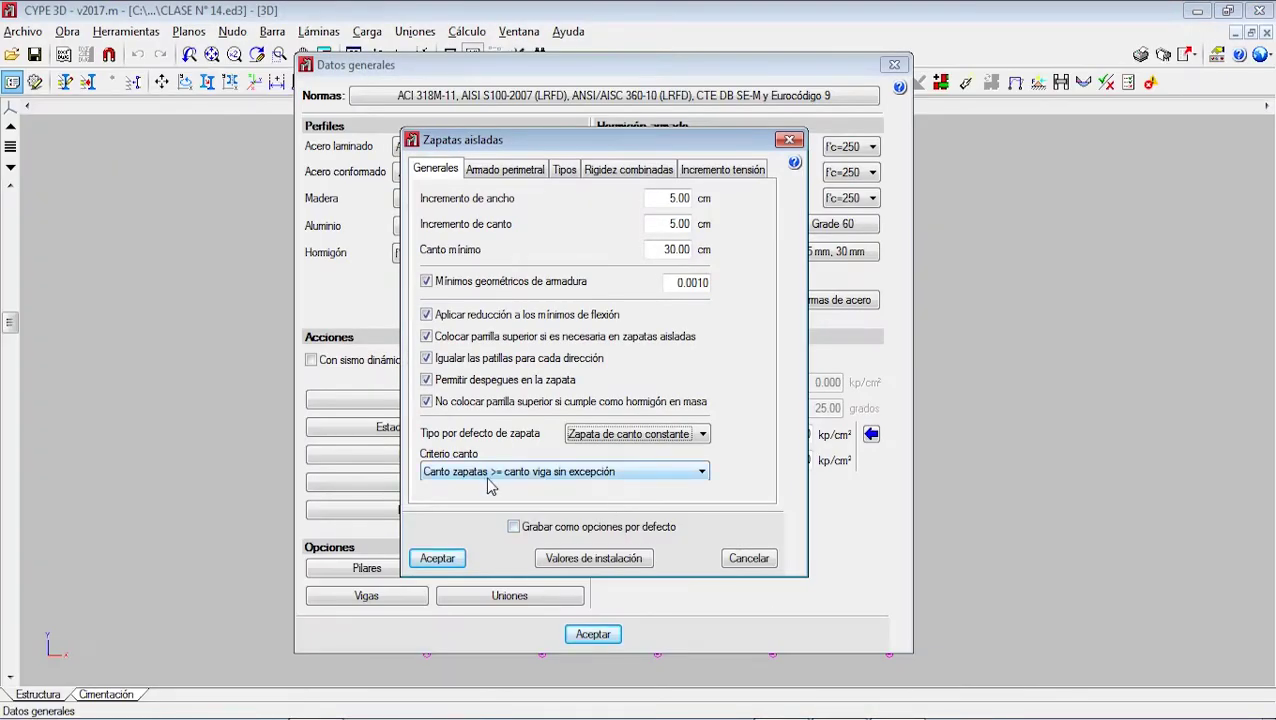
- Open the Criterio canto options in CYPE 3D, and draw a curved arrow from the first footing to its beam in Paint
click(627, 473)
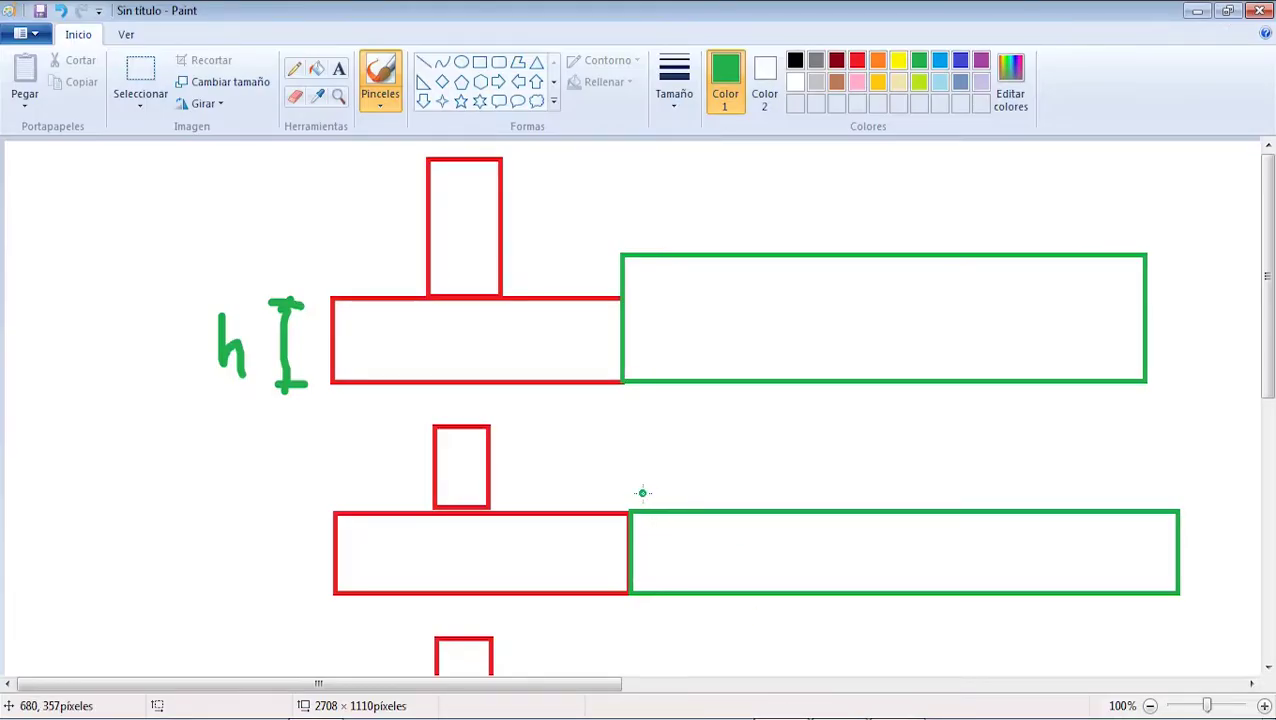
mouse_move(572, 281)
mouse_down()
mouse_move(690, 276)
mouse_move(720, 294)
mouse_move(715, 318)
mouse_move(728, 300)
mouse_up()
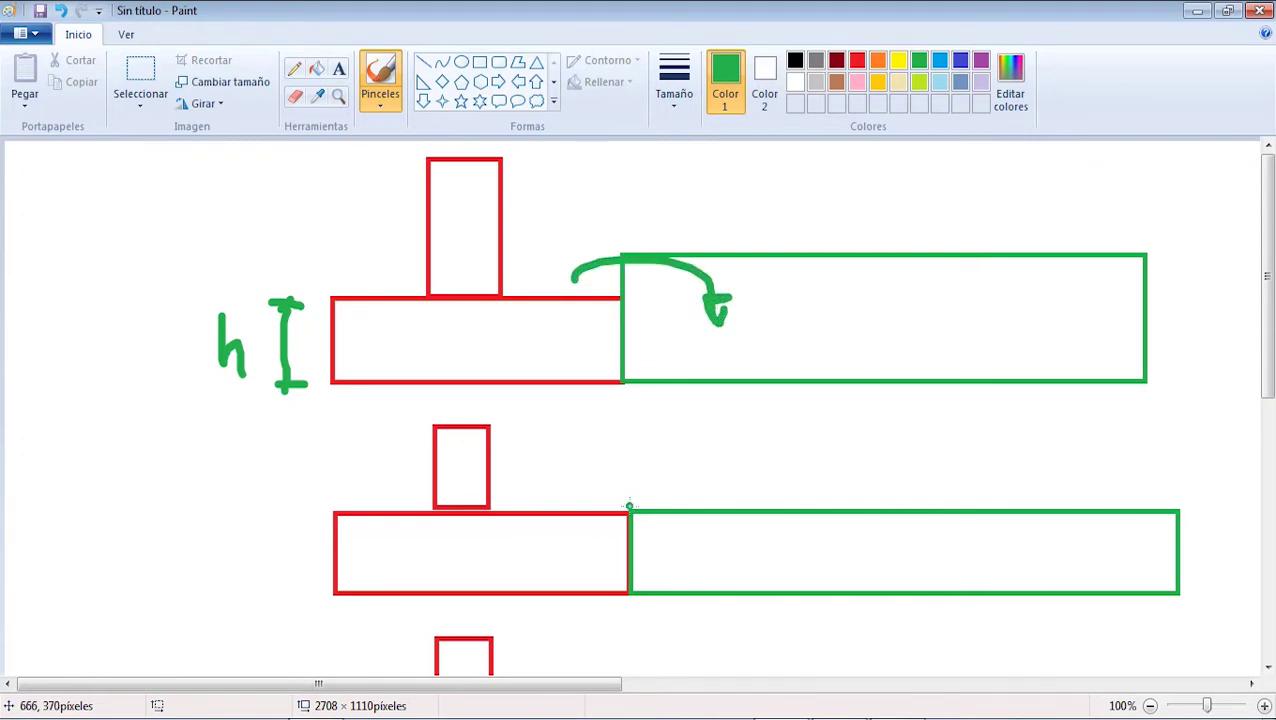
- Brush a green X over the upper edge of the first footing's beam to mark that case as rejected
drag(746, 202, 678, 248)
drag(718, 226, 810, 256)
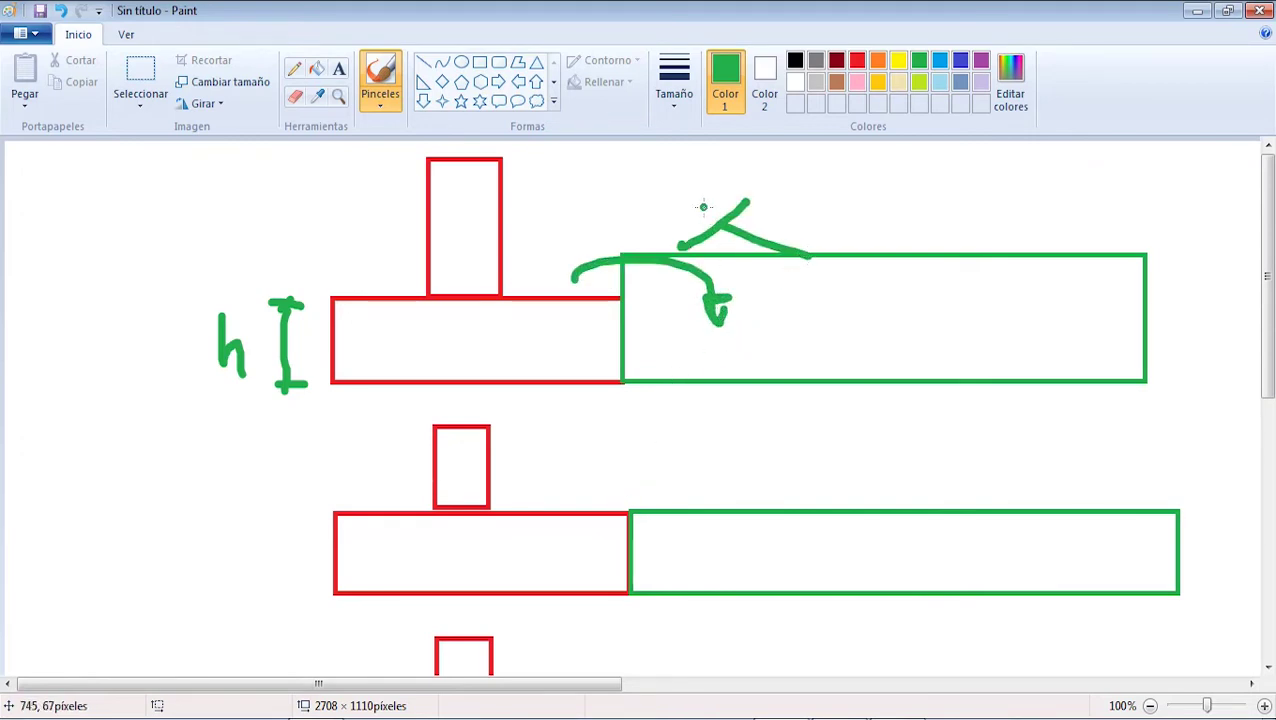
drag(698, 202, 741, 232)
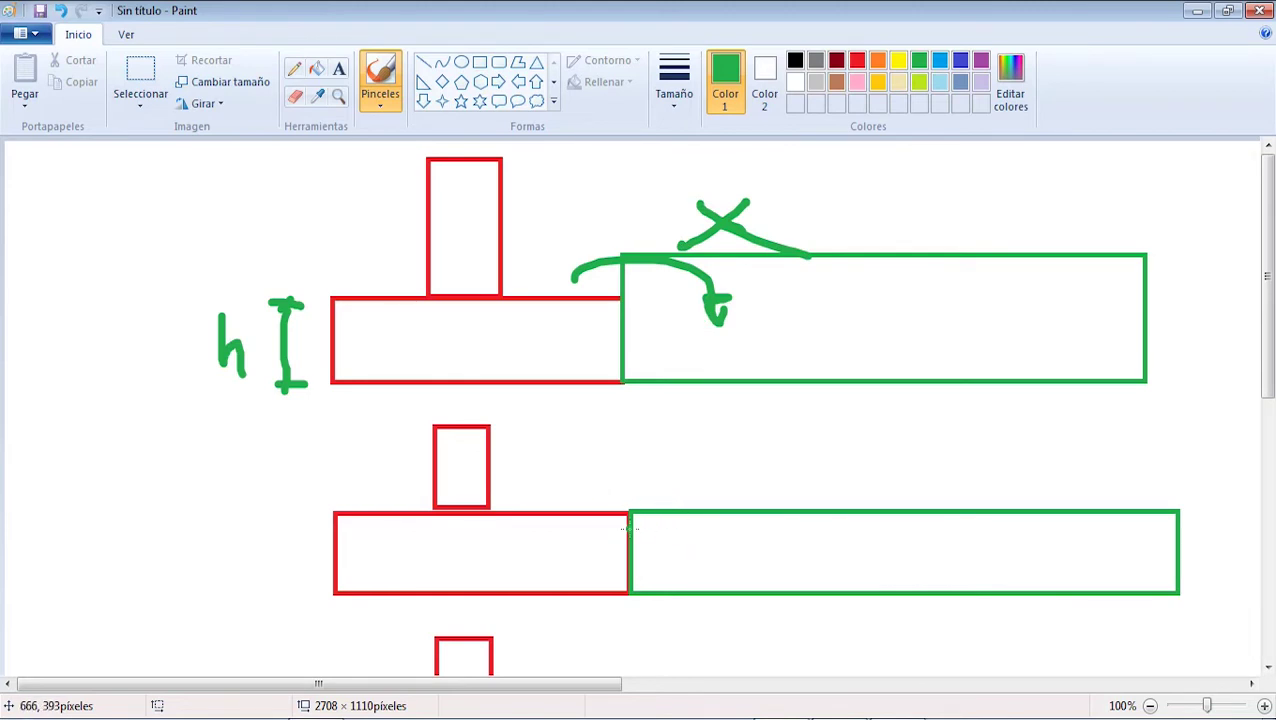
- On the third footing, brush a downward arrow beside the column and a curved arrow from the footing into its beam
scroll(497, 492, down, 3)
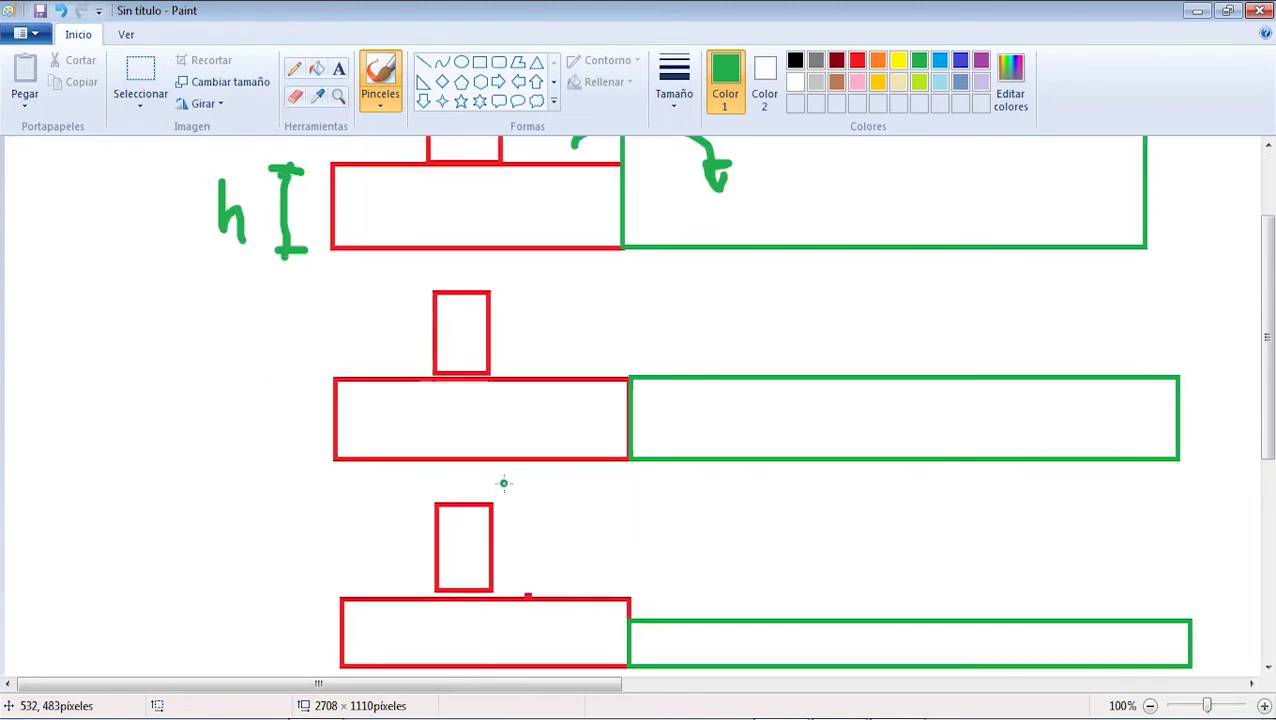
mouse_move(506, 568)
mouse_down()
mouse_move(503, 613)
mouse_move(521, 625)
mouse_up()
drag(590, 606, 675, 632)
scroll(655, 500, up, 3)
scroll(644, 468, down, 3)
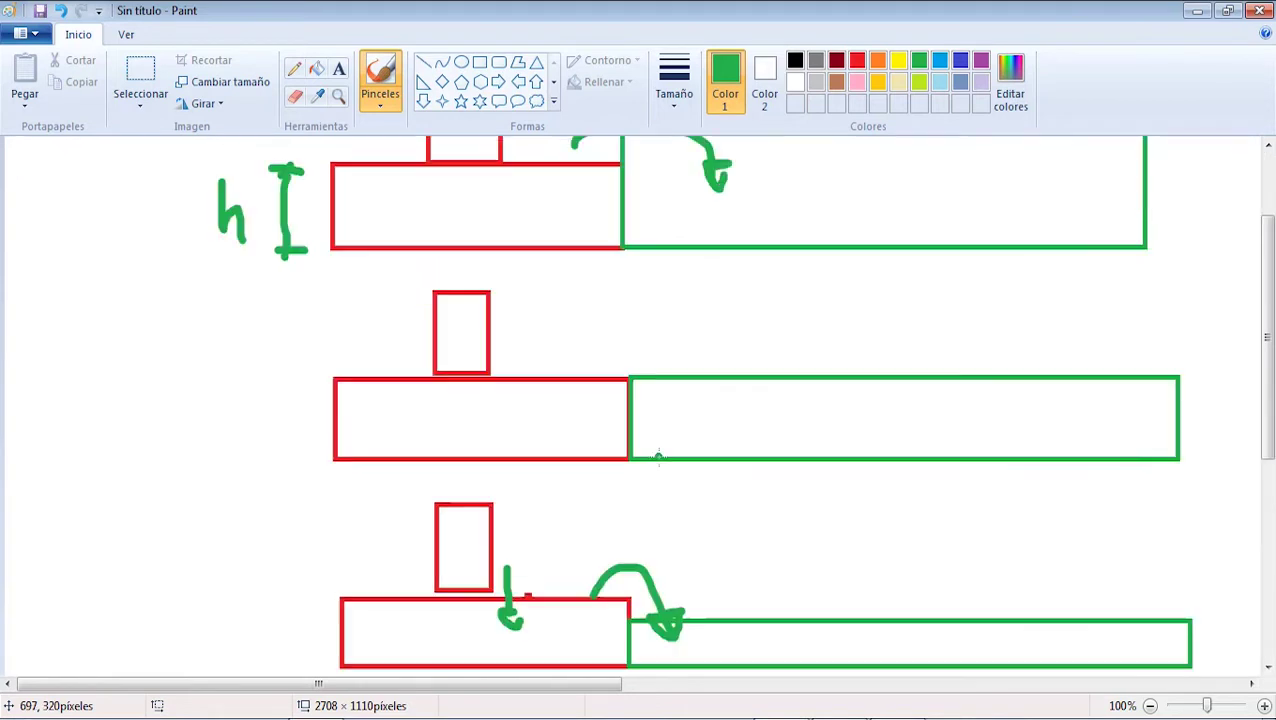
scroll(670, 345, up, 3)
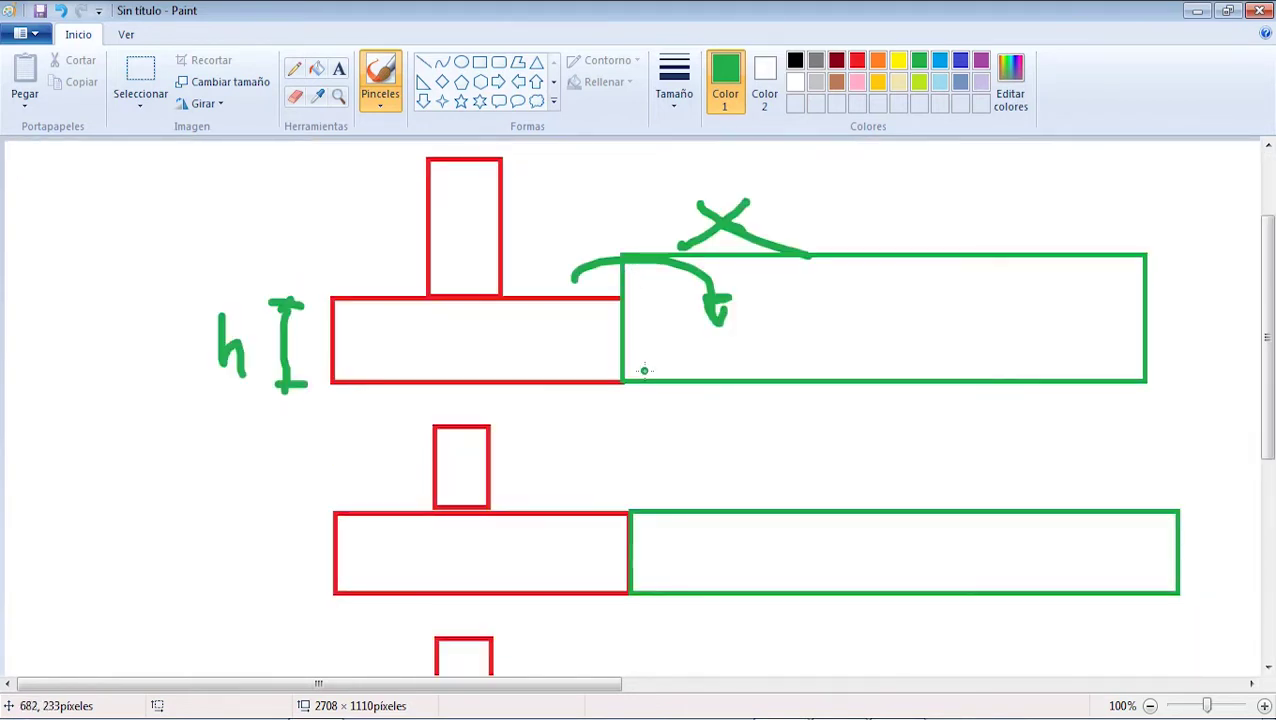
scroll(644, 367, down, 6)
scroll(641, 430, up, 6)
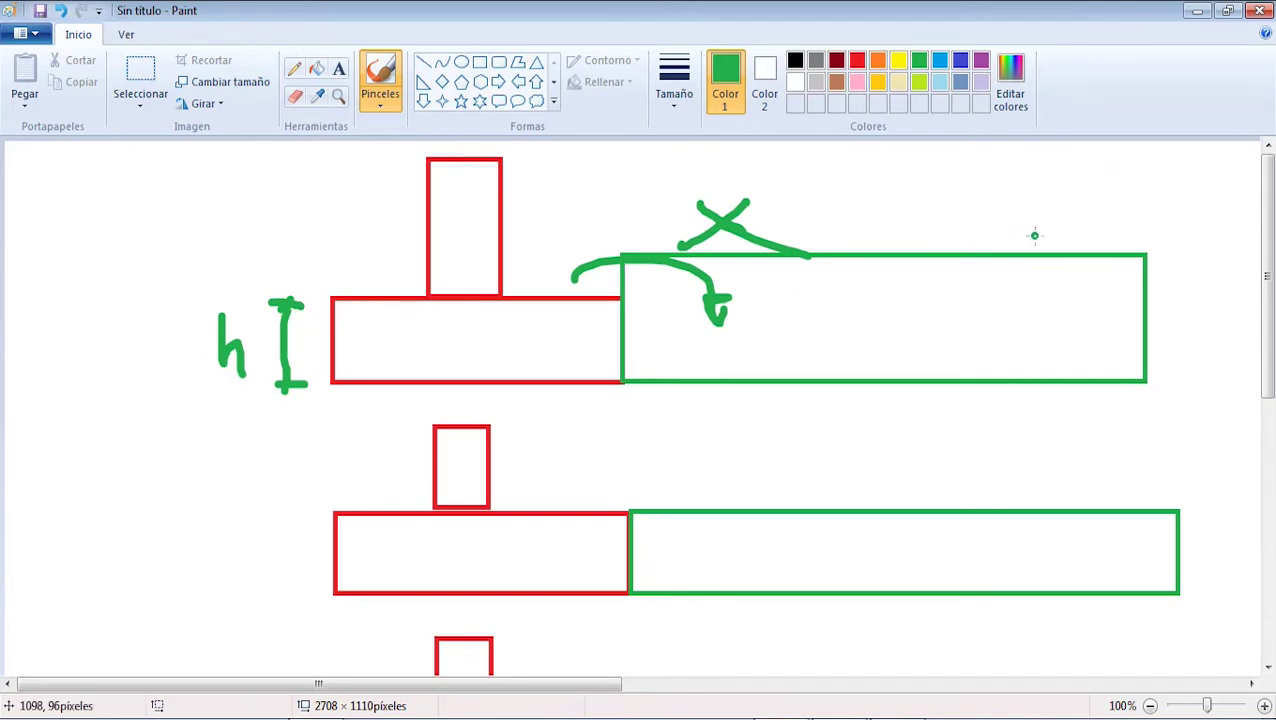
scroll(950, 300, down, 3)
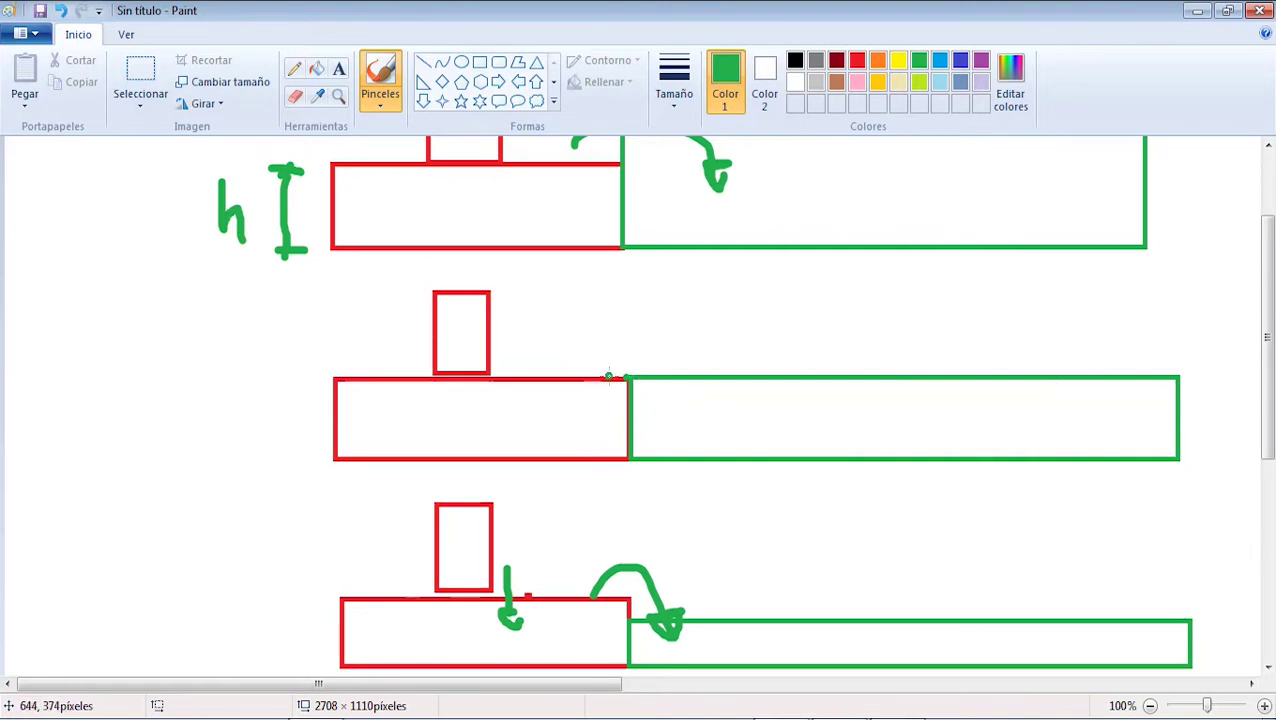
- Brush green strokes across the footing-to-beam joints of the first and third footings, ending with two parallel lines on the third
scroll(614, 374, up, 3)
drag(690, 283, 568, 283)
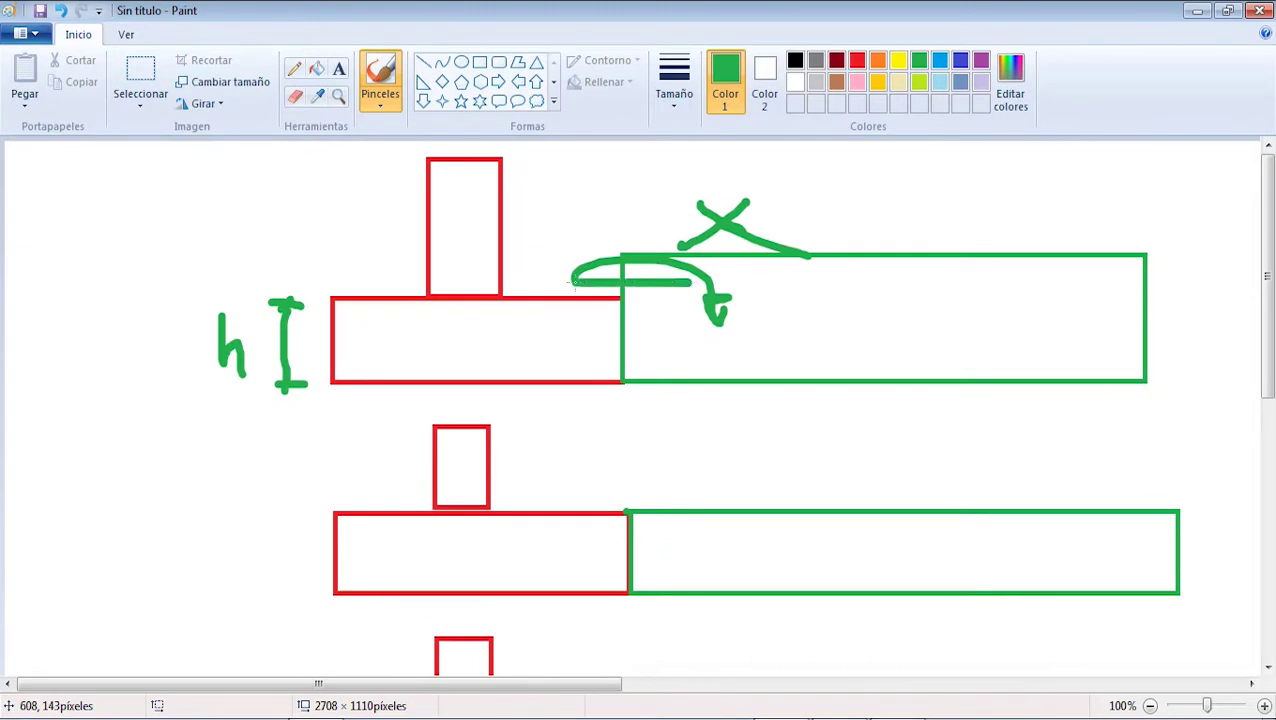
drag(648, 277, 580, 321)
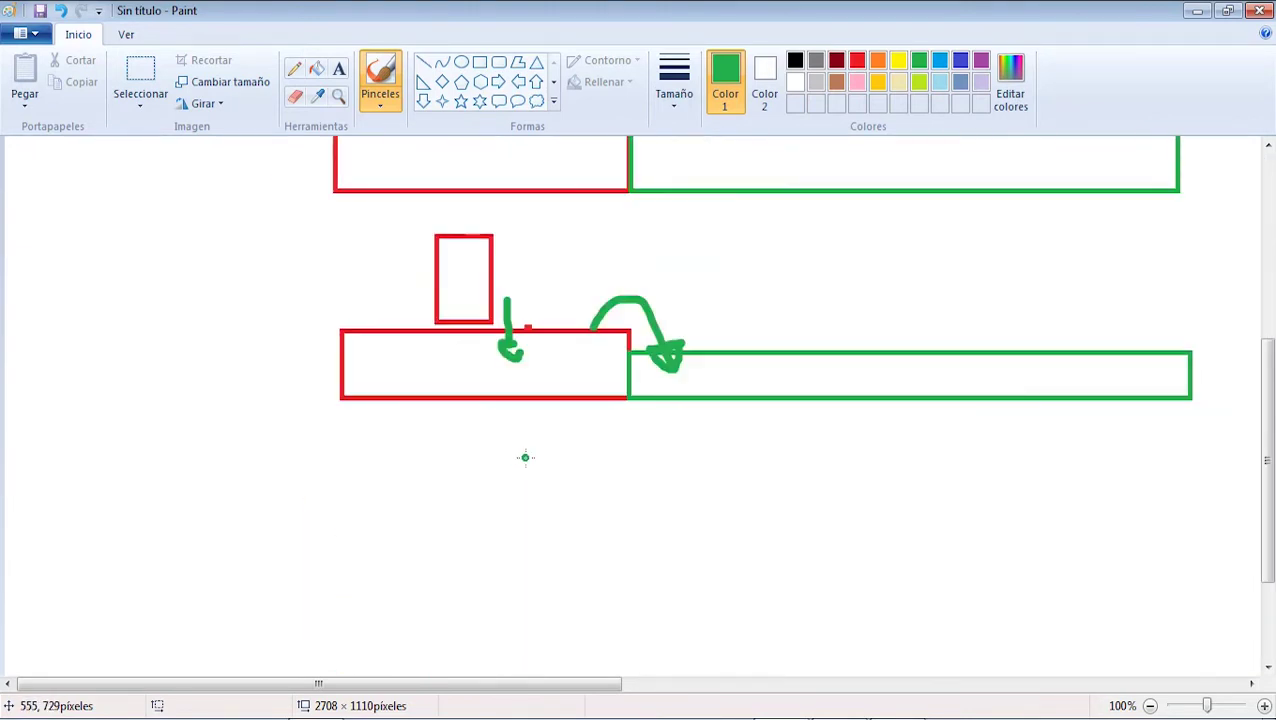
scroll(575, 448, up, 3)
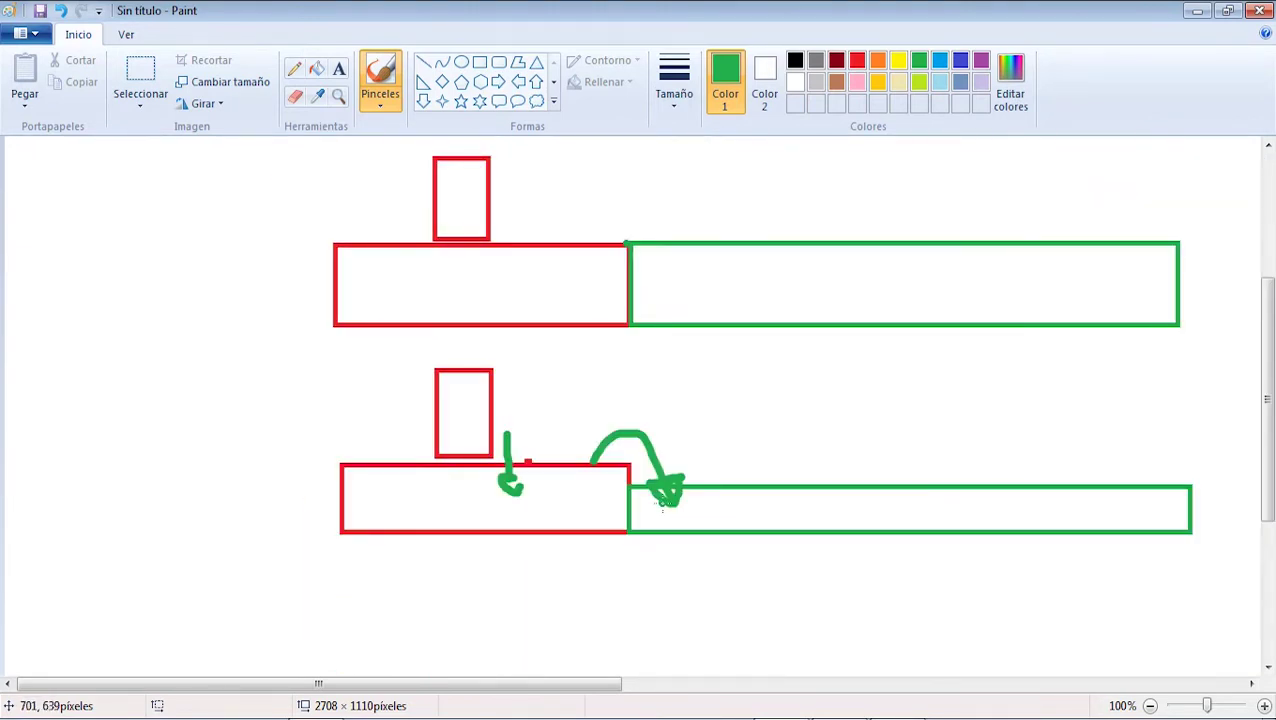
mouse_move(662, 497)
mouse_down()
mouse_move(580, 497)
mouse_move(612, 518)
mouse_move(588, 518)
mouse_up()
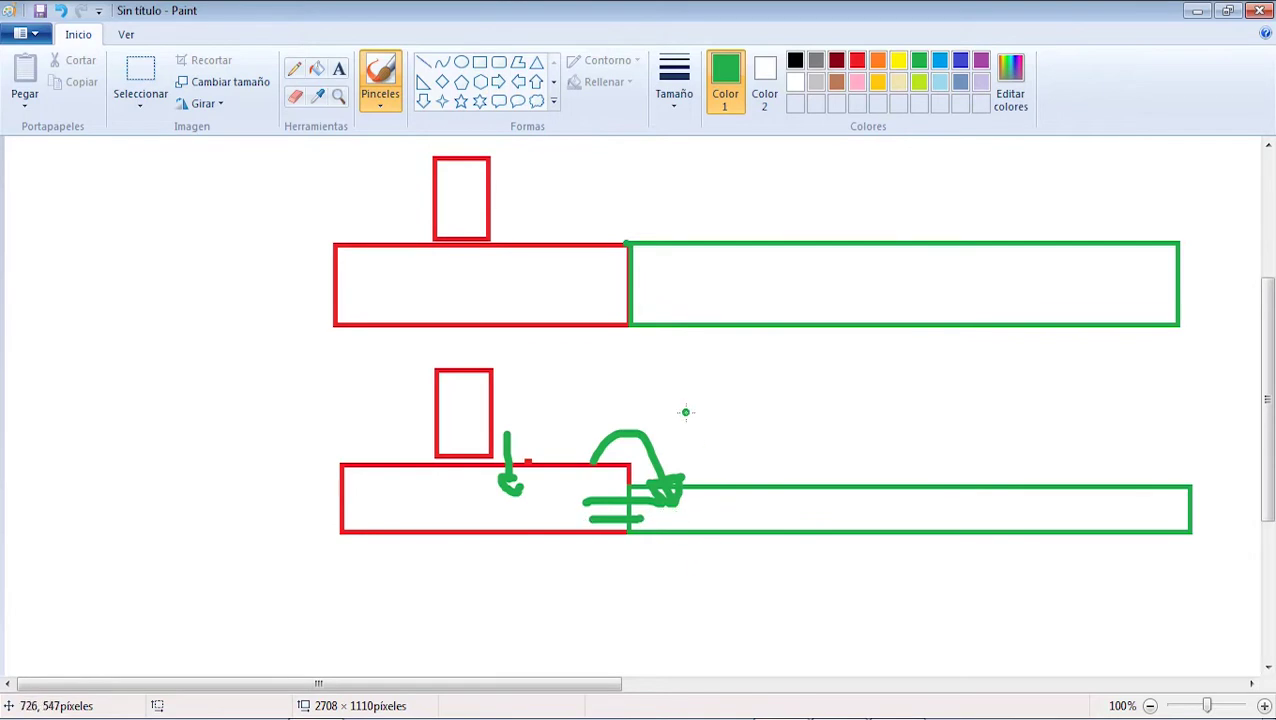
- Brush green check marks beside the second and third footings
scroll(686, 412, up, 6)
scroll(689, 501, down, 3)
drag(216, 430, 313, 360)
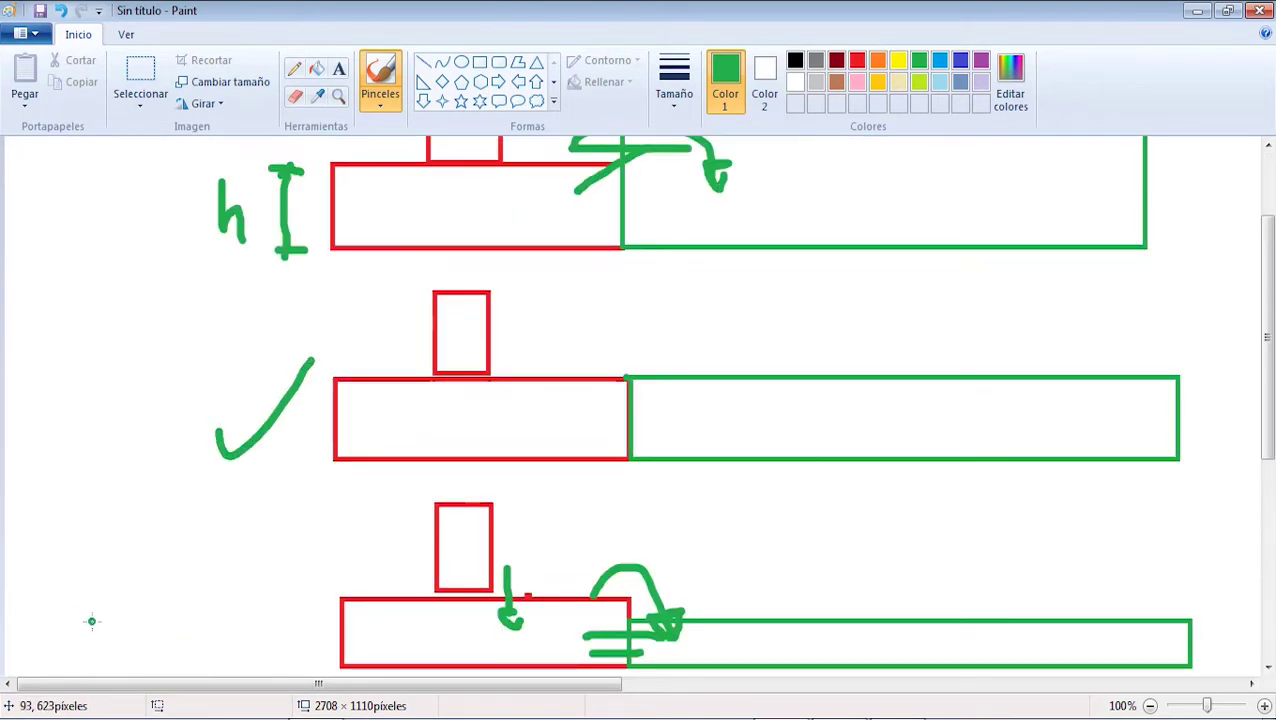
scroll(360, 548, down, 3)
drag(256, 530, 343, 455)
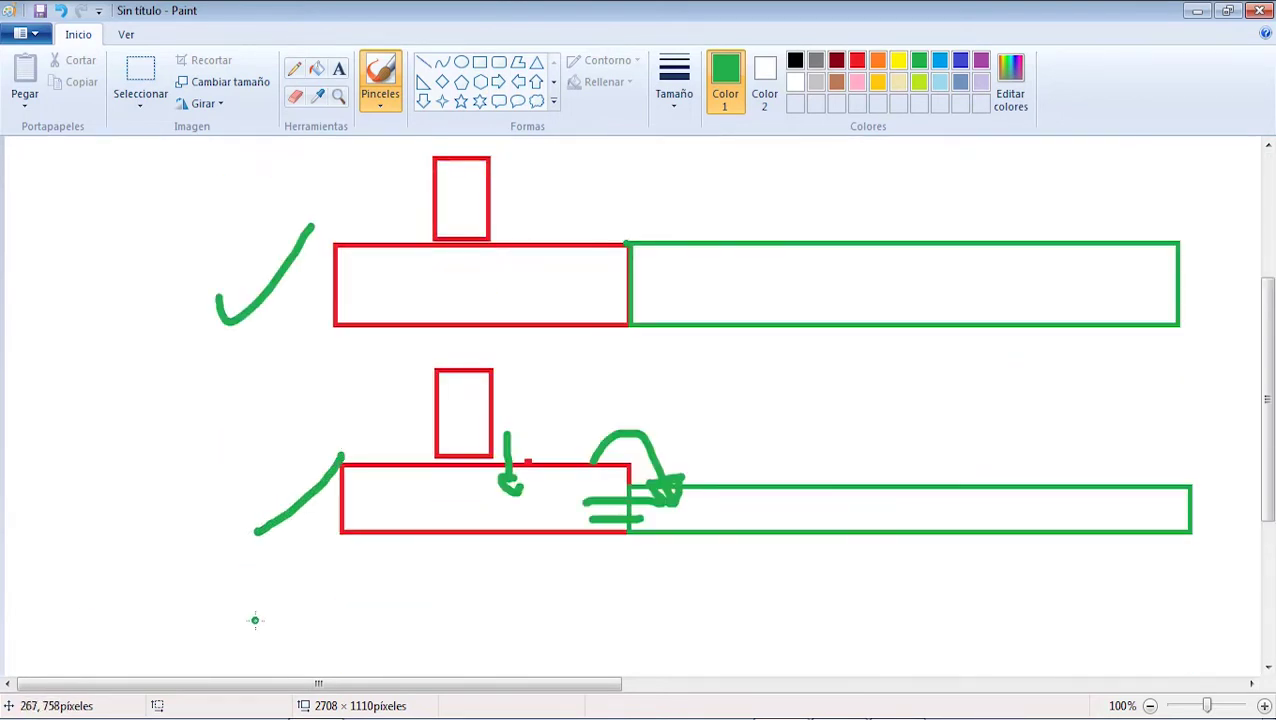
drag(266, 482, 257, 522)
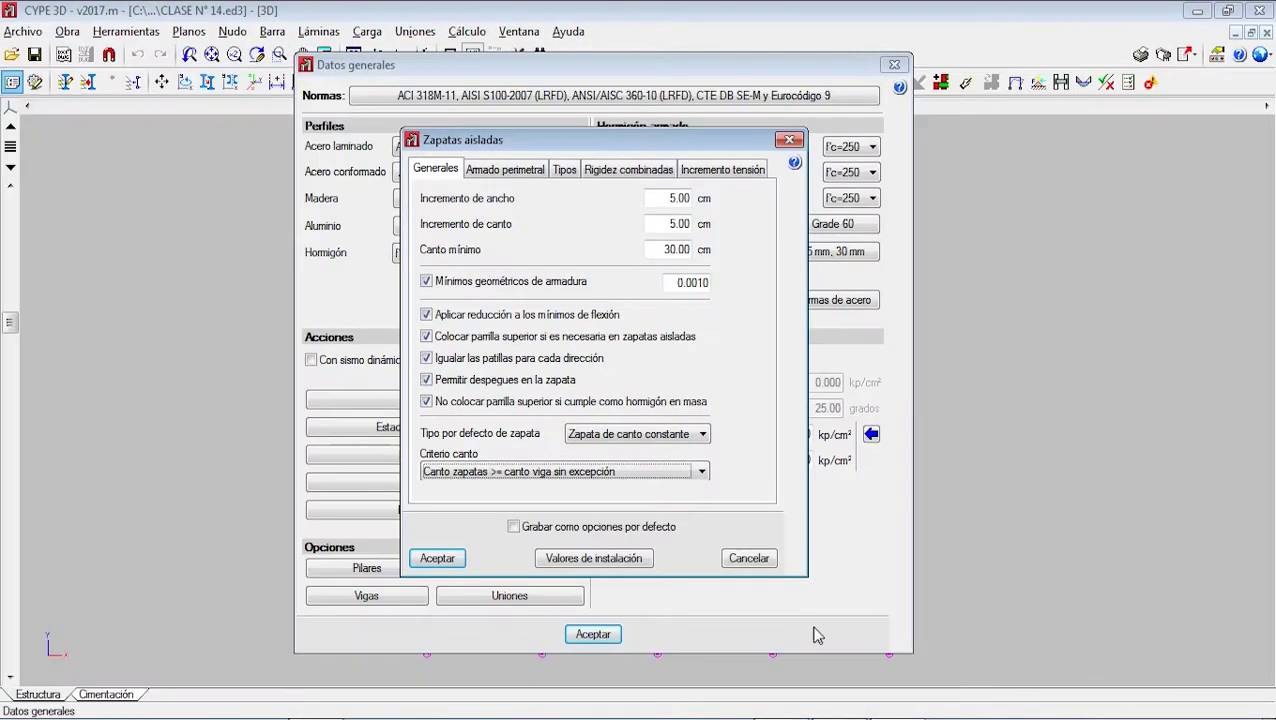
- In CYPE 3D, choose "Canto zapatas >= canto viga sin excepción" as the footing depth criterion
click(653, 472)
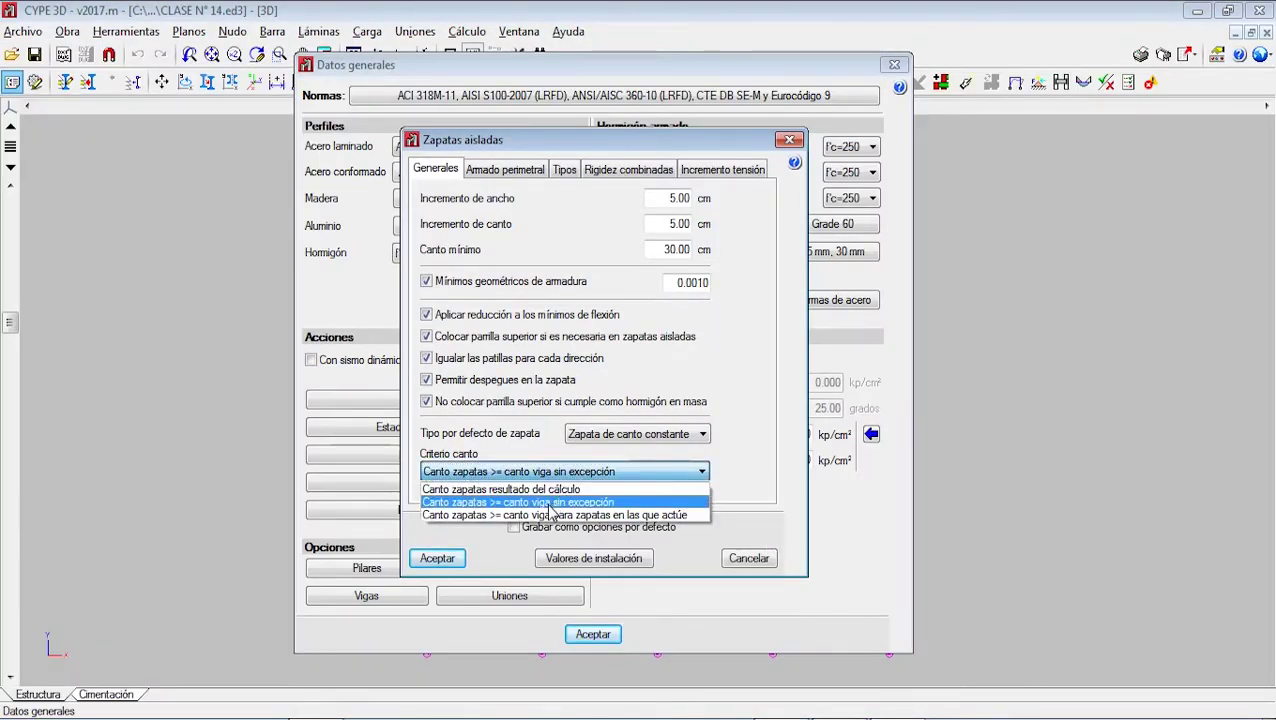
click(549, 504)
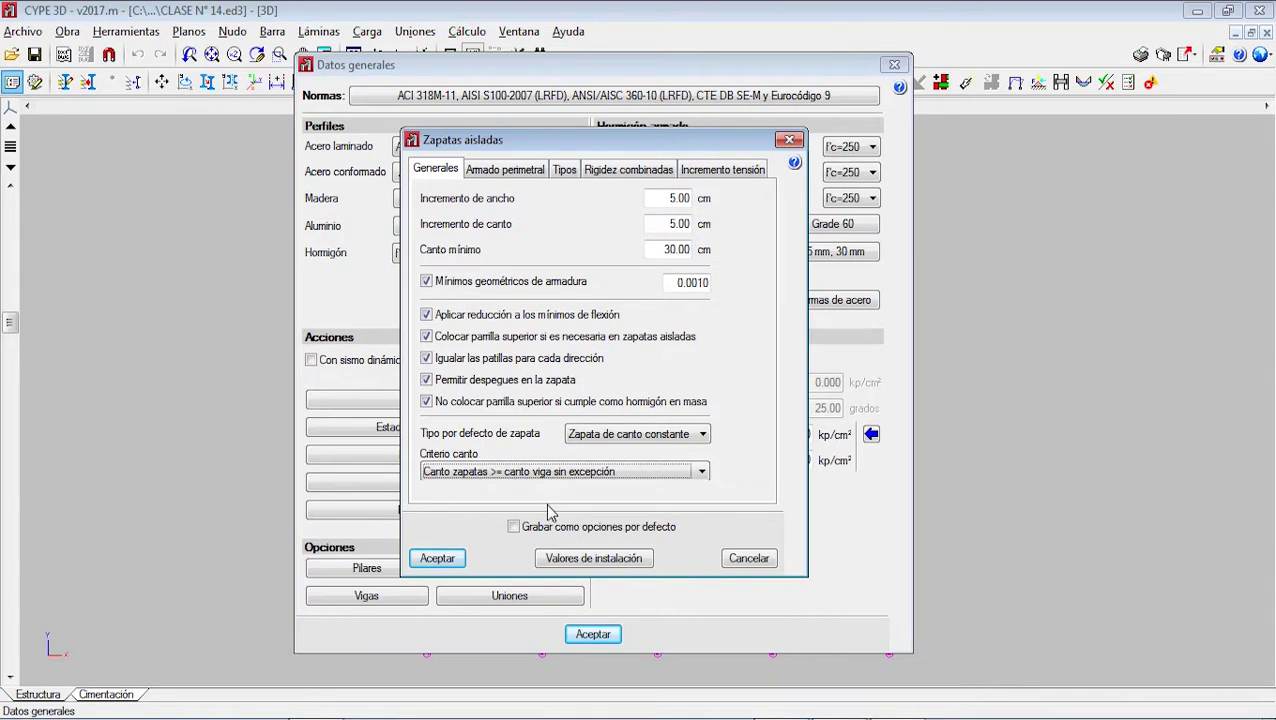
click(549, 474)
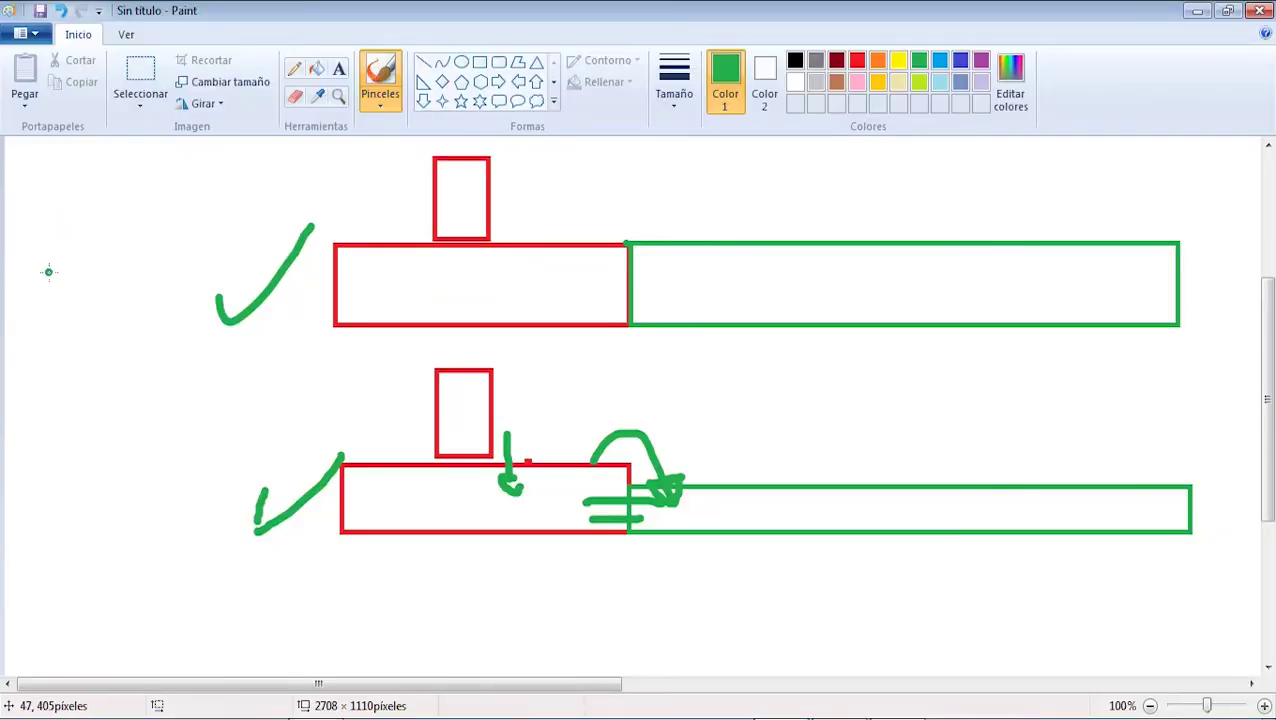
- In Paint, handwrite 25 above 22 beside the check marks, group them with a brace labelled "R.C", and underline the numbers
drag(44, 280, 100, 328)
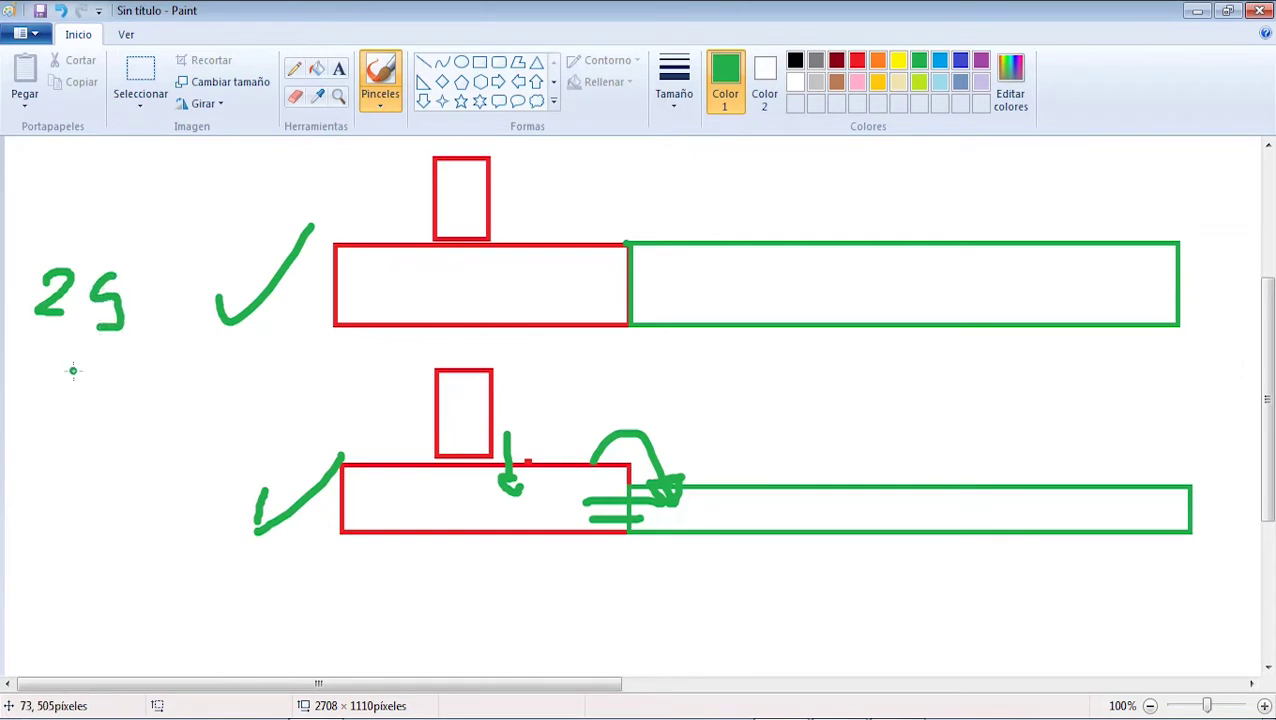
mouse_move(48, 368)
mouse_down()
mouse_move(68, 372)
mouse_move(80, 404)
mouse_move(124, 402)
mouse_up()
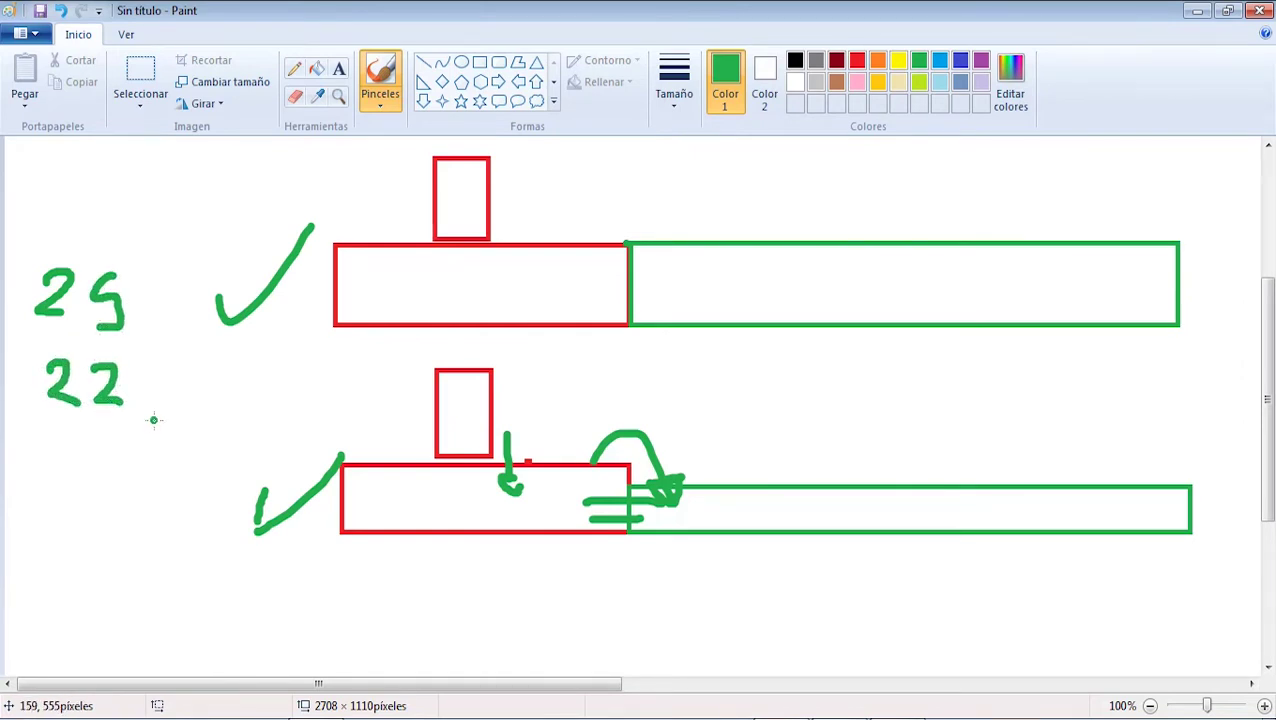
mouse_move(147, 250)
mouse_down()
mouse_move(166, 368)
mouse_move(148, 434)
mouse_up()
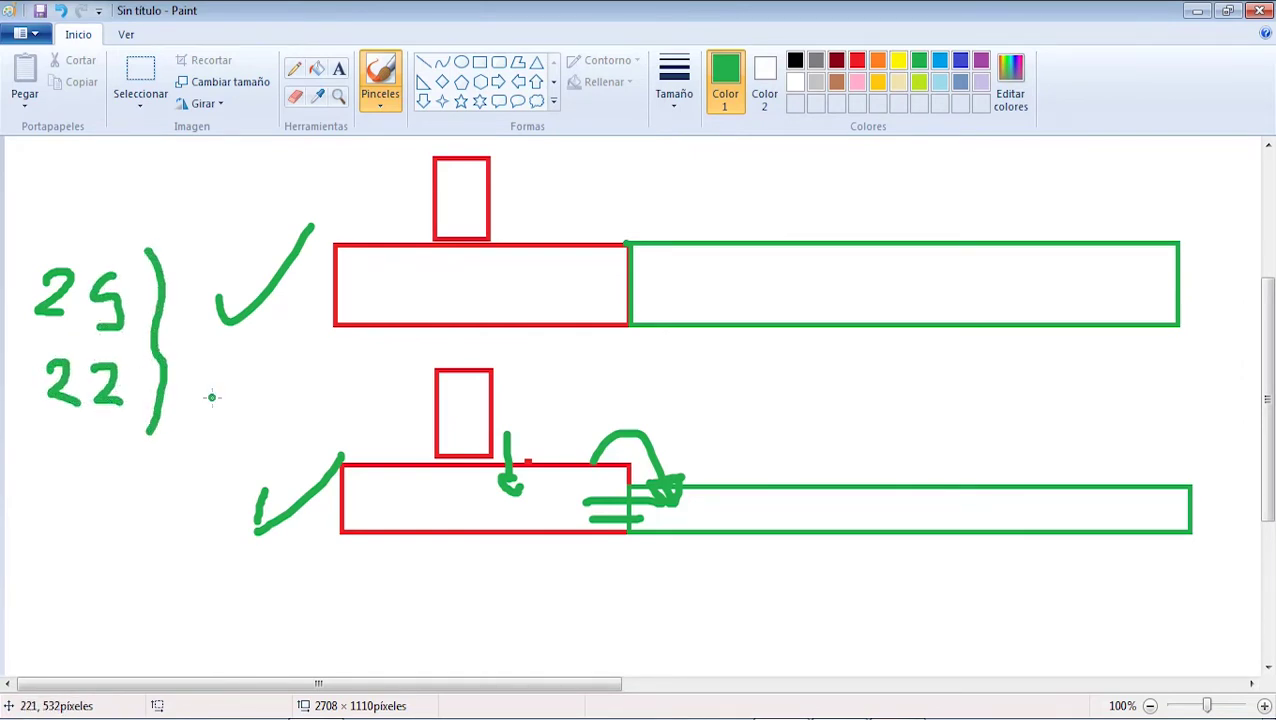
drag(213, 358, 213, 416)
mouse_move(214, 366)
mouse_down()
mouse_move(234, 372)
mouse_move(241, 412)
mouse_up()
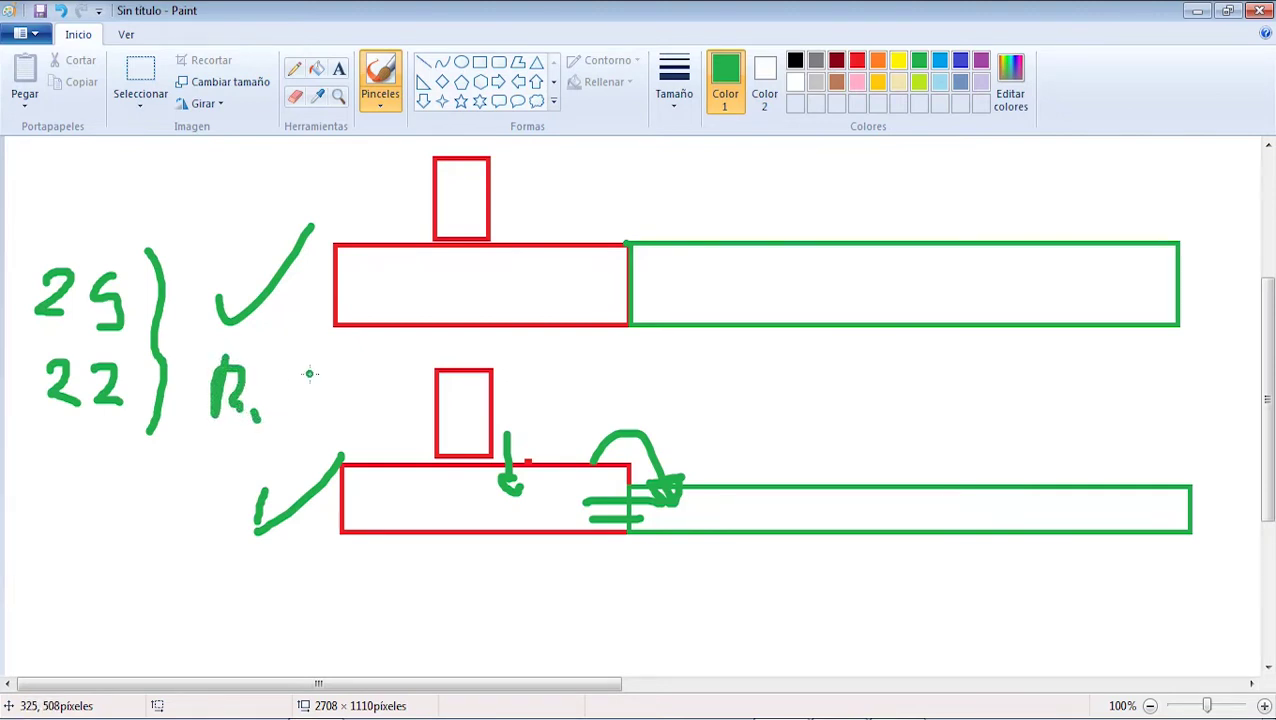
mouse_move(309, 373)
mouse_down()
mouse_move(298, 432)
mouse_move(251, 421)
mouse_up()
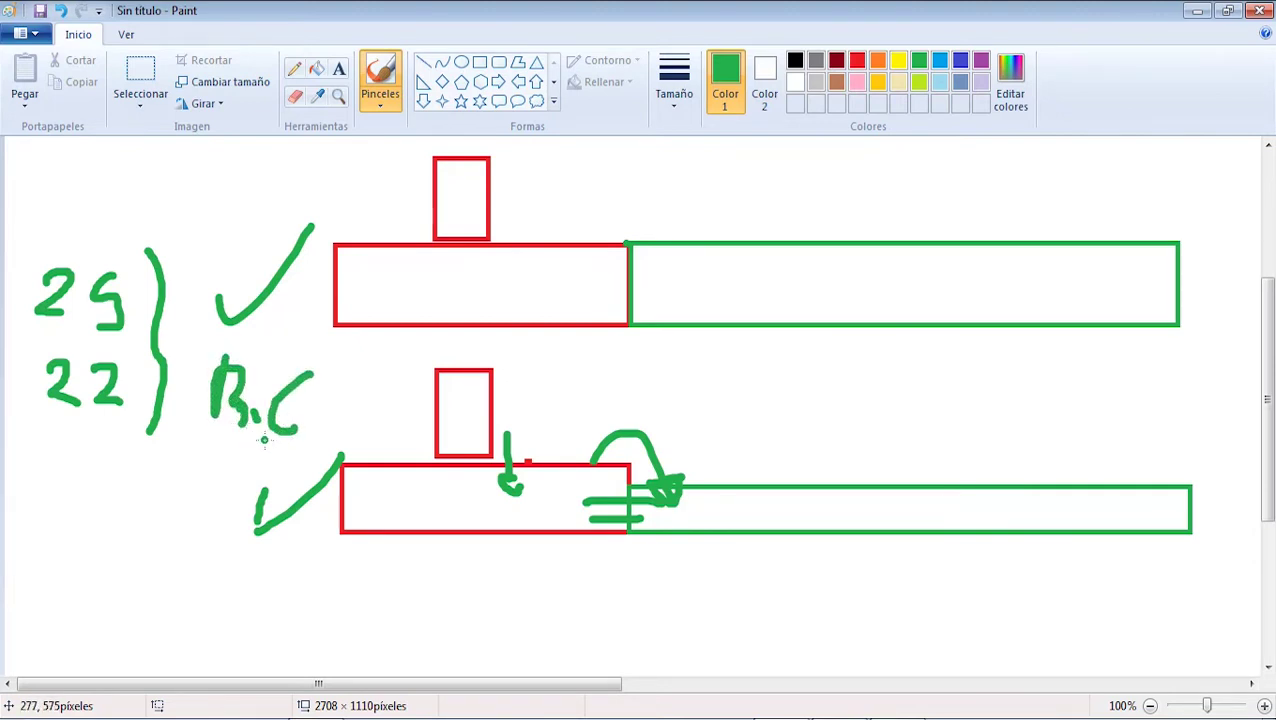
drag(24, 445, 164, 457)
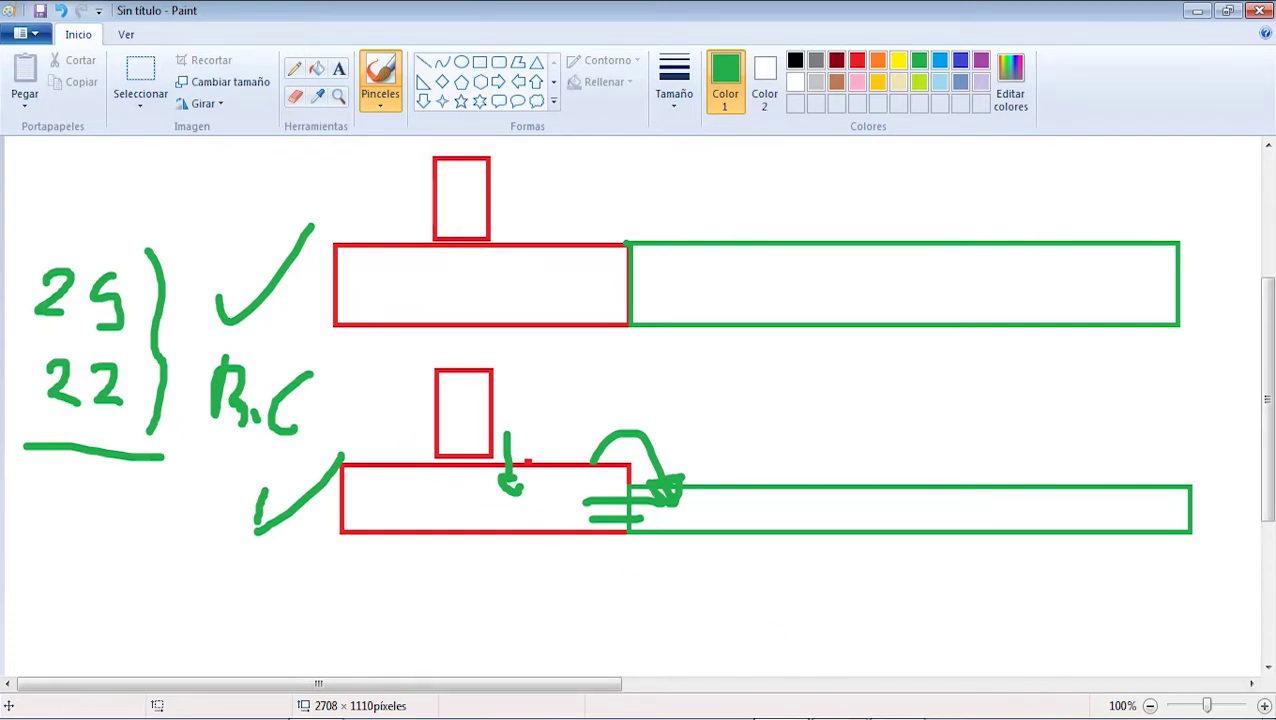
- Back in CYPE 3D, enable saving the isolated footing settings as default options
click(700, 718)
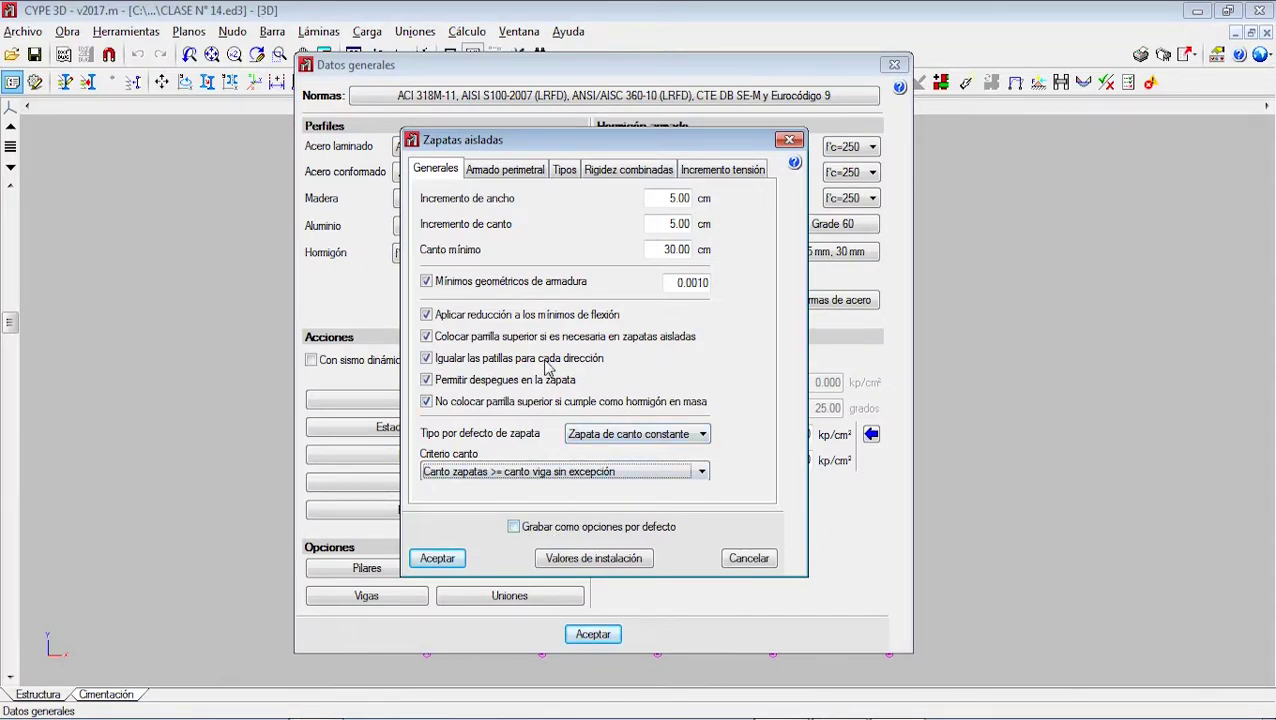
click(519, 533)
click(519, 537)
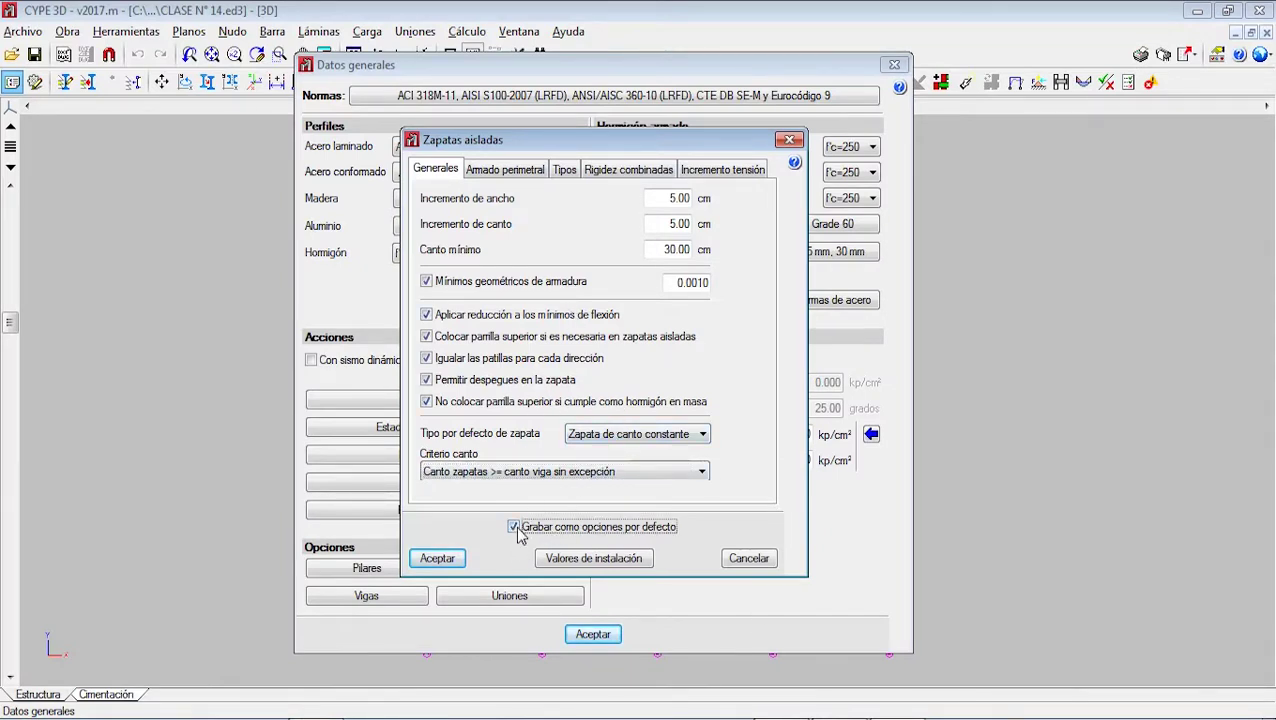
- Open the Armado perimetral settings in CYPE 3D, and brush vertical strokes inside both ends of the first footing in Paint
click(492, 176)
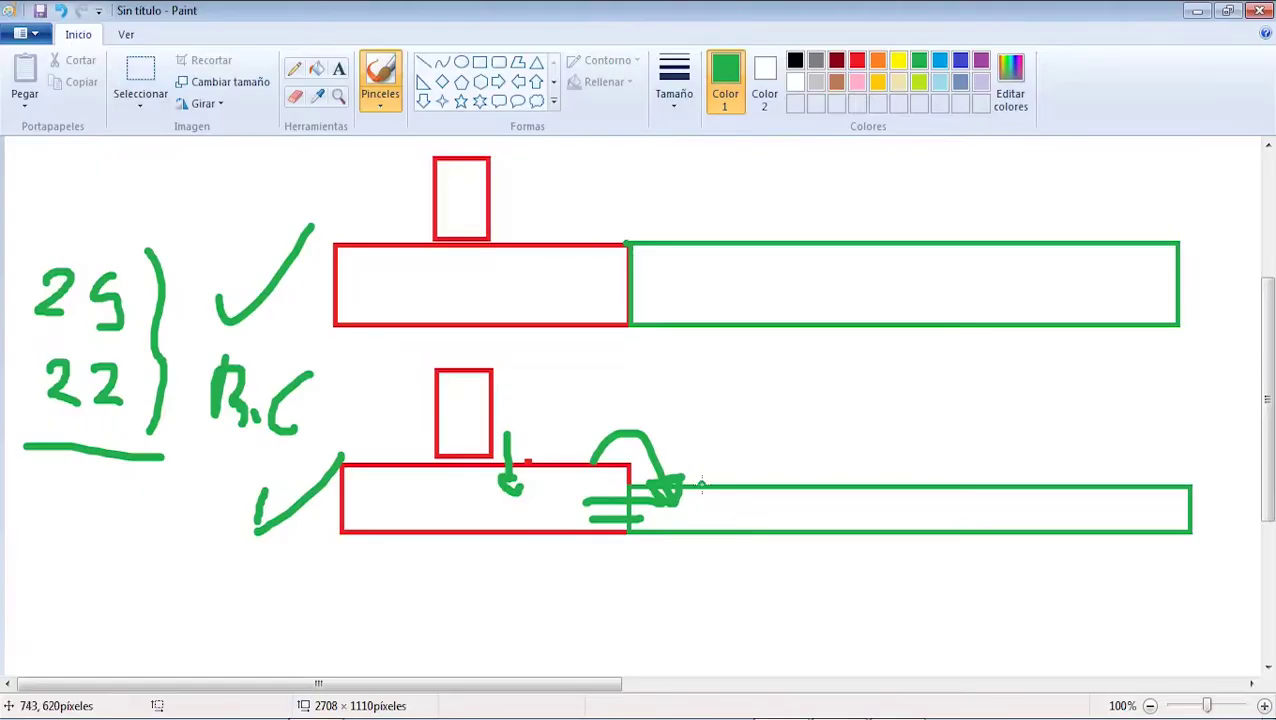
scroll(530, 330, up, 3)
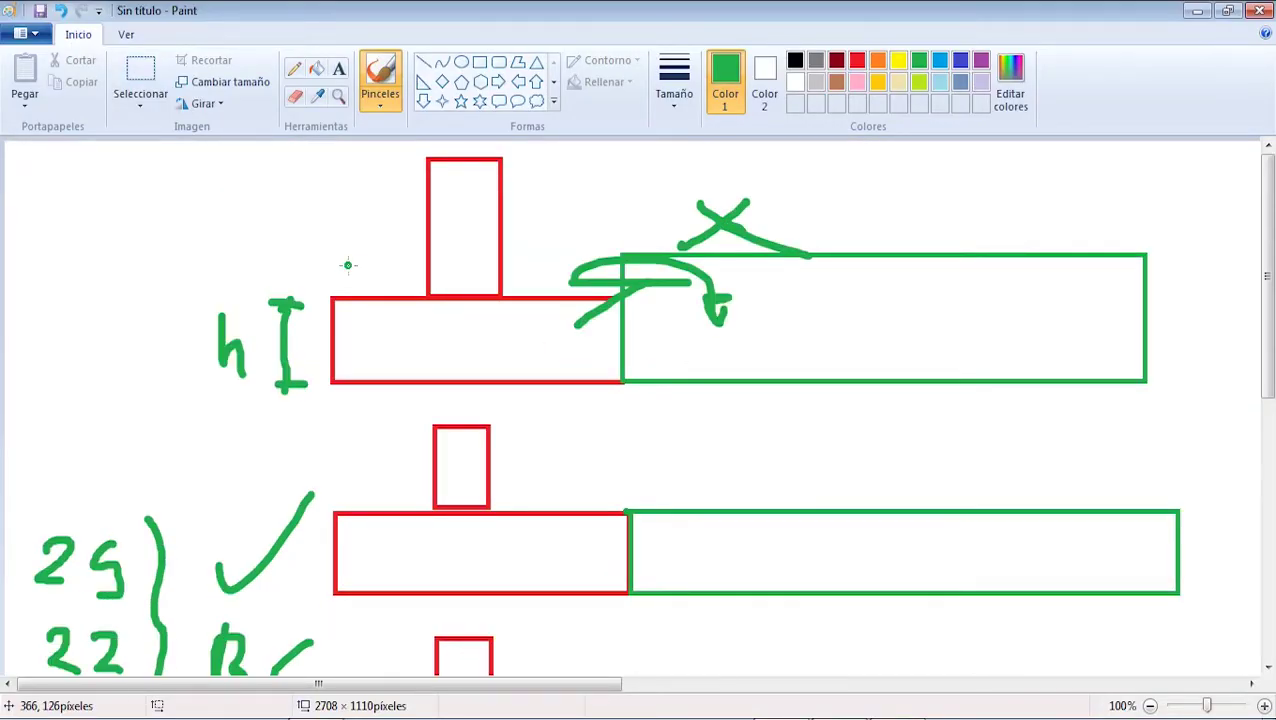
drag(341, 314, 345, 375)
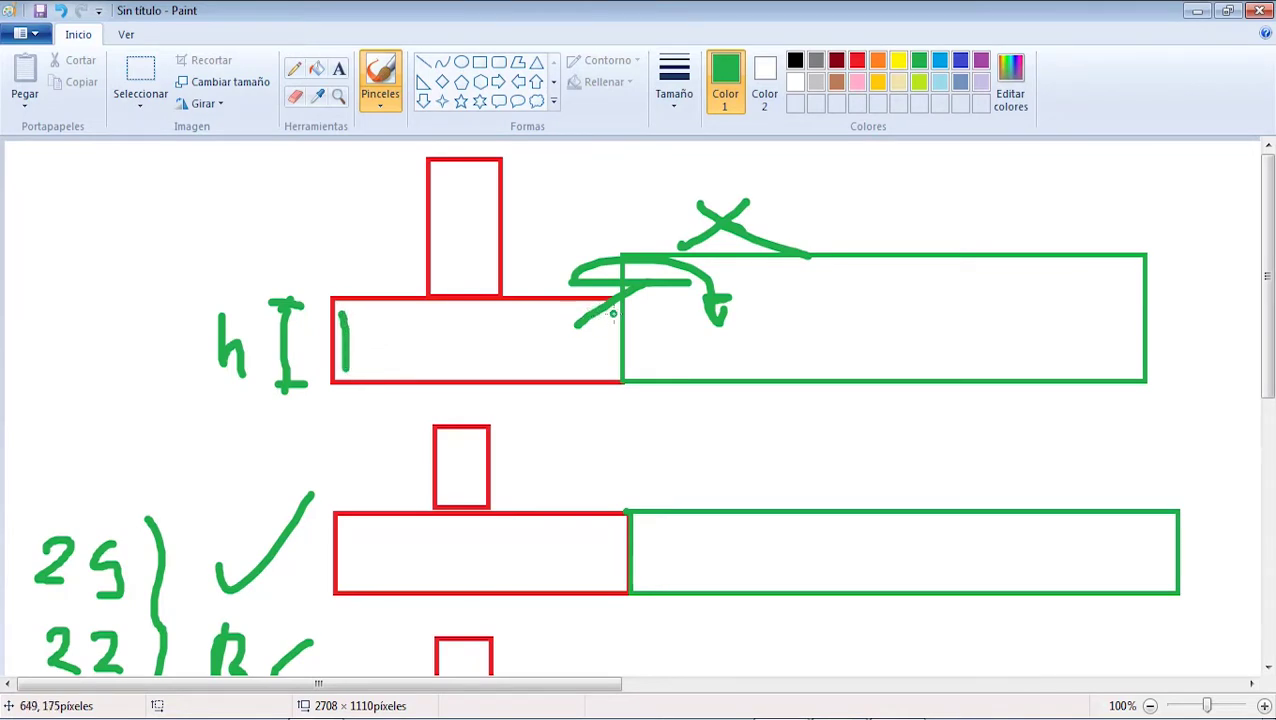
drag(611, 310, 609, 372)
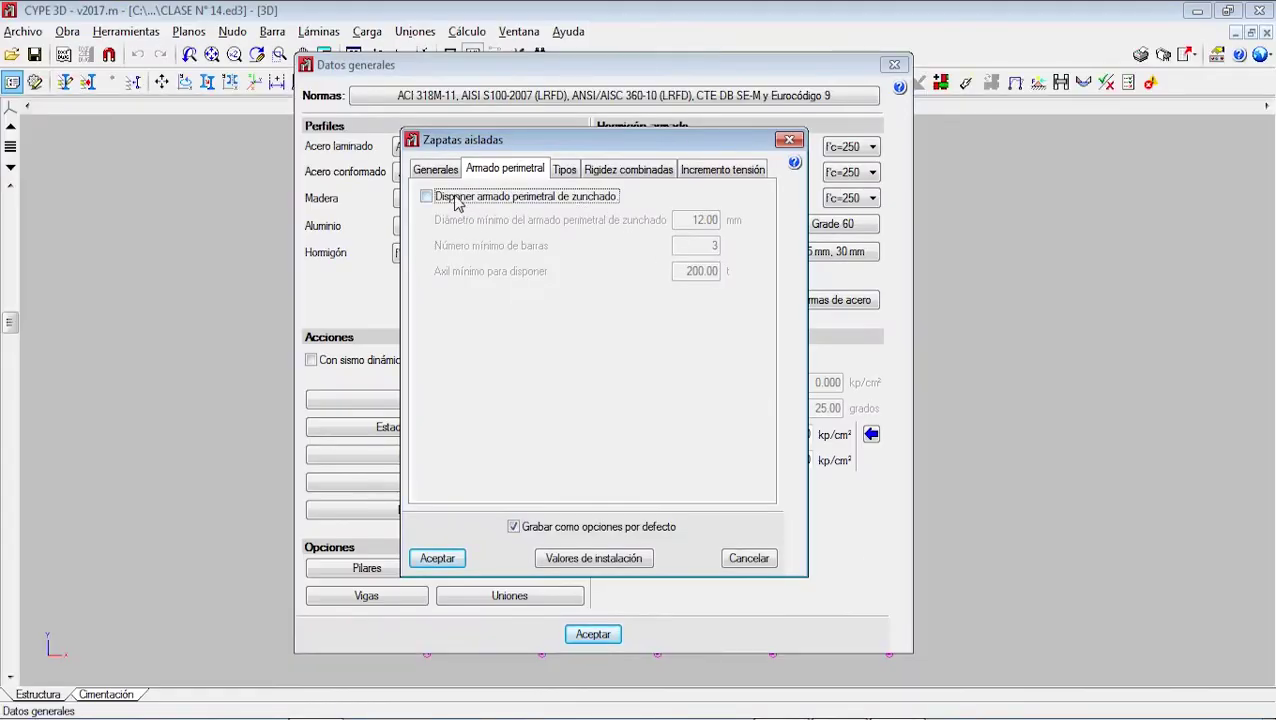
- In CYPE 3D, enable perimeter hoop reinforcement to examine its minimum diameter, bar count and axial load settings, and disable it again
click(455, 198)
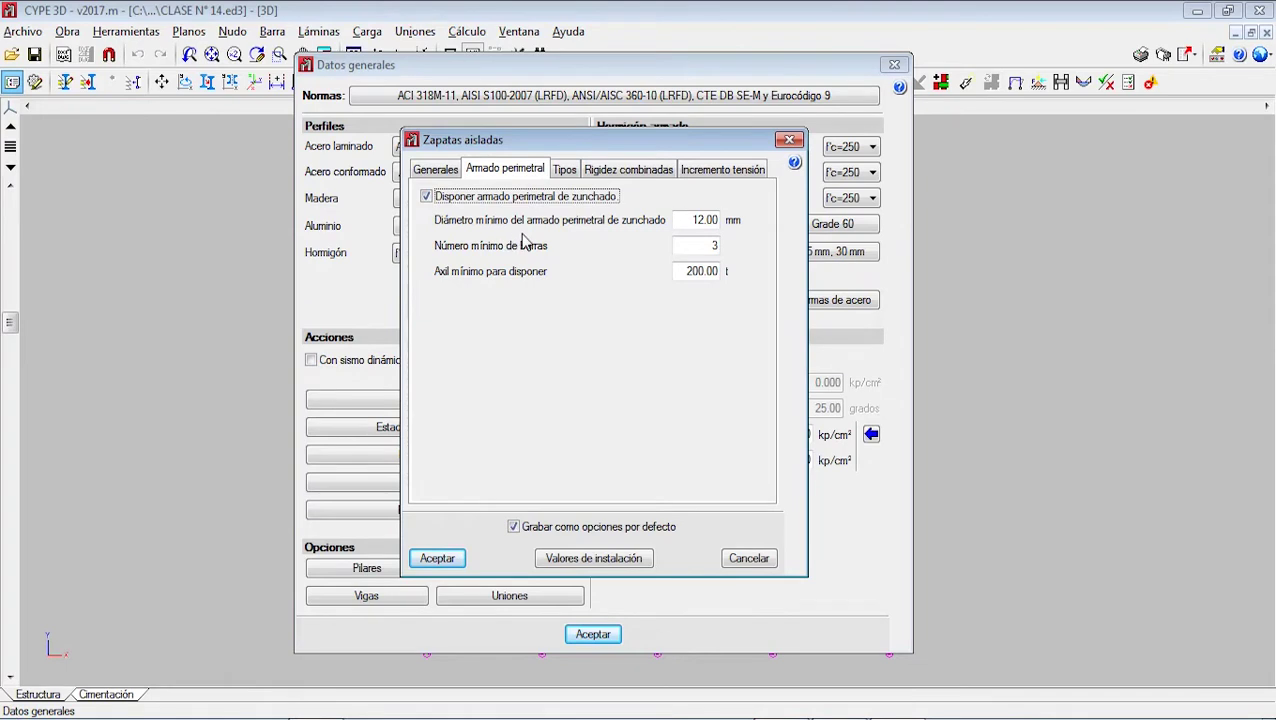
mouse_move(617, 230)
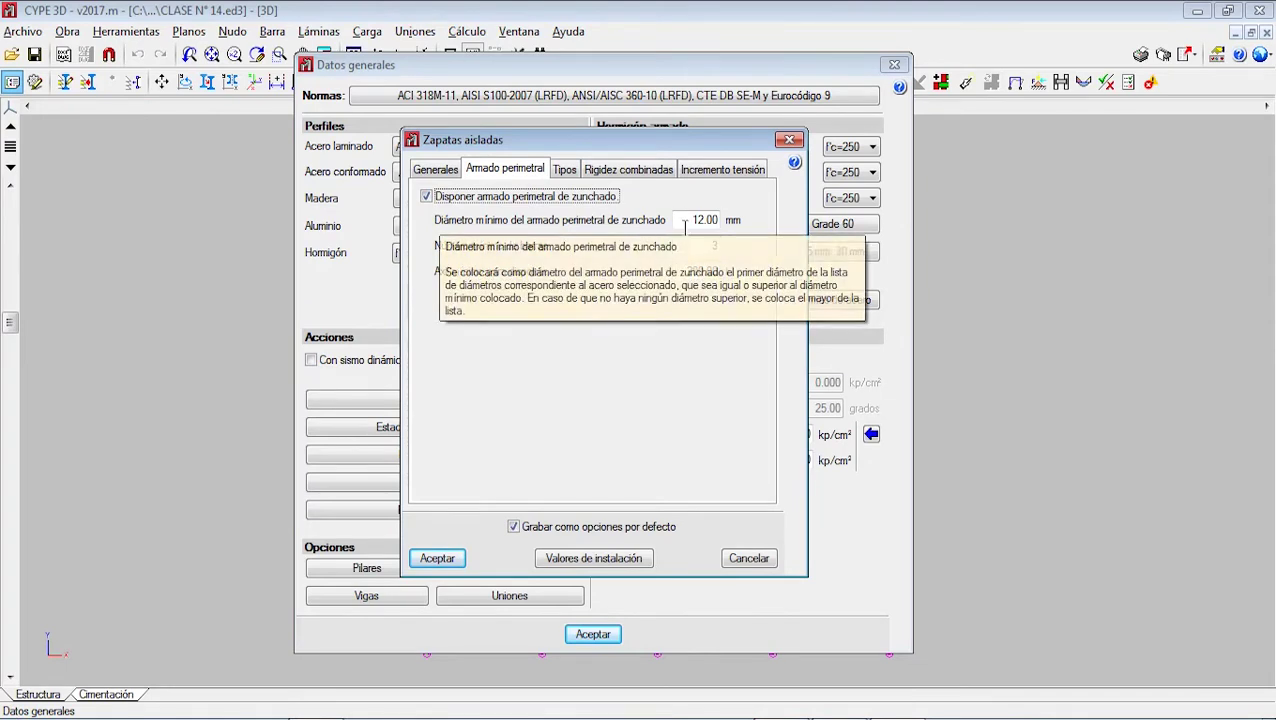
click(704, 220)
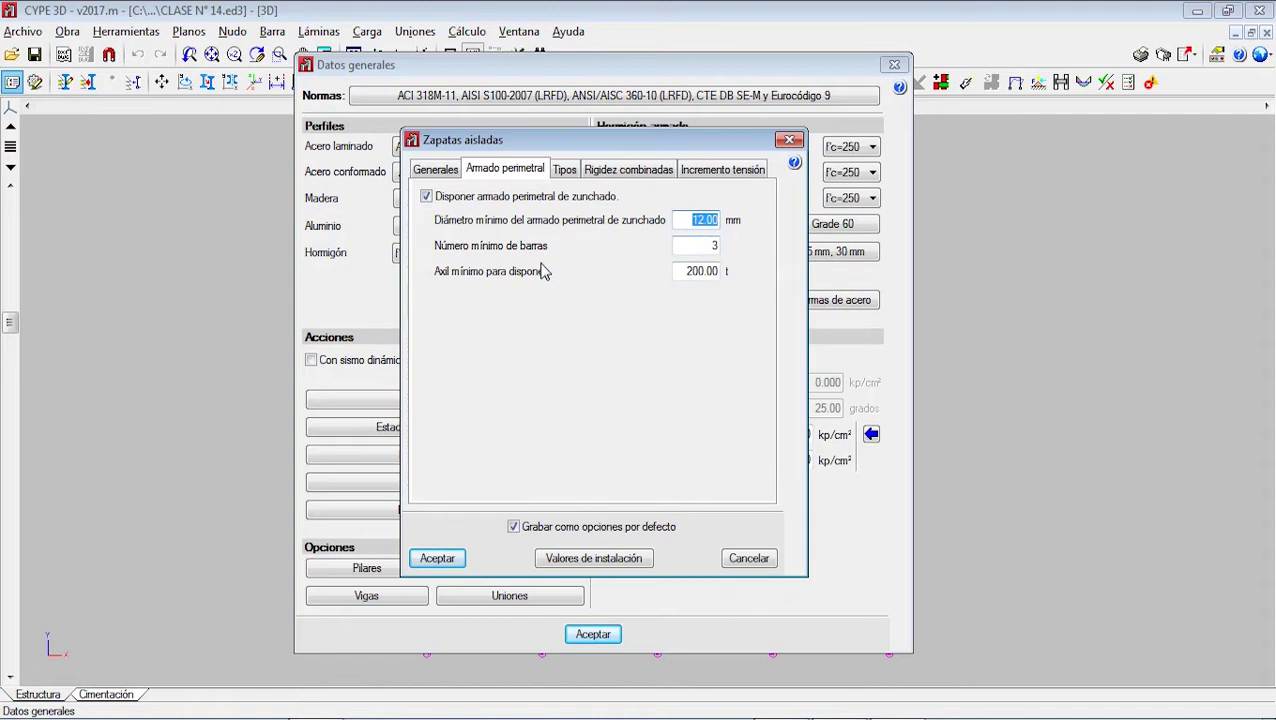
click(705, 246)
click(686, 270)
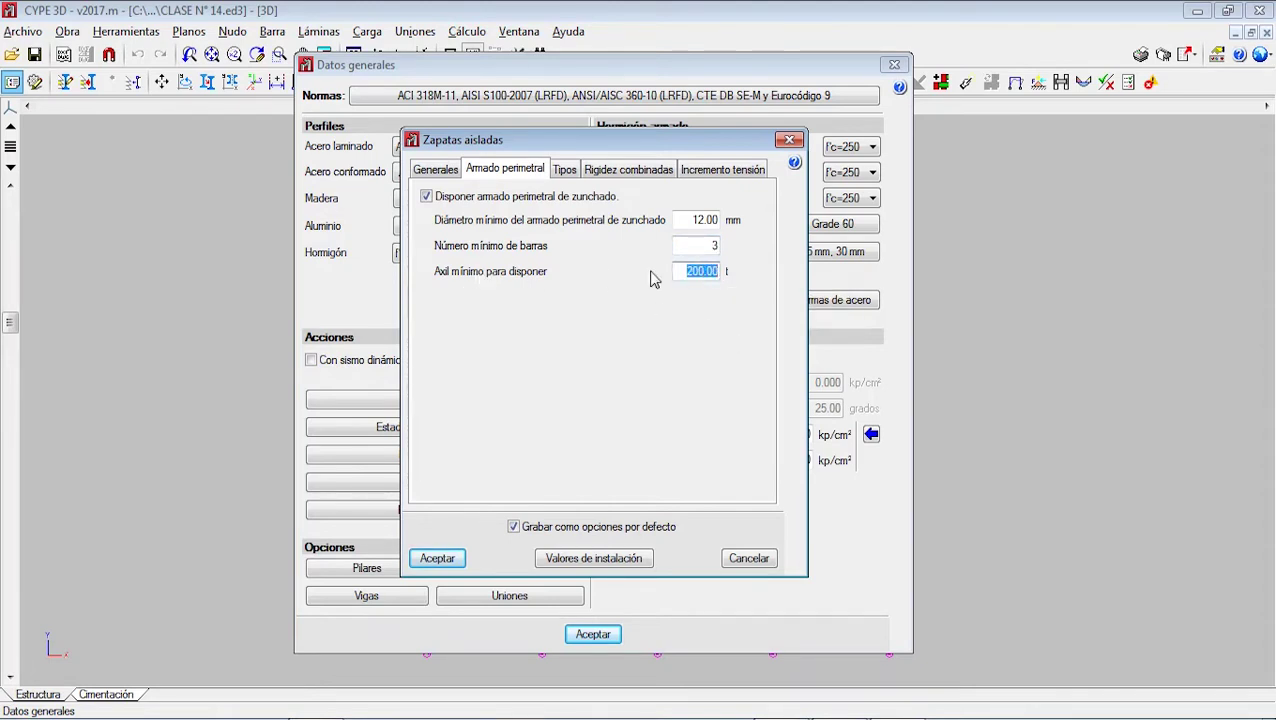
drag(700, 270, 726, 271)
click(445, 200)
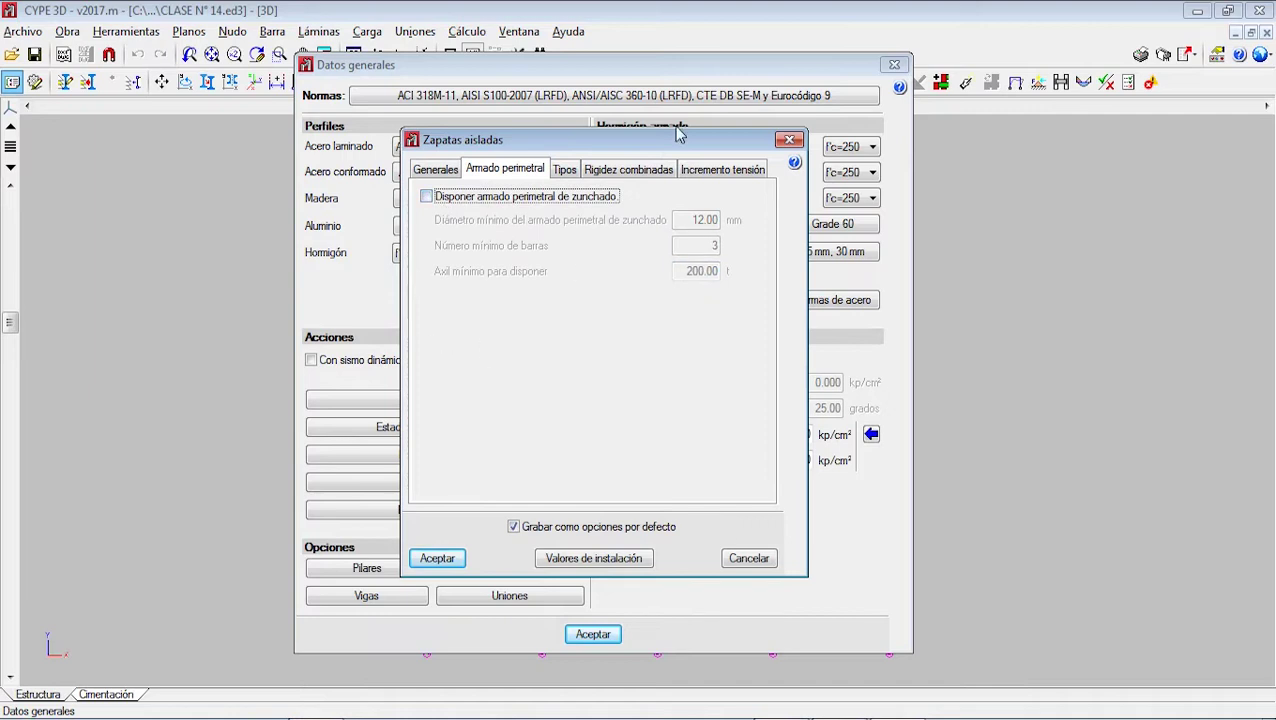
- Open the Tipos settings for isolated footings, and toggle equal reinforcement in both directions for square footings off and on again
click(562, 170)
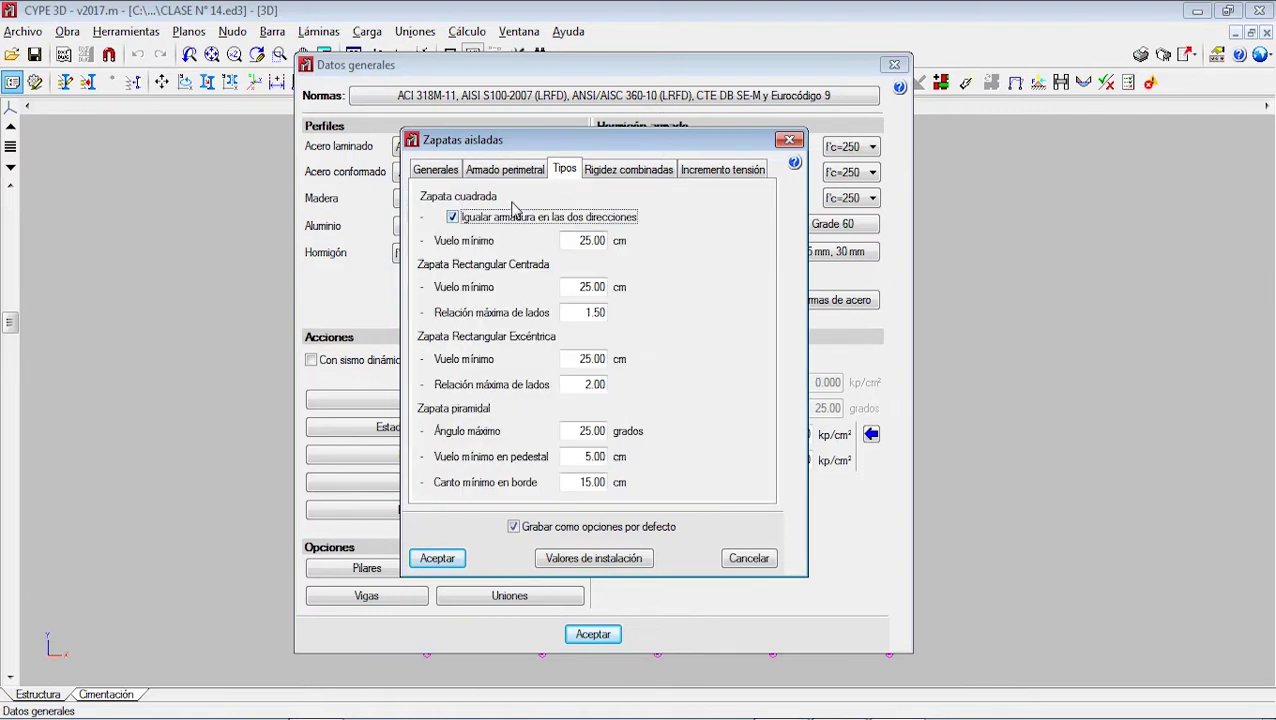
click(452, 216)
click(468, 215)
- Switch to Paint and erase all the existing footing sketches and handwritten notes from the canvas
click(842, 718)
scroll(560, 370, down, 5)
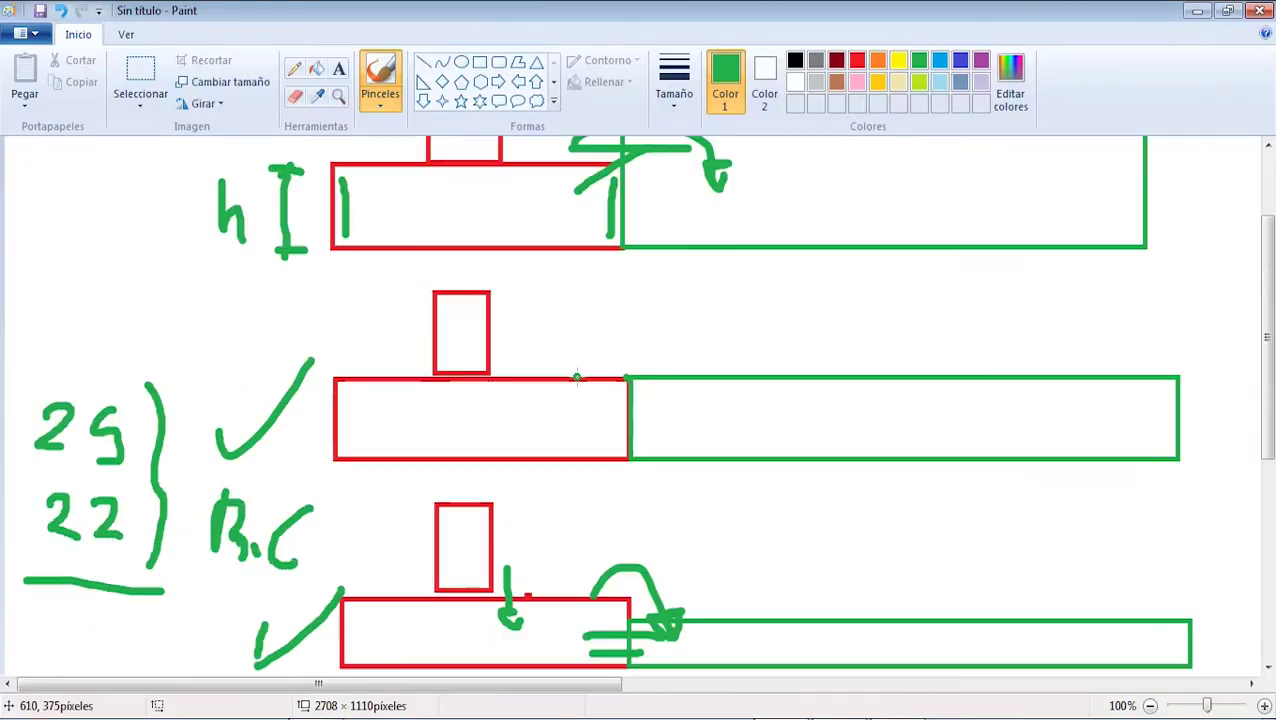
scroll(570, 279, up, 5)
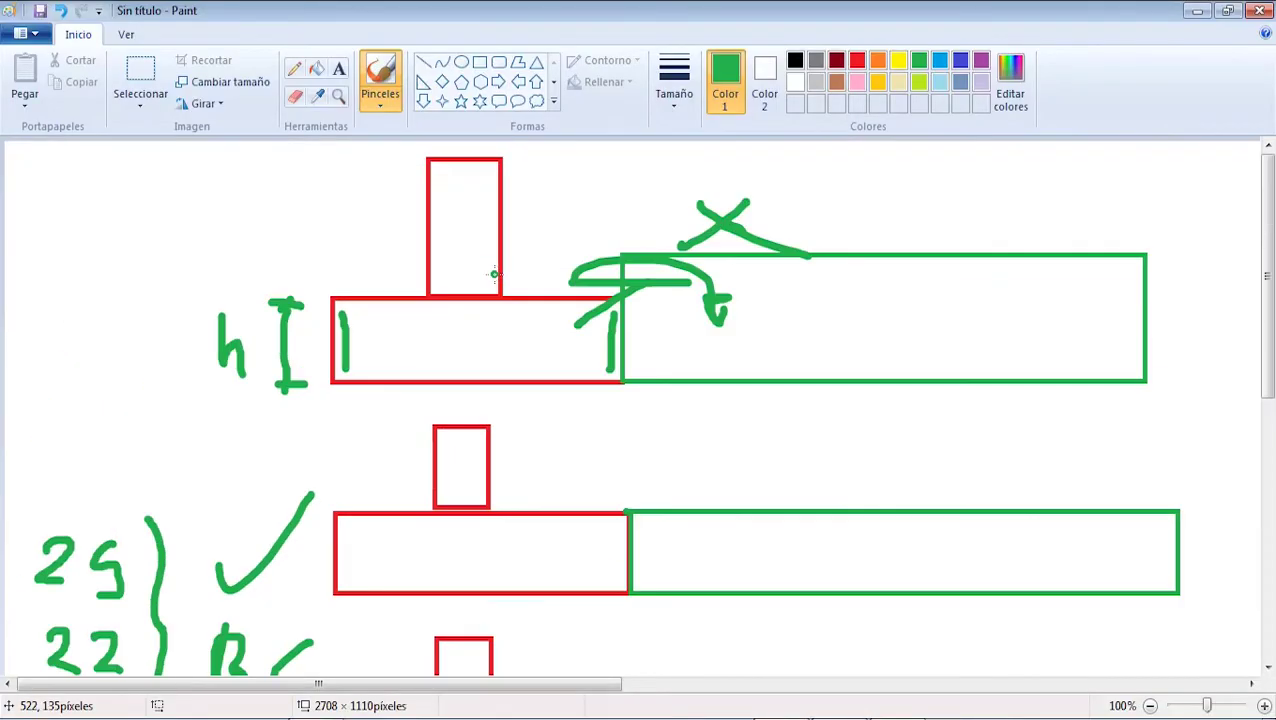
click(140, 70)
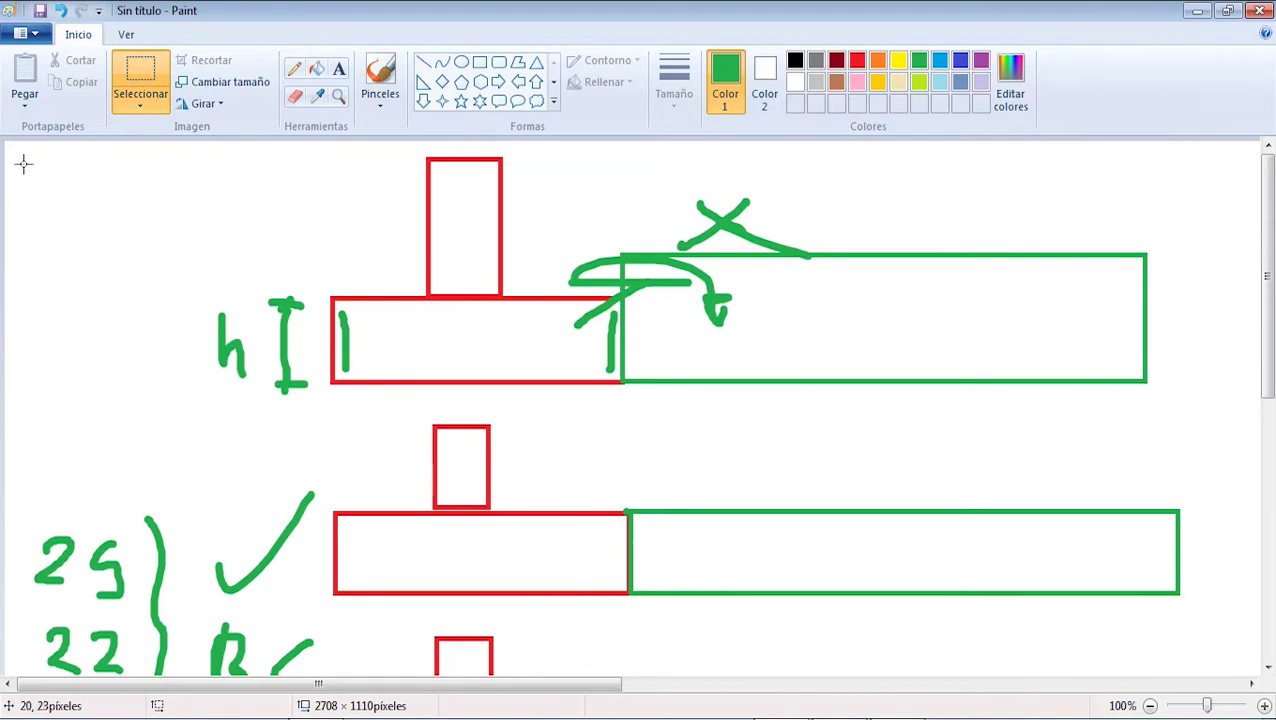
mouse_move(12, 155)
mouse_down()
mouse_move(322, 436)
mouse_move(1074, 635)
mouse_move(1199, 690)
mouse_move(1168, 501)
mouse_move(1250, 525)
mouse_move(1229, 497)
mouse_up()
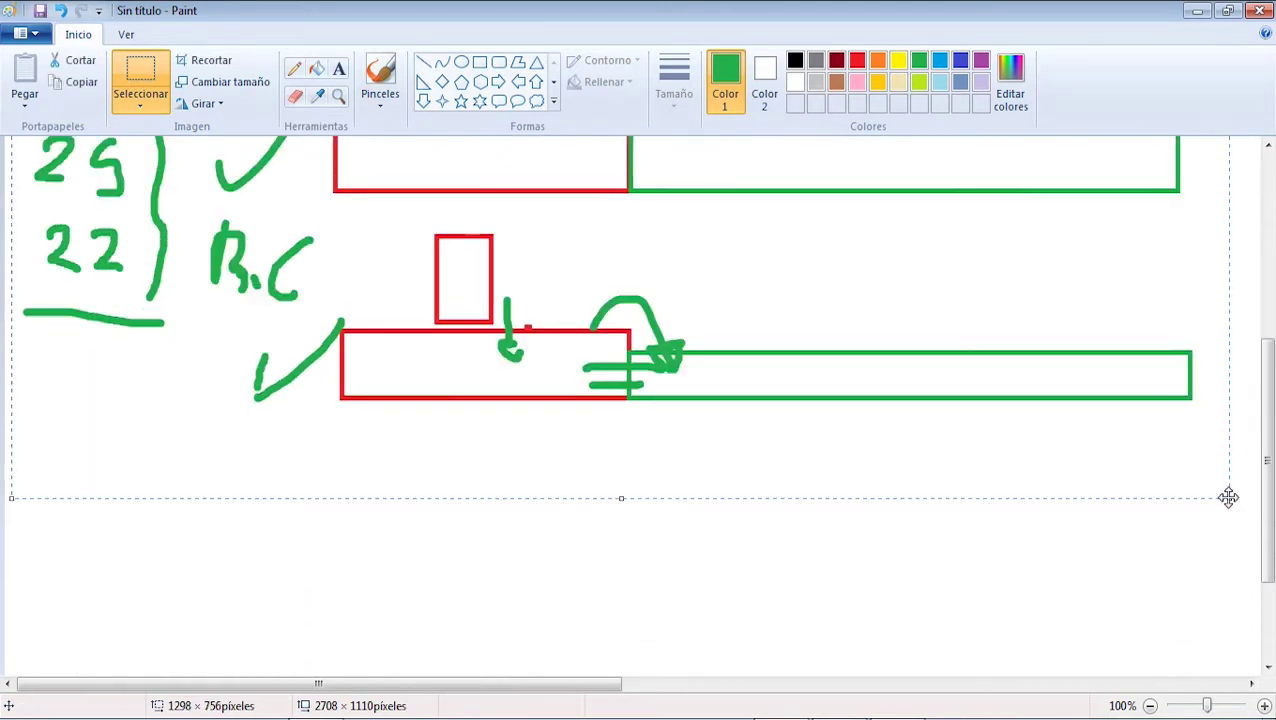
key(Delete)
scroll(1222, 493, up, 5)
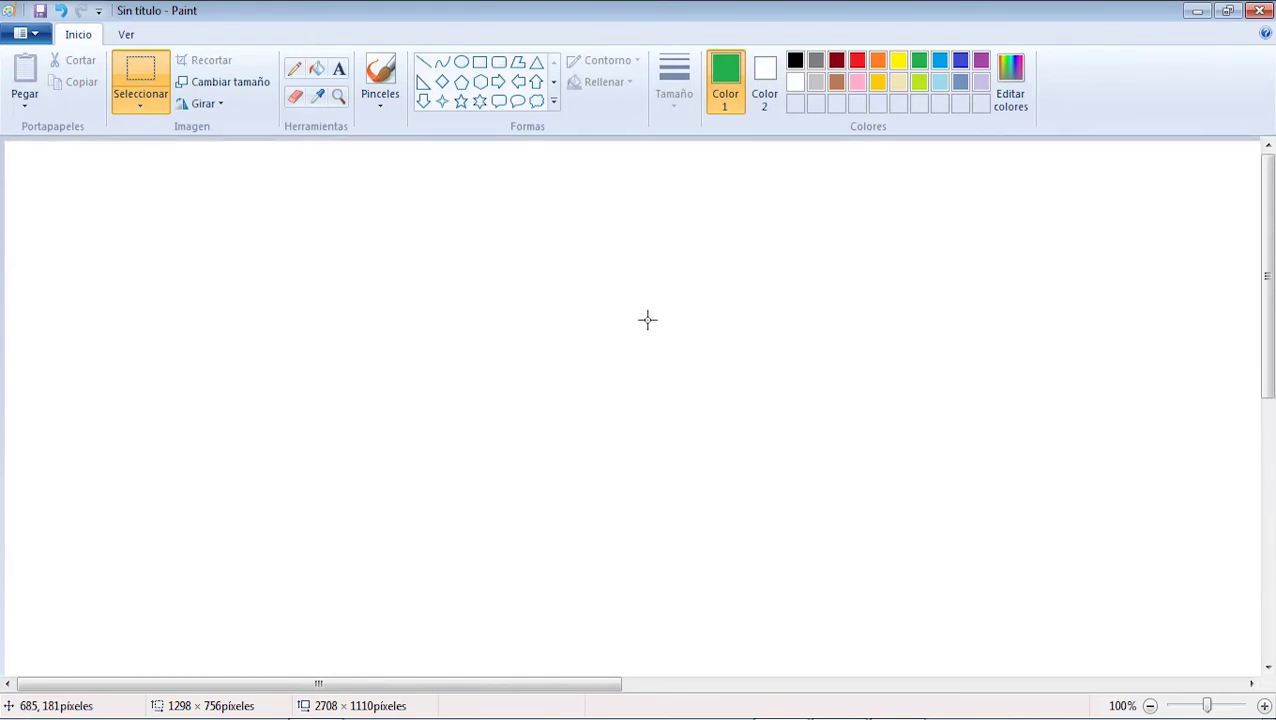
- Draw a green footing outline about 229 × 242 px, with a red column rectangle about 75 × 68 px centred inside it
click(480, 62)
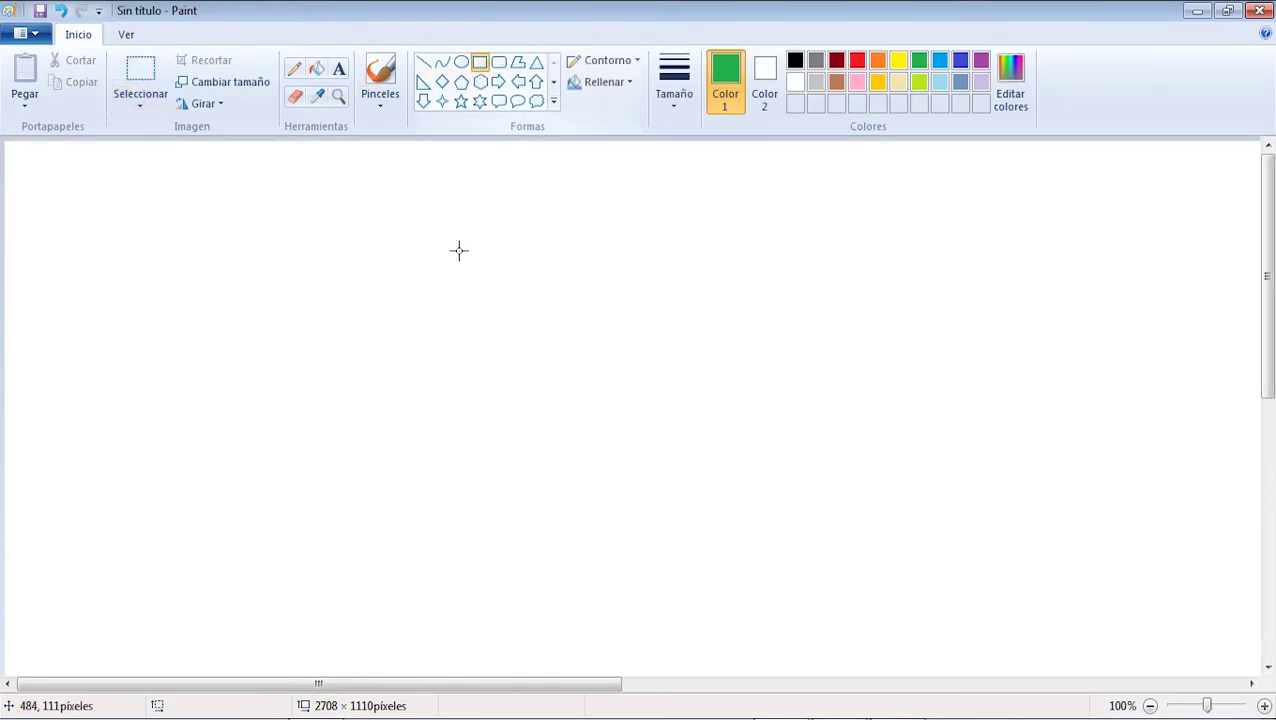
mouse_move(391, 237)
mouse_down()
mouse_move(598, 447)
mouse_move(607, 476)
mouse_up()
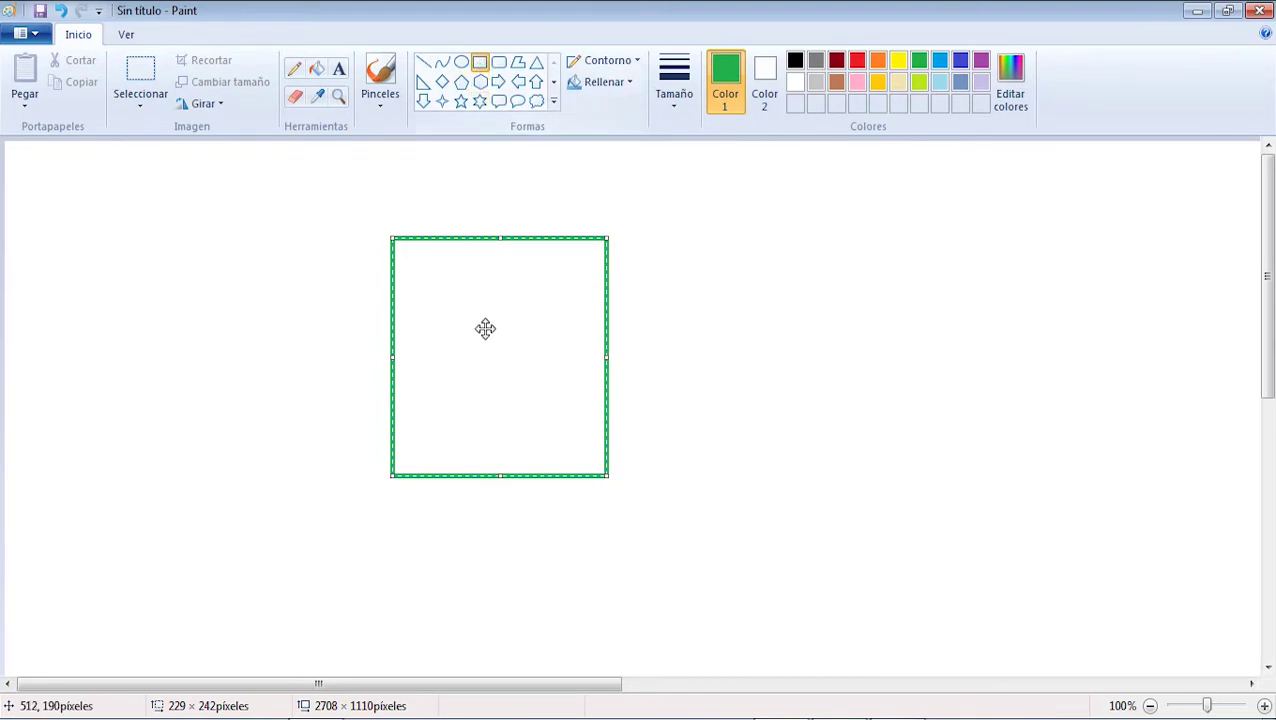
click(480, 62)
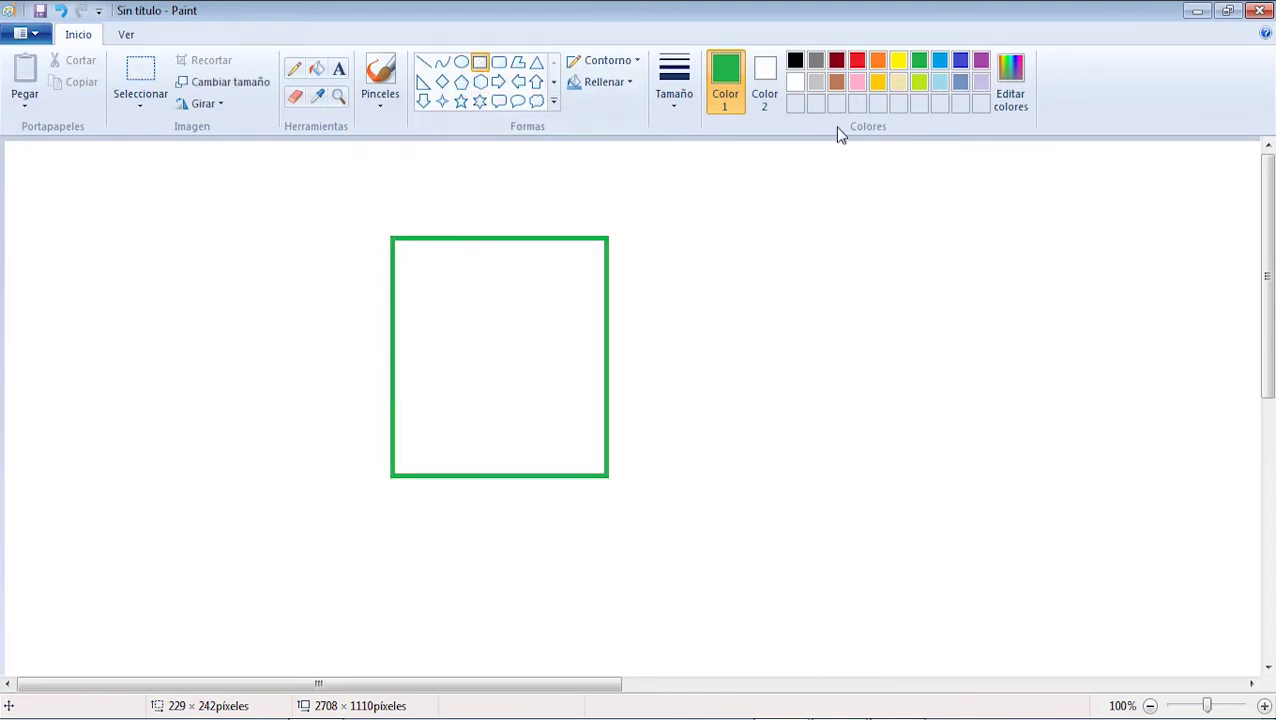
click(857, 60)
drag(465, 326, 538, 394)
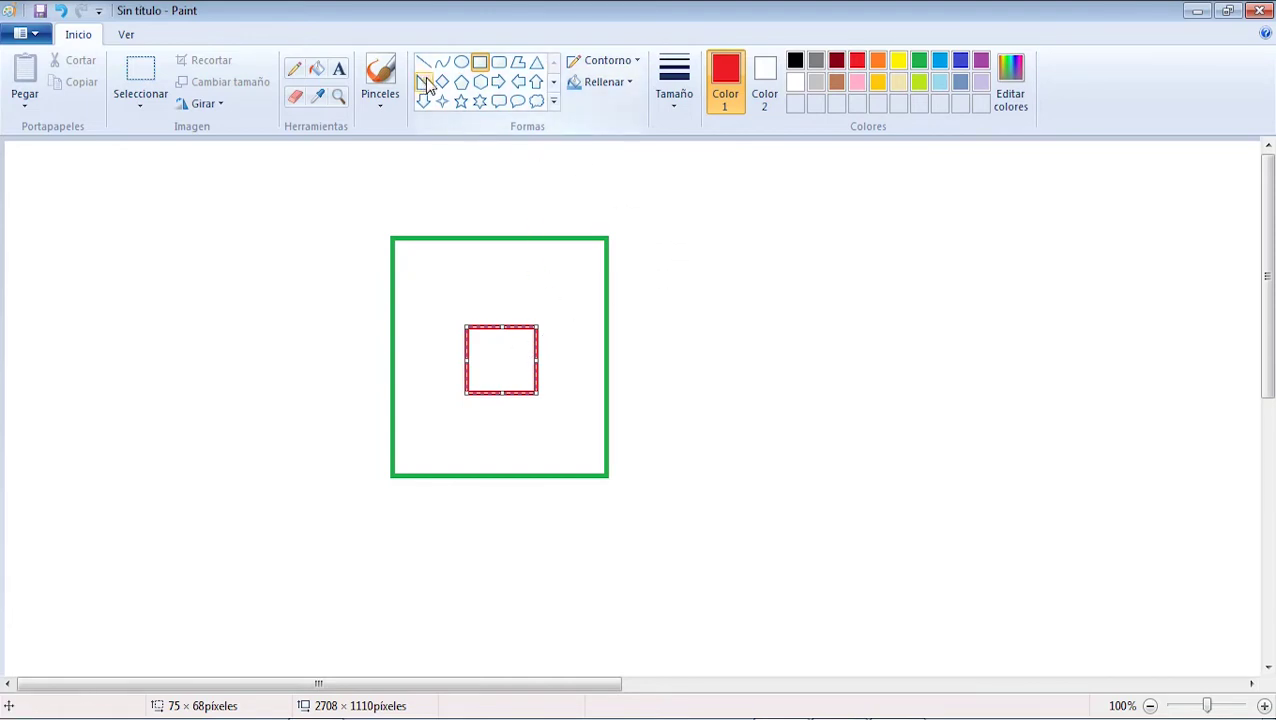
- Handwrite Mx and My in red with the brush, one below the other beside the footing plan
click(381, 80)
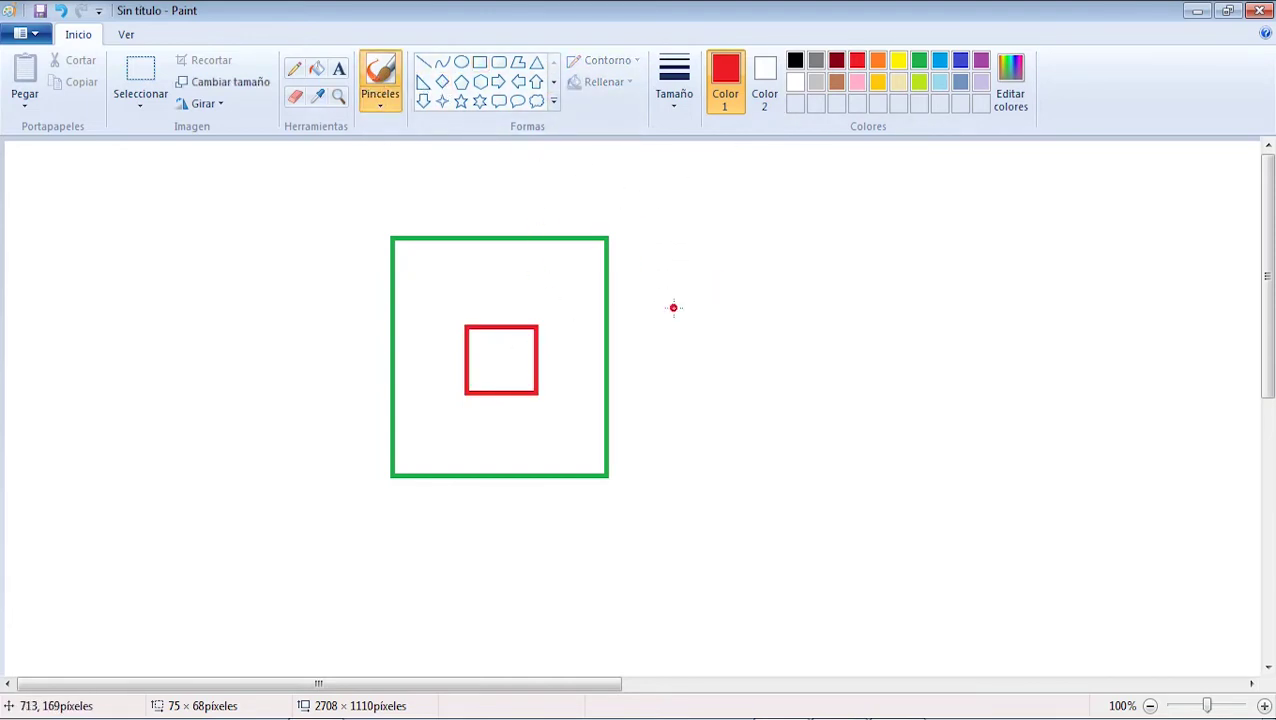
mouse_move(660, 288)
mouse_down()
mouse_move(660, 334)
mouse_move(688, 286)
mouse_move(690, 325)
mouse_up()
drag(748, 309, 741, 339)
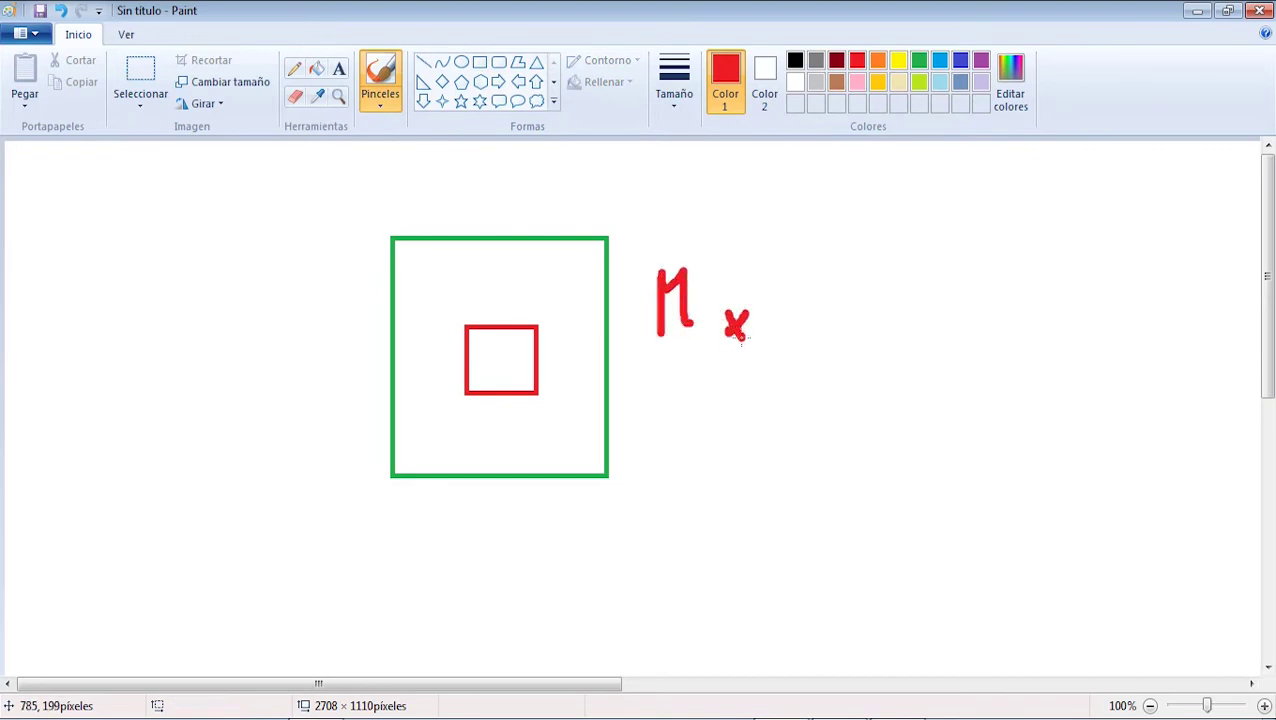
mouse_move(648, 440)
mouse_down()
mouse_move(648, 372)
mouse_move(682, 452)
mouse_up()
mouse_move(704, 418)
mouse_down()
mouse_move(735, 418)
mouse_move(720, 474)
mouse_up()
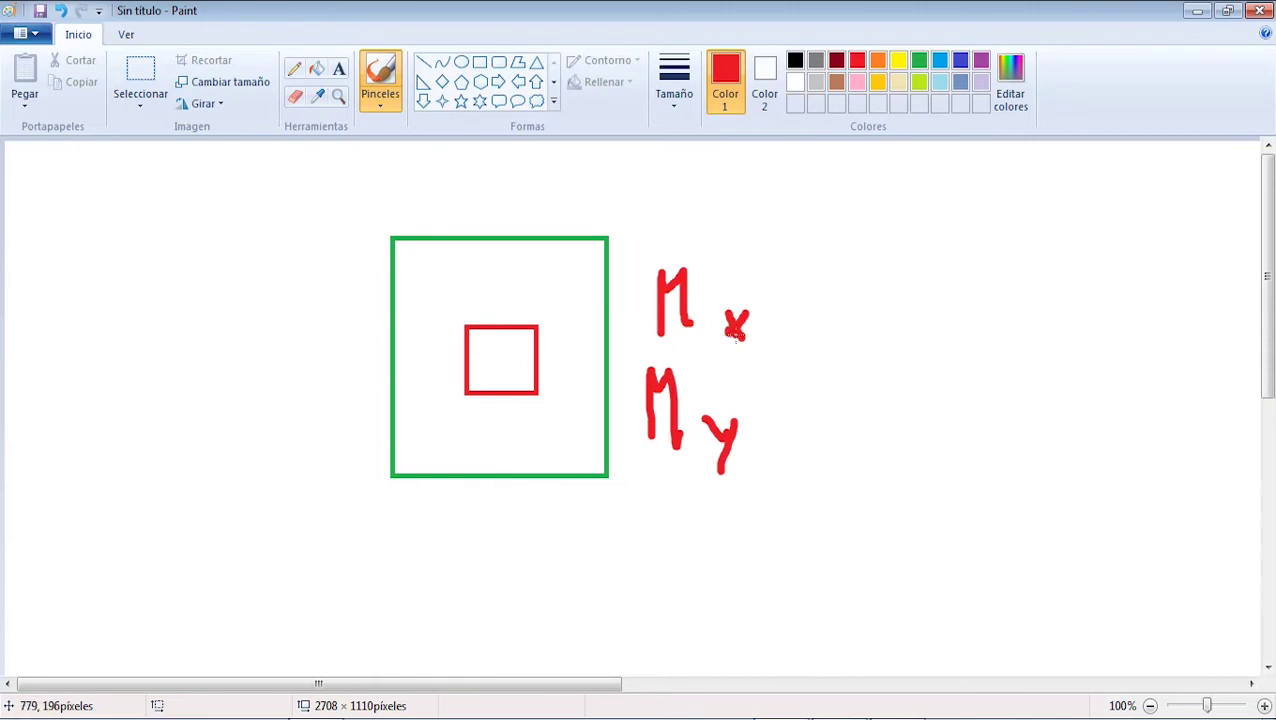
- Brush an arrow from each of Mx and My, and write As at the end of both arrows
mouse_move(801, 314)
mouse_down()
mouse_move(852, 304)
mouse_move(856, 328)
mouse_up()
click(942, 360)
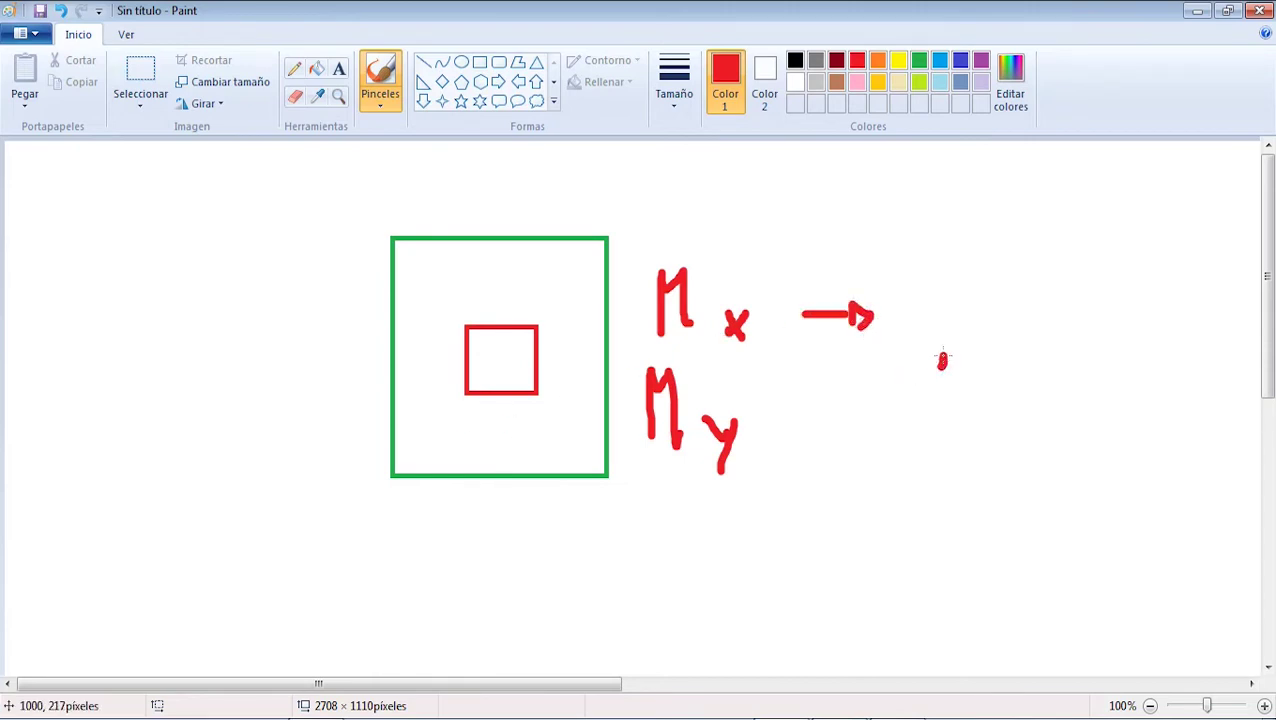
drag(942, 360, 985, 370)
drag(940, 318, 980, 318)
mouse_move(795, 440)
mouse_down()
mouse_move(872, 440)
mouse_move(864, 425)
mouse_move(872, 455)
mouse_up()
mouse_move(952, 482)
mouse_down()
mouse_move(986, 465)
mouse_move(978, 450)
mouse_move(1008, 480)
mouse_move(1000, 496)
mouse_up()
drag(1026, 360, 1008, 400)
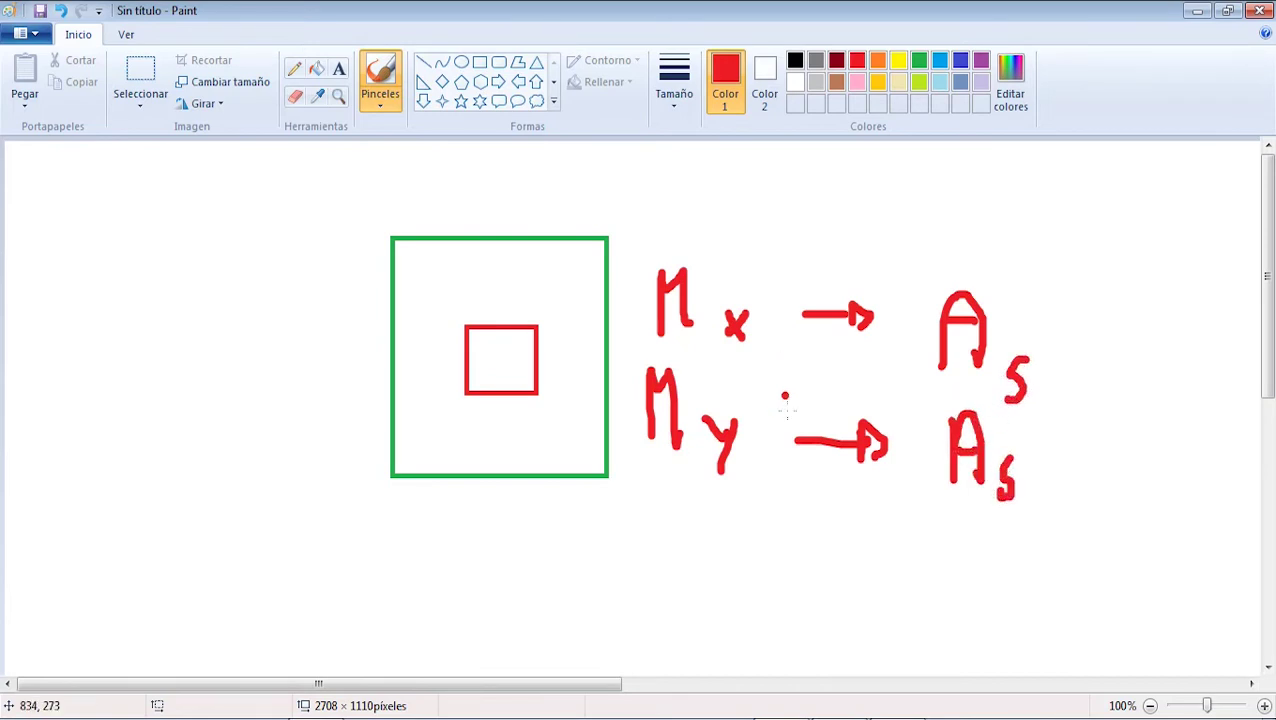
- Recheck the equal-reinforcement option in CYPE 3D, and back in Paint handwrite x → Ø12 #1 c/20 cm below the As notes
click(850, 718)
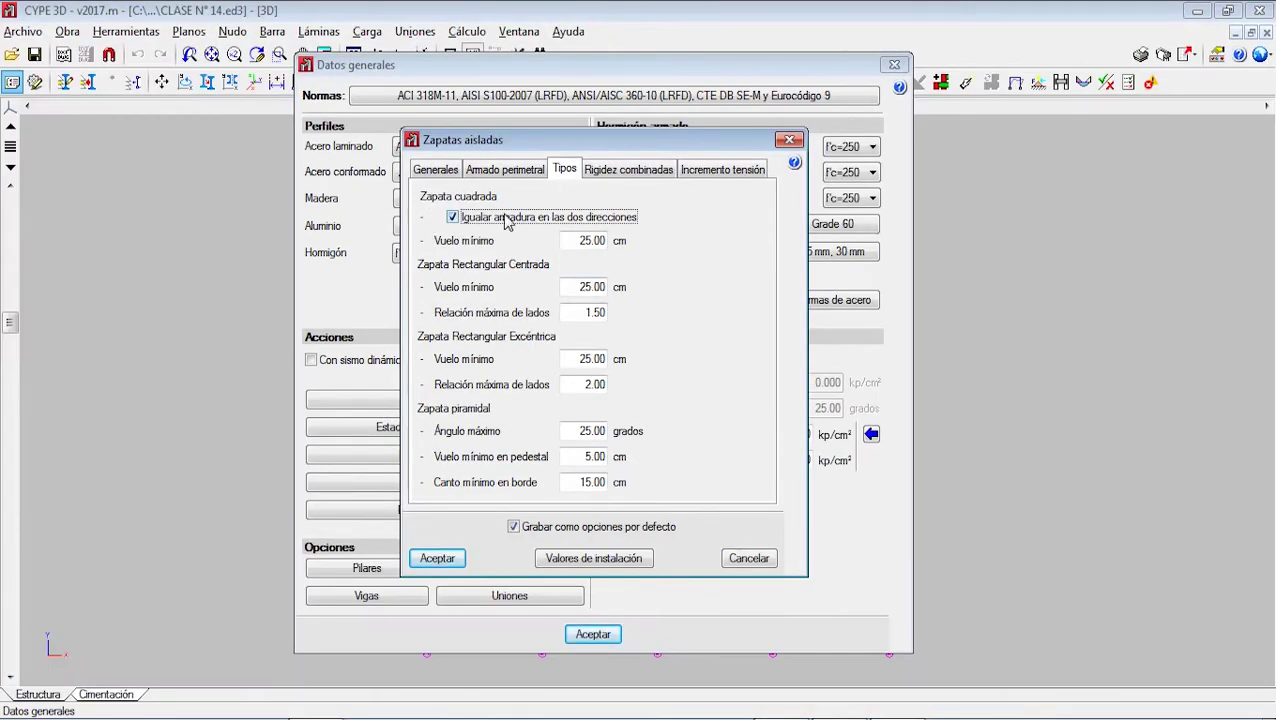
key(alt+Tab)
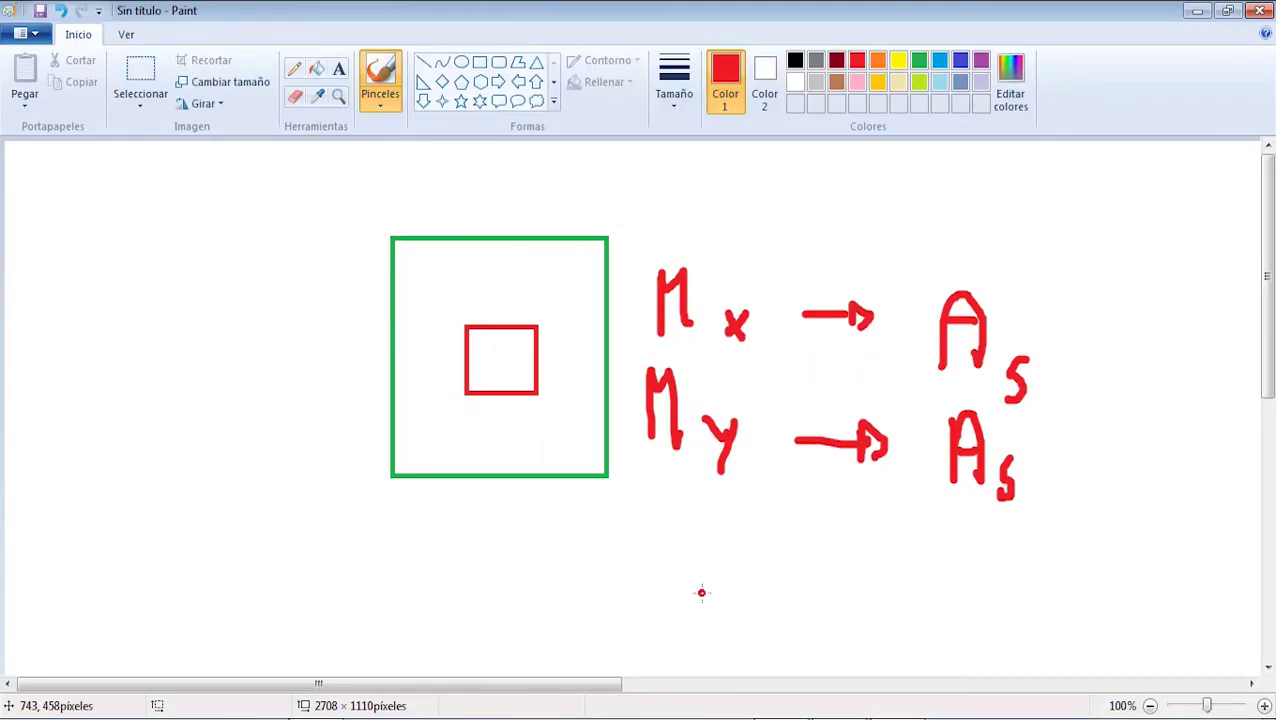
mouse_move(730, 540)
mouse_down()
mouse_move(672, 565)
mouse_move(741, 567)
mouse_move(812, 528)
mouse_move(816, 560)
mouse_up()
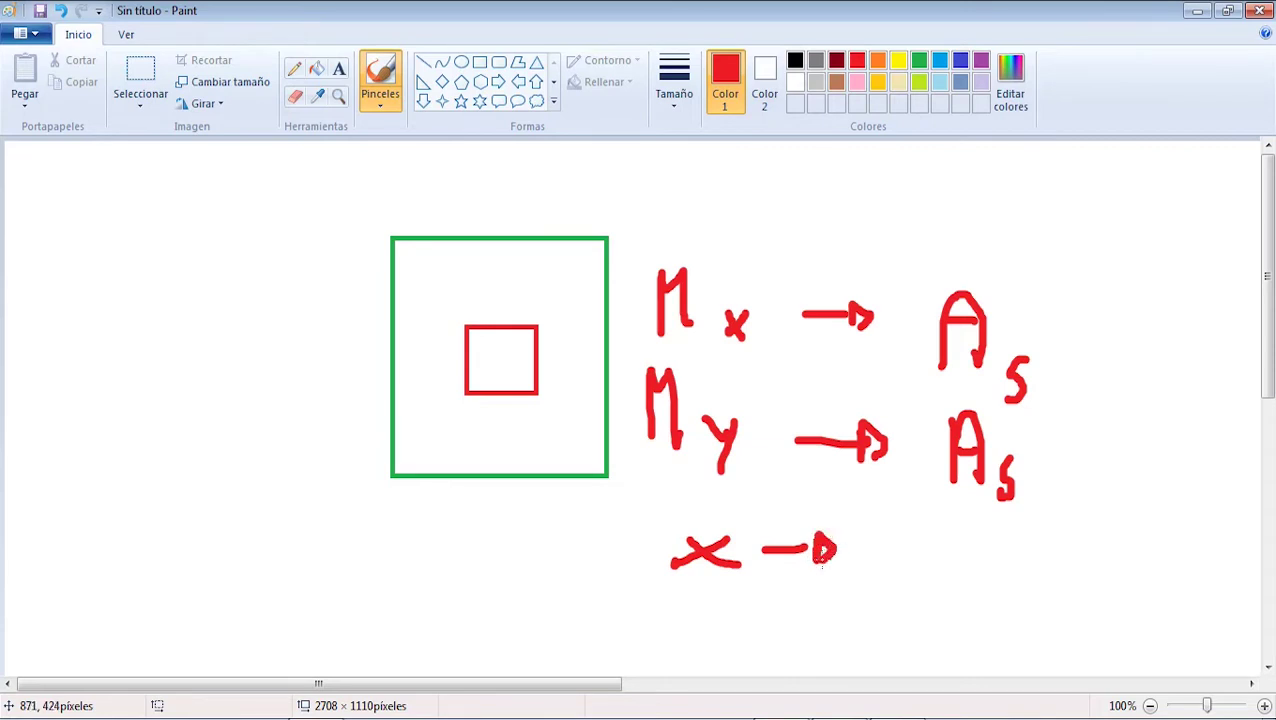
mouse_move(934, 520)
mouse_down()
mouse_move(916, 521)
mouse_move(932, 518)
mouse_move(920, 565)
mouse_move(987, 533)
mouse_move(988, 560)
mouse_up()
mouse_move(1008, 532)
mouse_down()
mouse_move(1014, 518)
mouse_move(1043, 555)
mouse_up()
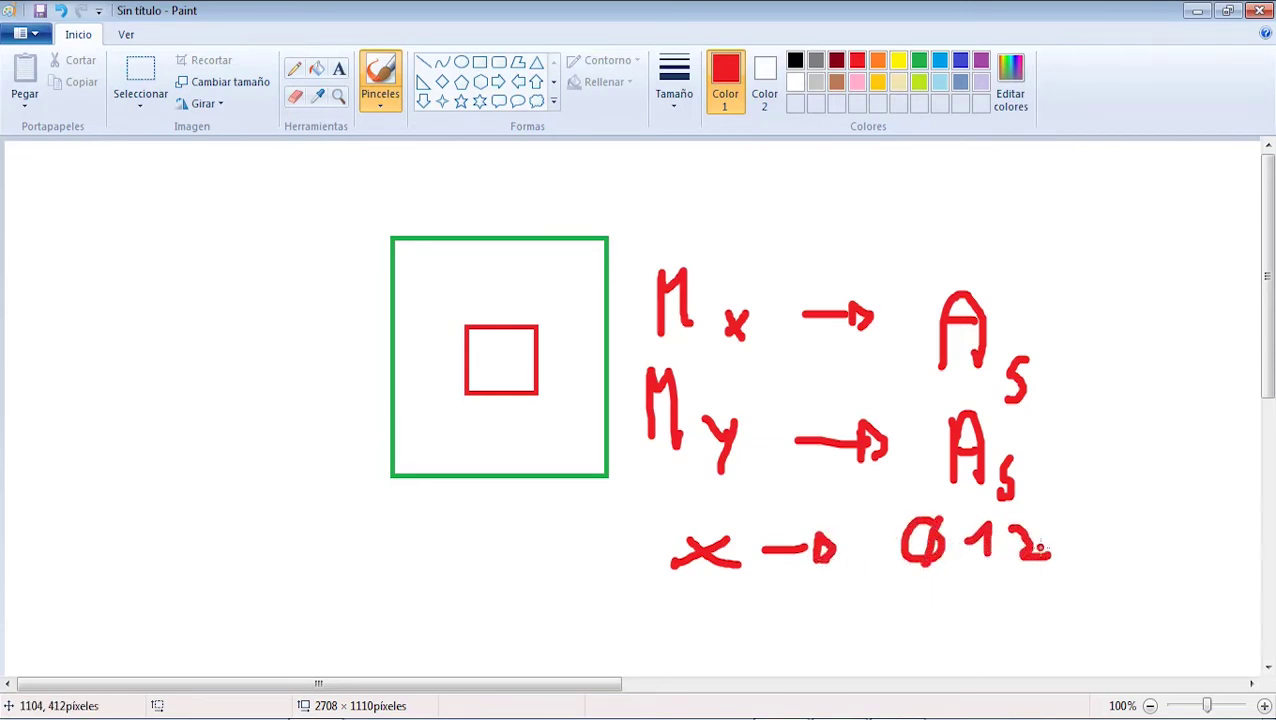
drag(1098, 524, 1088, 575)
mouse_move(1139, 514)
mouse_down()
mouse_move(1121, 572)
mouse_move(1149, 530)
mouse_up()
mouse_move(1081, 562)
mouse_down()
mouse_move(1156, 546)
mouse_move(1205, 560)
mouse_up()
drag(936, 597, 955, 643)
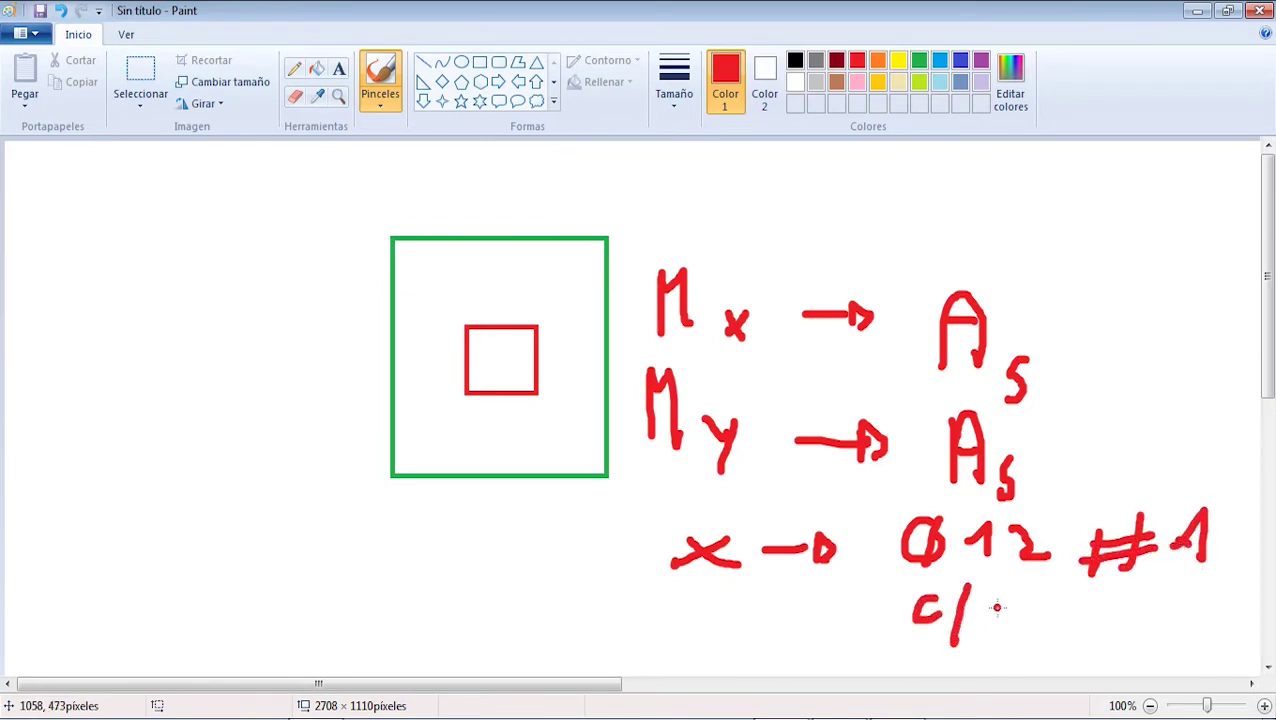
drag(985, 597, 1020, 627)
mouse_move(1046, 598)
mouse_down()
mouse_move(1030, 612)
mouse_move(1050, 600)
mouse_move(1121, 630)
mouse_move(1142, 606)
mouse_move(1150, 660)
mouse_up()
- Handwrite y below x with arrows to both sides, note #3 beyond one arrow, and group x and y with a brace
mouse_move(690, 624)
mouse_down()
mouse_move(708, 670)
mouse_move(808, 648)
mouse_move(785, 654)
mouse_up()
mouse_move(616, 638)
mouse_down()
mouse_move(545, 640)
mouse_move(553, 630)
mouse_up()
mouse_move(300, 604)
mouse_down()
mouse_move(285, 652)
mouse_move(310, 656)
mouse_move(342, 618)
mouse_move(362, 638)
mouse_move(404, 632)
mouse_move(390, 648)
mouse_up()
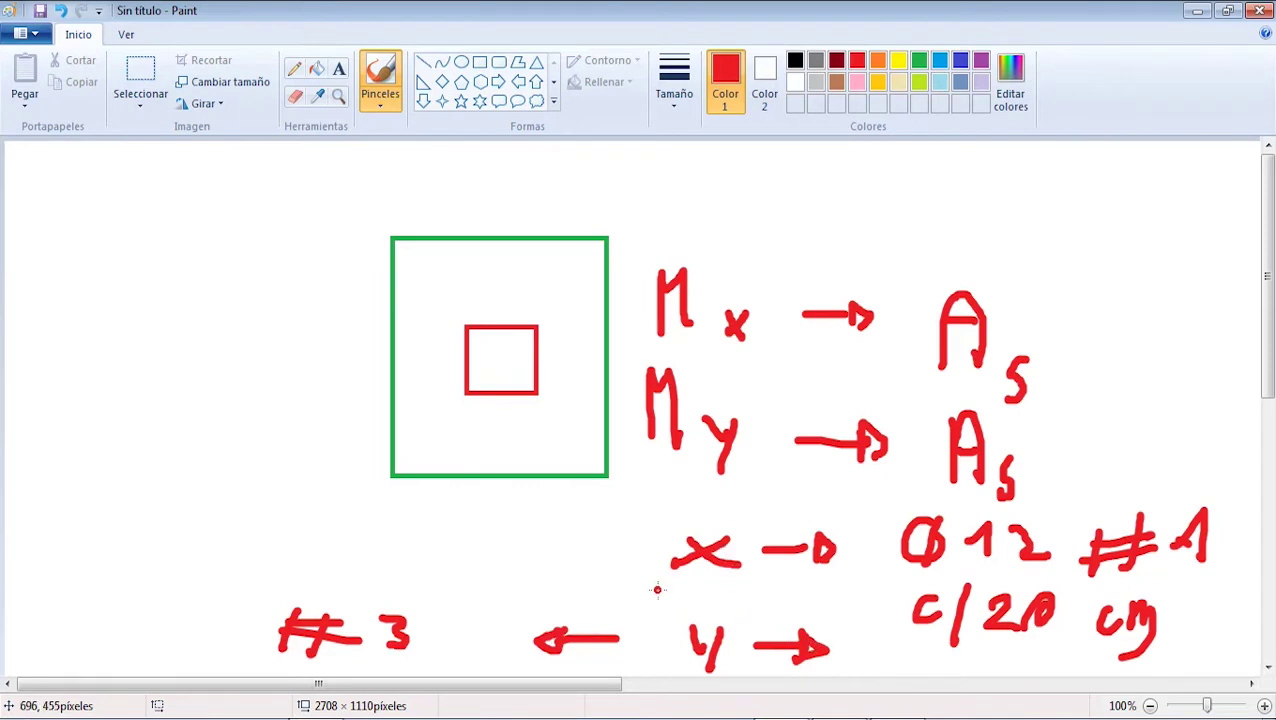
mouse_move(673, 530)
mouse_down()
mouse_move(645, 610)
mouse_move(680, 672)
mouse_up()
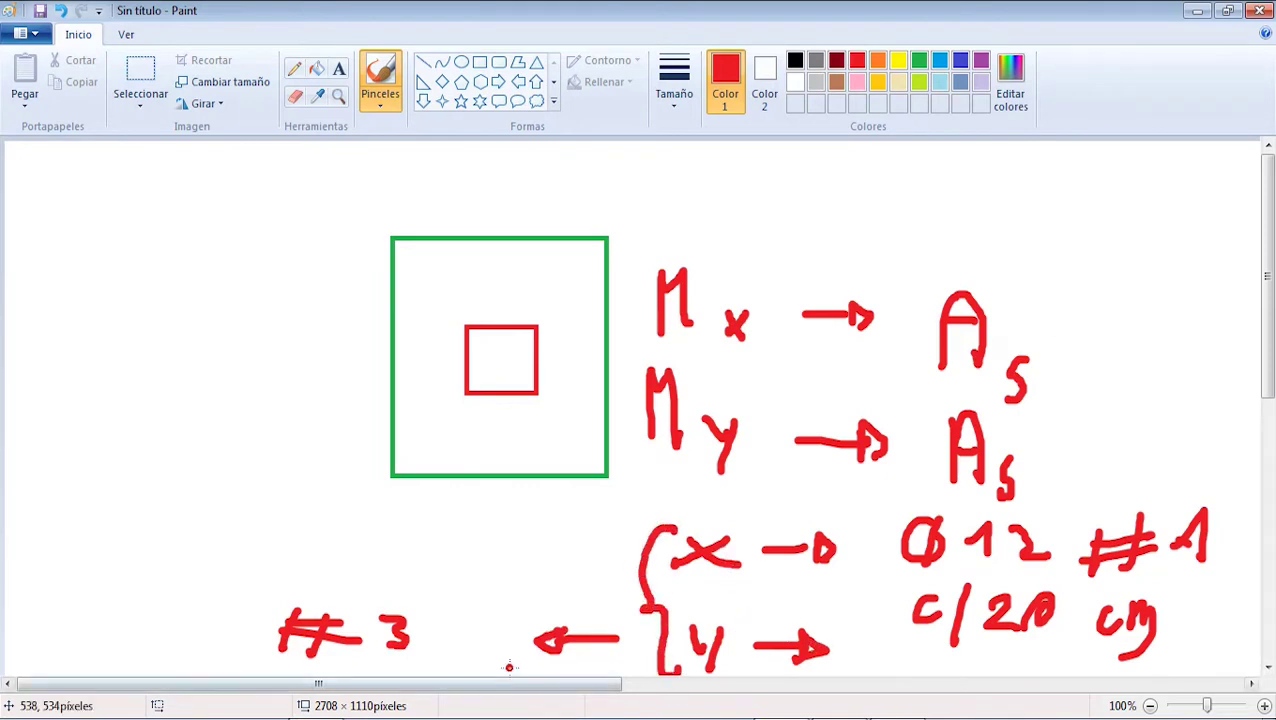
- Brush a large X between #3 and its arrow, and add check marks below the x row and beside #3
drag(518, 586, 471, 670)
drag(473, 586, 521, 672)
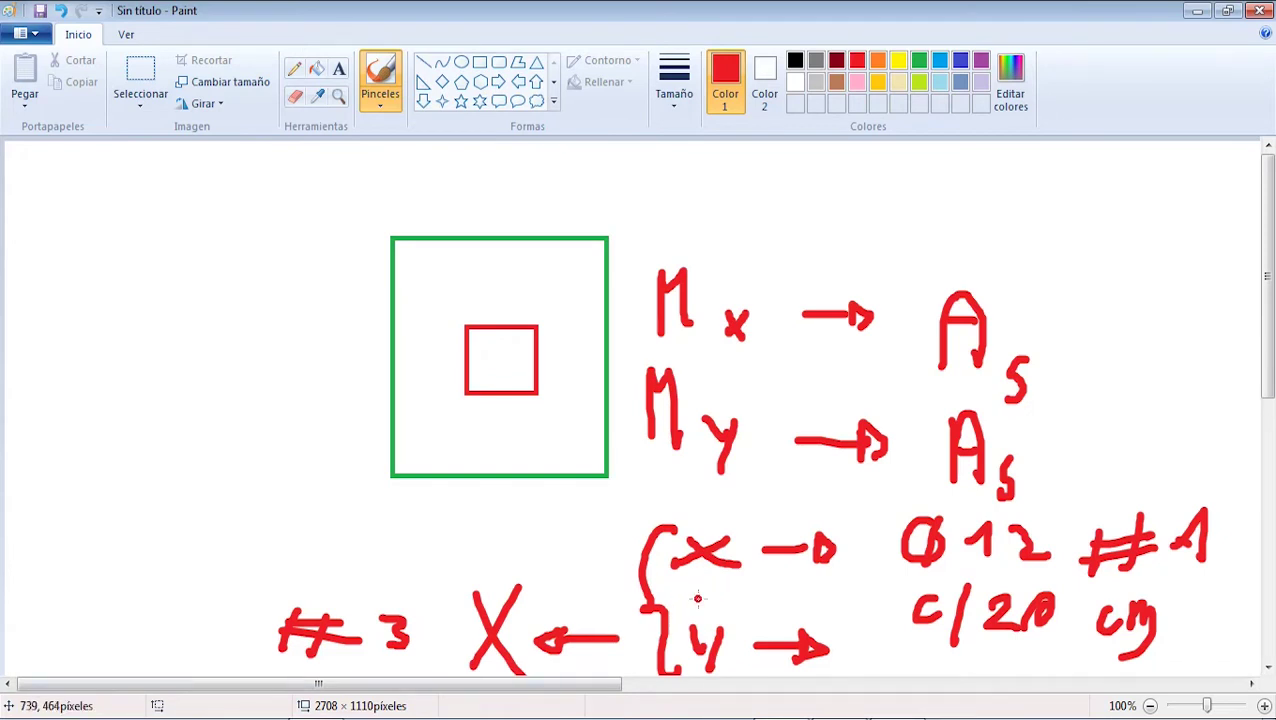
drag(698, 598, 806, 548)
drag(231, 617, 316, 582)
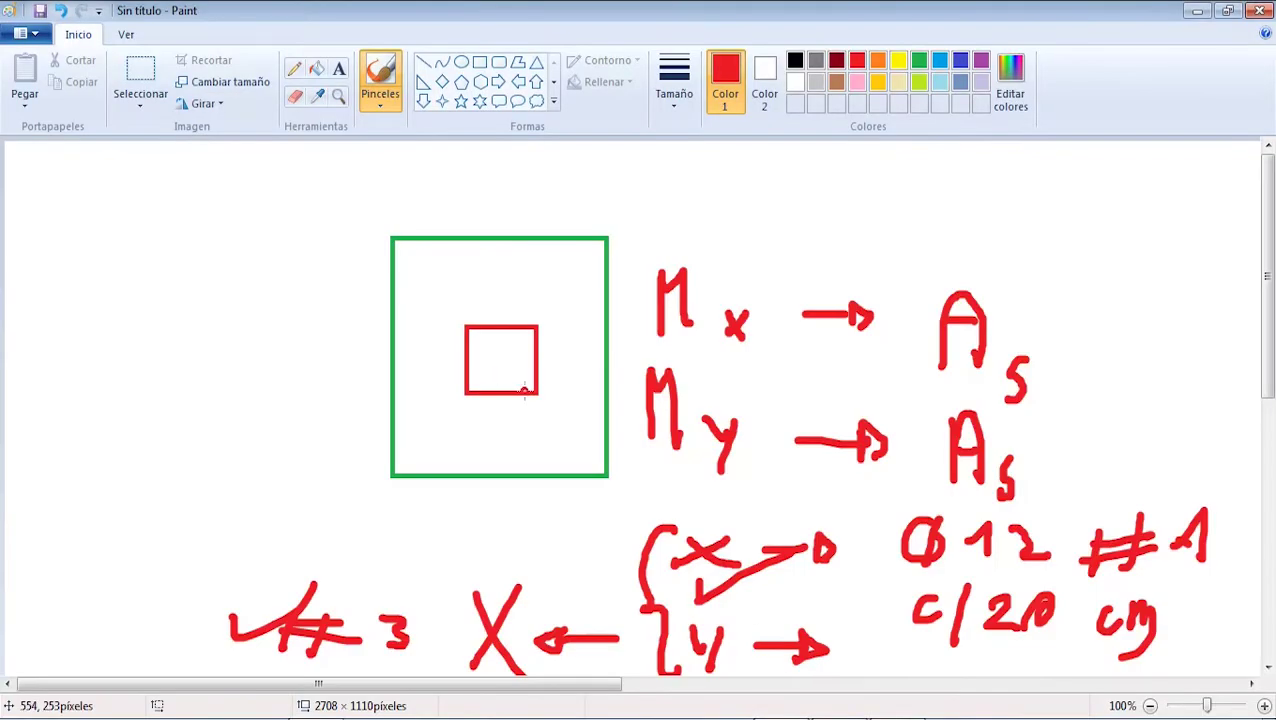
- Draw the footing elevation beside the plan with a red base about 248 × 70 px and a column about 50 × 127 px above it
click(478, 63)
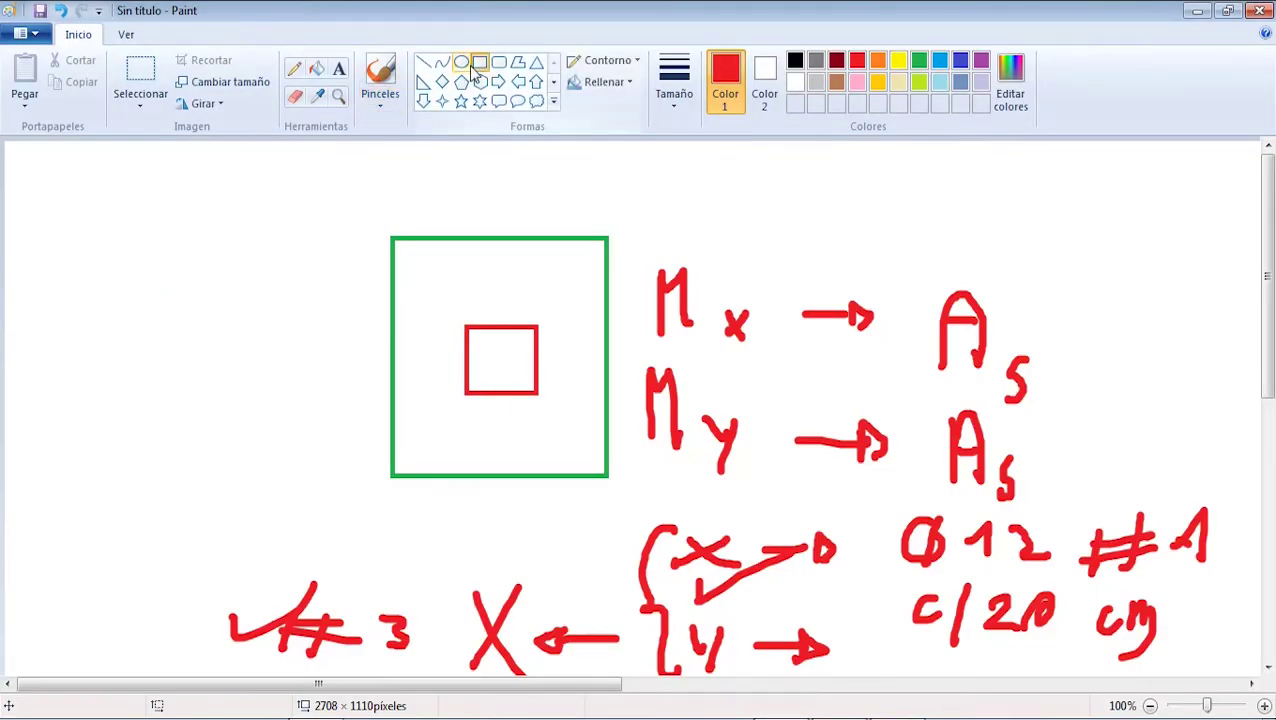
drag(93, 368, 327, 437)
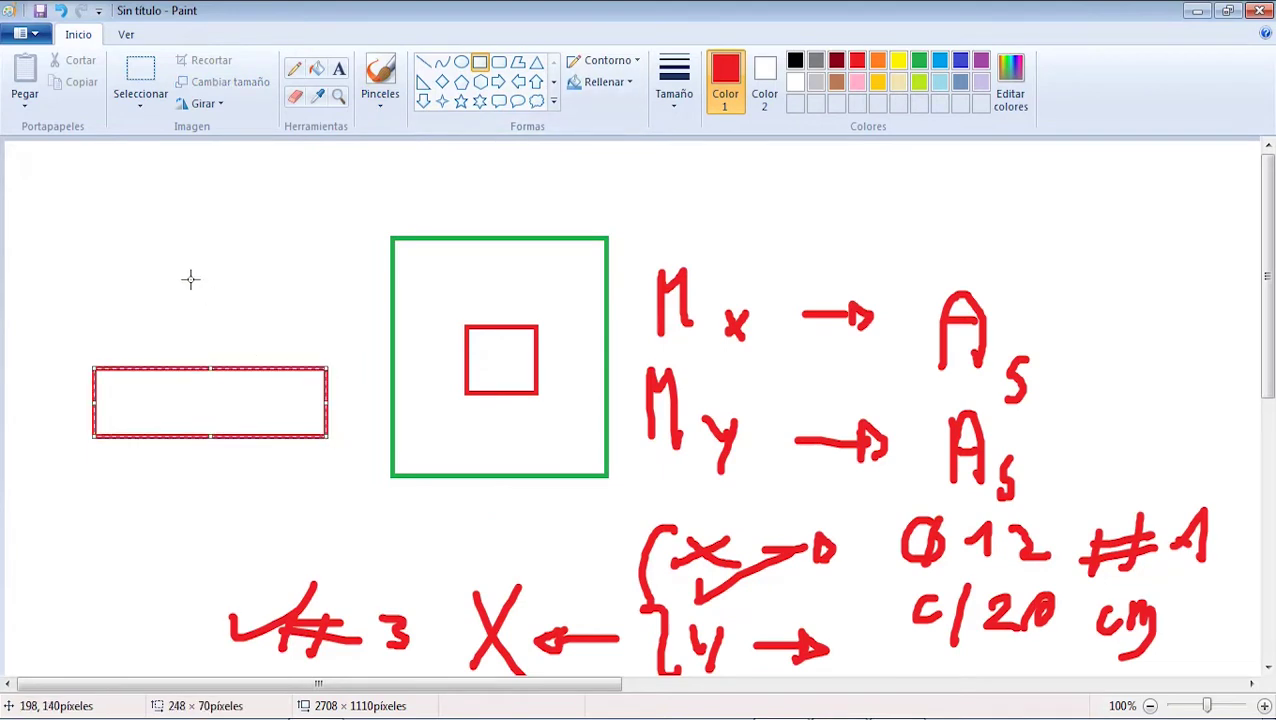
drag(182, 243, 232, 370)
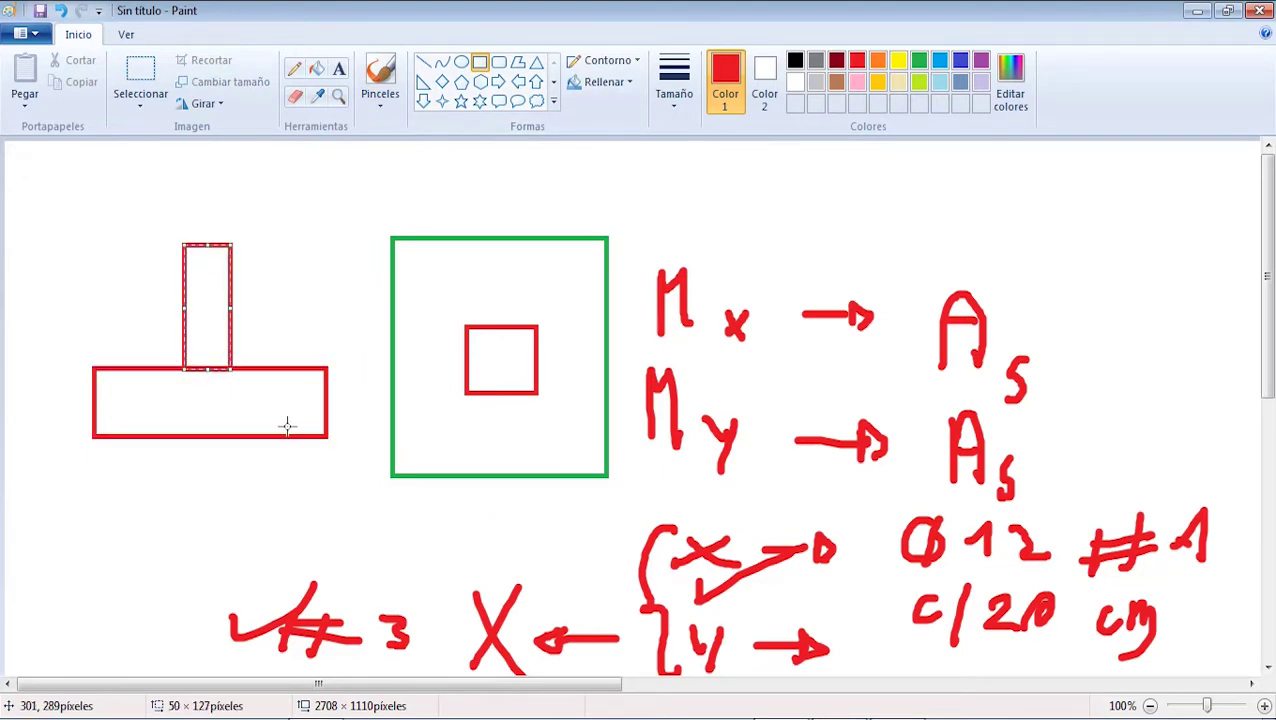
- Brush a green dimension line from the column face to the footing edge, labelled V above and 25 cm below
click(380, 80)
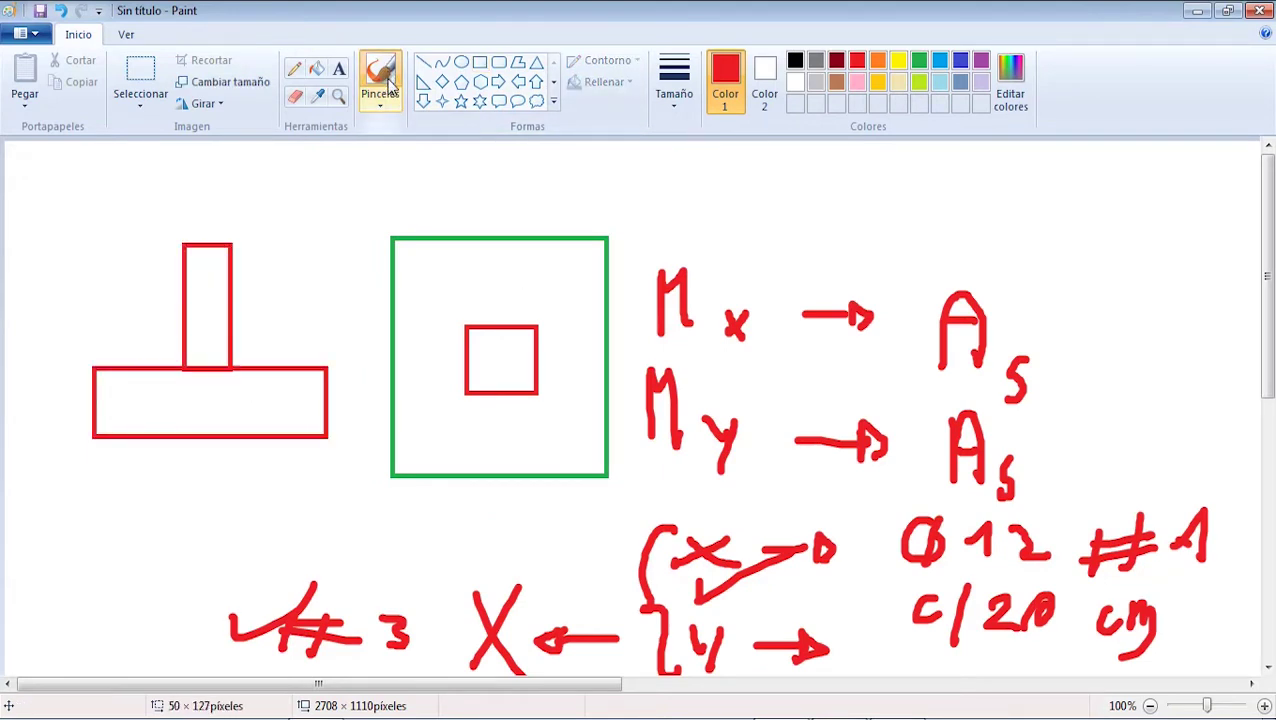
click(919, 61)
mouse_move(236, 247)
mouse_down()
mouse_move(325, 239)
mouse_move(313, 257)
mouse_up()
drag(231, 250, 298, 206)
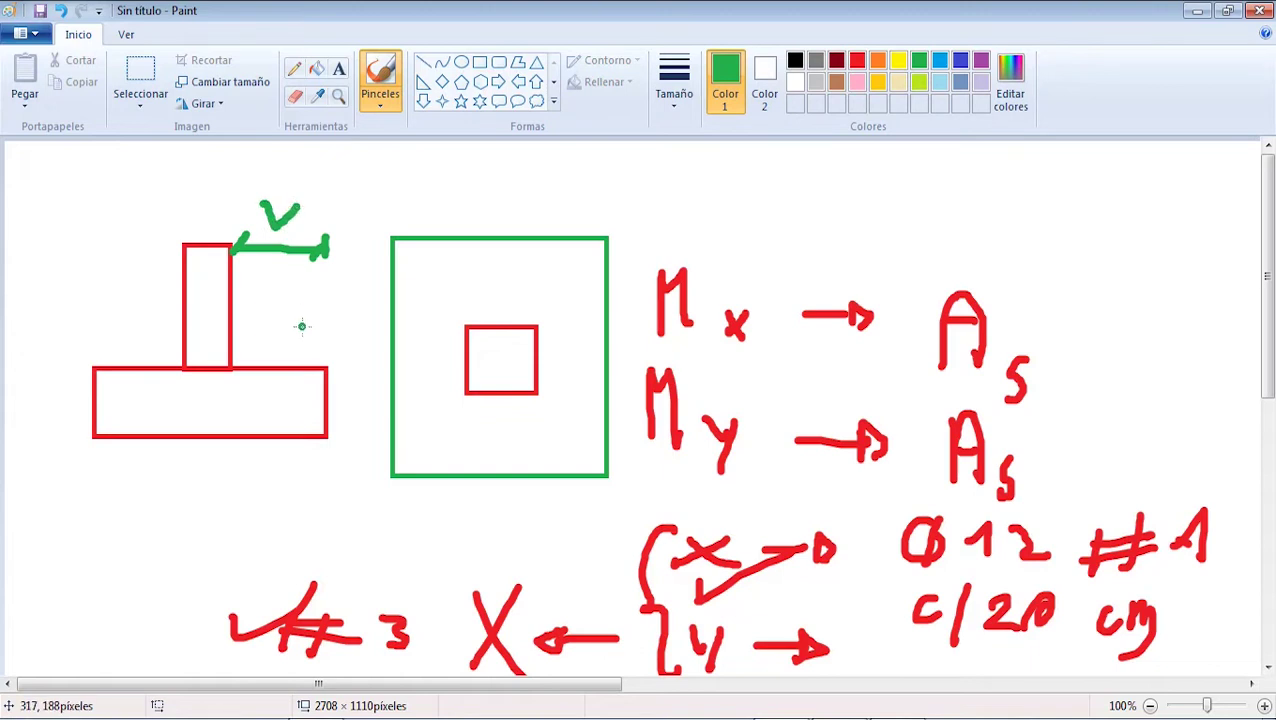
mouse_move(250, 276)
mouse_down()
mouse_move(255, 318)
mouse_move(292, 316)
mouse_up()
mouse_move(308, 262)
mouse_down()
mouse_move(300, 287)
mouse_move(333, 302)
mouse_move(364, 284)
mouse_move(385, 300)
mouse_up()
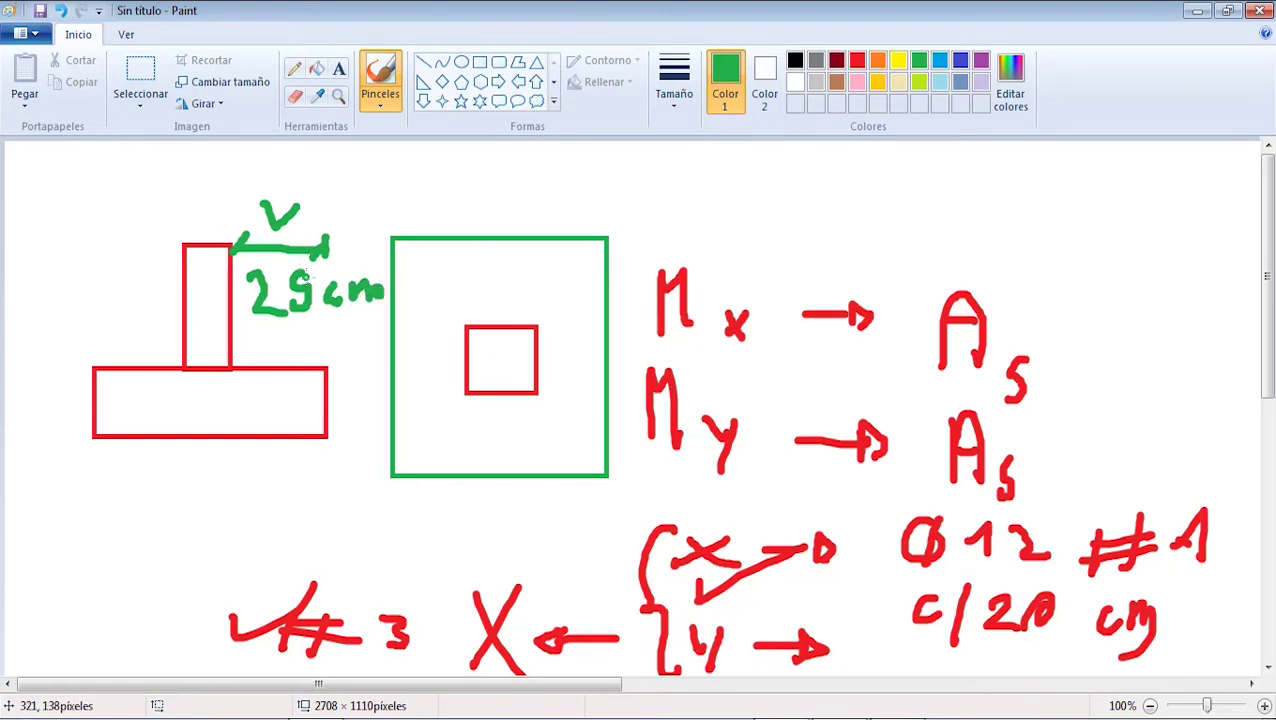
- Brush a green dimension line with end ticks beneath the footing elevation, and write 20 cm inside the base below the column
mouse_move(99, 455)
mouse_down()
mouse_move(96, 487)
mouse_move(320, 469)
mouse_move(322, 486)
mouse_up()
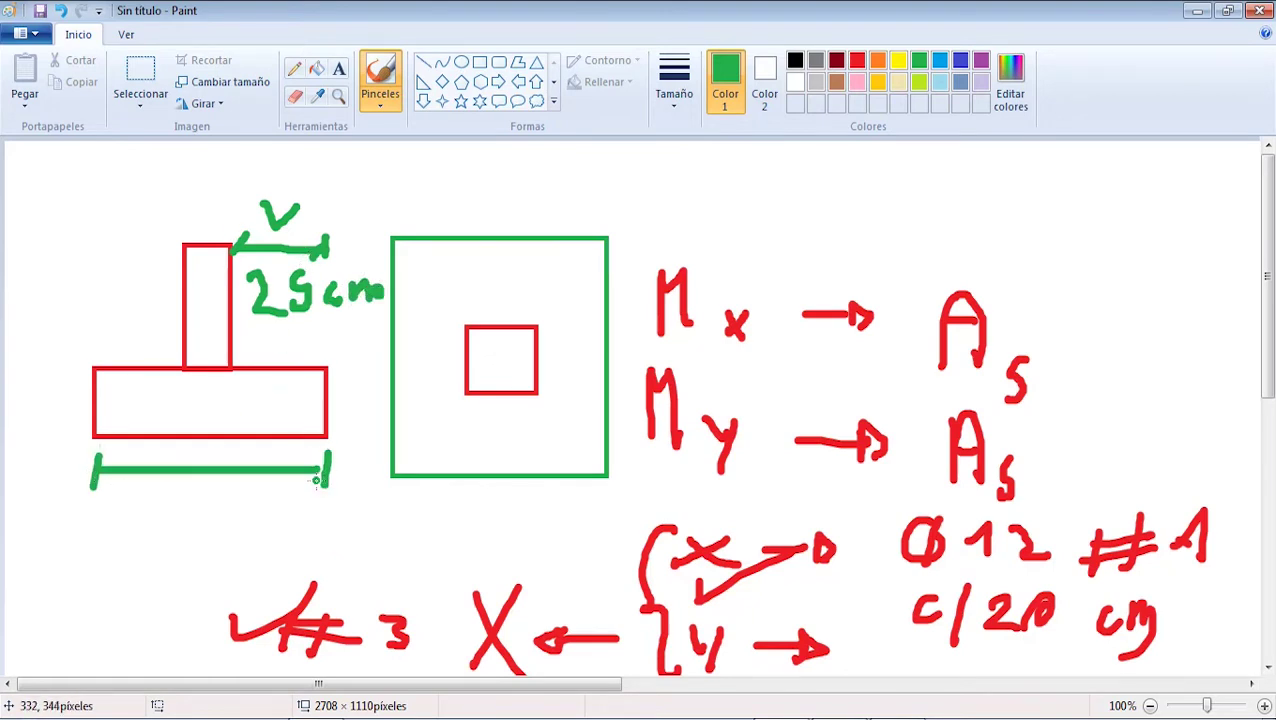
drag(86, 486, 111, 461)
drag(187, 387, 186, 412)
mouse_move(176, 413)
mouse_down()
mouse_move(212, 414)
mouse_move(226, 386)
mouse_up()
drag(198, 388, 180, 388)
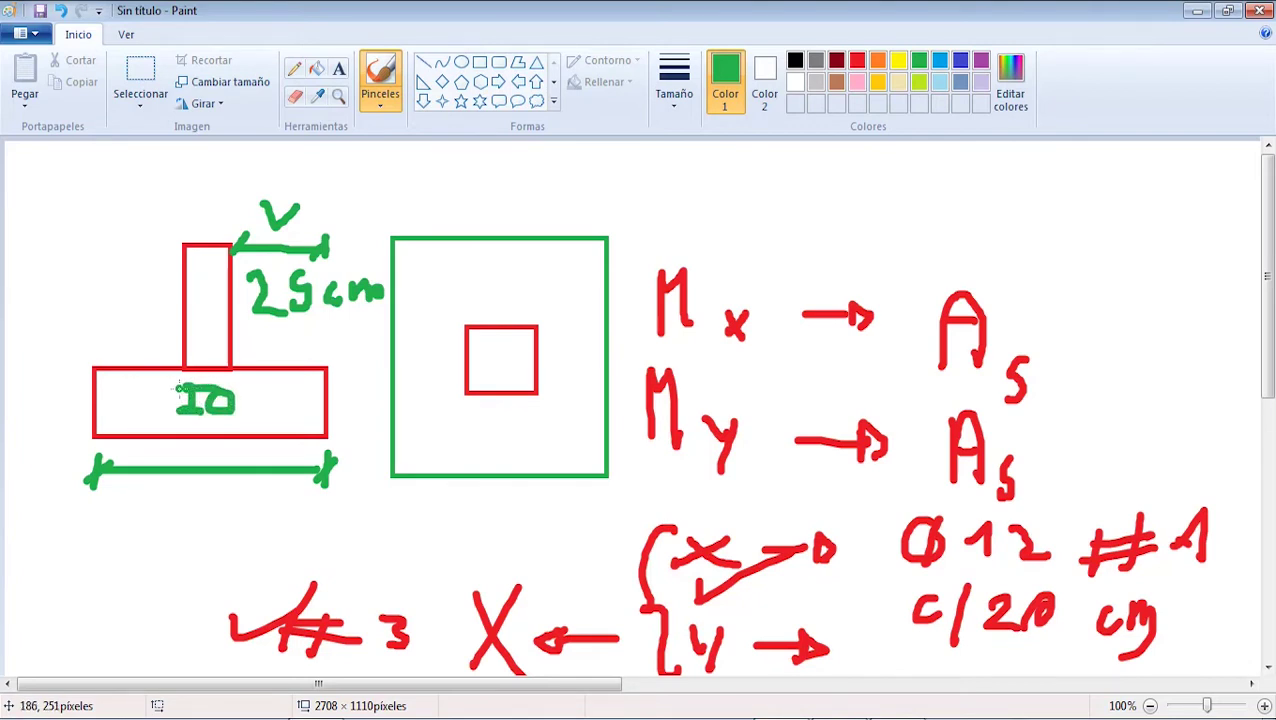
mouse_move(258, 395)
mouse_down()
mouse_move(276, 394)
mouse_move(265, 404)
mouse_up()
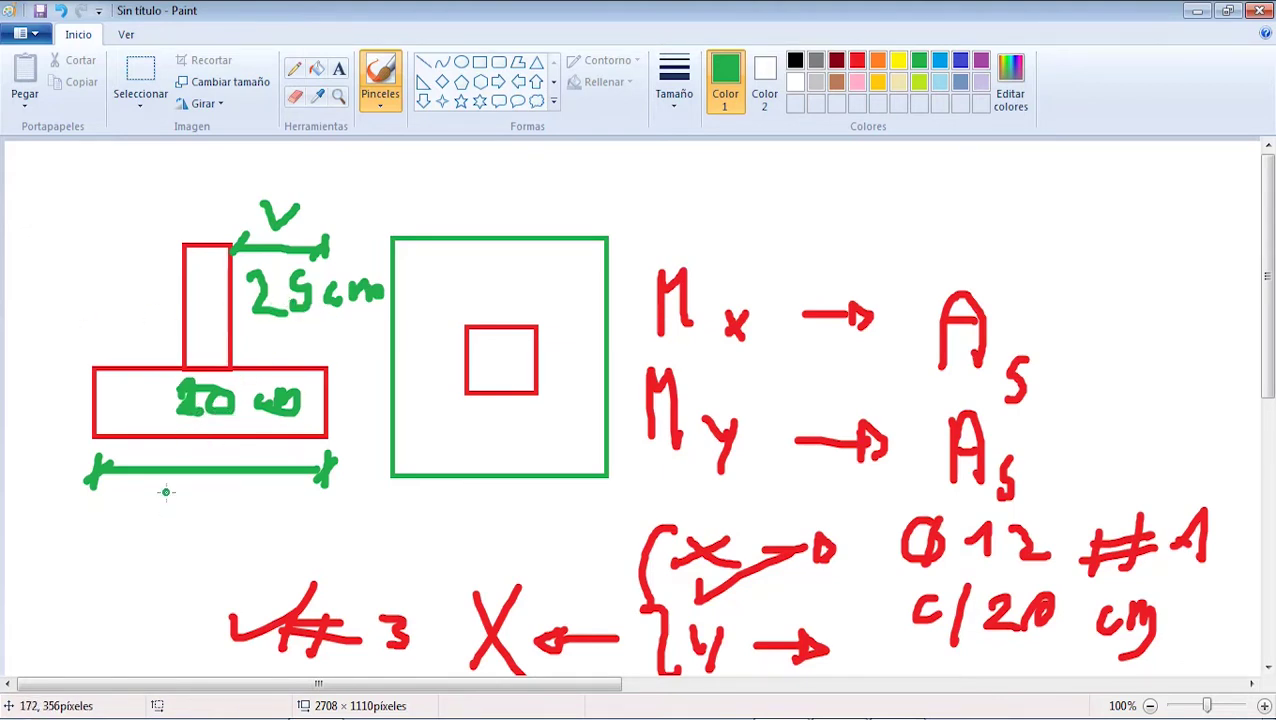
- Handwrite 70 cm beneath the full-width dimension line, and return to the Tipos settings in CYPE 3D
drag(166, 491, 189, 532)
mouse_move(245, 494)
mouse_down()
mouse_move(238, 506)
mouse_move(310, 546)
mouse_up()
mouse_move(324, 548)
mouse_down()
mouse_move(336, 512)
mouse_move(364, 520)
mouse_move(380, 550)
mouse_up()
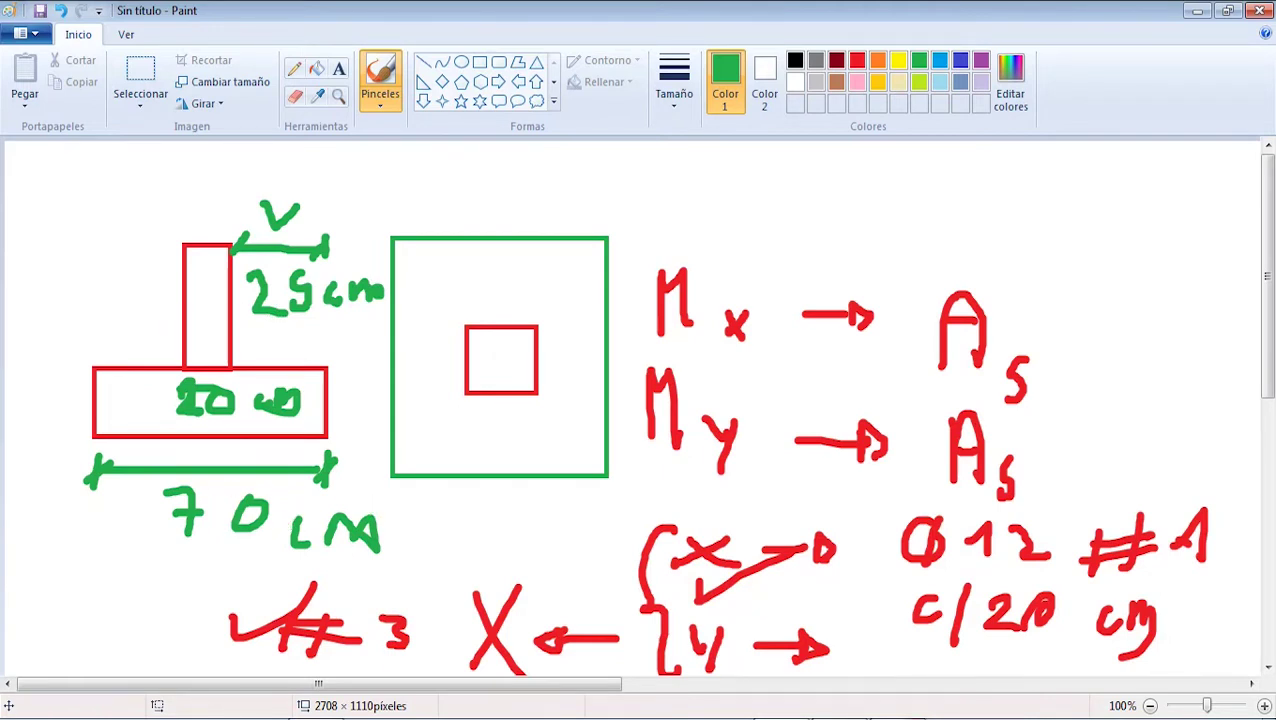
key(alt+Tab)
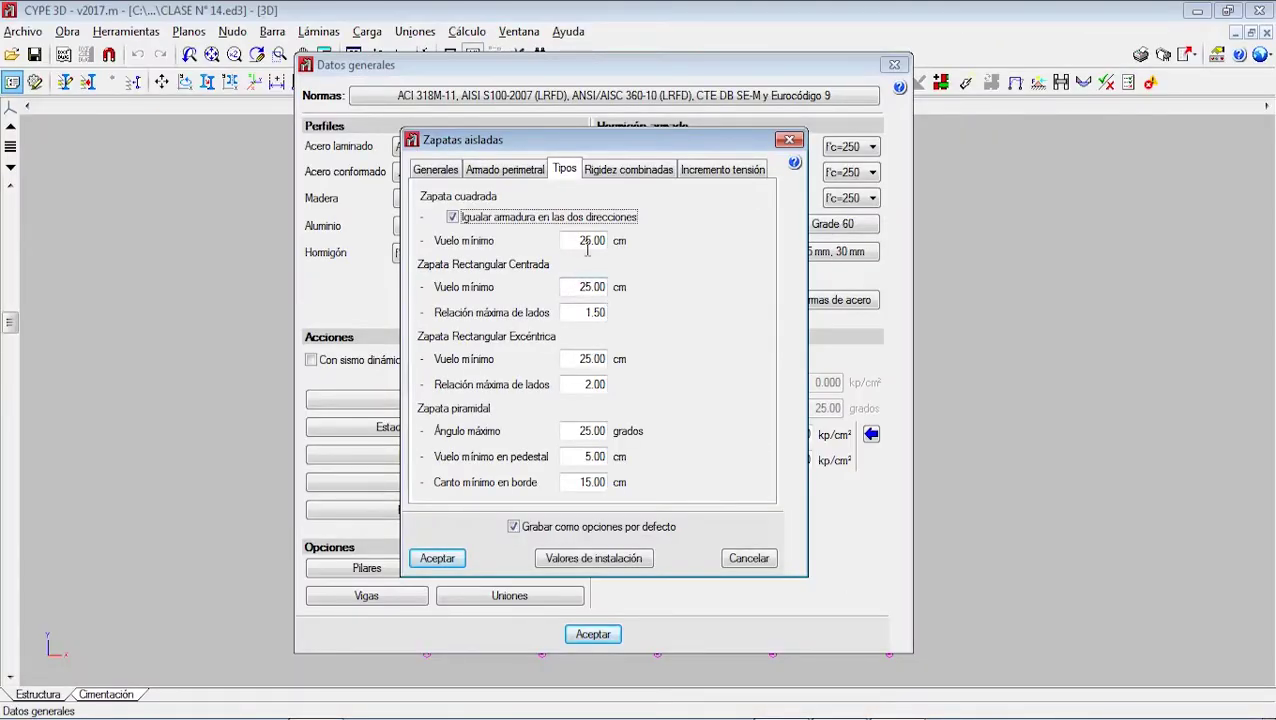
- Try 30 cm as the square footing's minimum overhang, and set it back to 25 cm
click(587, 242)
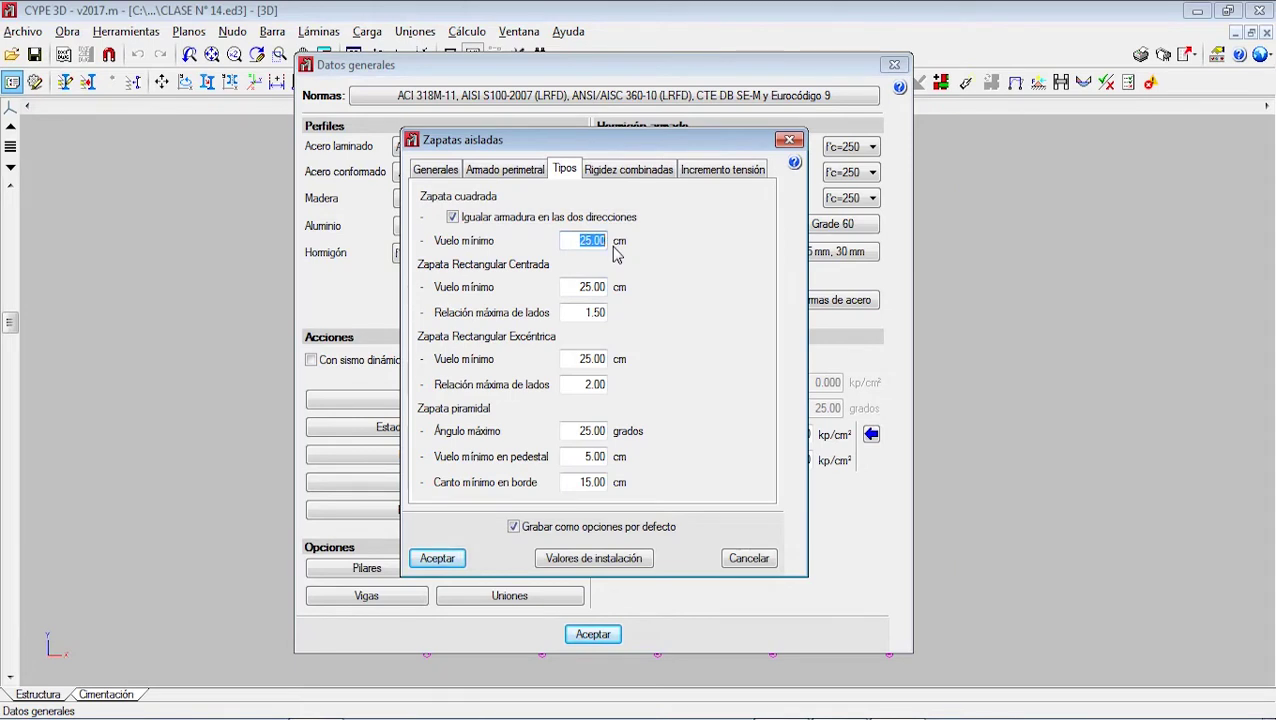
text(30)
click(584, 286)
click(585, 243)
double_click(574, 240)
text(25)
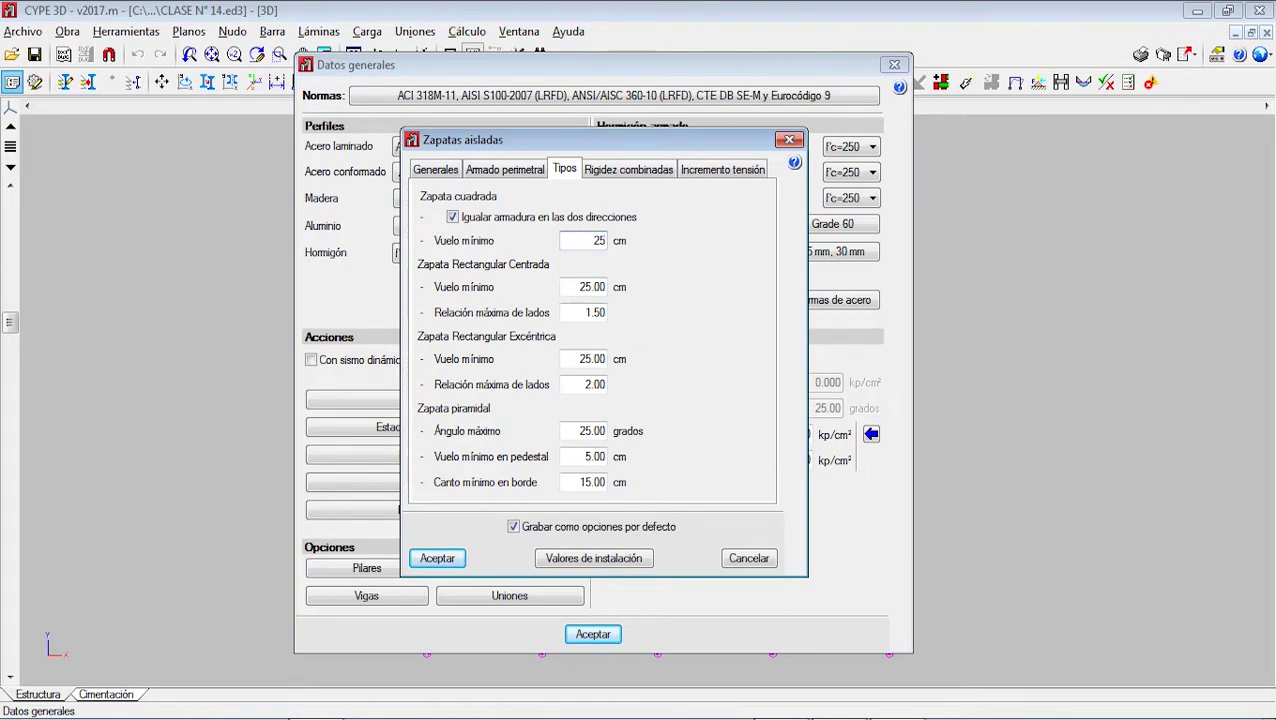
key(Tab)
- Switch to Paint and brush a green rectangular footing plan about 250 × 95 px, with a centred column and overhang arrows to all four sides
mouse_move(476, 285)
double_click(588, 287)
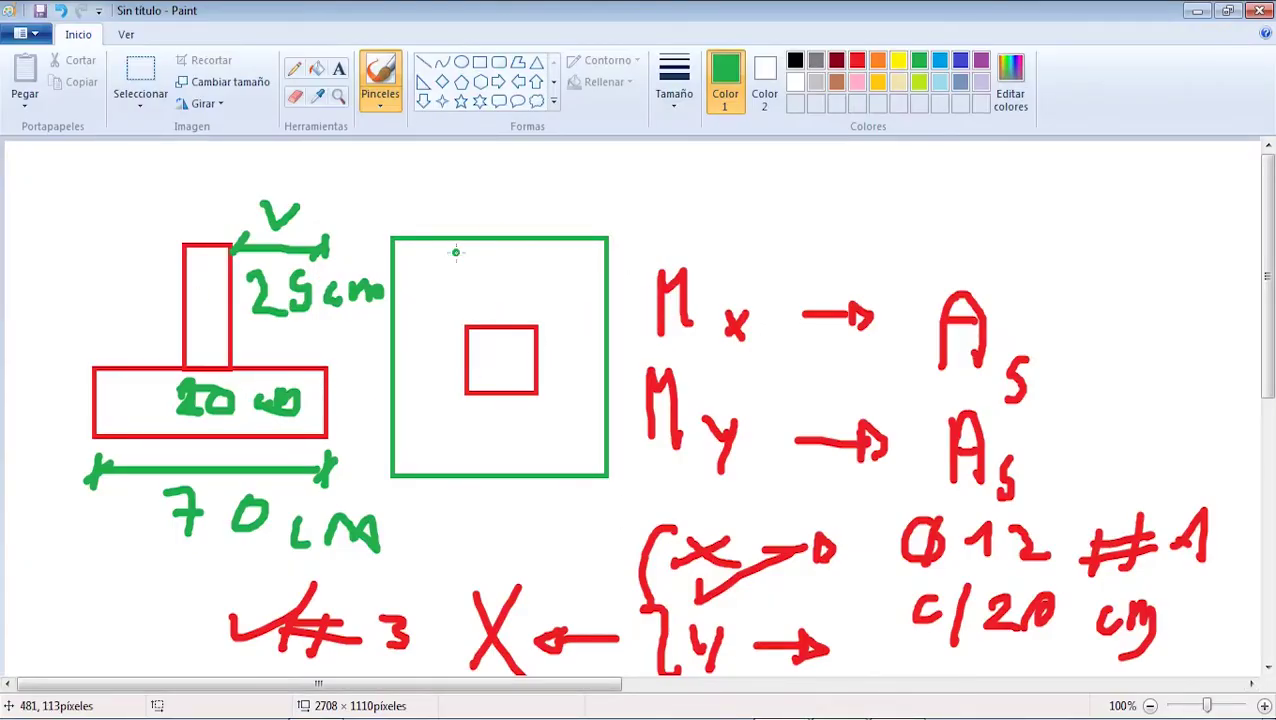
mouse_move(799, 176)
mouse_down()
mouse_move(800, 268)
mouse_move(815, 174)
mouse_move(1030, 172)
mouse_up()
drag(799, 265, 1035, 265)
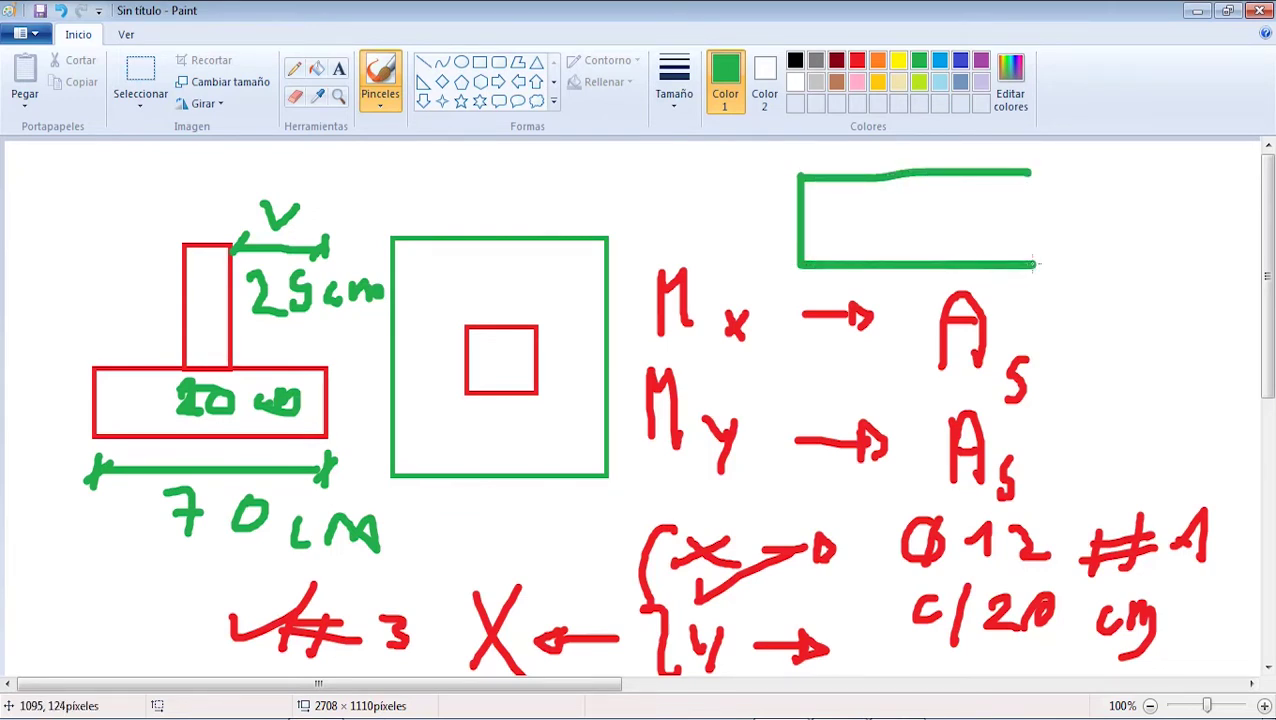
drag(1030, 173, 1032, 262)
mouse_move(915, 199)
mouse_down()
mouse_move(913, 215)
mouse_move(940, 199)
mouse_move(945, 228)
mouse_move(912, 231)
mouse_move(1020, 216)
mouse_move(1002, 238)
mouse_move(807, 217)
mouse_up()
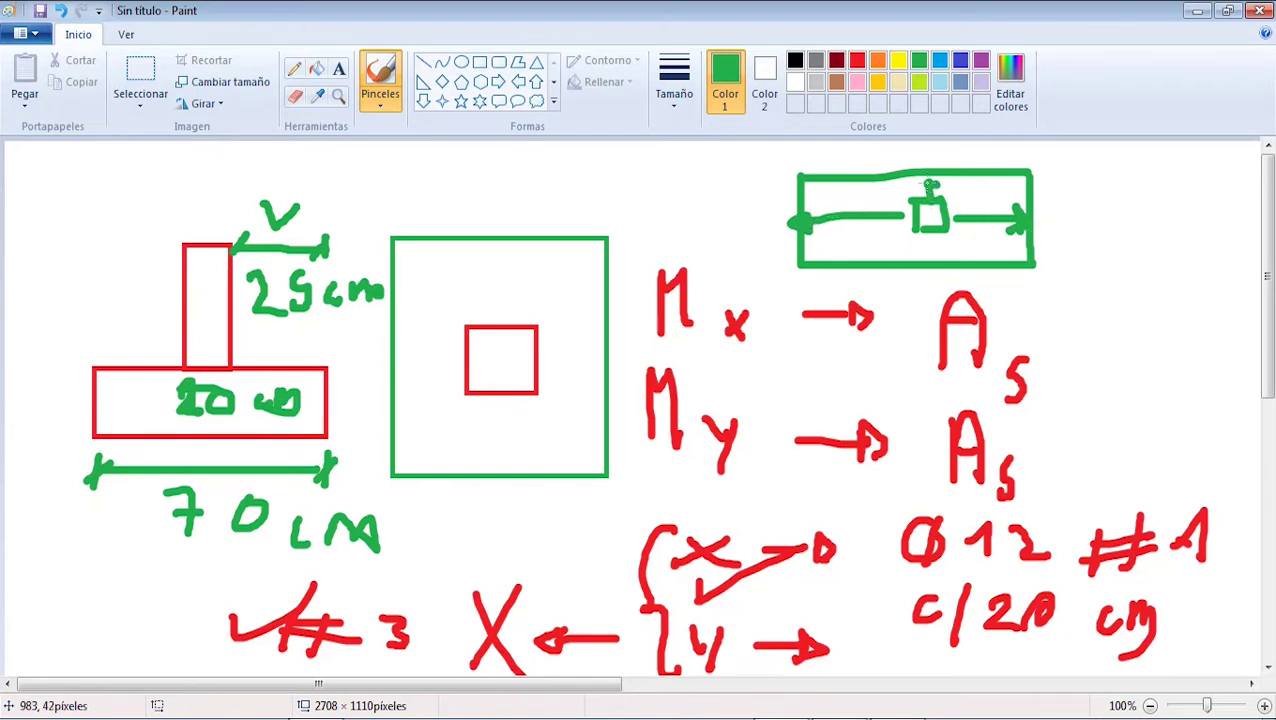
drag(930, 228, 933, 264)
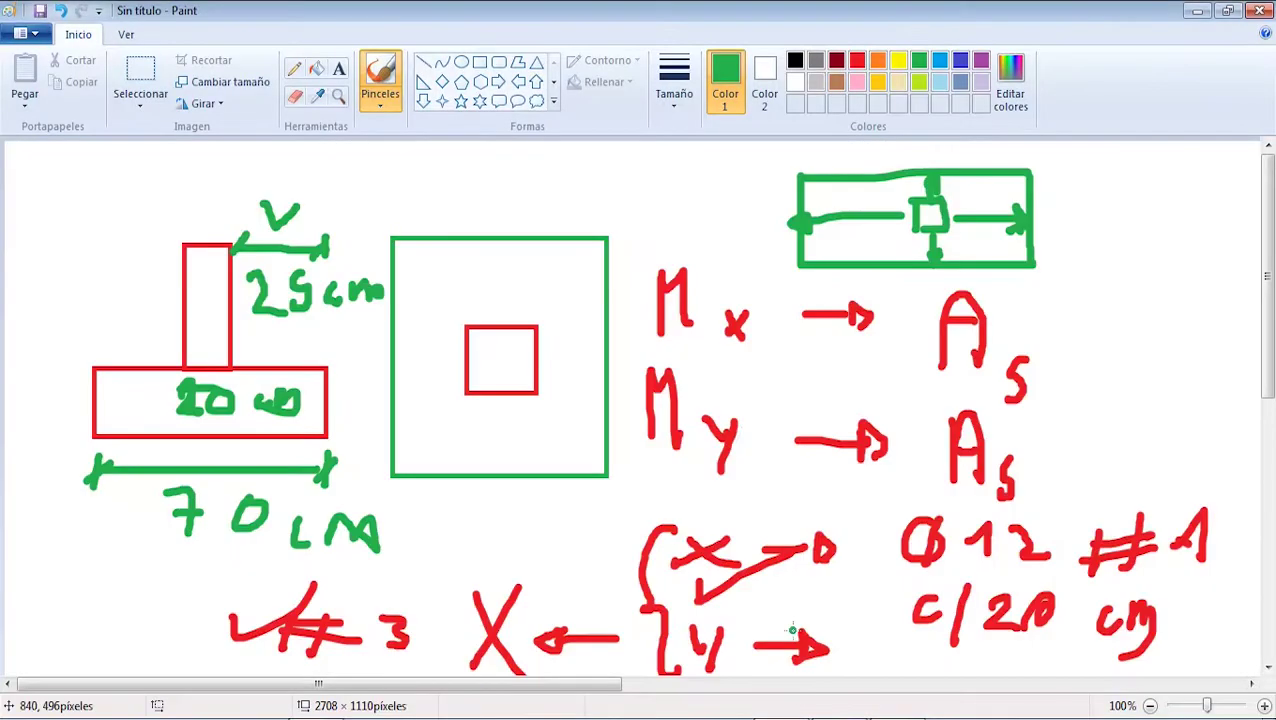
- Brush dimension lines beside and beneath the rectangular plan, labelling the short side A and the long side B
mouse_move(1065, 173)
mouse_down()
mouse_move(1108, 172)
mouse_move(1104, 262)
mouse_move(1124, 262)
mouse_move(1112, 234)
mouse_up()
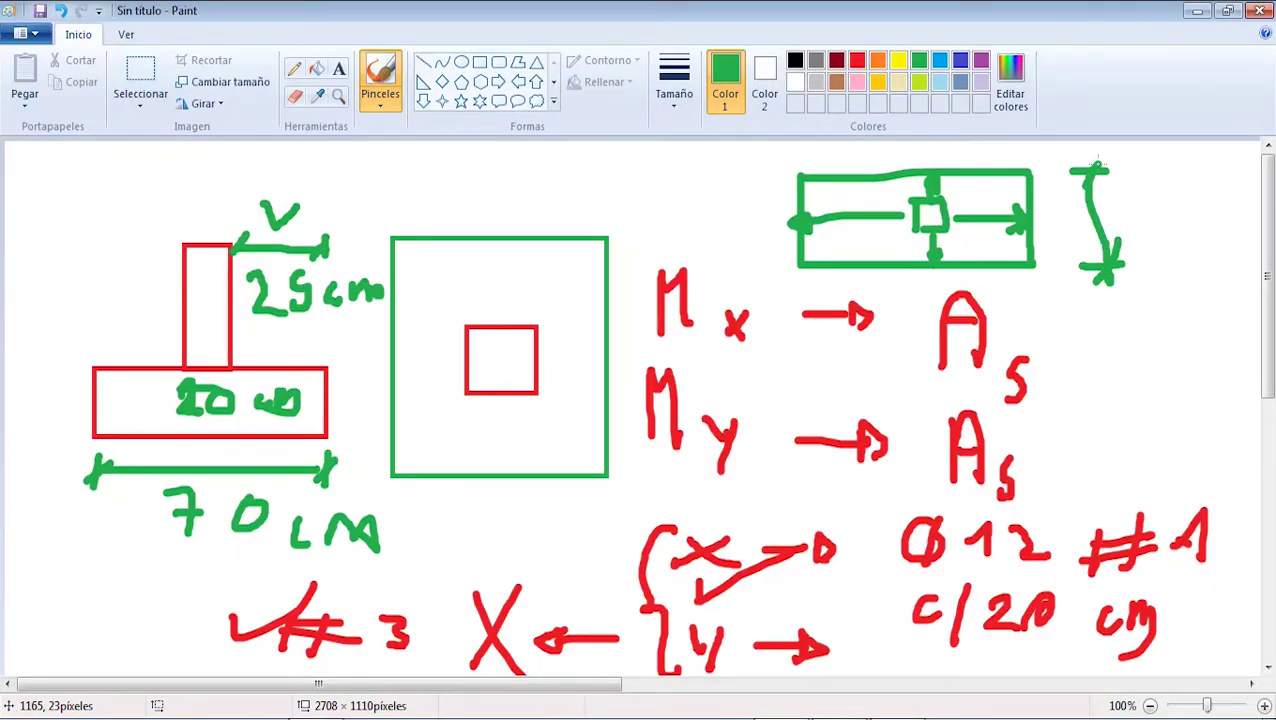
mouse_move(1176, 182)
mouse_down()
mouse_move(1165, 244)
mouse_move(1195, 244)
mouse_move(1190, 214)
mouse_up()
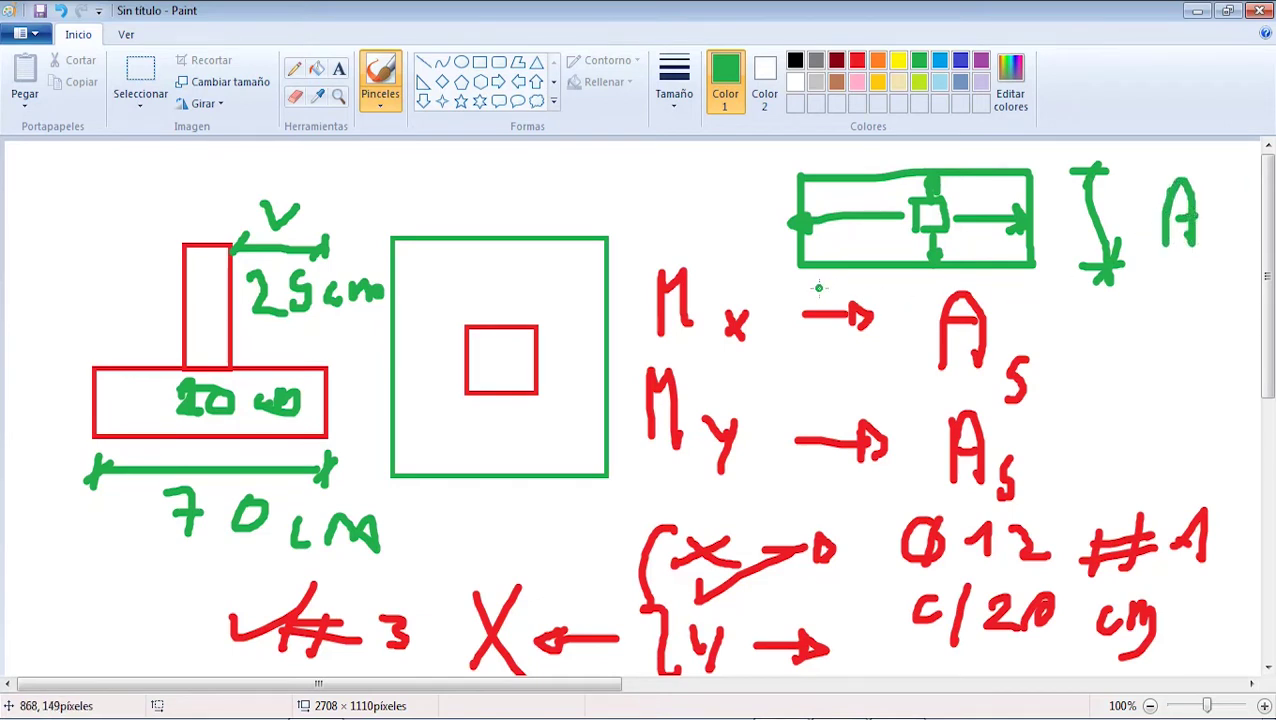
mouse_move(807, 288)
mouse_down()
mouse_move(1046, 265)
mouse_move(1040, 296)
mouse_move(1048, 262)
mouse_move(1052, 272)
mouse_move(834, 268)
mouse_move(924, 306)
mouse_move(896, 326)
mouse_up()
- Handwrite the side ratio limit B/A ≤ 1,5 near the rectangular footing plan and circle the 1,5
mouse_move(1082, 326)
mouse_down()
mouse_move(1086, 358)
mouse_move(1124, 362)
mouse_move(1090, 424)
mouse_move(1113, 421)
mouse_move(1107, 404)
mouse_up()
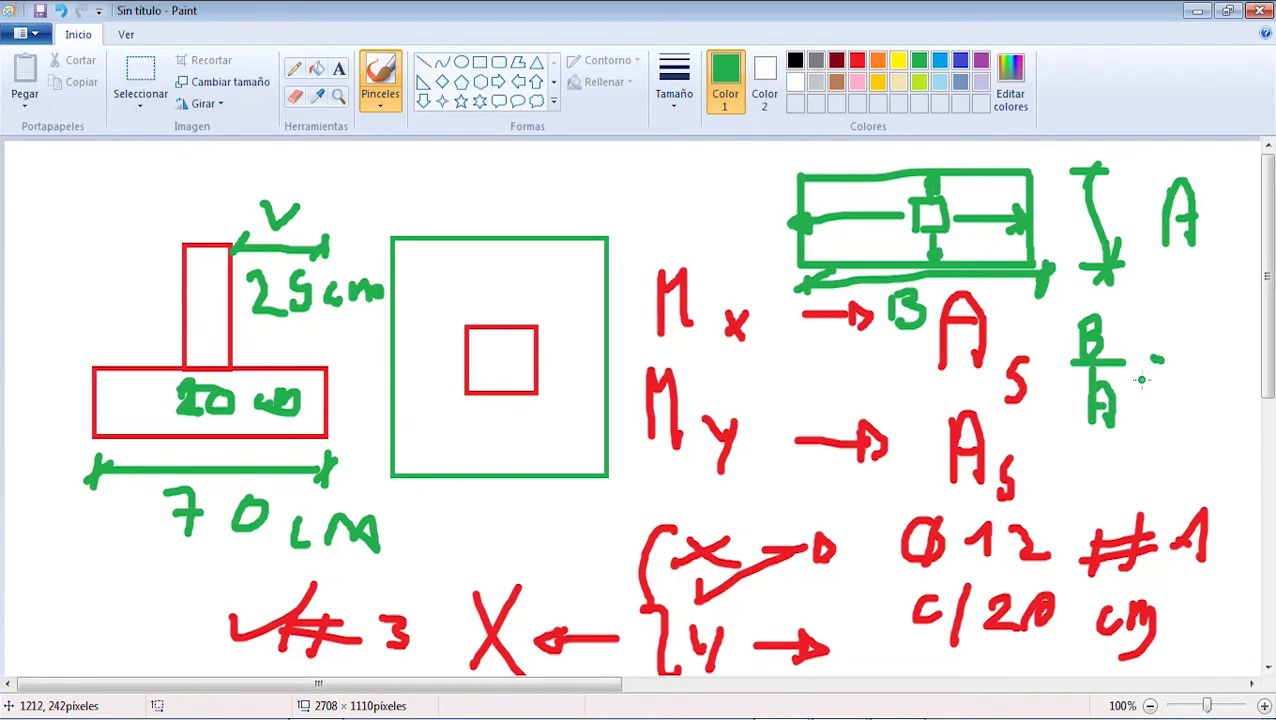
mouse_move(1158, 340)
mouse_down()
mouse_move(1138, 354)
mouse_move(1164, 368)
mouse_up()
drag(1132, 378, 1164, 376)
mouse_move(1188, 346)
mouse_down()
mouse_move(1200, 332)
mouse_move(1206, 390)
mouse_up()
mouse_move(1244, 340)
mouse_down()
mouse_move(1230, 342)
mouse_move(1218, 377)
mouse_up()
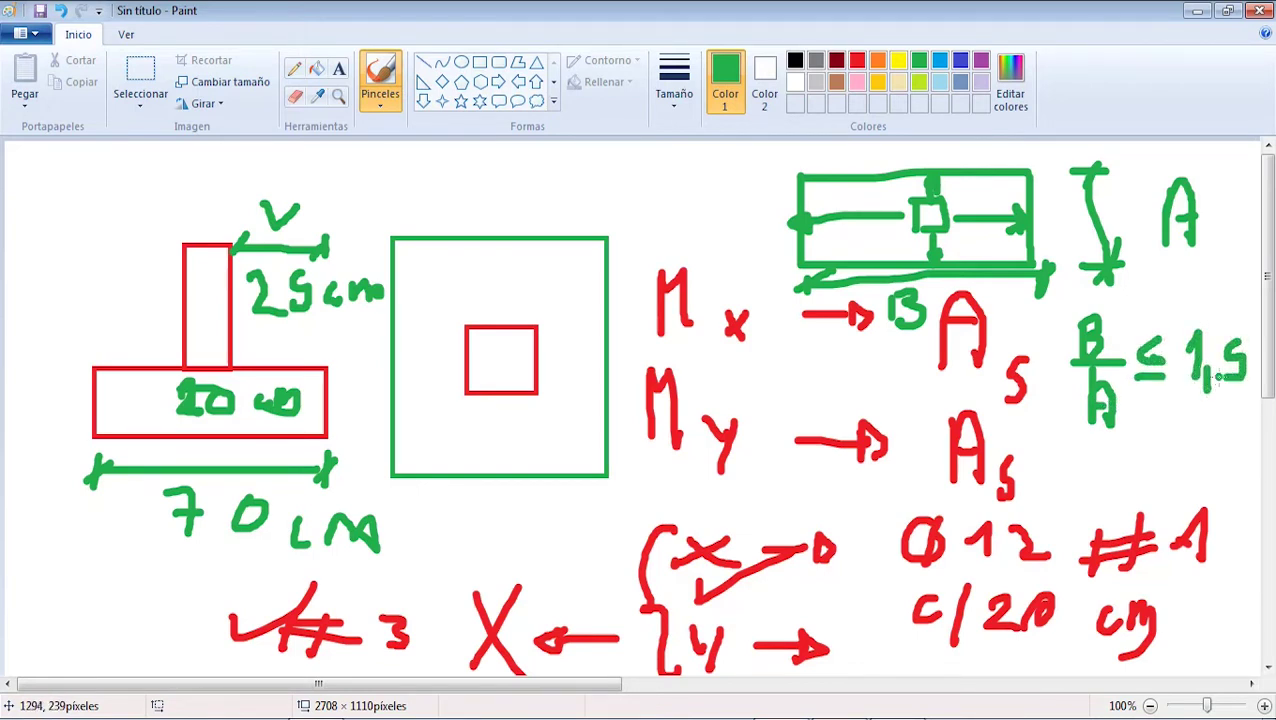
mouse_move(1231, 314)
mouse_down()
mouse_move(1236, 422)
mouse_move(1214, 320)
mouse_up()
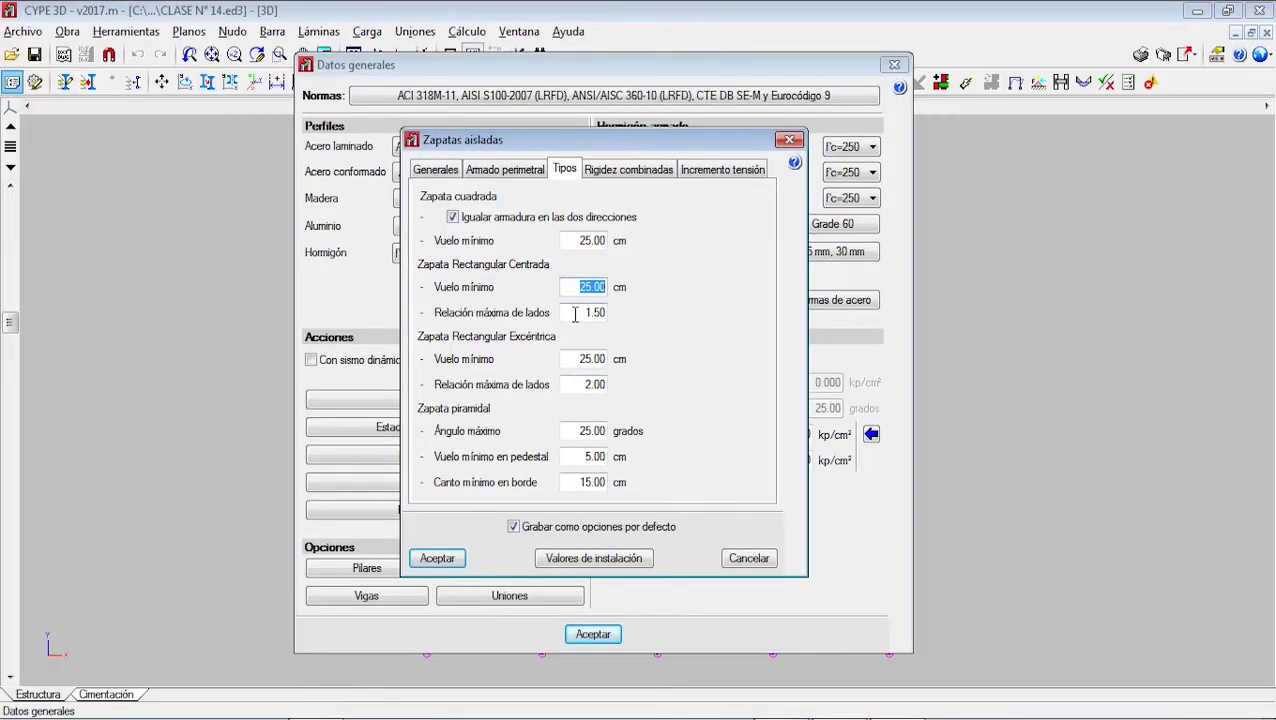
- In CYPE 3D, examine the centred rectangular footing's maximum side ratio and the eccentric footing's minimum overhang and maximum side ratio
click(588, 313)
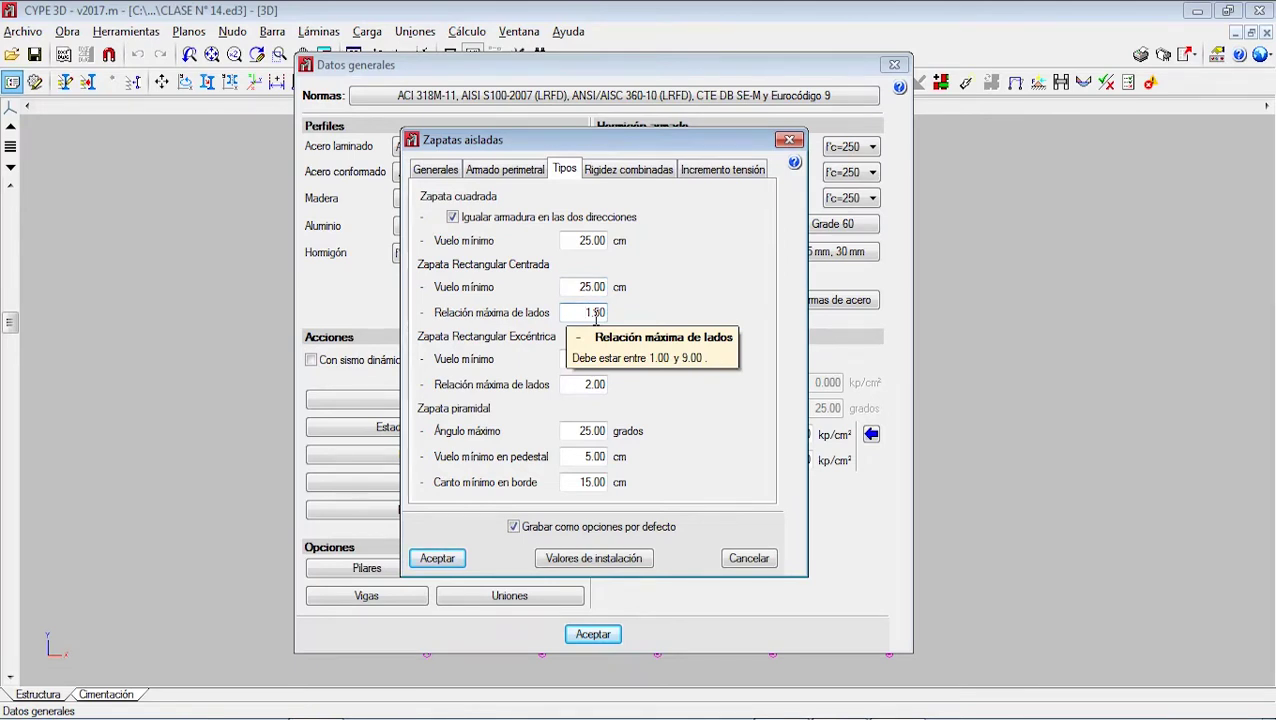
mouse_move(469, 360)
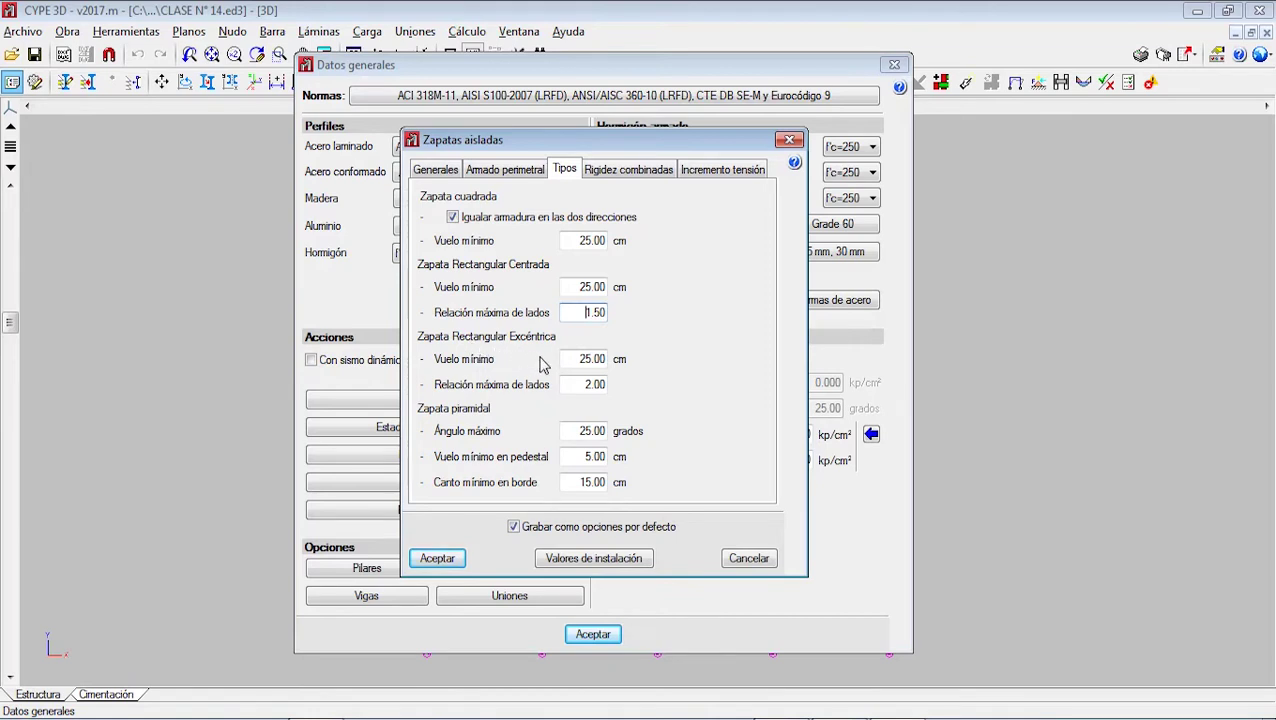
mouse_move(548, 364)
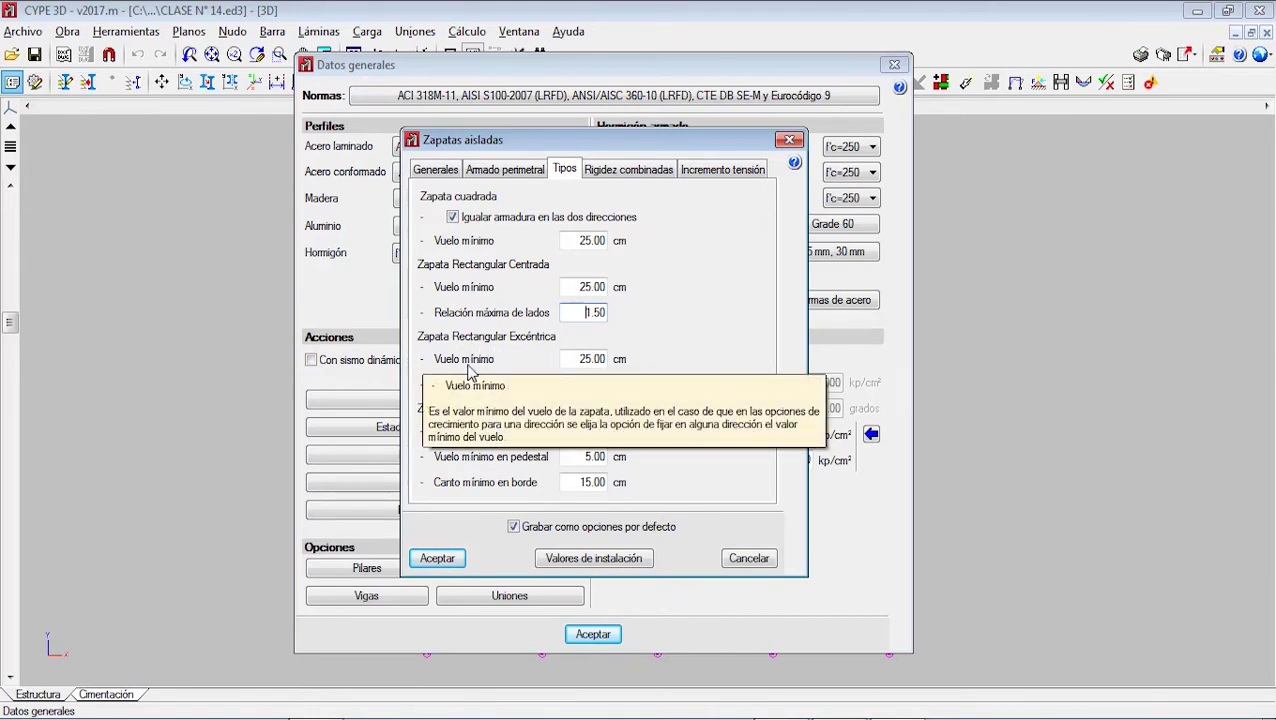
double_click(576, 362)
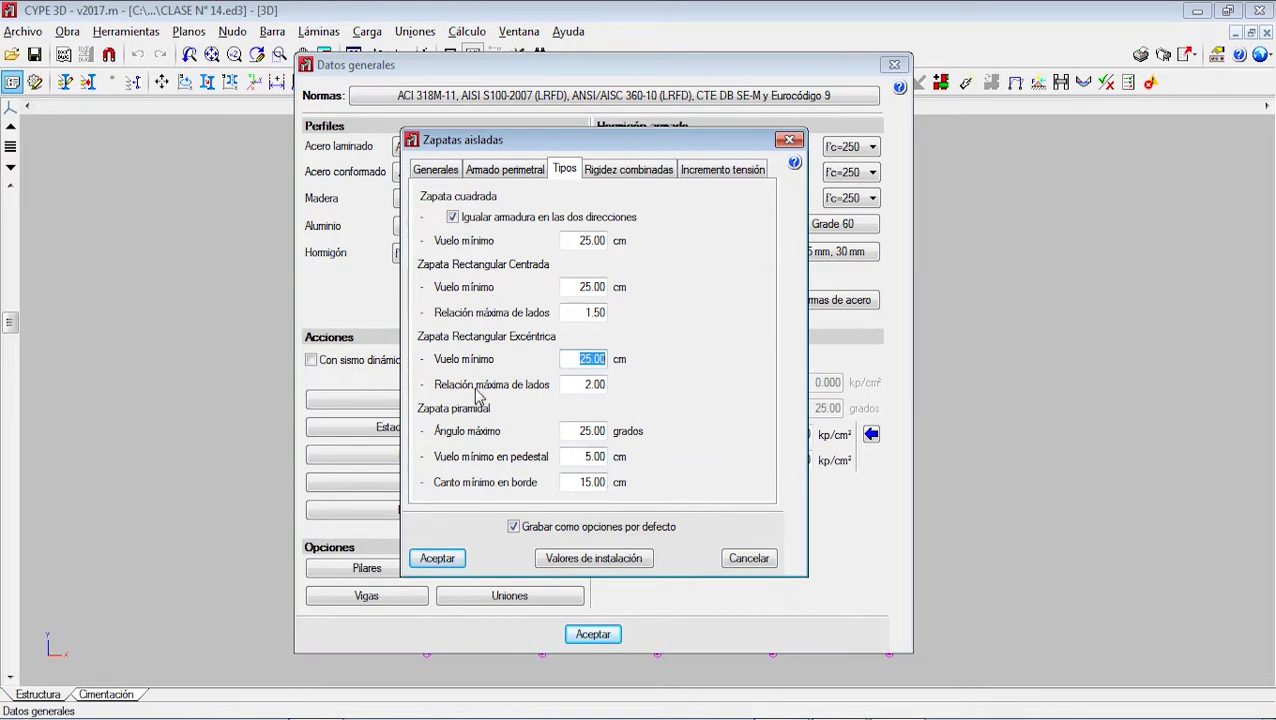
double_click(590, 386)
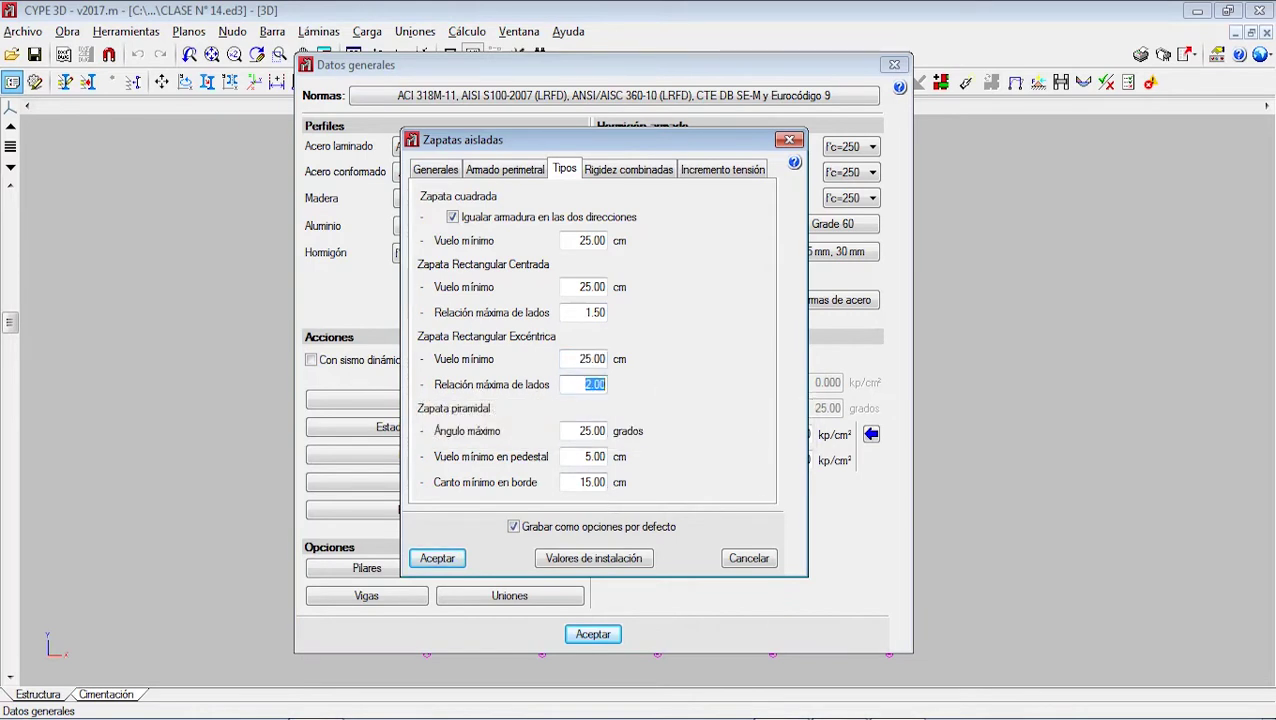
- Return to Paint and brush a rectangular footing plan about 160 × 75 px with an off-centre column, labelling its sides A and B
key(alt+Tab)
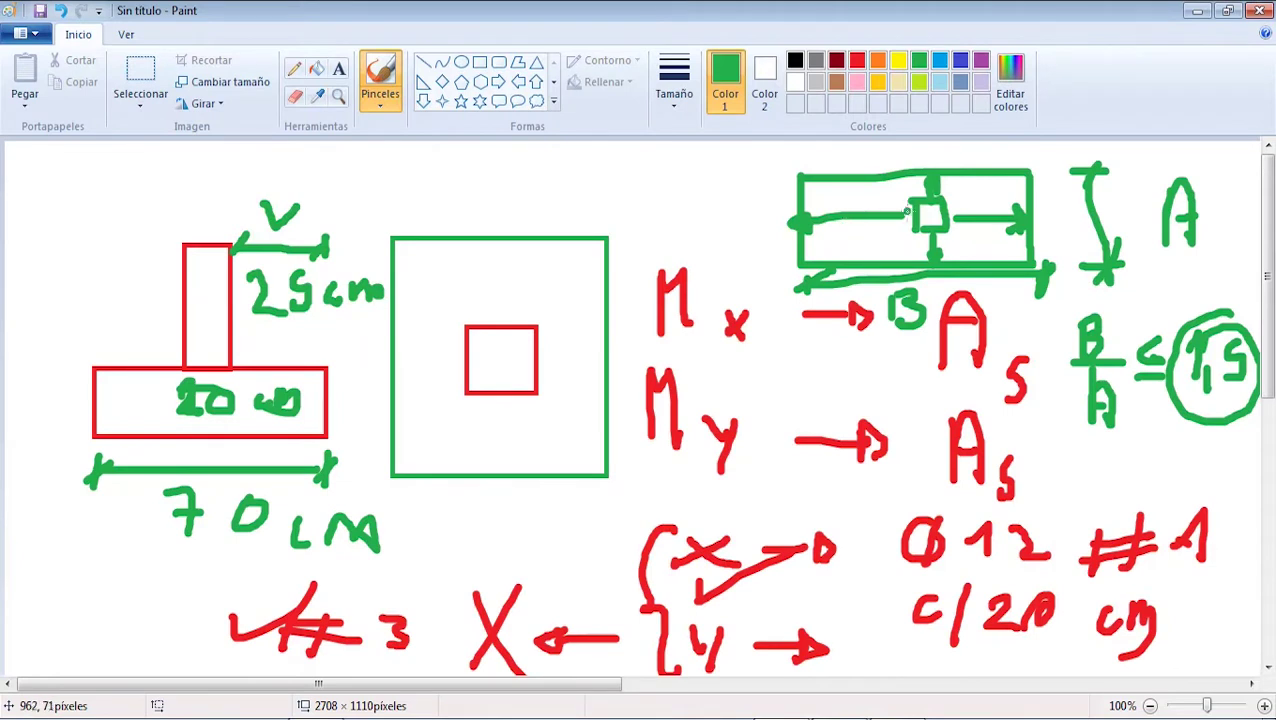
mouse_move(603, 166)
mouse_down()
mouse_move(602, 226)
mouse_move(648, 165)
mouse_move(757, 207)
mouse_move(610, 230)
mouse_up()
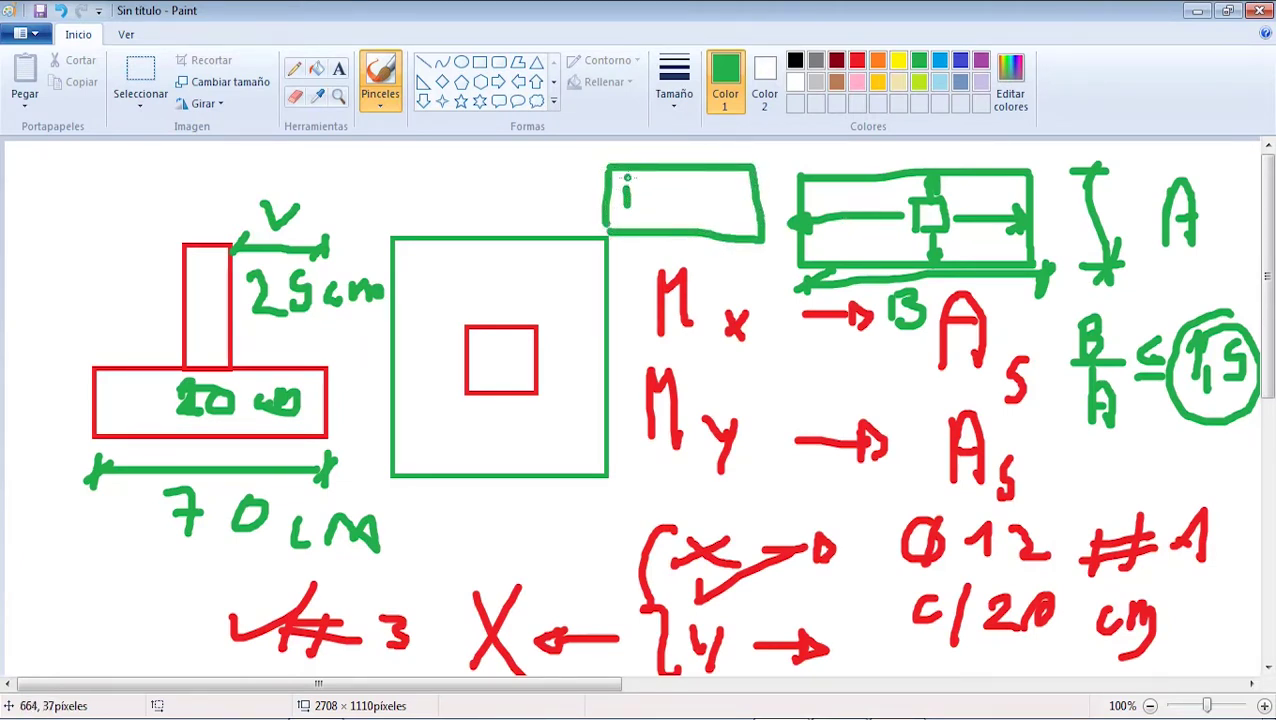
mouse_move(627, 177)
mouse_down()
mouse_move(658, 174)
mouse_move(634, 218)
mouse_move(625, 180)
mouse_up()
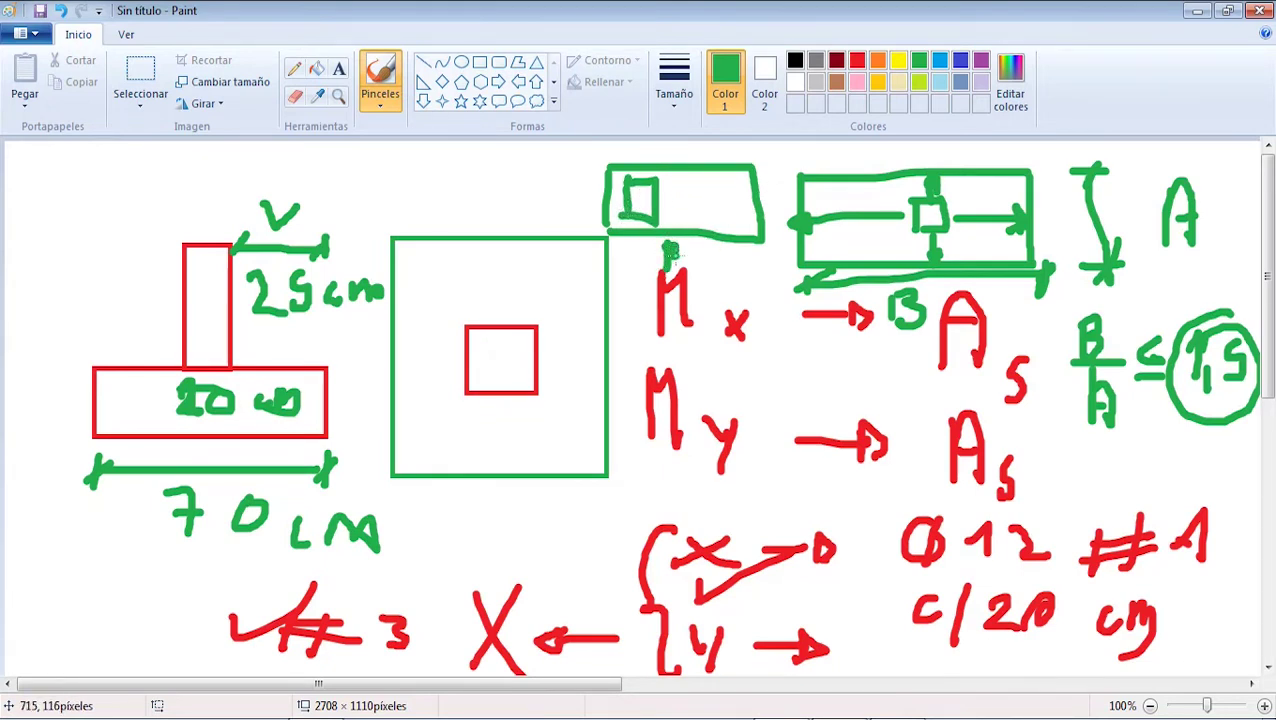
drag(675, 256, 668, 270)
mouse_move(769, 186)
mouse_down()
mouse_move(769, 213)
mouse_move(785, 212)
mouse_up()
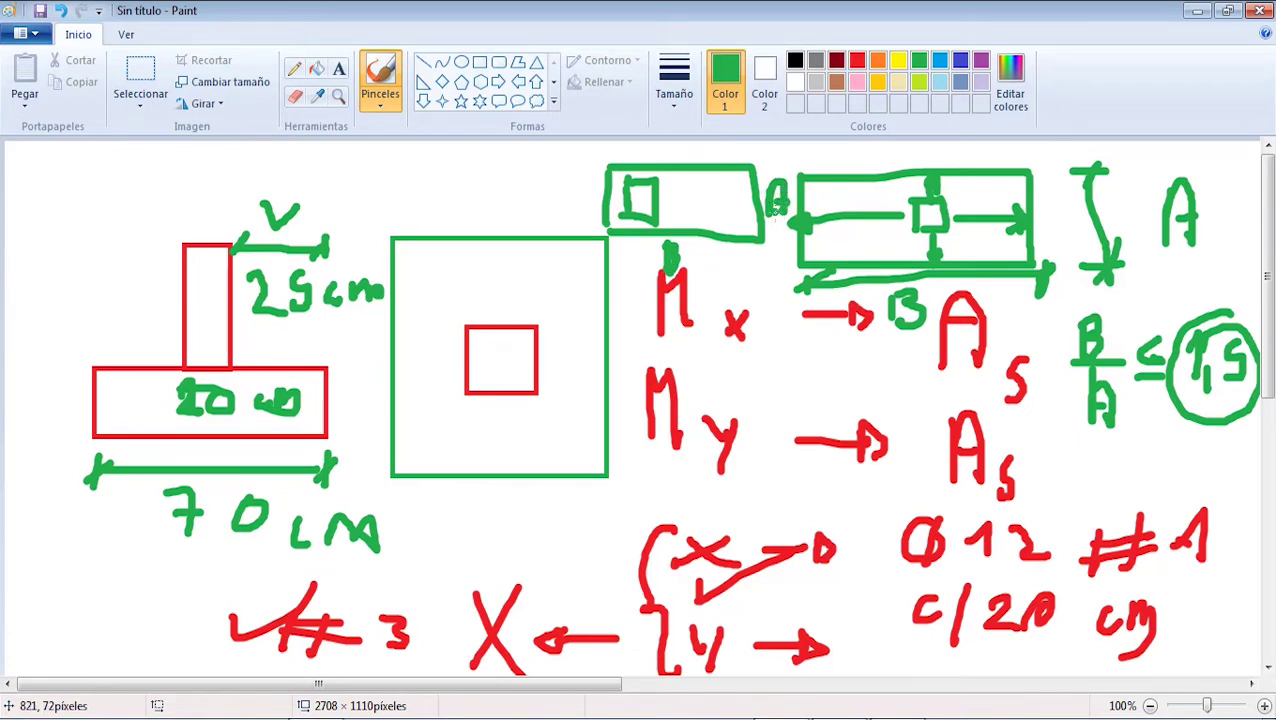
mouse_move(704, 286)
mouse_down()
mouse_move(712, 242)
mouse_move(730, 247)
mouse_move(708, 284)
mouse_up()
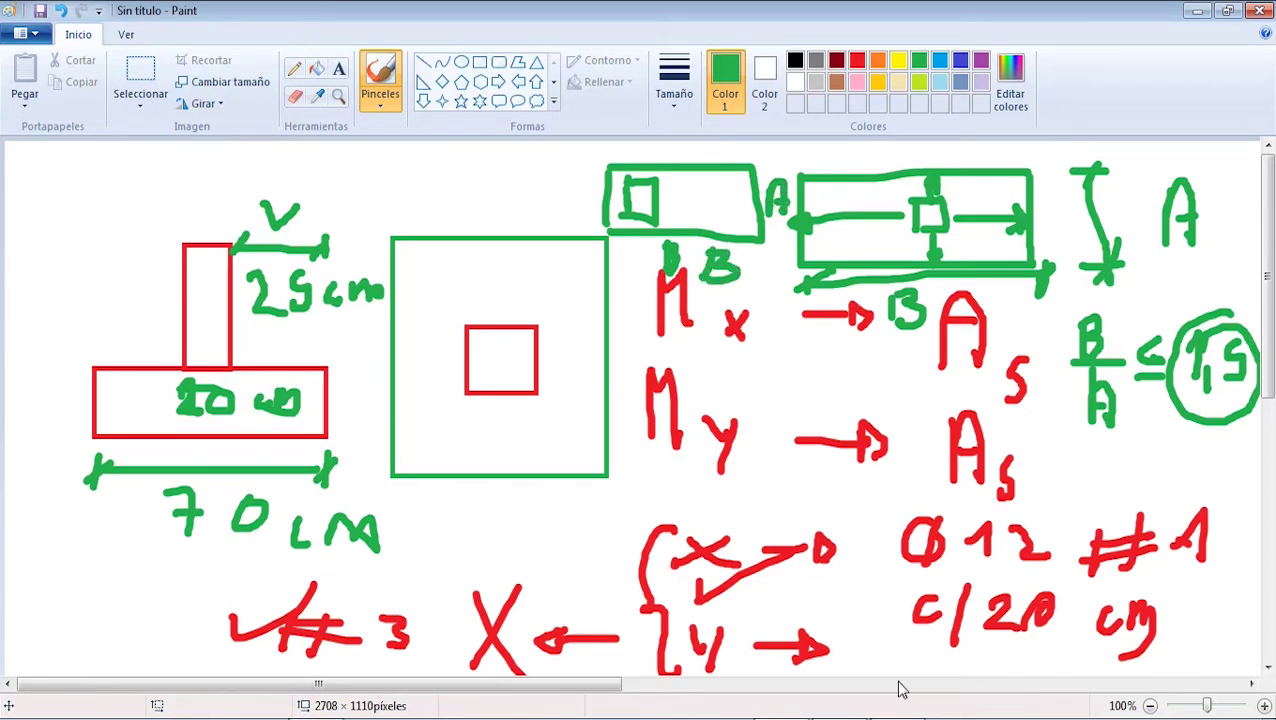
- Select all the sketches and handwritten notes on the canvas and delete them
click(140, 72)
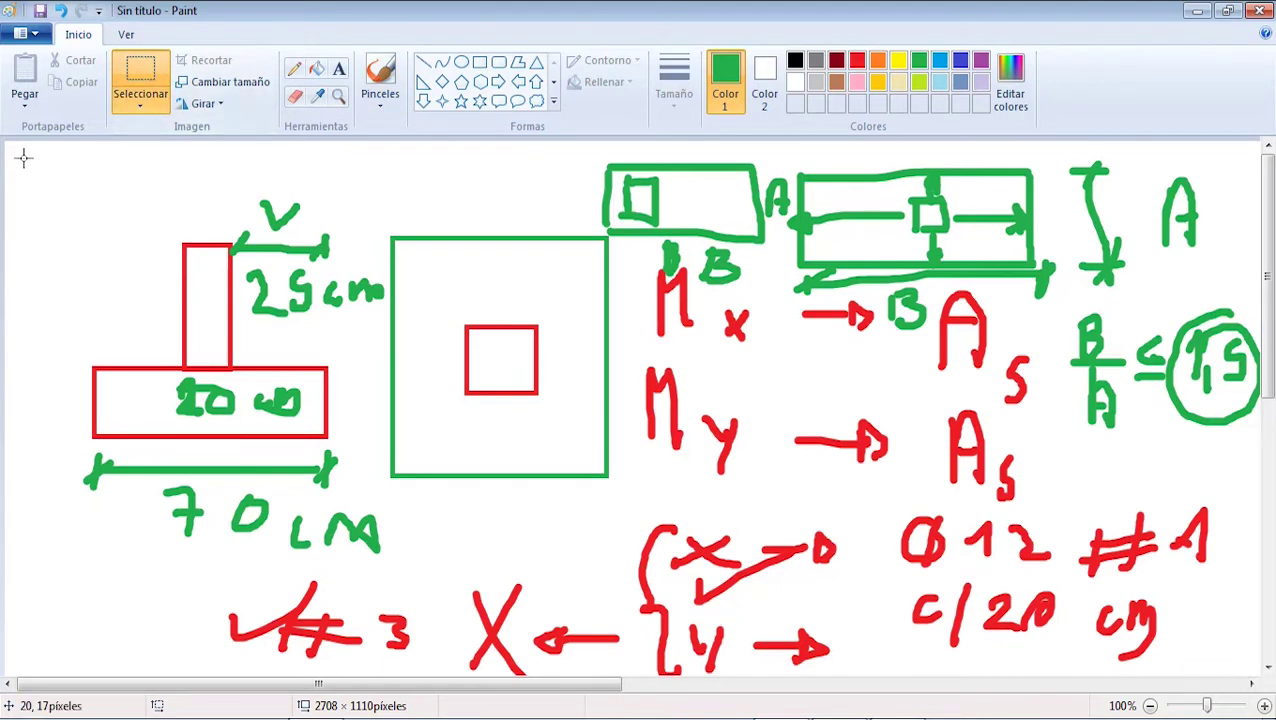
drag(24, 157, 1264, 620)
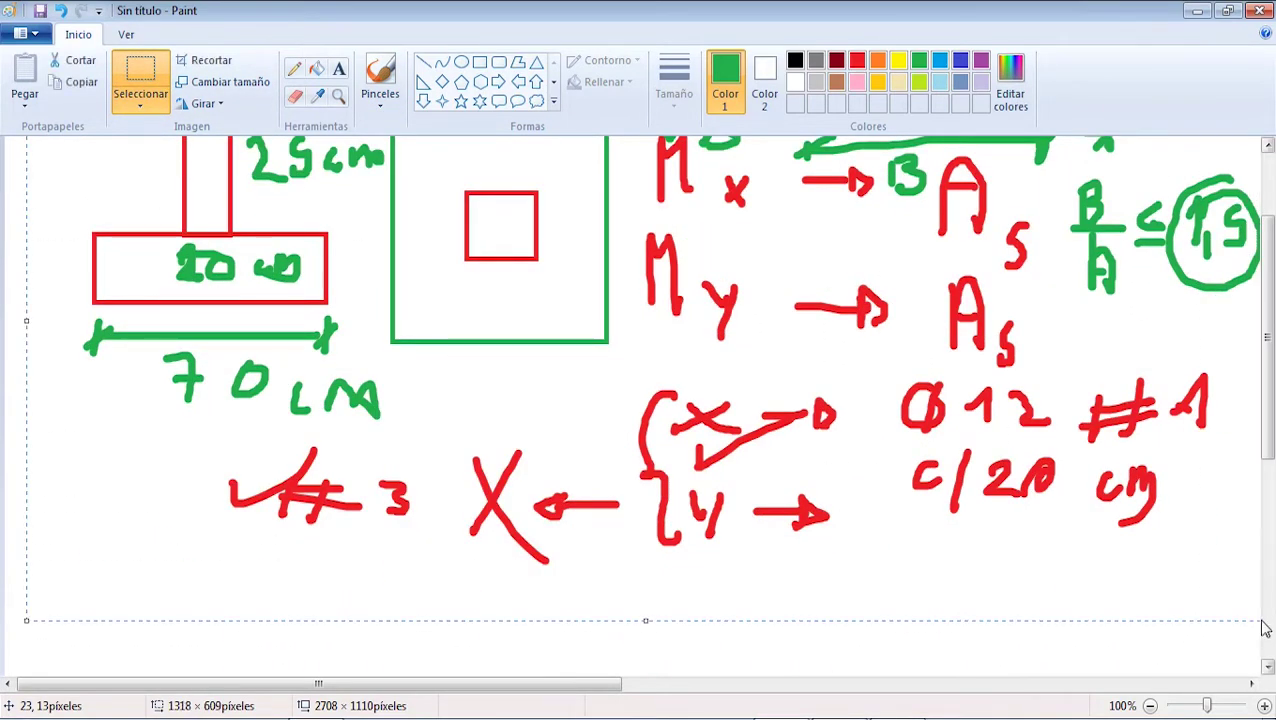
key(Delete)
scroll(1100, 160, up, 3)
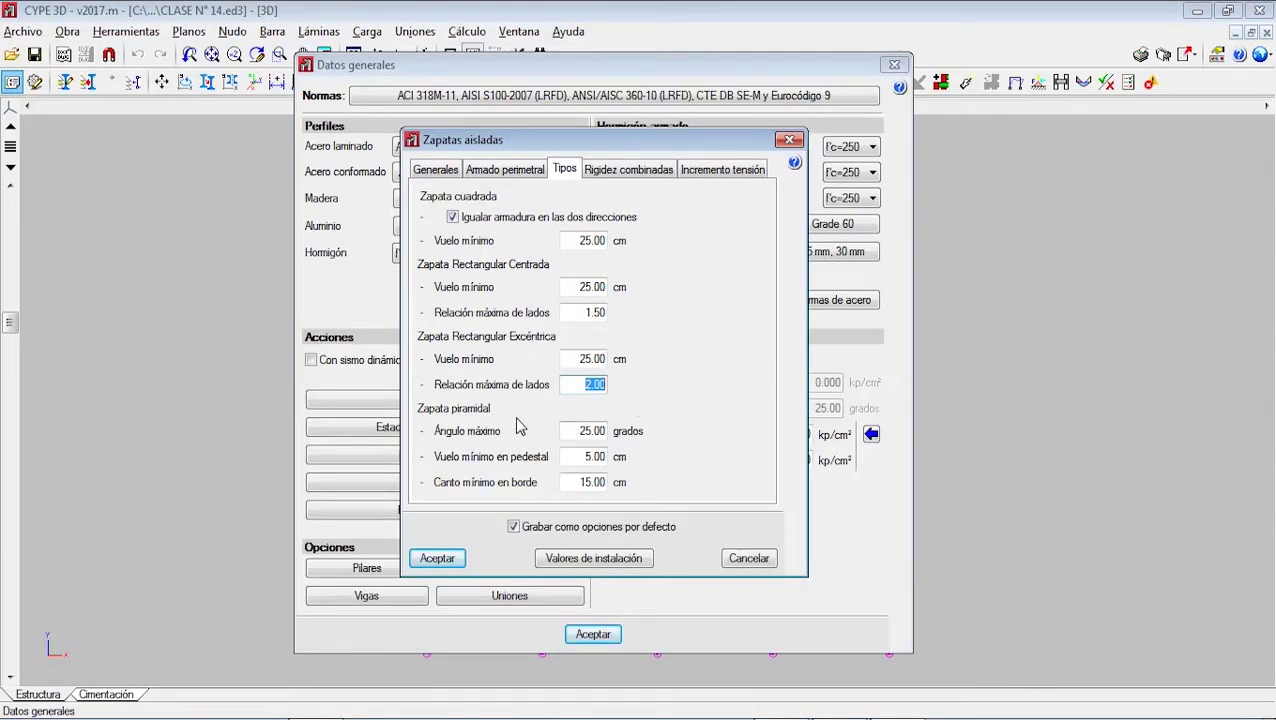
- Draw a pyramidal footing elevation in Paint: a green base of 219 × 100 px with a brushed sloped top and its slope angle marked θ
click(572, 429)
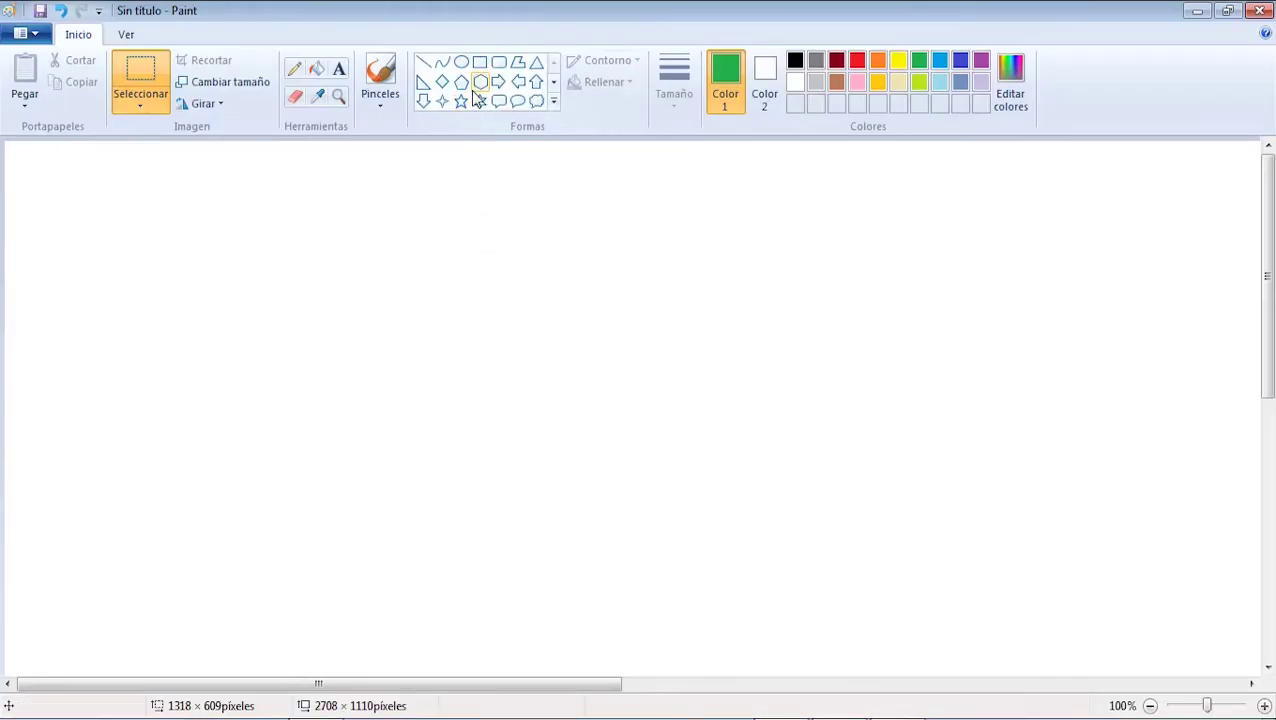
click(480, 62)
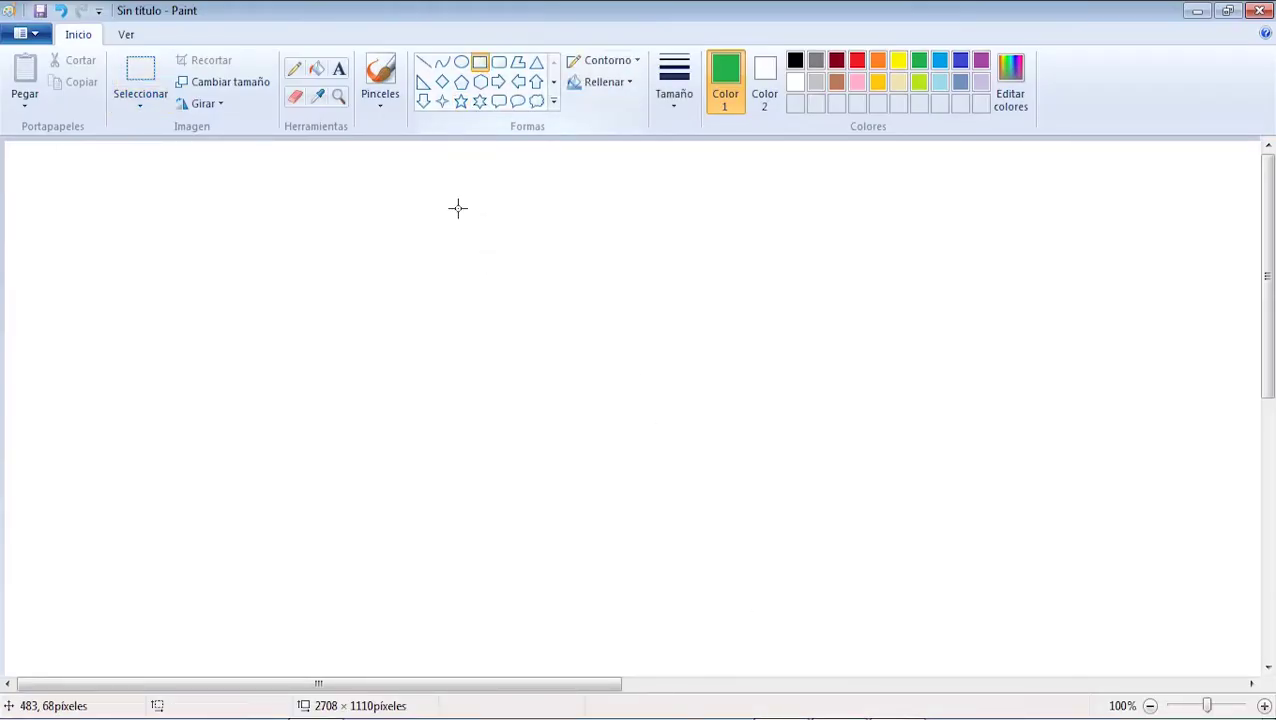
mouse_move(370, 367)
mouse_down()
mouse_move(464, 461)
mouse_move(578, 467)
mouse_up()
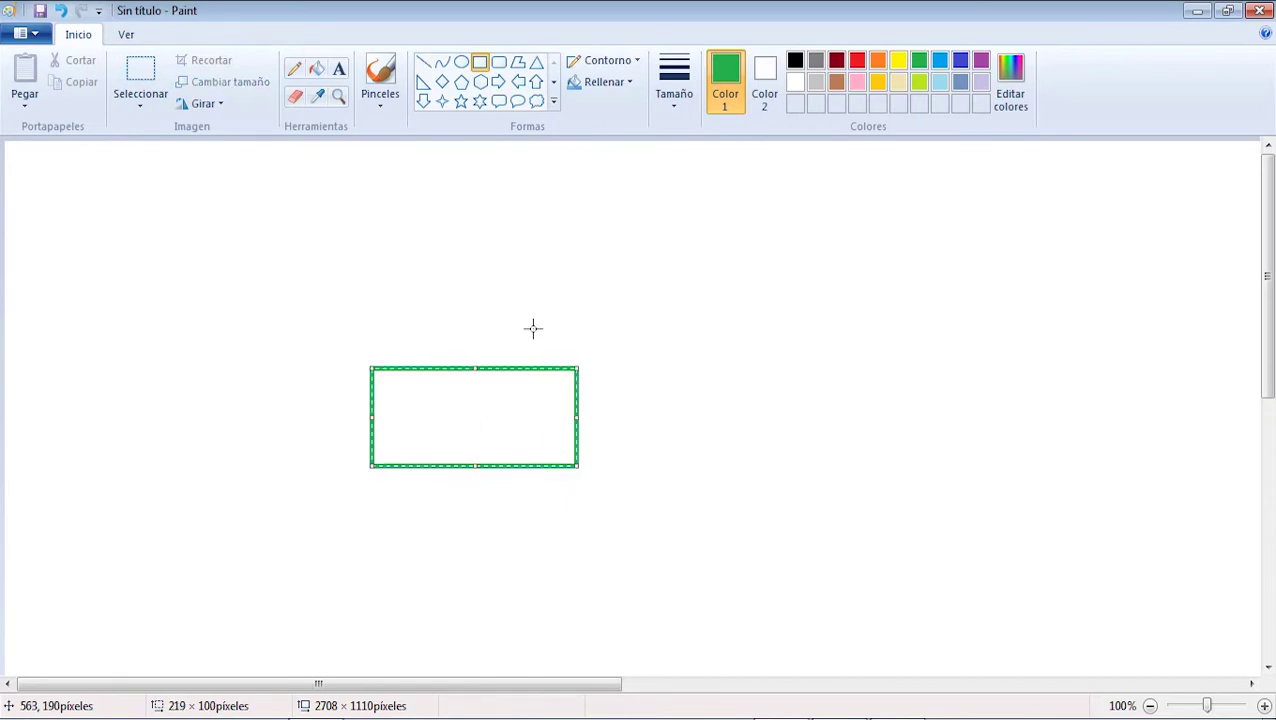
click(380, 80)
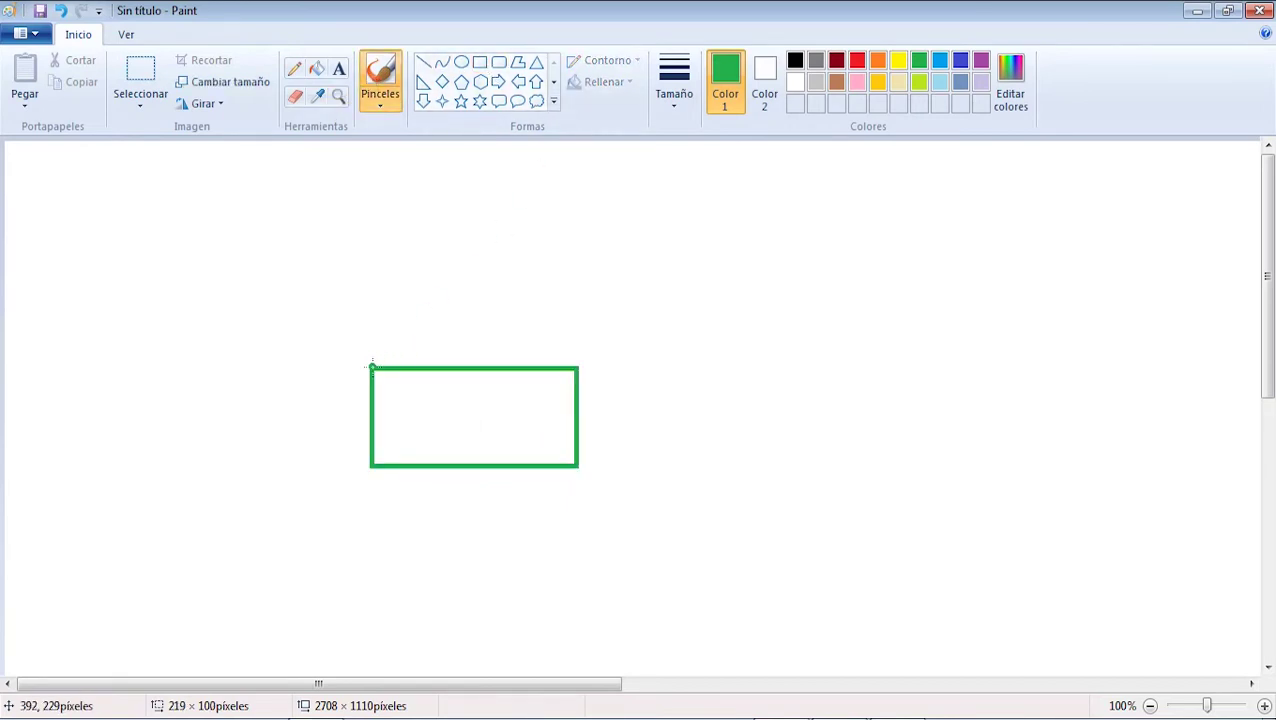
mouse_move(372, 366)
mouse_down()
mouse_move(416, 306)
mouse_move(527, 306)
mouse_move(567, 340)
mouse_move(564, 371)
mouse_up()
mouse_move(400, 328)
mouse_down()
mouse_move(406, 362)
mouse_move(462, 336)
mouse_move(437, 348)
mouse_up()
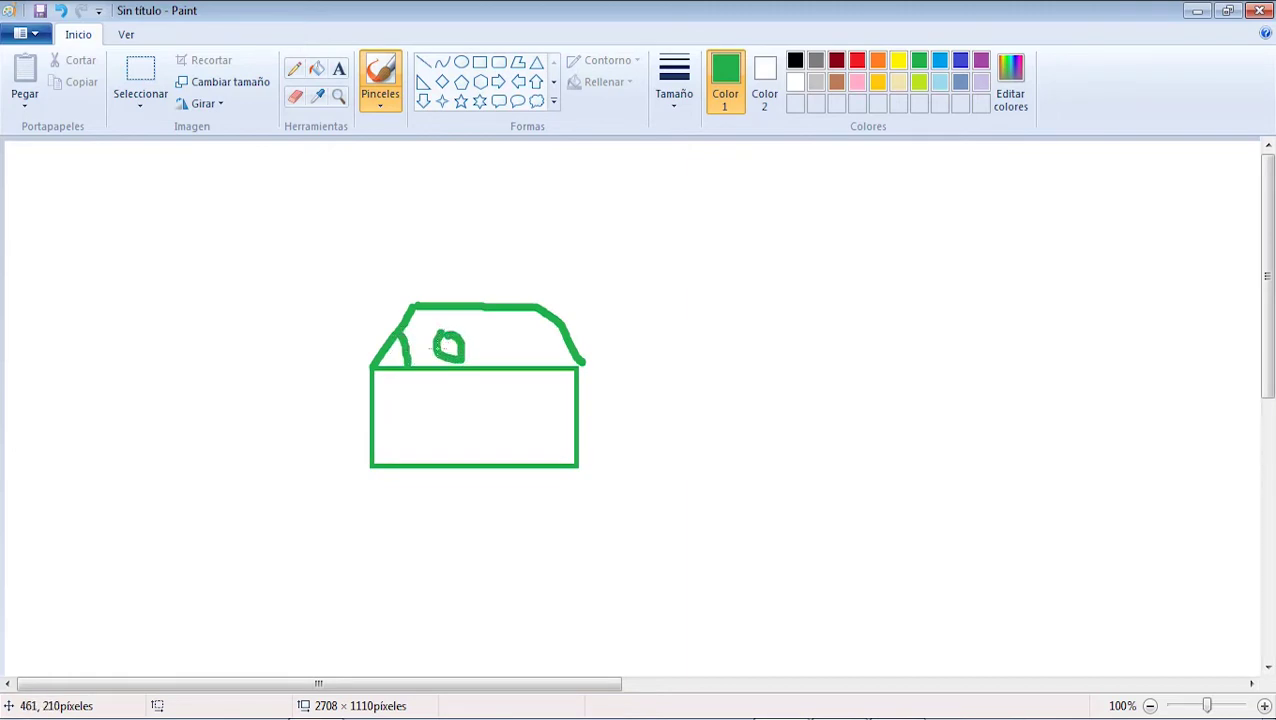
- Handwrite θ max = 25° beside the pyramidal footing and underline the value
mouse_move(708, 278)
mouse_down()
mouse_move(718, 296)
mouse_move(762, 300)
mouse_move(790, 322)
mouse_move(848, 311)
mouse_move(860, 344)
mouse_up()
mouse_move(908, 313)
mouse_down()
mouse_move(892, 335)
mouse_move(904, 338)
mouse_up()
drag(848, 306, 820, 311)
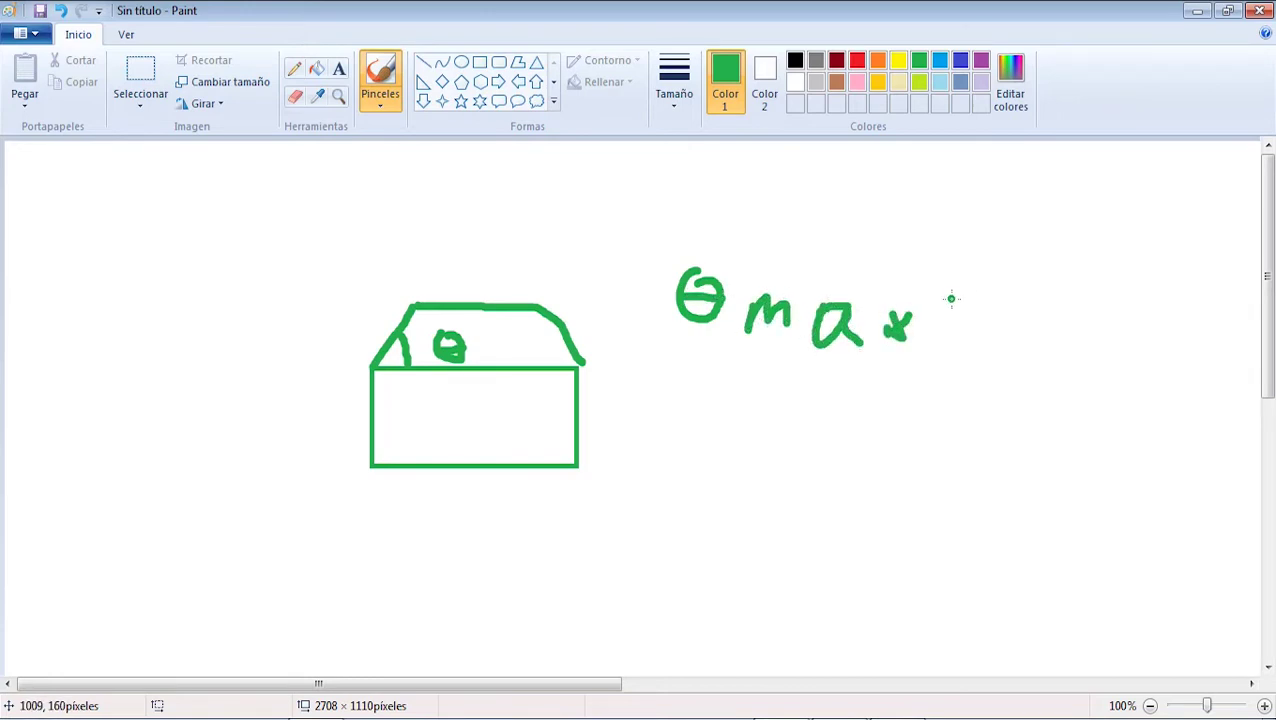
drag(952, 297, 984, 297)
mouse_move(952, 322)
mouse_down()
mouse_move(1042, 300)
mouse_move(1062, 339)
mouse_up()
mouse_move(1106, 284)
mouse_down()
mouse_move(1084, 309)
mouse_move(1086, 347)
mouse_move(1128, 292)
mouse_up()
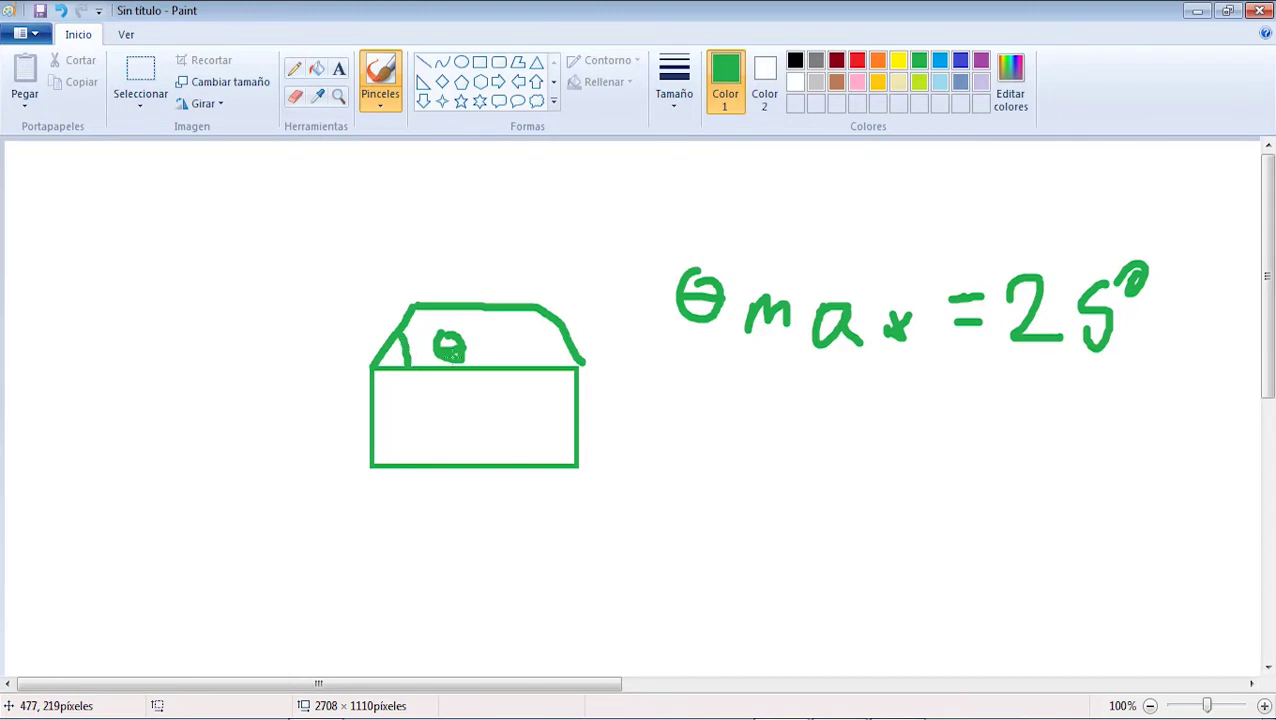
drag(981, 394, 1184, 395)
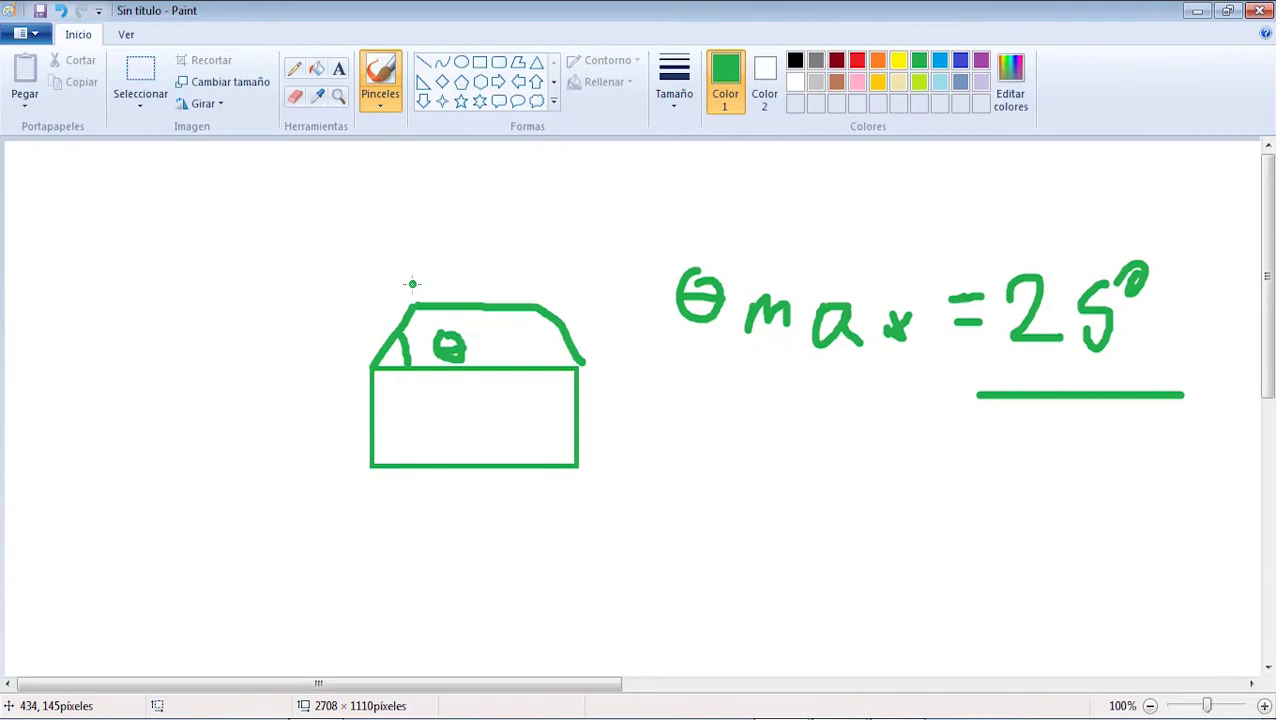
- Brush a pedestal outline on top of the pyramidal footing with a short overhang dimension labelled 5 cm, checking the Tipos settings in CYPE 3D
mouse_move(397, 283)
mouse_down()
mouse_move(474, 324)
mouse_move(521, 292)
mouse_move(381, 290)
mouse_up()
mouse_move(547, 300)
mouse_down()
mouse_move(550, 277)
mouse_move(595, 290)
mouse_move(598, 312)
mouse_move(560, 288)
mouse_up()
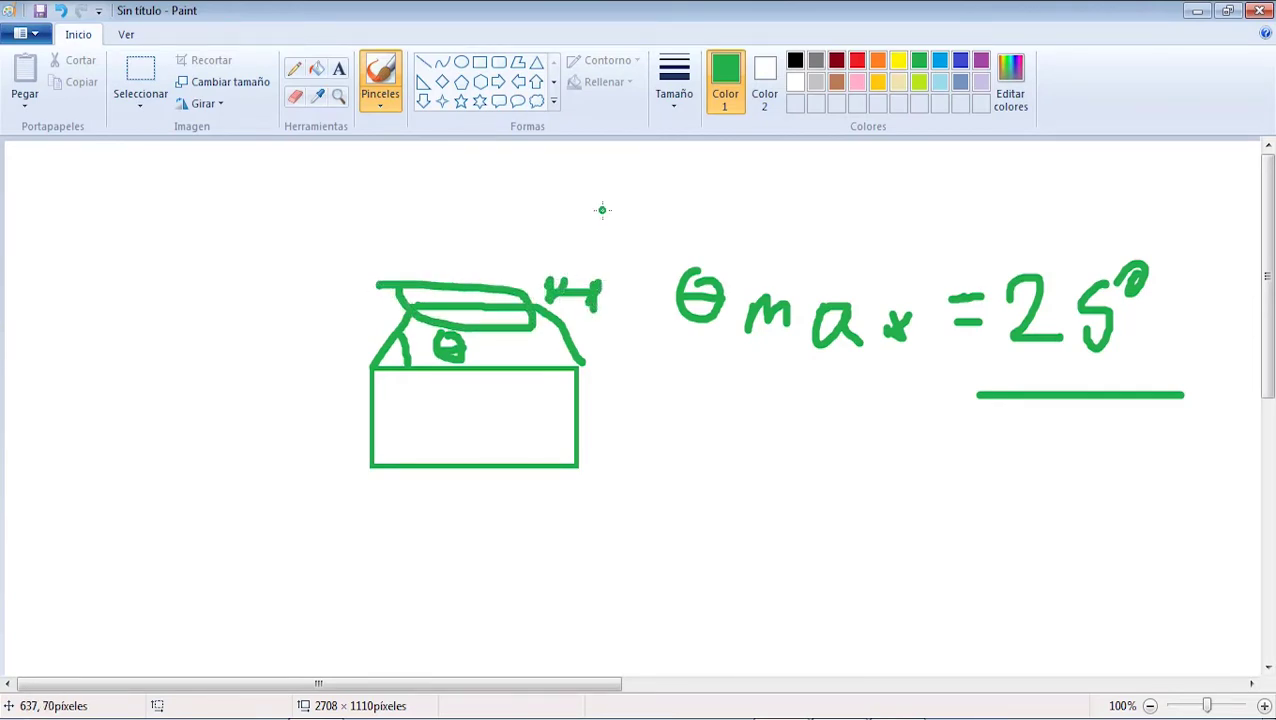
mouse_move(607, 208)
mouse_down()
mouse_move(601, 246)
mouse_move(657, 262)
mouse_move(684, 240)
mouse_move(702, 258)
mouse_up()
key(alt+Tab)
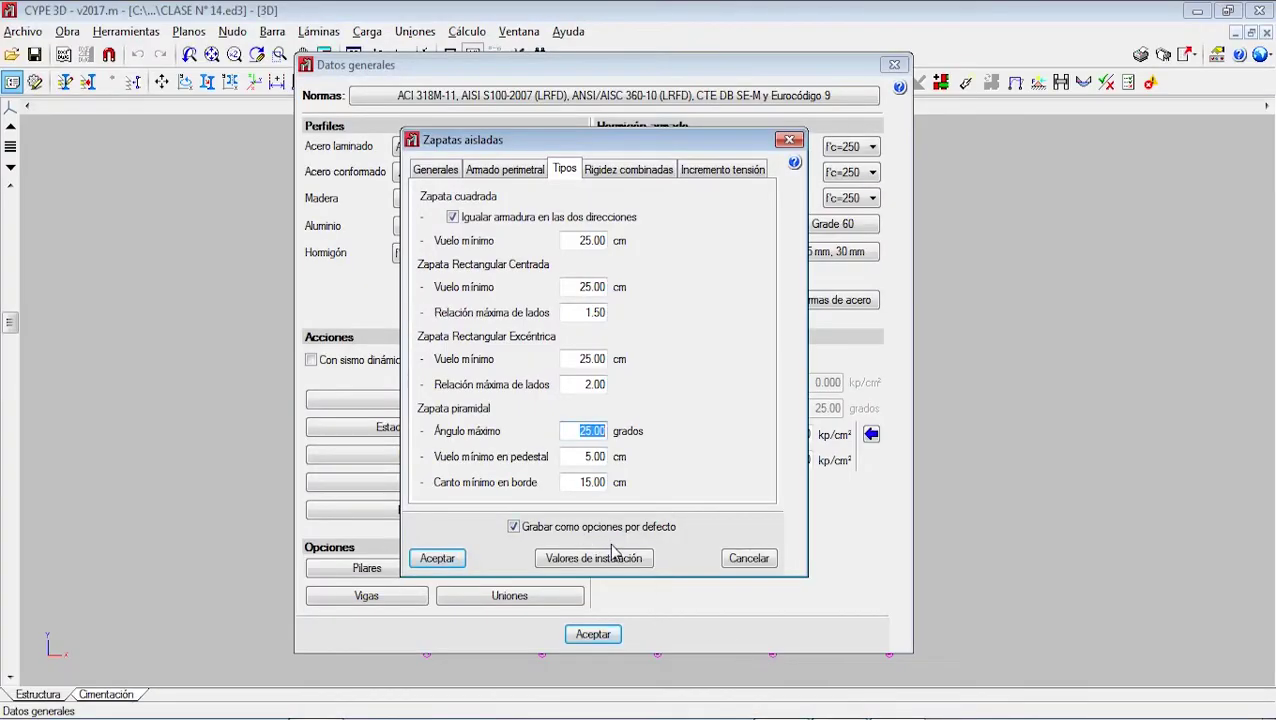
click(866, 717)
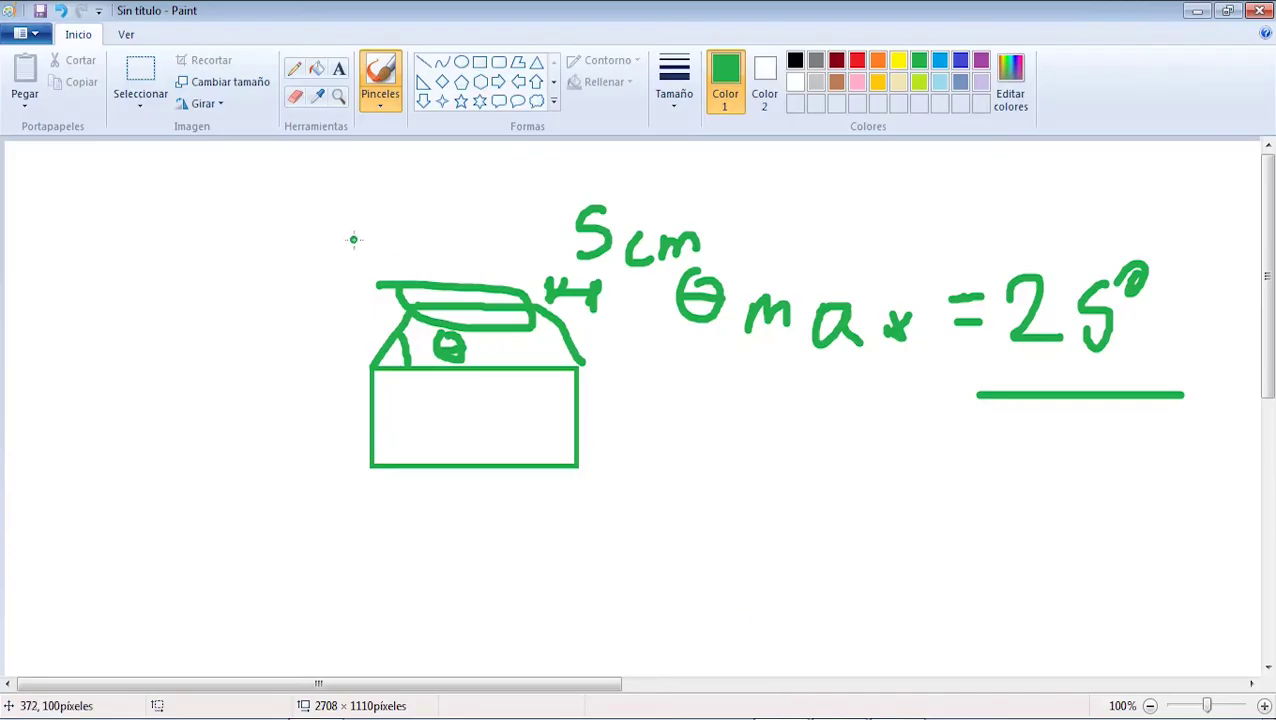
- Brush two height dimensions beside the pyramidal footing: 15 cm for the sloped part and 15 cm for the base
mouse_move(298, 299)
mouse_down()
mouse_move(347, 297)
mouse_move(310, 368)
mouse_move(323, 370)
mouse_move(341, 346)
mouse_move(317, 285)
mouse_up()
mouse_move(147, 336)
mouse_down()
mouse_move(173, 306)
mouse_move(164, 364)
mouse_up()
mouse_move(227, 310)
mouse_down()
mouse_move(189, 360)
mouse_move(353, 370)
mouse_up()
mouse_move(343, 371)
mouse_down()
mouse_move(350, 472)
mouse_move(352, 362)
mouse_up()
drag(195, 432, 222, 440)
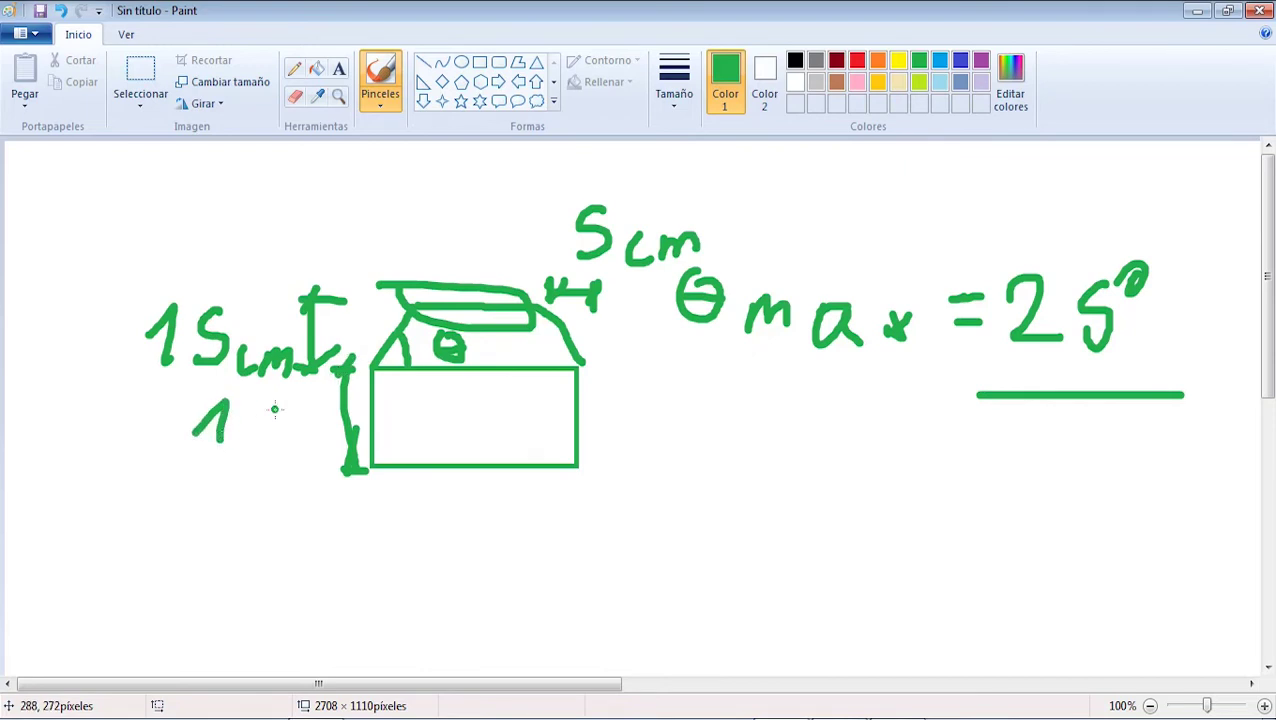
mouse_move(266, 402)
mouse_down()
mouse_move(256, 448)
mouse_move(337, 452)
mouse_up()
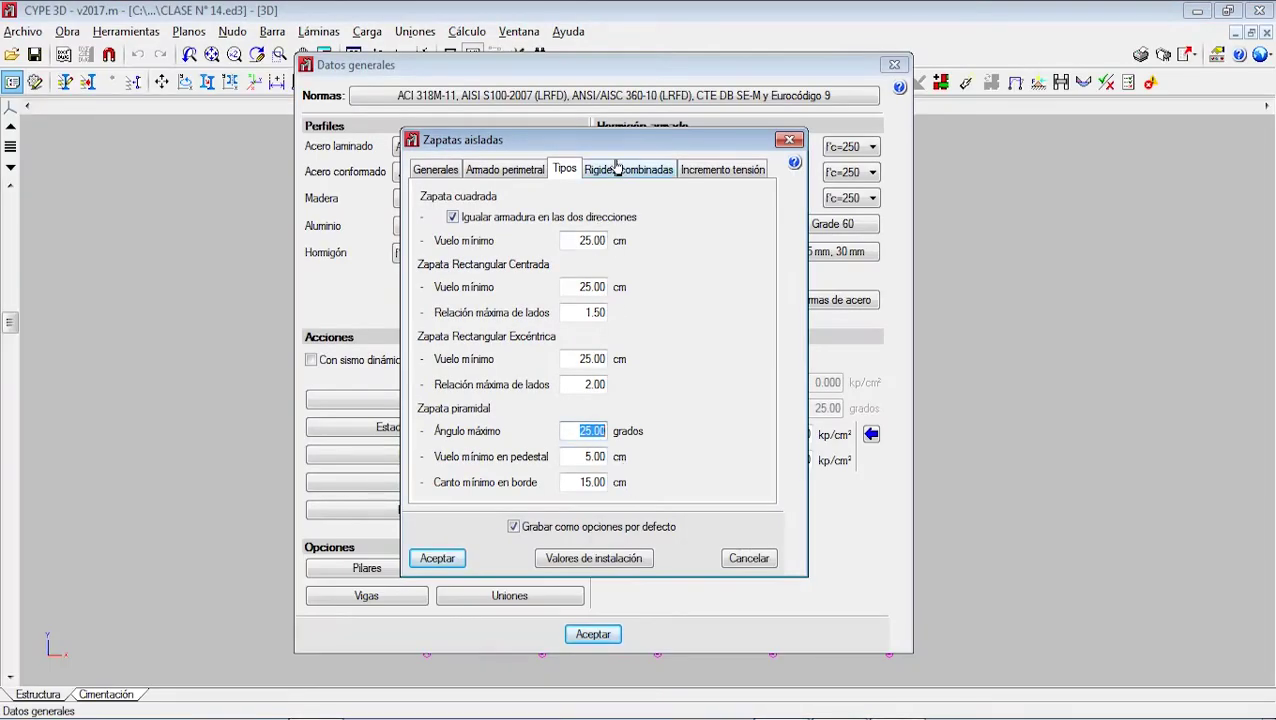
- Show the Rigidez combinadas options in CYPE 3D, and brush a tall column standing on a wide footing in Paint
click(627, 171)
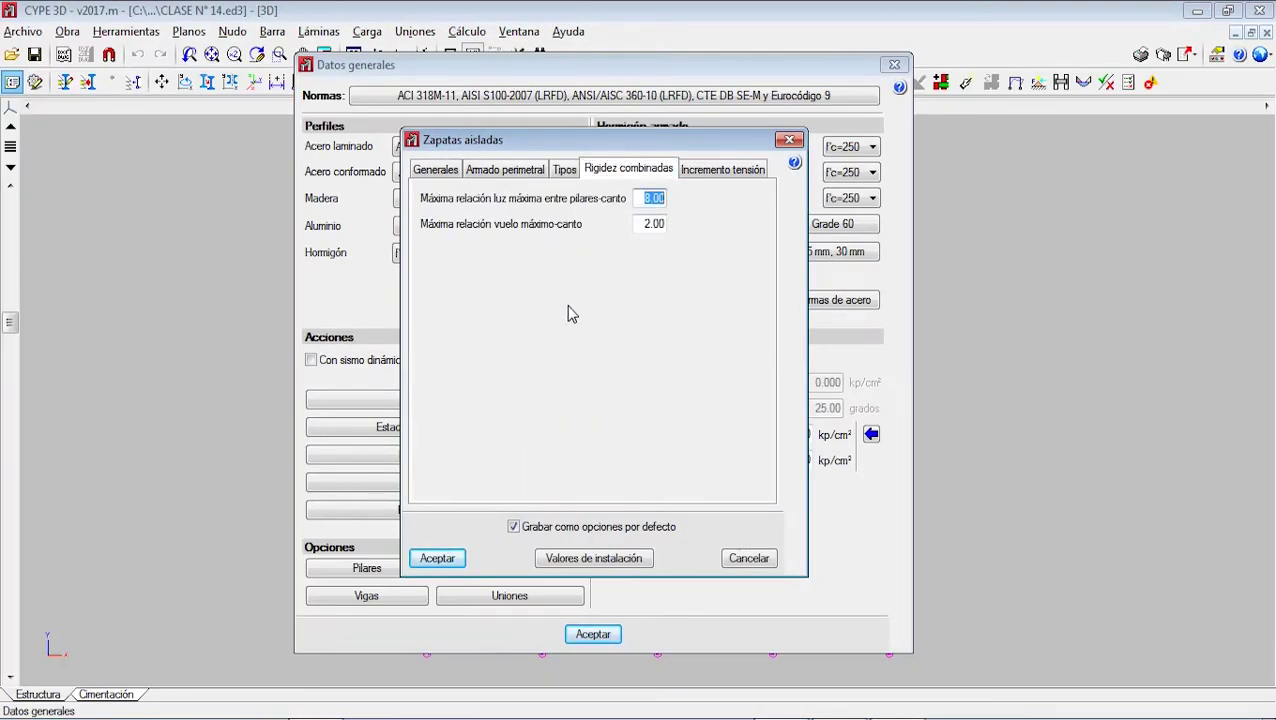
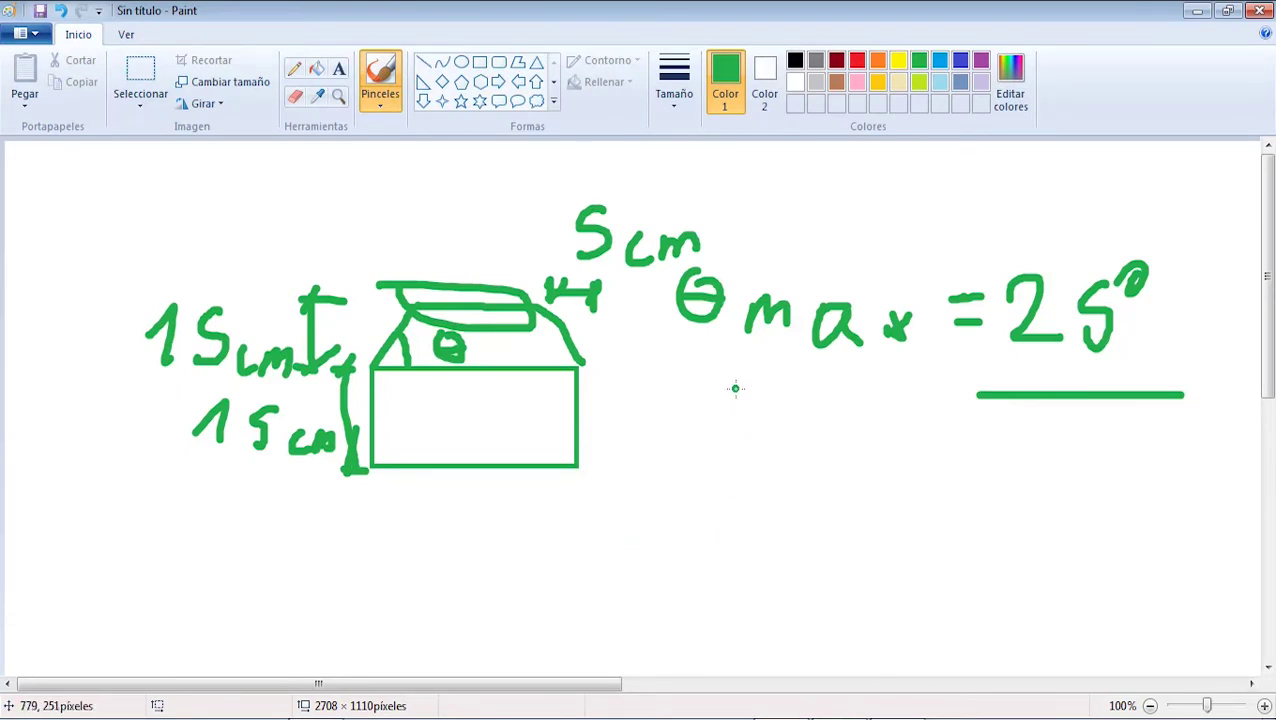
drag(736, 384, 731, 606)
drag(788, 387, 788, 606)
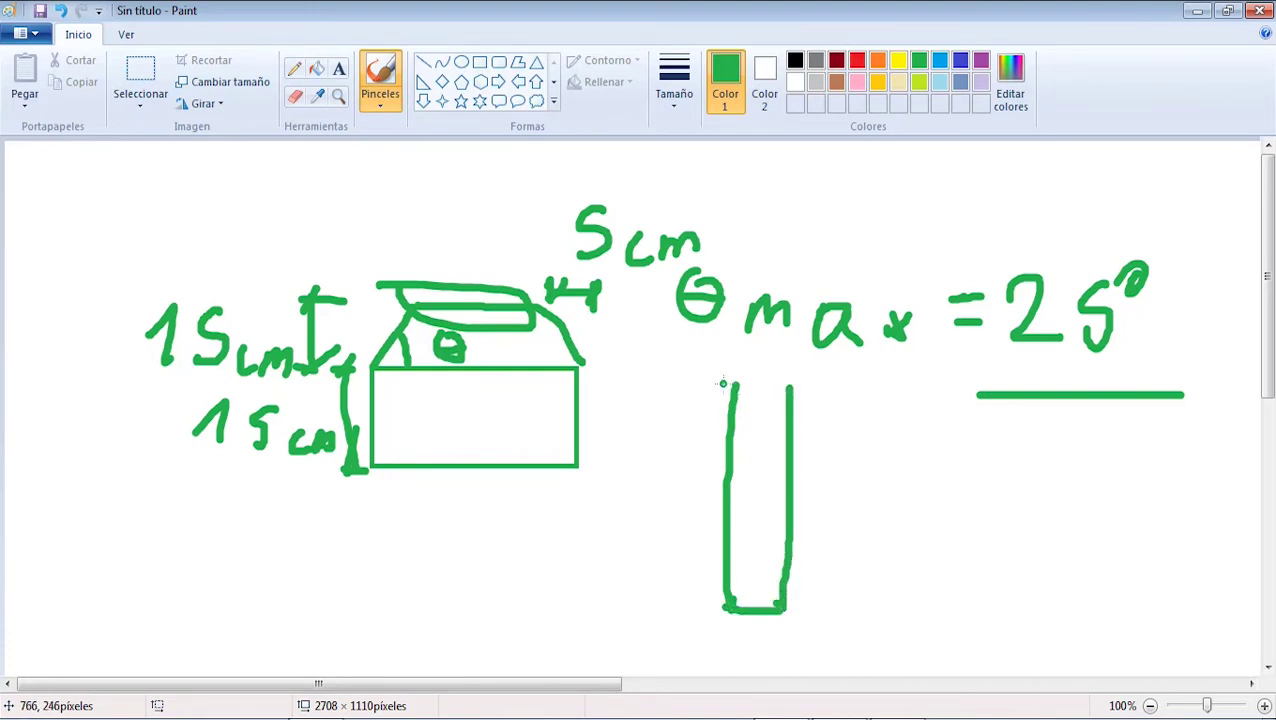
drag(720, 383, 801, 383)
mouse_move(620, 596)
mouse_down()
mouse_move(620, 658)
mouse_move(754, 598)
mouse_move(902, 620)
mouse_move(812, 665)
mouse_move(620, 652)
mouse_up()
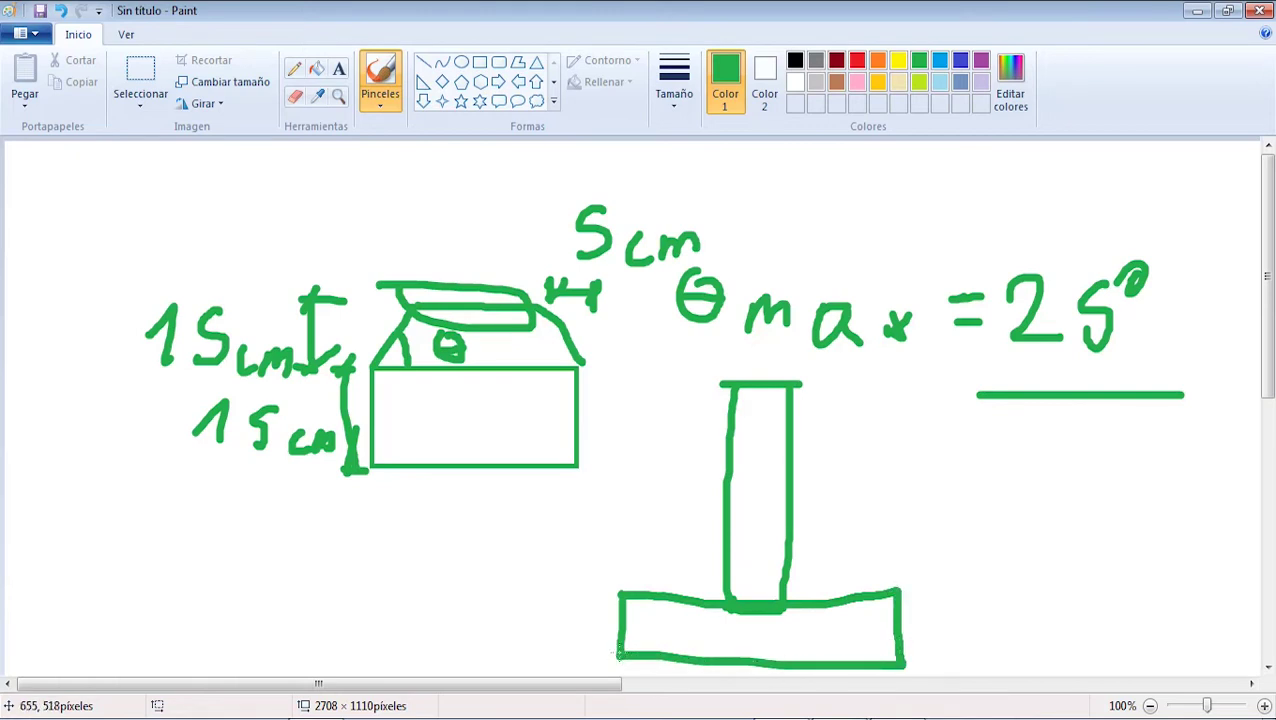
- Label the column length L and mark the footing depth with a dimension labelled h
drag(653, 437, 681, 513)
mouse_move(958, 588)
mouse_down()
mouse_move(1000, 589)
mouse_move(983, 665)
mouse_move(1005, 660)
mouse_up()
mouse_move(1010, 578)
mouse_down()
mouse_move(988, 600)
mouse_move(1072, 644)
mouse_up()
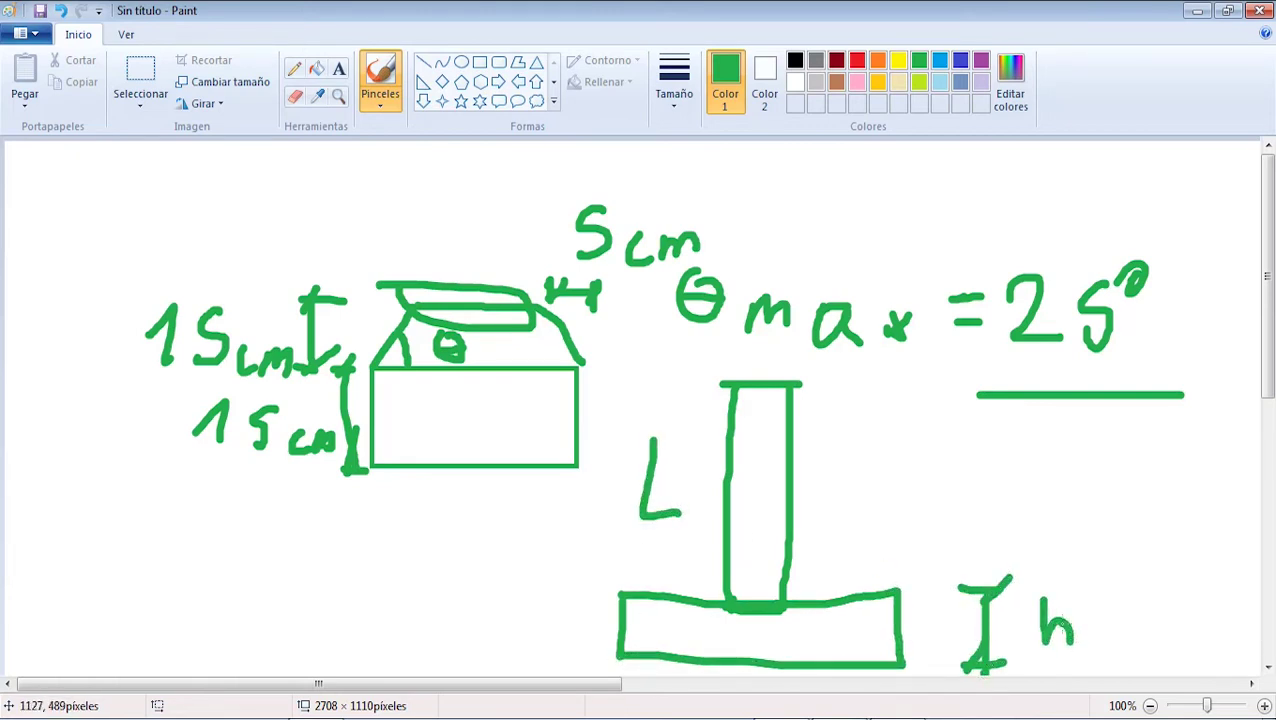
- Handwrite the fraction L/h with its limit of 8 beside the column footing sketch, undoing stray strokes
mouse_move(989, 436)
mouse_down()
mouse_move(1008, 488)
mouse_move(1045, 513)
mouse_move(992, 568)
mouse_move(1008, 570)
mouse_up()
mouse_move(1068, 505)
mouse_down()
mouse_move(1094, 509)
mouse_move(1044, 548)
mouse_up()
key(ctrl+z)
key(ctrl+z)
drag(1036, 558, 1098, 556)
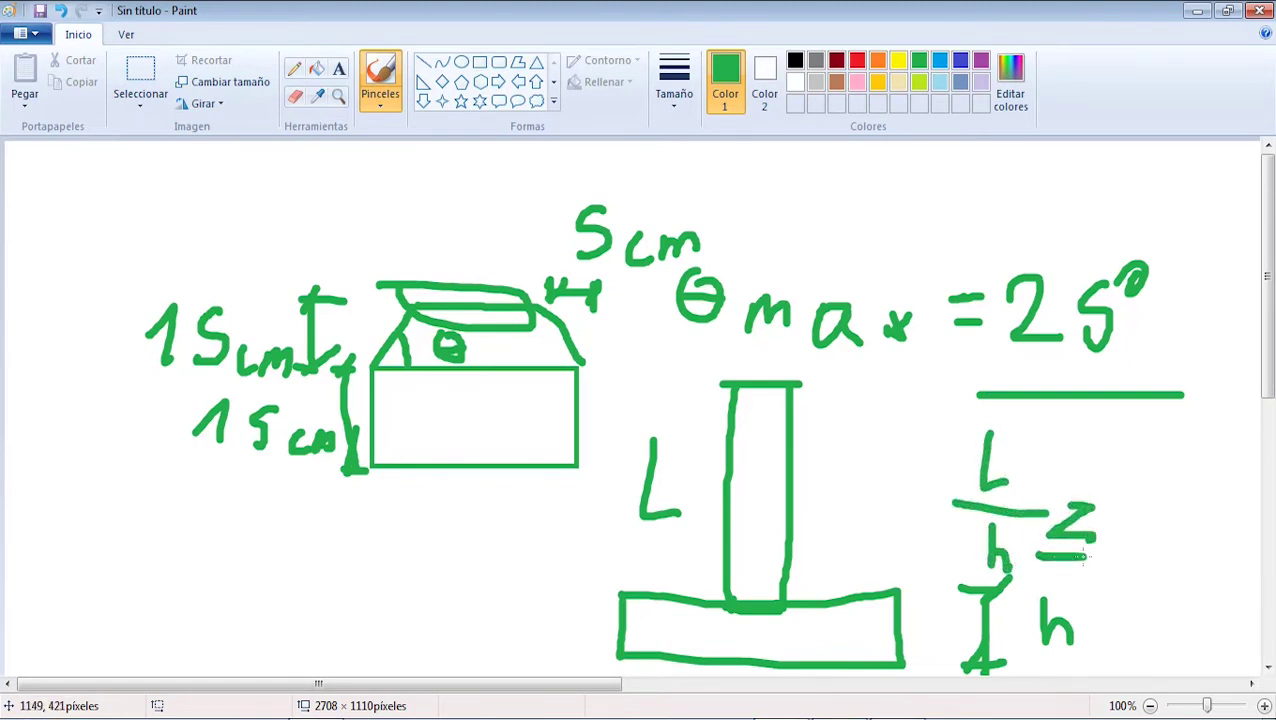
mouse_move(1160, 492)
mouse_down()
mouse_move(1140, 515)
mouse_move(1150, 495)
mouse_up()
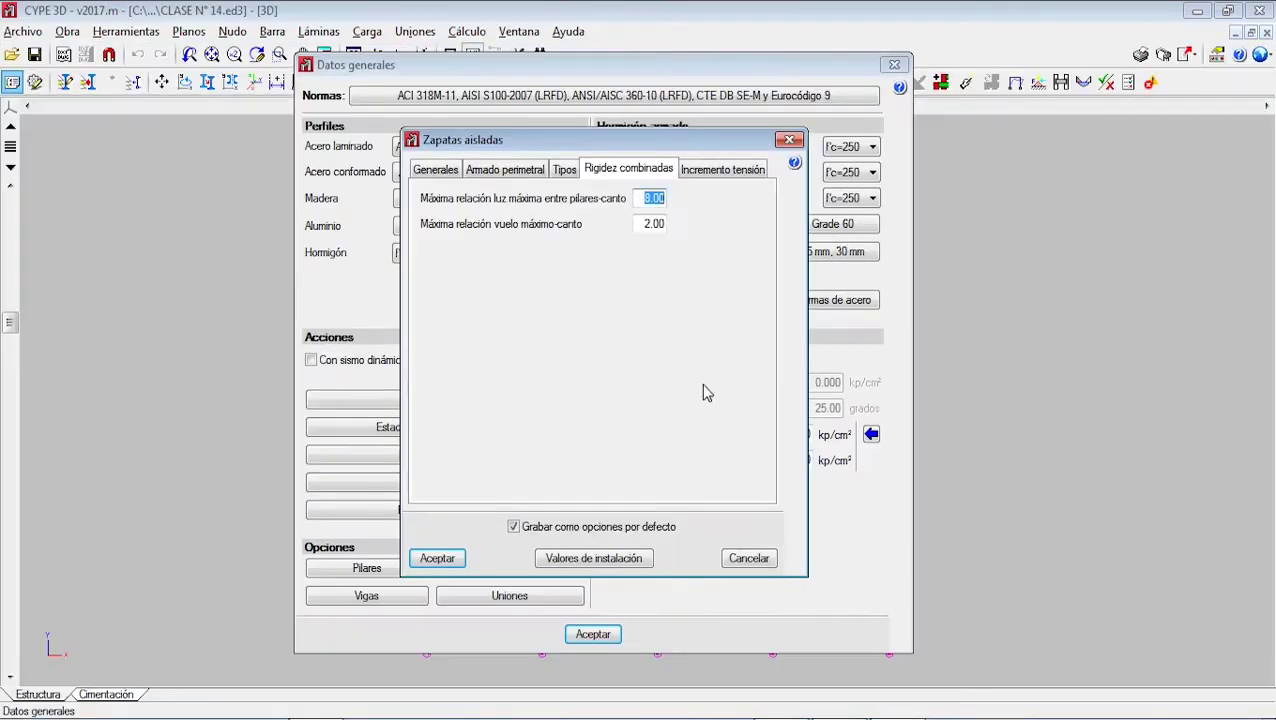
- Examine the descriptions of the span-to-depth and overhang-to-depth ratios for combined footings in CYPE 3D
mouse_move(614, 200)
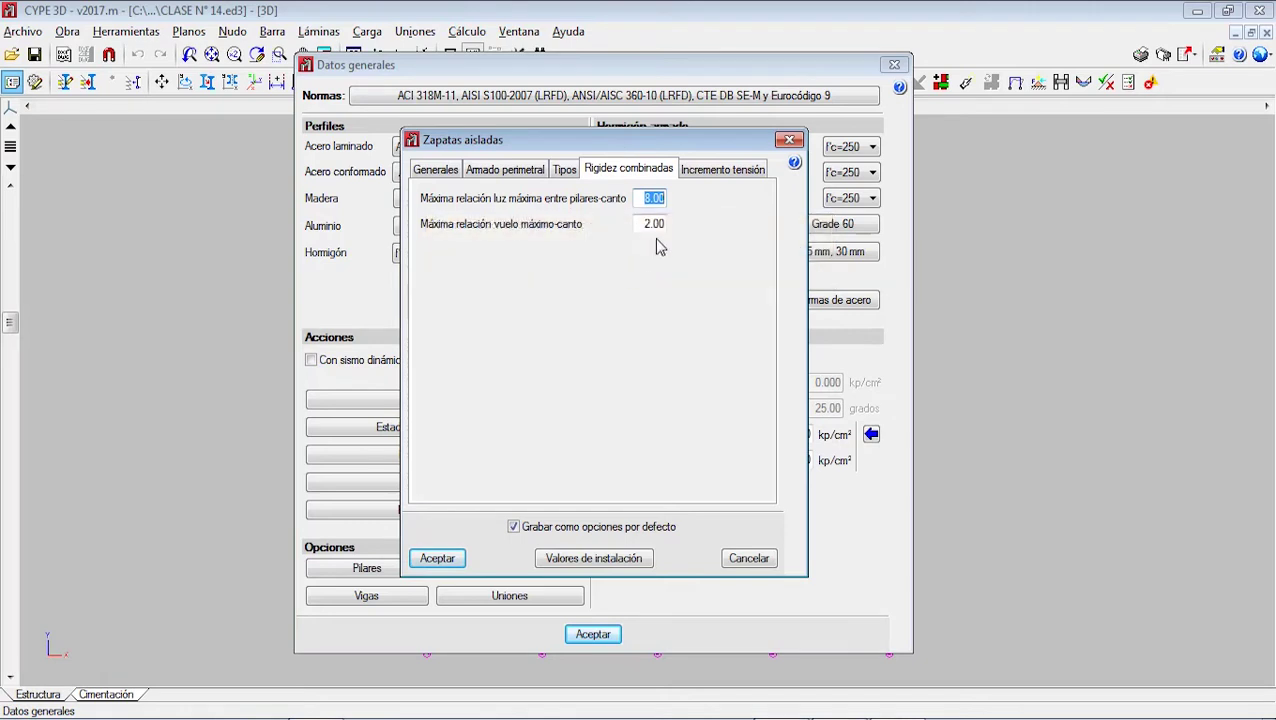
drag(640, 199, 672, 199)
mouse_move(610, 208)
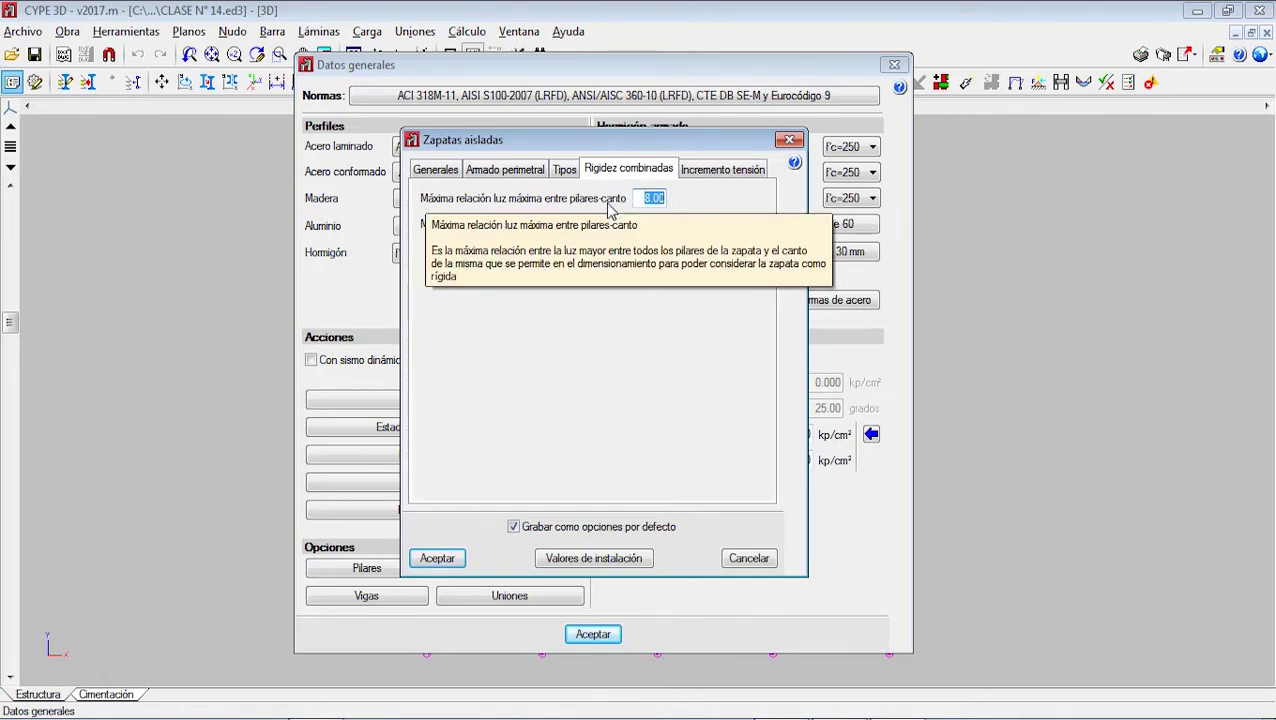
mouse_move(472, 230)
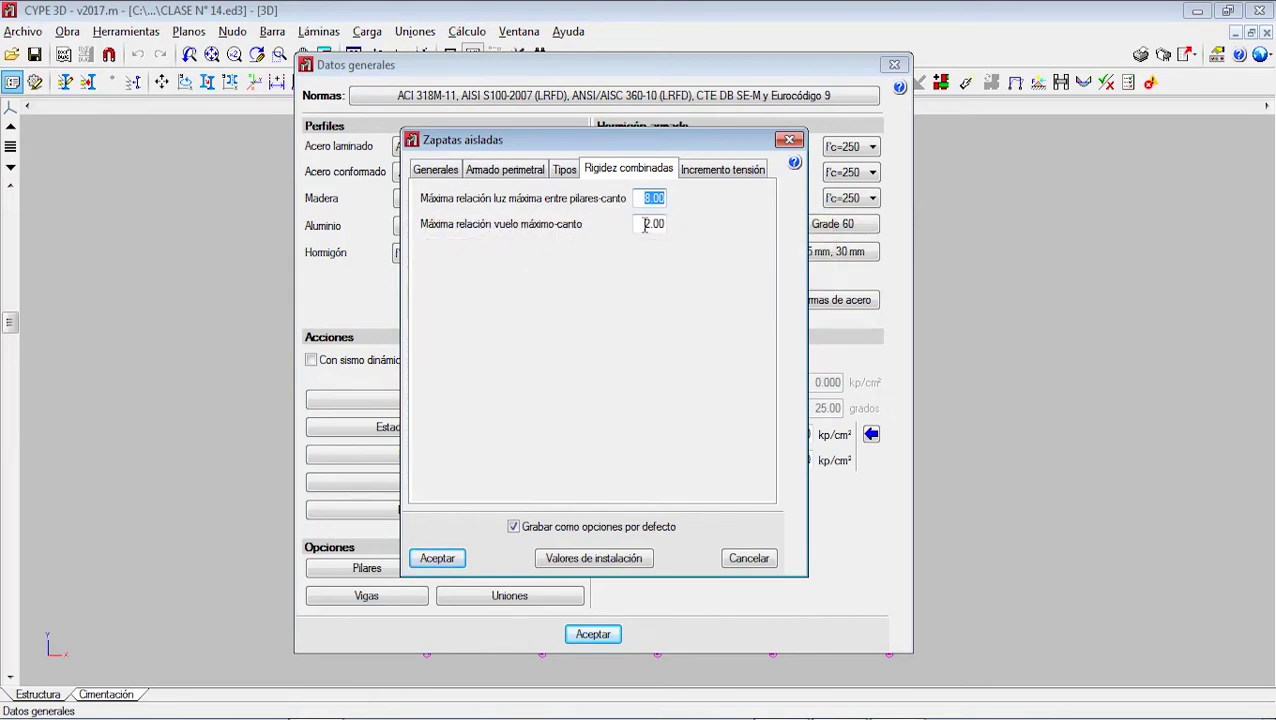
mouse_move(645, 224)
- Handwrite the overhang rules v ≤ 2h, marked R, and v > 2h in Paint below the pyramidal footing sketch
key(alt+Tab)
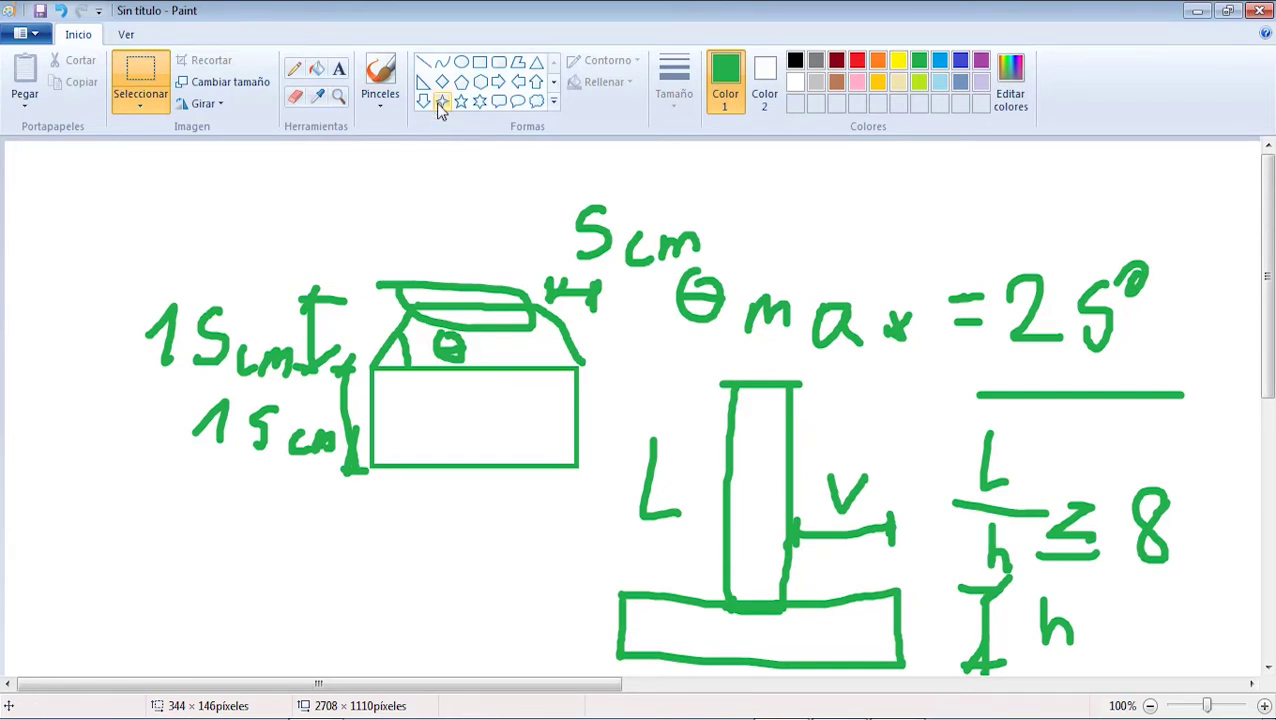
click(382, 97)
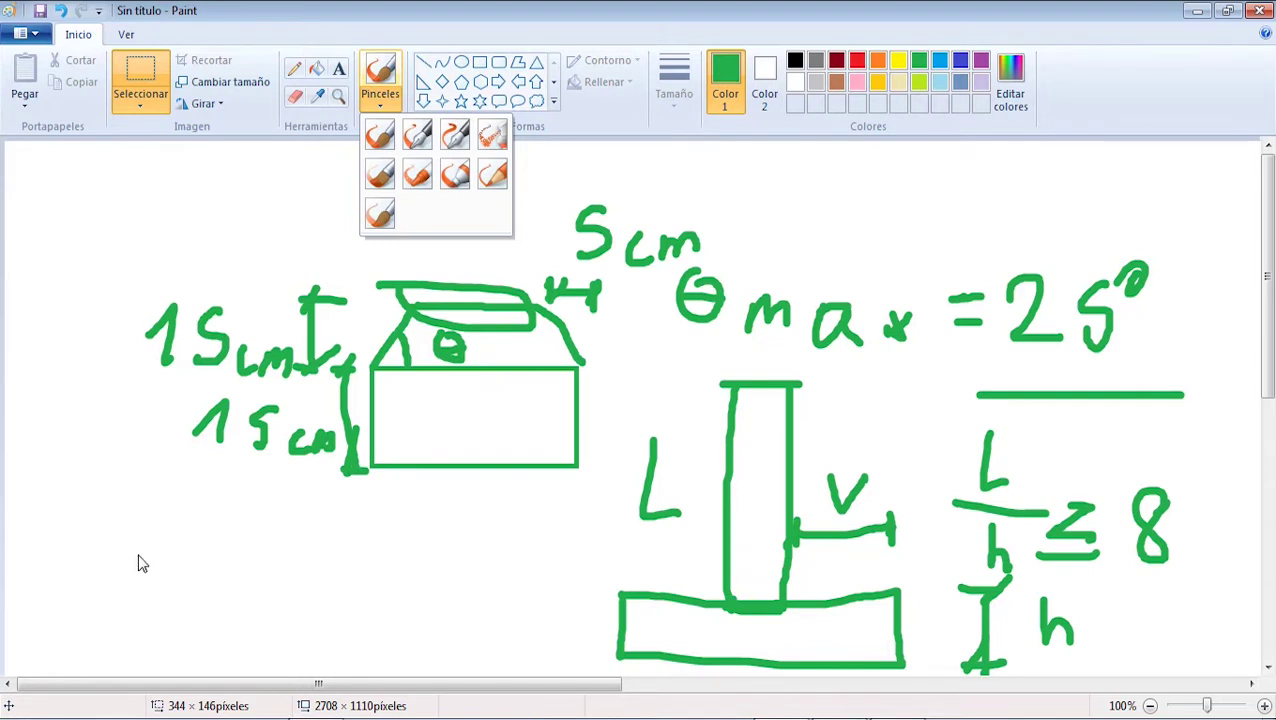
click(727, 80)
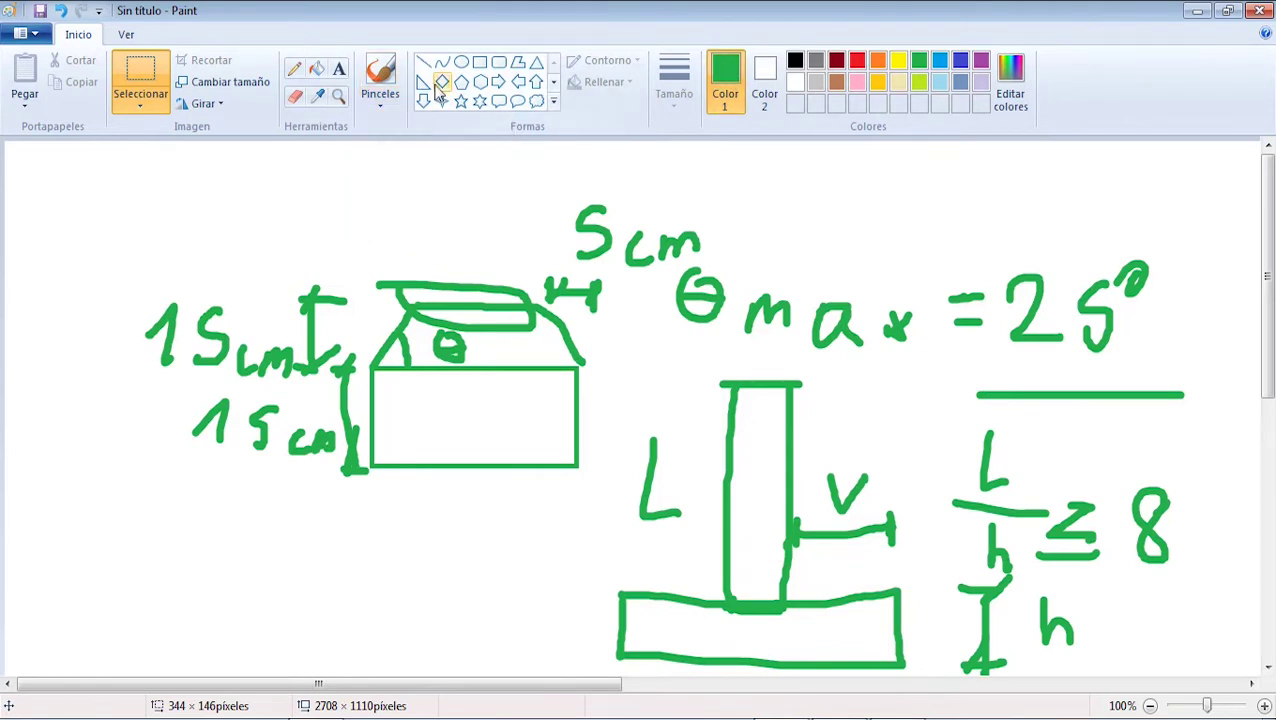
click(380, 75)
mouse_move(122, 518)
mouse_down()
mouse_move(170, 521)
mouse_move(266, 572)
mouse_move(333, 540)
mouse_move(366, 578)
mouse_up()
drag(368, 508, 396, 574)
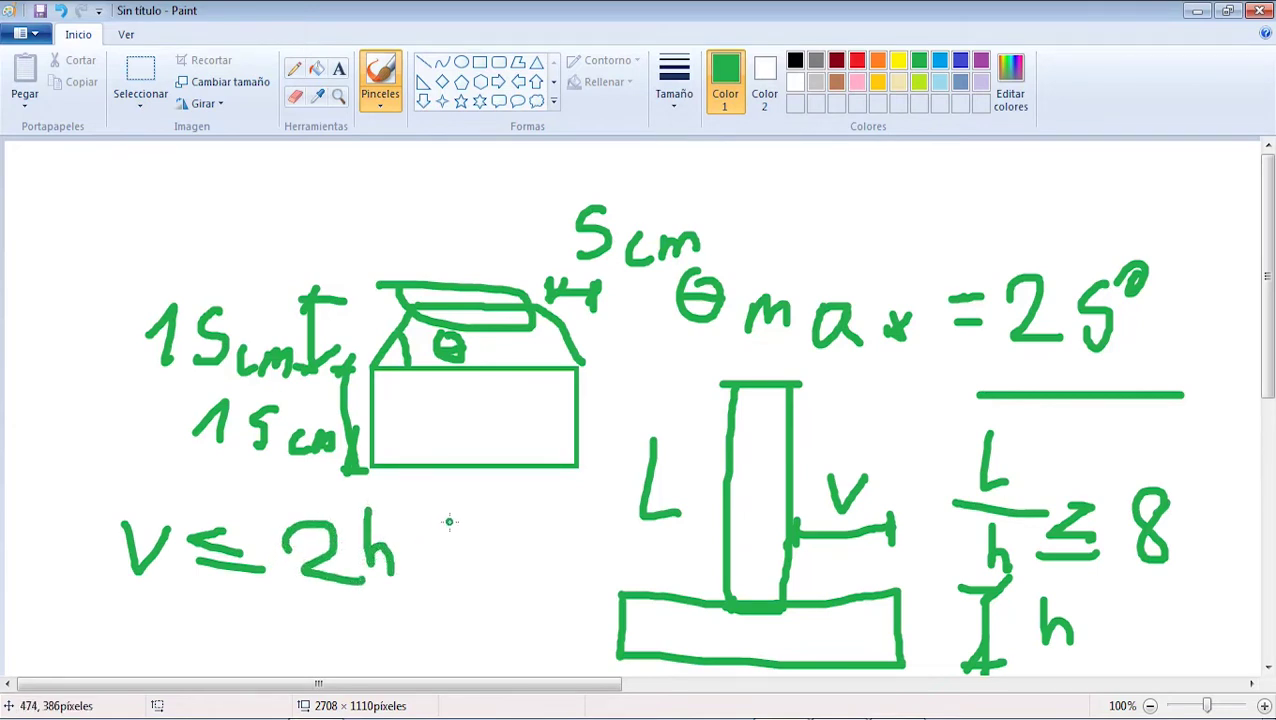
mouse_move(455, 528)
mouse_down()
mouse_move(456, 566)
mouse_move(462, 540)
mouse_move(488, 562)
mouse_up()
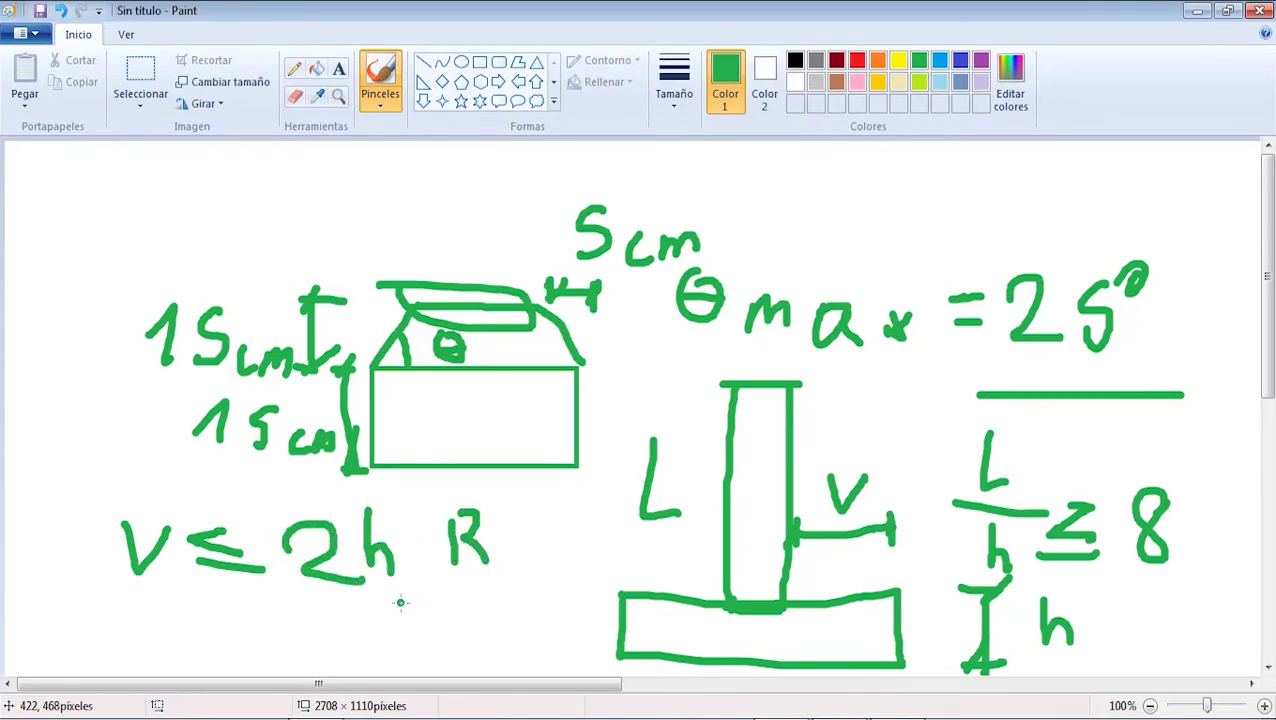
mouse_move(142, 618)
mouse_down()
mouse_move(152, 640)
mouse_move(186, 612)
mouse_move(244, 620)
mouse_move(246, 650)
mouse_move(334, 664)
mouse_up()
drag(374, 606, 407, 660)
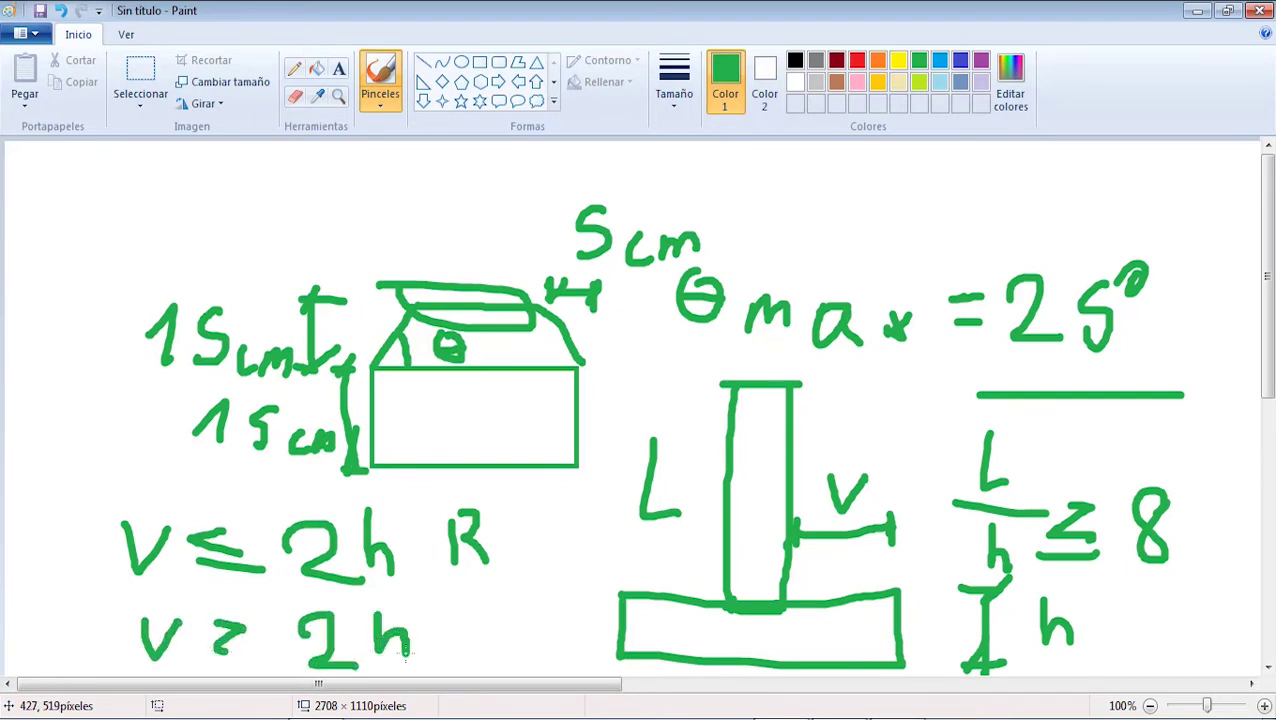
mouse_move(452, 604)
mouse_down()
mouse_move(452, 662)
mouse_move(498, 612)
mouse_move(490, 632)
mouse_up()
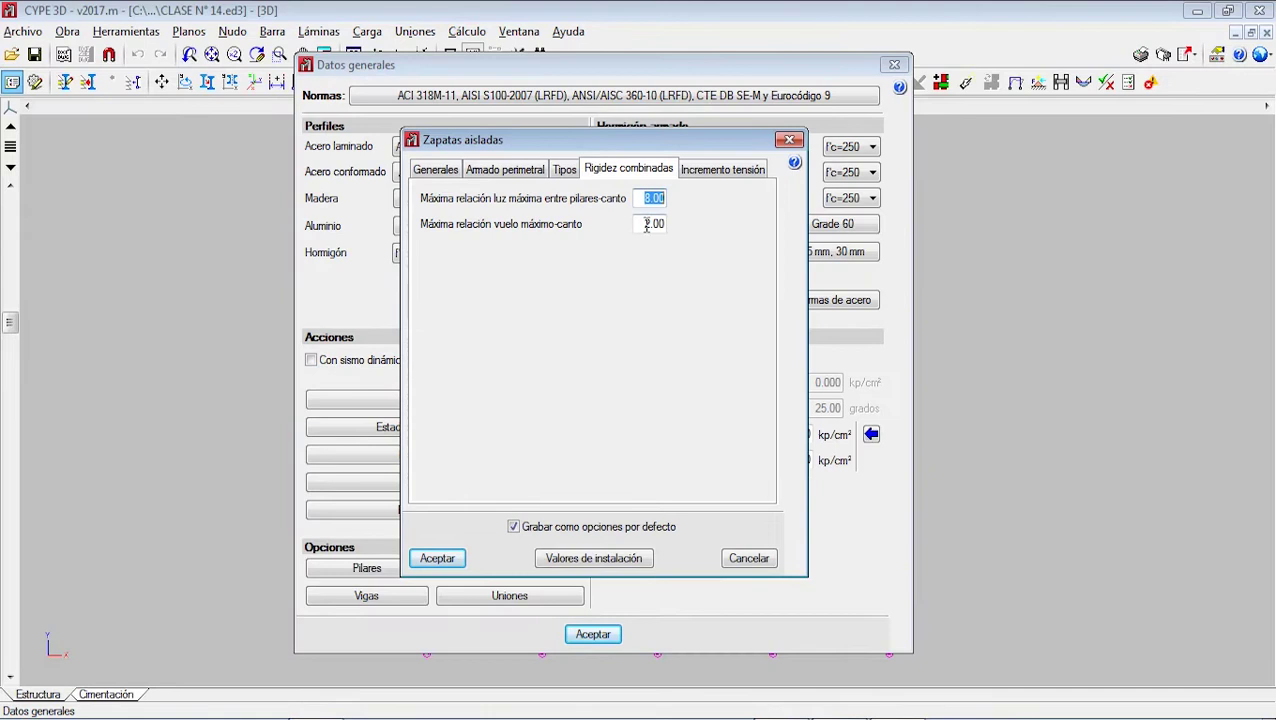
- Show the Incremento tensión options for isolated footings in CYPE 3D
click(646, 224)
click(724, 172)
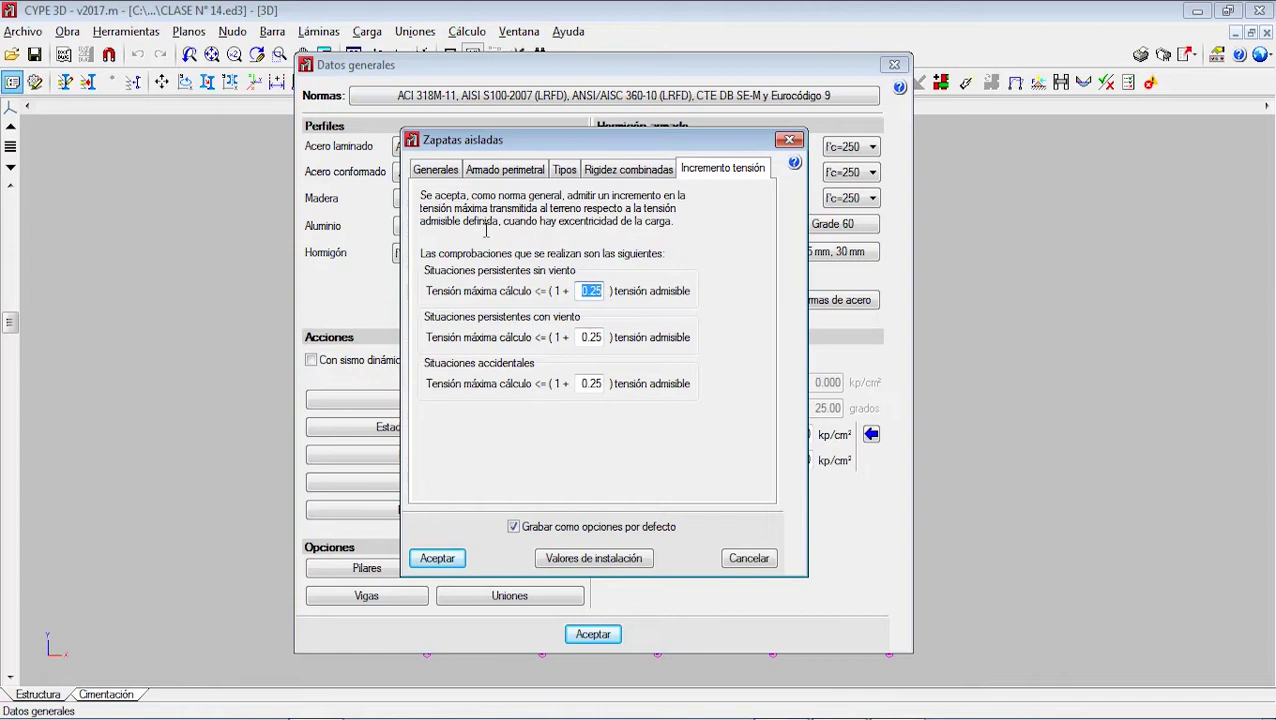
click(592, 341)
- Try a different stress increment for persistent situations without wind
click(584, 293)
text(0)
click(578, 338)
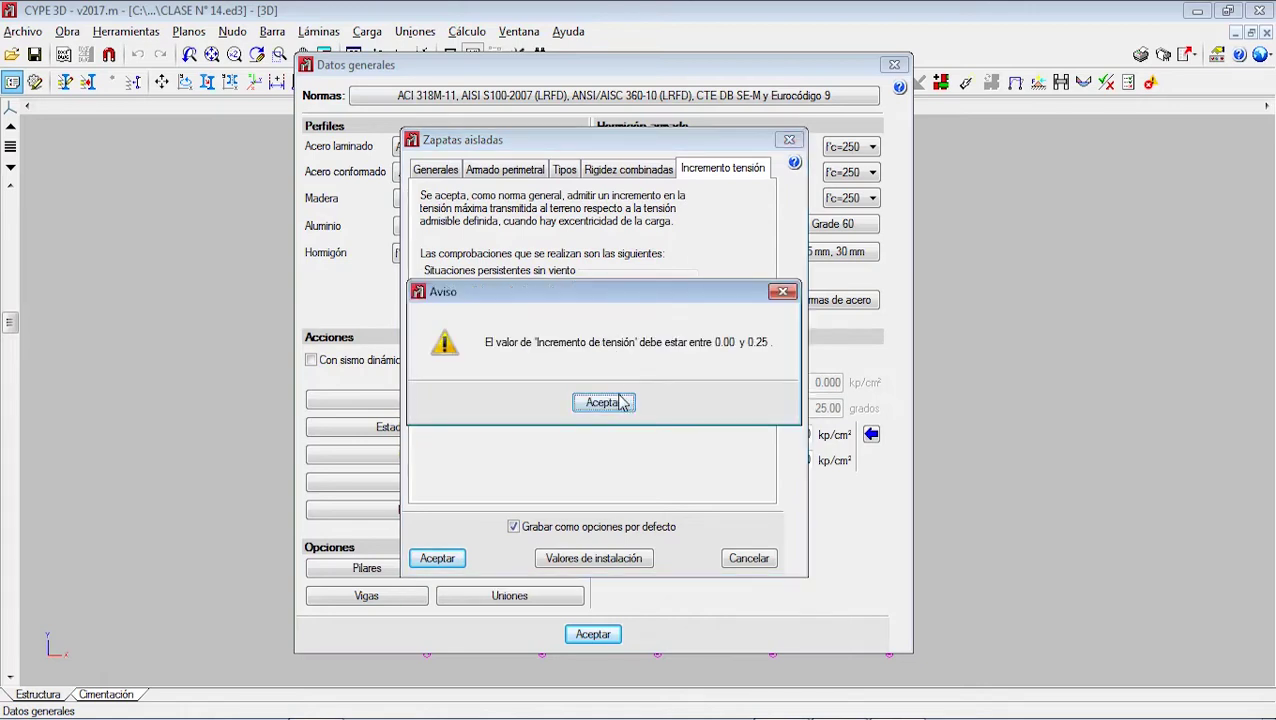
click(604, 402)
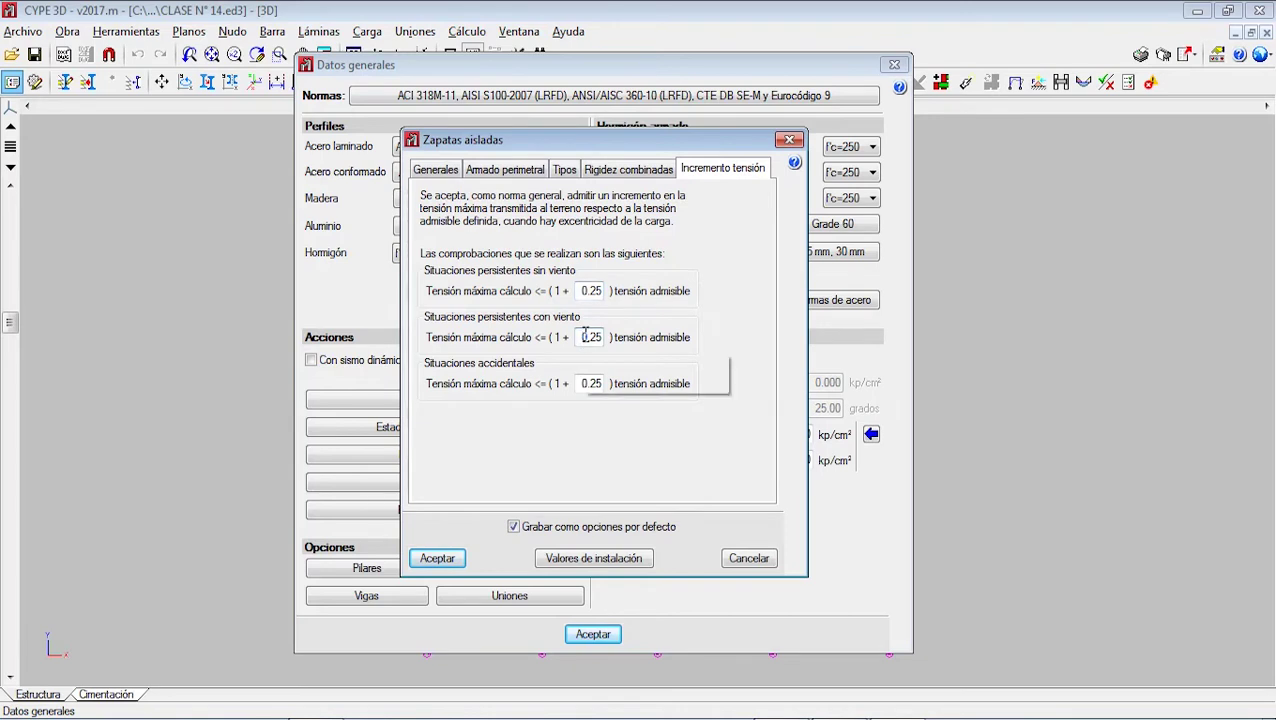
- Set the stress increment to 0.33 for persistent situations with wind and 0.5 for accidental situations, and accept the isolated footing options
drag(586, 340, 611, 342)
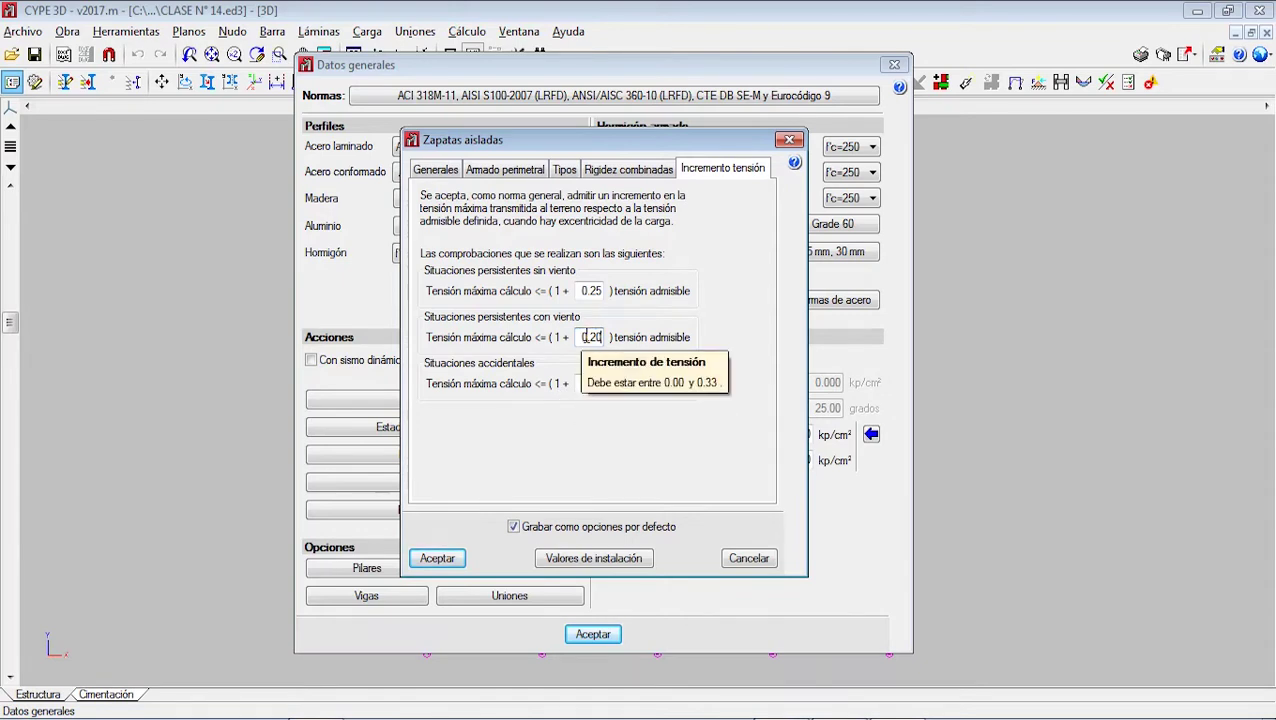
drag(581, 337, 613, 342)
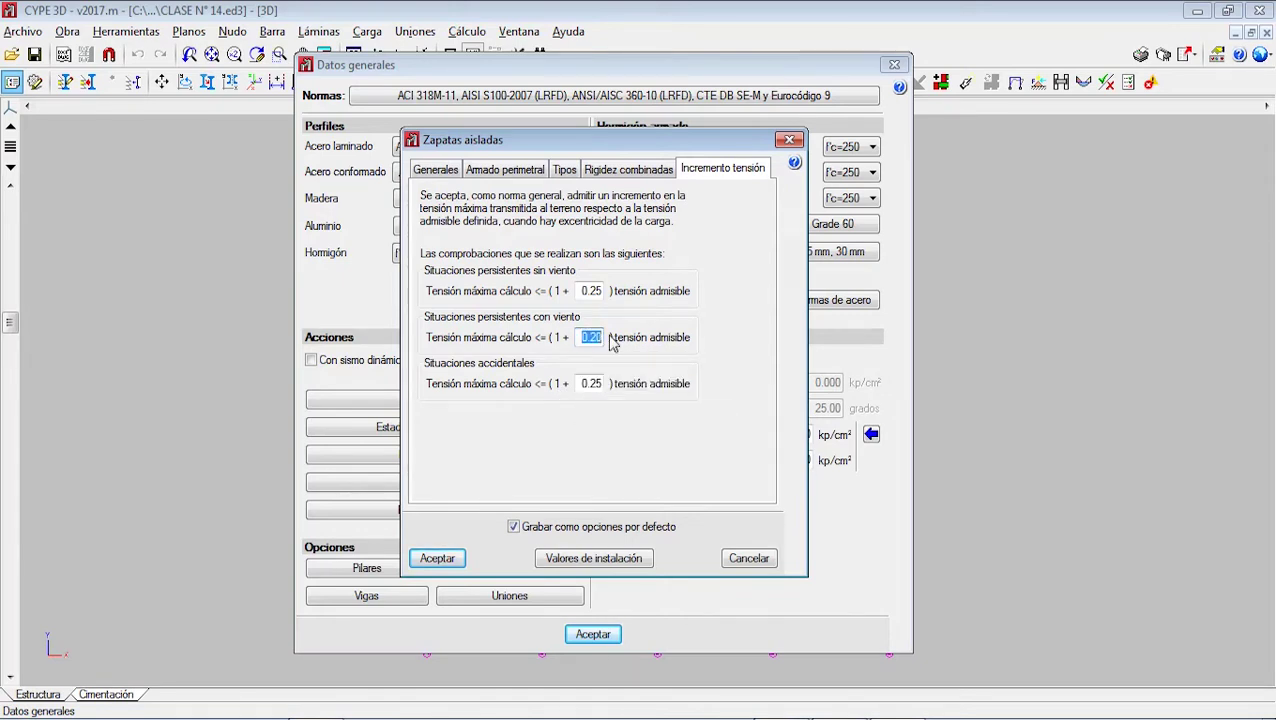
text(0.33)
drag(582, 383, 609, 383)
text(0)
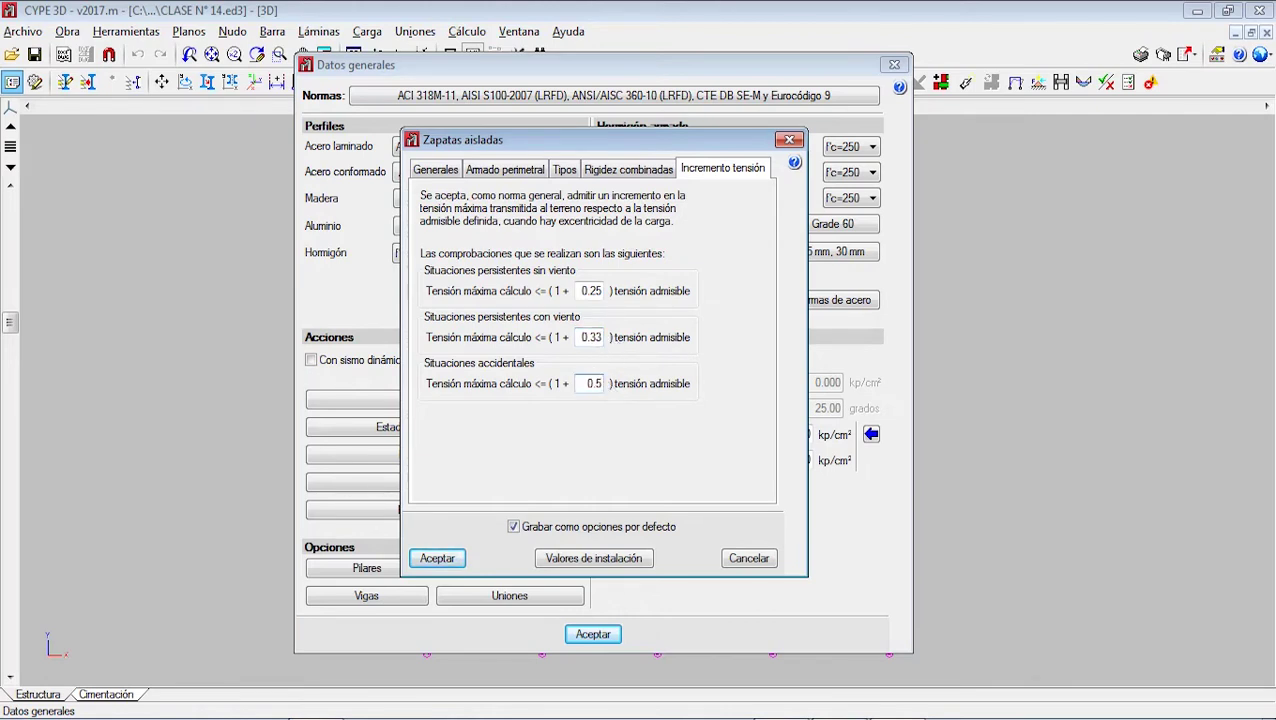
click(593, 291)
click(414, 170)
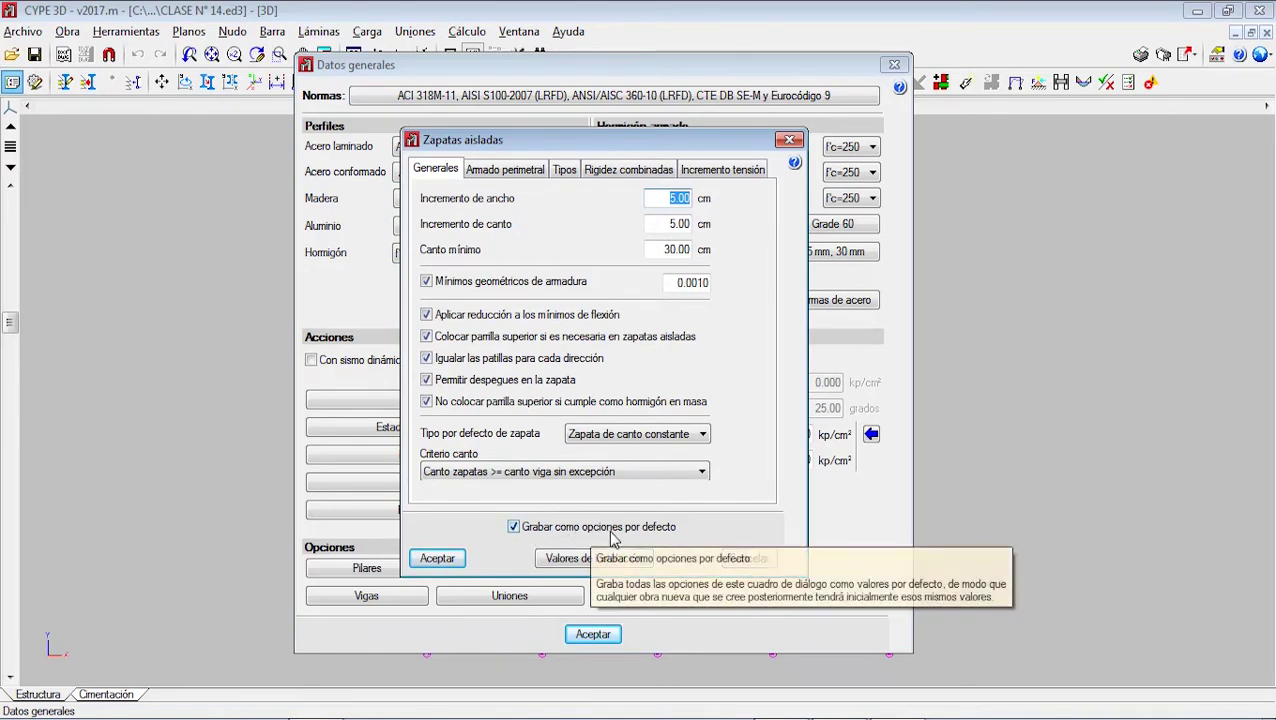
click(437, 558)
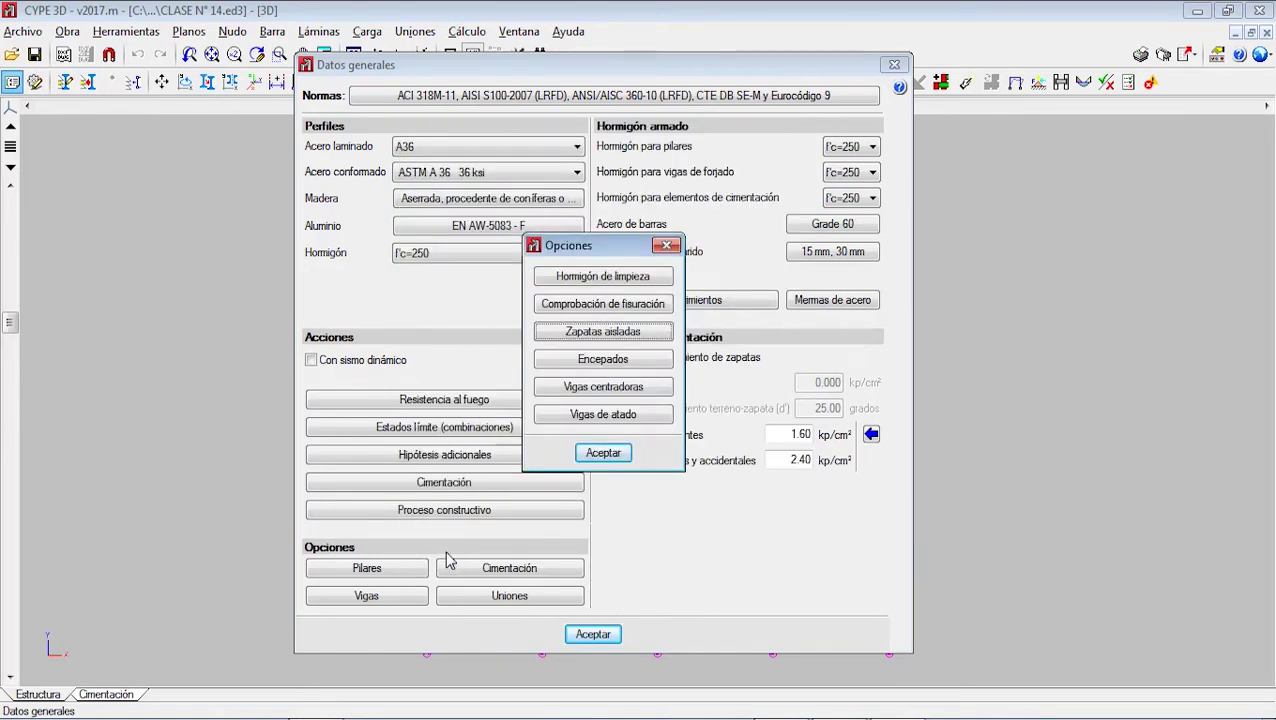
- Open the Encepados options and examine the general minimum depth criteria, maximum depth, bar spacing and maximum bar diameter
click(603, 359)
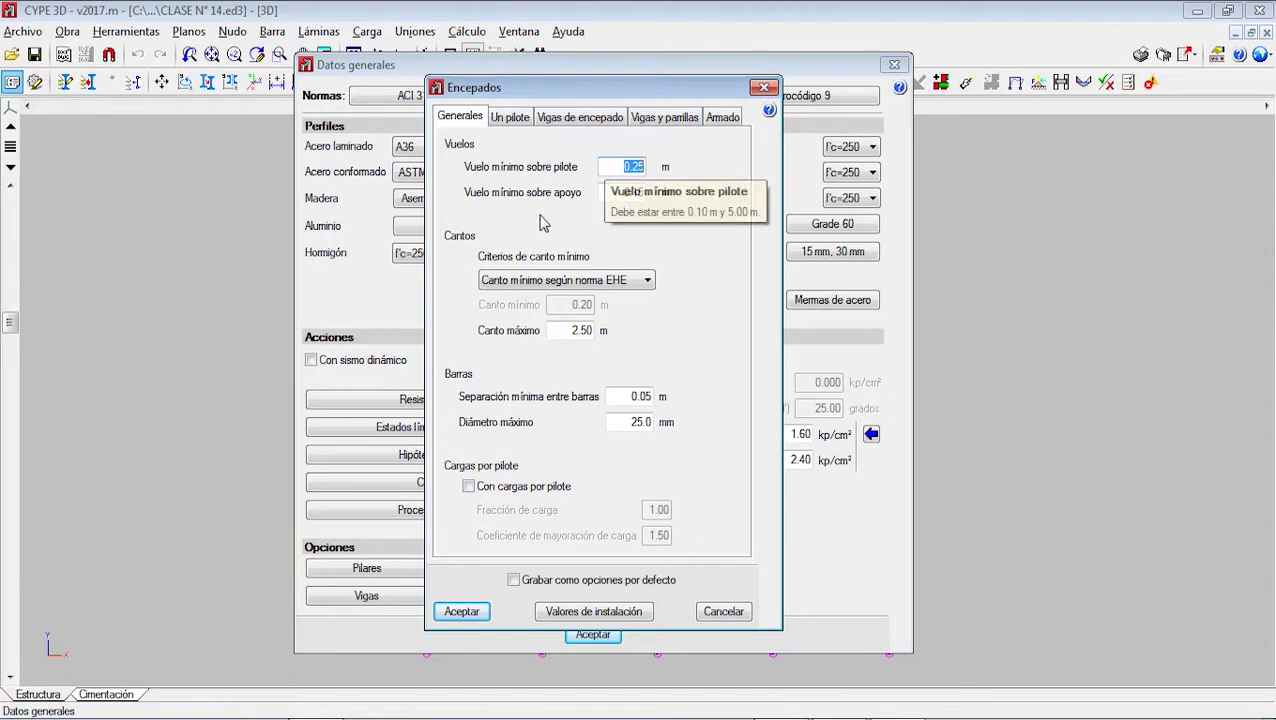
click(607, 281)
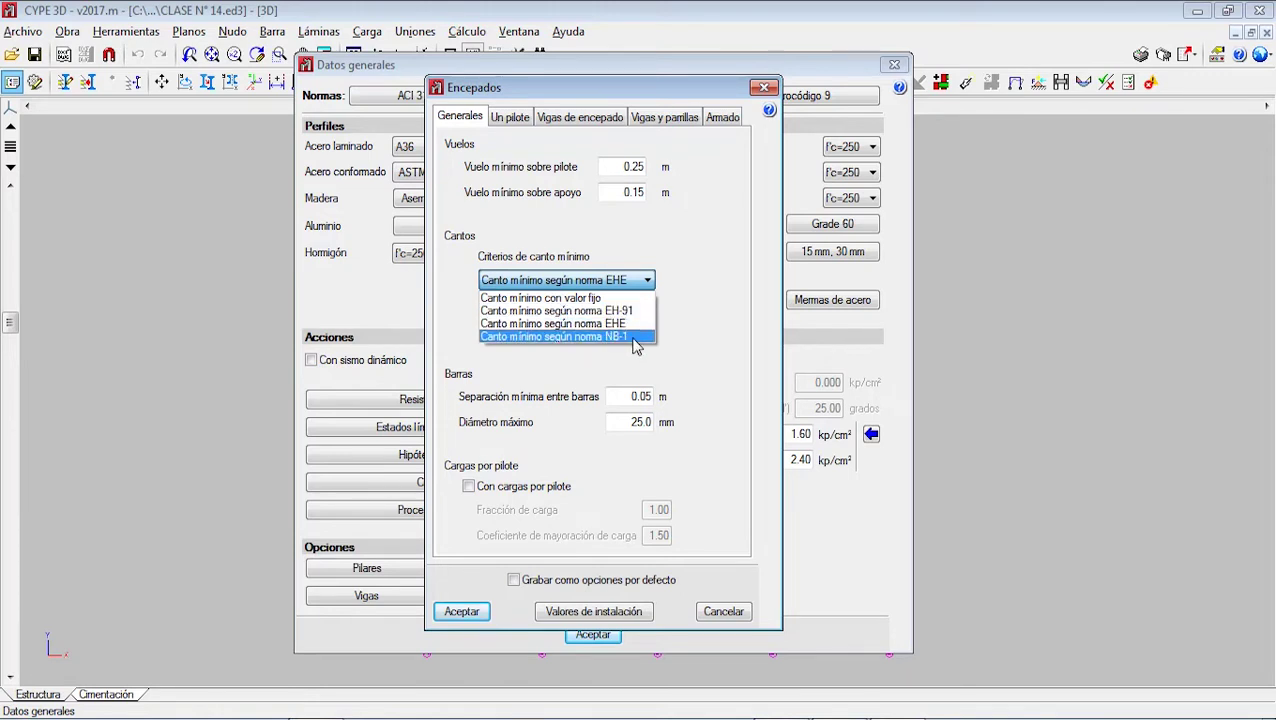
click(645, 283)
click(555, 329)
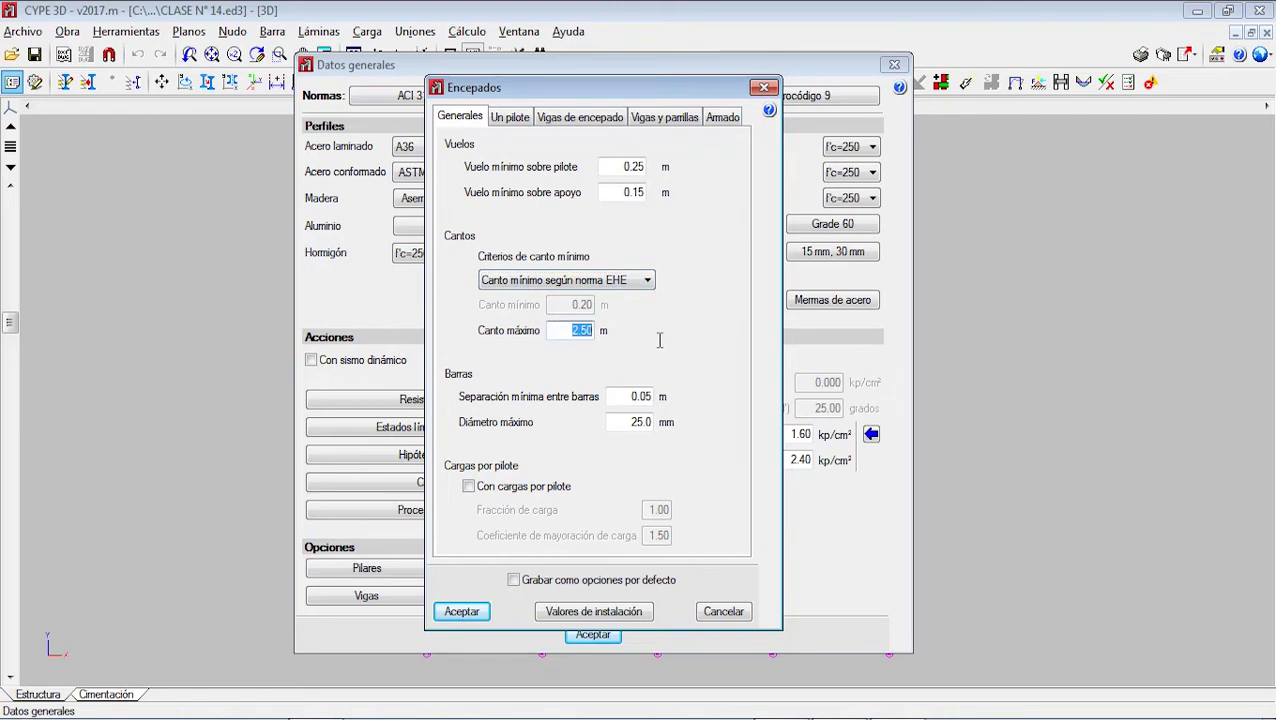
click(621, 393)
click(630, 422)
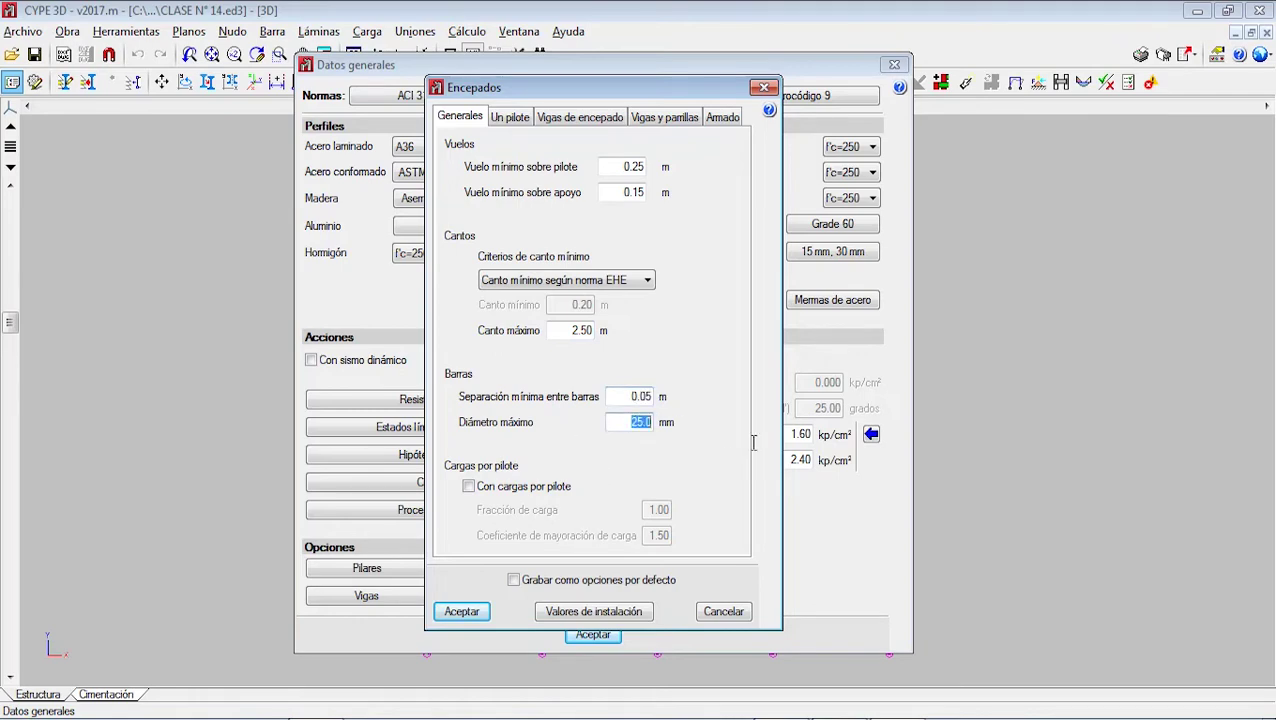
- Enable loads per pile to inspect the load fraction and load factor settings, and disable the option again
click(476, 487)
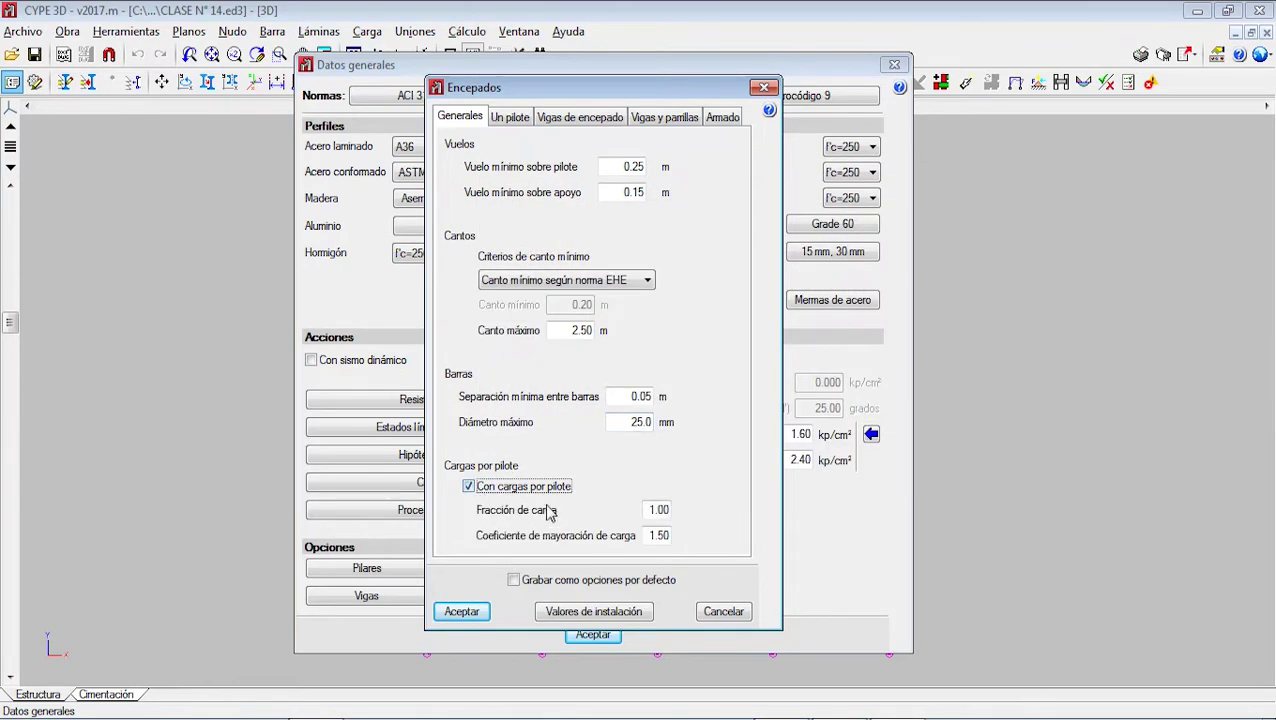
click(653, 510)
click(652, 535)
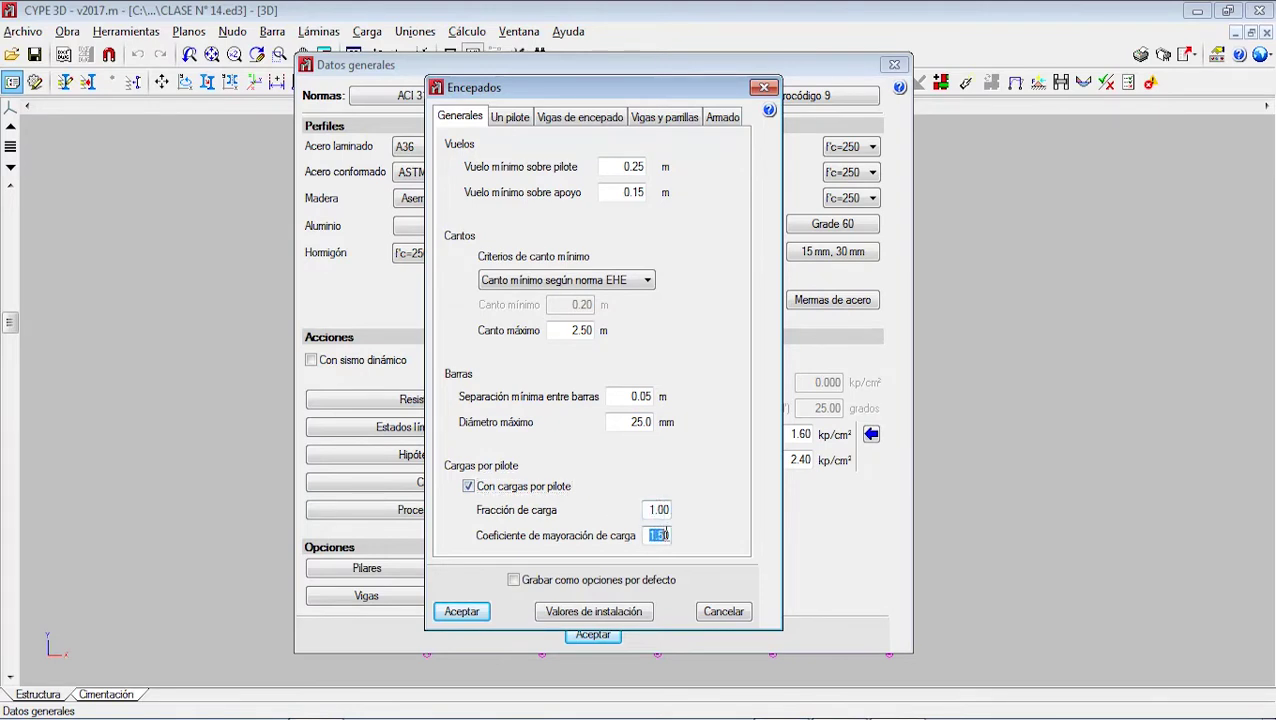
click(484, 487)
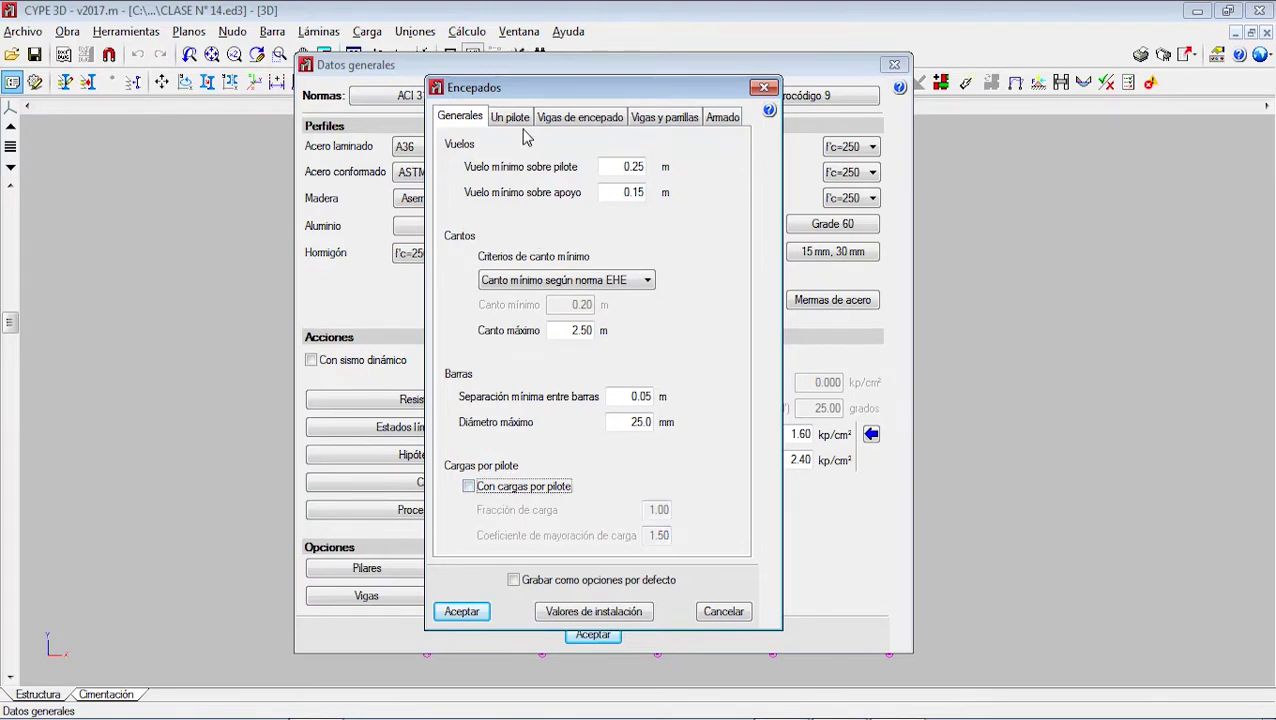
- Inspect the single-pile options of the pile caps, enabling diagonal stirrups and disabling them again
click(512, 121)
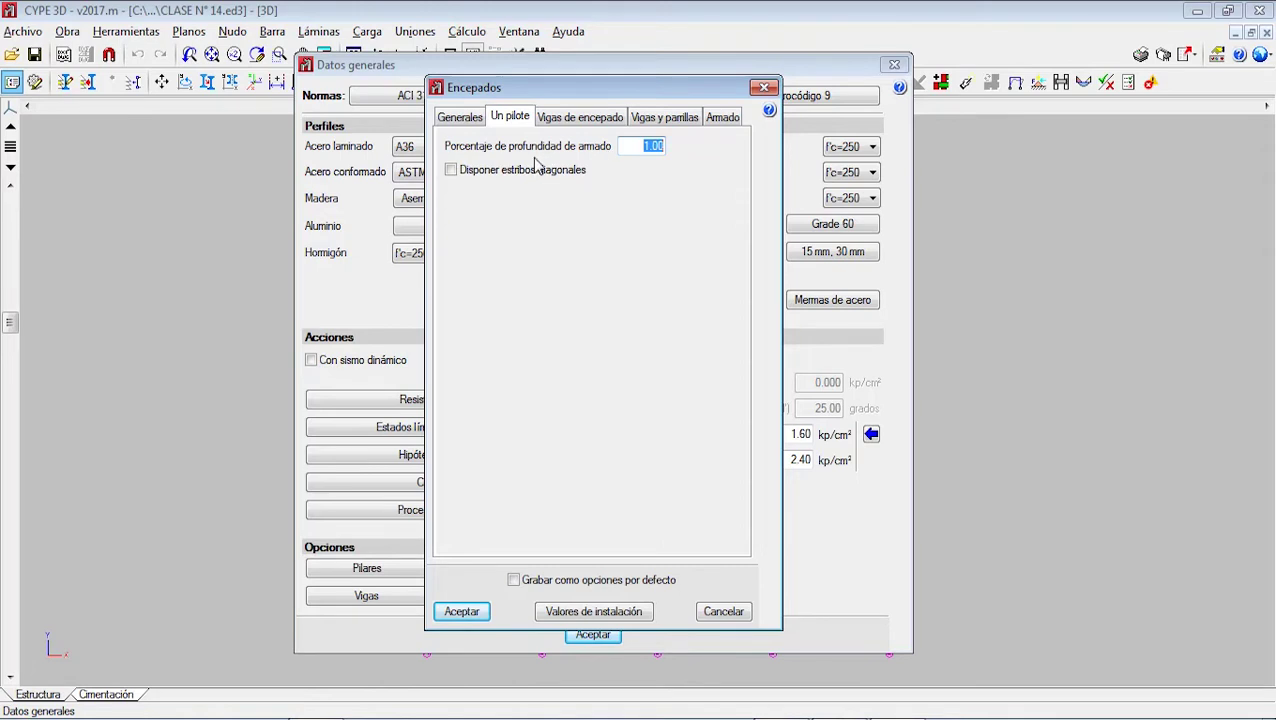
mouse_move(494, 172)
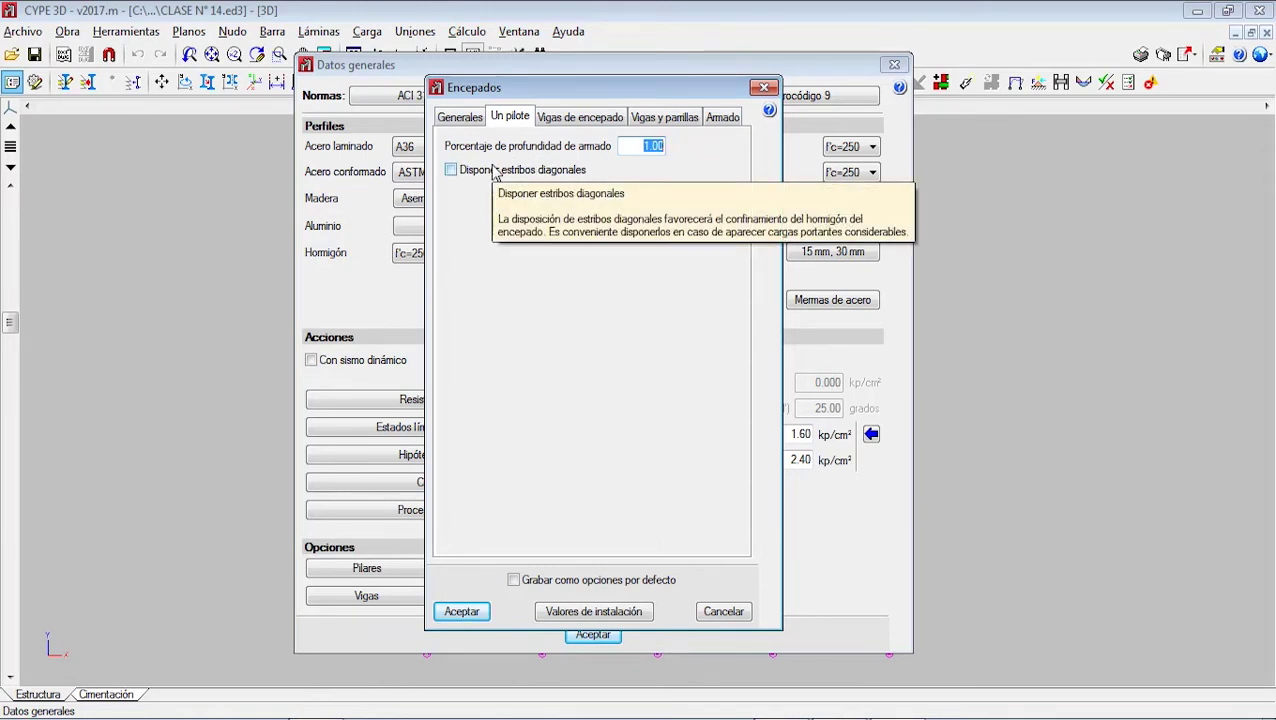
click(495, 172)
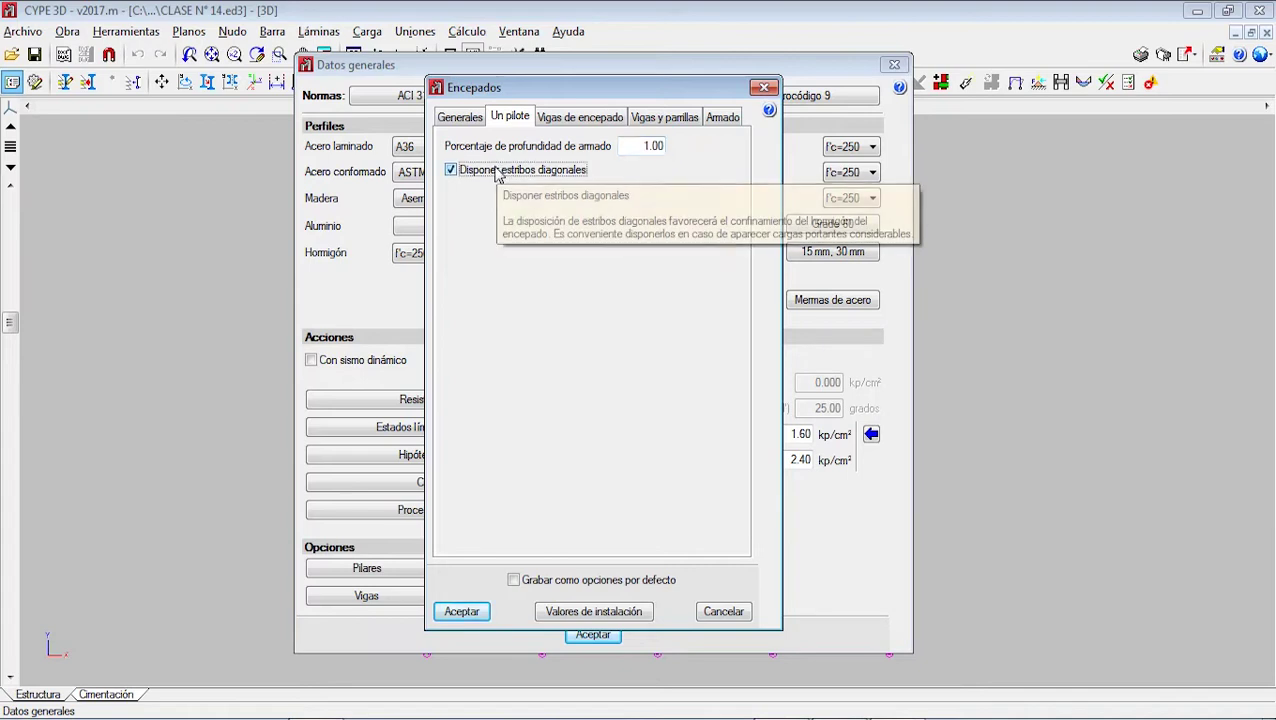
click(460, 172)
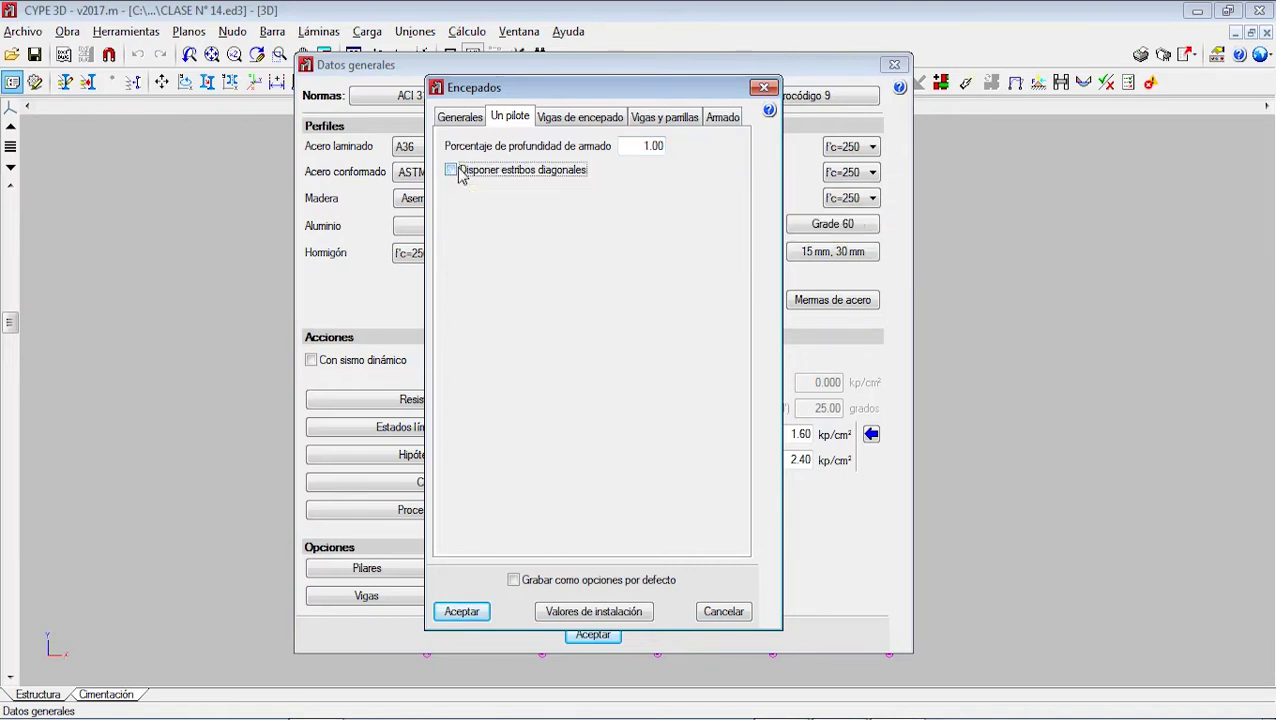
click(458, 172)
click(458, 172)
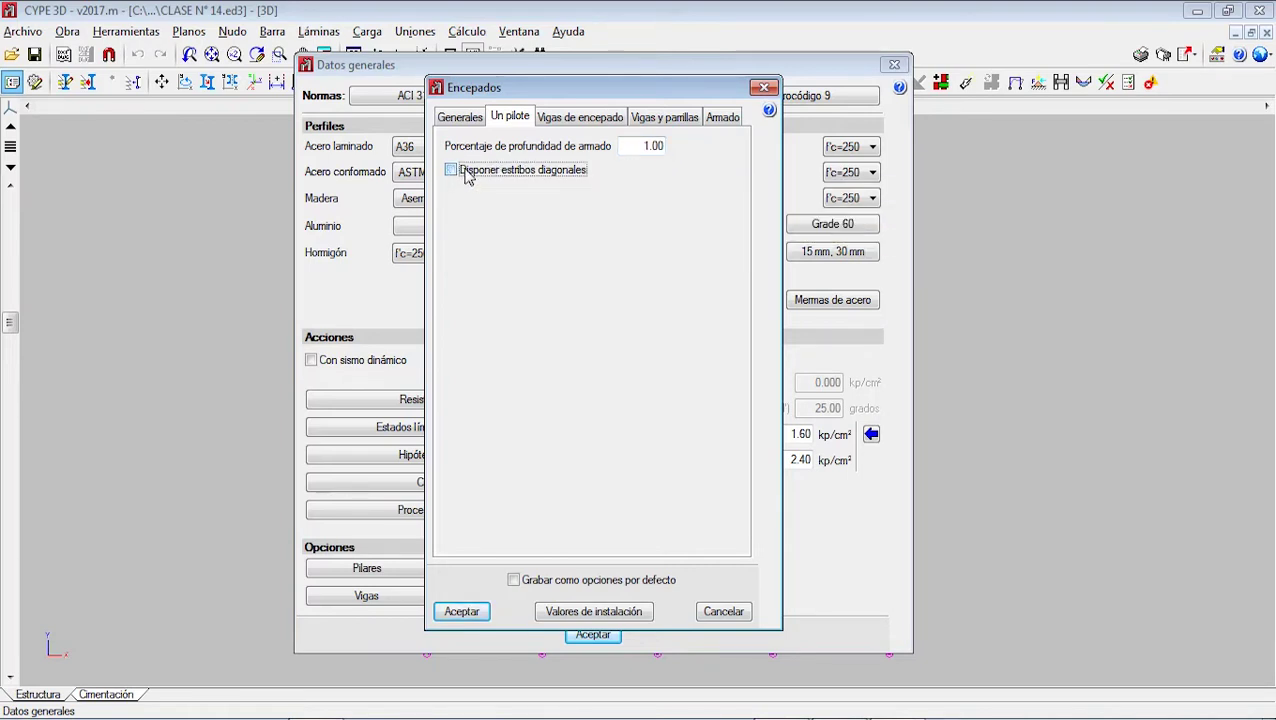
- Try extending the top reinforcement hook of the pile cap beams to the opposite face, and restore Colocar patilla mínima
click(587, 126)
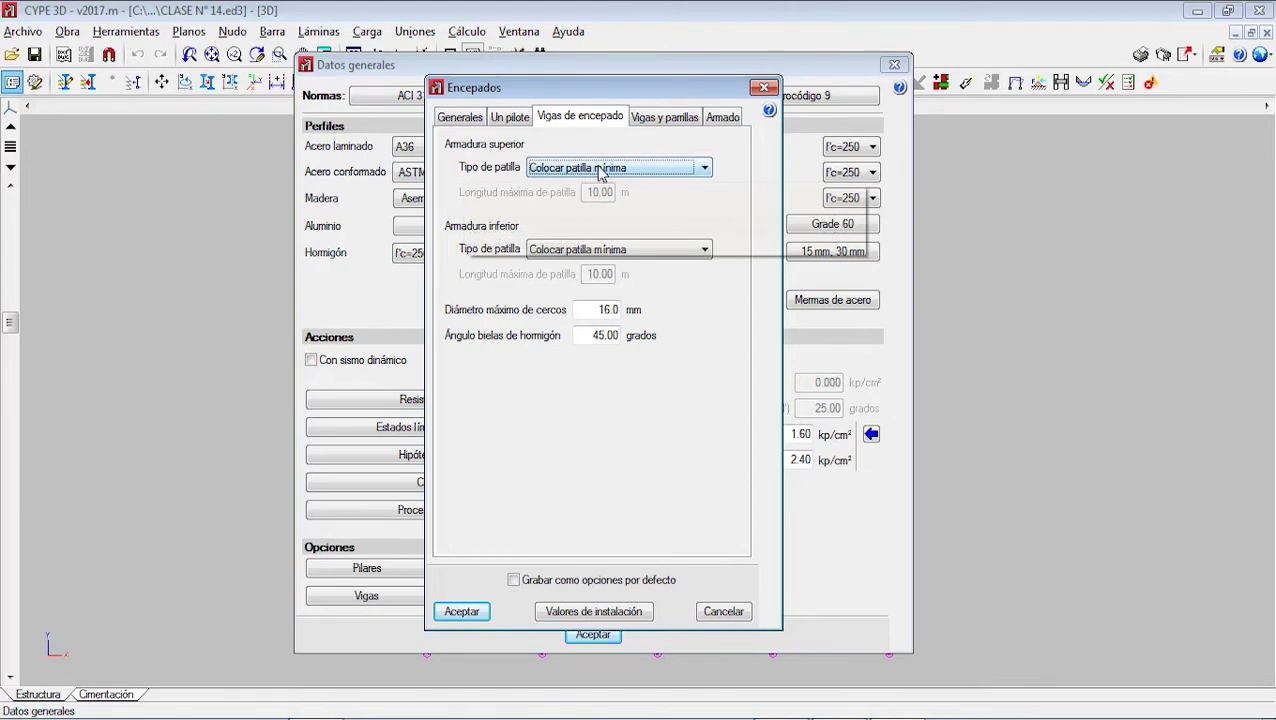
click(641, 168)
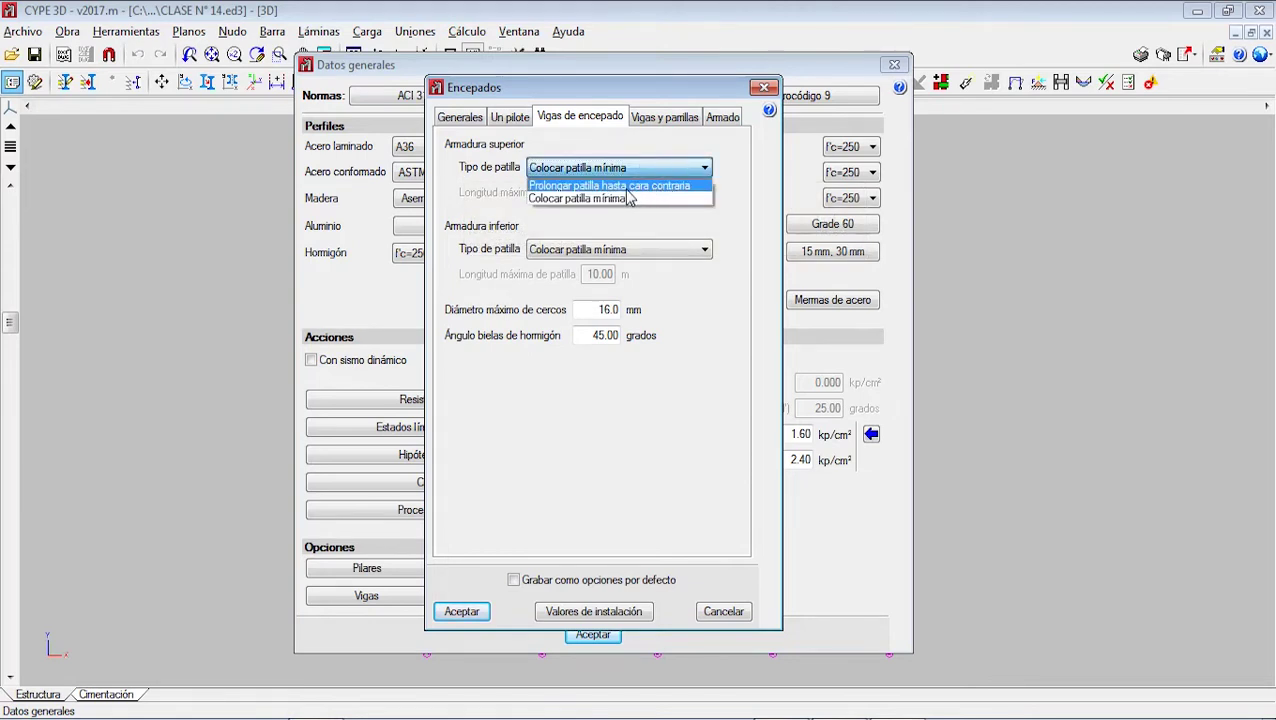
click(705, 163)
click(638, 168)
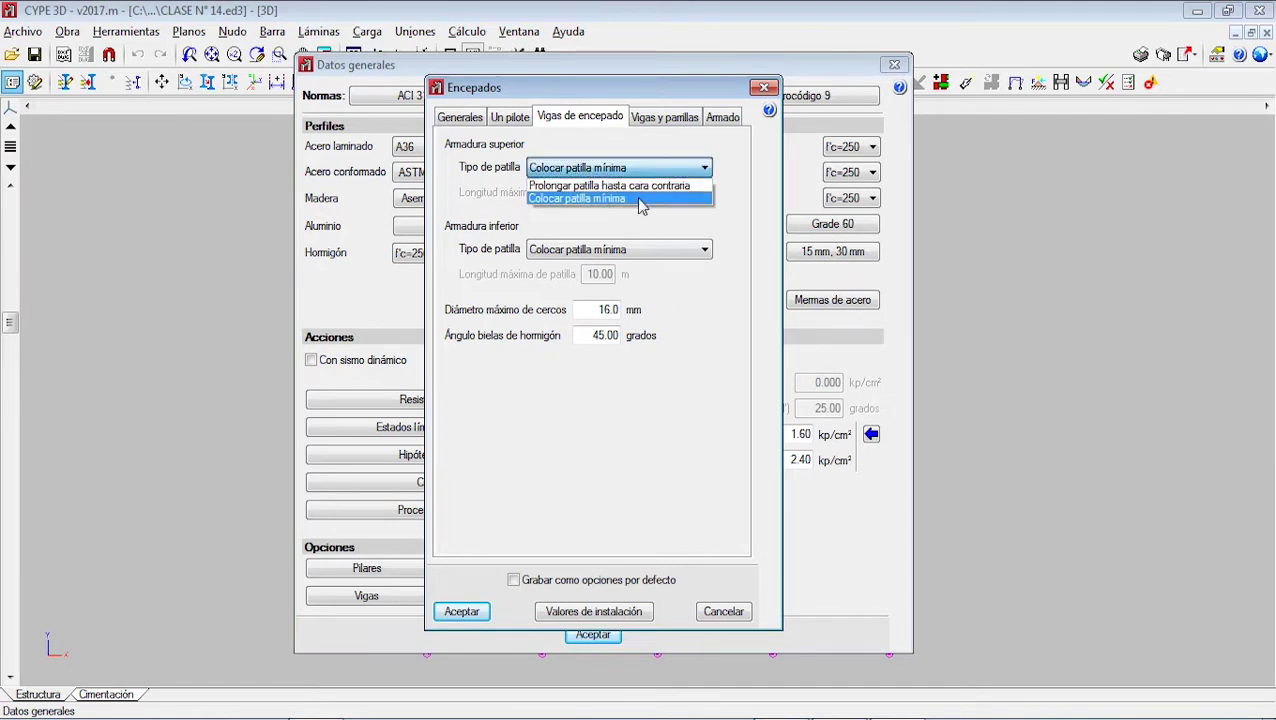
click(643, 183)
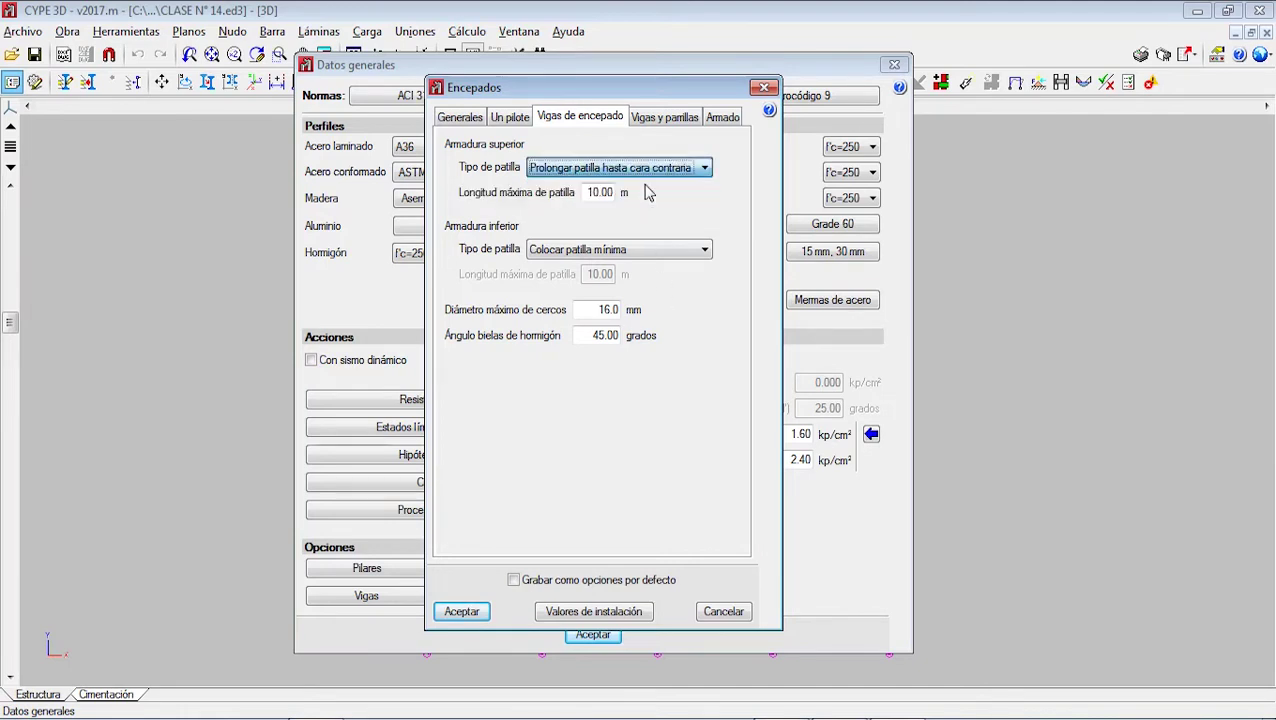
double_click(590, 192)
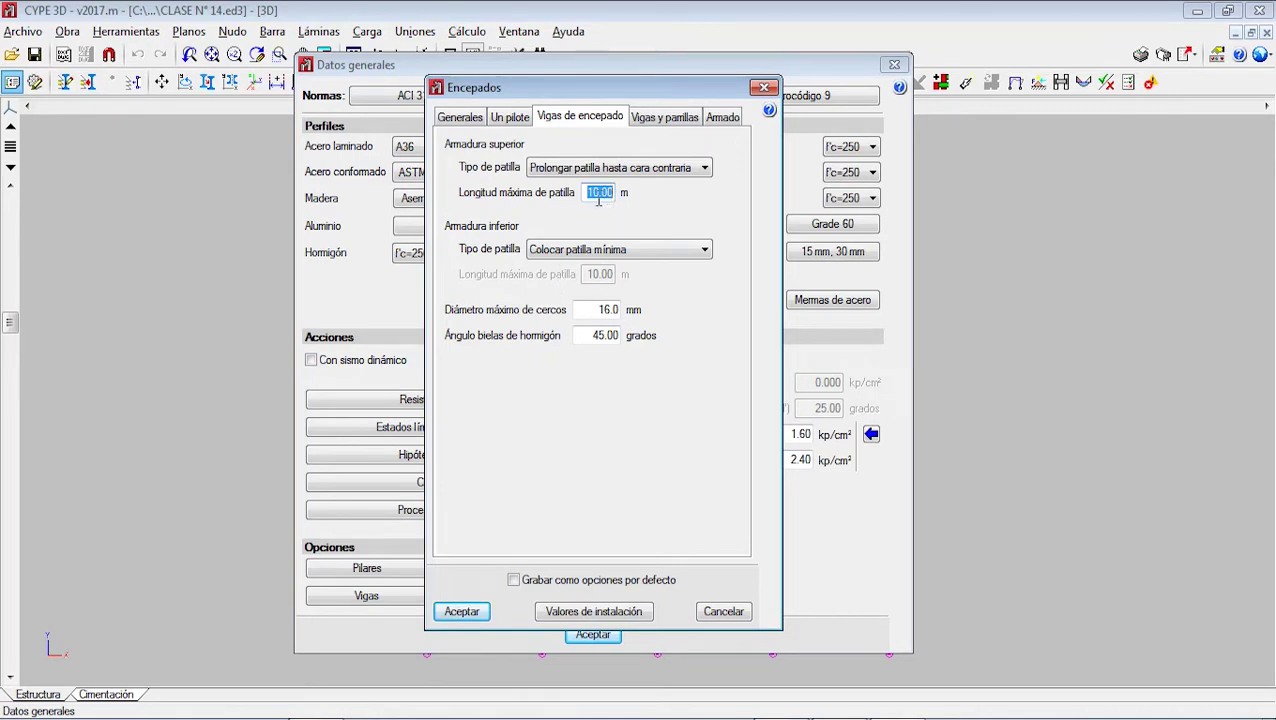
click(638, 168)
click(600, 198)
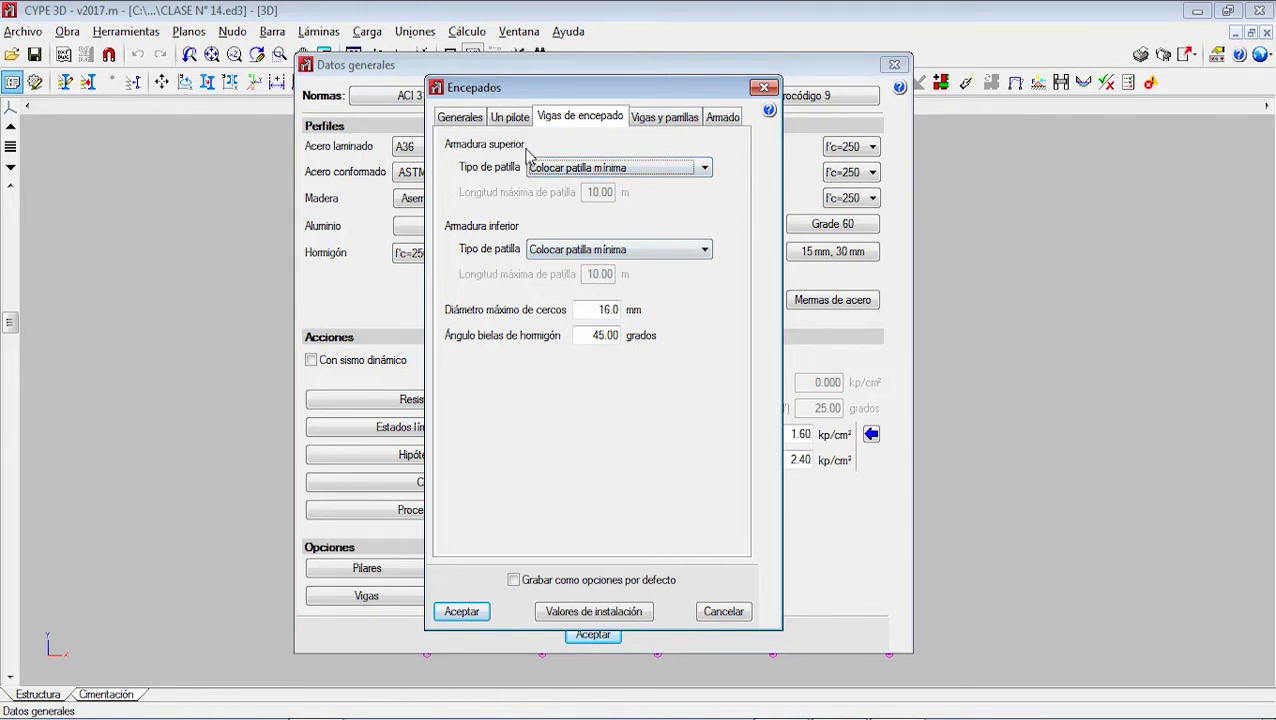
- Examine the maximum stirrup diameter and the concrete strut angle of the pile cap beams
double_click(595, 308)
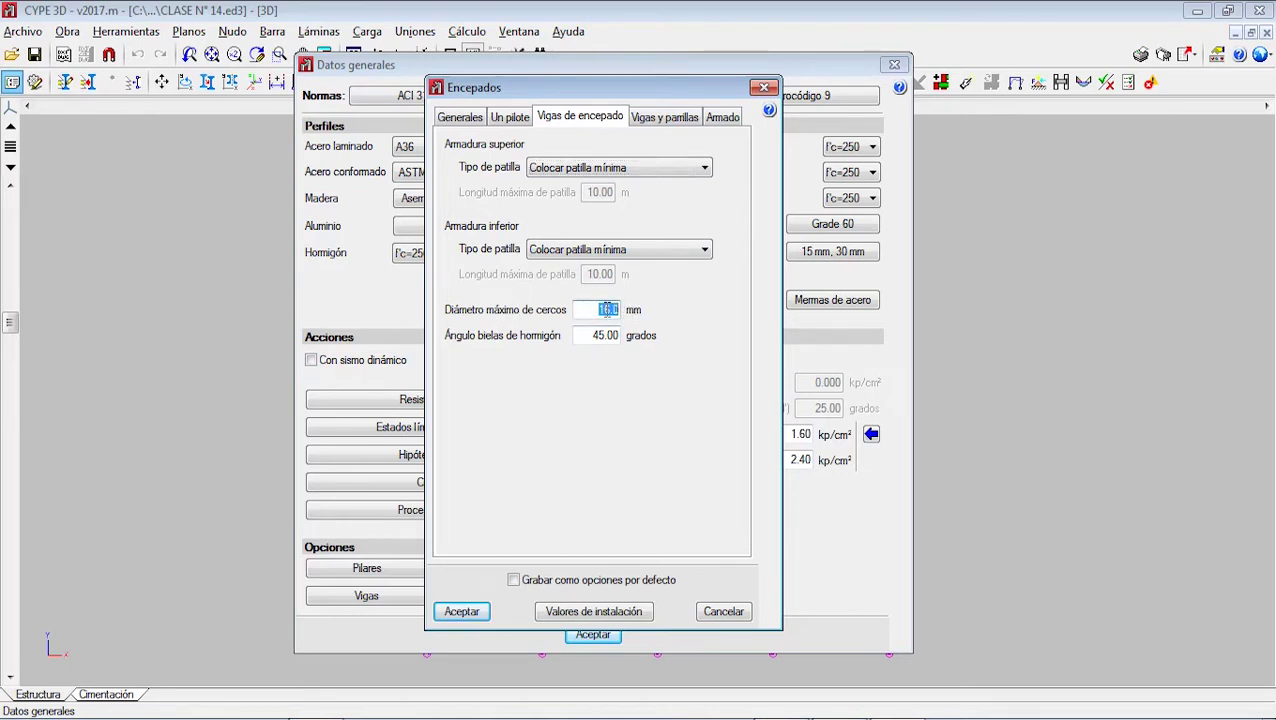
click(608, 309)
double_click(606, 309)
double_click(598, 336)
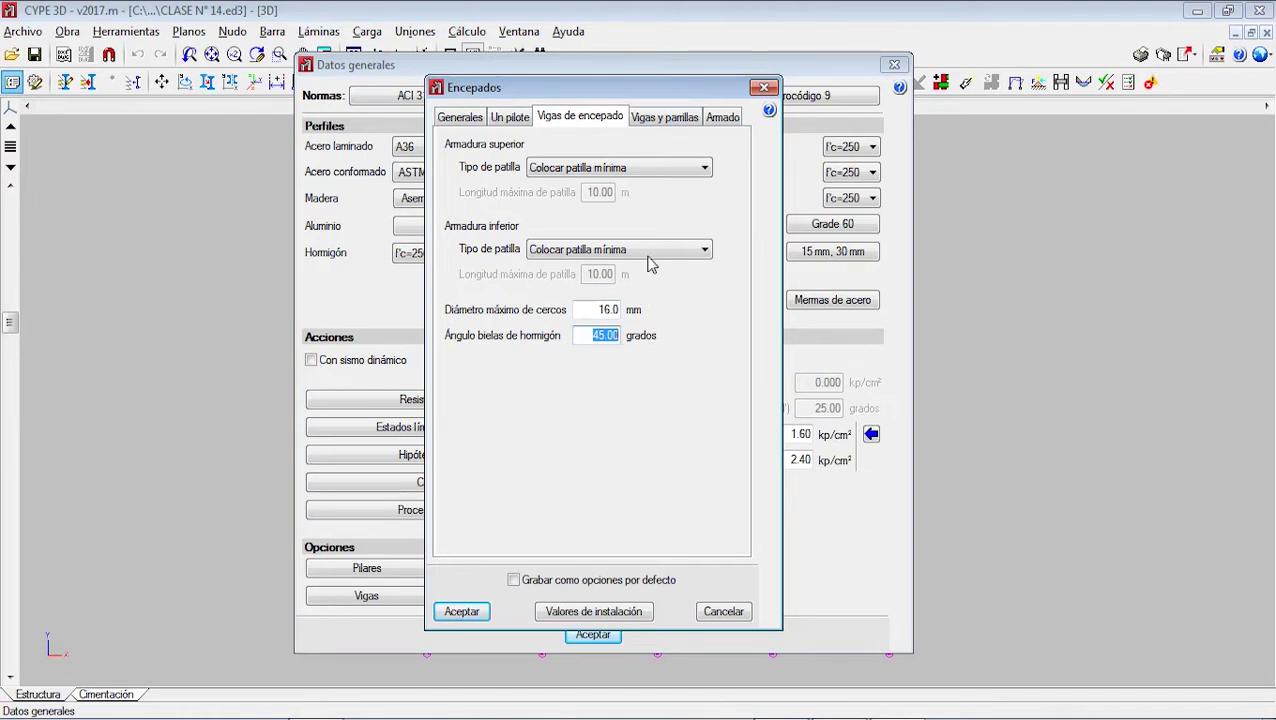
- Examine the Vigas y parrillas options, including the top mesh sizing and the available design criteria
click(673, 117)
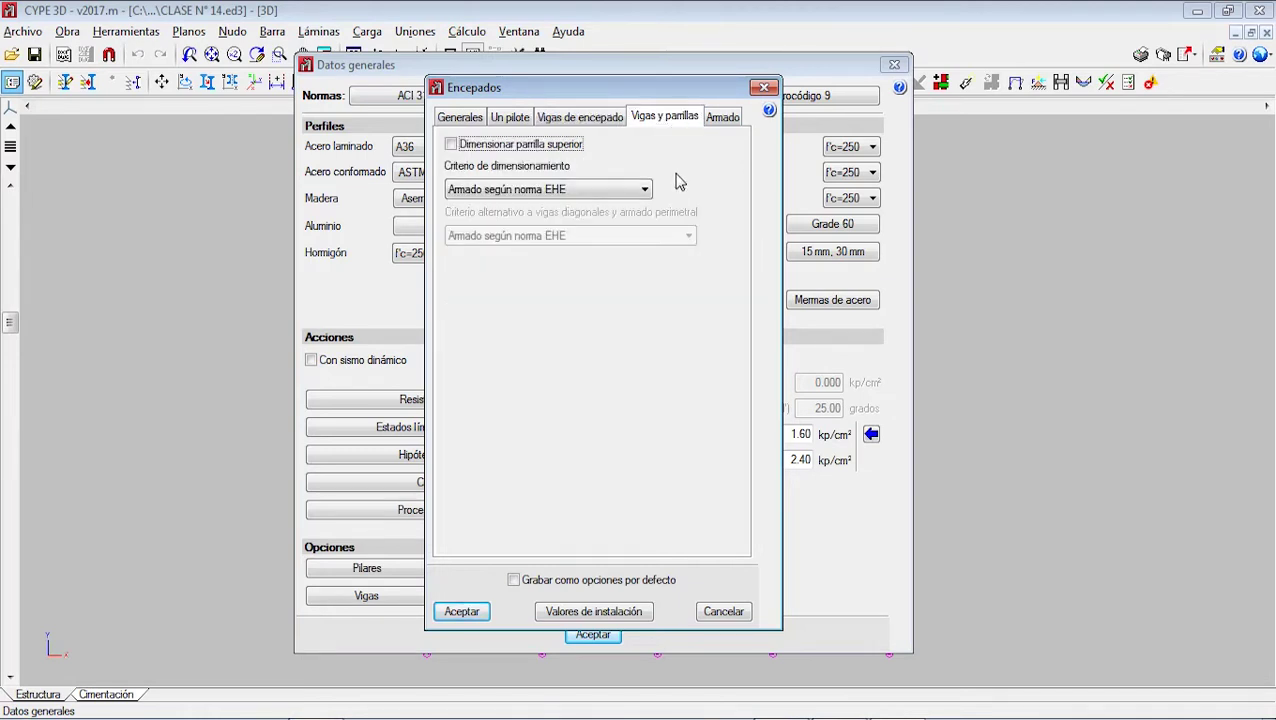
click(451, 145)
mouse_move(521, 193)
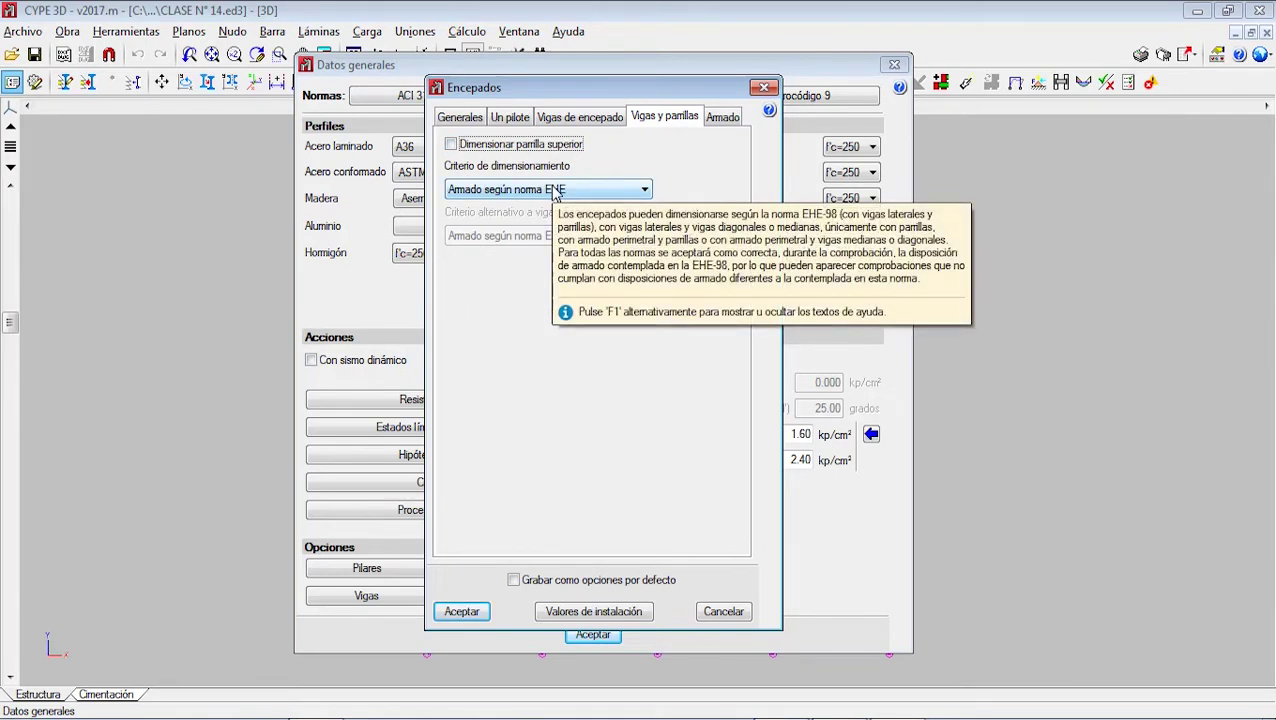
click(521, 190)
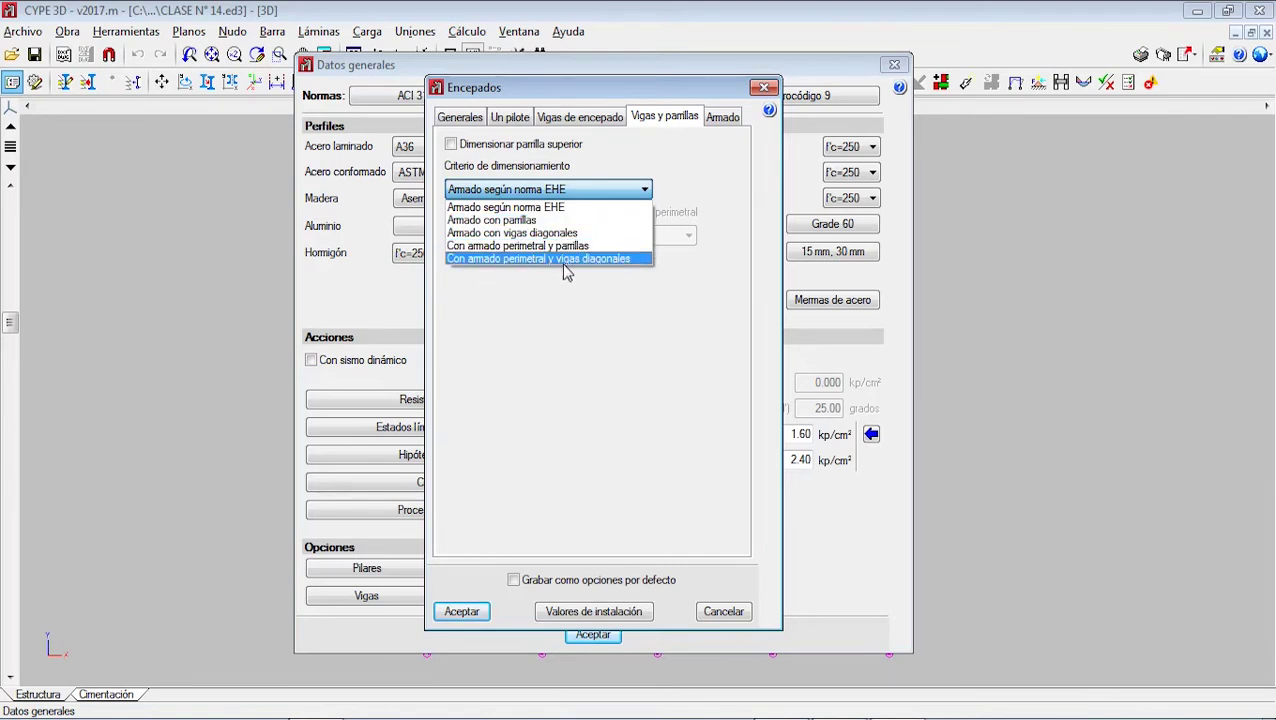
click(646, 184)
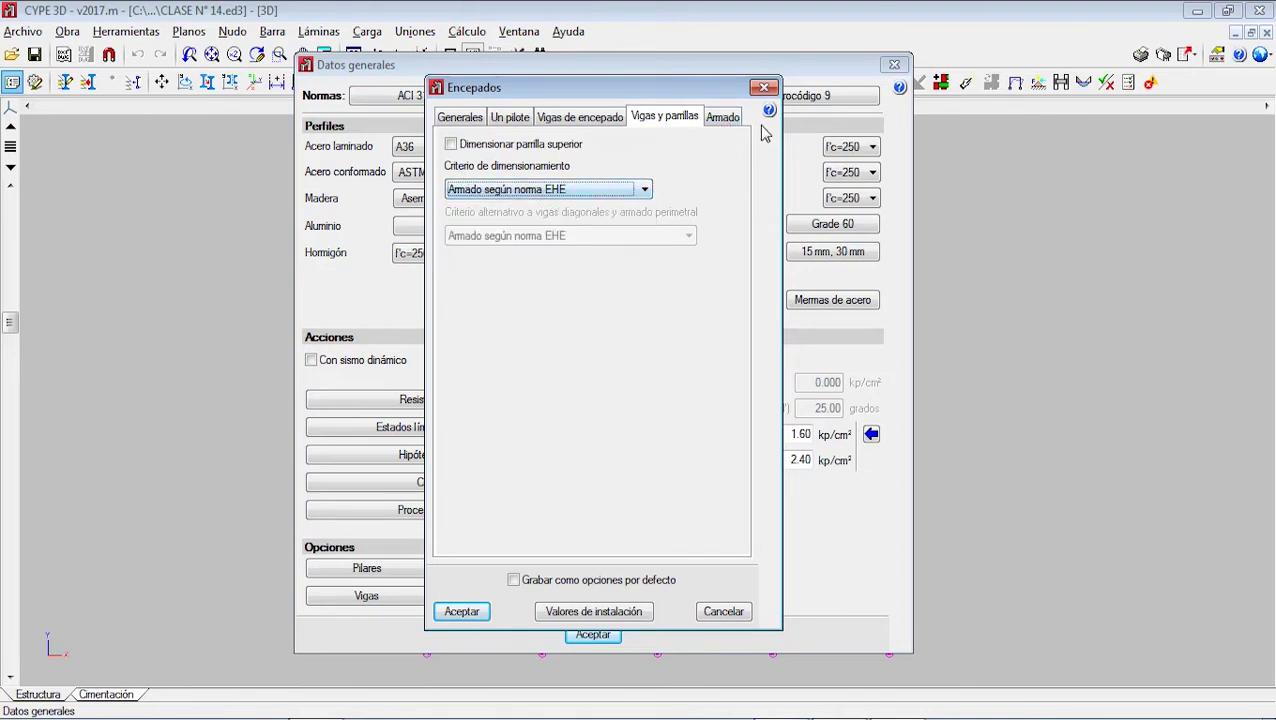
- Review the perimeter reinforcement setting, save the pile cap options as defaults and accept them
click(725, 122)
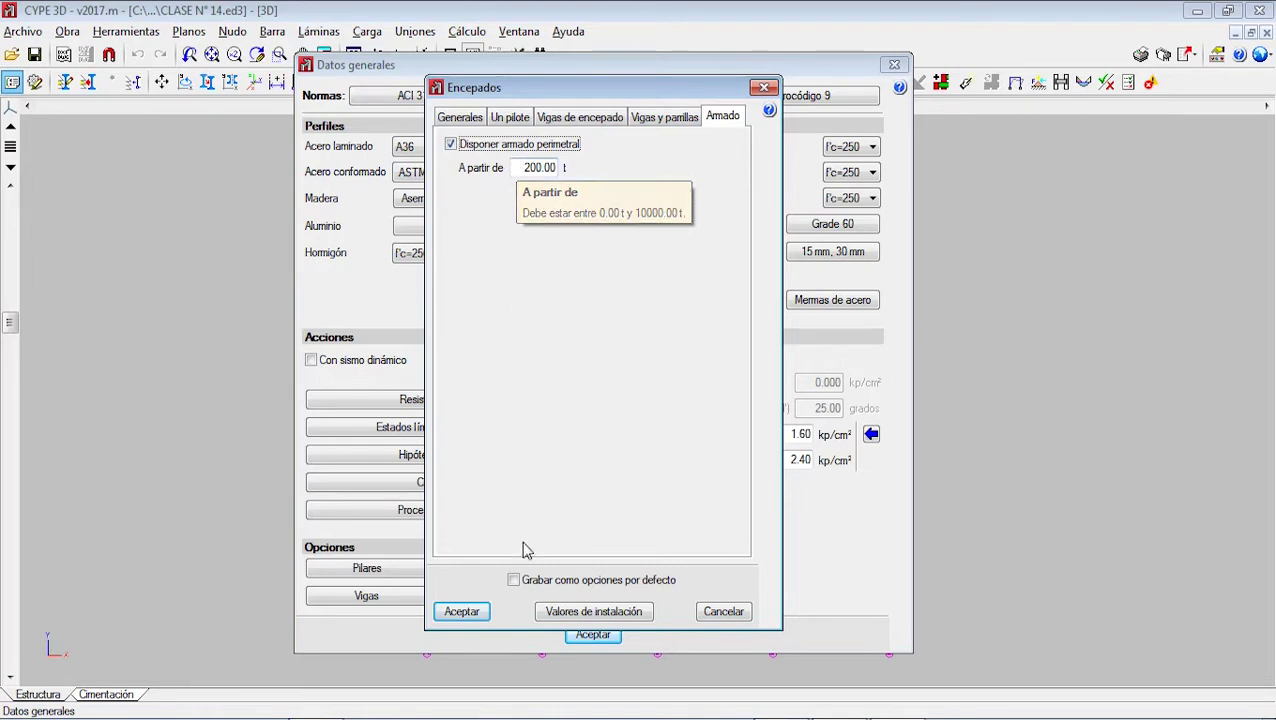
click(513, 580)
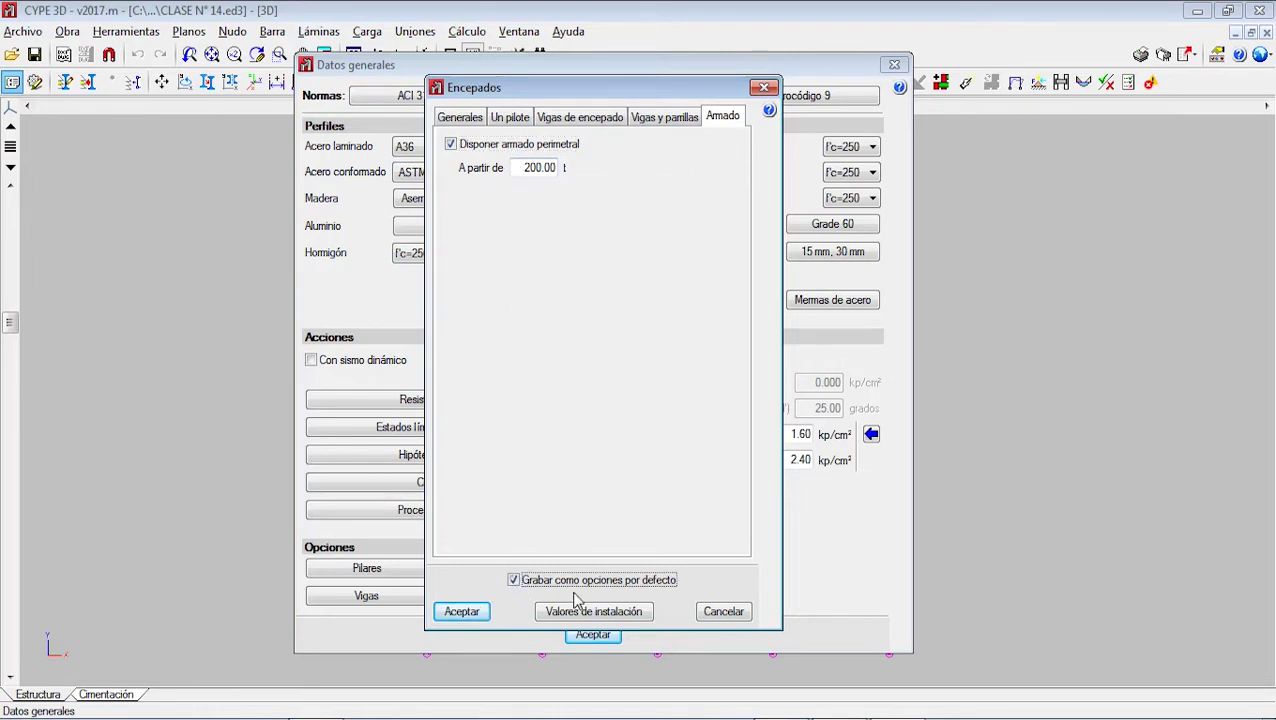
click(471, 614)
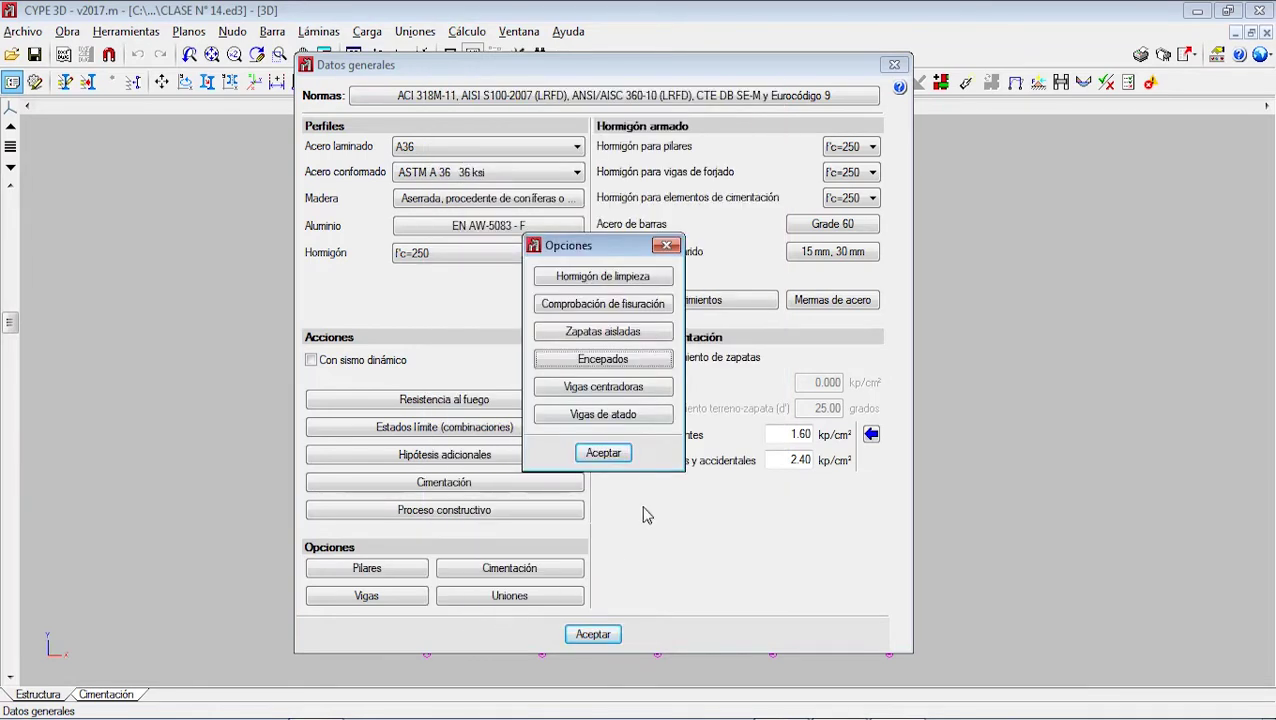
- Open the Vigas centradoras options and, in Paint, sketch a green beam entering the footing with red stirrups inside to illustrate the stirrup option
click(640, 392)
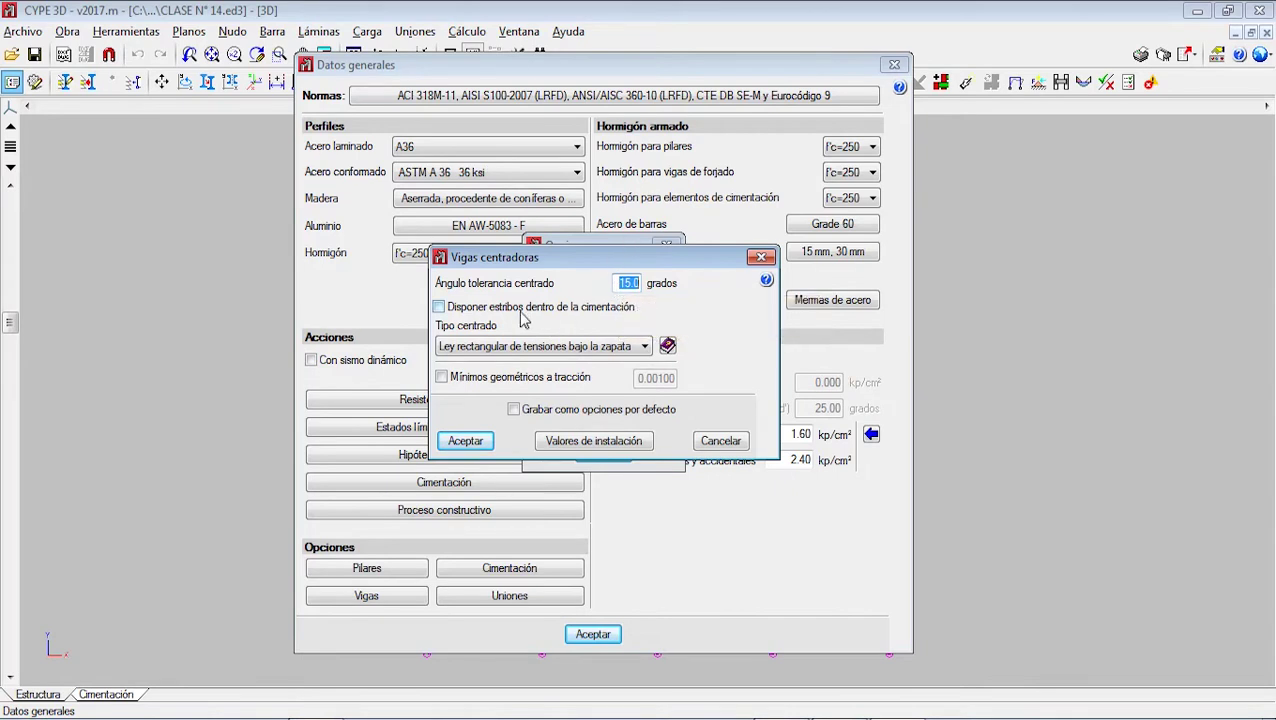
click(510, 312)
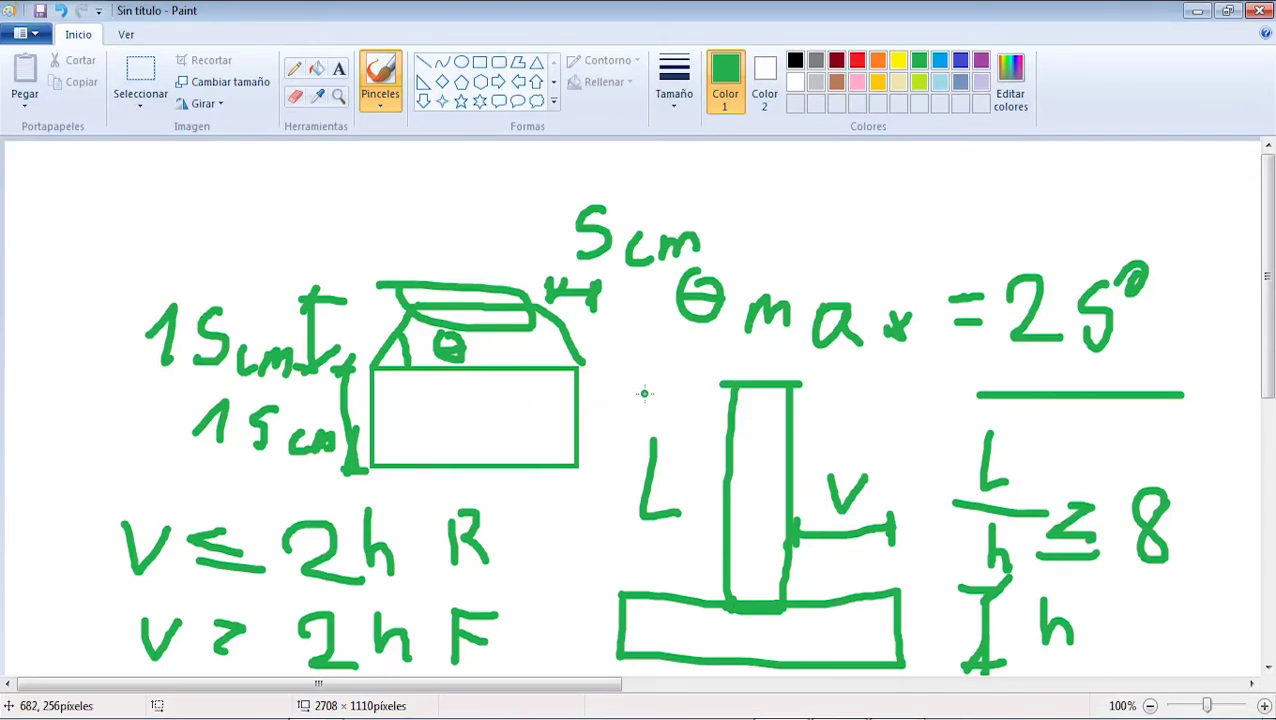
mouse_move(648, 396)
mouse_down()
mouse_move(506, 398)
mouse_move(507, 456)
mouse_move(655, 440)
mouse_up()
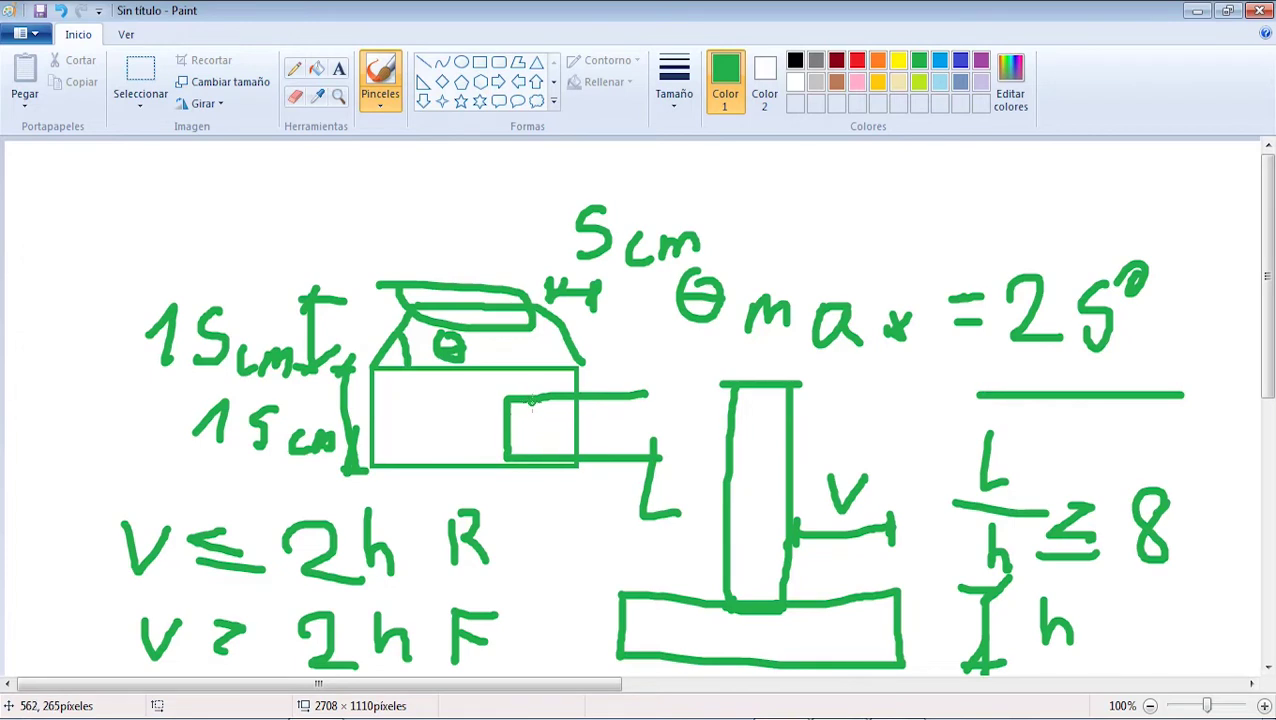
click(857, 61)
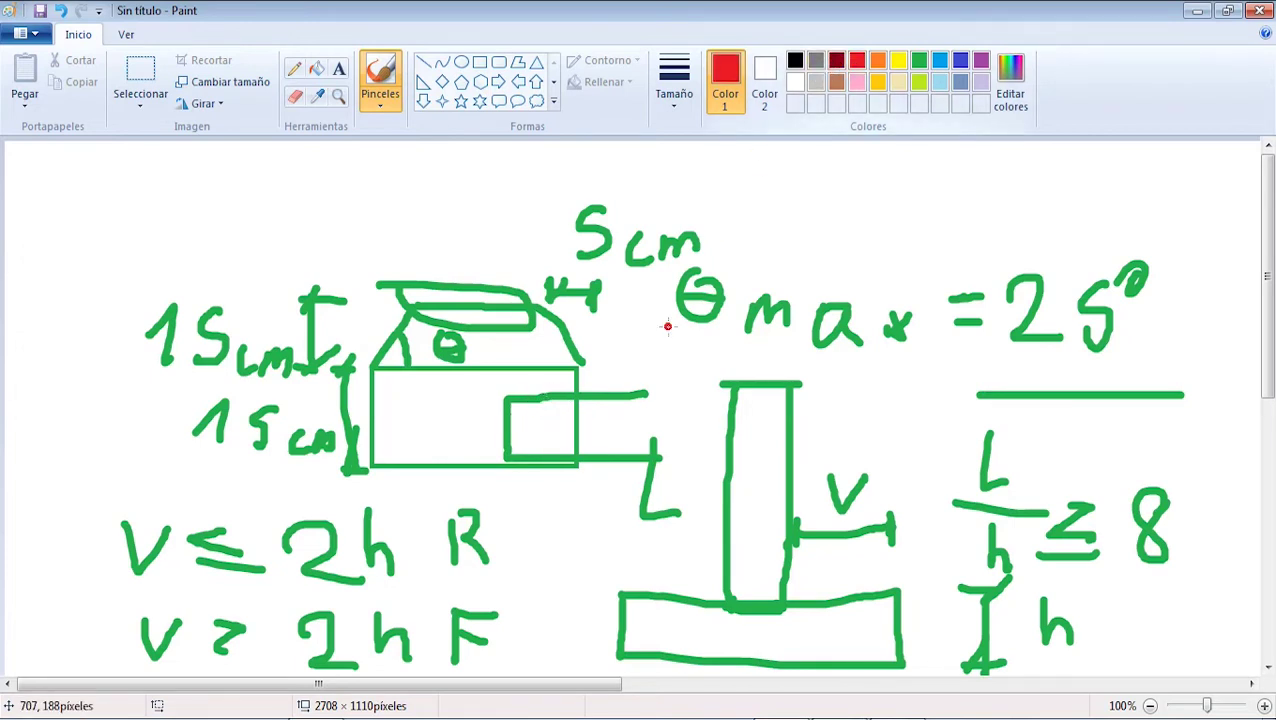
mouse_move(521, 404)
mouse_down()
mouse_move(523, 462)
mouse_move(551, 453)
mouse_up()
mouse_move(567, 401)
mouse_down()
mouse_move(559, 456)
mouse_move(540, 415)
mouse_move(536, 456)
mouse_up()
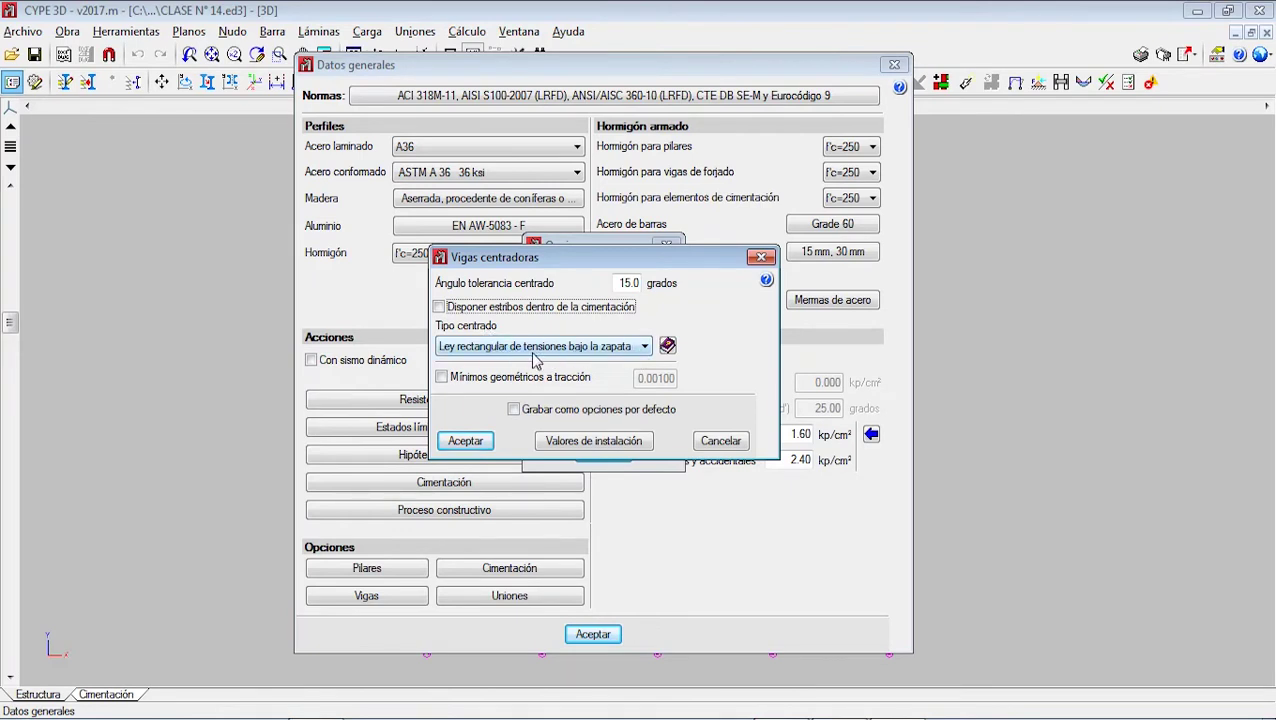
- Back in CYPE 3D, try the trapezoidal stress law as the centring type and restore the rectangular law
click(570, 350)
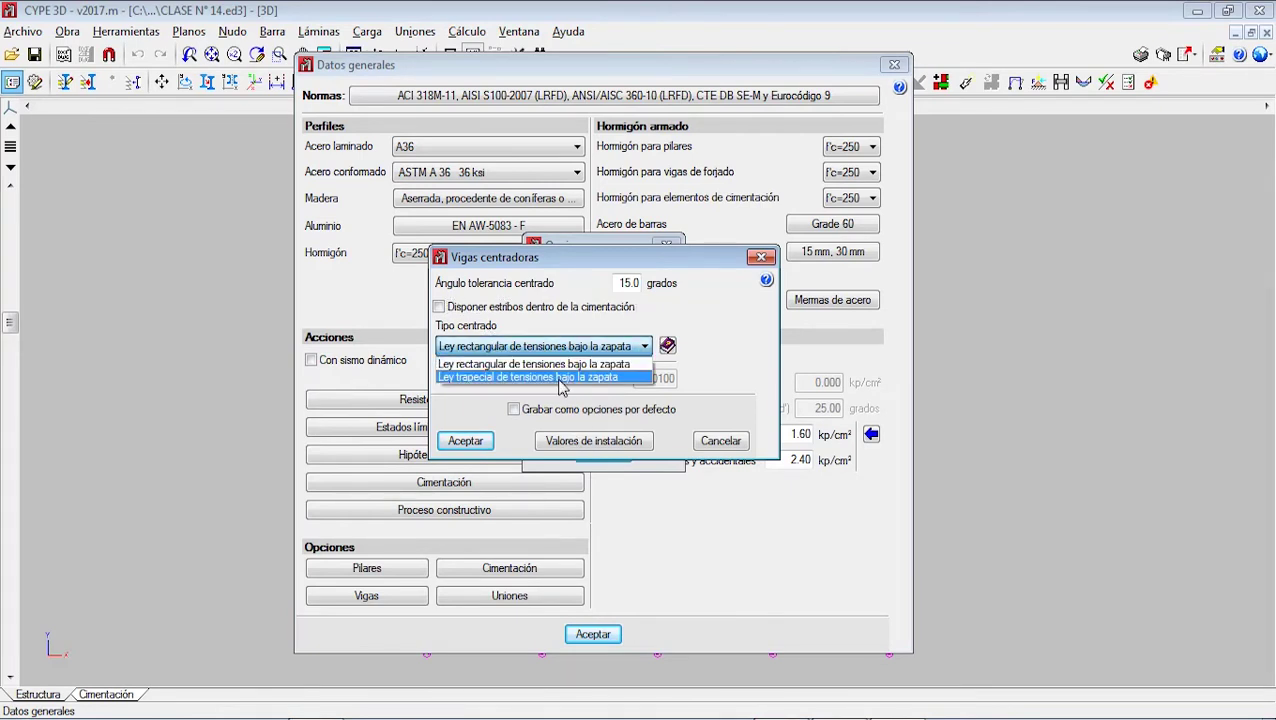
click(564, 379)
click(572, 350)
click(600, 364)
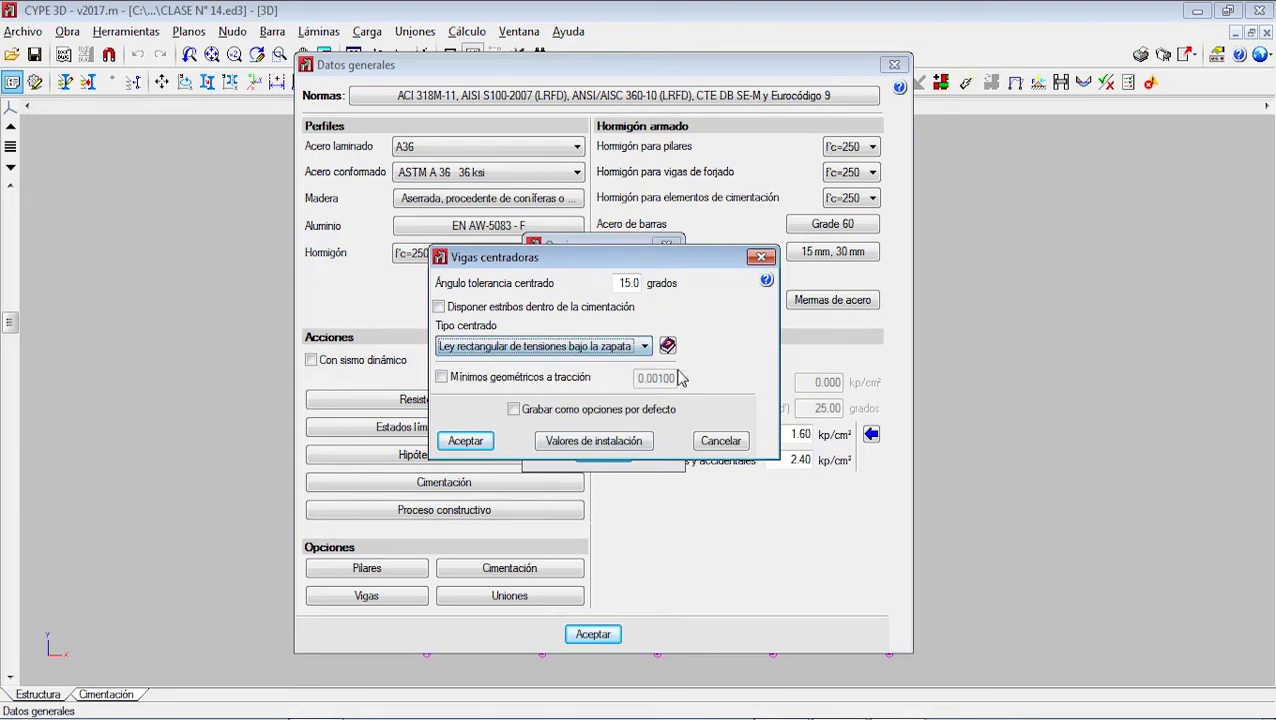
- Consult the explanation of the centring types and set the type to Ley trapecial de tensiones bajo la zapata
click(667, 347)
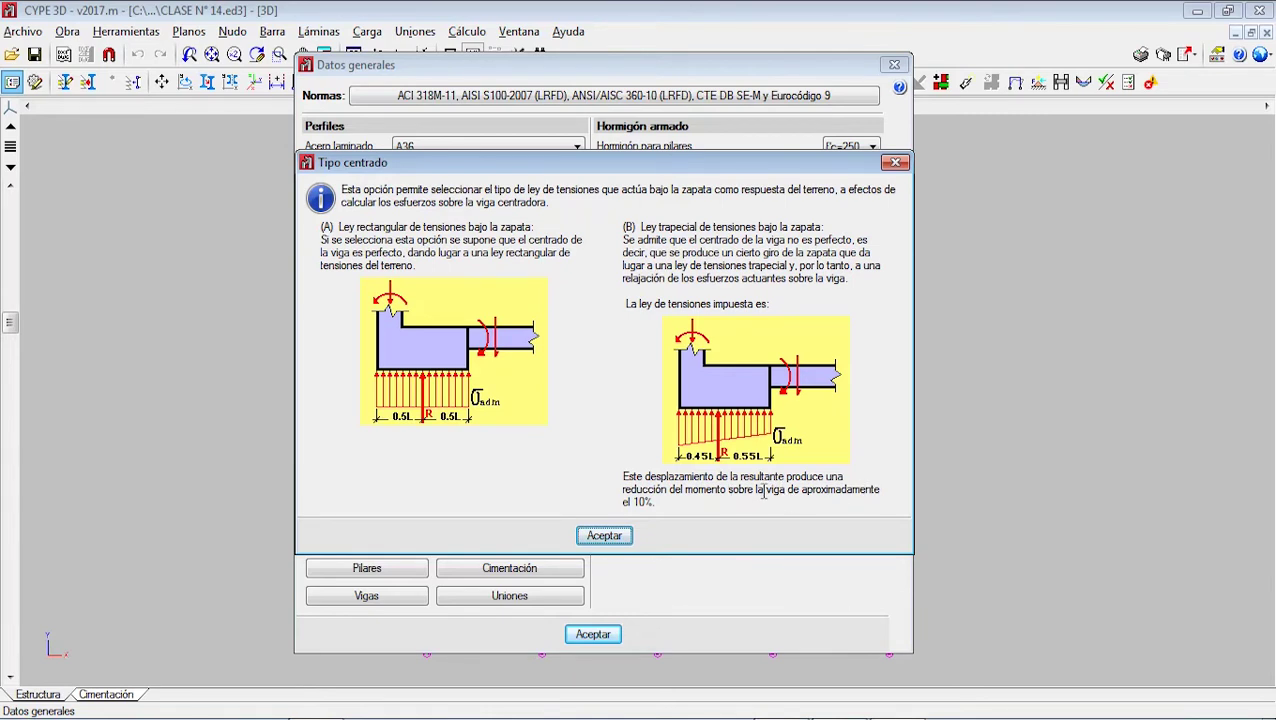
click(604, 535)
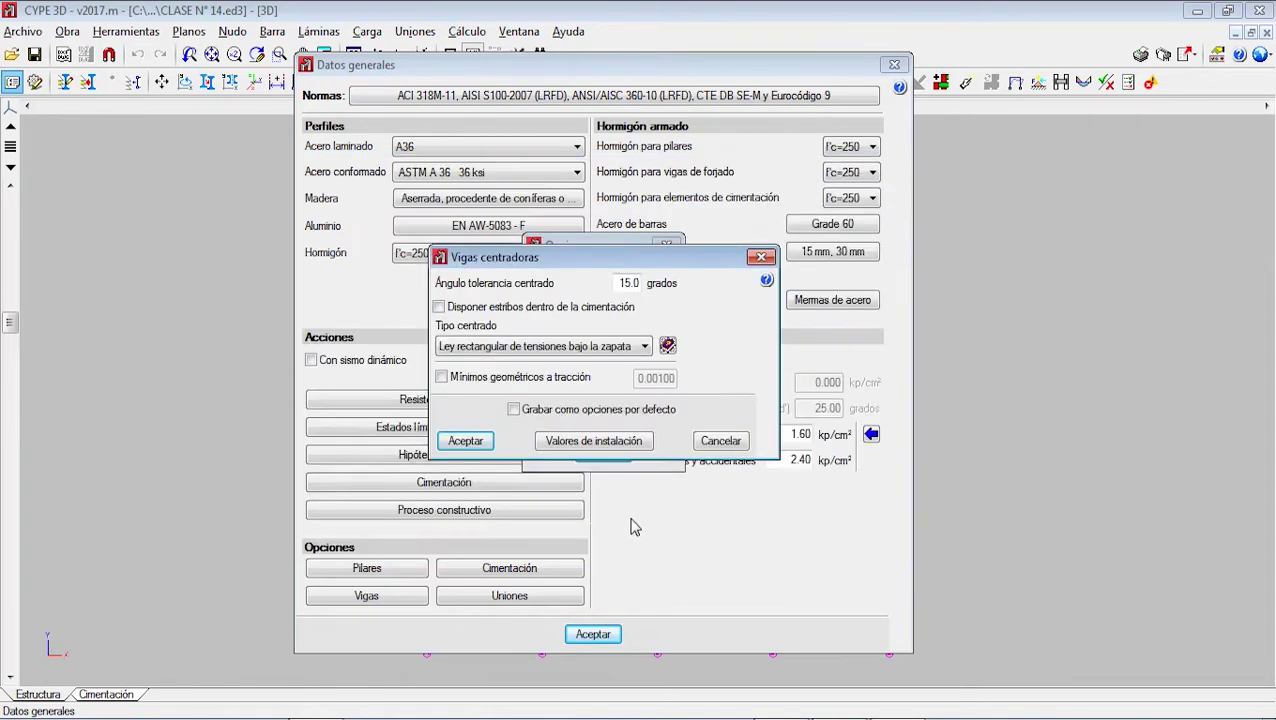
click(581, 347)
click(570, 371)
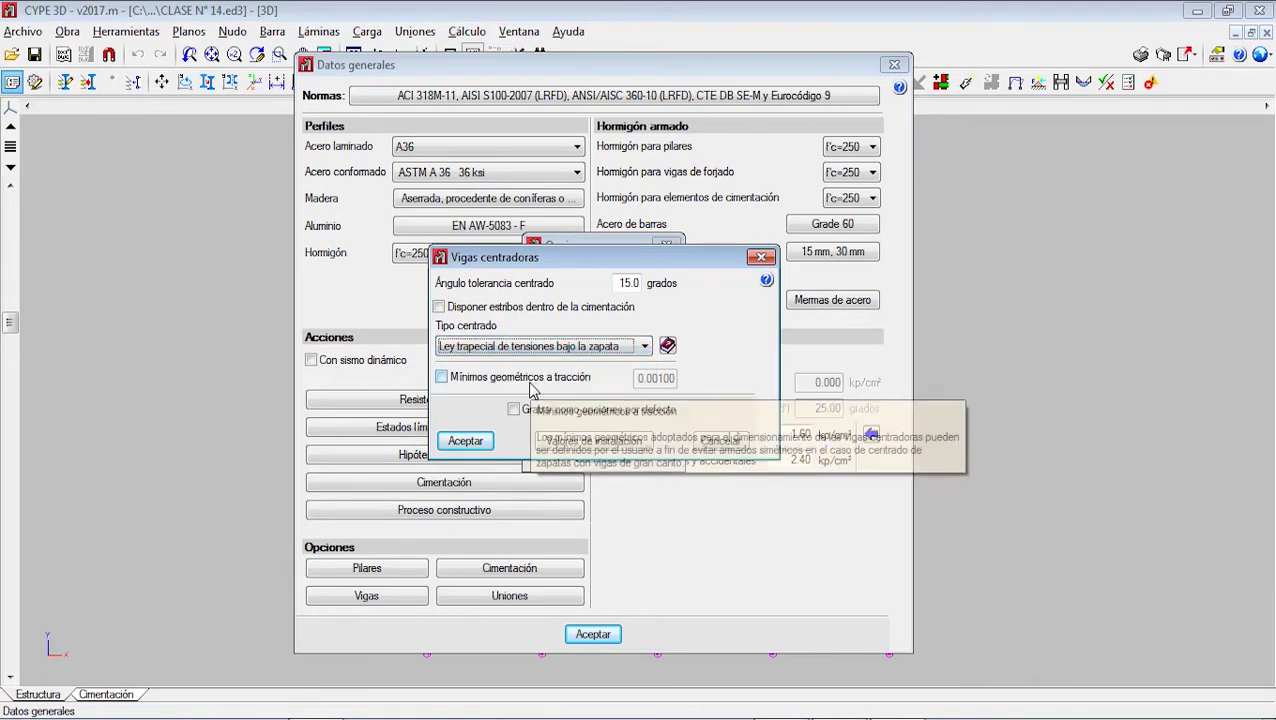
- Enable Mínimos geométricos a tracción with 0.00100, save the strap beam options as defaults and accept them
click(535, 381)
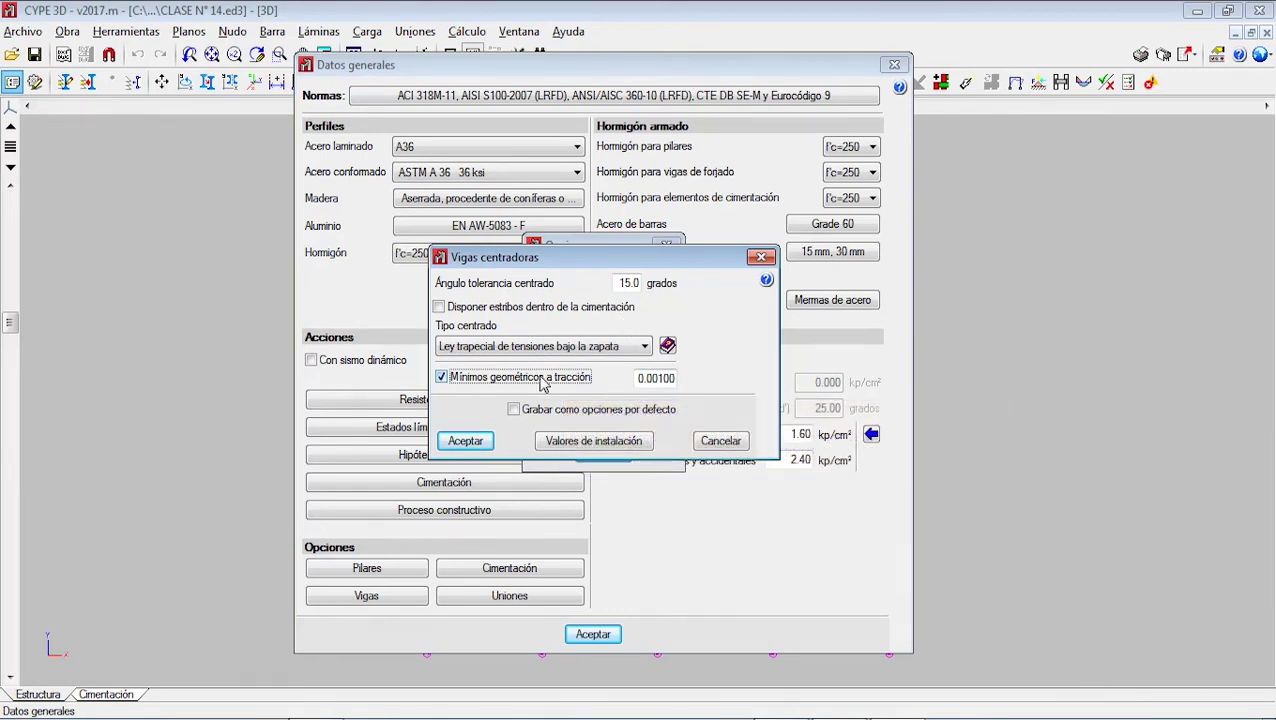
double_click(648, 380)
click(442, 376)
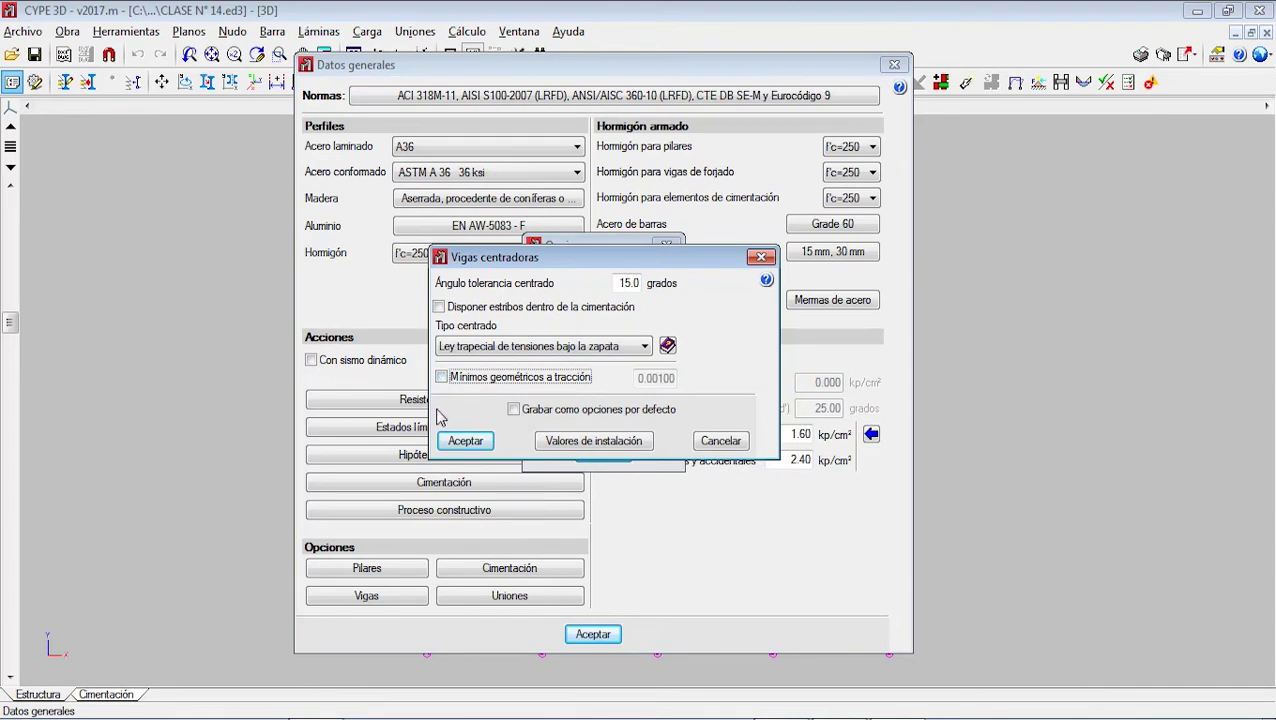
click(441, 377)
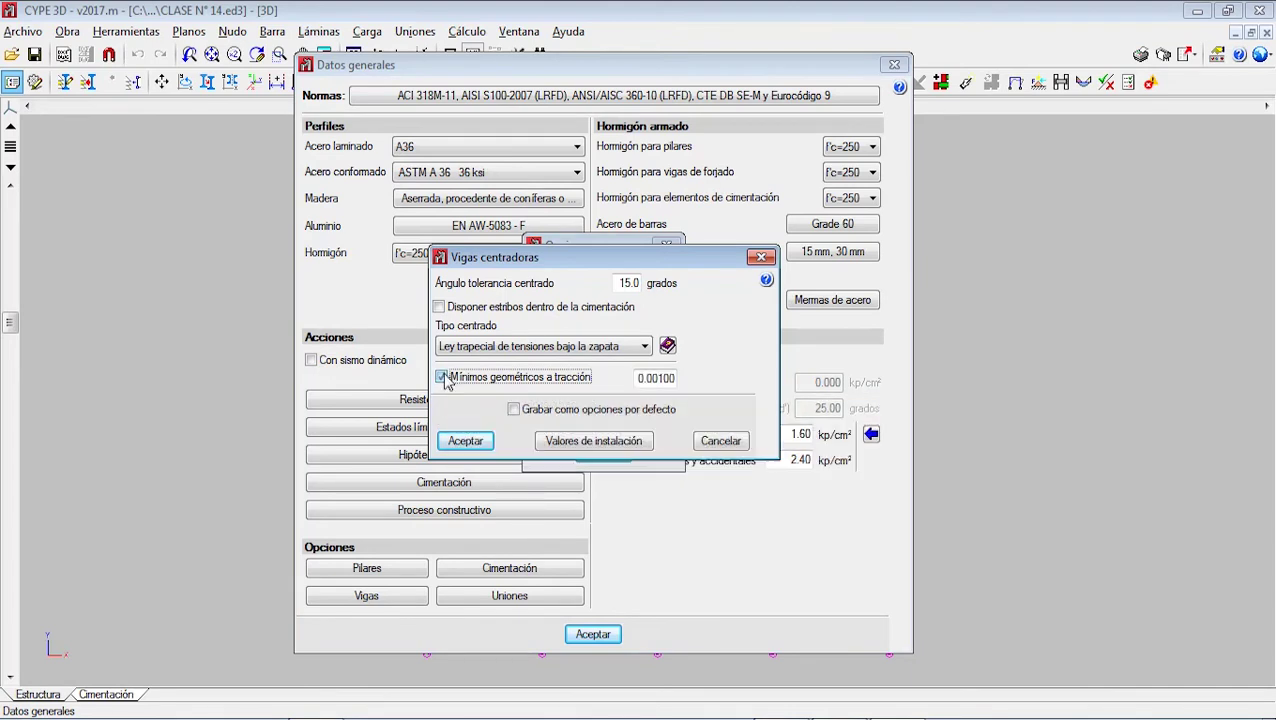
click(526, 411)
click(485, 443)
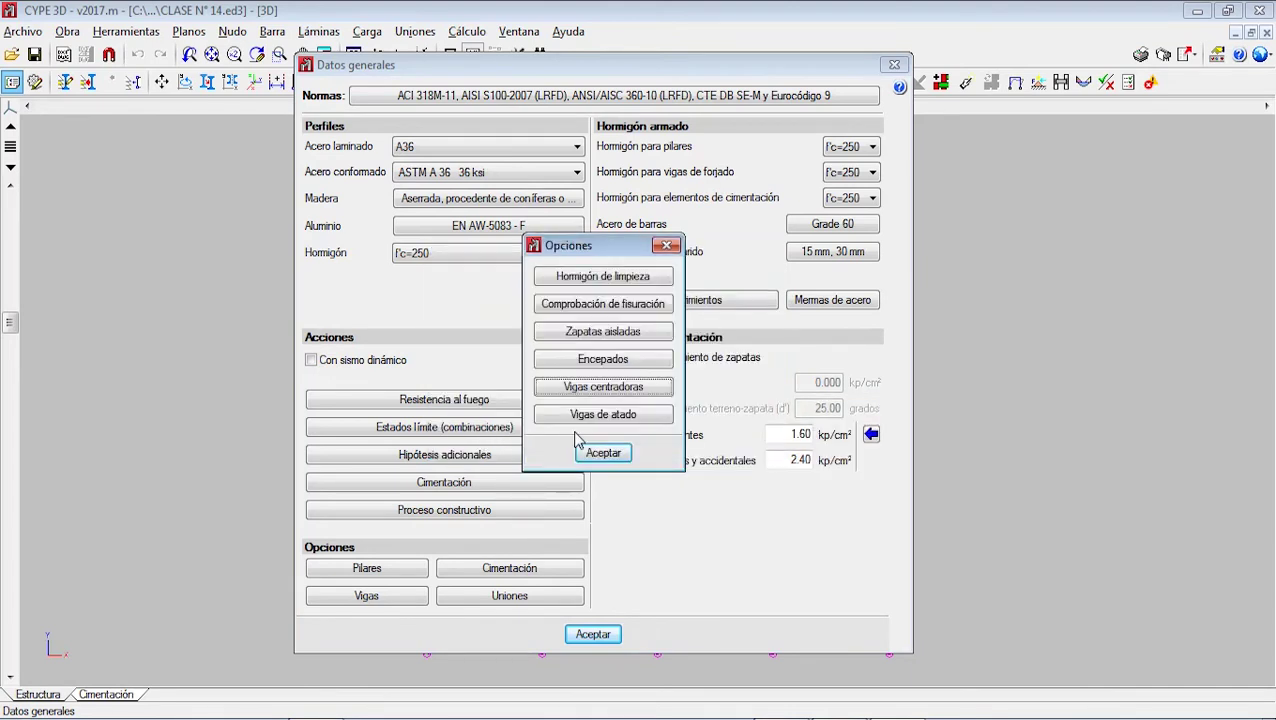
- Review the Vigas de atado options, save them as defaults and accept the foundation options
click(603, 414)
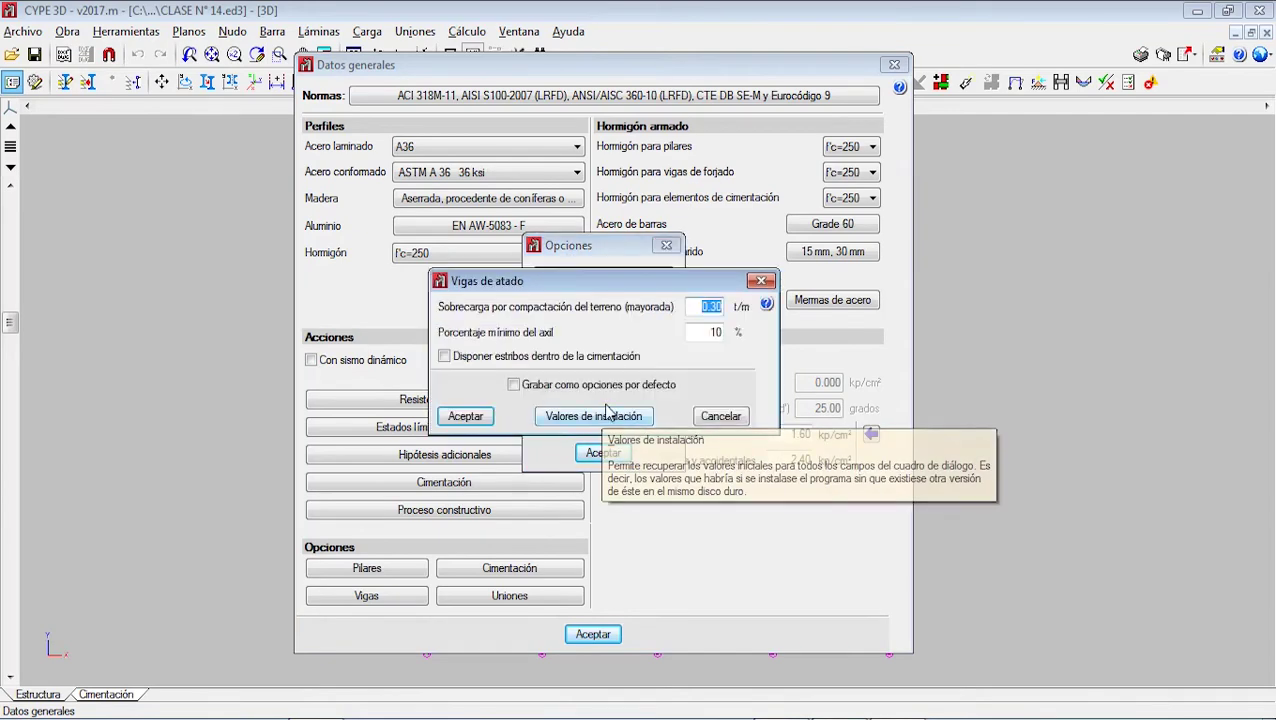
mouse_move(630, 290)
mouse_down()
mouse_move(607, 456)
mouse_move(630, 278)
mouse_move(630, 314)
mouse_move(654, 310)
mouse_up()
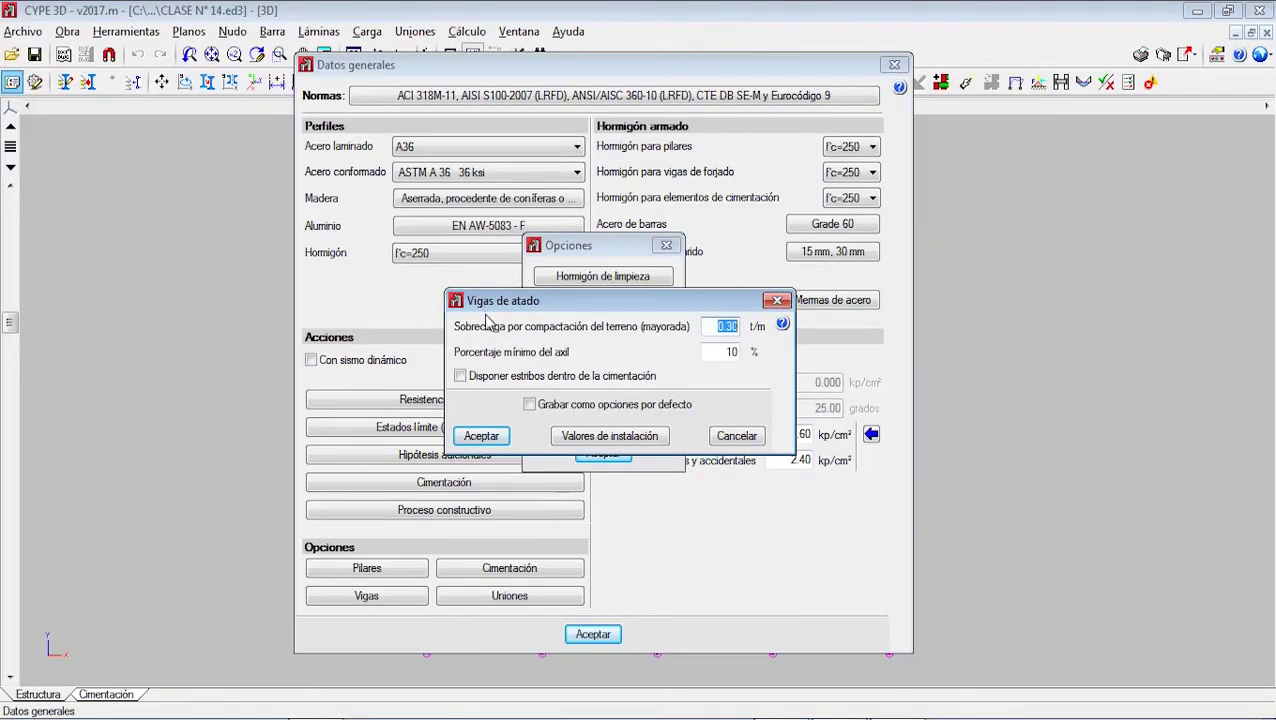
mouse_move(570, 336)
mouse_move(735, 335)
double_click(717, 355)
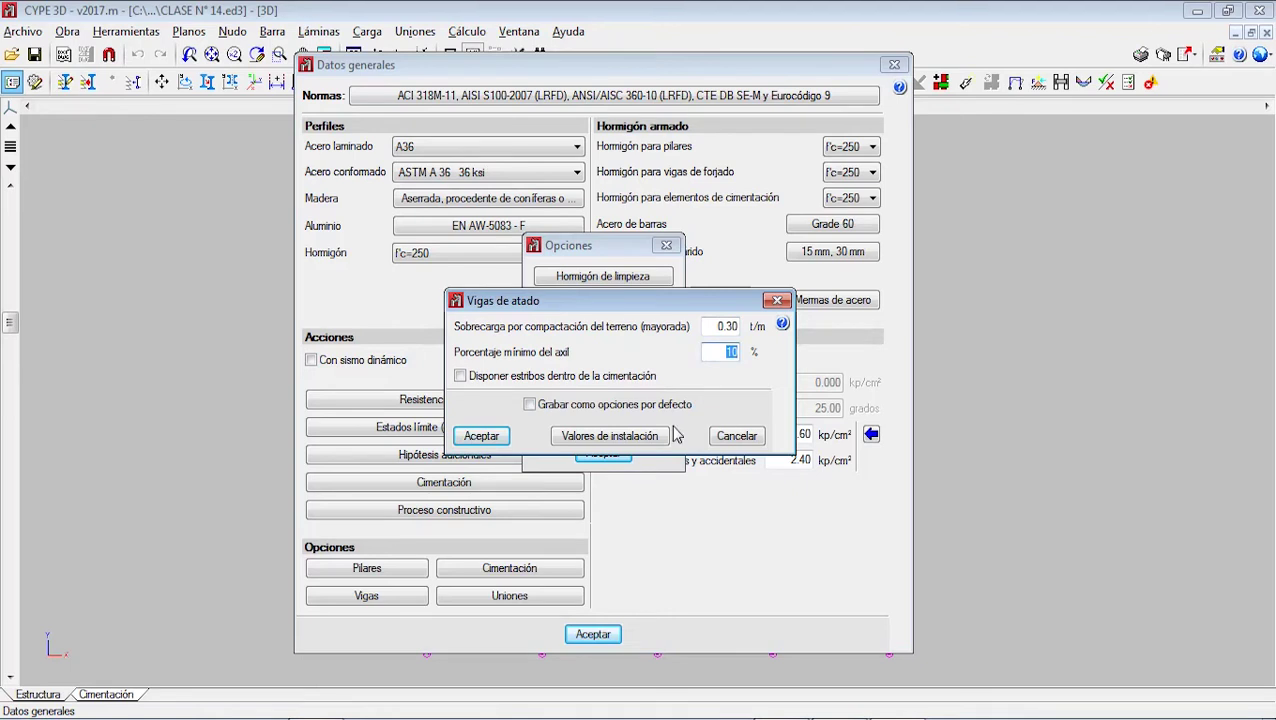
click(550, 378)
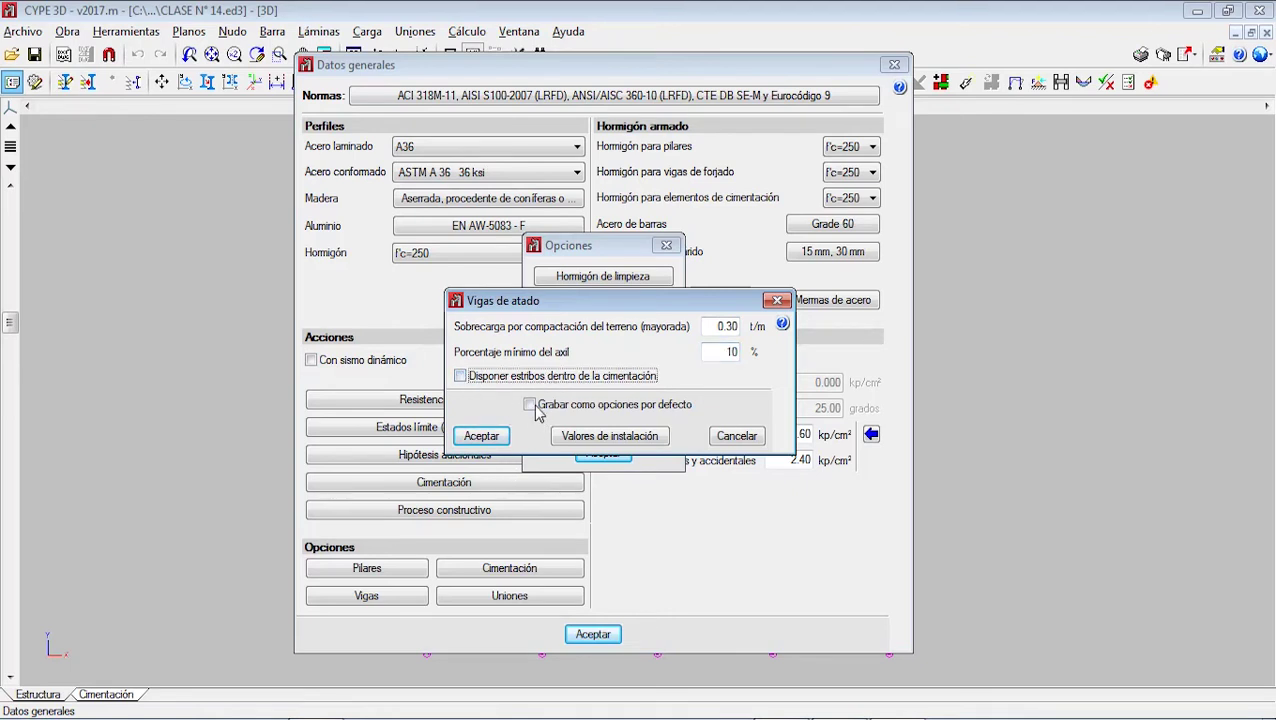
click(531, 405)
click(484, 437)
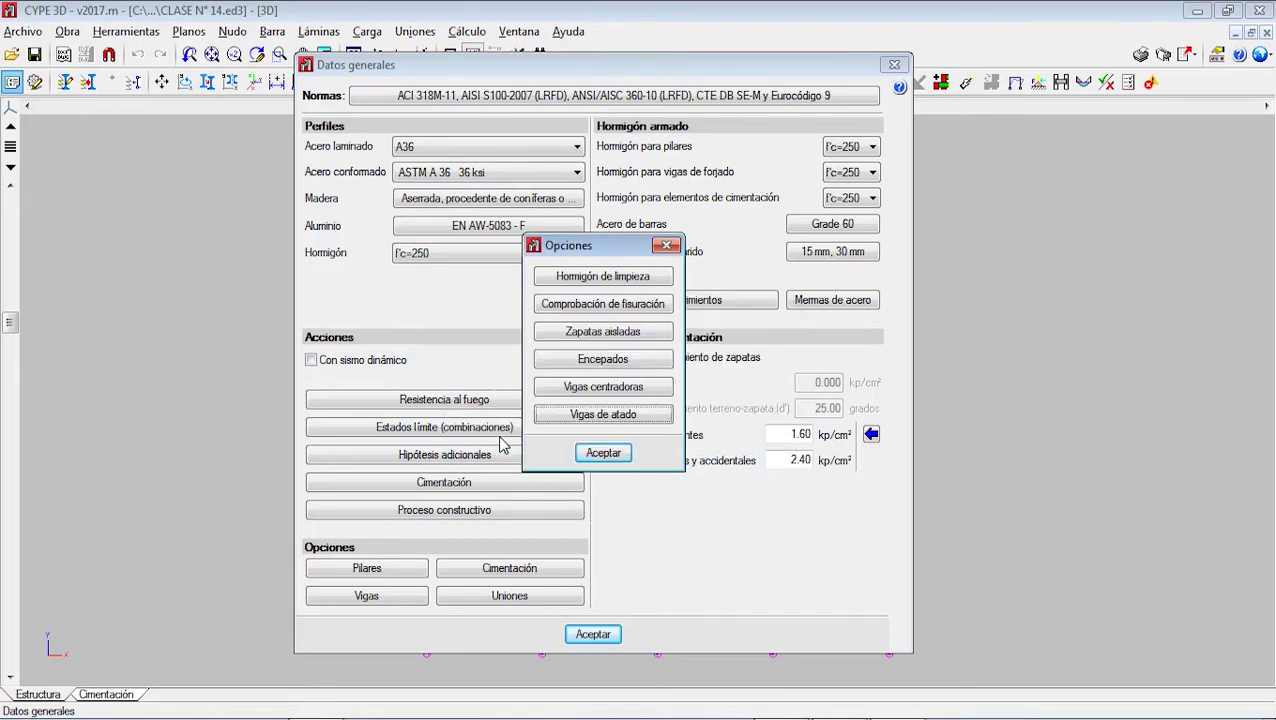
click(604, 453)
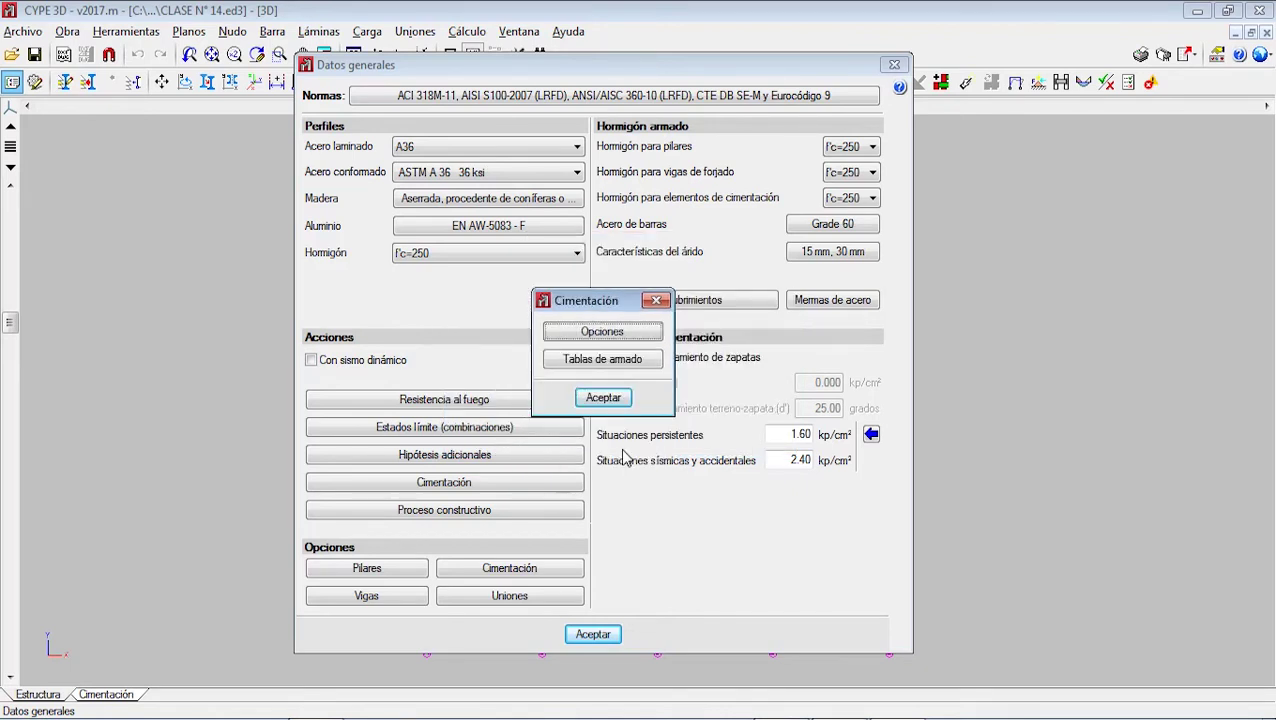
- In the reinforcement tables for Zapatas aisladas, select Tabla especial and open that table for editing
click(605, 360)
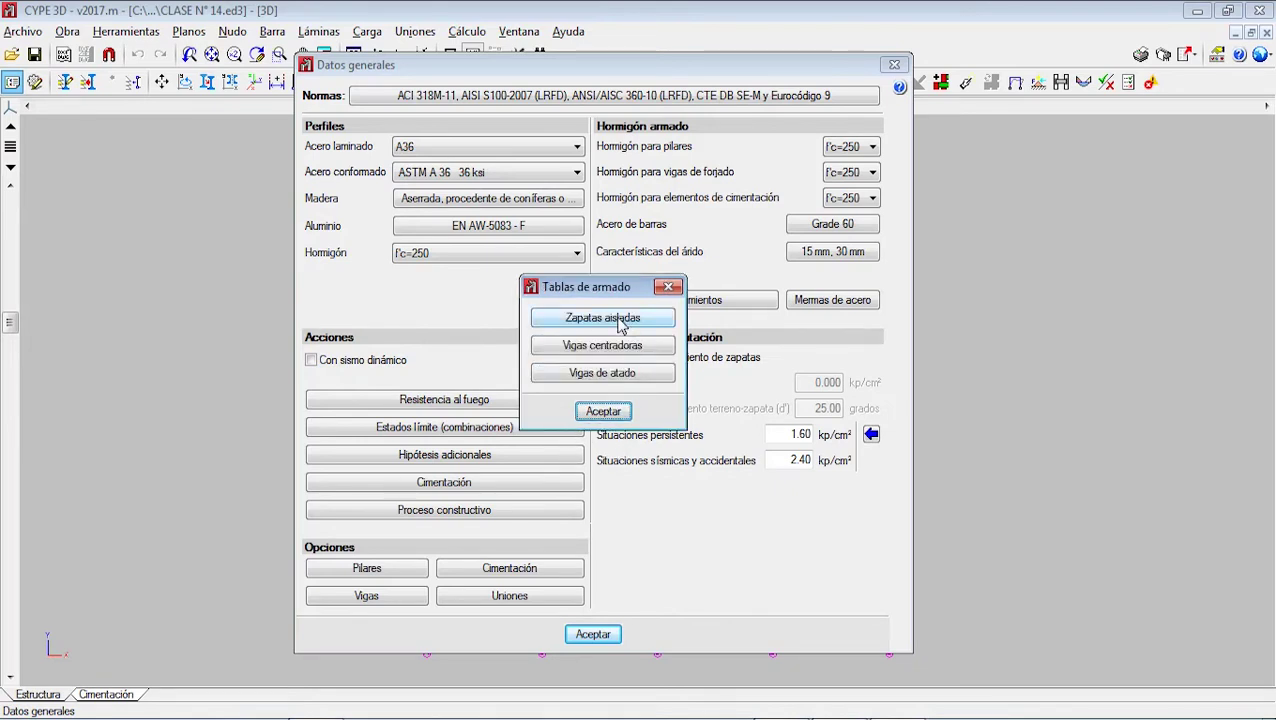
click(603, 318)
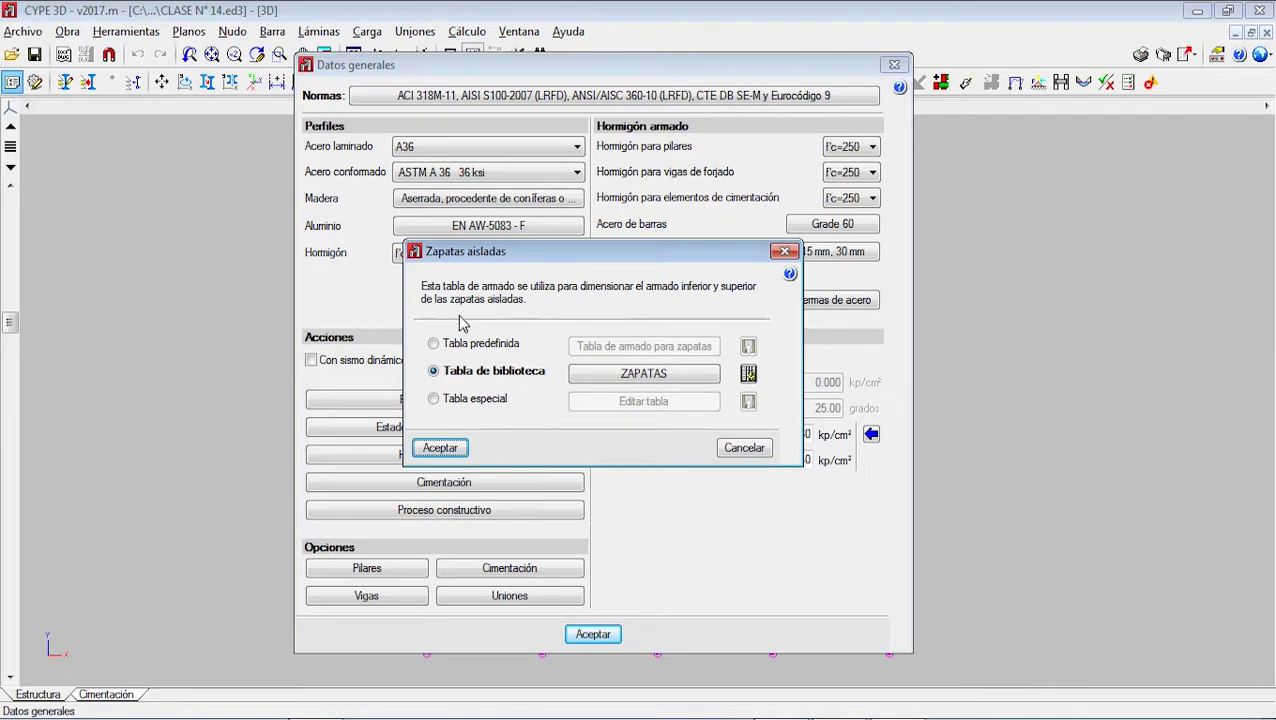
click(488, 345)
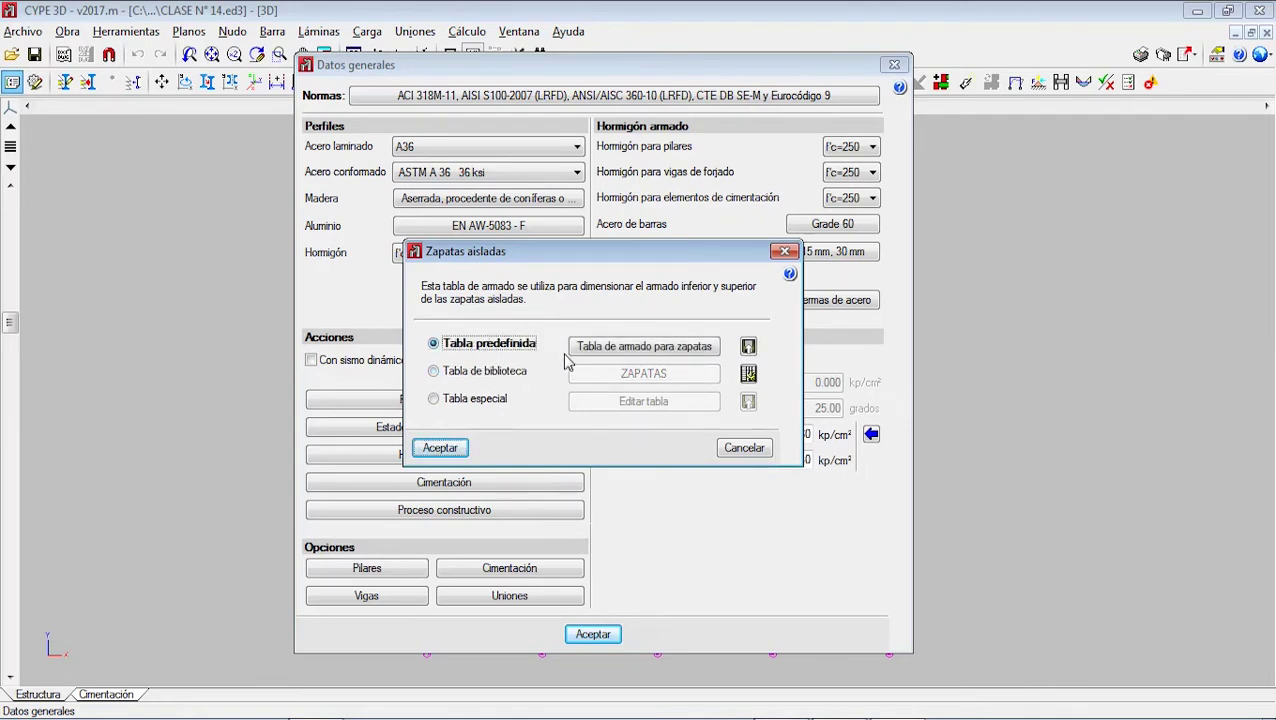
click(493, 372)
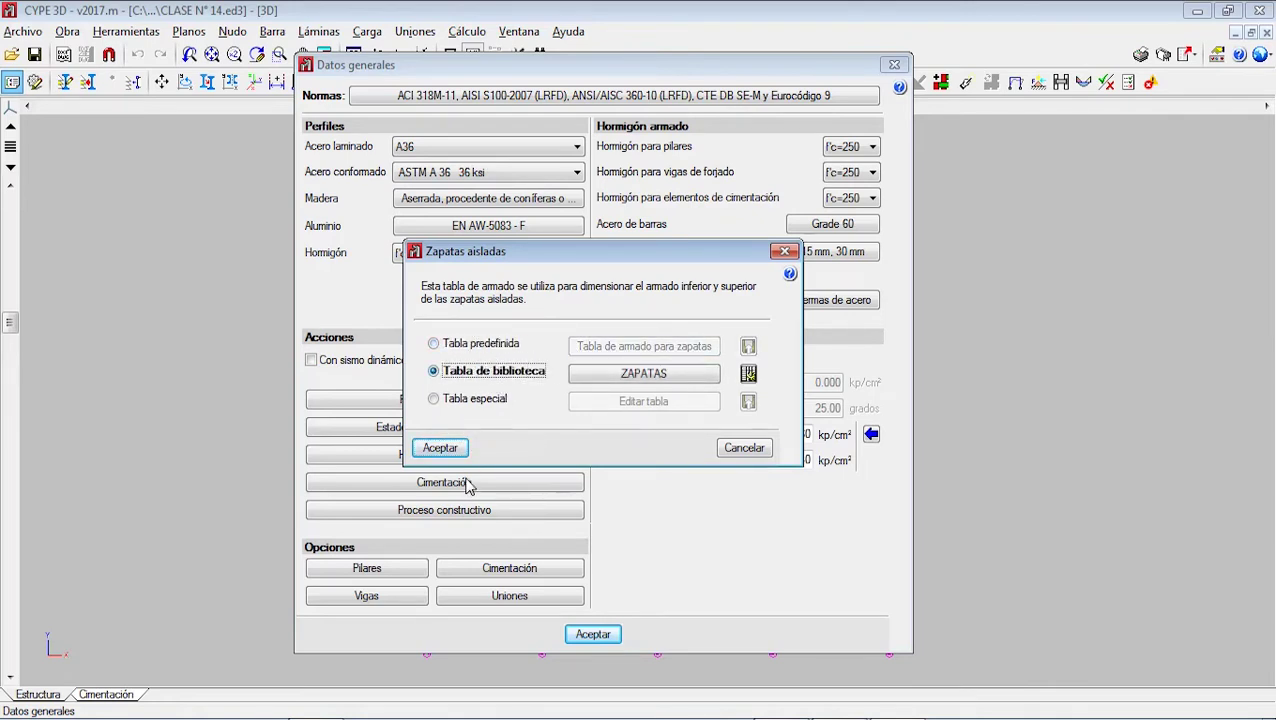
click(503, 400)
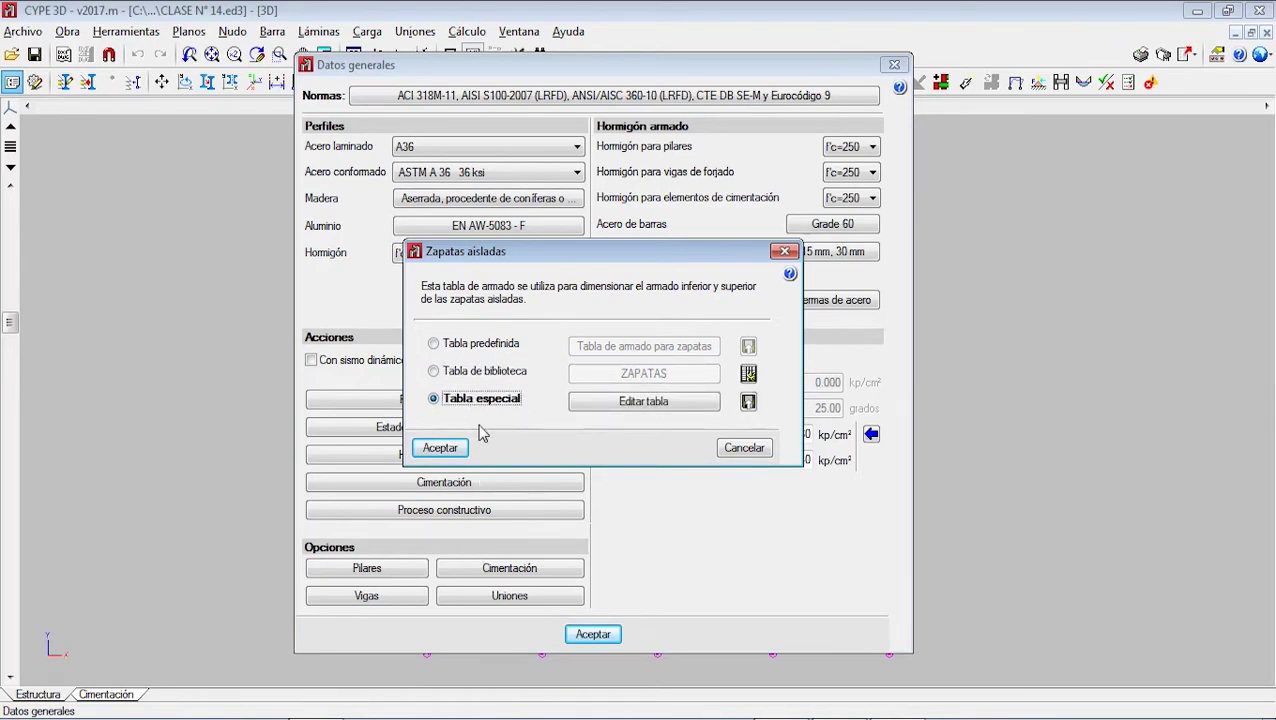
click(692, 406)
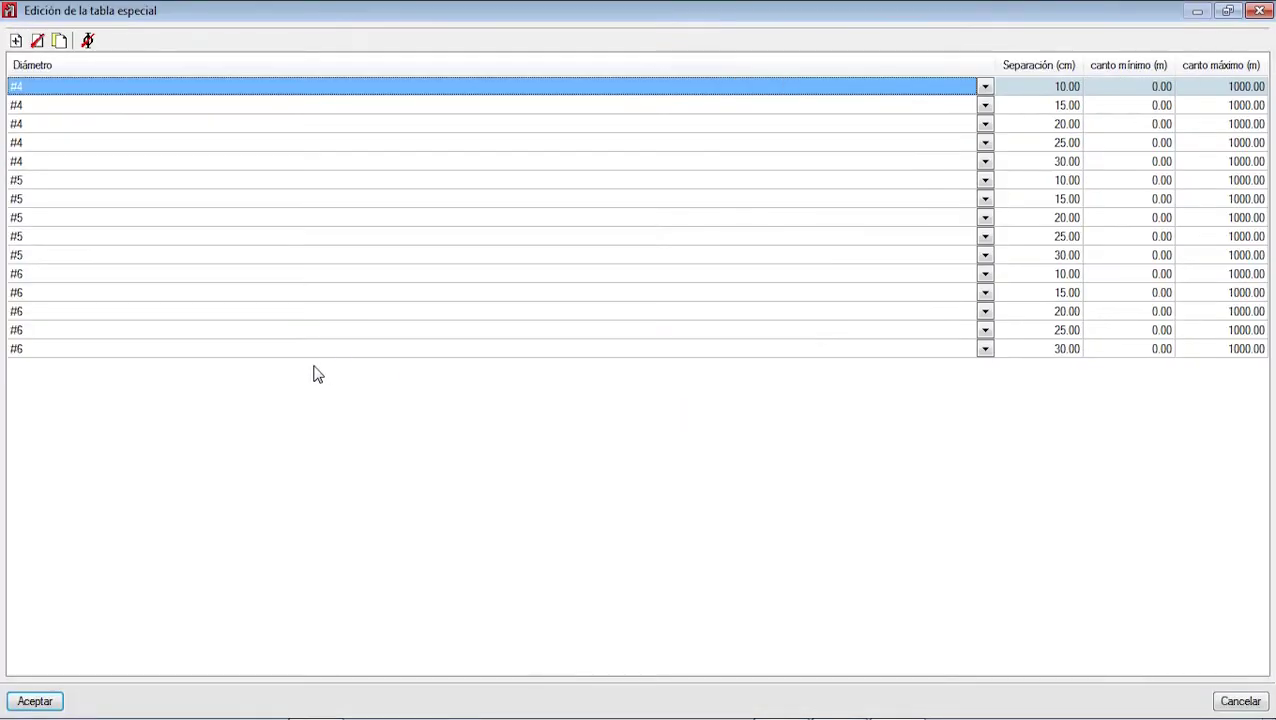
- Examine the list of bar diameters whose entries can be deleted from the special table
click(88, 41)
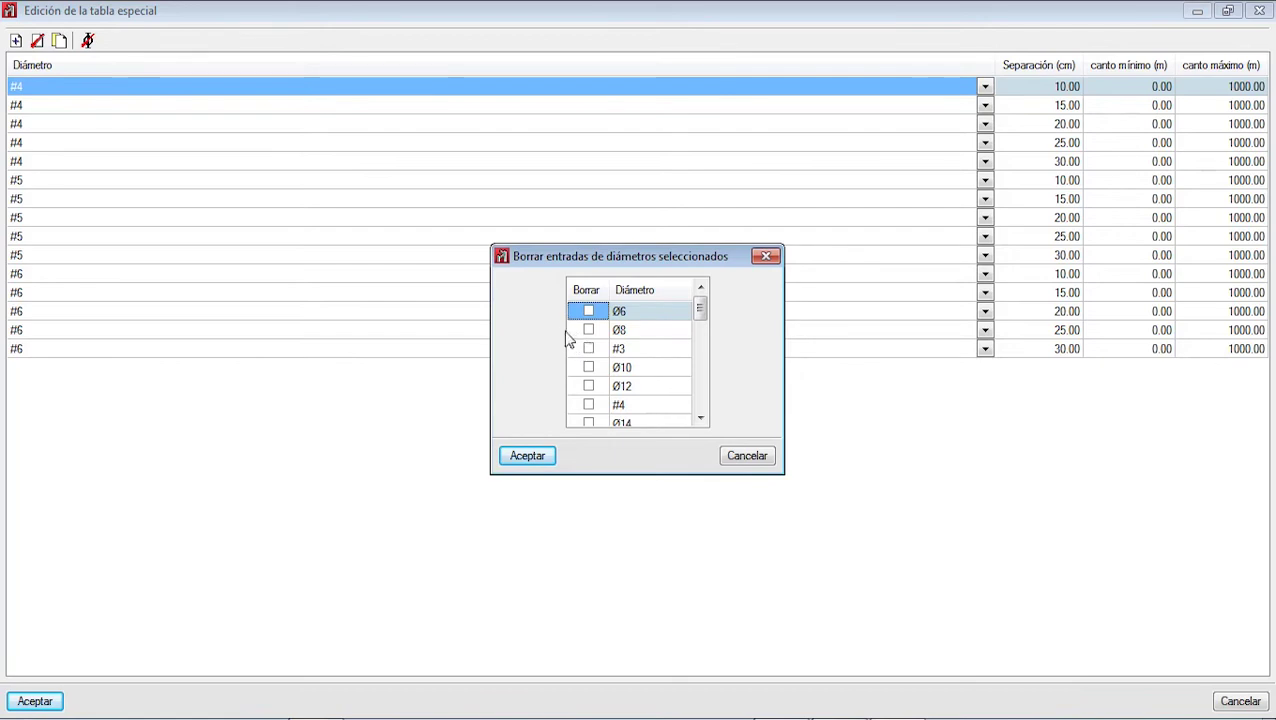
click(766, 257)
click(1258, 10)
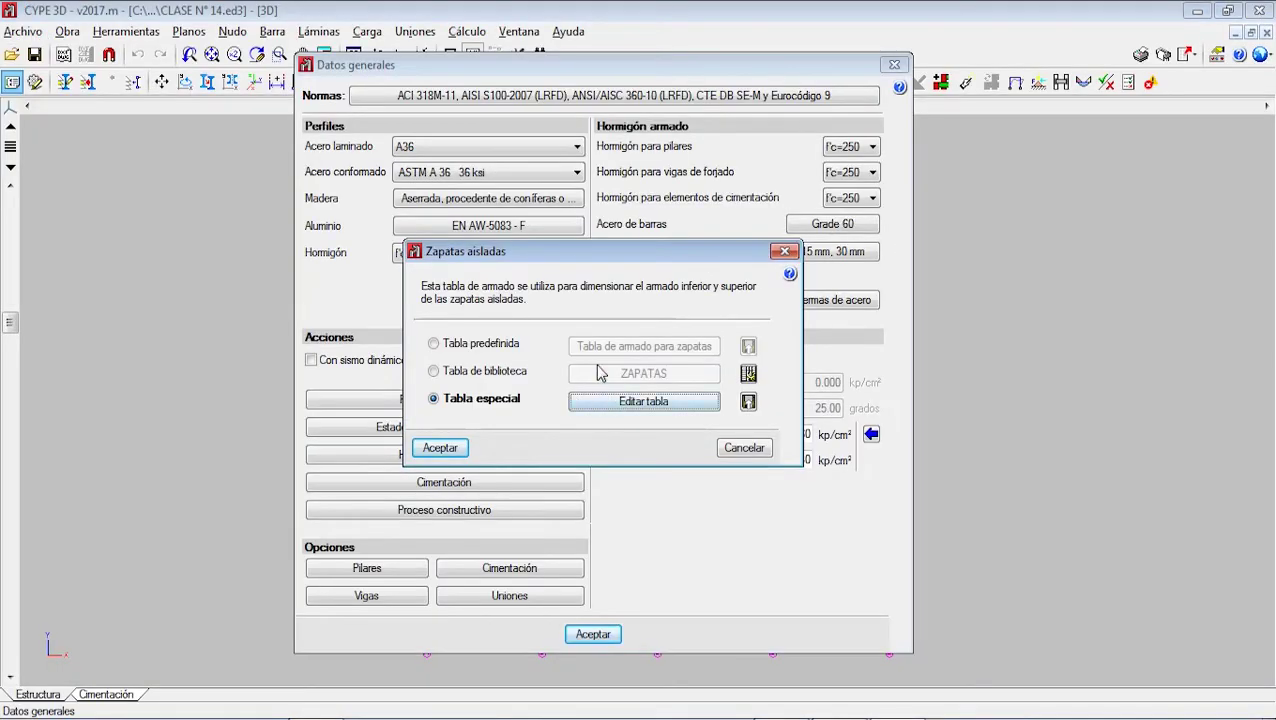
click(627, 400)
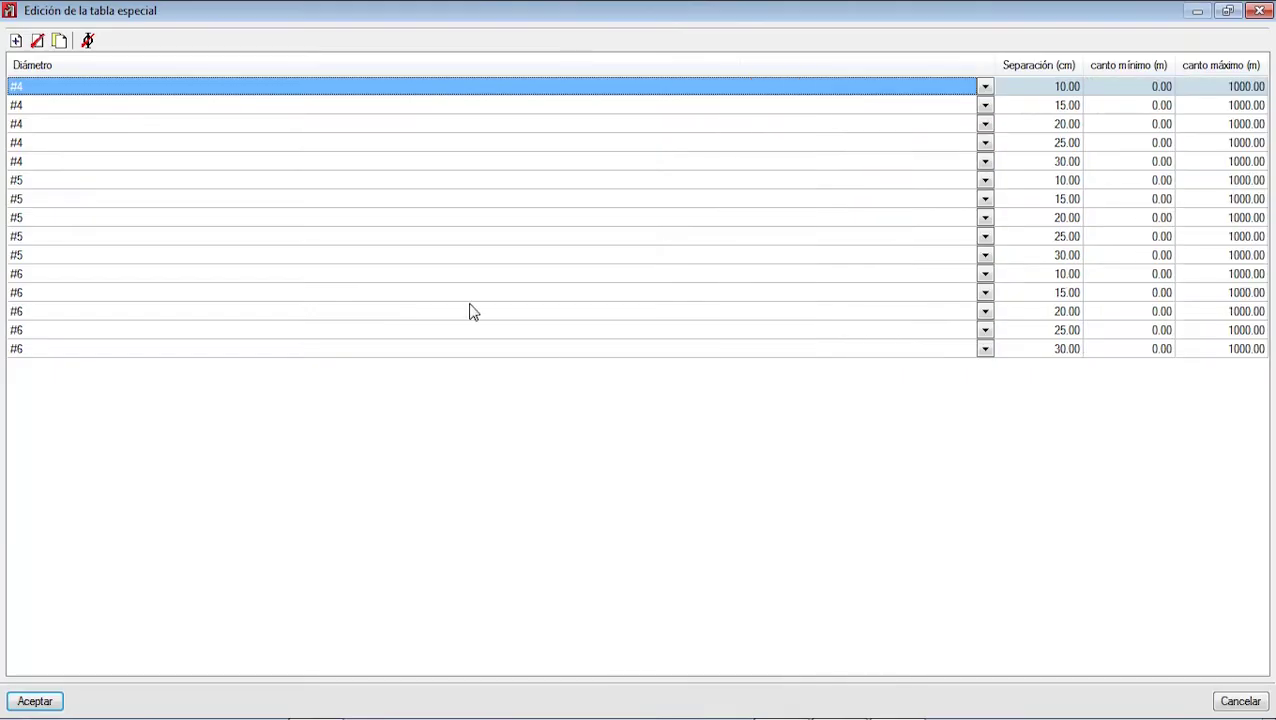
click(87, 40)
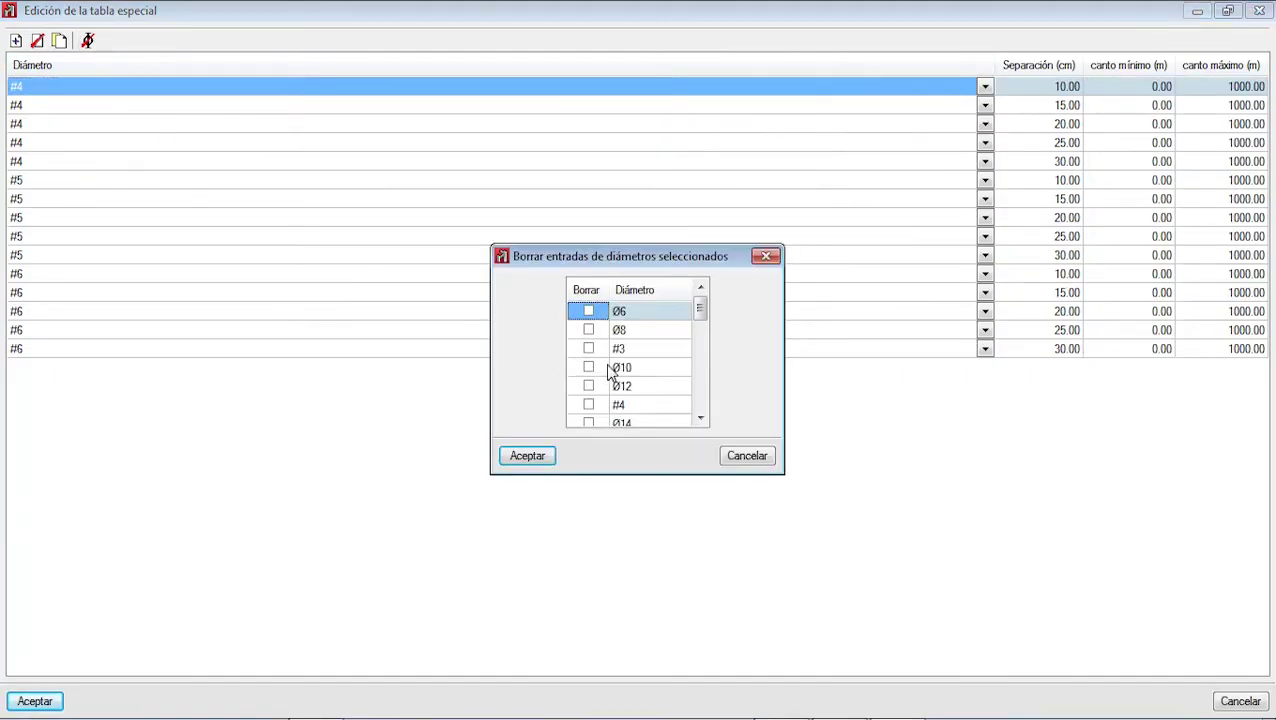
scroll(683, 338, down, 6)
scroll(686, 372, up, 4)
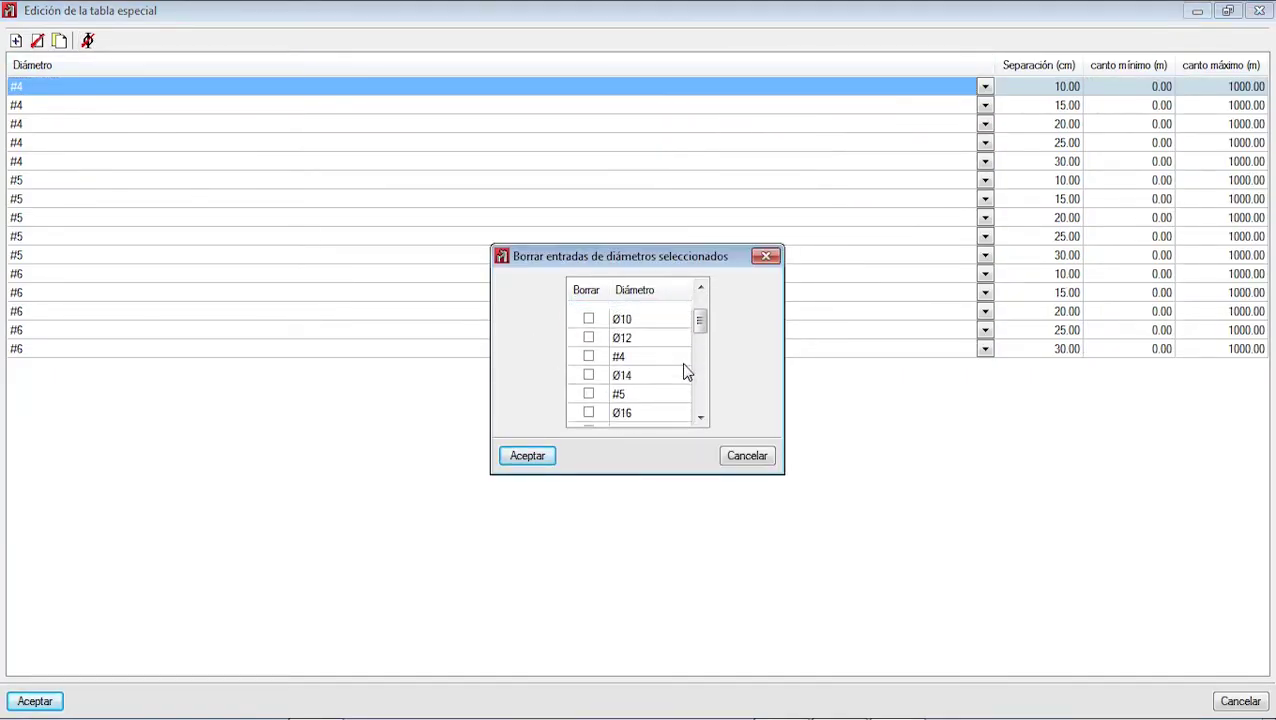
scroll(685, 368, up, 1)
click(762, 256)
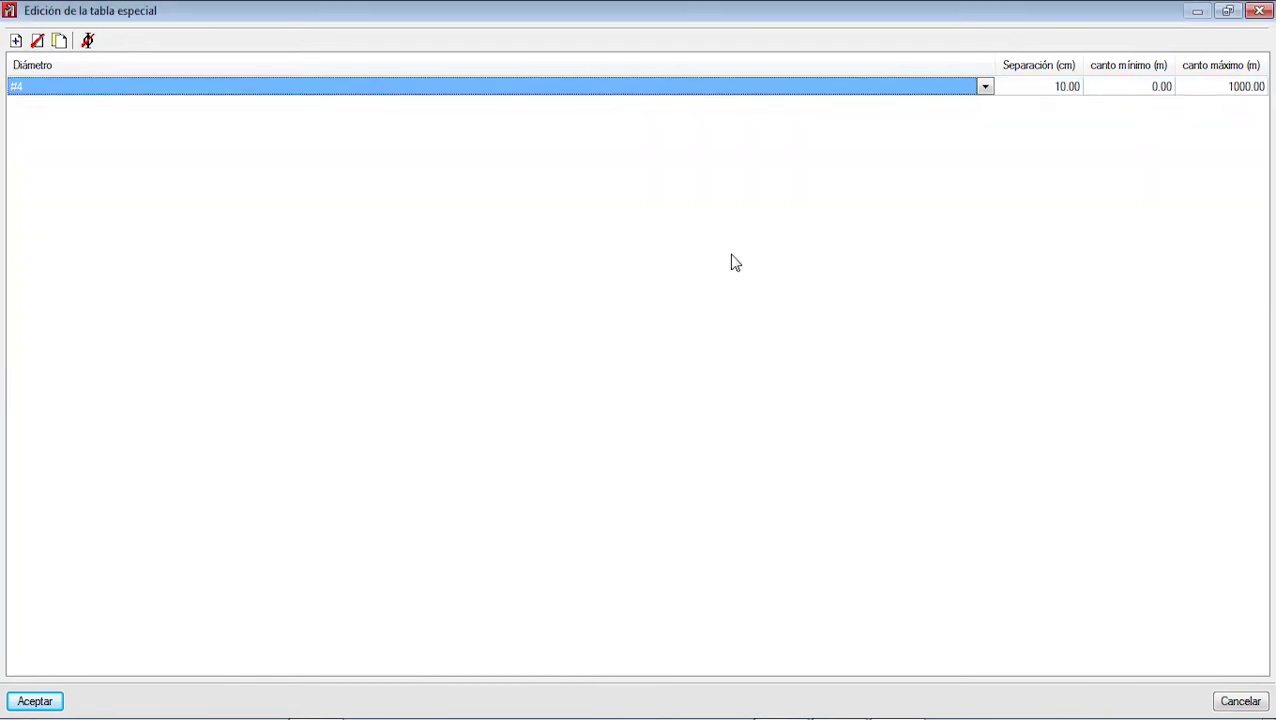
- Add four new rows to the end of the special reinforcement table for isolated footings
click(15, 41)
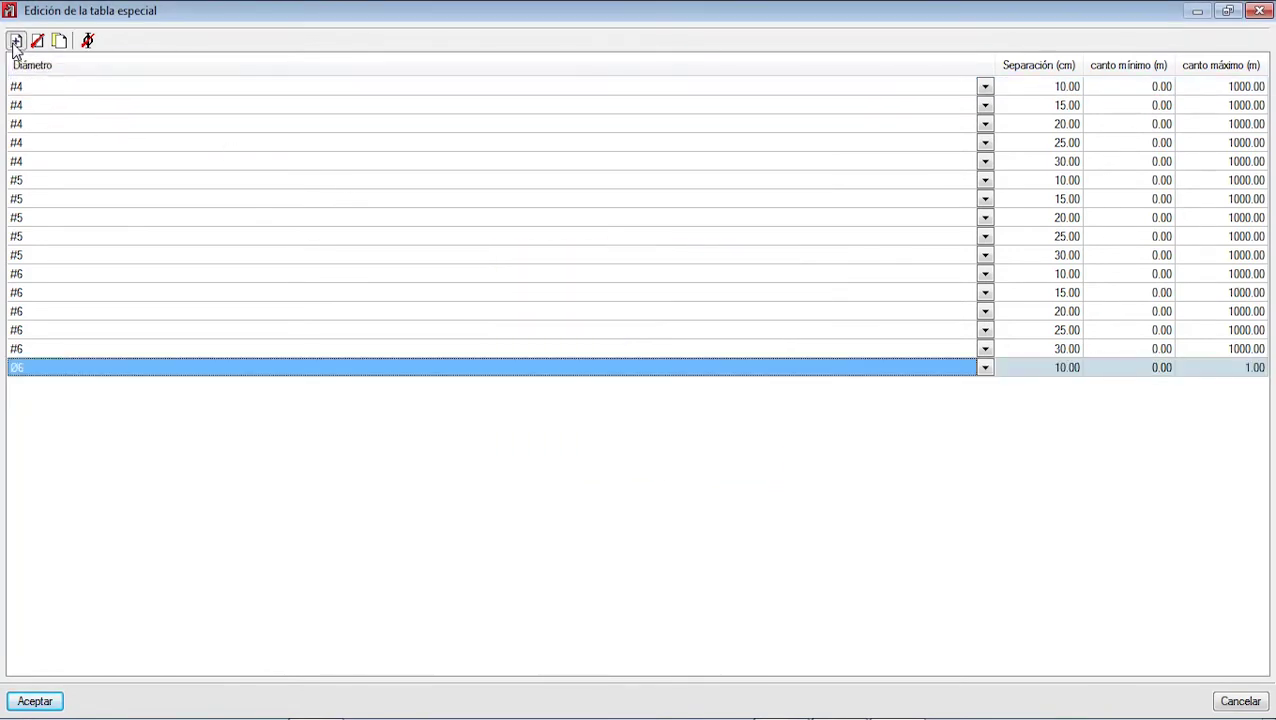
click(15, 41)
click(15, 41)
click(15, 41)
- Set the bar diameter of the four new table rows to #3
click(52, 369)
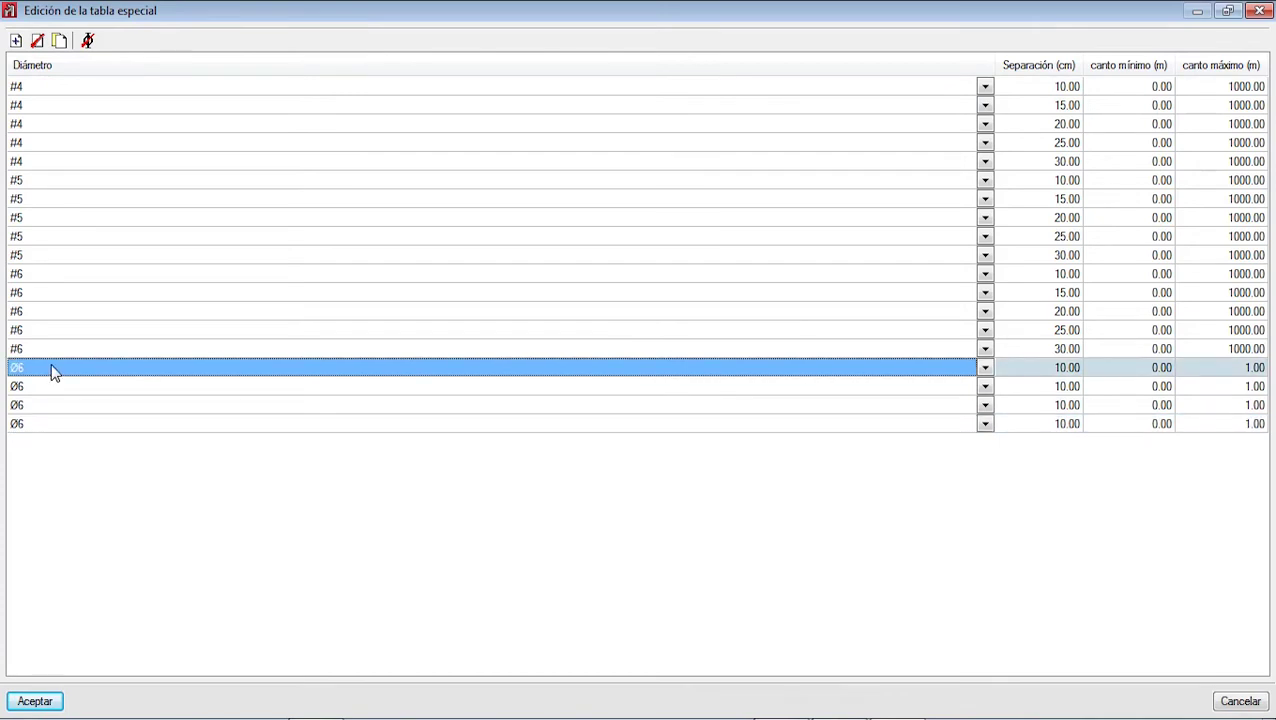
click(54, 370)
click(52, 402)
click(54, 370)
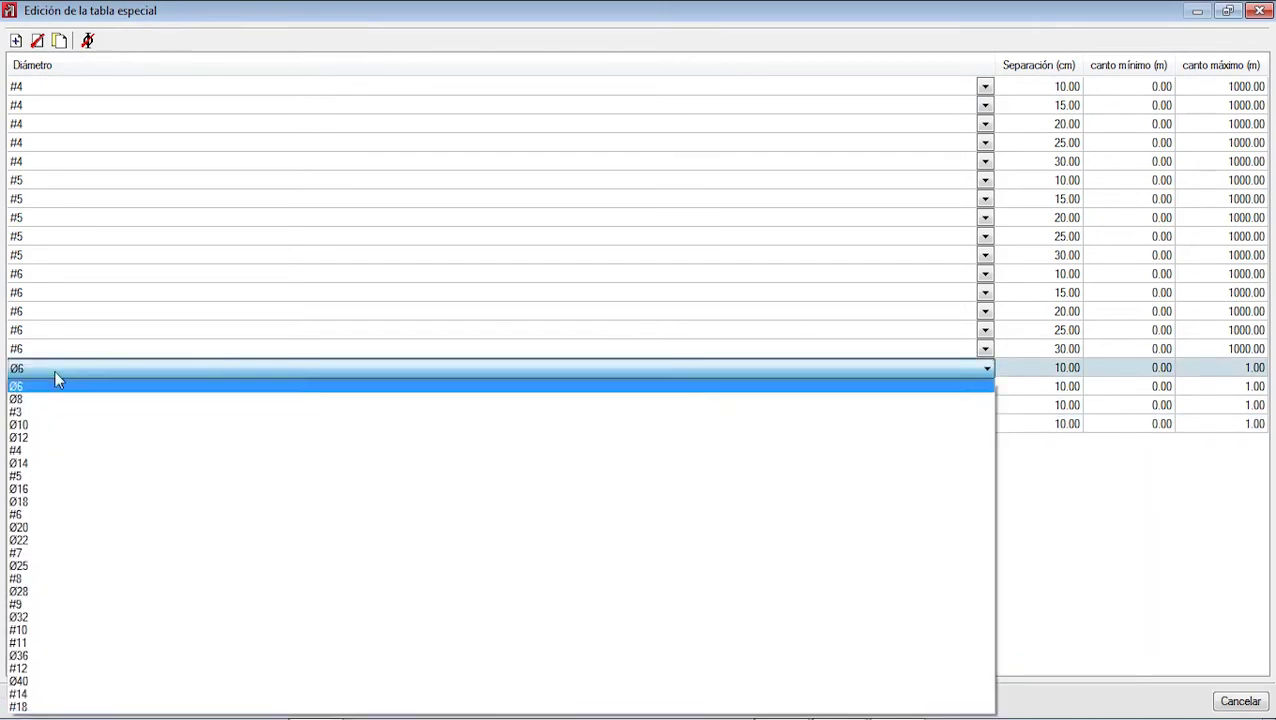
click(60, 416)
click(60, 393)
click(63, 392)
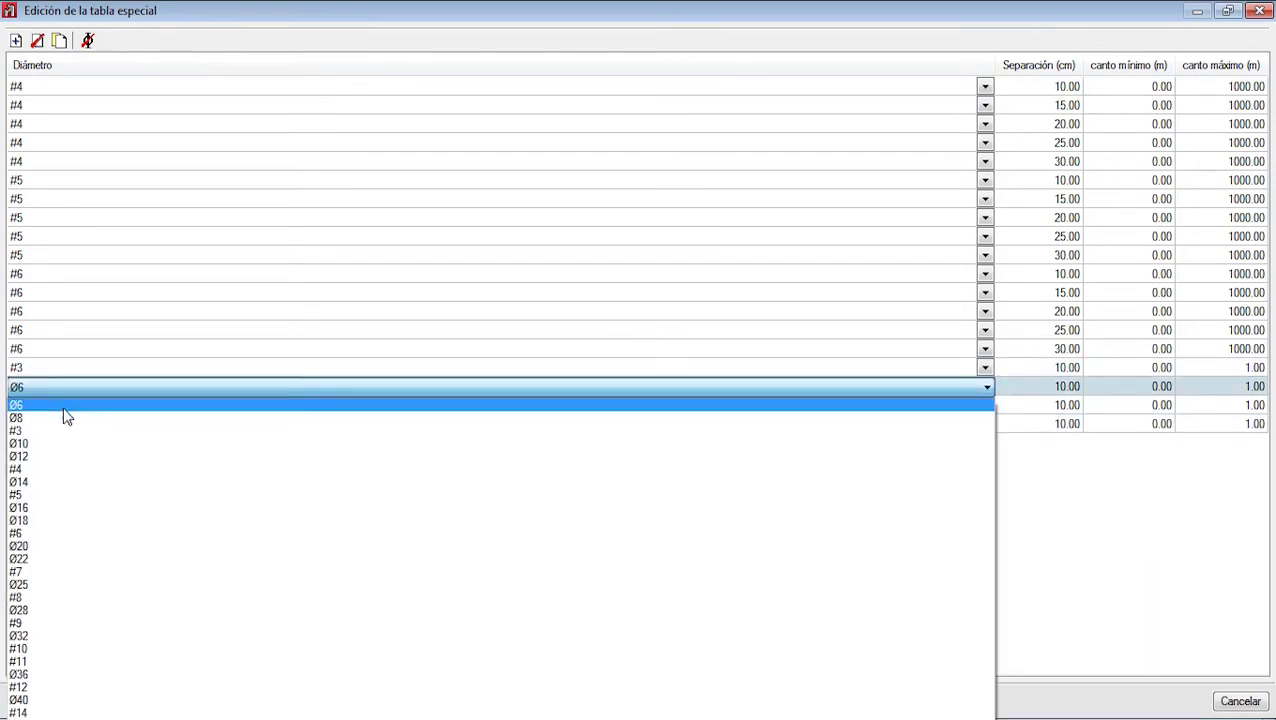
click(57, 434)
click(59, 410)
click(60, 410)
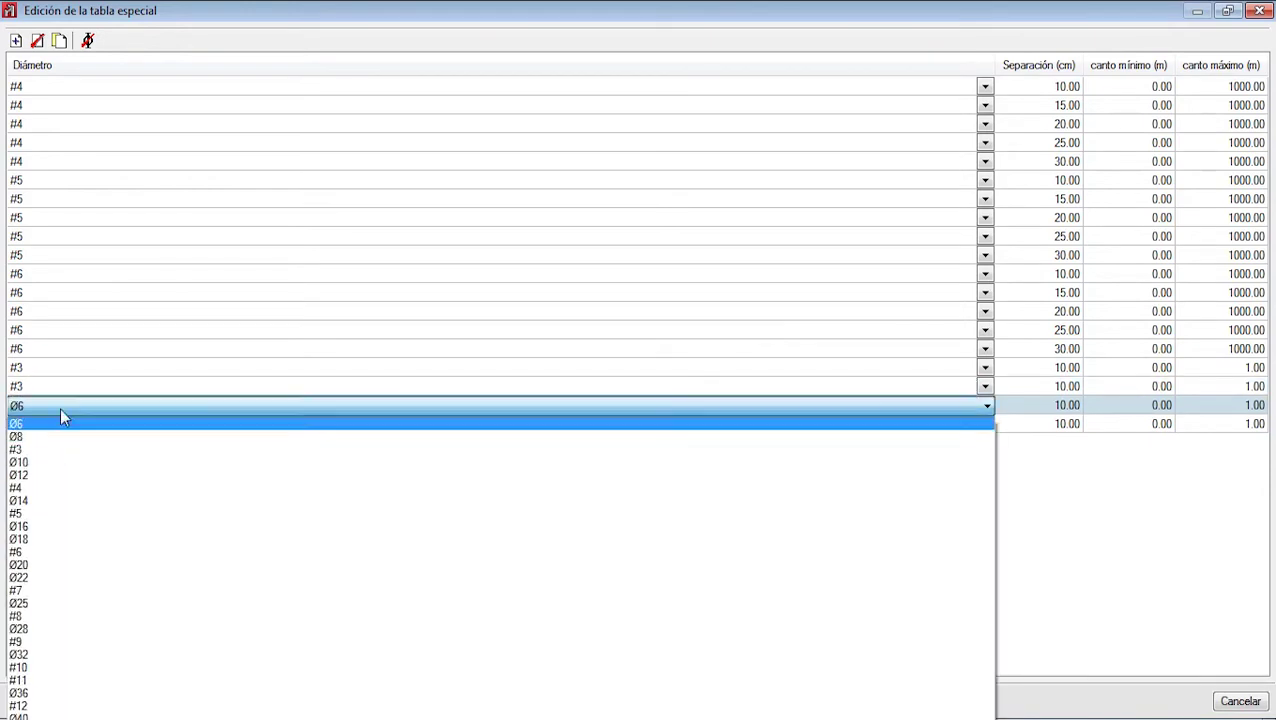
click(63, 447)
click(66, 430)
click(66, 430)
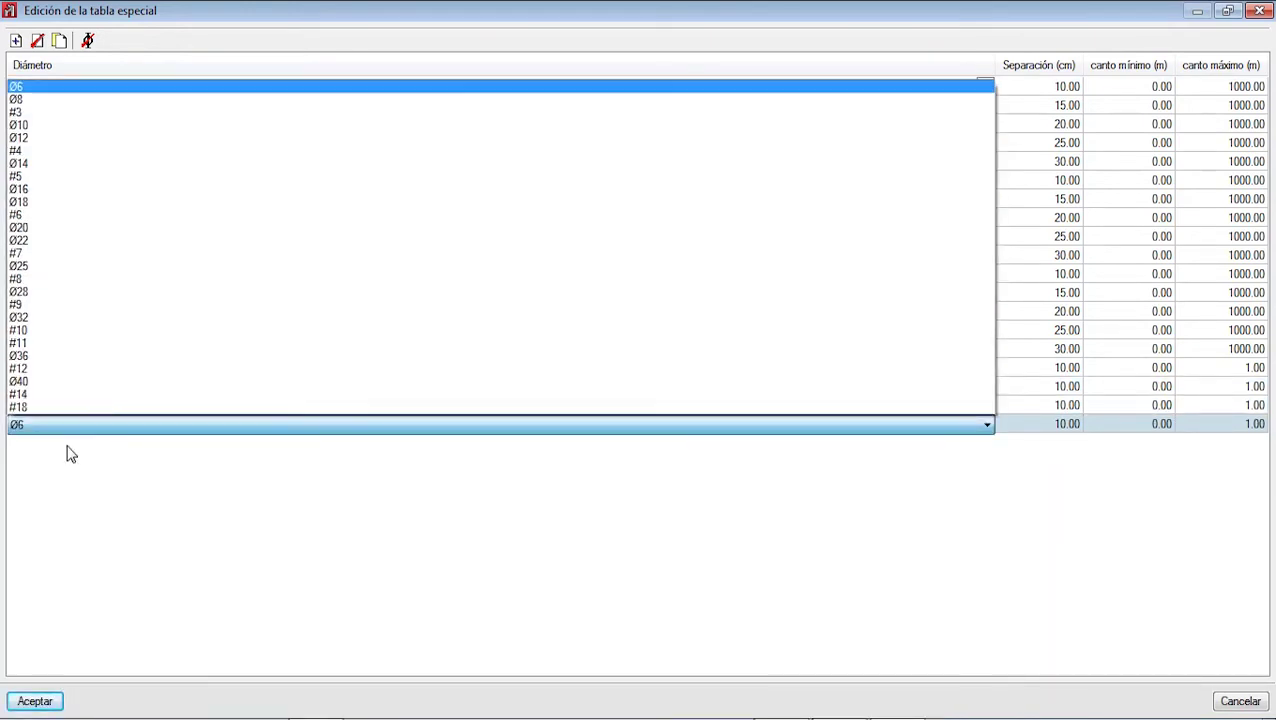
click(51, 140)
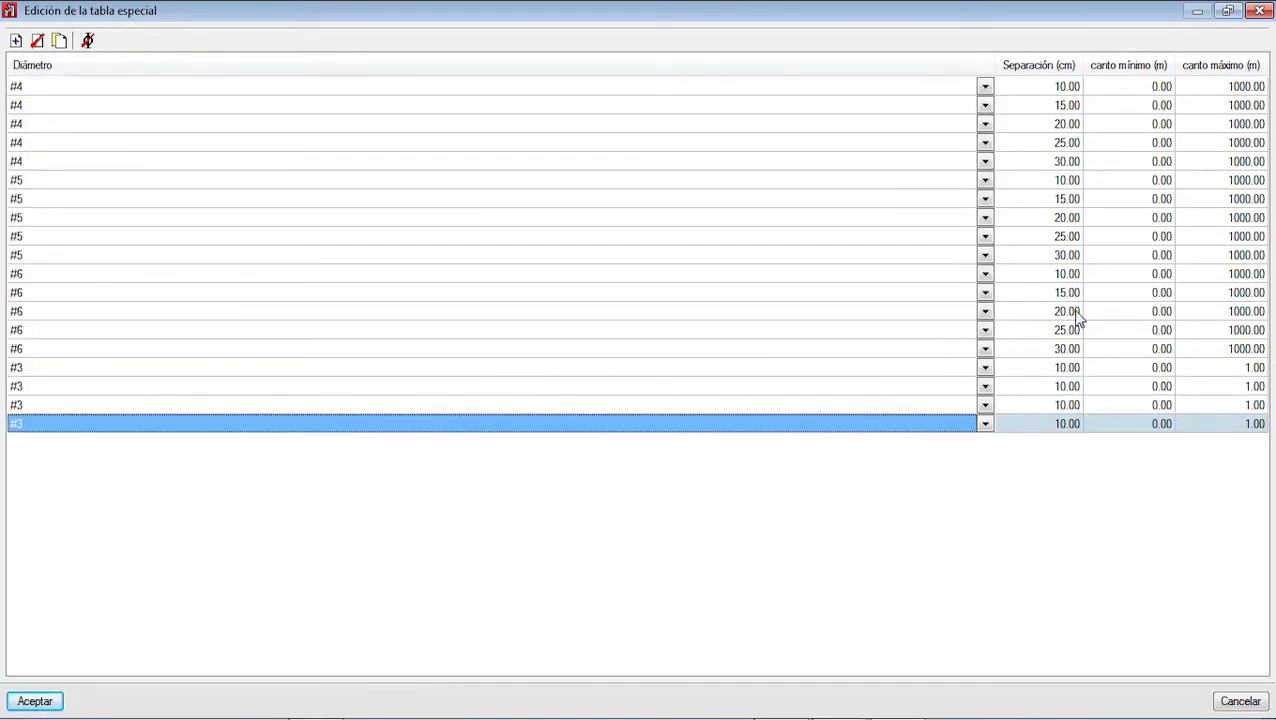
- Set the spacing of the second, third and fourth #3 rows to 15, 20 and 25 cm
click(1062, 388)
click(1062, 393)
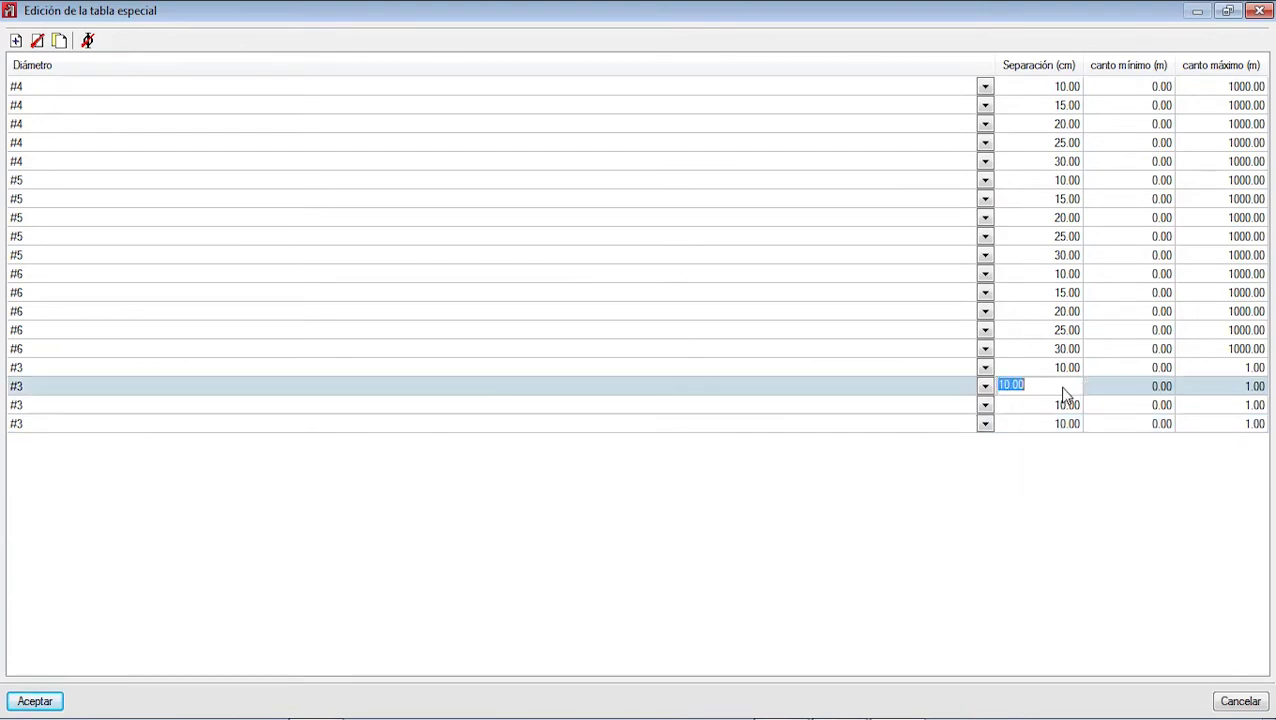
text(15)
click(1067, 408)
click(1063, 408)
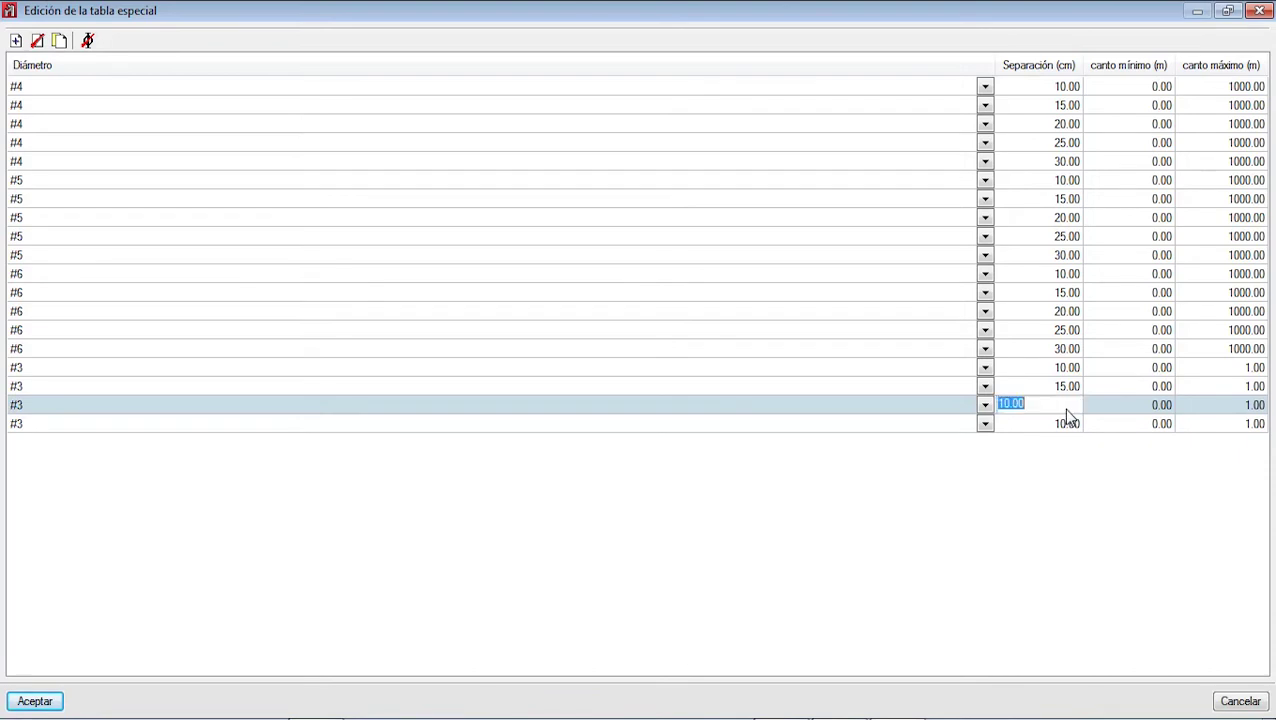
text(20)
click(1040, 428)
click(1047, 429)
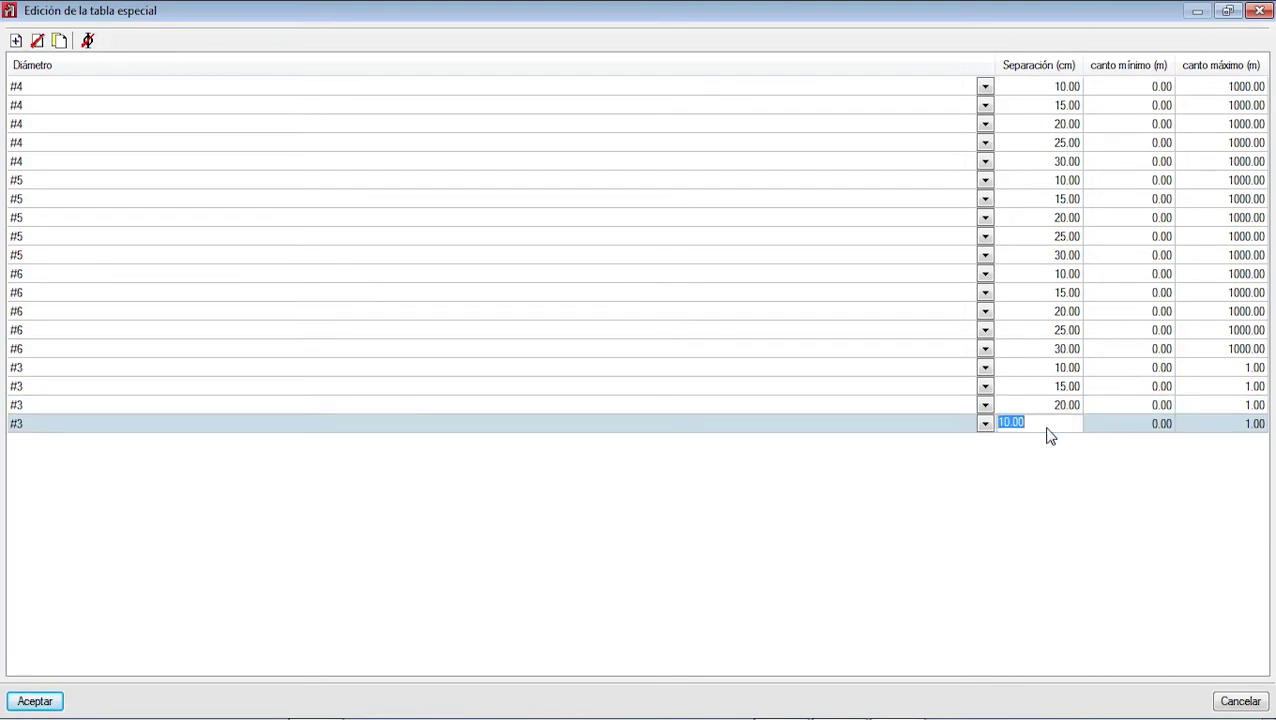
text(25)
- Add a fifth new row with diameter #3 and a spacing of 30 cm
click(16, 40)
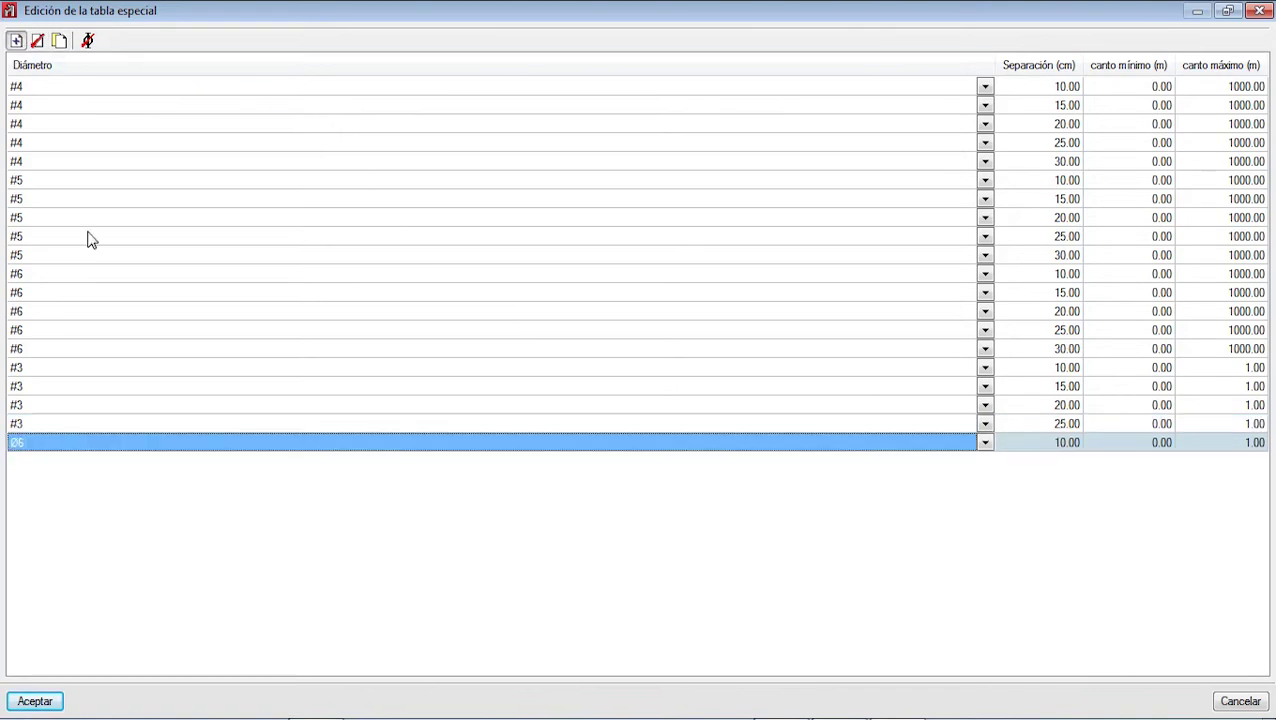
click(115, 436)
scroll(150, 200, up, 1)
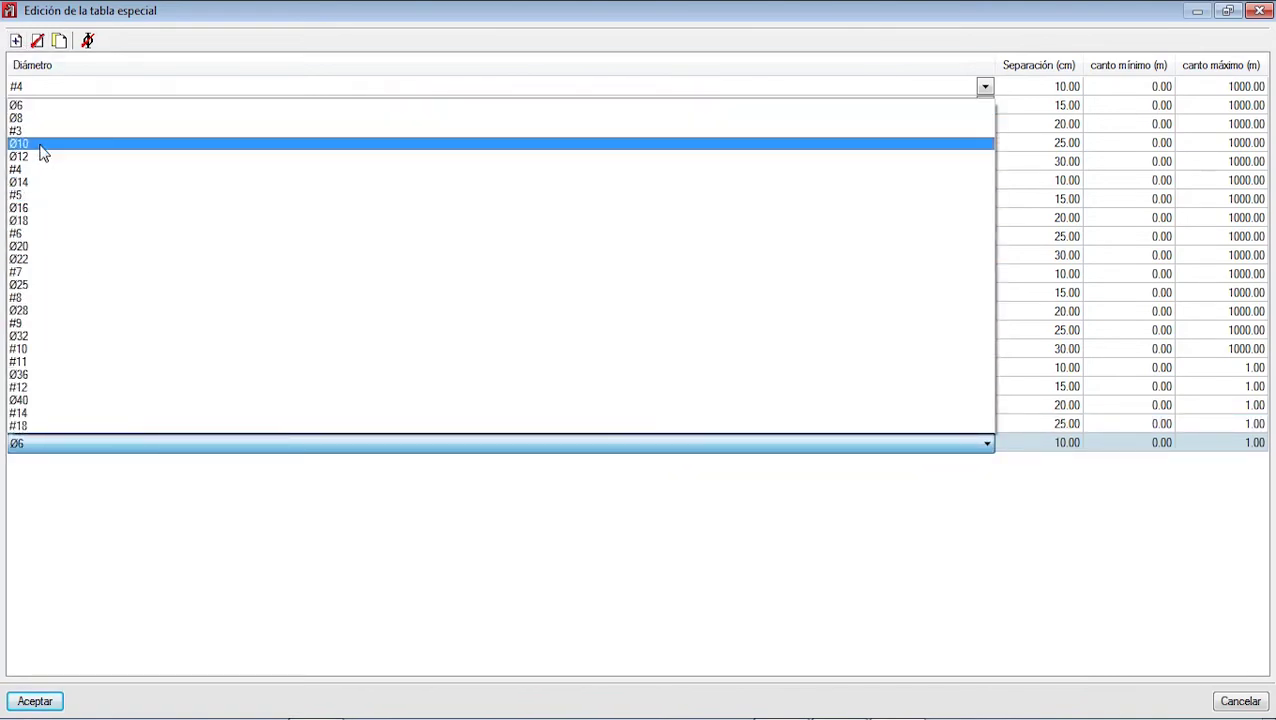
click(151, 193)
click(1028, 446)
click(1029, 448)
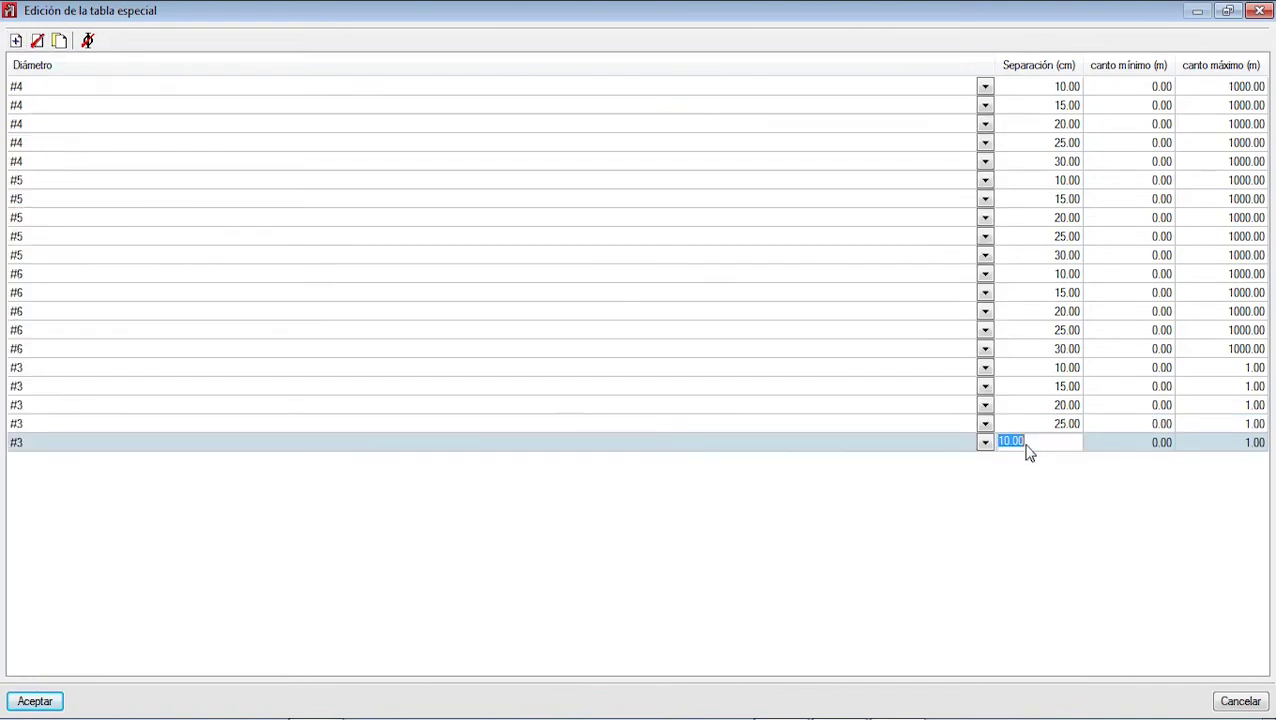
text(30)
- Set the maximum depth (canto máximo) of all five #3 rows to 1000 m and accept the special table
click(1238, 372)
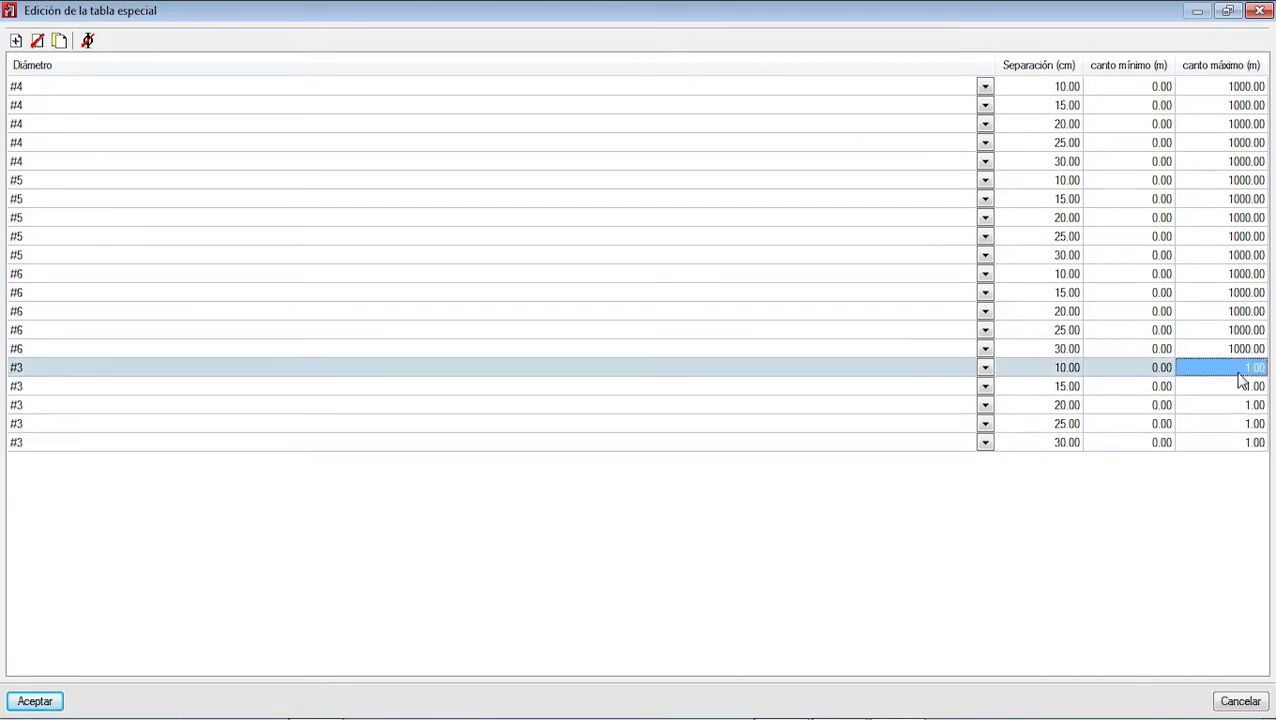
text(1000)
key(Return)
text(100.)
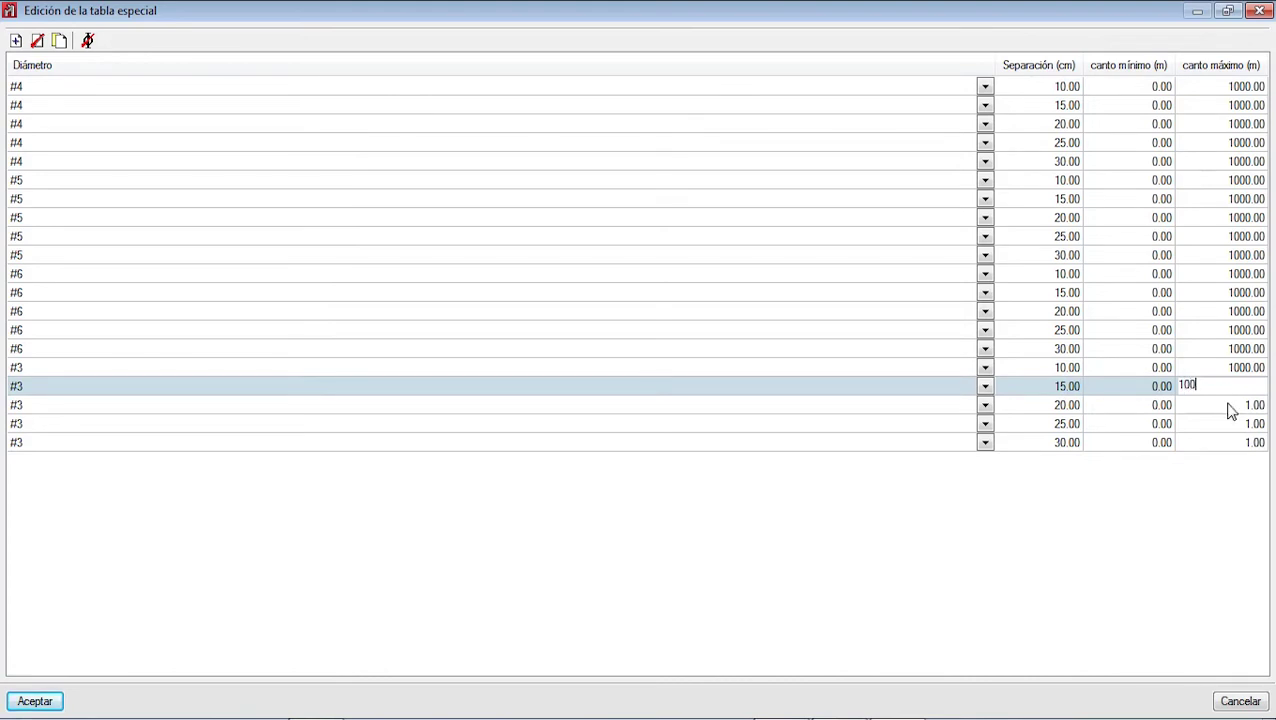
text(0)
key(Return)
text(100)
key(Return)
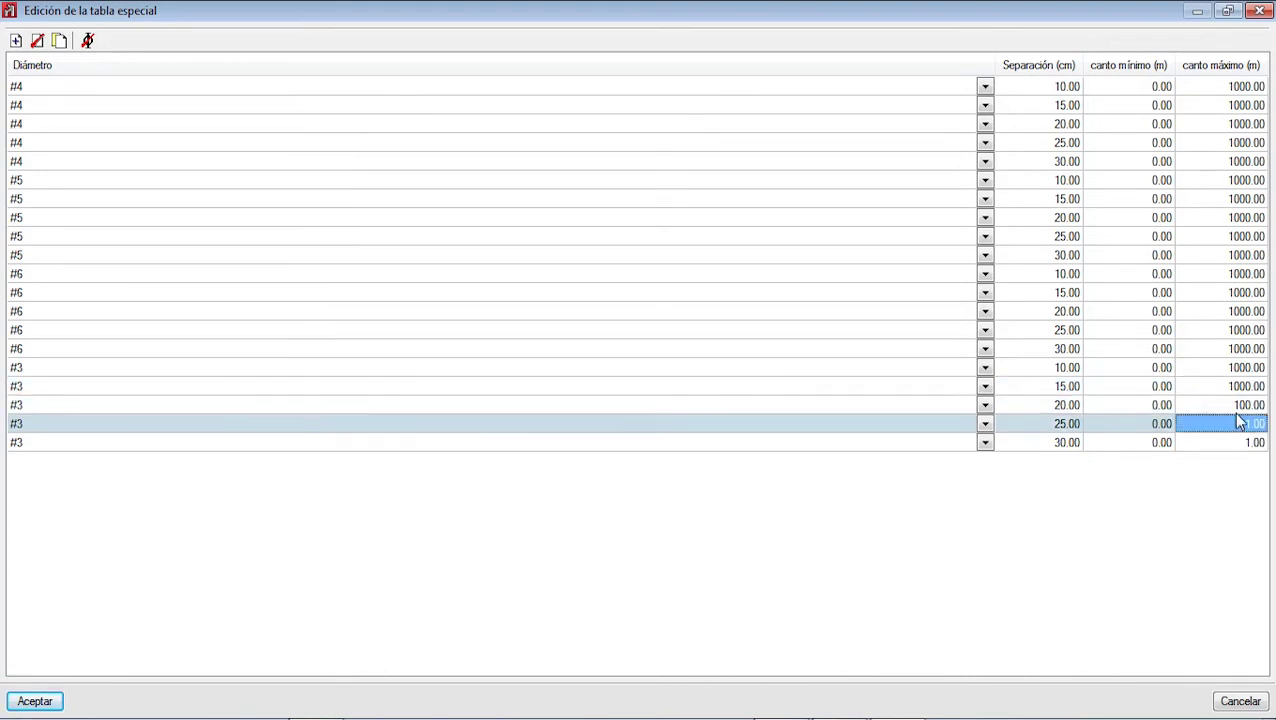
click(1236, 405)
text(10)
key(Return)
text(1000)
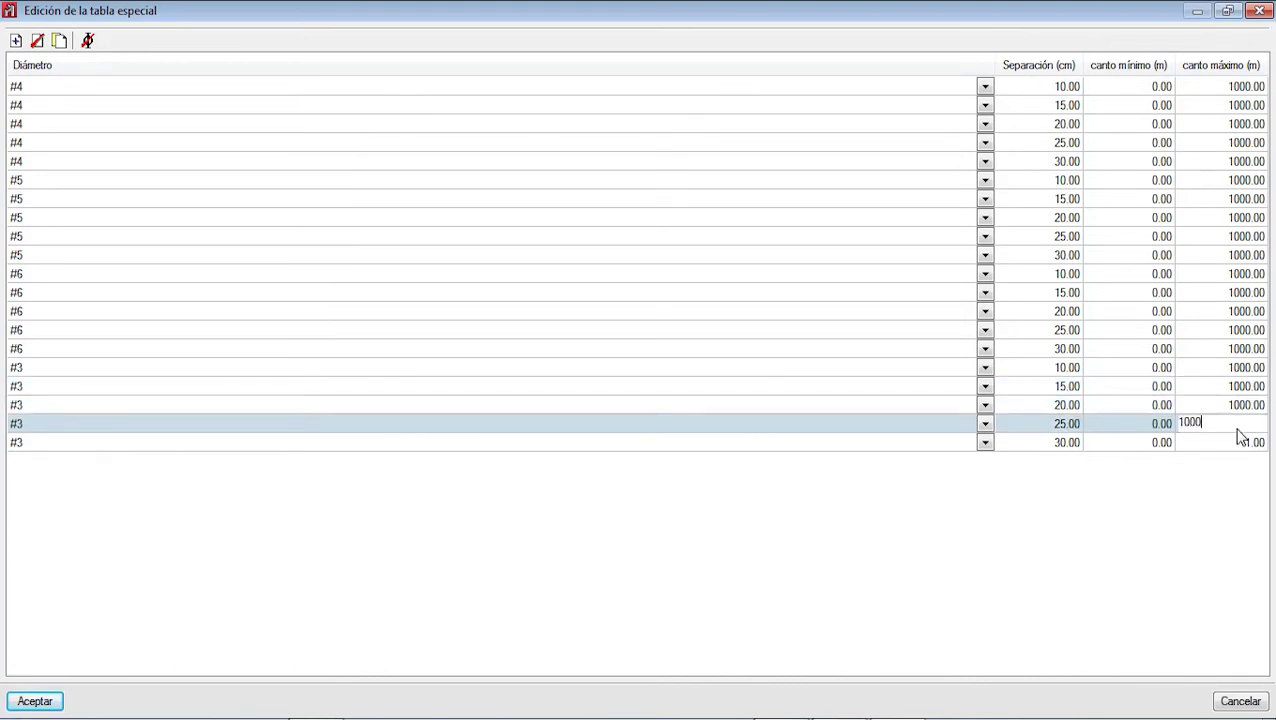
key(Return)
text(1000)
key(Return)
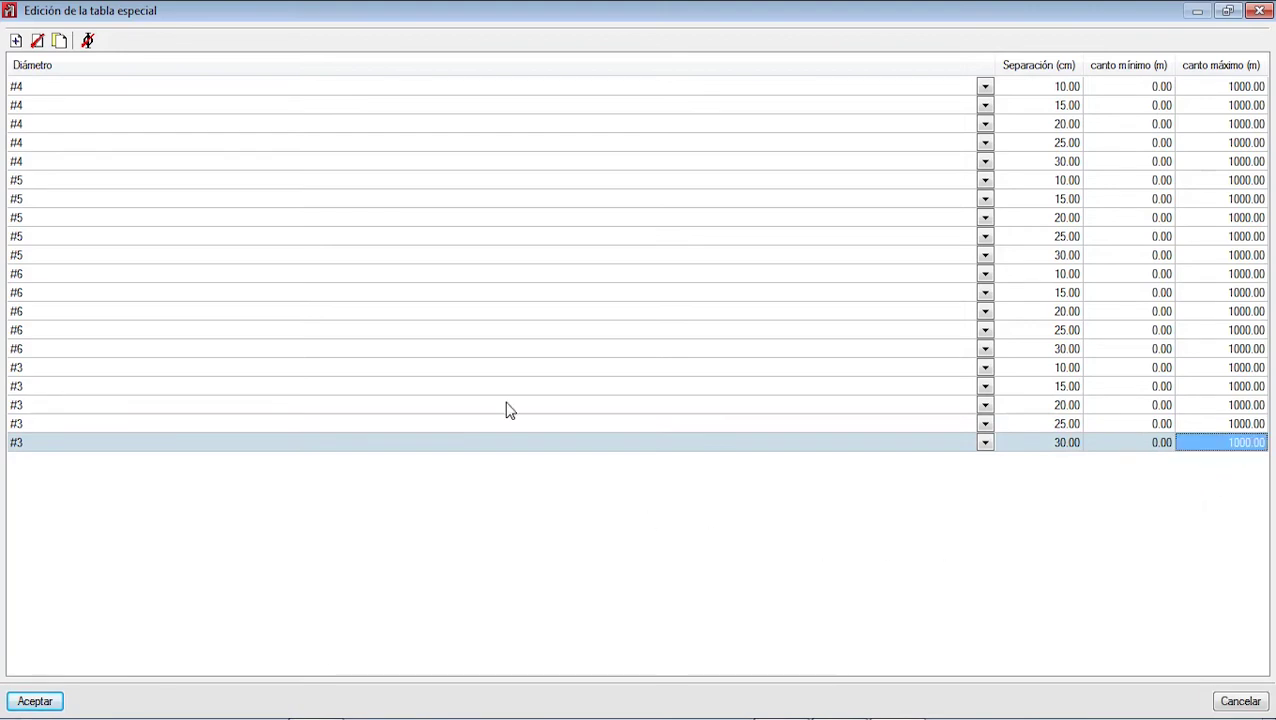
click(40, 701)
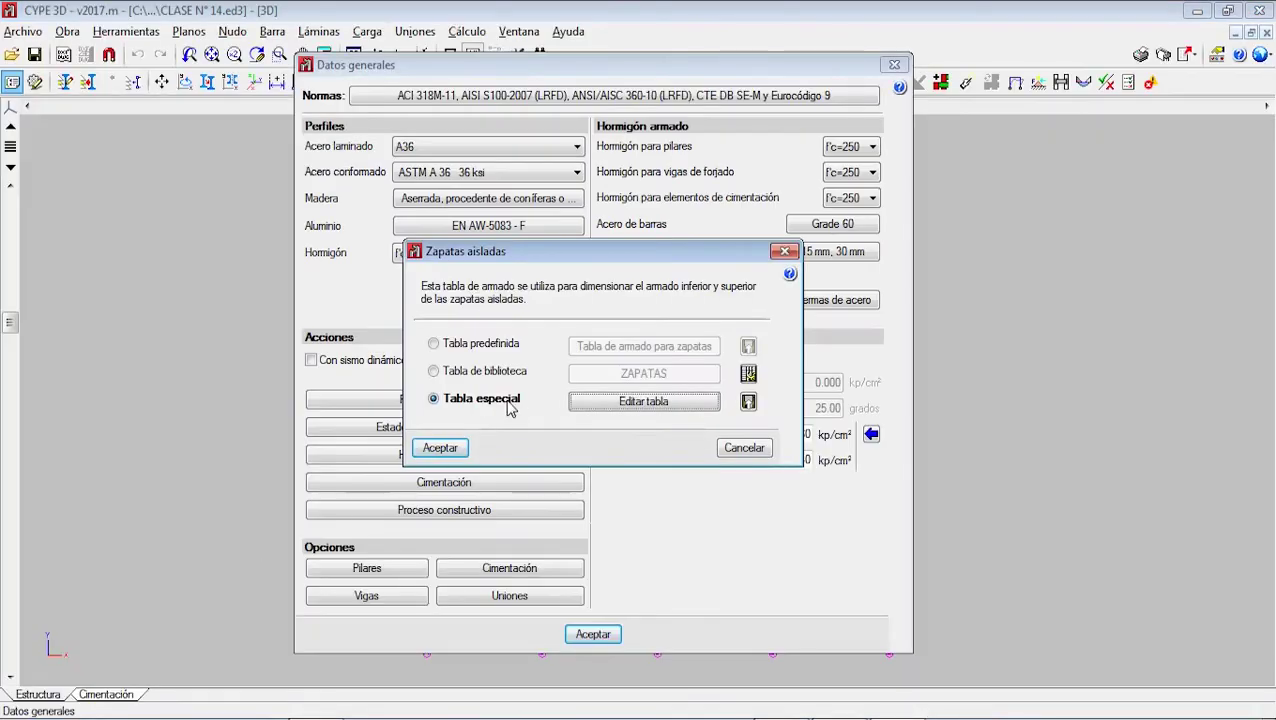
- Export the special isolated footing table to the library under the name ZAPATAS CYPE 3D
click(748, 401)
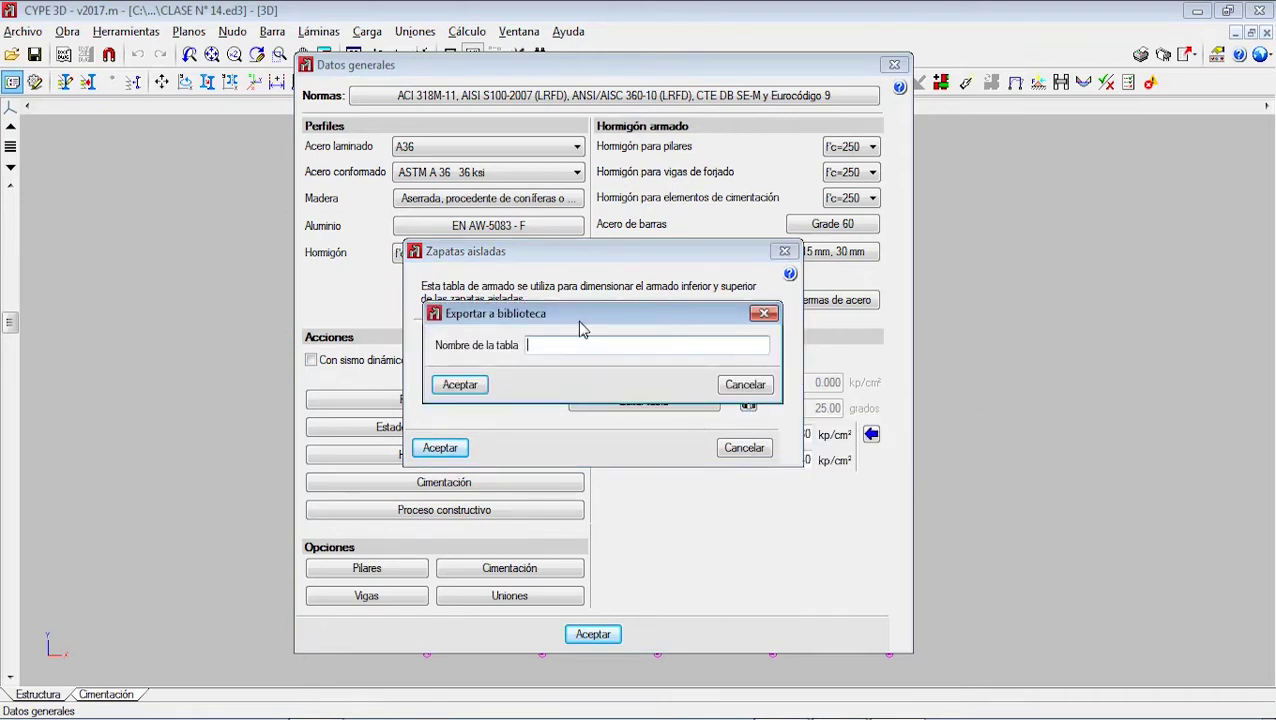
text(ZAPATAS CYPE 3D)
click(484, 387)
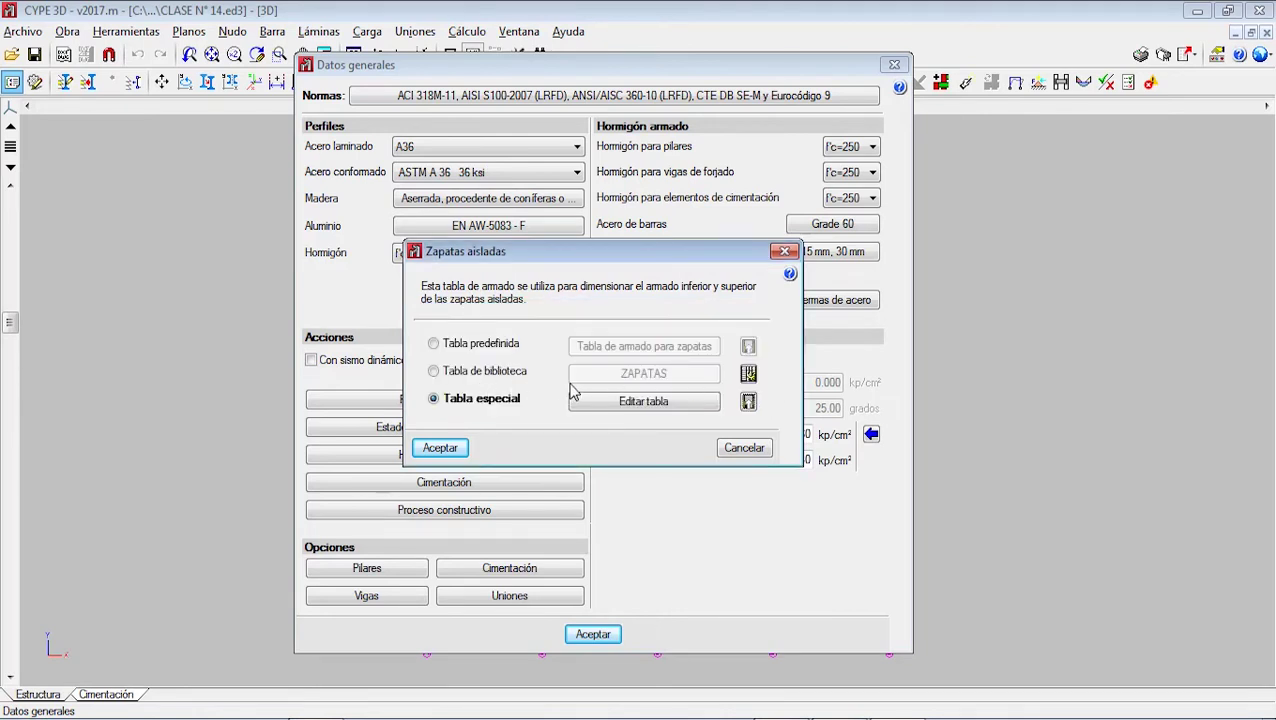
- Switch the isolated footings to a library table and choose ZAPATAS CYPE 3D as the reinforcement table
click(490, 371)
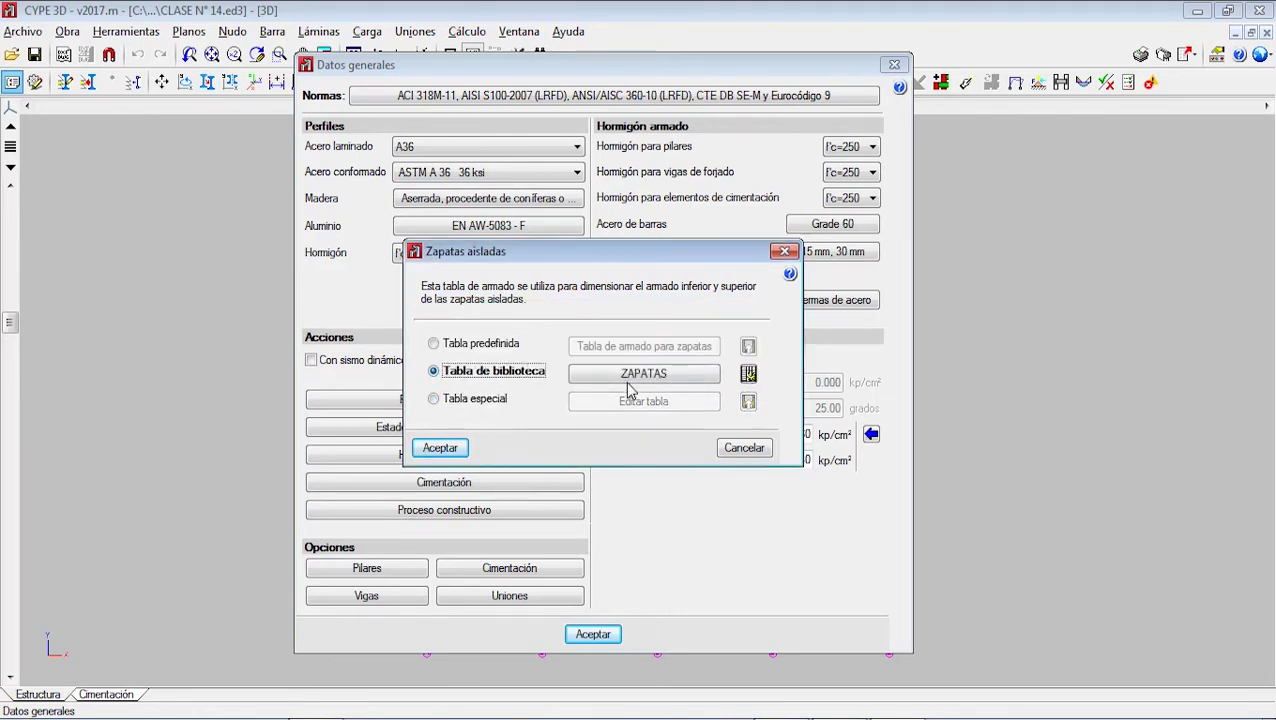
click(702, 380)
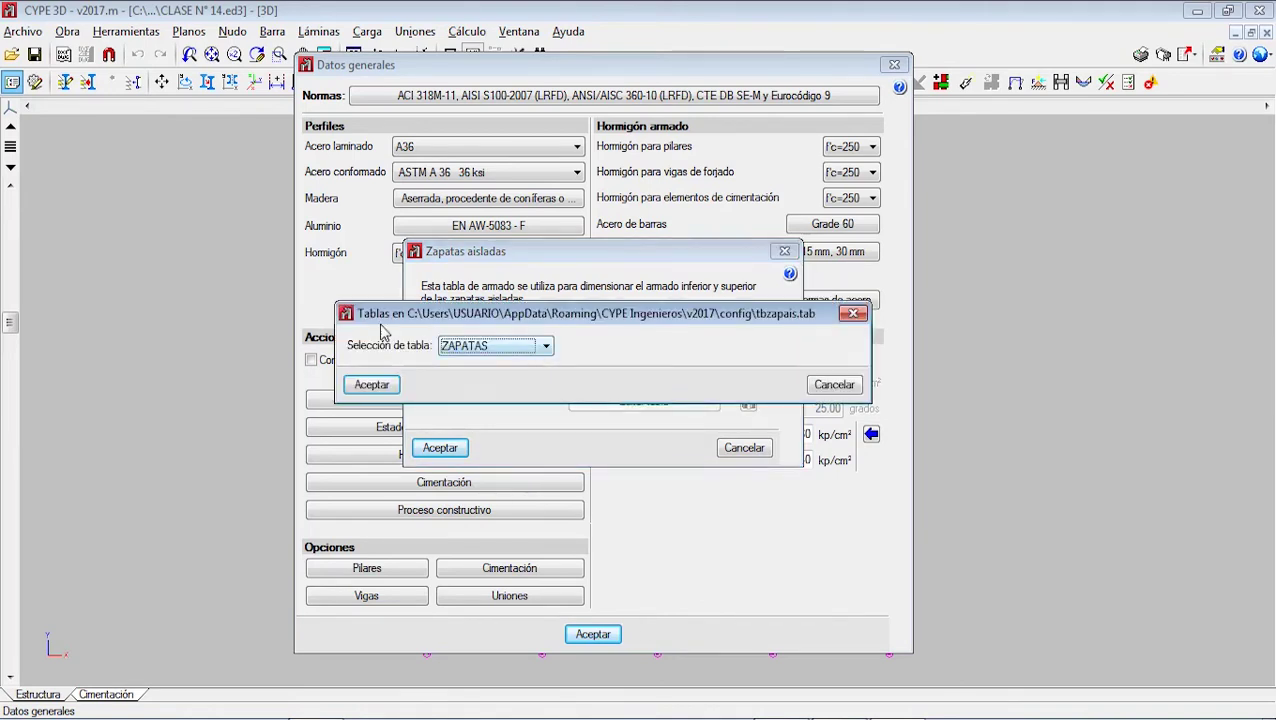
click(853, 313)
click(646, 375)
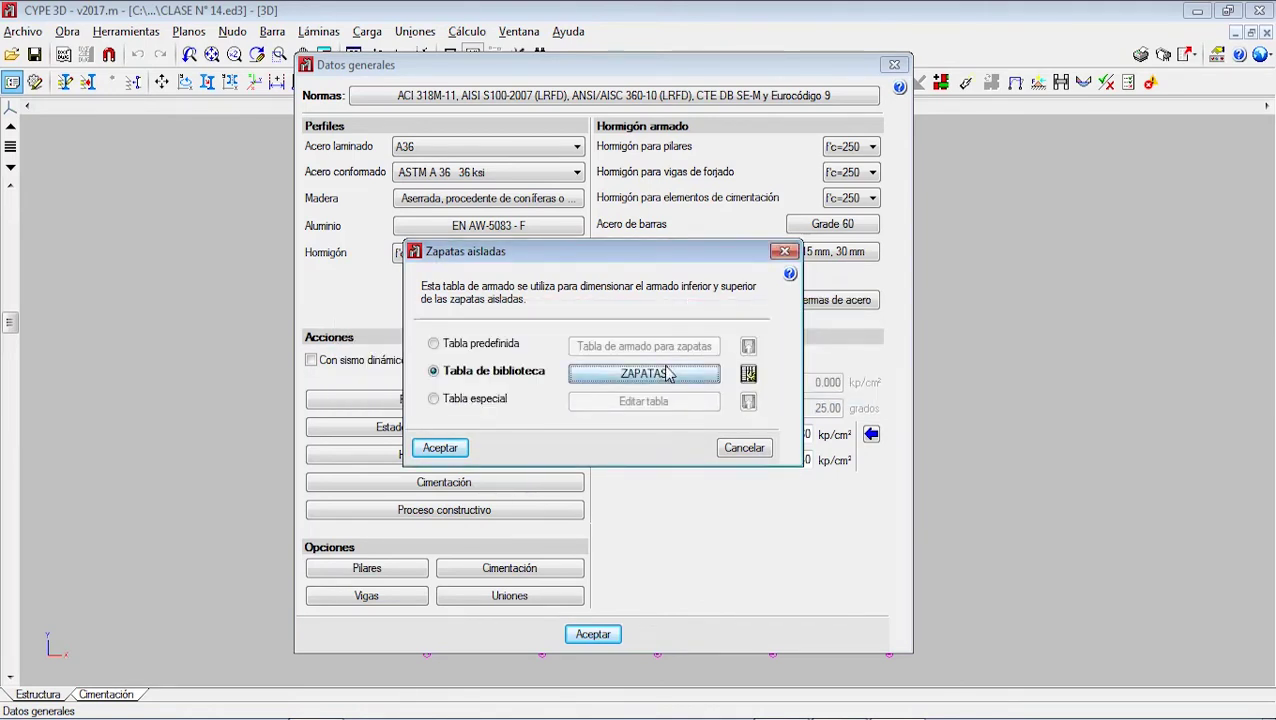
click(540, 346)
click(500, 373)
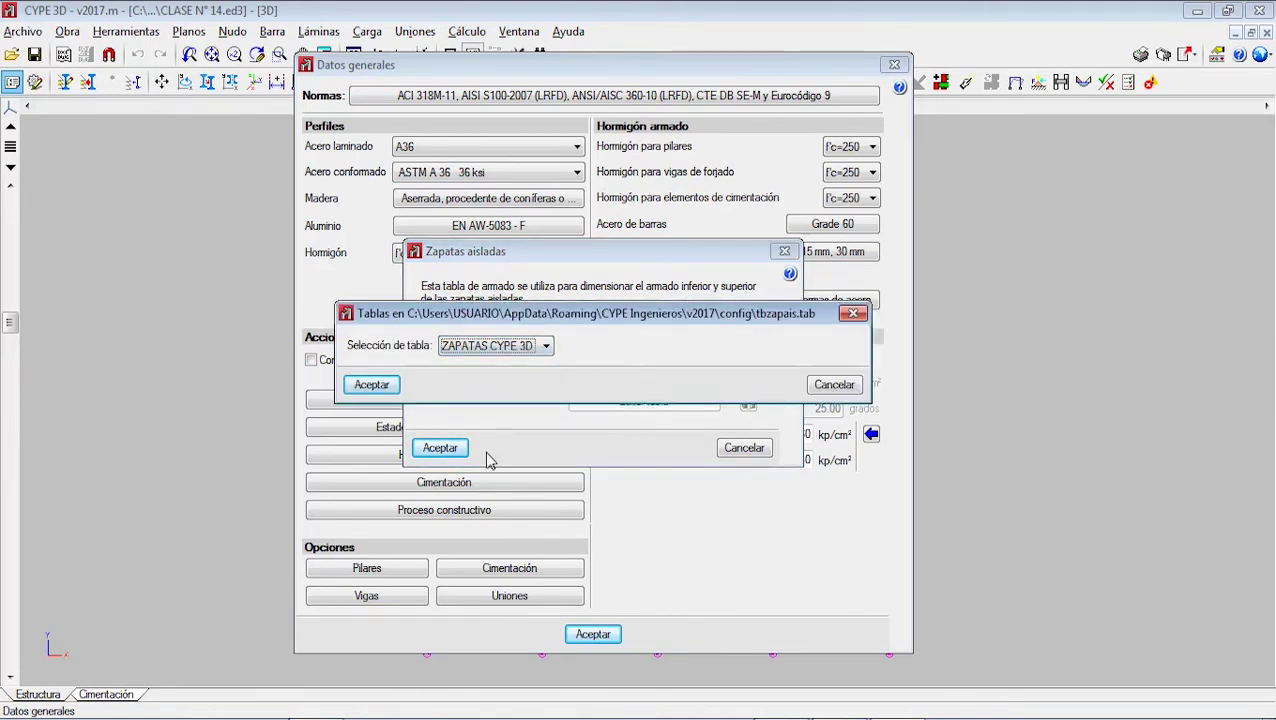
click(371, 385)
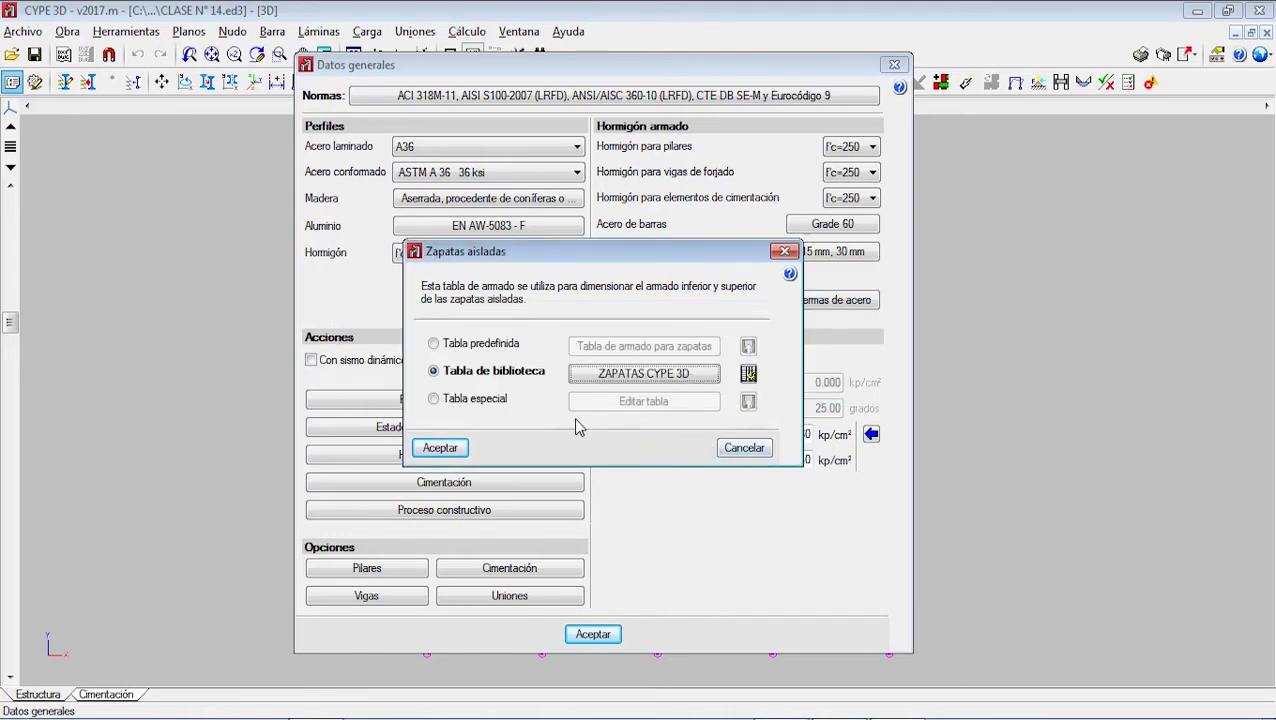
- Check which predefined reinforcement tables are available for isolated footings and return to the library table option
click(510, 345)
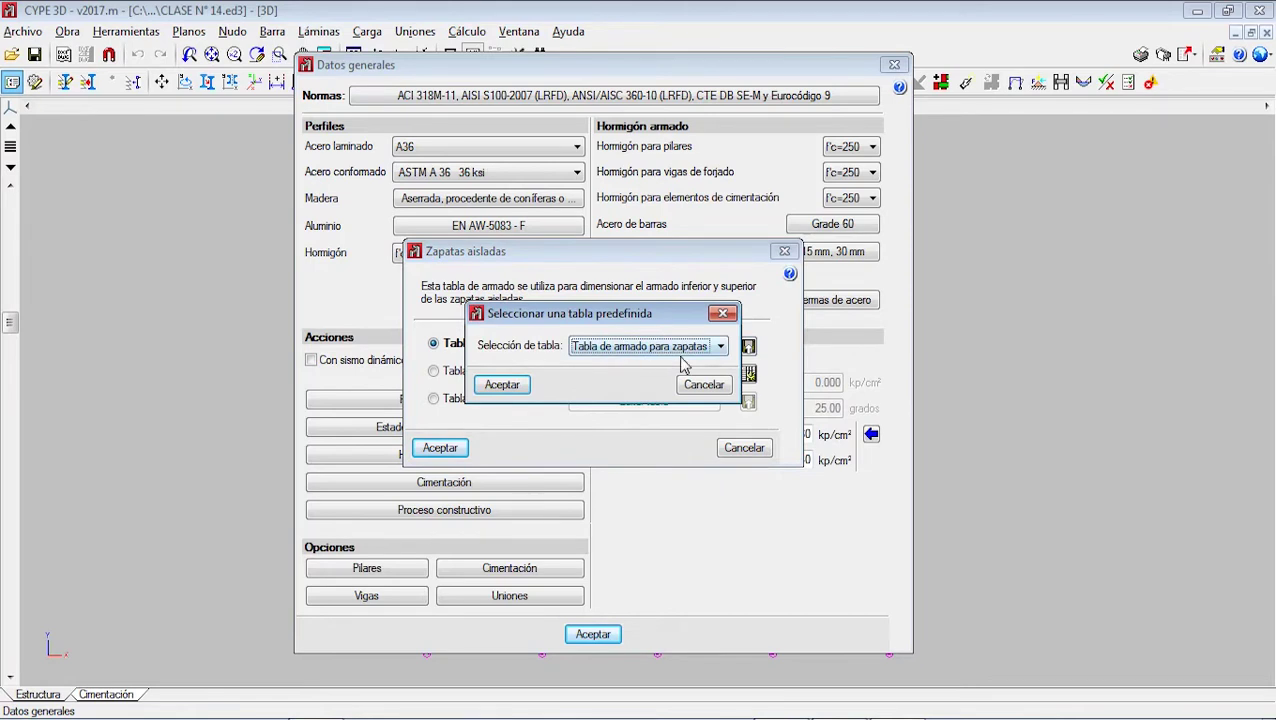
click(719, 346)
click(719, 346)
click(722, 313)
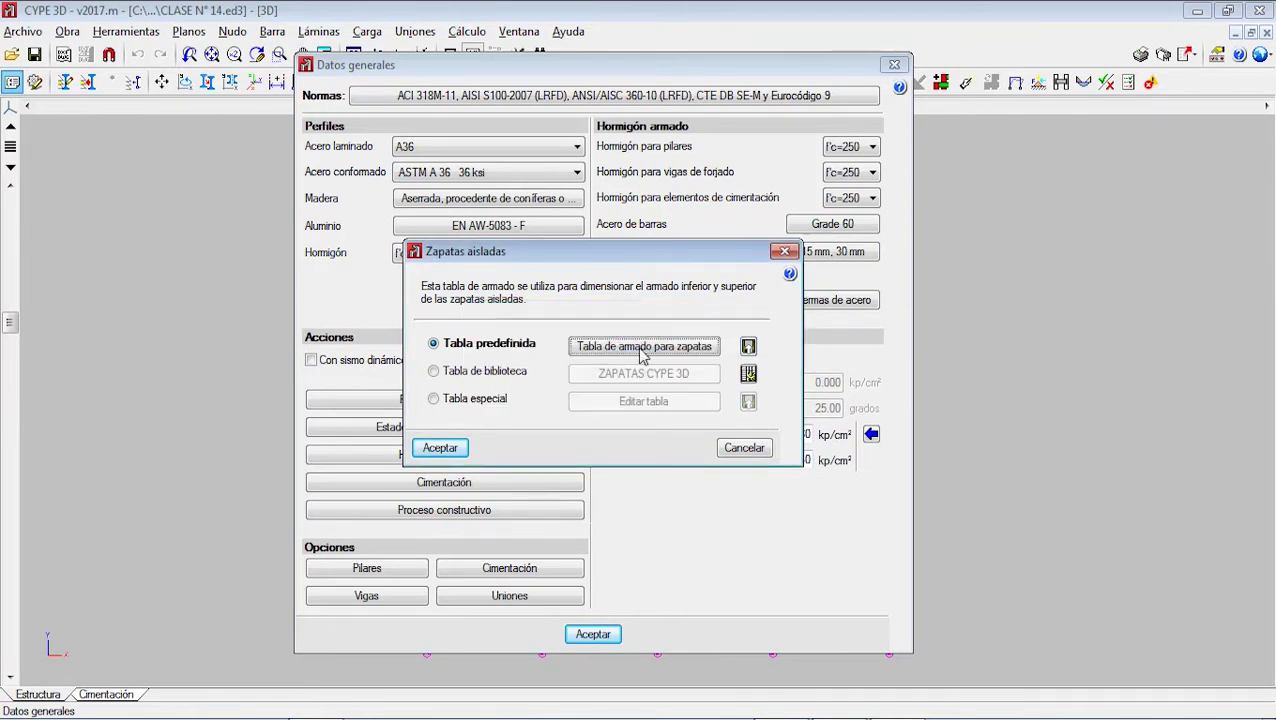
click(512, 373)
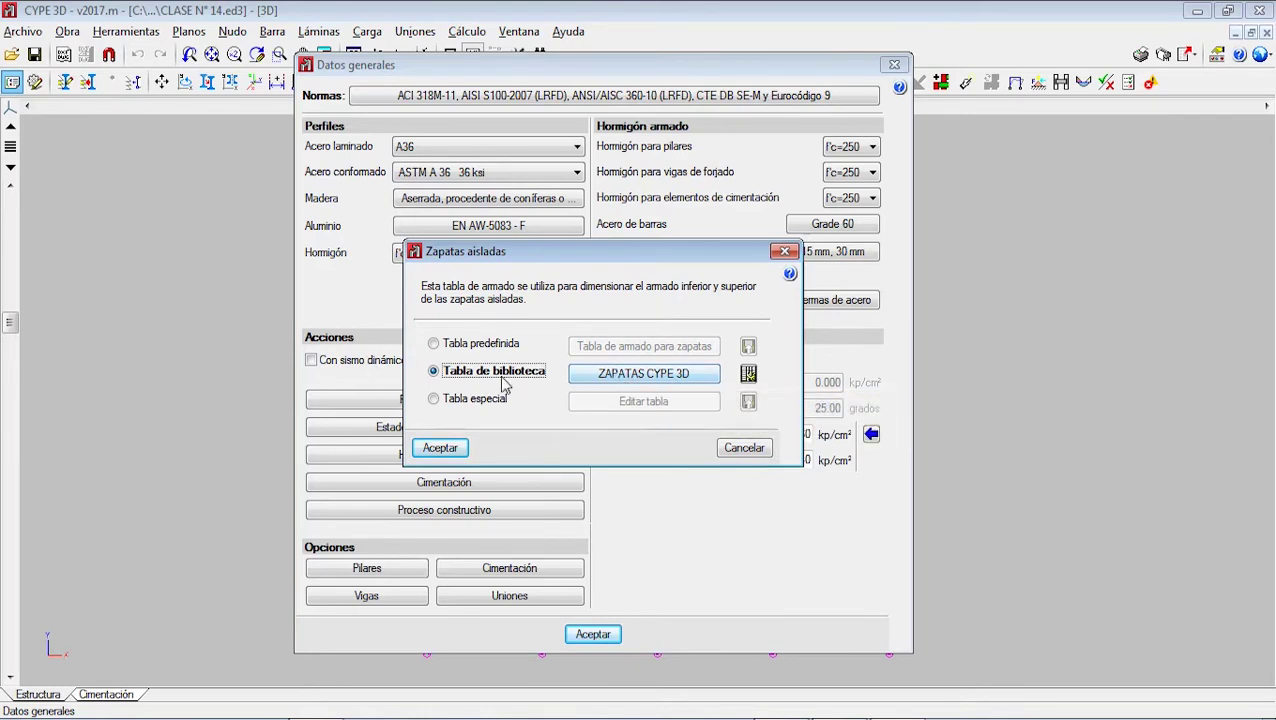
- Save the isolated footings' library table ZAPATAS CYPE 3D as the default and open the Vigas centradoras table settings
click(455, 450)
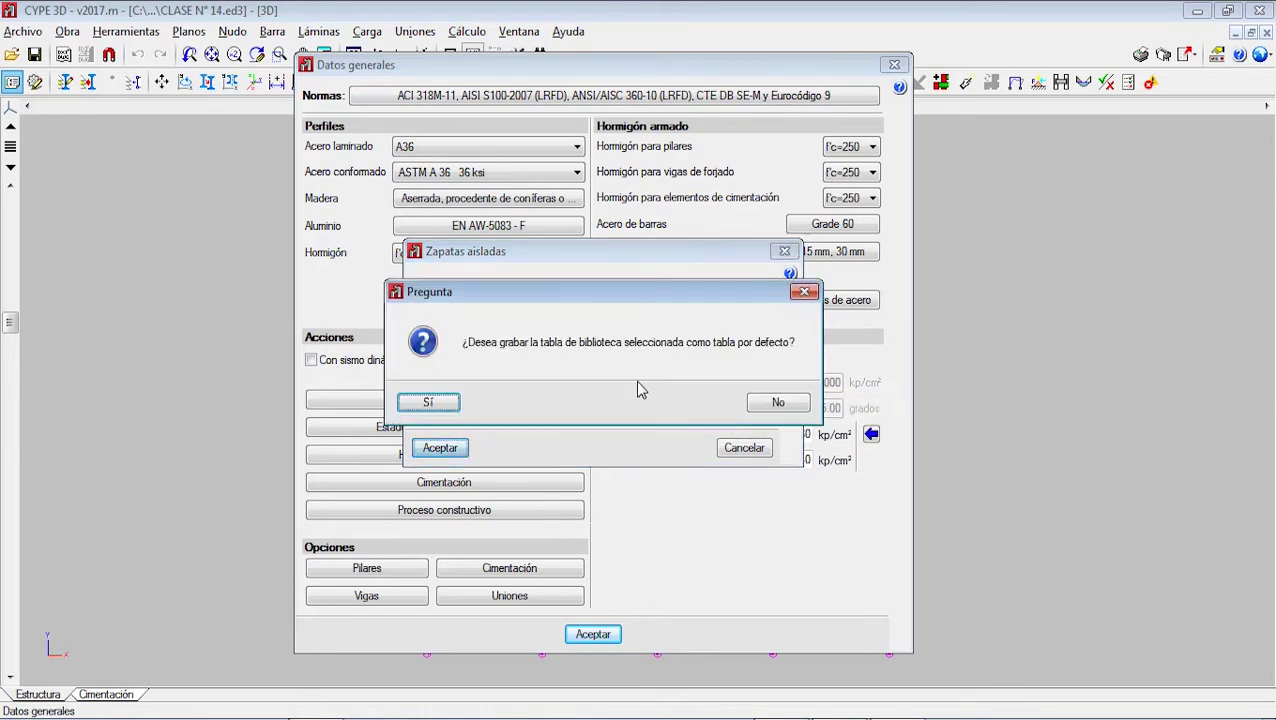
click(450, 402)
click(625, 348)
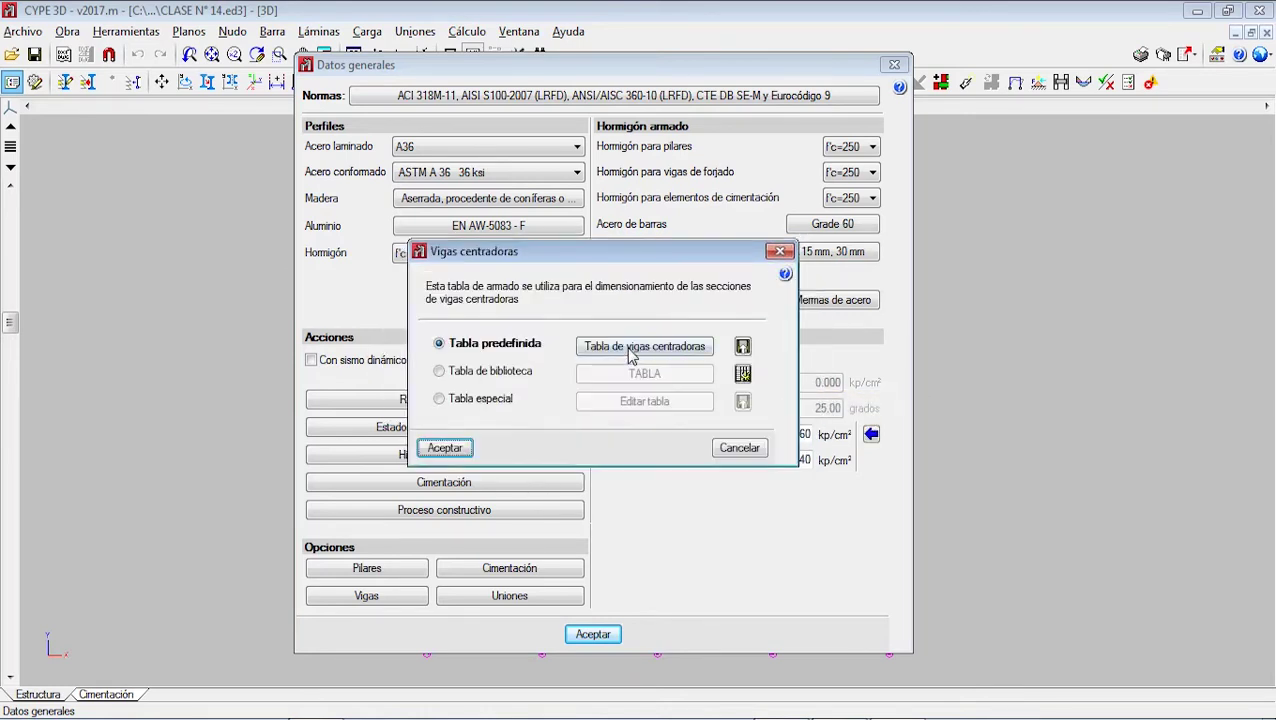
- Set the Vigas centradoras to the special table instead of the predefined one and open it for editing
click(623, 347)
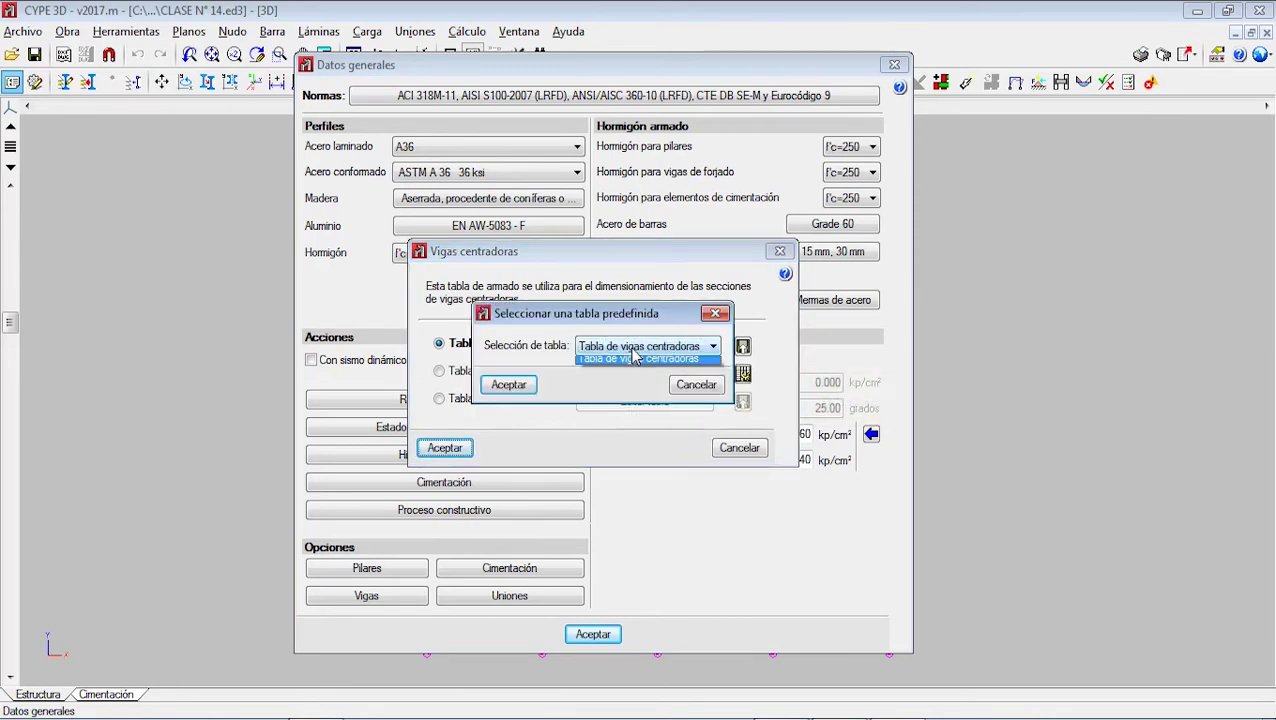
click(508, 385)
click(470, 399)
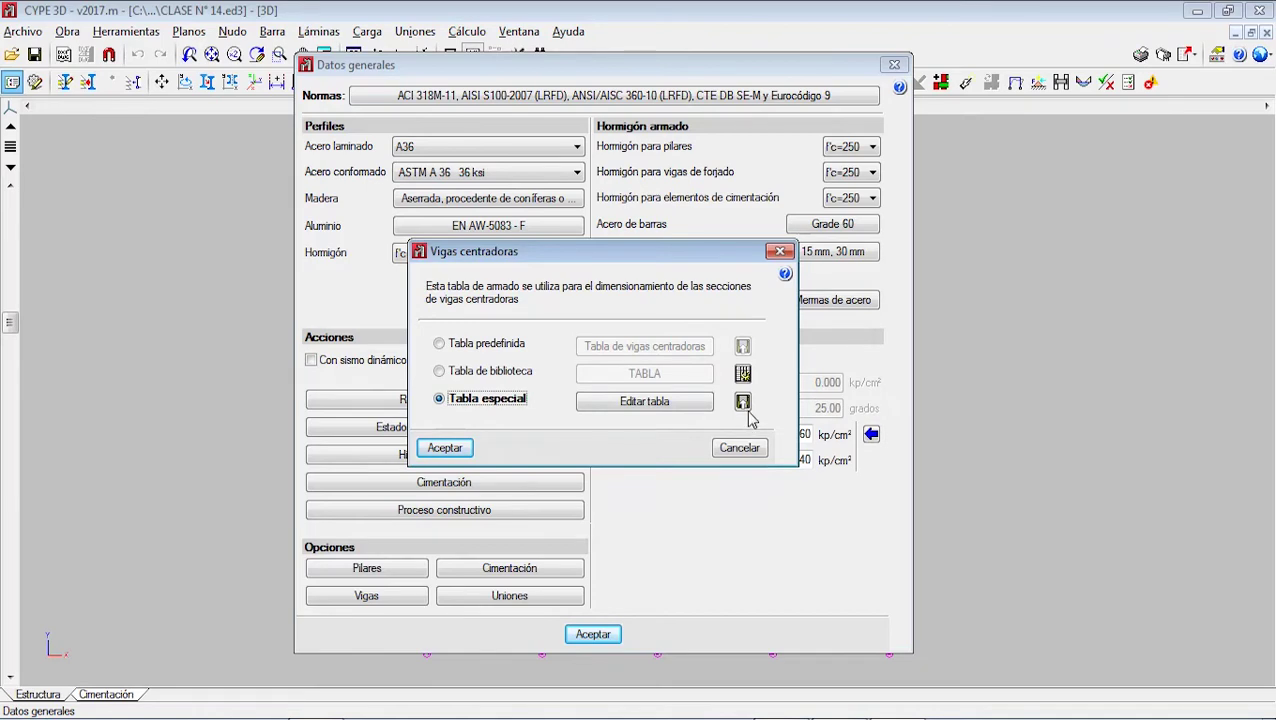
click(690, 413)
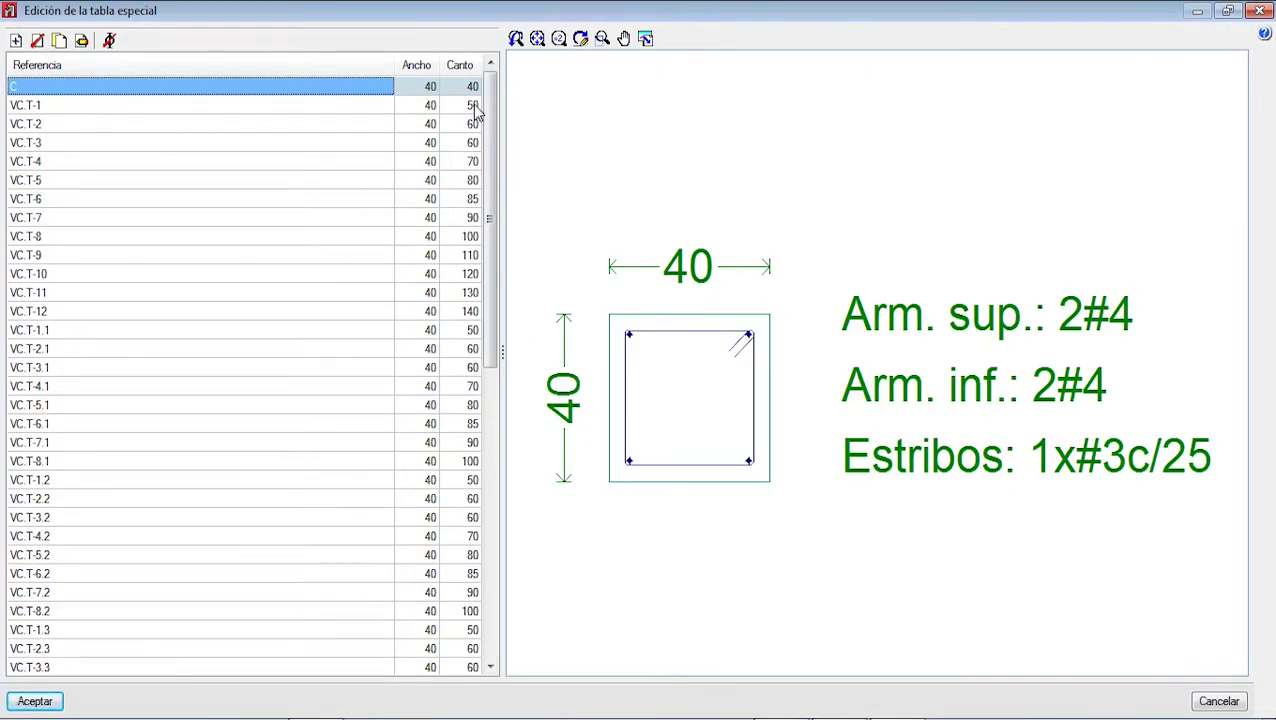
- Browse the centring beam entries in the special table and view the section drawing of entry C
scroll(376, 213, down, 10)
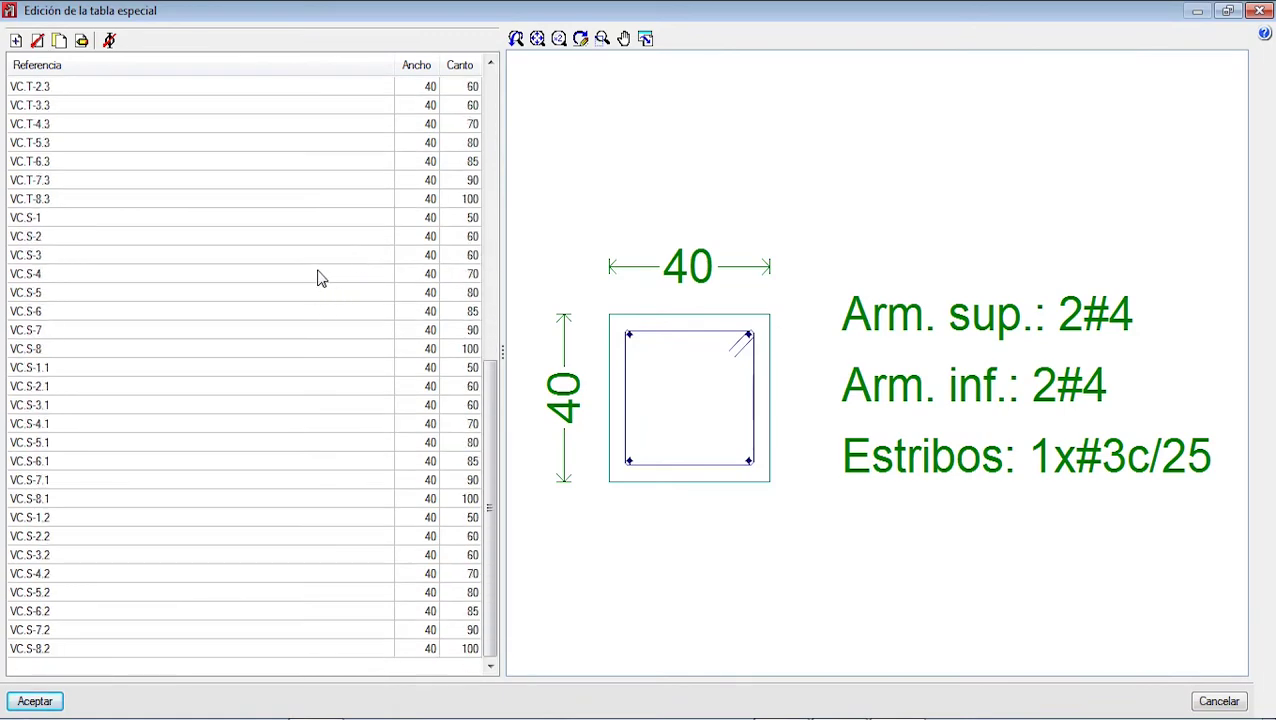
drag(486, 510, 504, 242)
scroll(516, 136, up, 3)
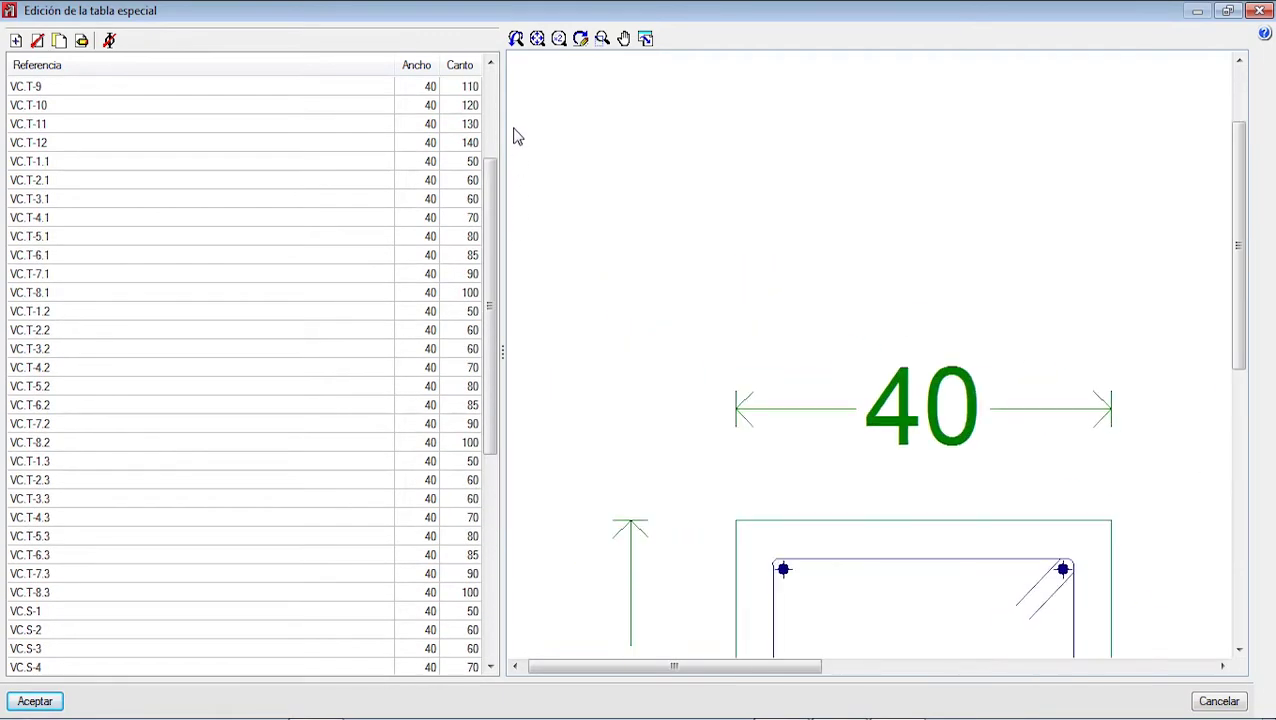
scroll(450, 125, down, 4)
scroll(806, 276, down, 5)
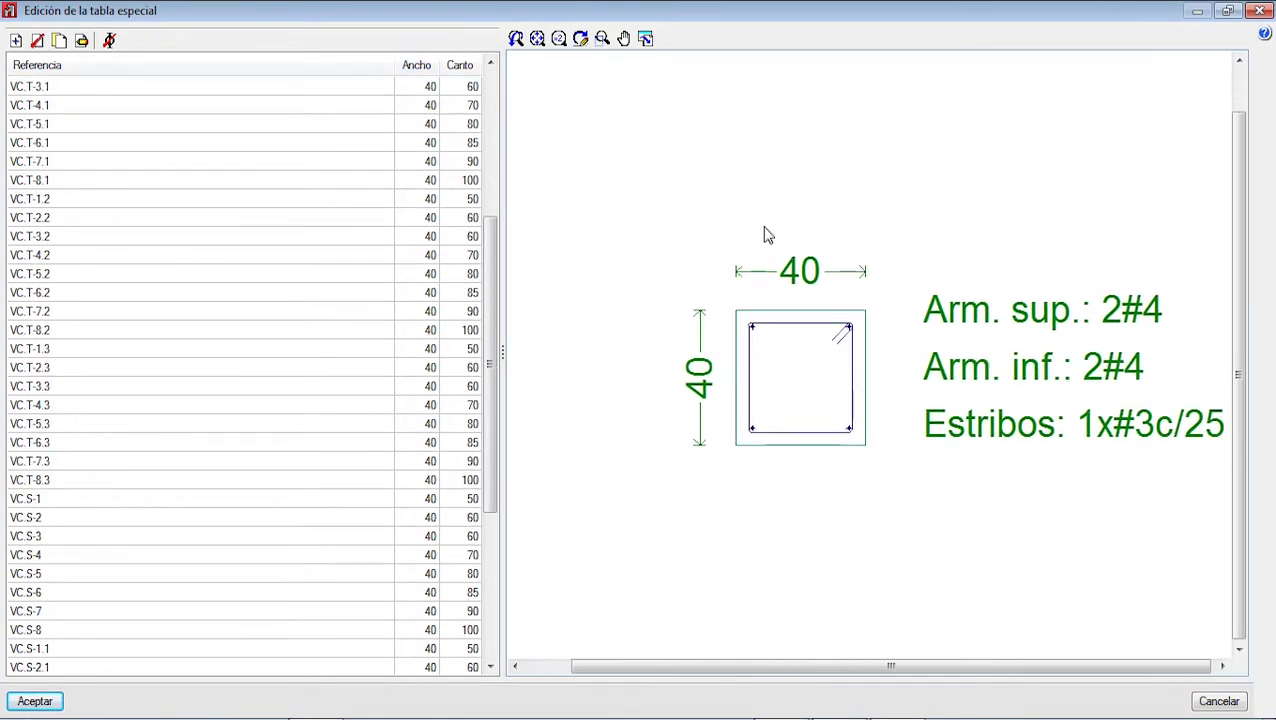
scroll(728, 217, down, 1)
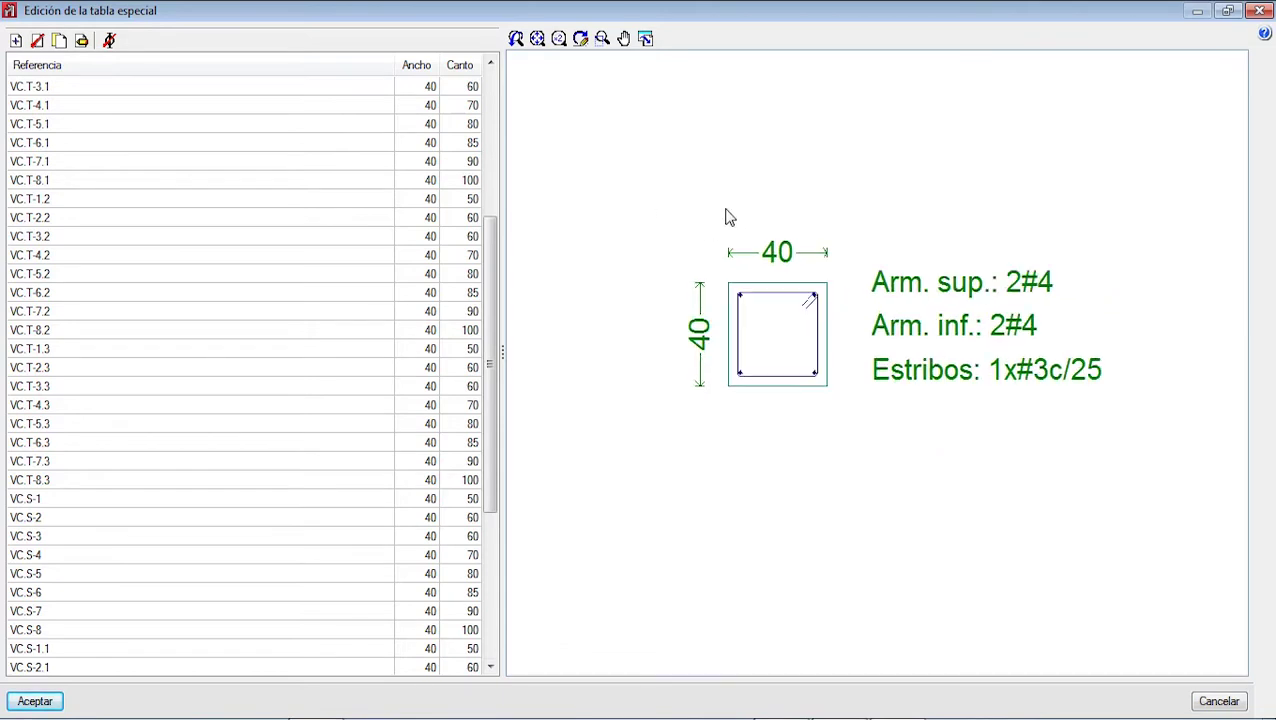
- Review the bar diameters offered for deleting centring beam table entries, without selecting any
click(109, 43)
scroll(620, 330, down, 4)
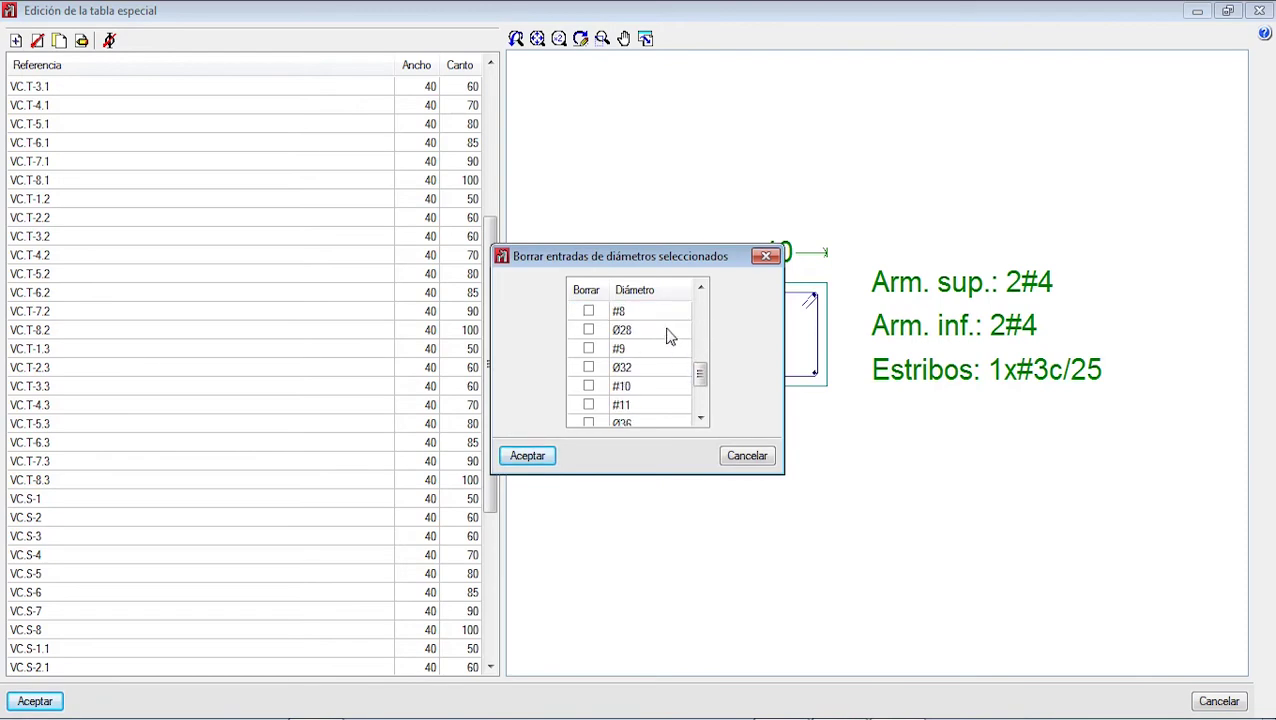
click(765, 256)
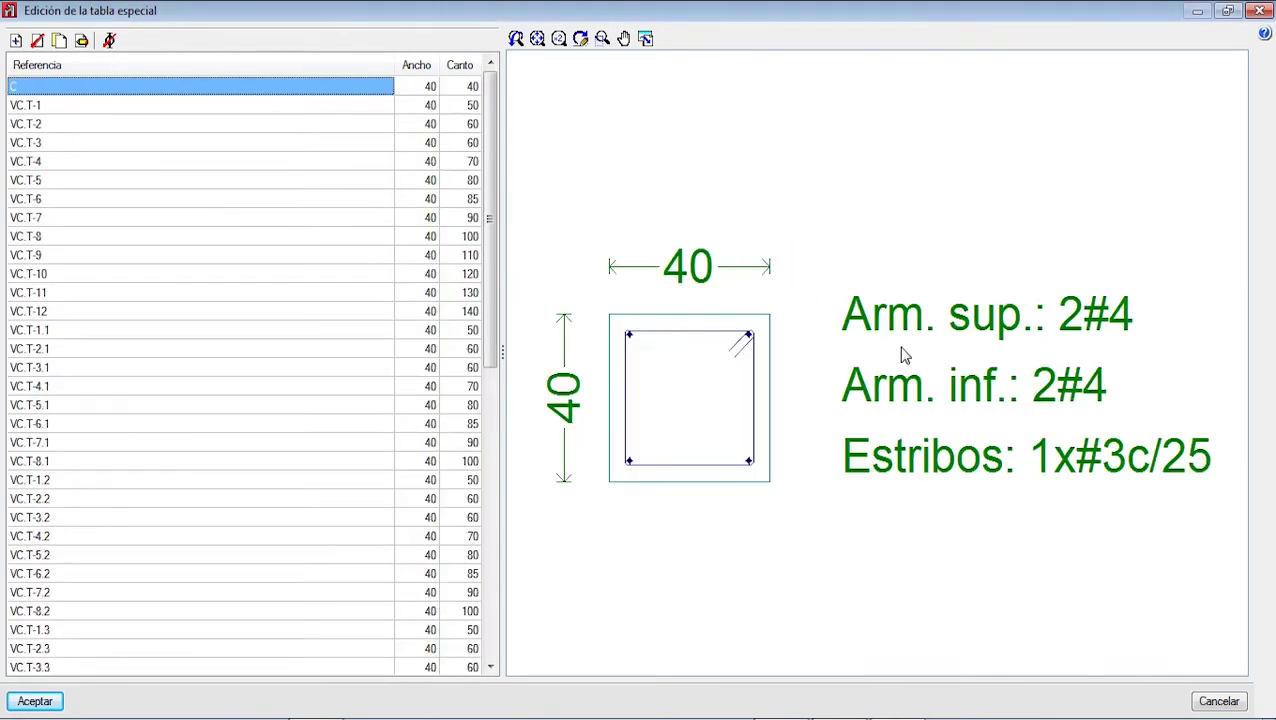
- Compare the section drawings and reinforcement of various VC.T and VC.S centring beam entries
scroll(988, 472, down, 1)
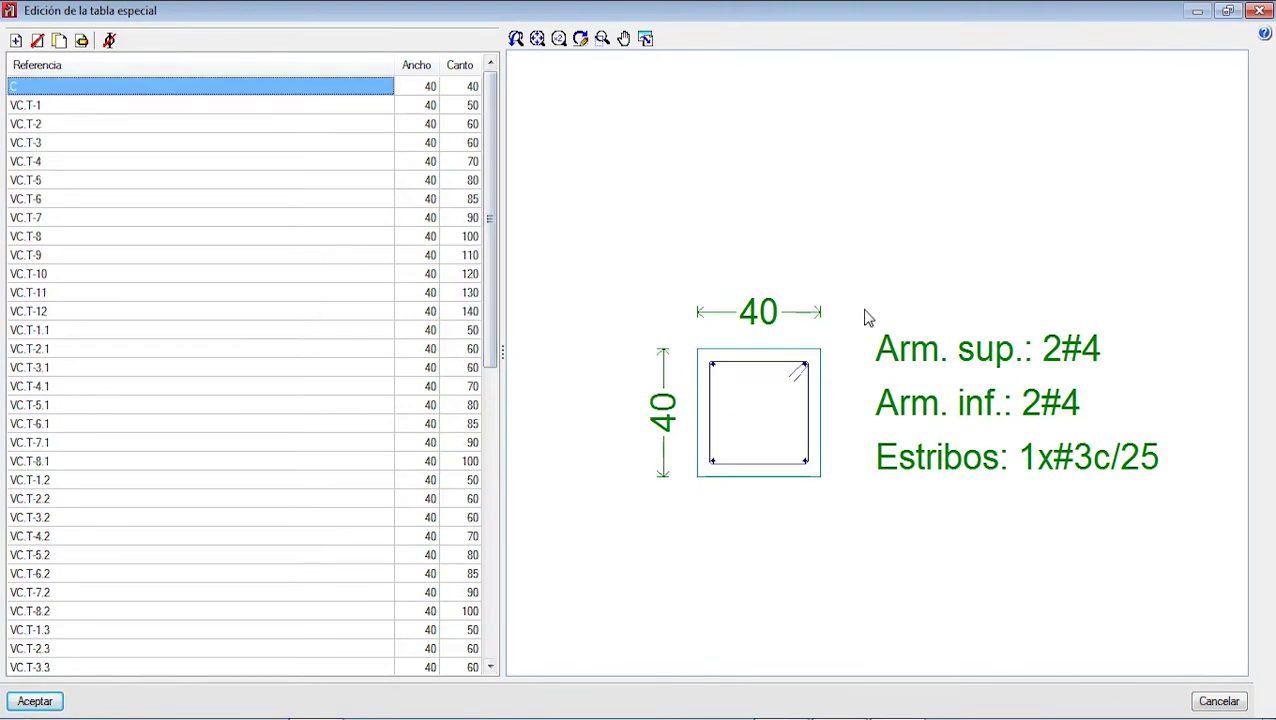
click(270, 200)
click(270, 310)
click(294, 386)
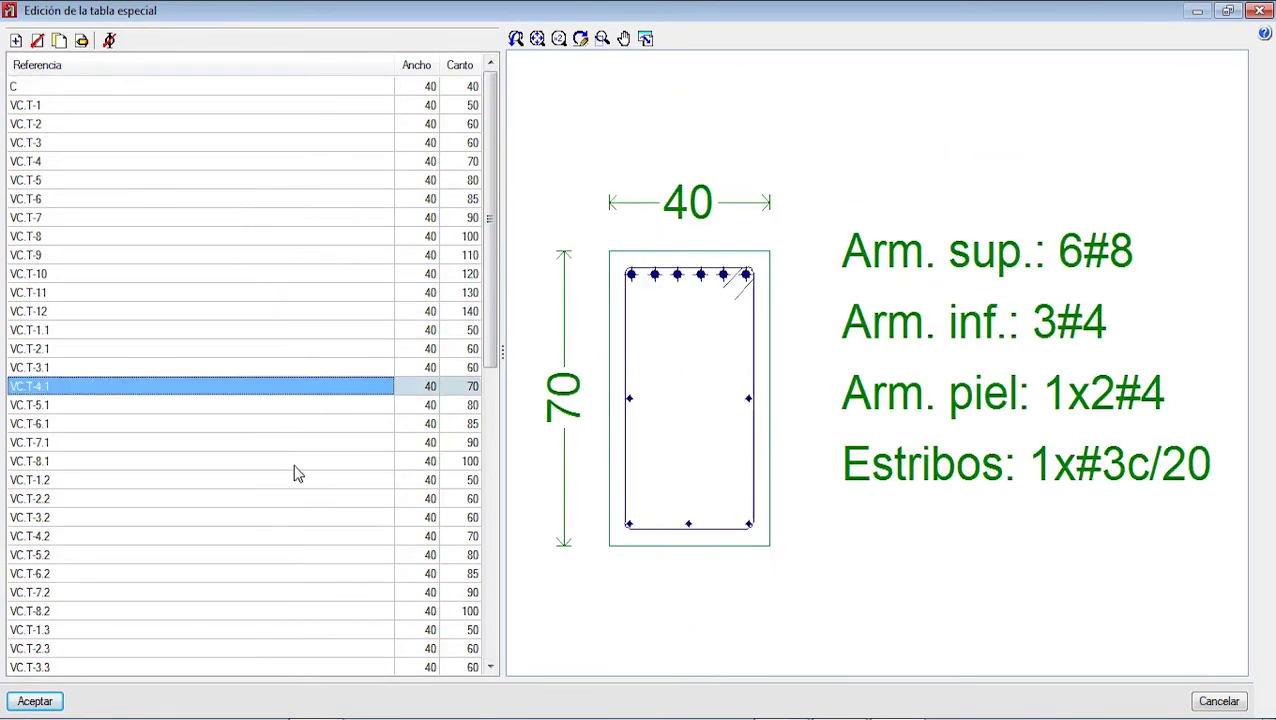
click(294, 461)
click(305, 517)
click(274, 367)
click(302, 236)
click(328, 348)
click(345, 442)
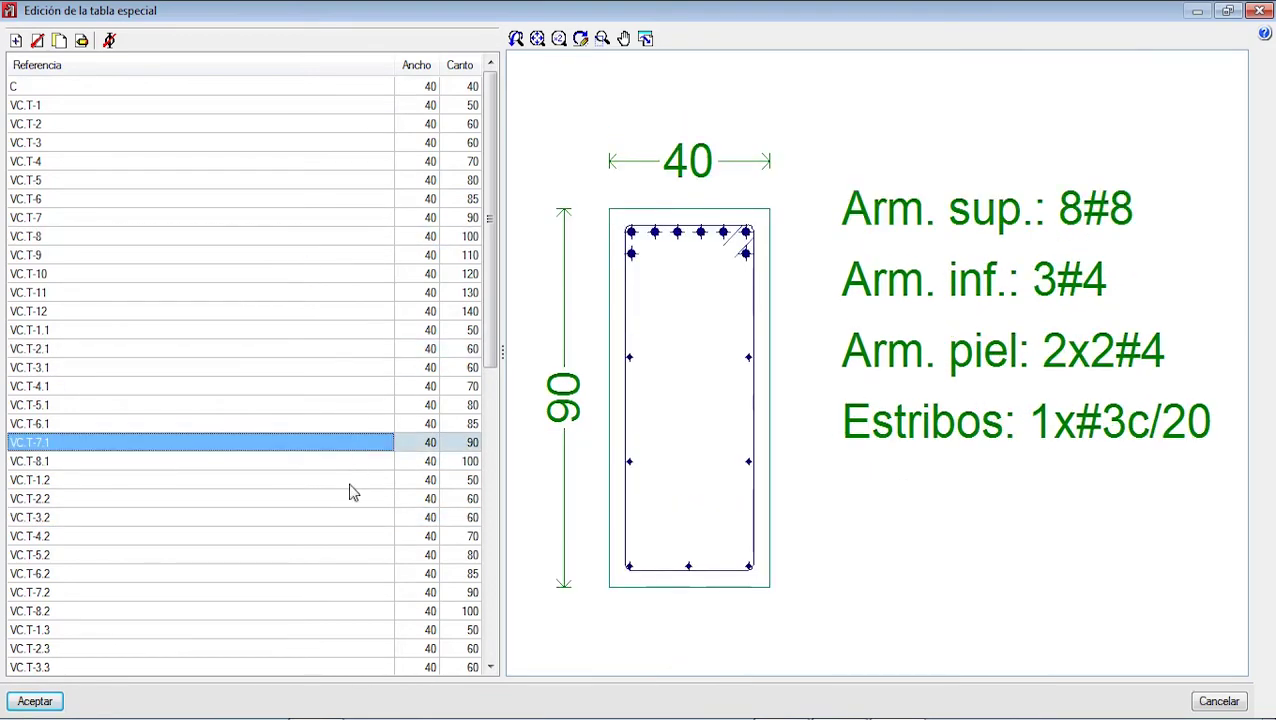
click(350, 498)
scroll(365, 441, down, 6)
click(272, 292)
click(290, 386)
click(295, 480)
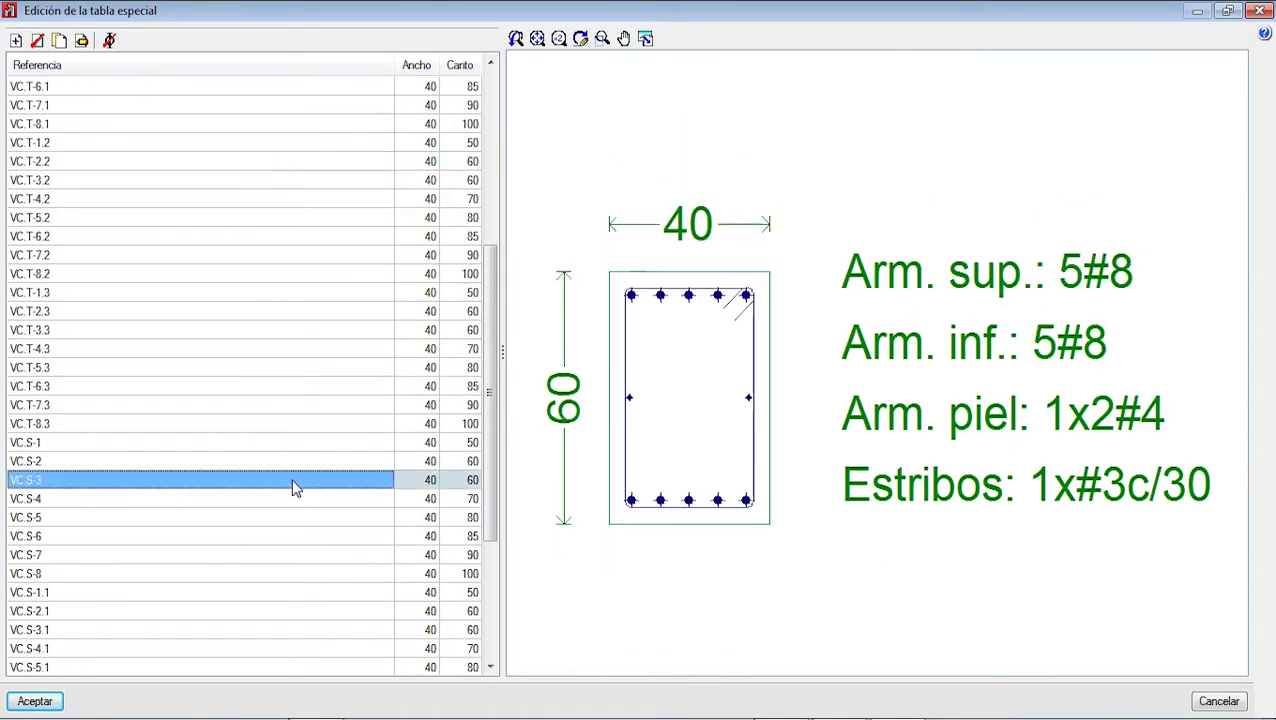
click(345, 292)
click(345, 349)
click(341, 386)
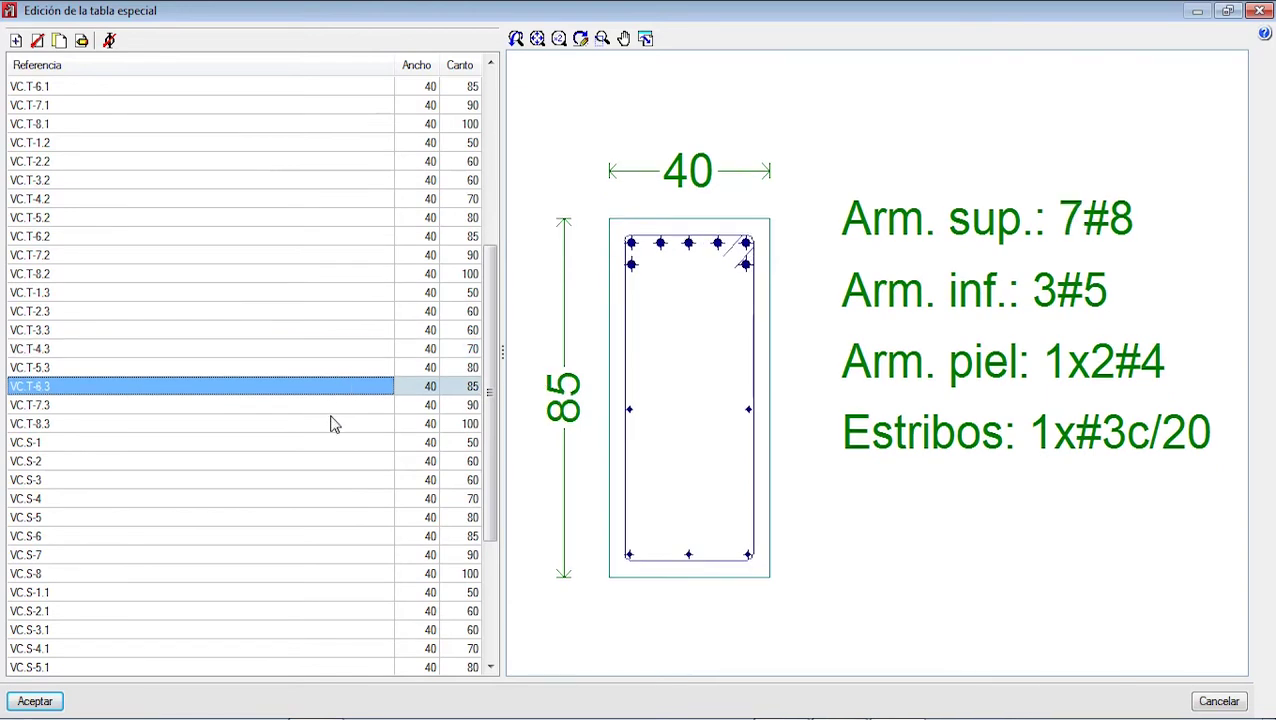
click(333, 423)
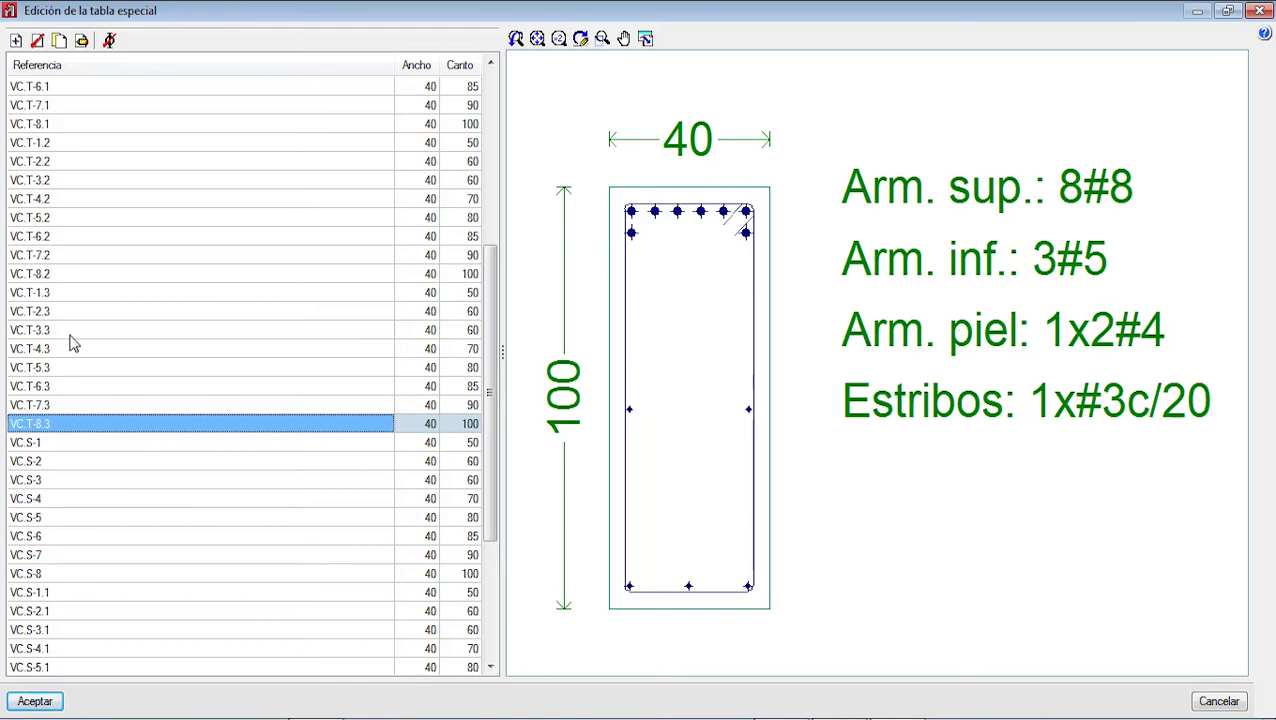
- Check the widths and depths throughout the centring beam list, including entry VC.T-8, and accept the special table
scroll(193, 380, down, 3)
scroll(193, 380, down, 1)
scroll(205, 425, up, 10)
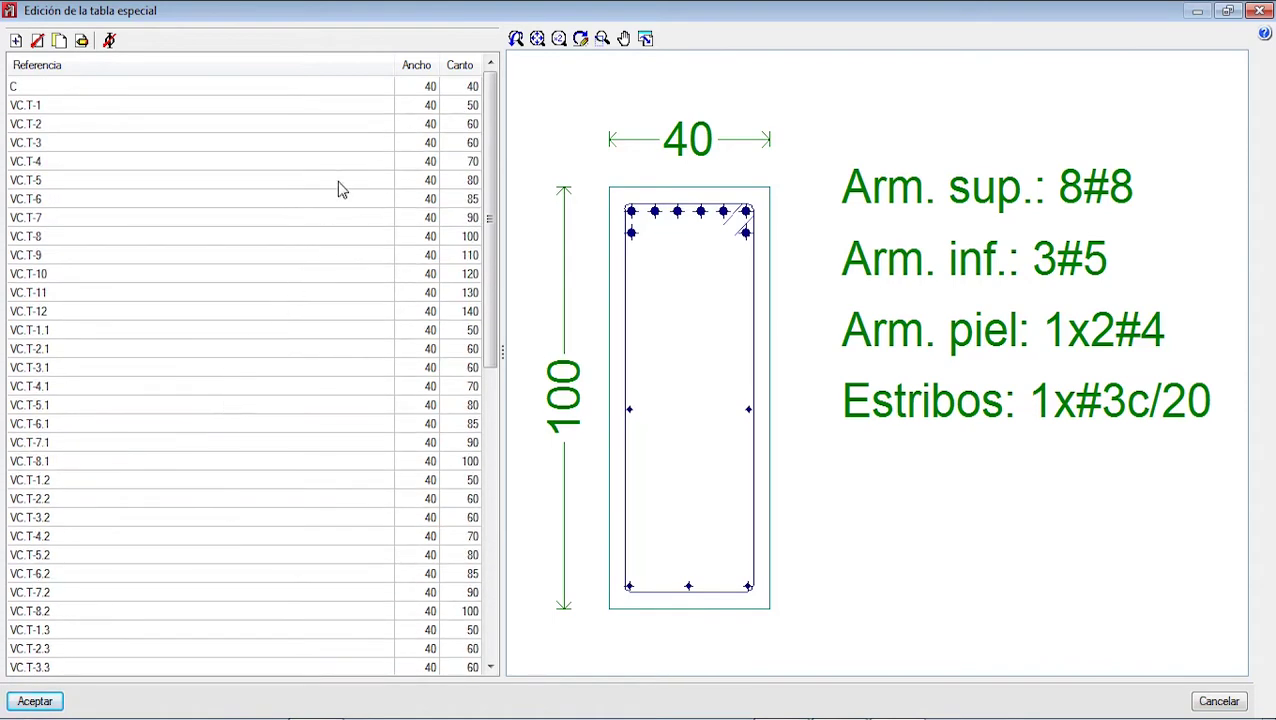
click(413, 237)
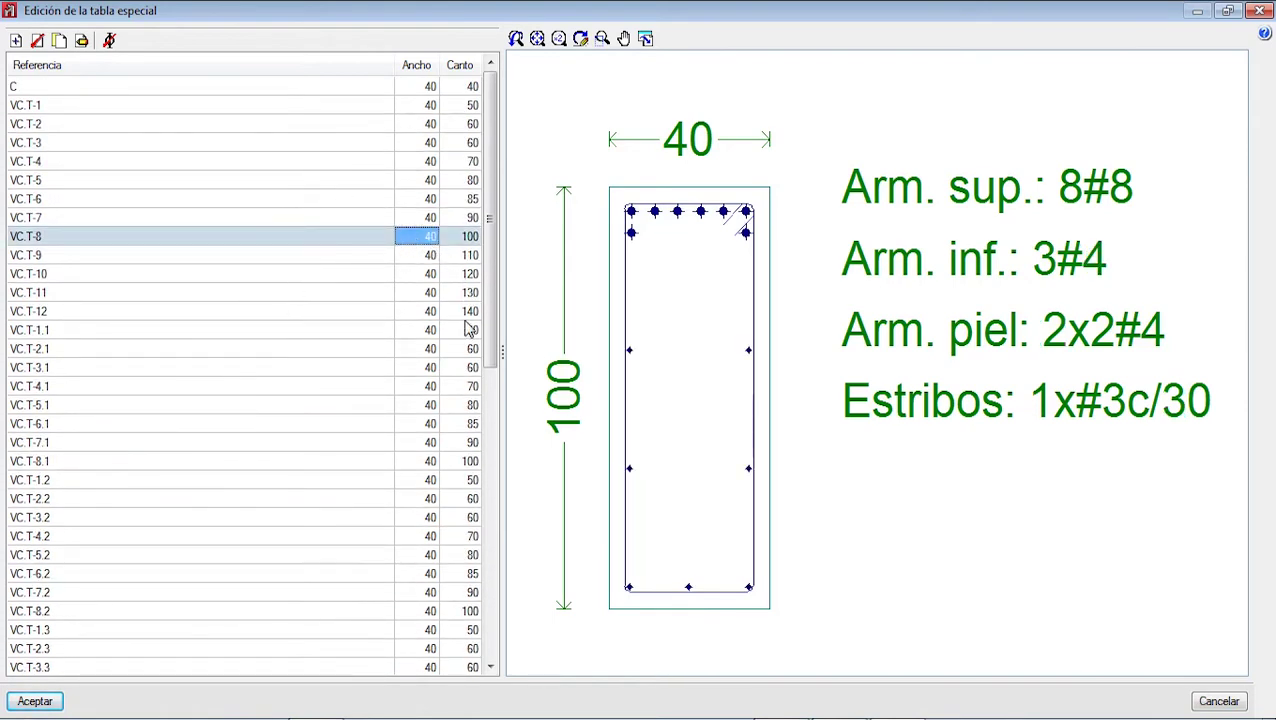
scroll(475, 390, down, 10)
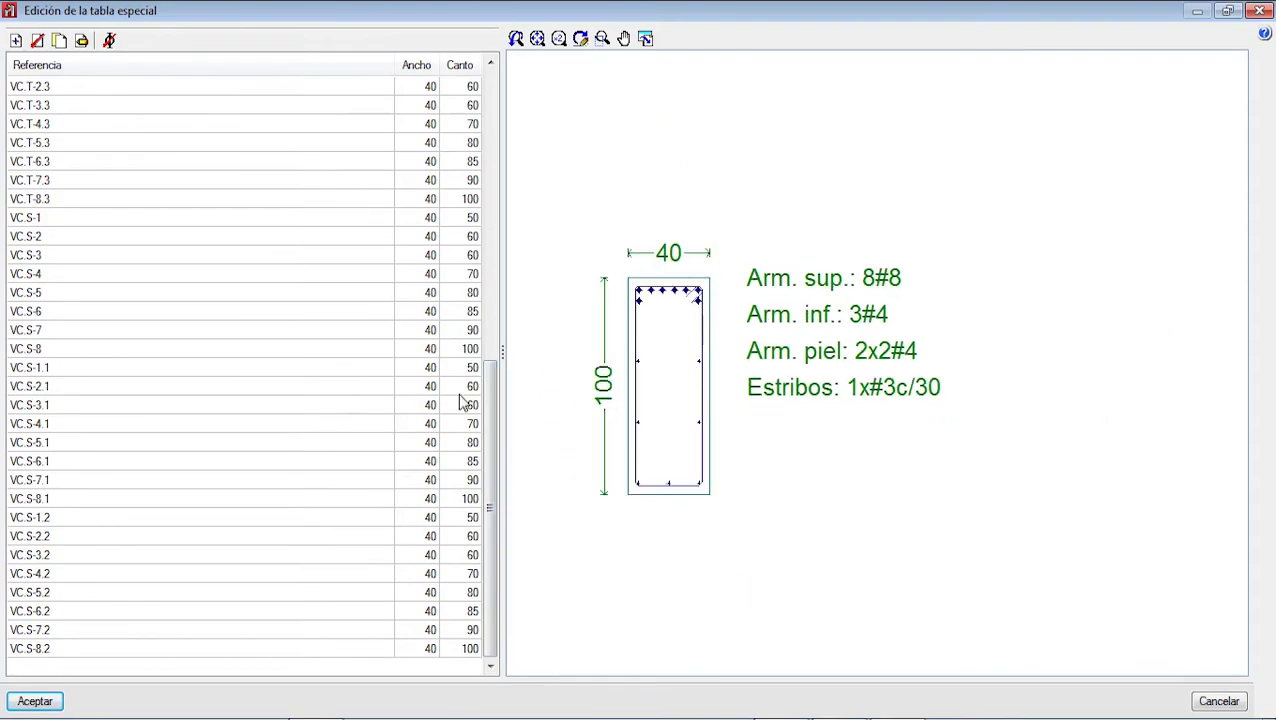
click(55, 701)
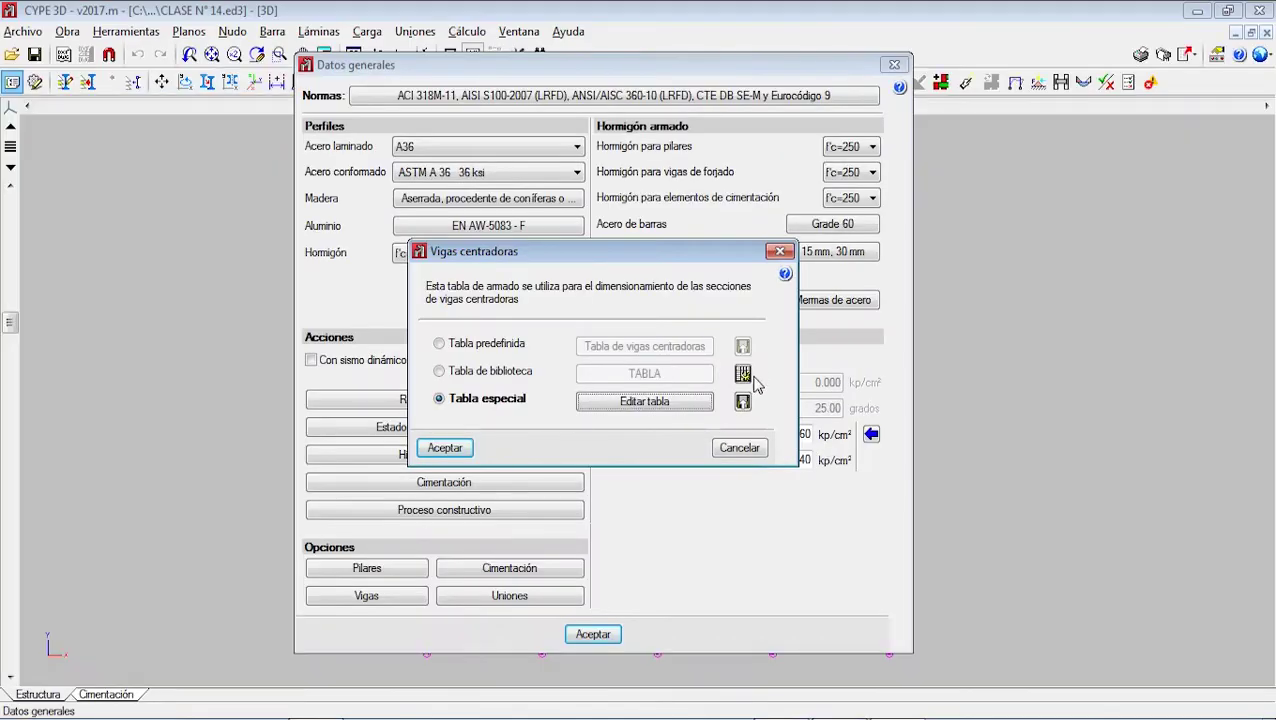
- Assign the library table TABLA to the Vigas centradoras and save it as the default table
click(743, 402)
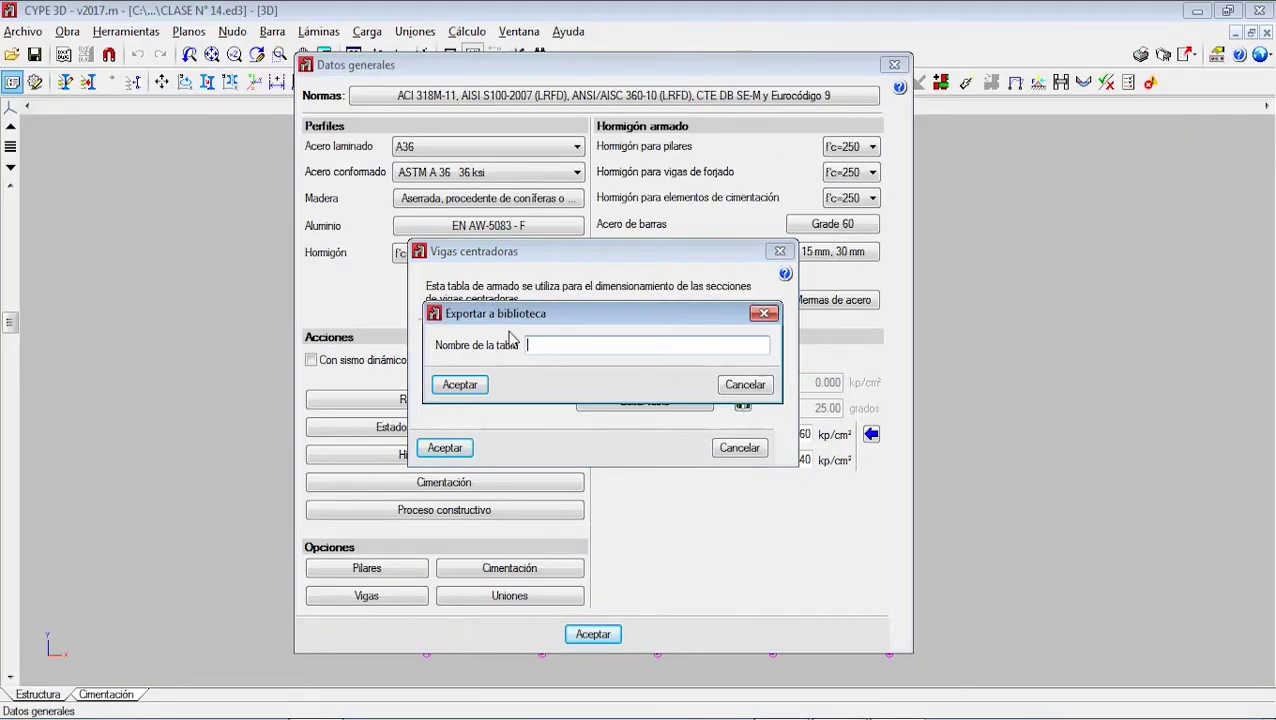
click(733, 392)
click(484, 372)
click(680, 373)
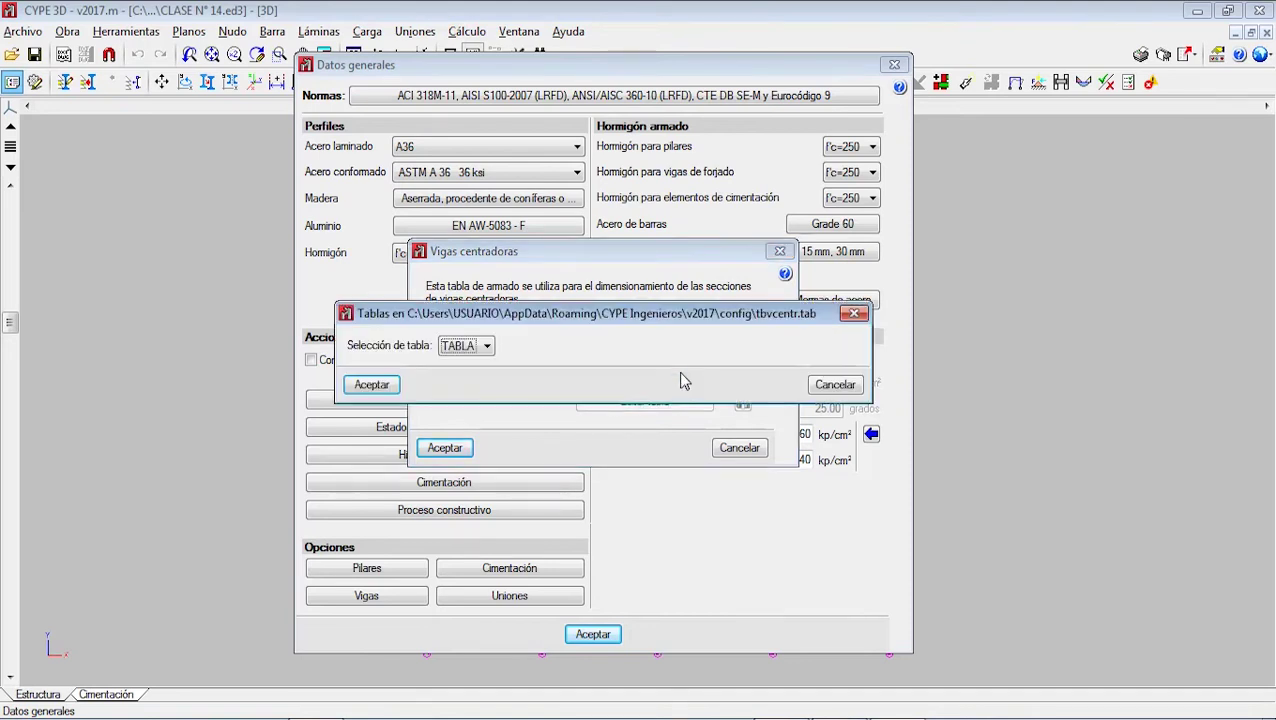
click(466, 346)
click(462, 362)
click(378, 385)
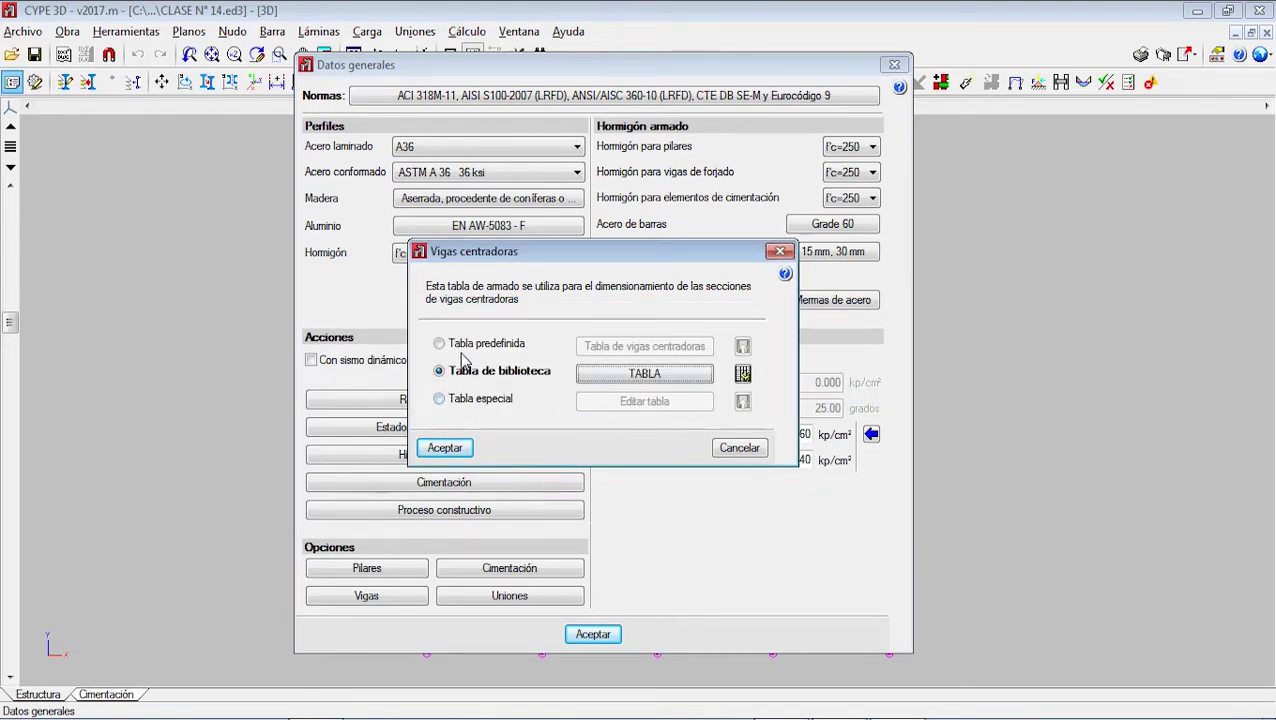
click(462, 449)
click(430, 405)
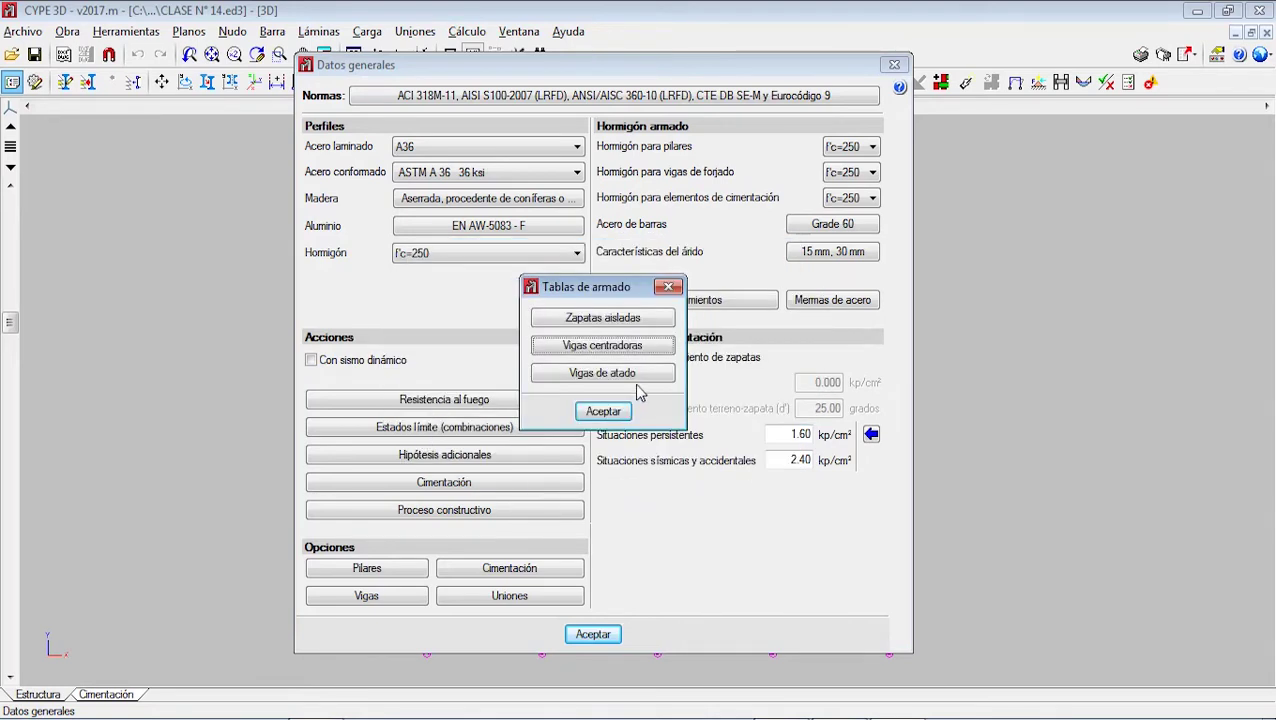
- Try to assign a library table to the tie beams (Vigas de atado)
click(603, 372)
click(503, 379)
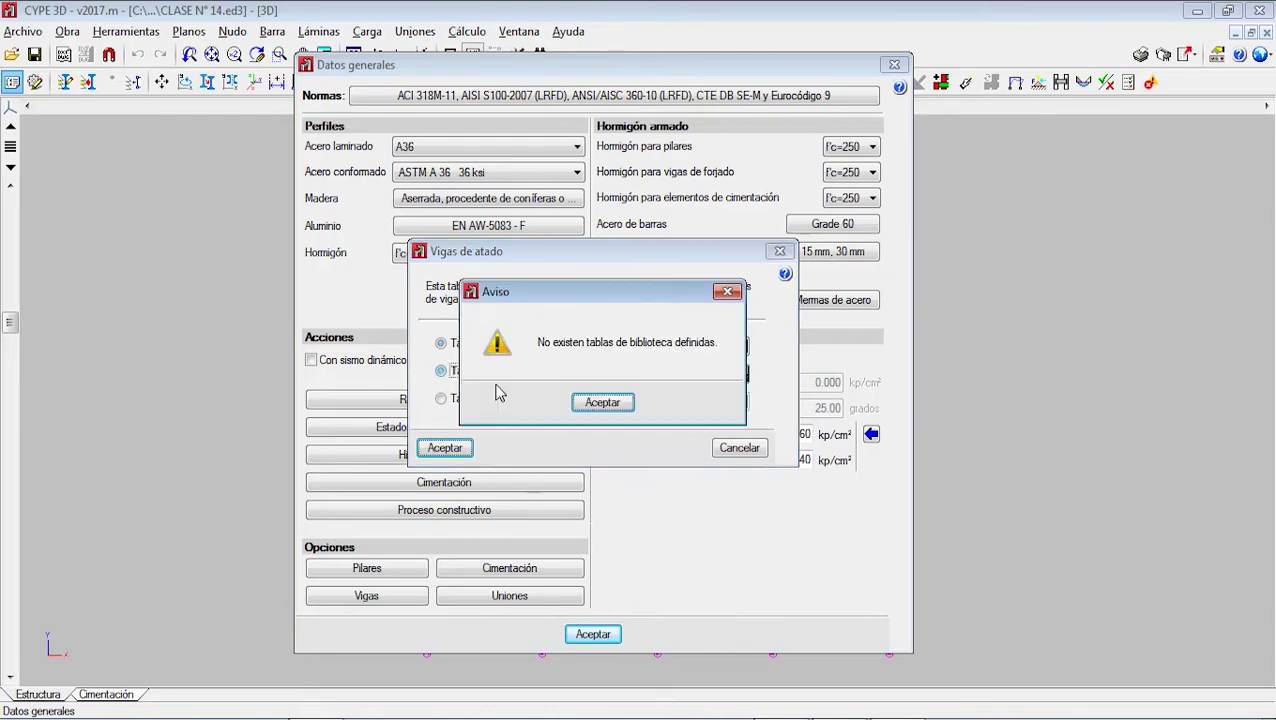
click(602, 402)
click(487, 377)
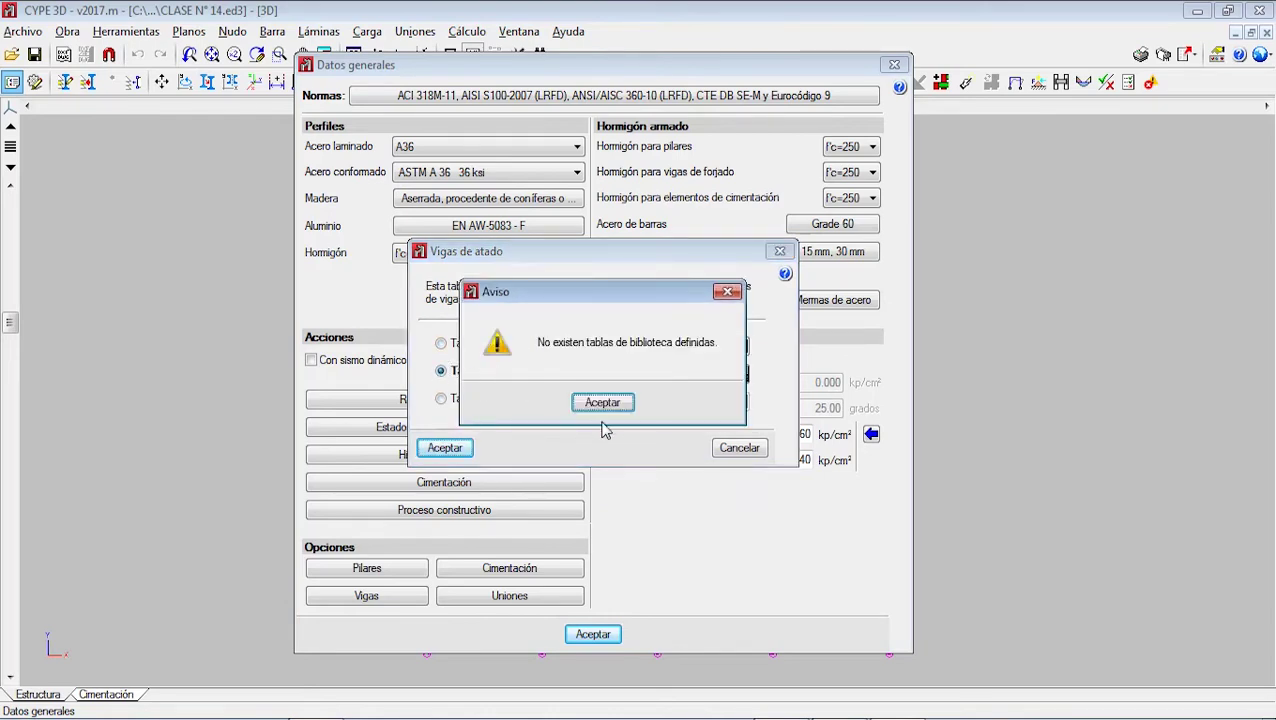
click(602, 404)
- Open the tie beams' special table for editing and review the bar diameters offered for deleting entries
click(489, 399)
click(645, 402)
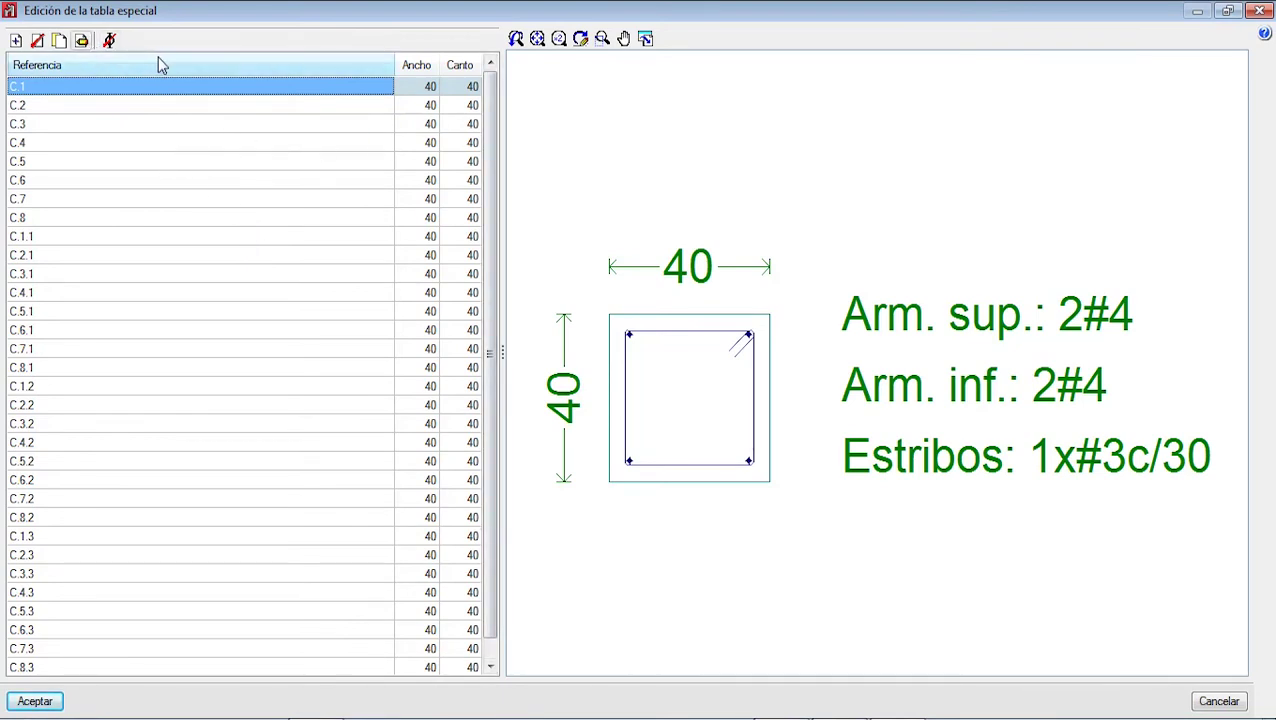
click(110, 40)
scroll(680, 322, down, 6)
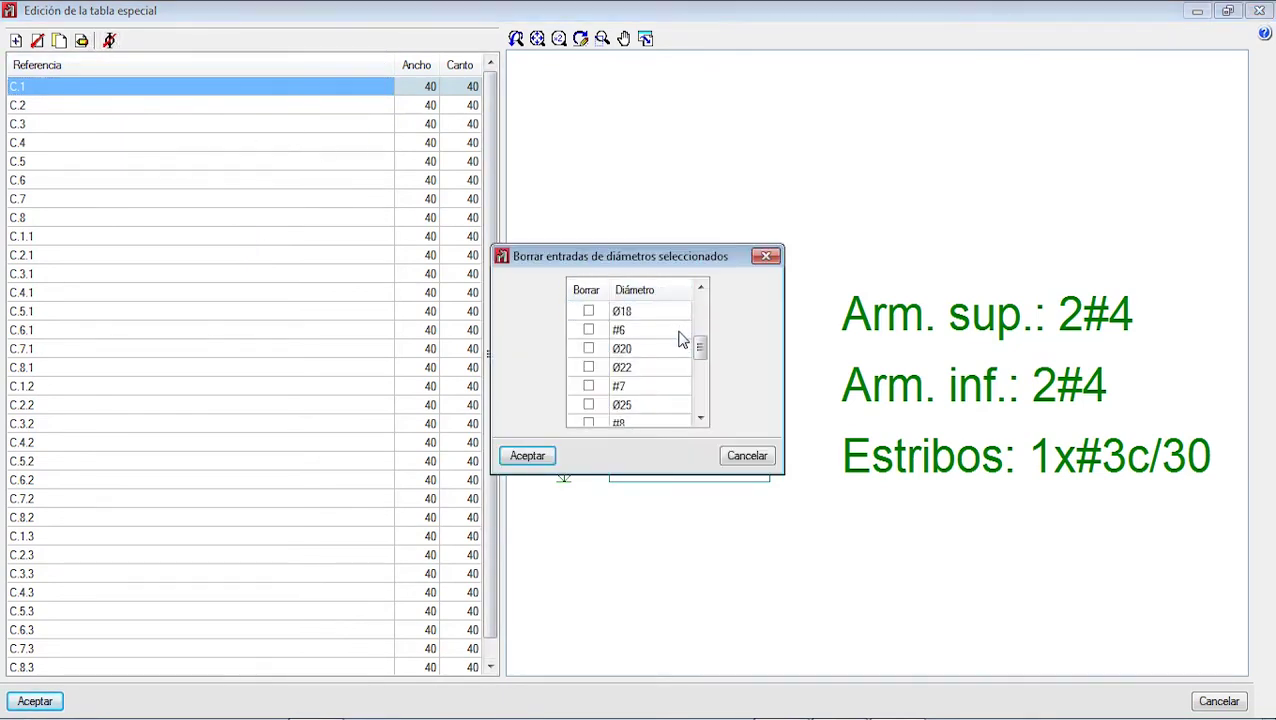
click(766, 258)
- Compare the section drawings and reinforcement of various tie beam entries from the C.4 to C.8.2 range
click(185, 216)
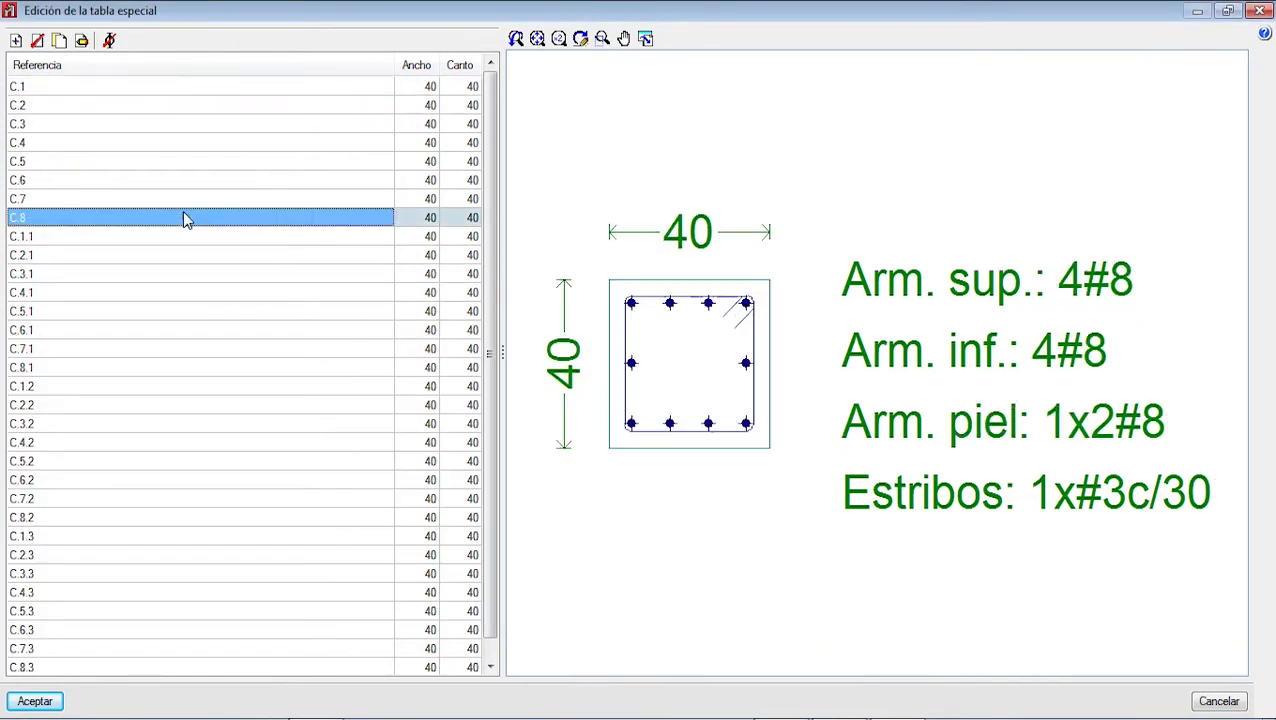
click(220, 292)
click(232, 386)
click(243, 499)
click(219, 291)
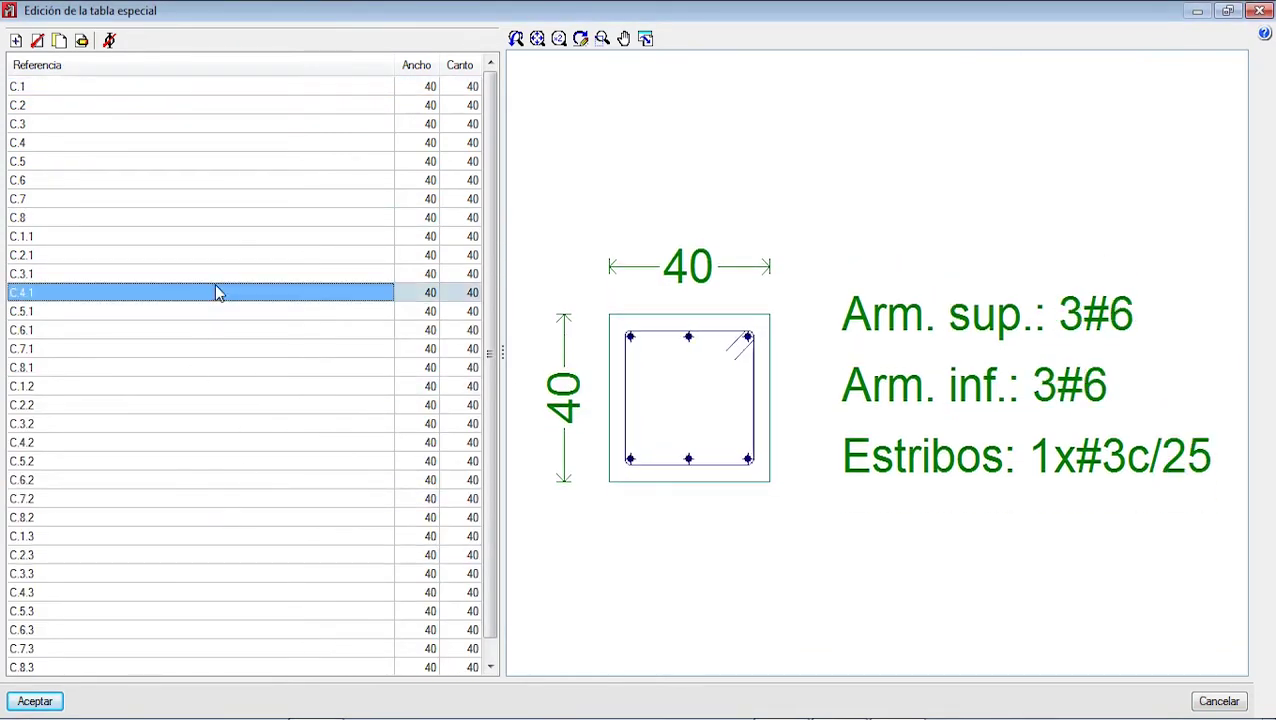
click(225, 163)
click(257, 331)
click(277, 368)
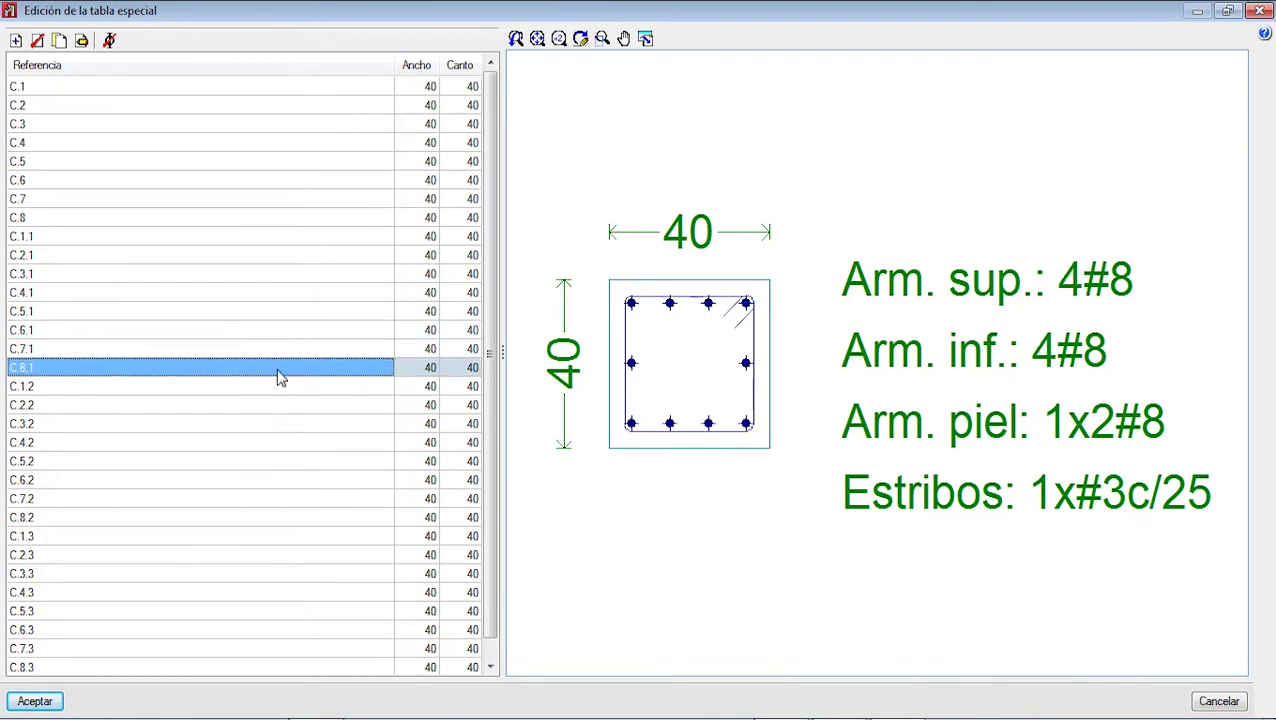
click(330, 255)
click(310, 166)
click(319, 385)
scroll(316, 410, down, 1)
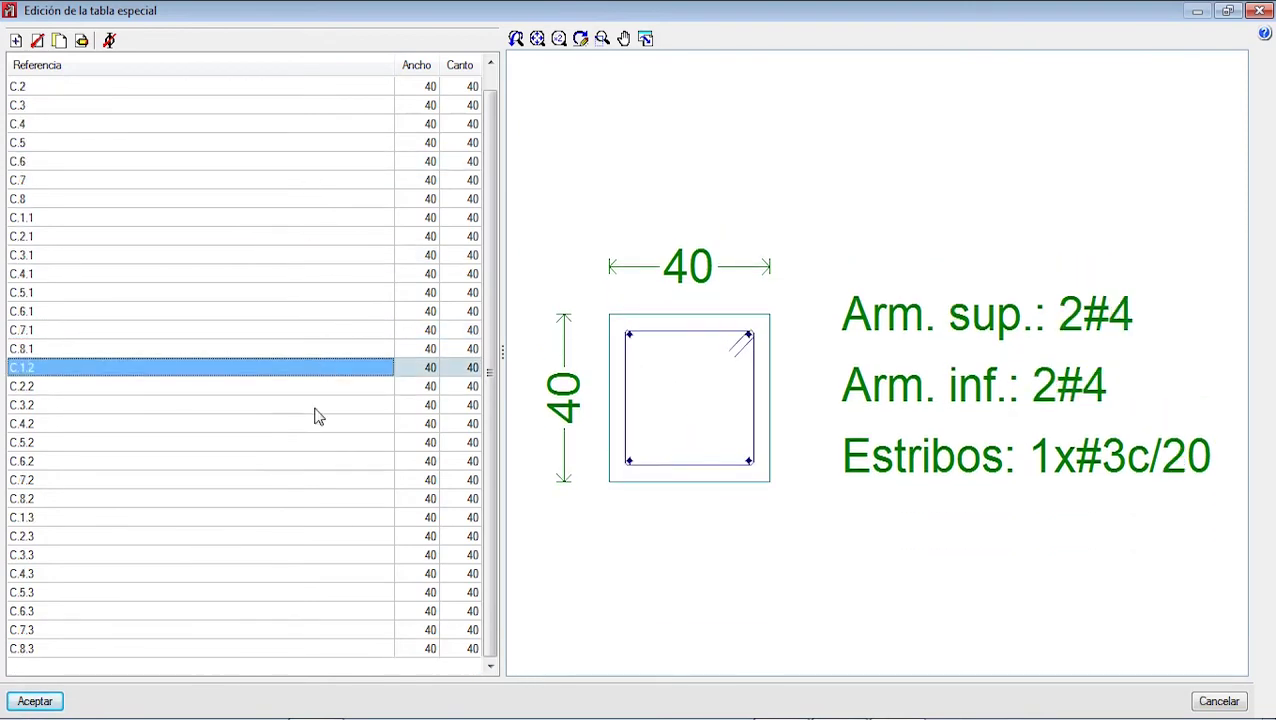
click(293, 500)
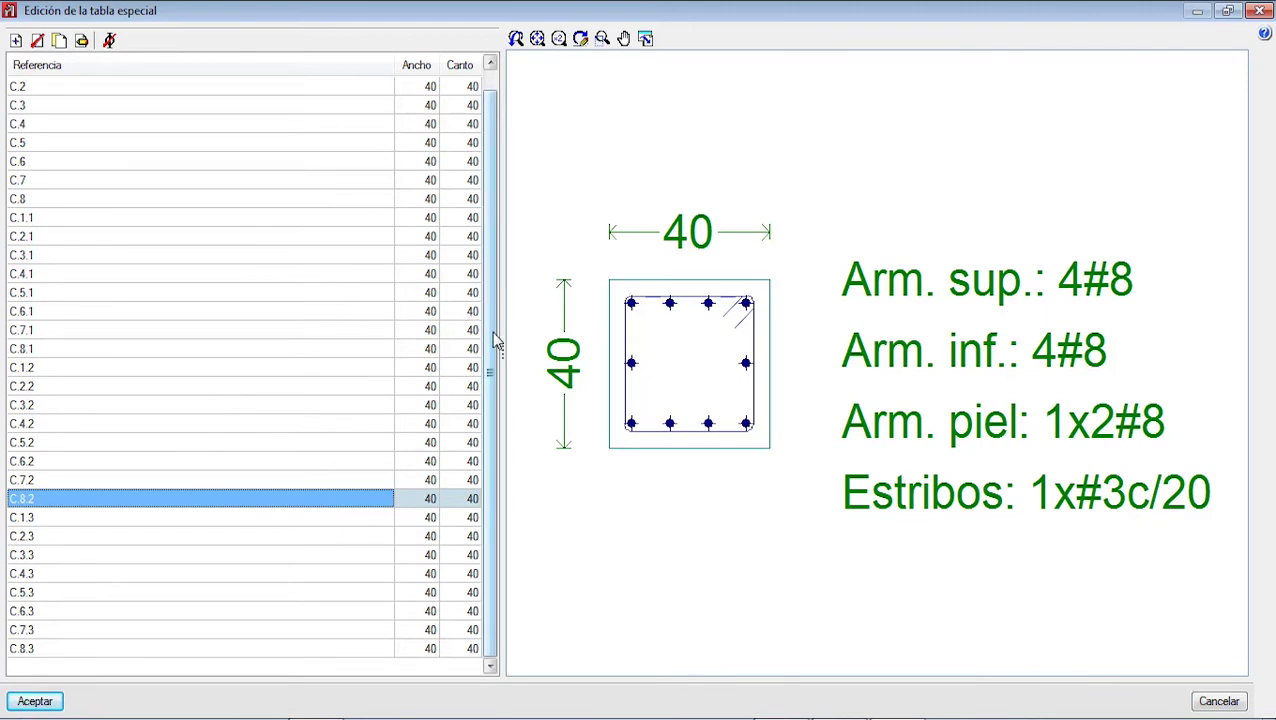
scroll(493, 441, up, 1)
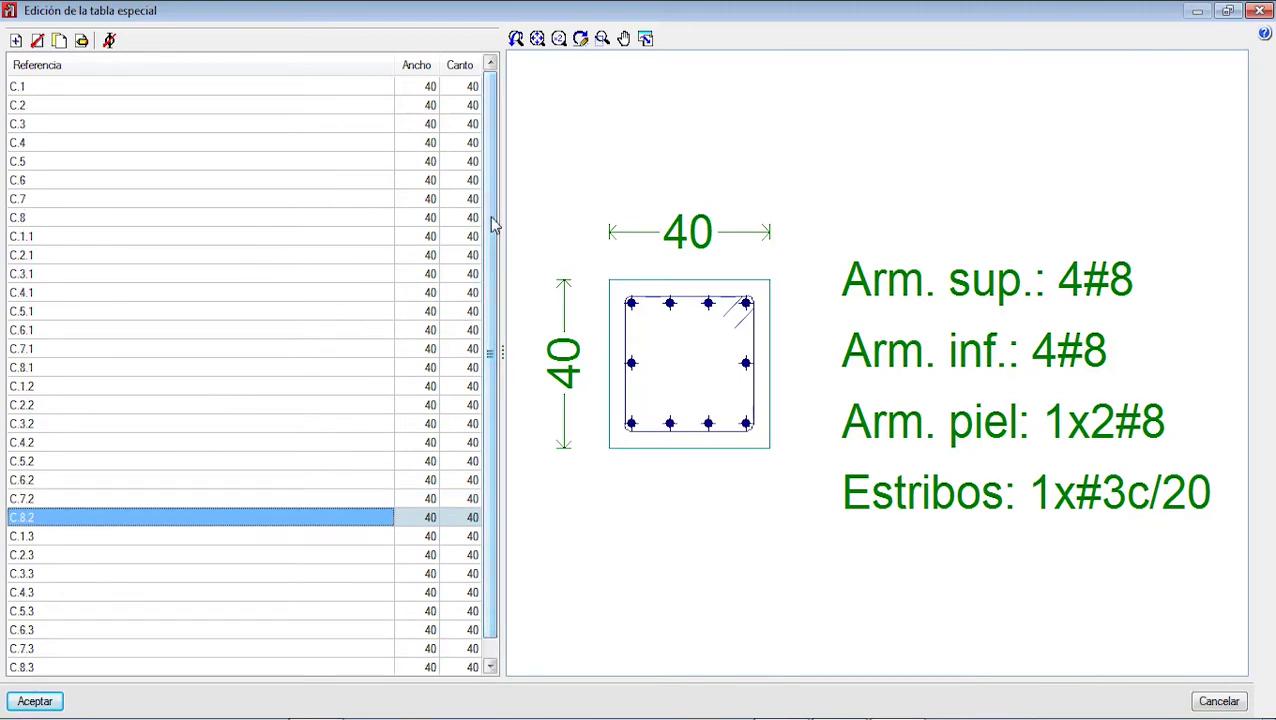
- Review the section drawings and reinforcement of the last tie beam entries, including C.2.3, C.7.3 and C.8.3
scroll(495, 340, down, 1)
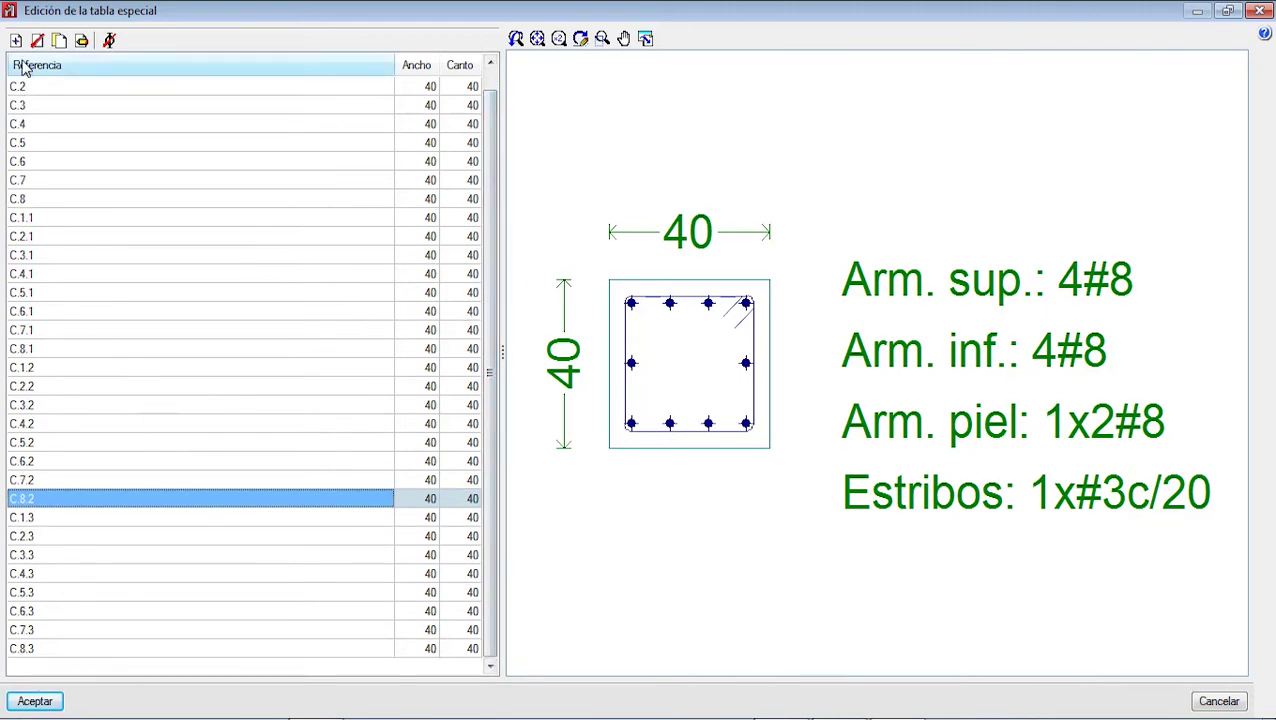
click(330, 536)
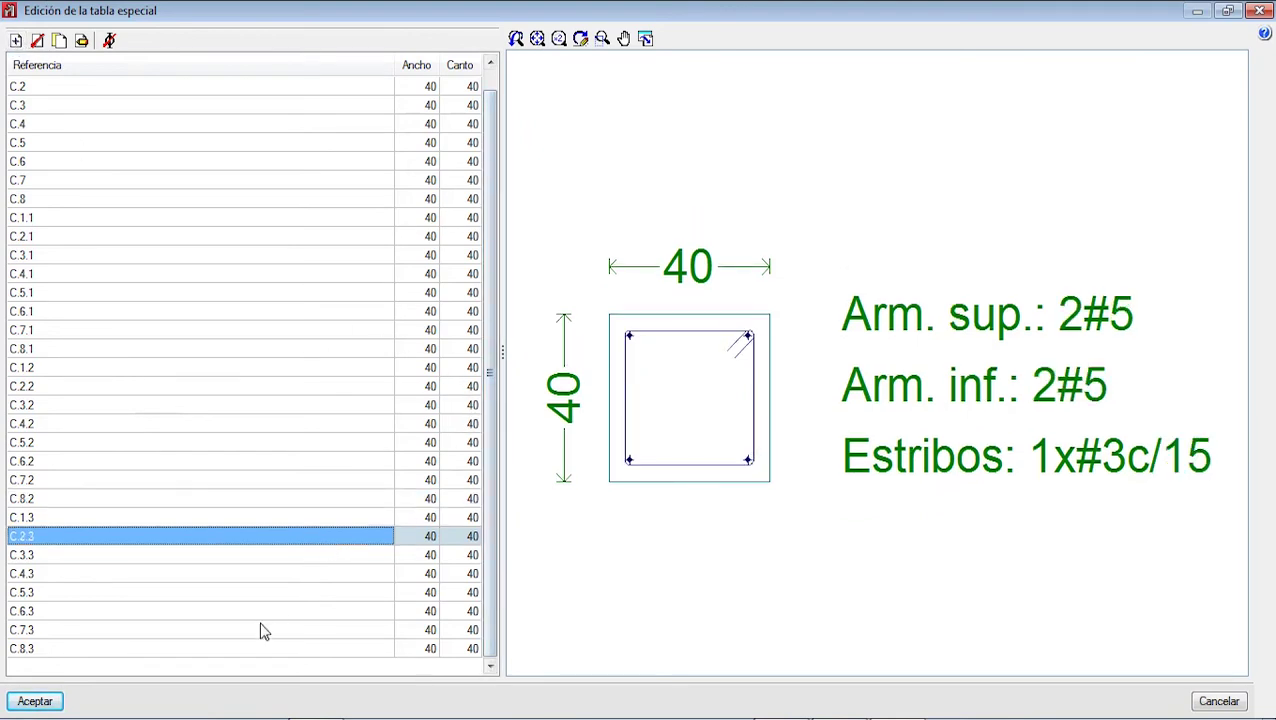
click(262, 629)
click(258, 648)
- Add a new table entry named VIGA 1 with a width (Ancho) of 30 and a depth (Canto) of 50
click(16, 41)
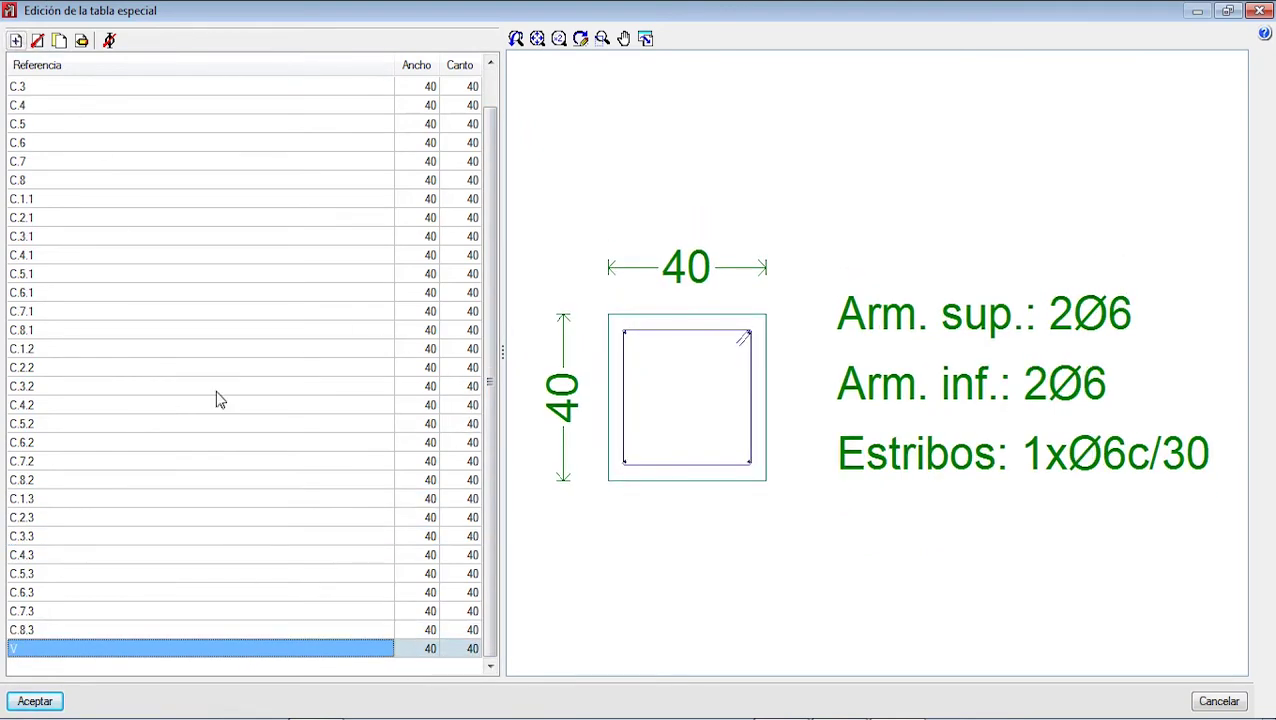
click(330, 649)
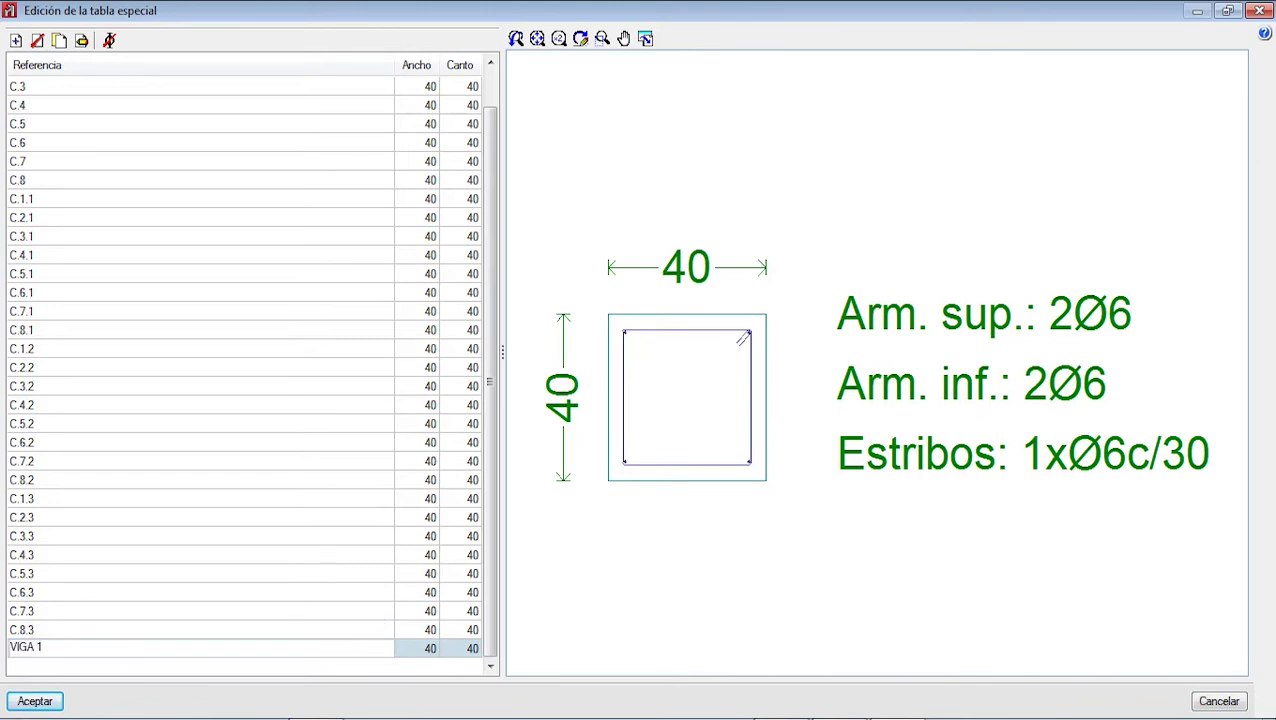
click(423, 649)
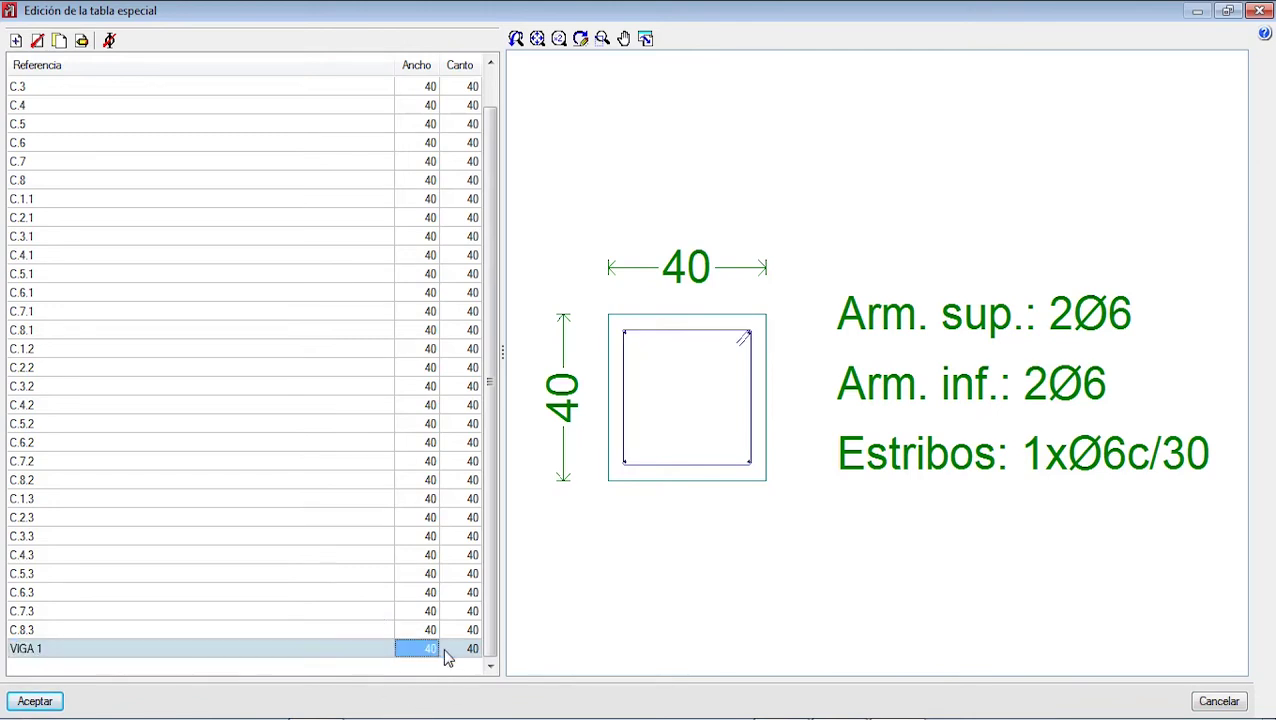
text(30)
click(470, 649)
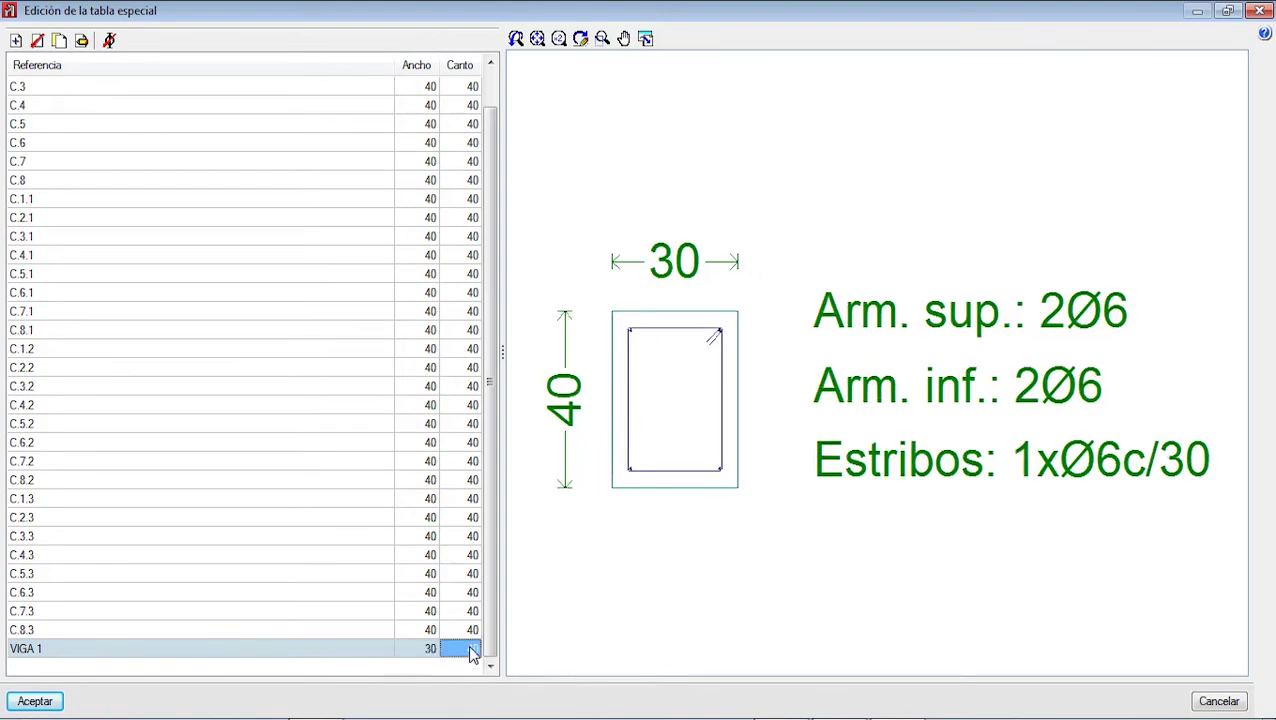
click(470, 650)
text(50)
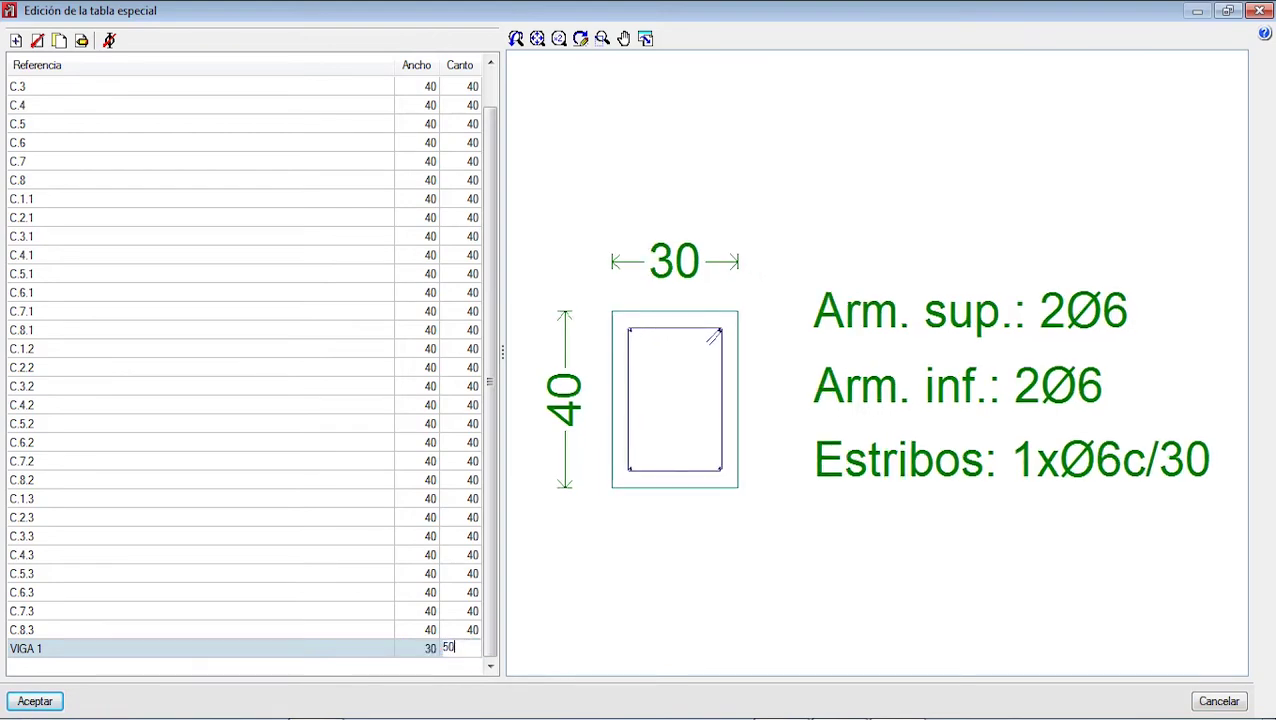
click(479, 630)
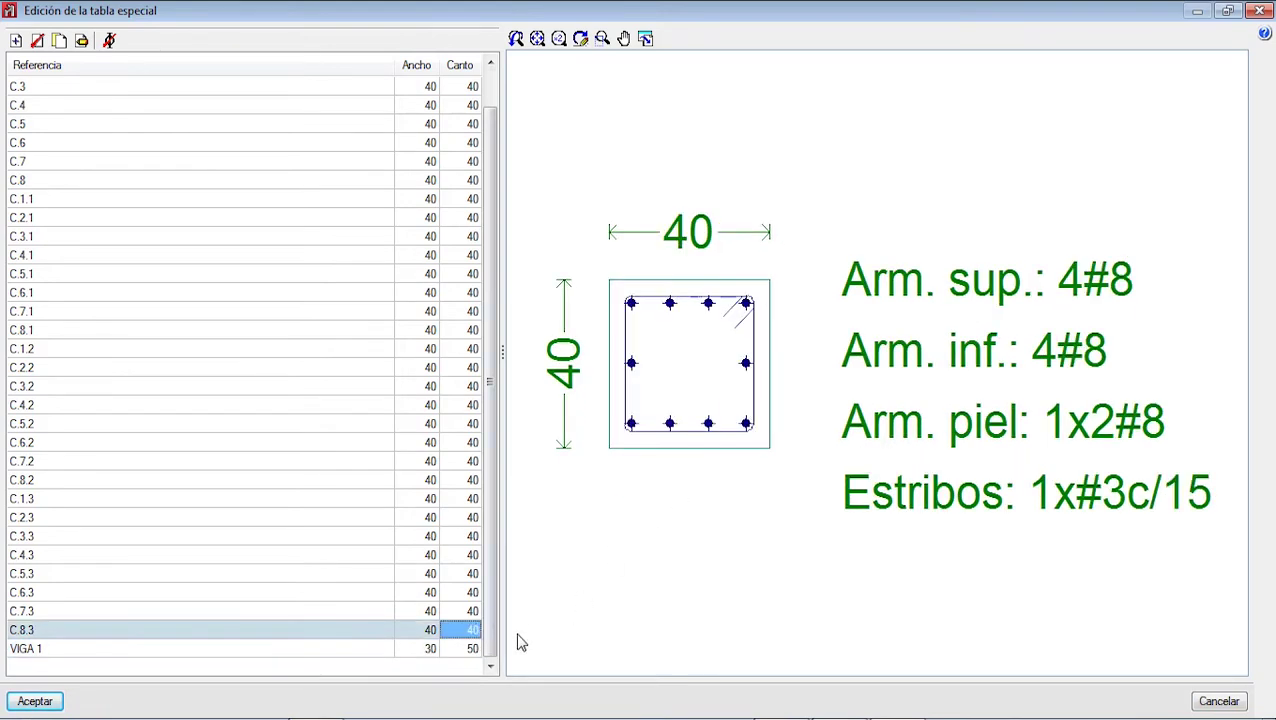
click(471, 649)
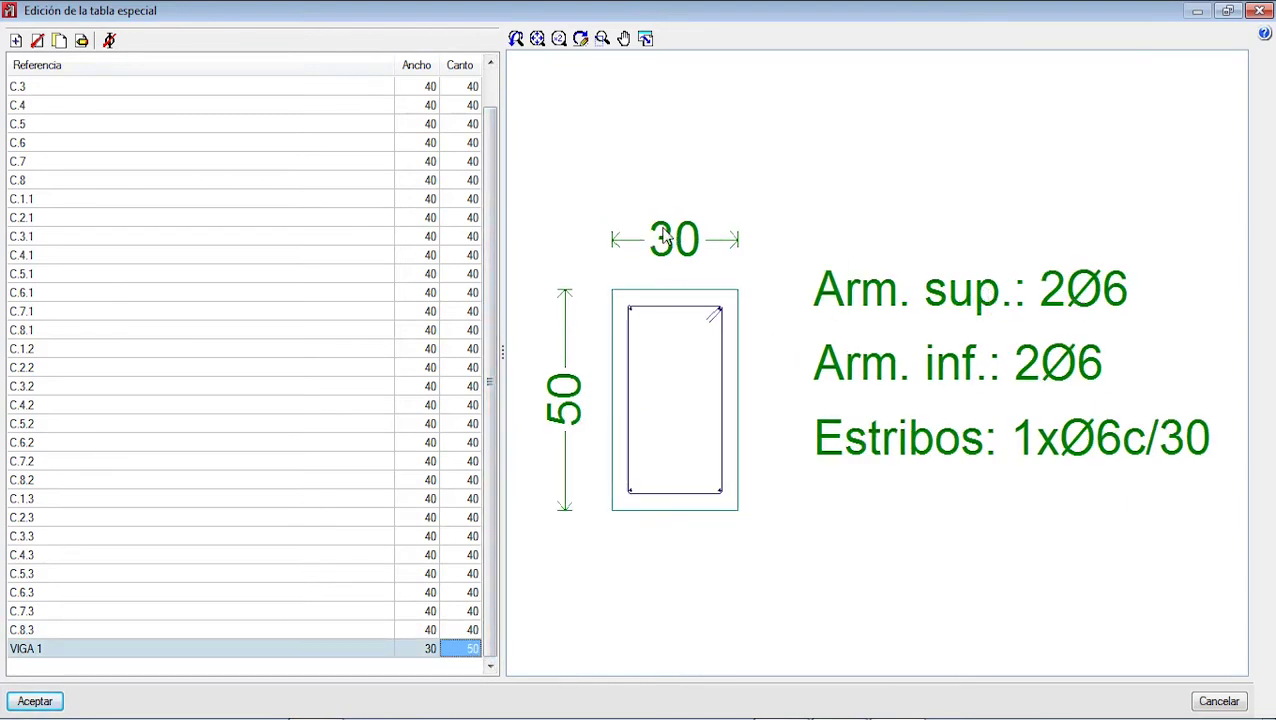
- Set the top reinforcement (Armadura superior) of VIGA 1 to 4 #5 bars
click(84, 42)
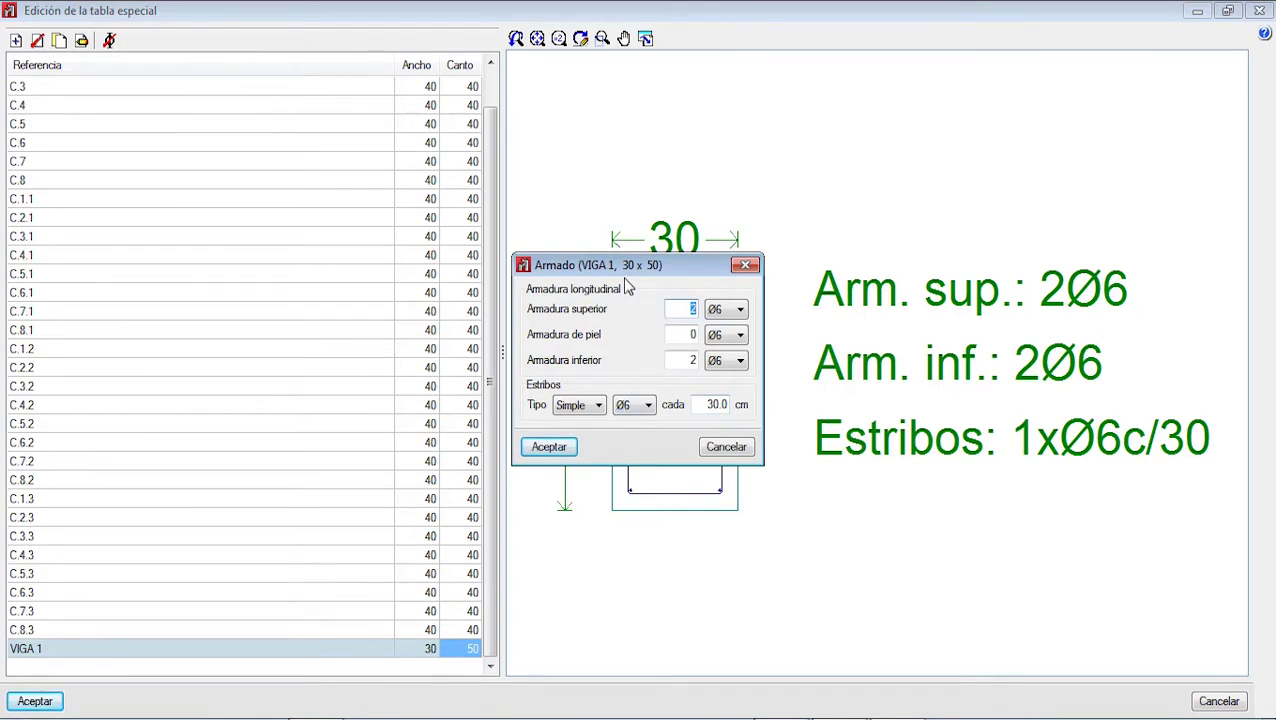
click(726, 311)
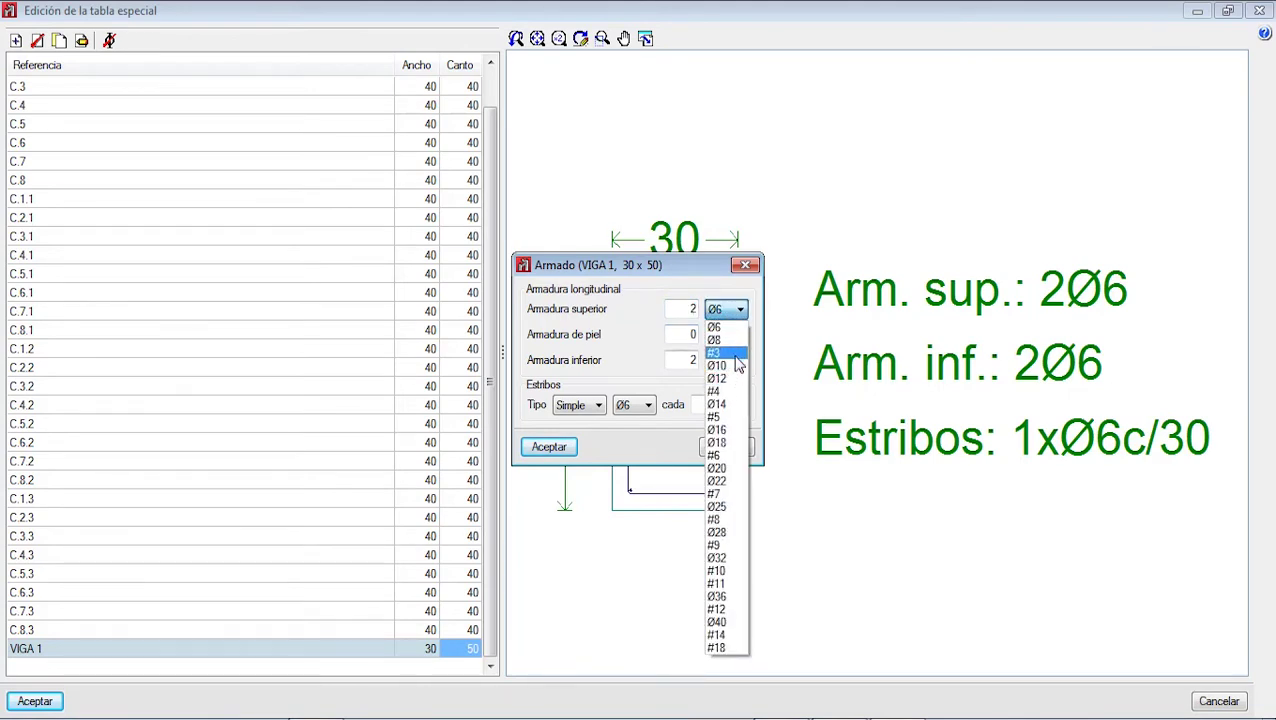
click(736, 392)
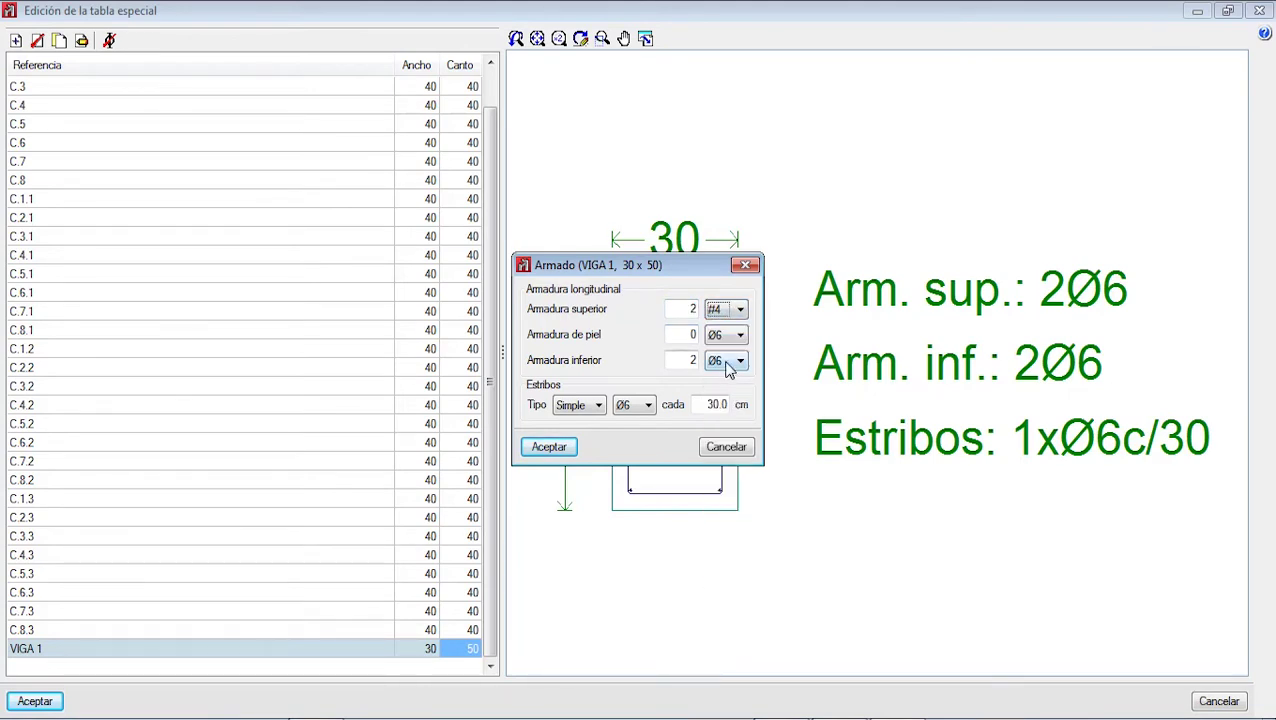
click(731, 313)
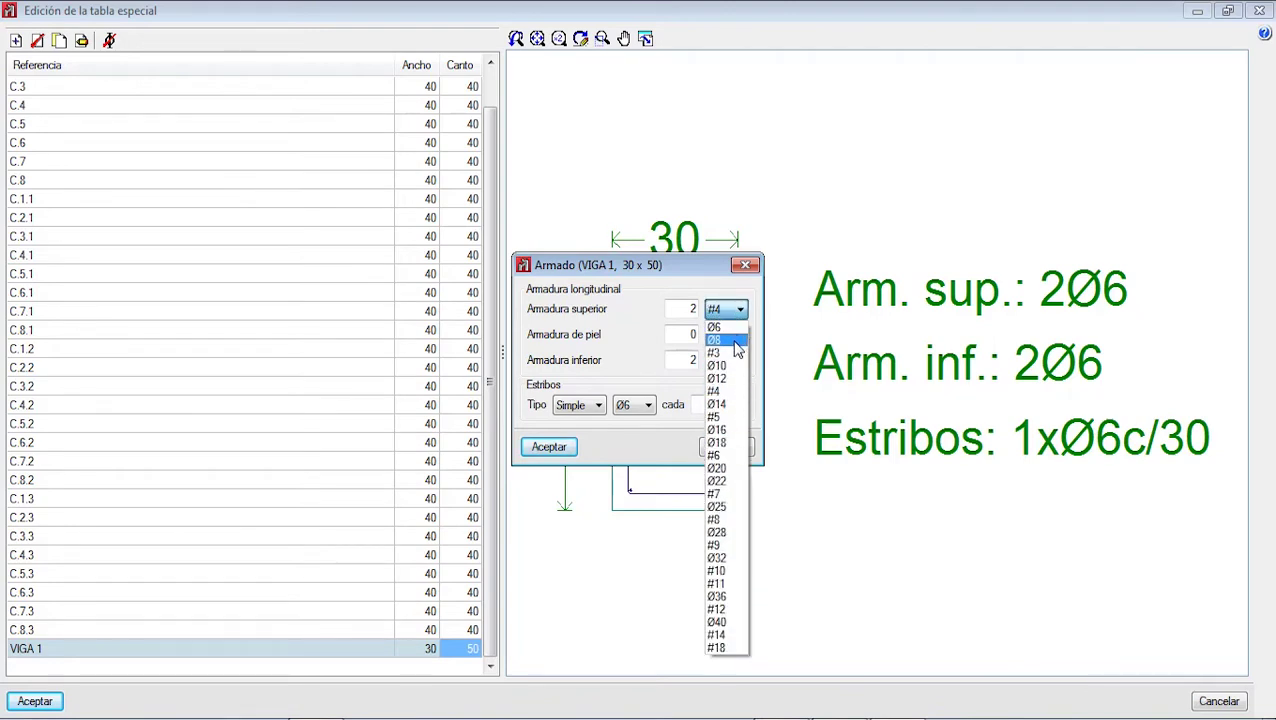
click(731, 427)
double_click(692, 309)
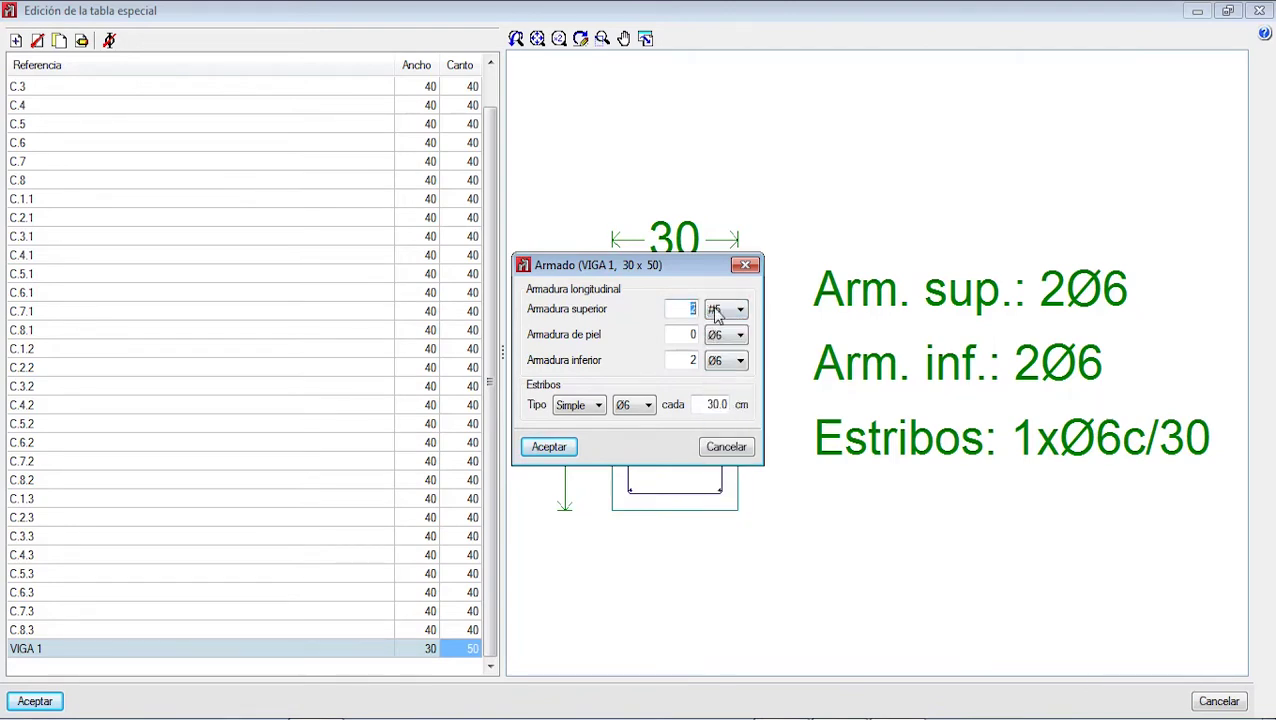
text(4)
- Set the skin reinforcement (Armadura de piel) of VIGA 1 to 2 #3 and the bottom reinforcement (Armadura inferior) to 3 #5
click(712, 340)
click(713, 337)
text(2)
click(727, 335)
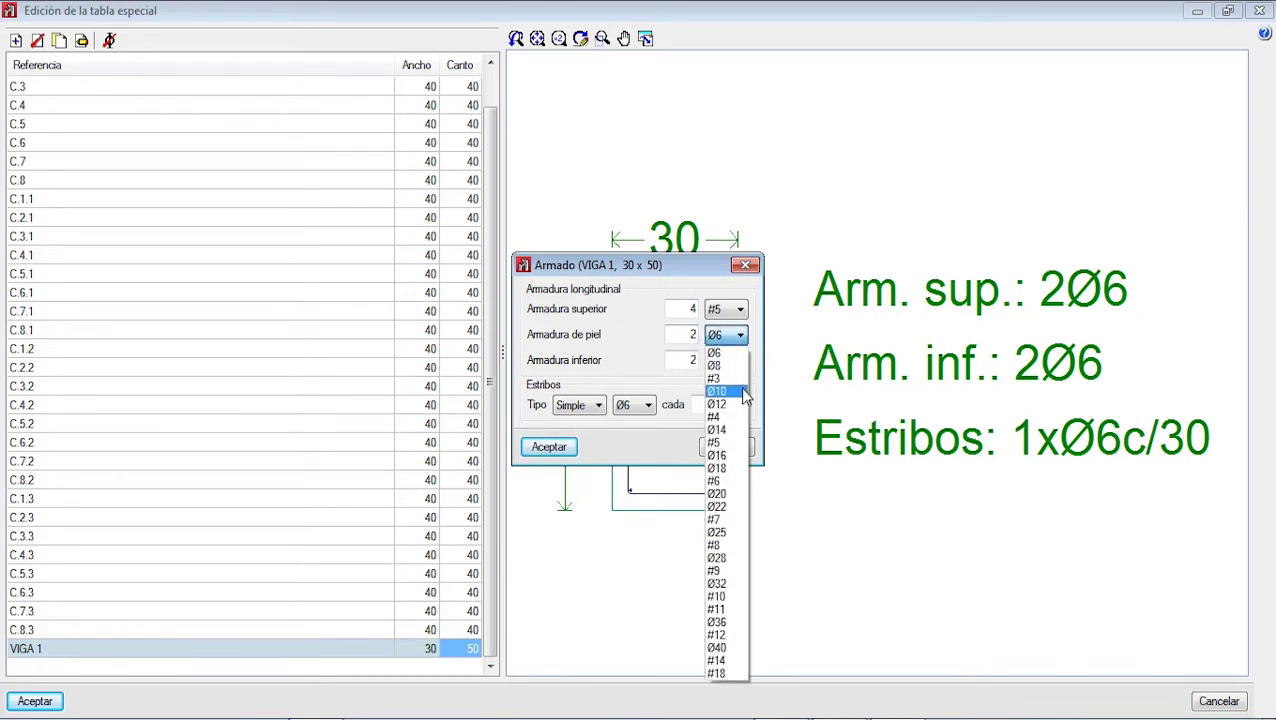
click(742, 388)
click(710, 364)
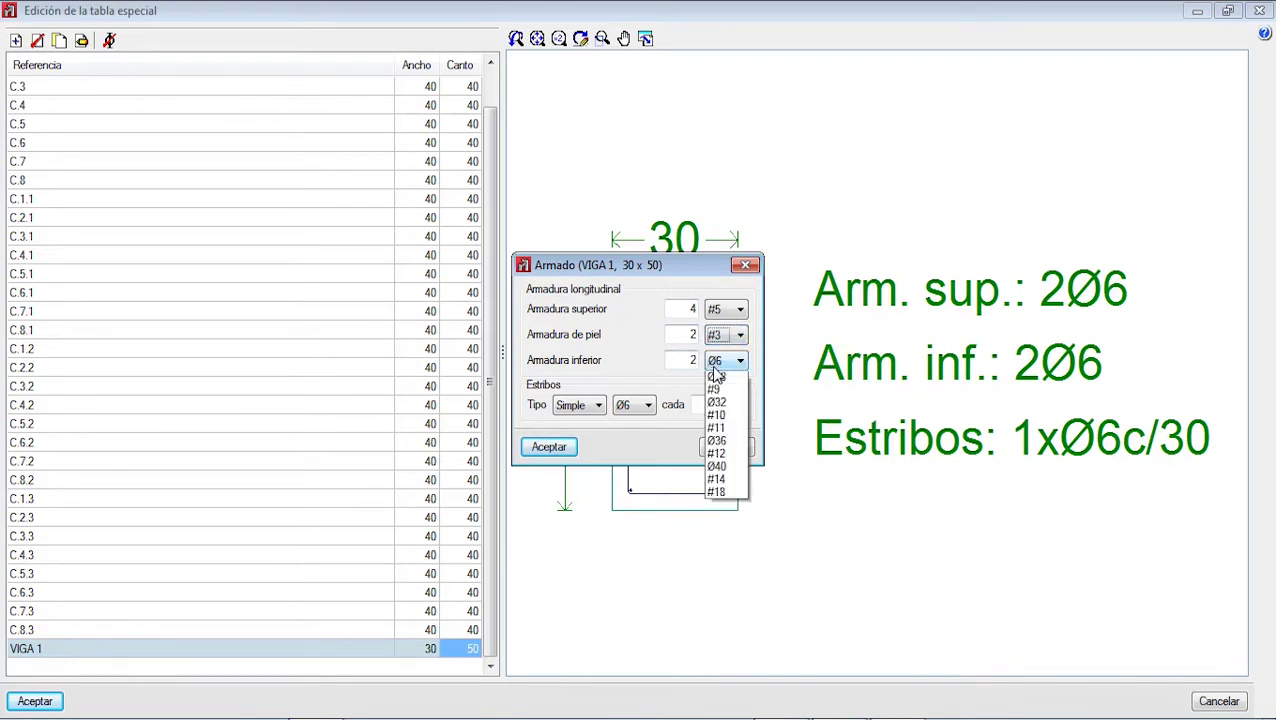
click(712, 387)
click(697, 359)
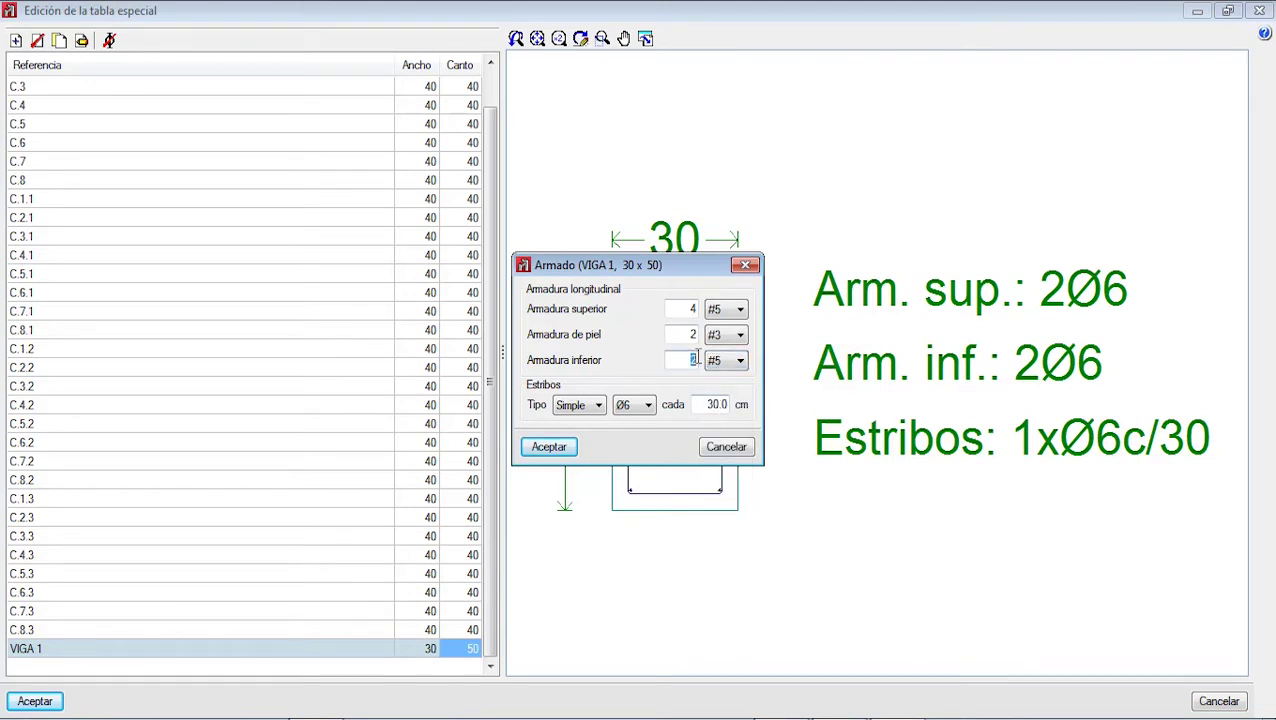
text(3)
- Give VIGA 1 simple #3 stirrups (Estribos) spaced every 20 cm and accept the reinforcement
click(598, 406)
click(582, 415)
click(622, 409)
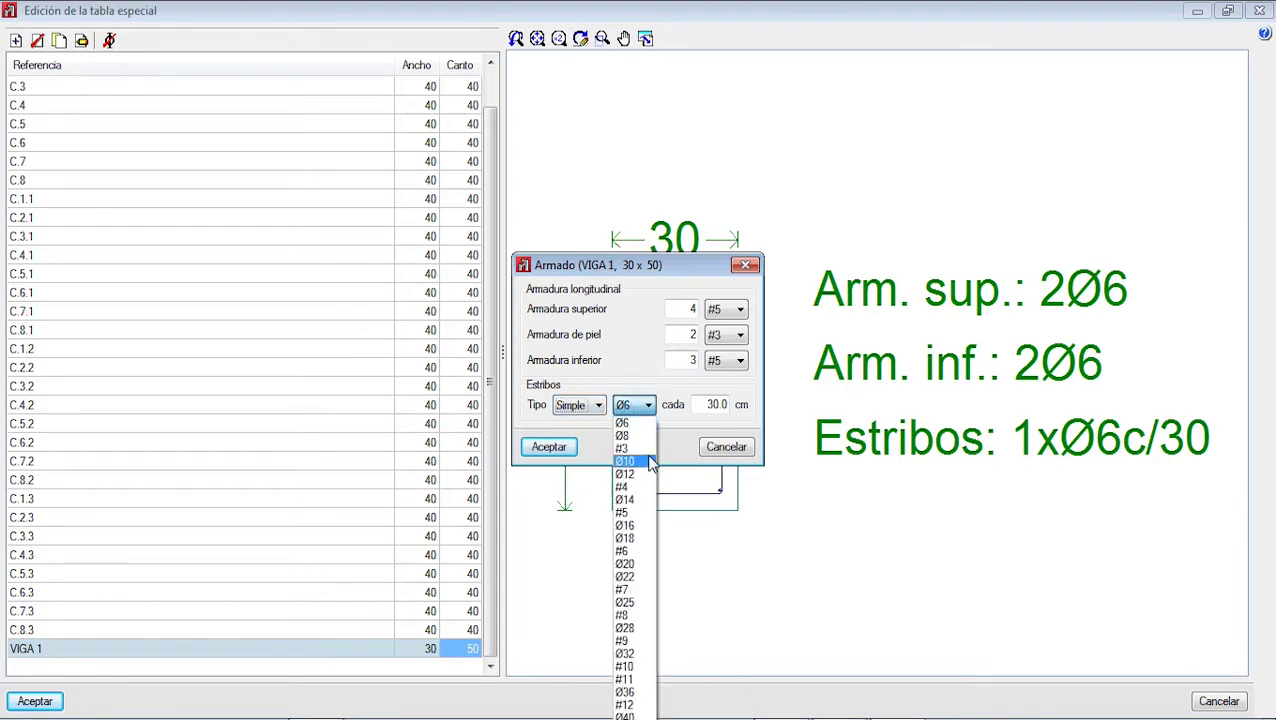
click(628, 447)
drag(706, 404, 742, 403)
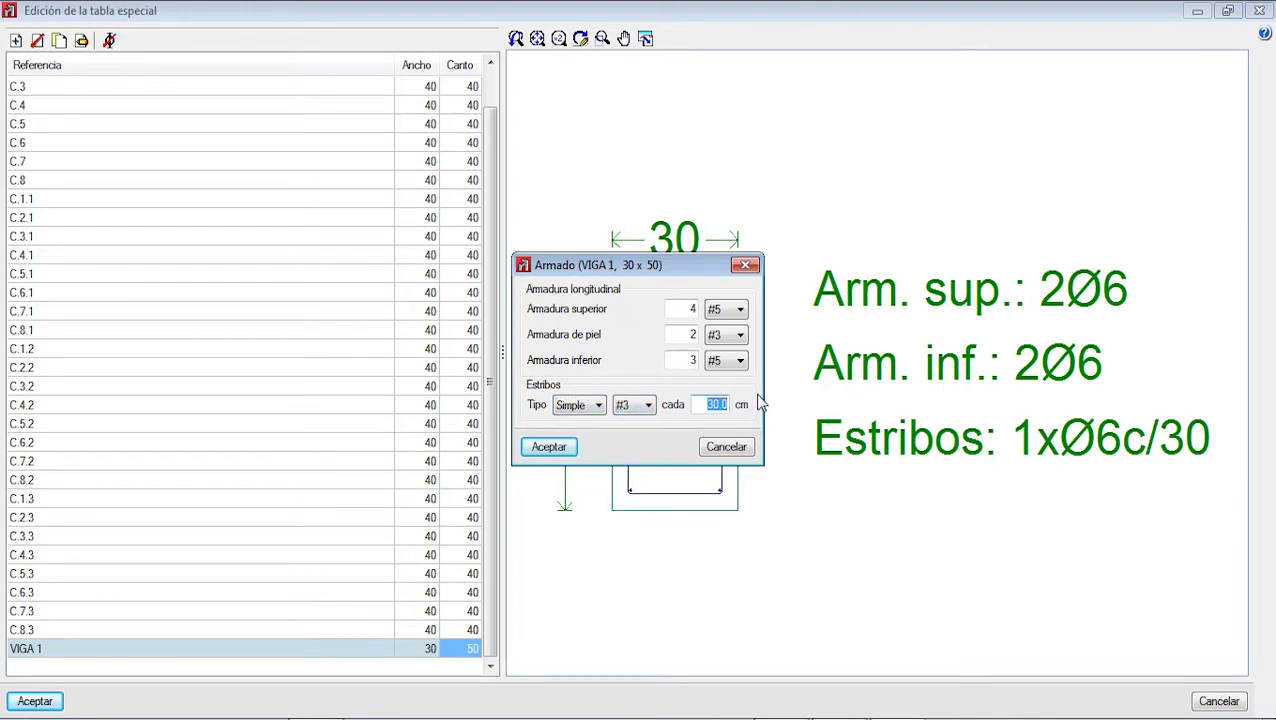
text(20)
click(548, 446)
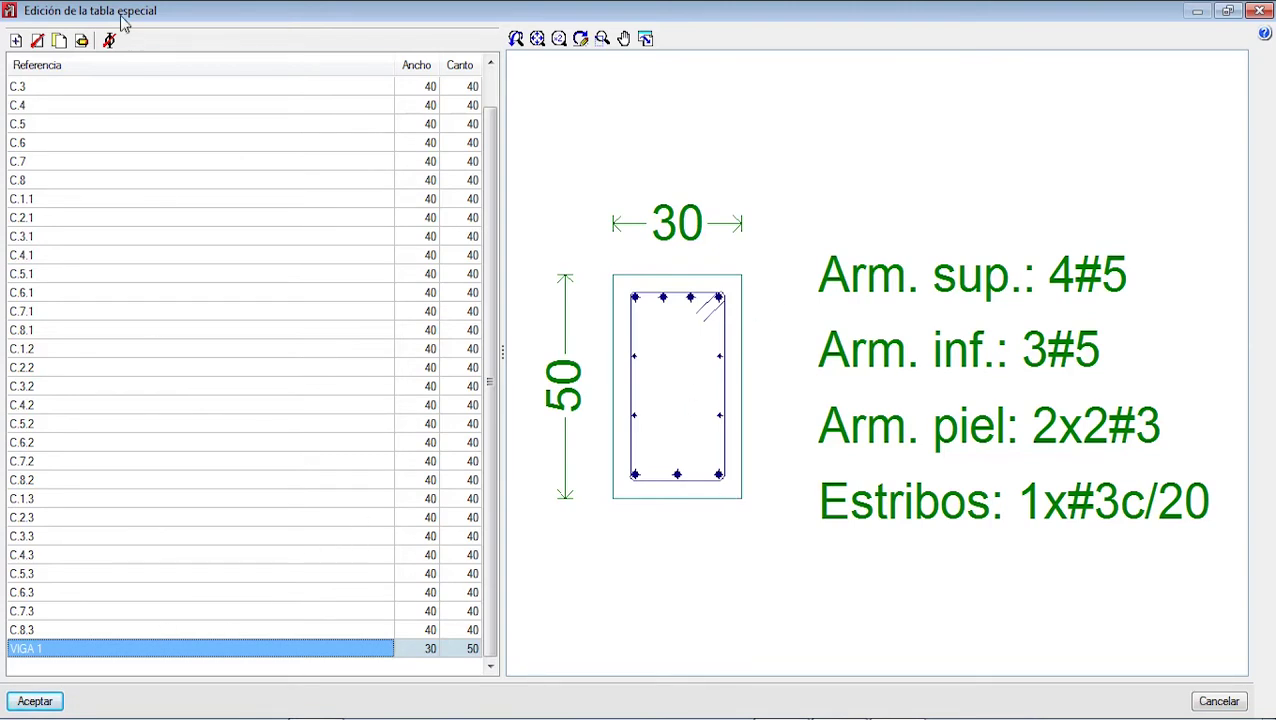
- Delete the VIGA 1 entry from the special table
click(38, 41)
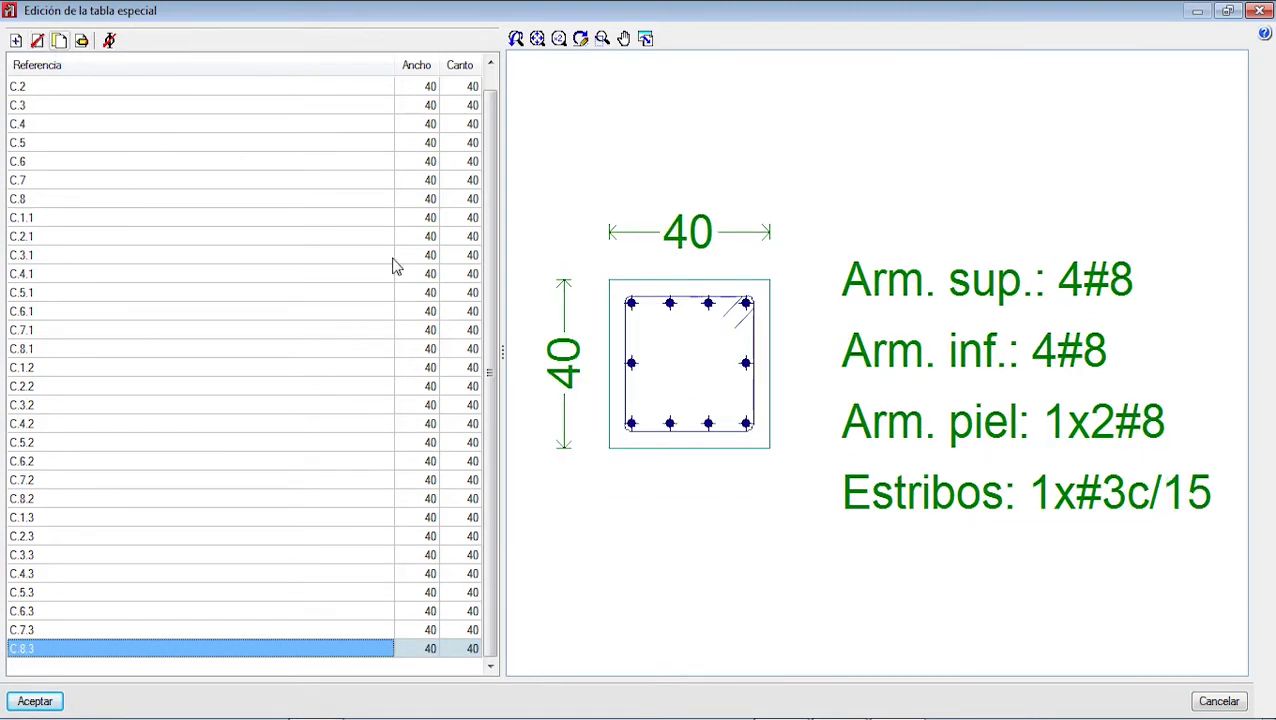
- Accept the tie beams' special table and export it to the library as VIGA DE ATADO CYPE 3D
click(35, 701)
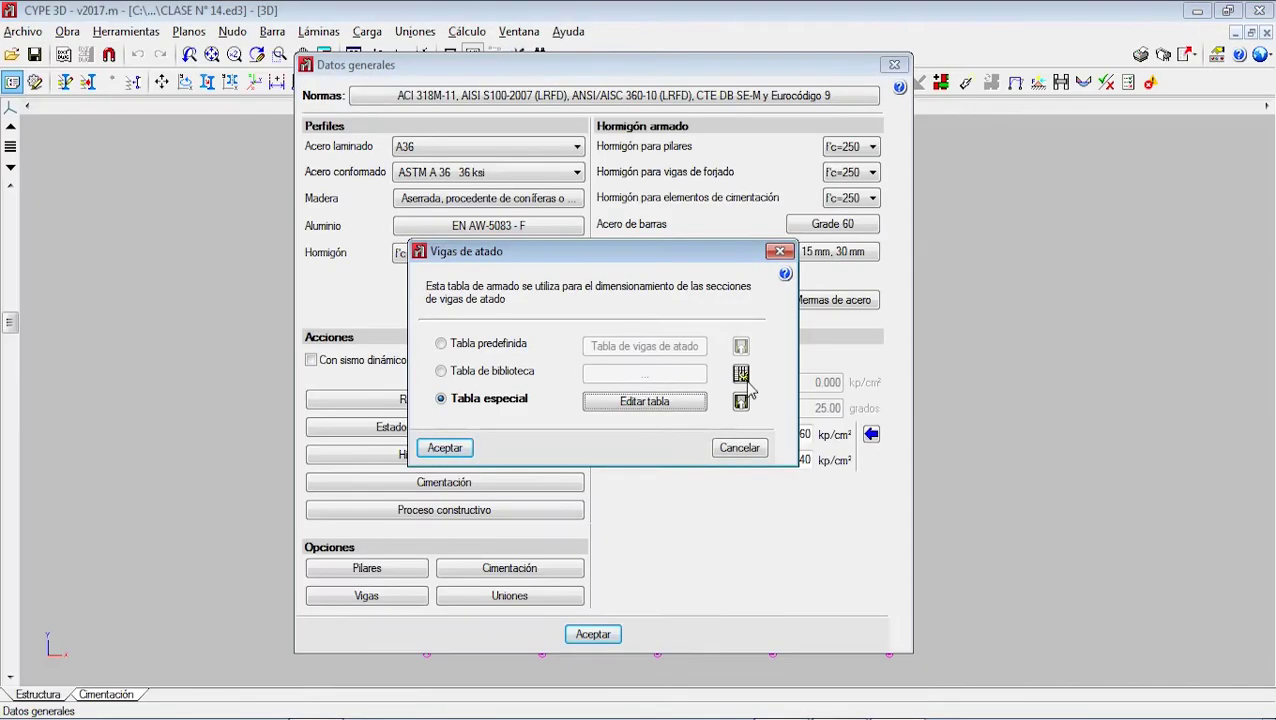
click(740, 401)
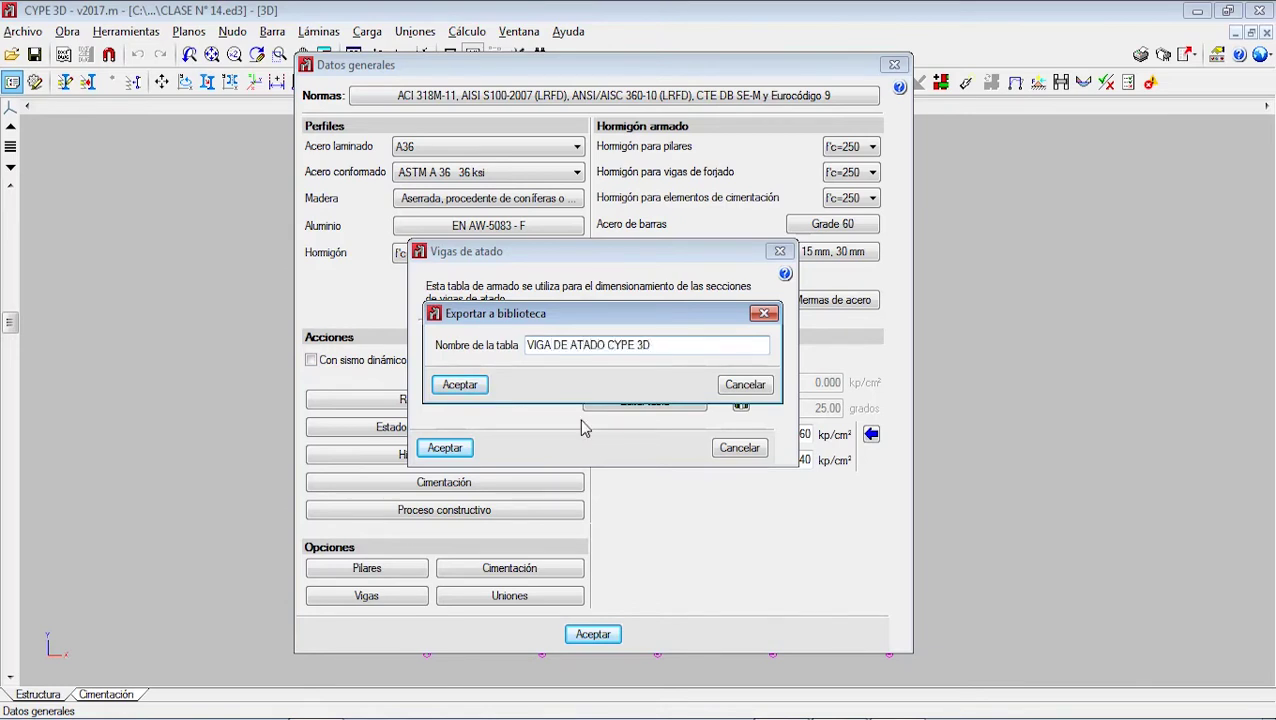
click(461, 385)
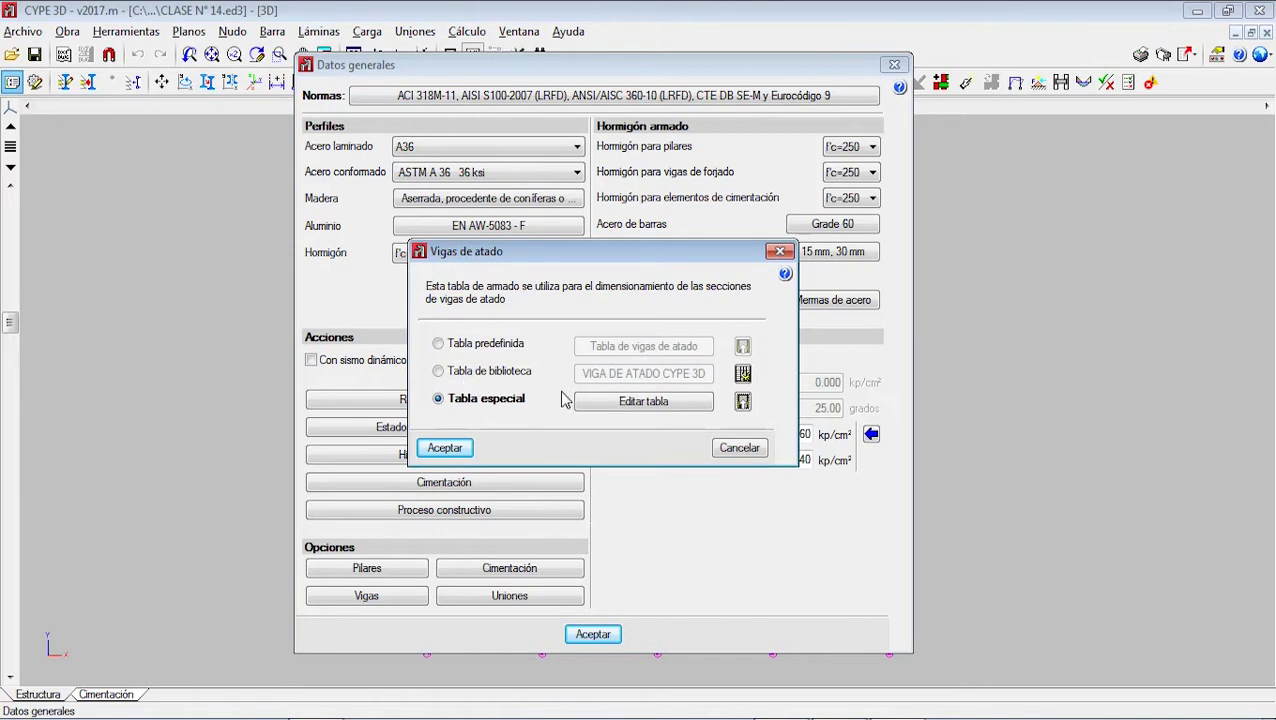
- Assign the library table VIGA DE ATADO CYPE 3D to the Vigas de atado and save it as the default table
click(495, 373)
click(605, 373)
click(549, 348)
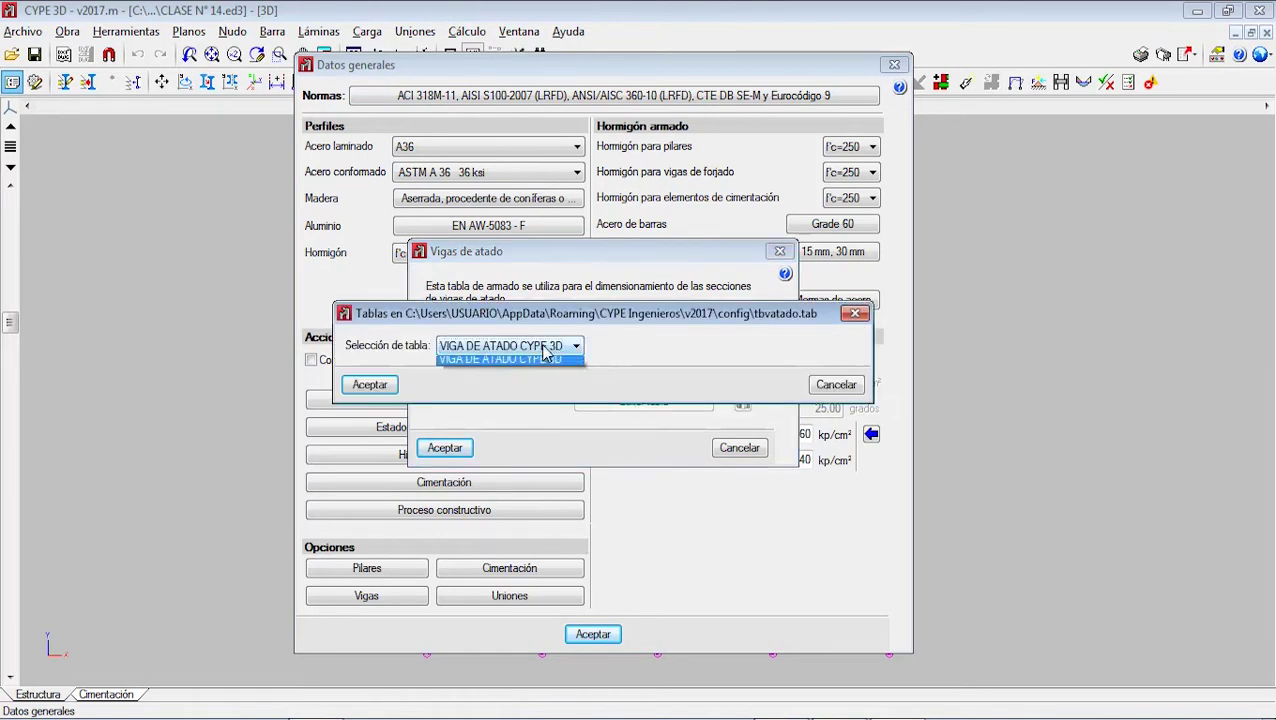
click(546, 360)
click(370, 384)
click(443, 447)
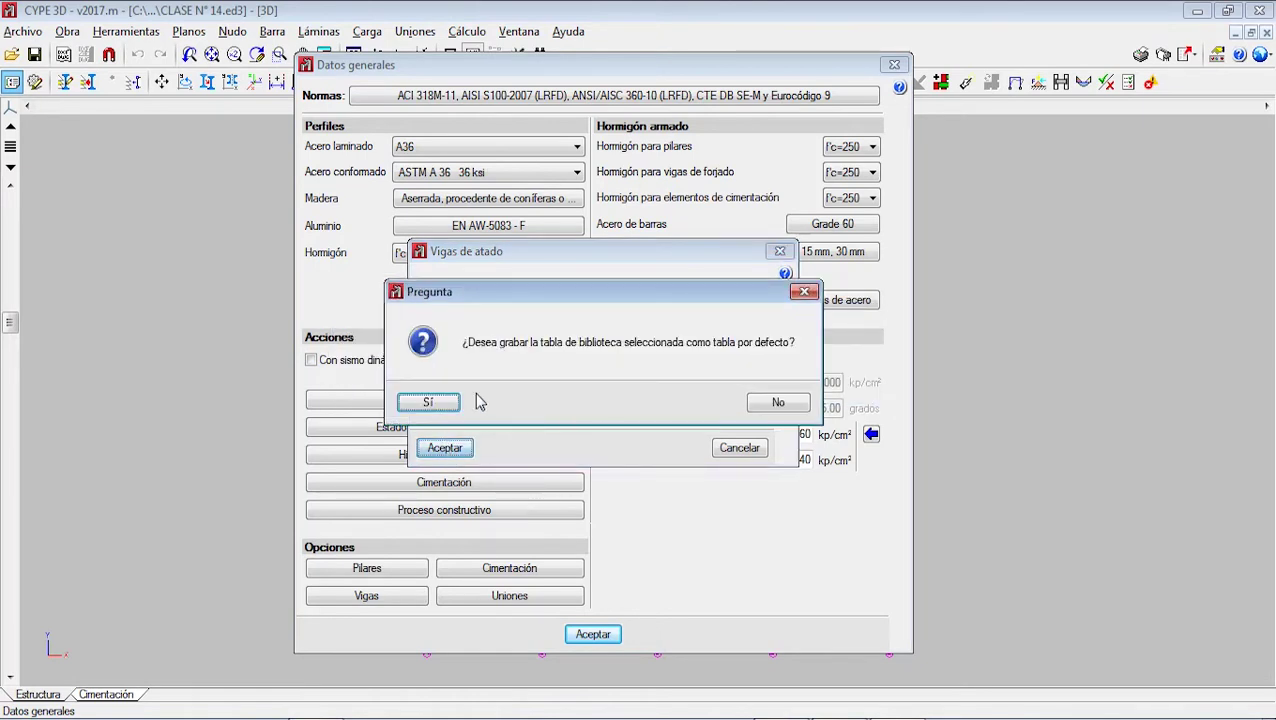
click(428, 403)
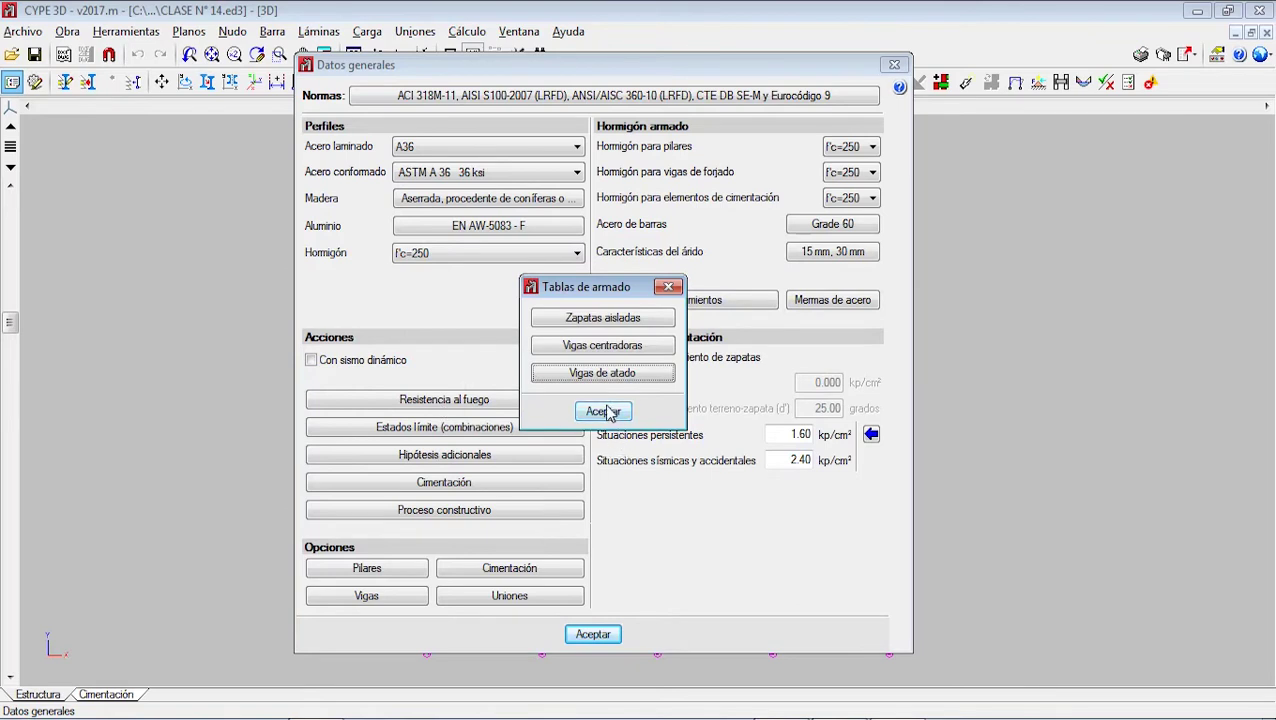
click(603, 412)
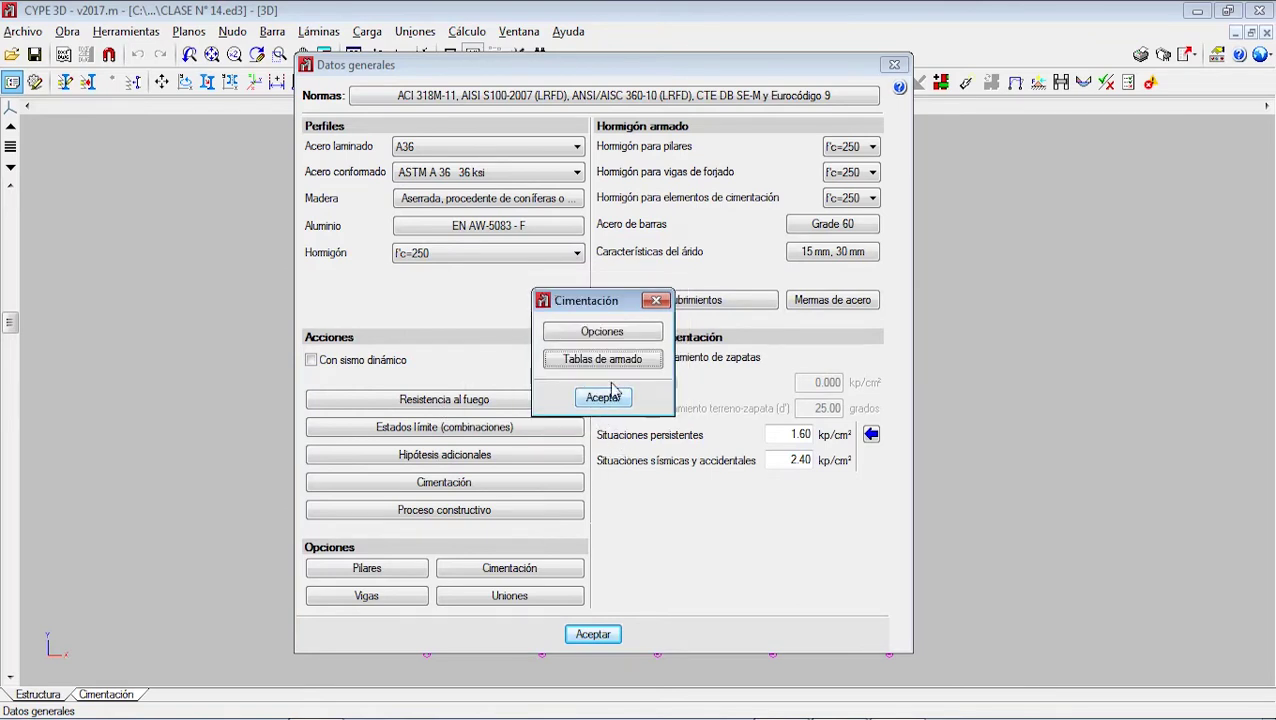
- Review the categories offered in the foundation's Opciones and Tablas de armado without changing them, and close the foundation settings
click(597, 335)
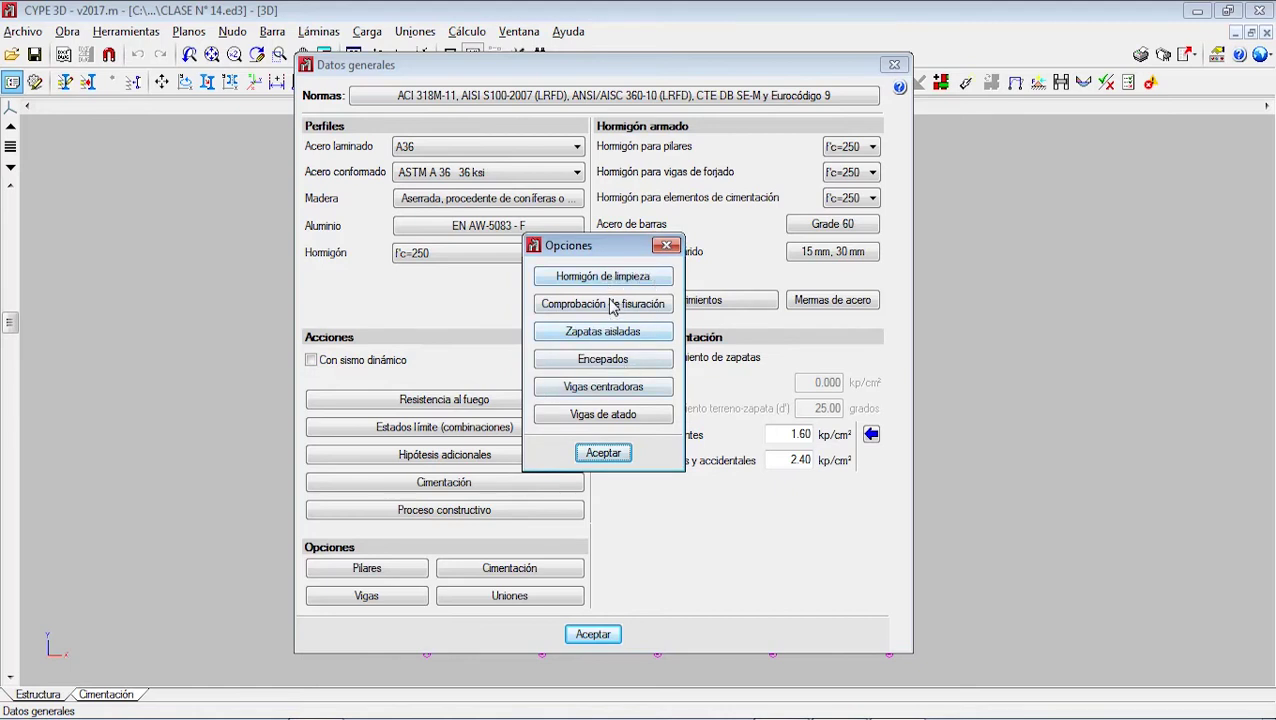
click(666, 245)
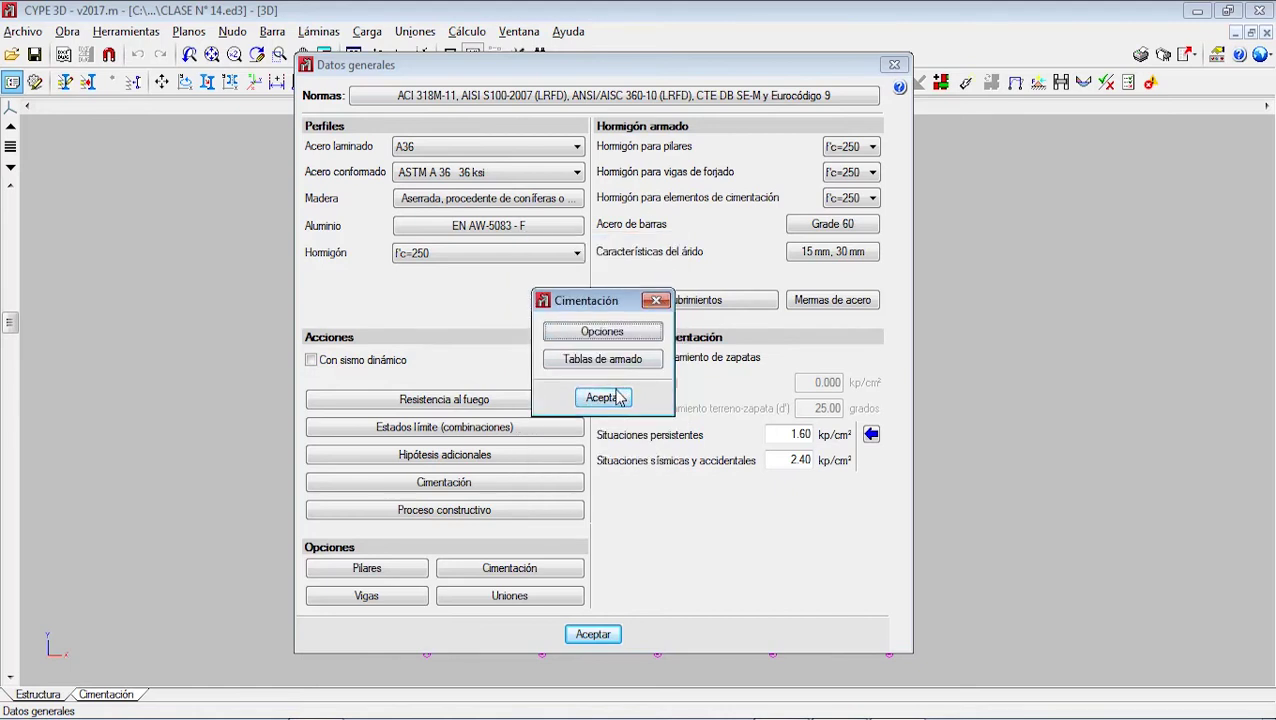
click(615, 362)
click(664, 287)
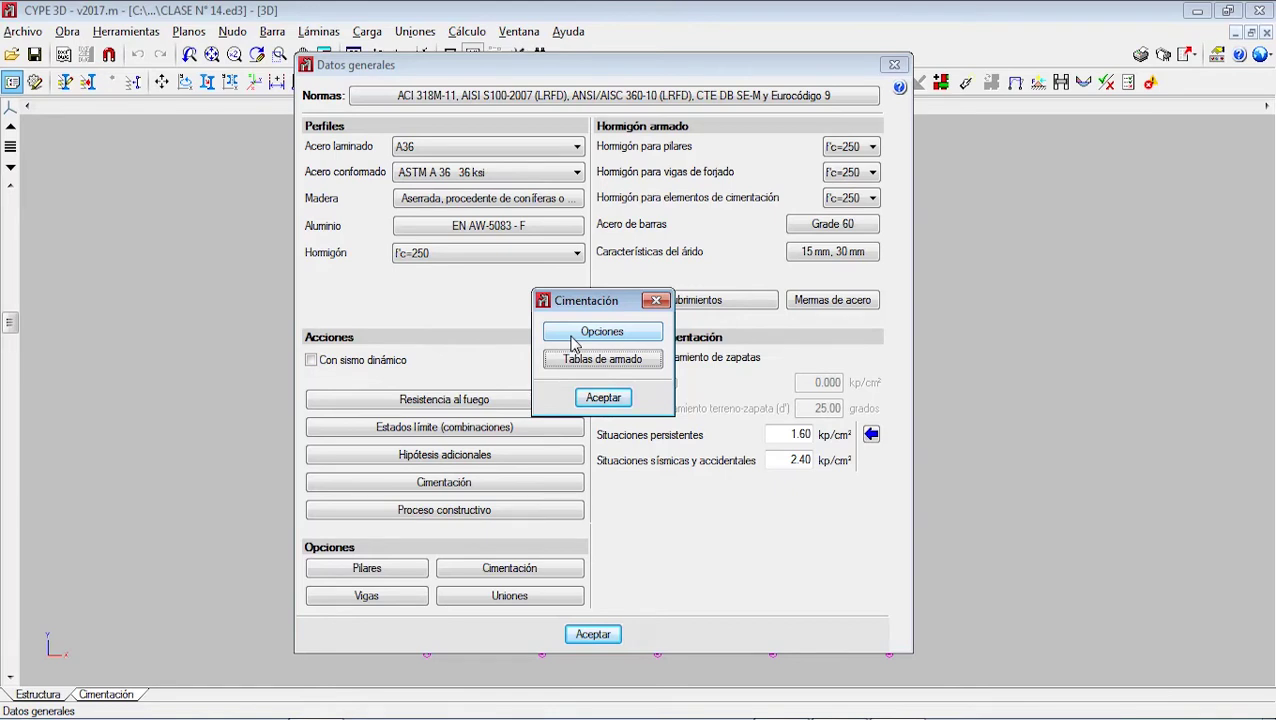
click(603, 397)
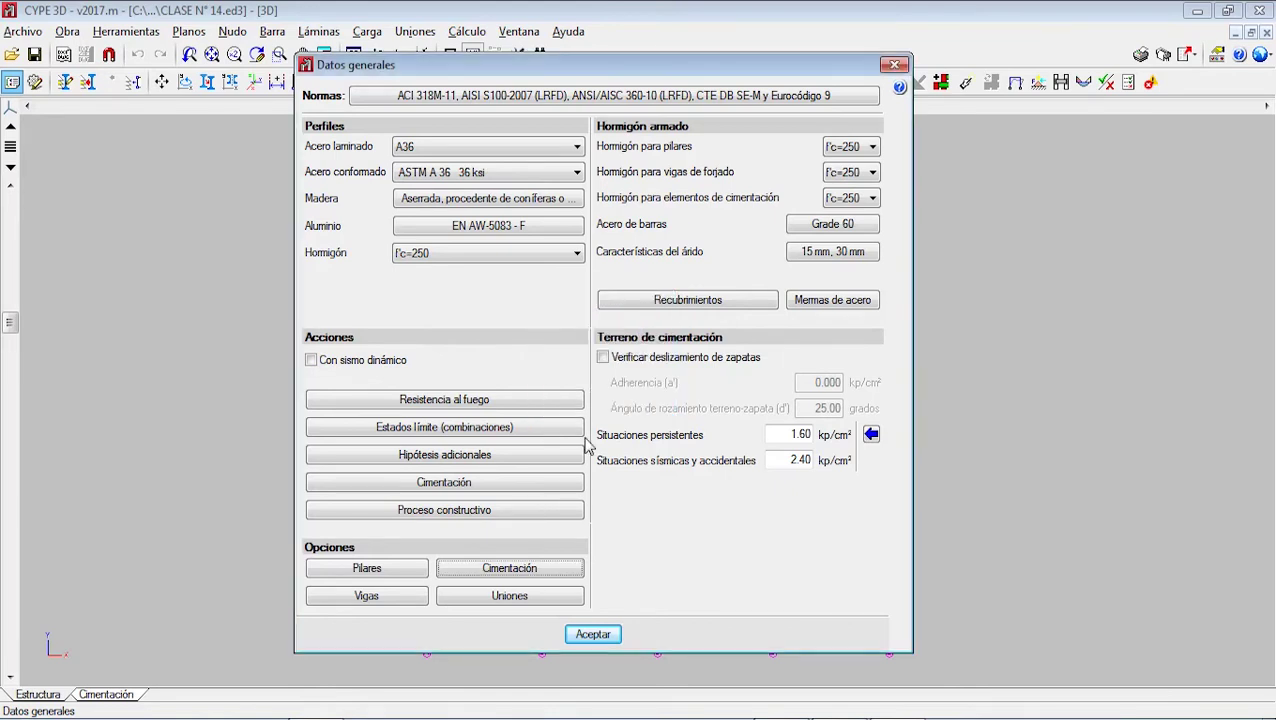
- Review the foundation concrete covers for footings and for centring and tie beams, and close the Recubrimientos windows without changes
click(572, 482)
click(698, 306)
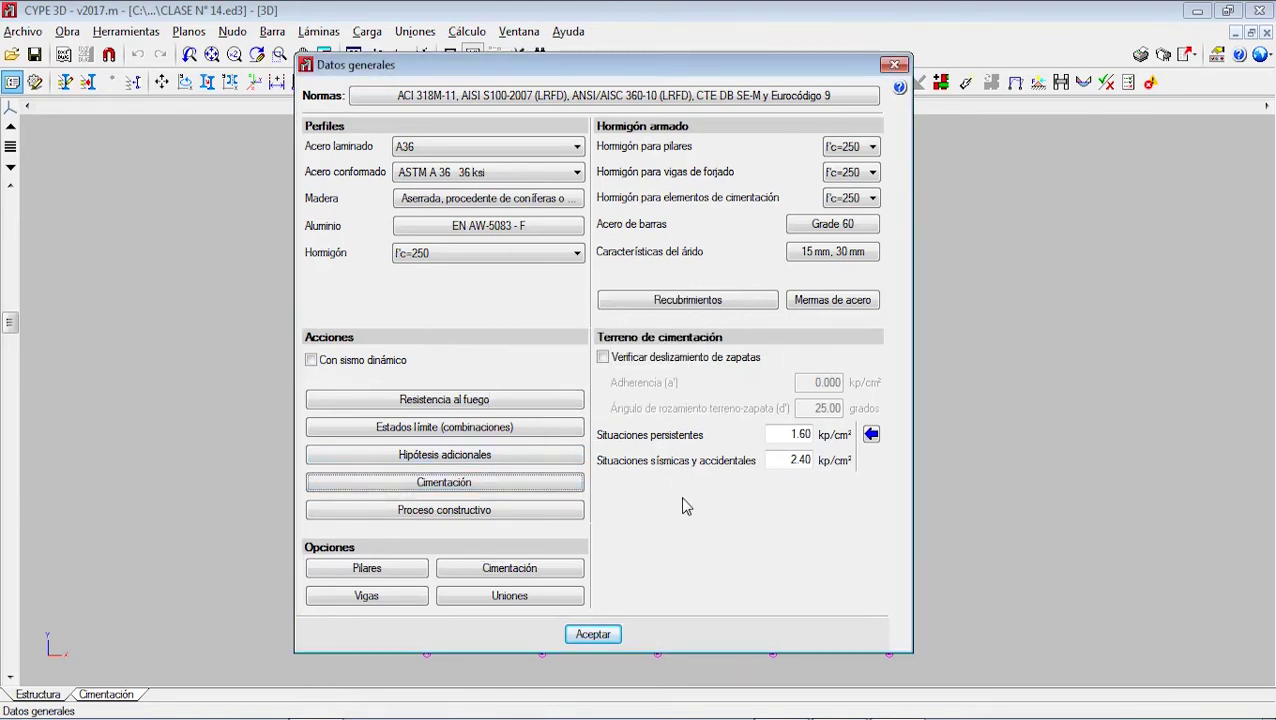
click(700, 306)
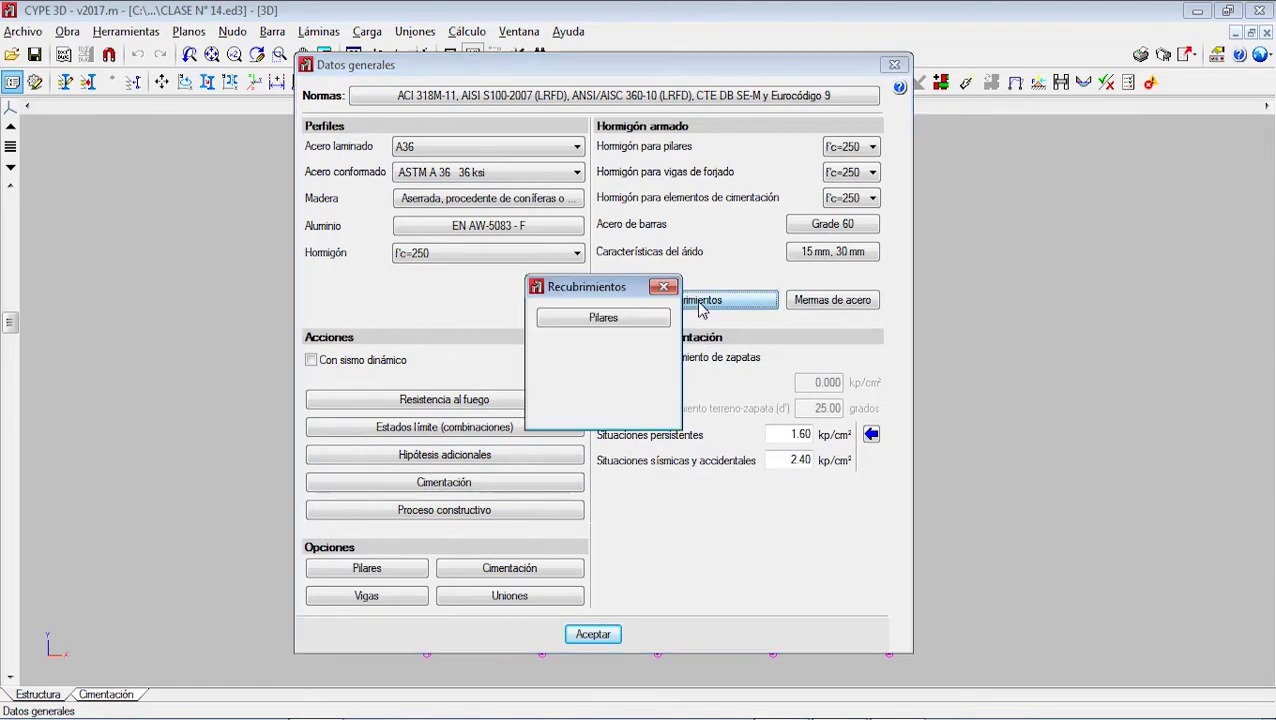
drag(616, 306, 710, 360)
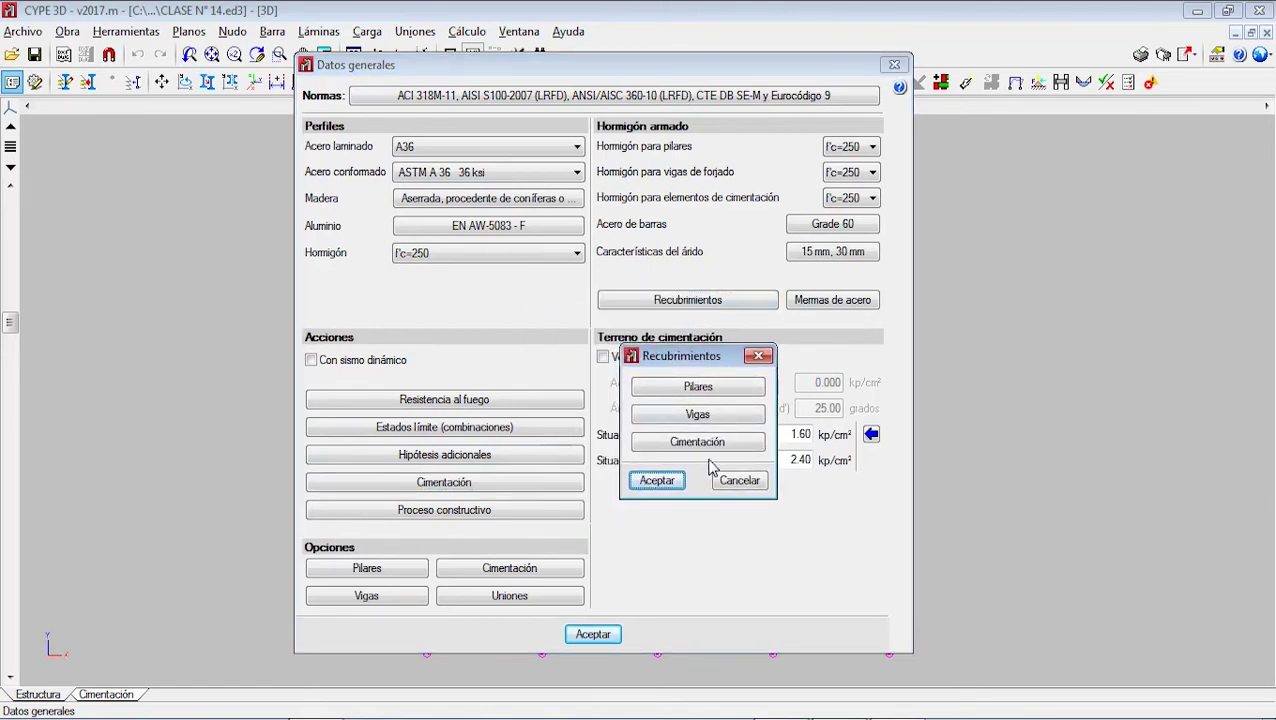
click(712, 449)
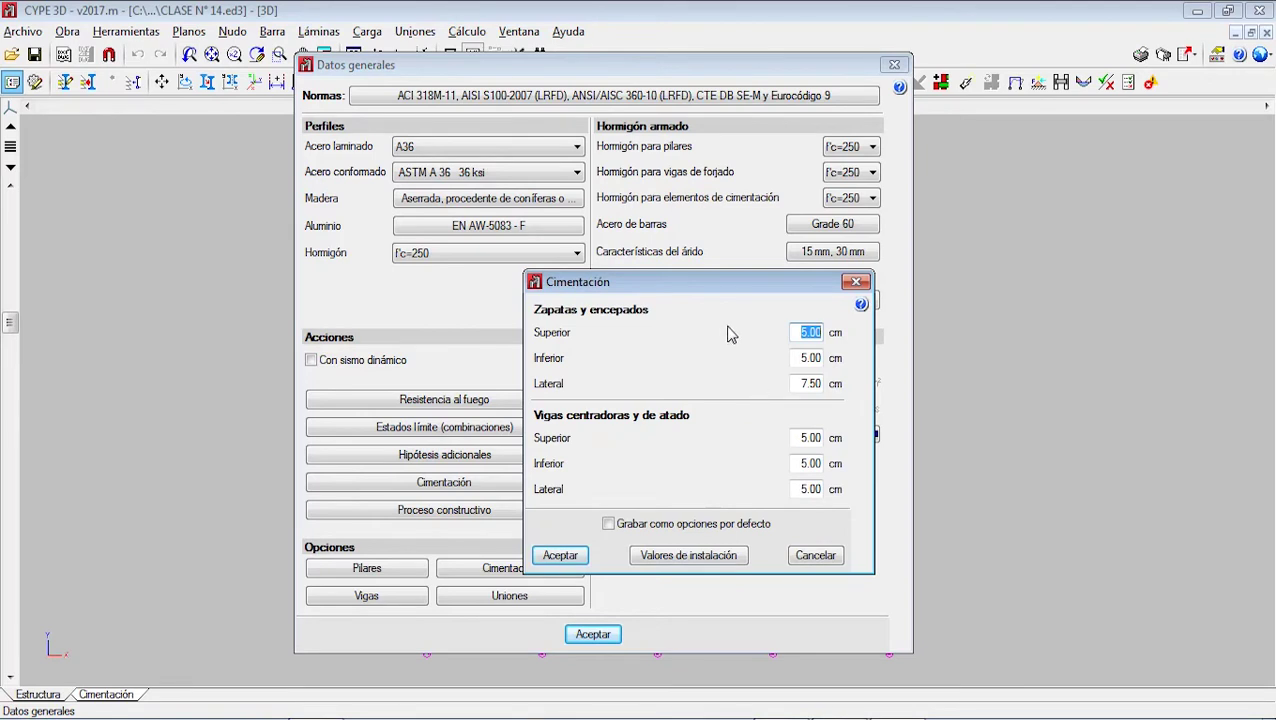
click(857, 283)
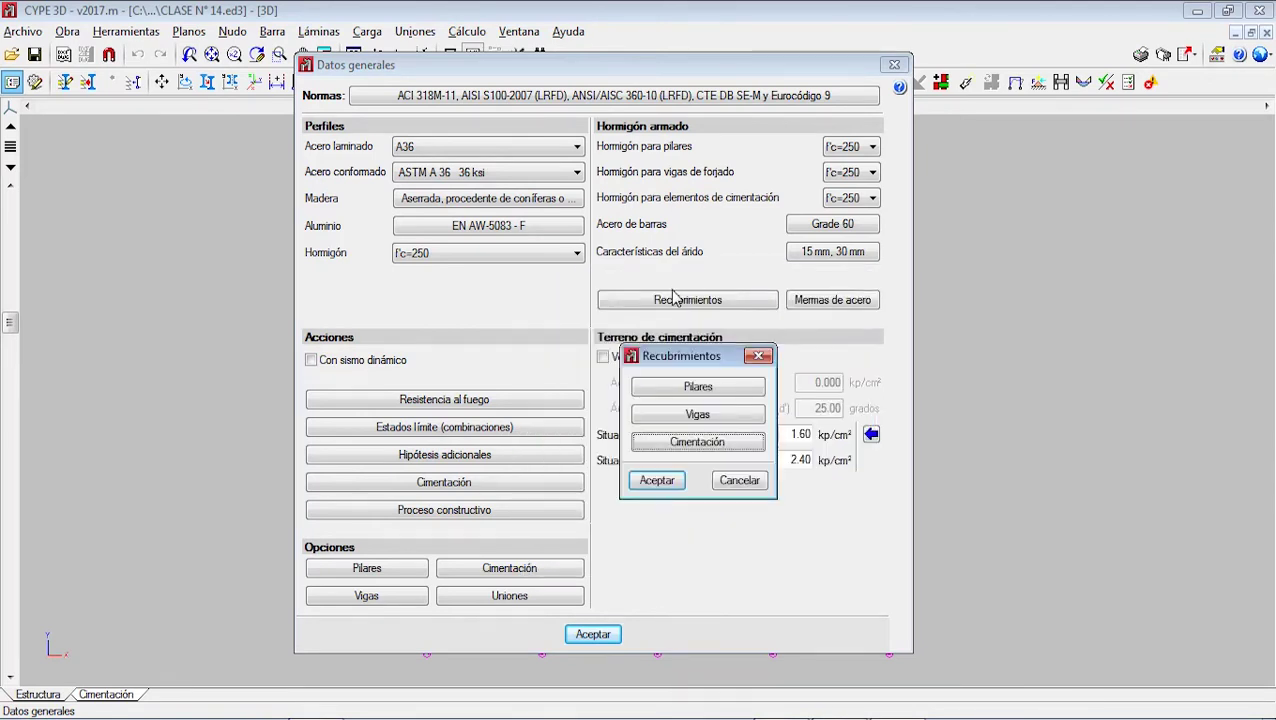
click(758, 356)
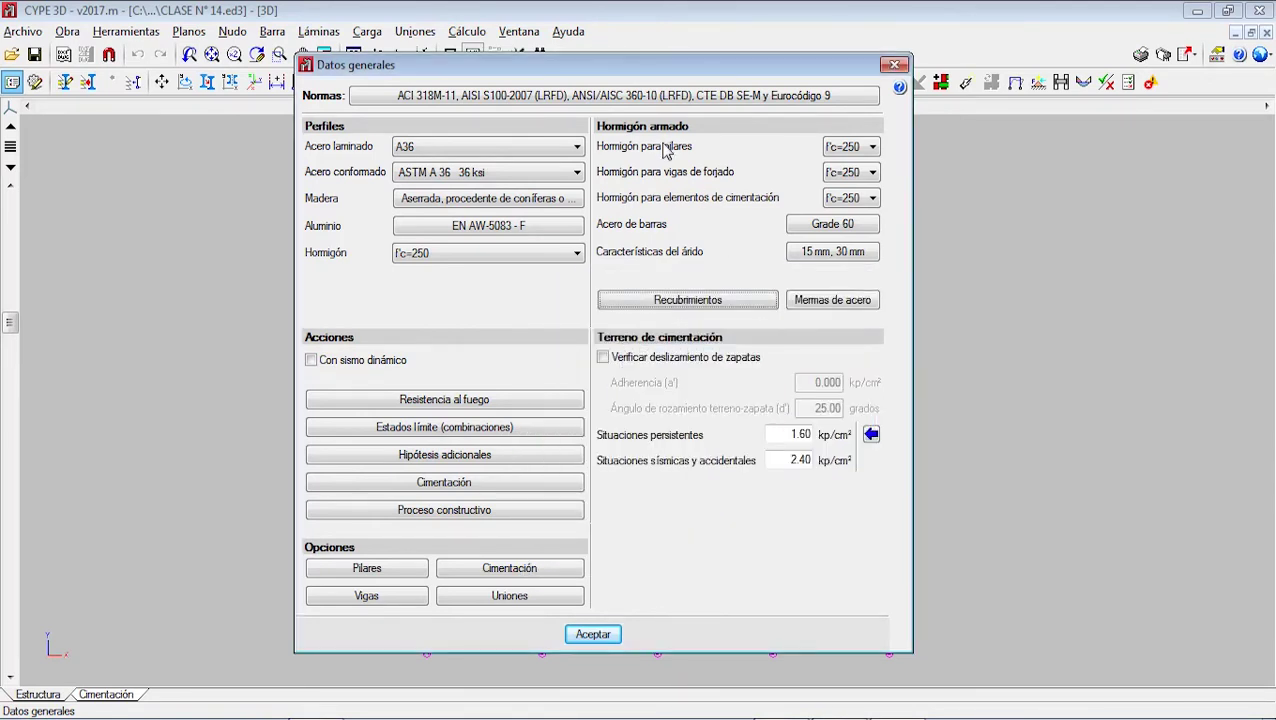
- Save the foundation concrete covers as default options, and accept the covers and the general data
click(672, 301)
click(612, 378)
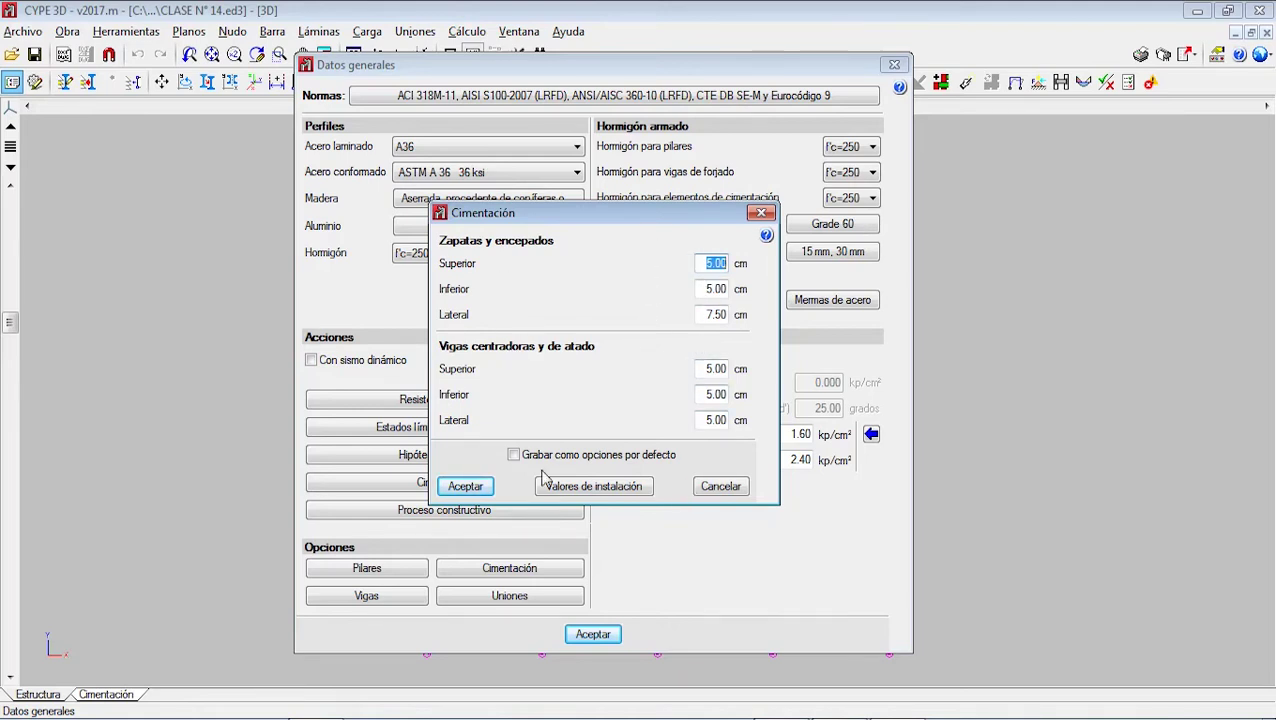
click(513, 455)
click(465, 487)
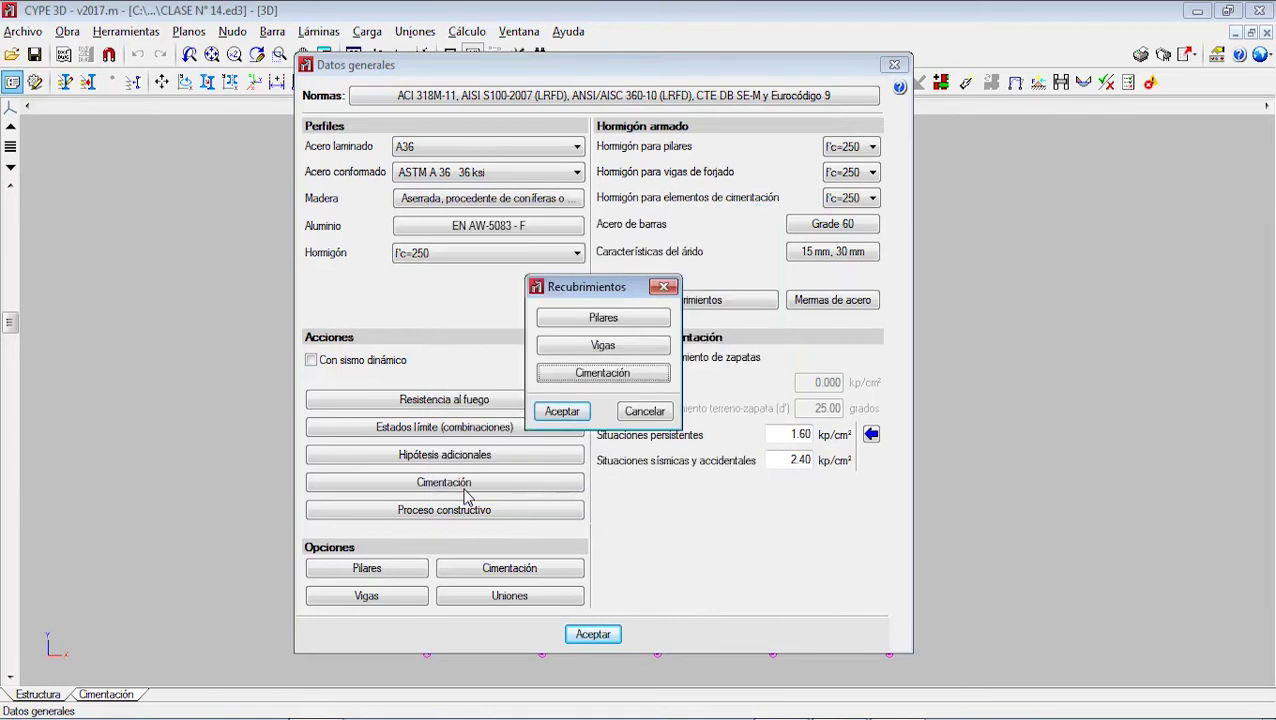
click(564, 420)
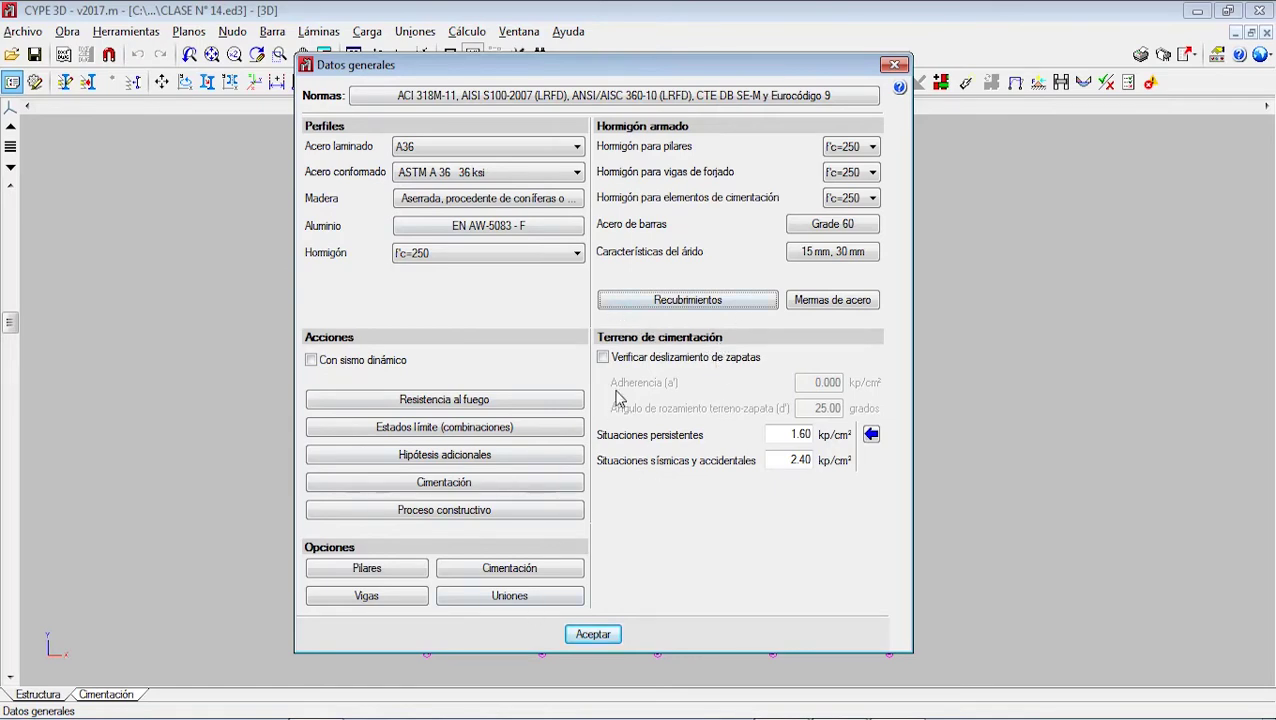
click(590, 634)
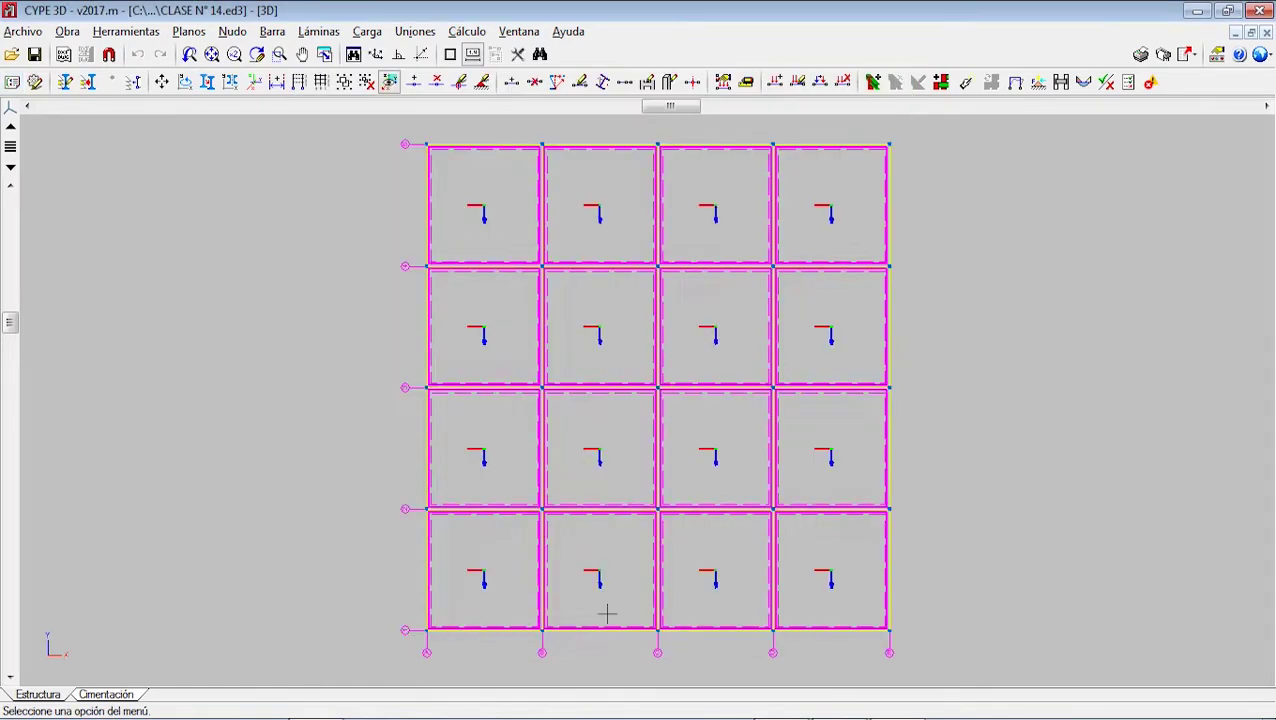
- Switch to the Nivel 2 window, maximise it and change its view to the Nivel 0 plan
scroll(561, 461, down, 1)
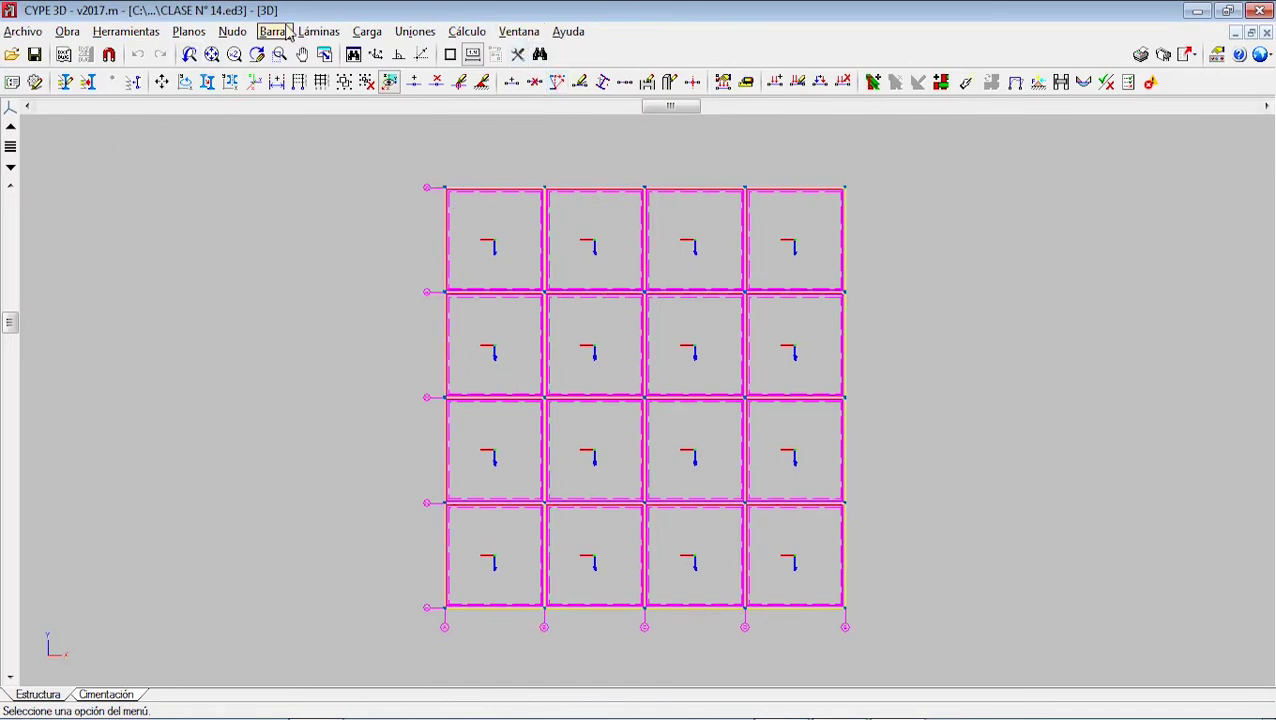
click(12, 129)
click(11, 128)
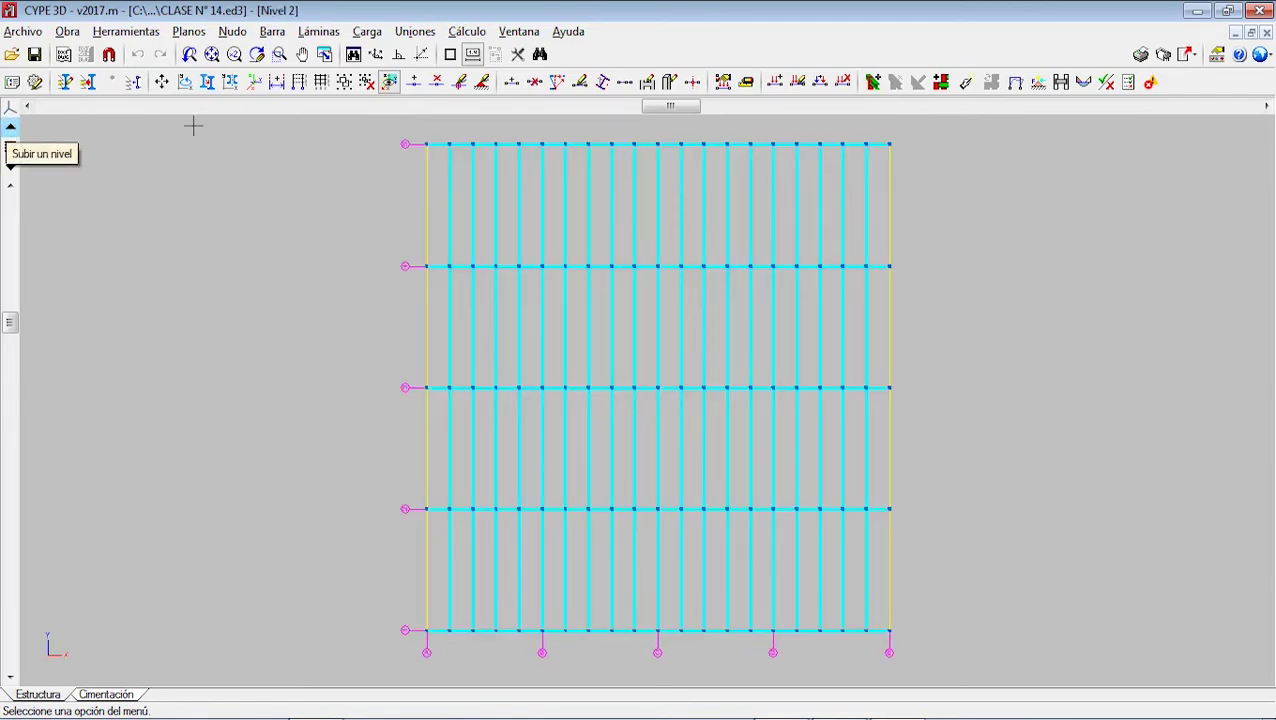
click(519, 31)
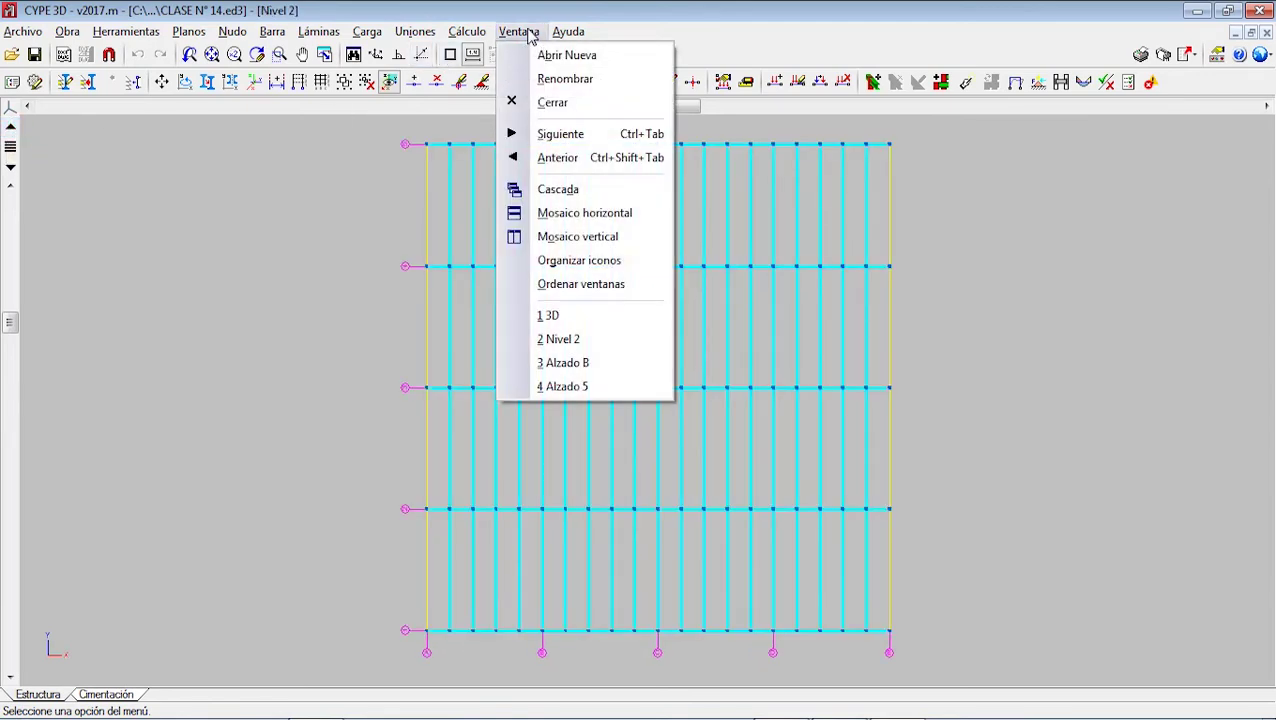
click(592, 342)
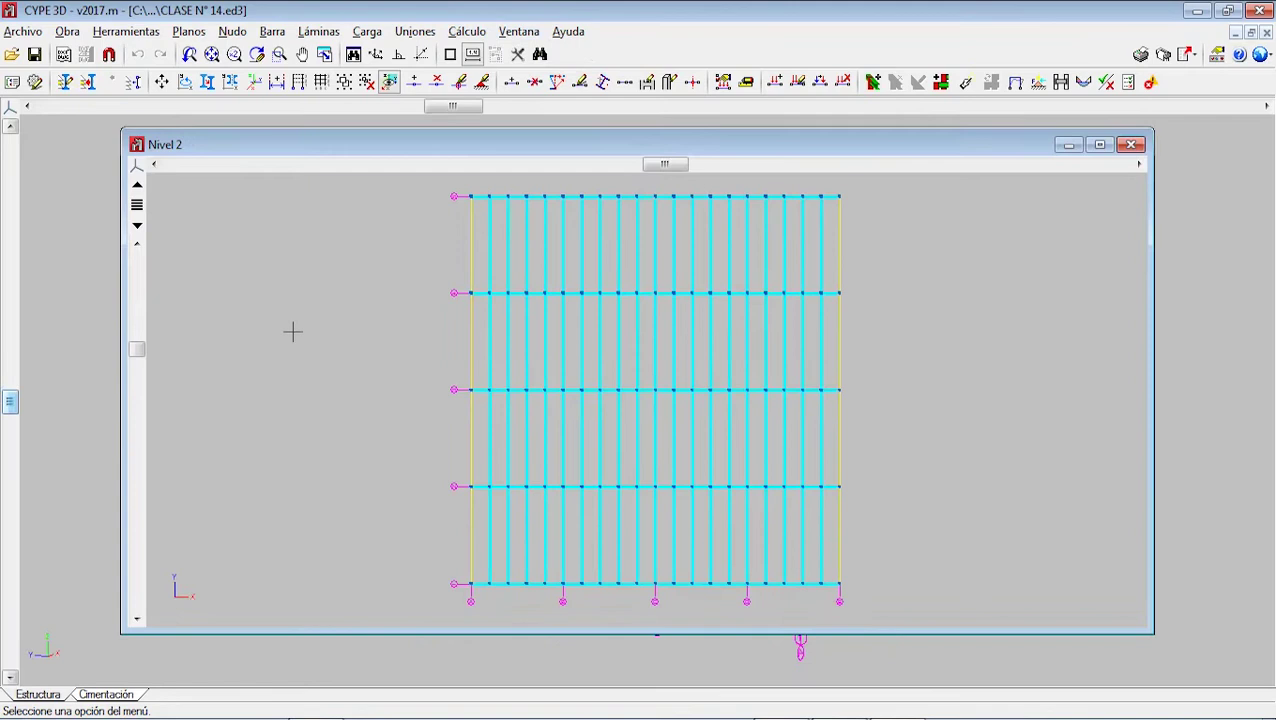
click(1100, 145)
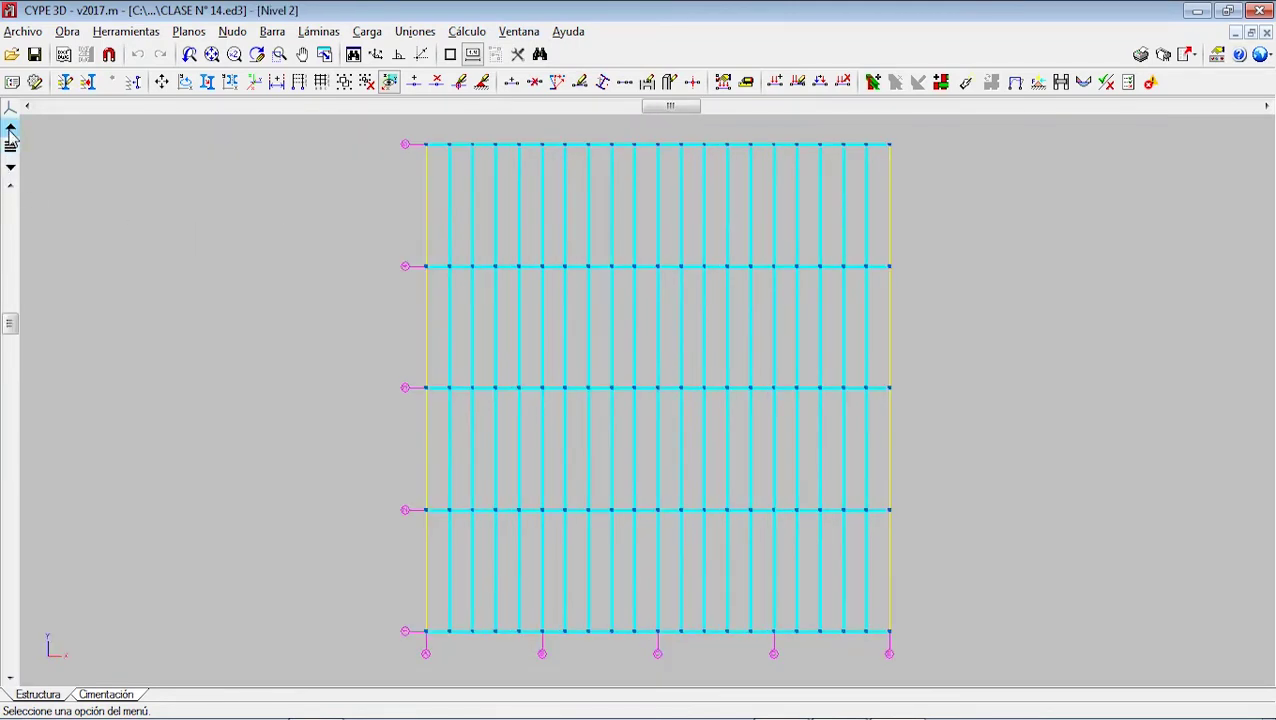
click(10, 164)
click(10, 164)
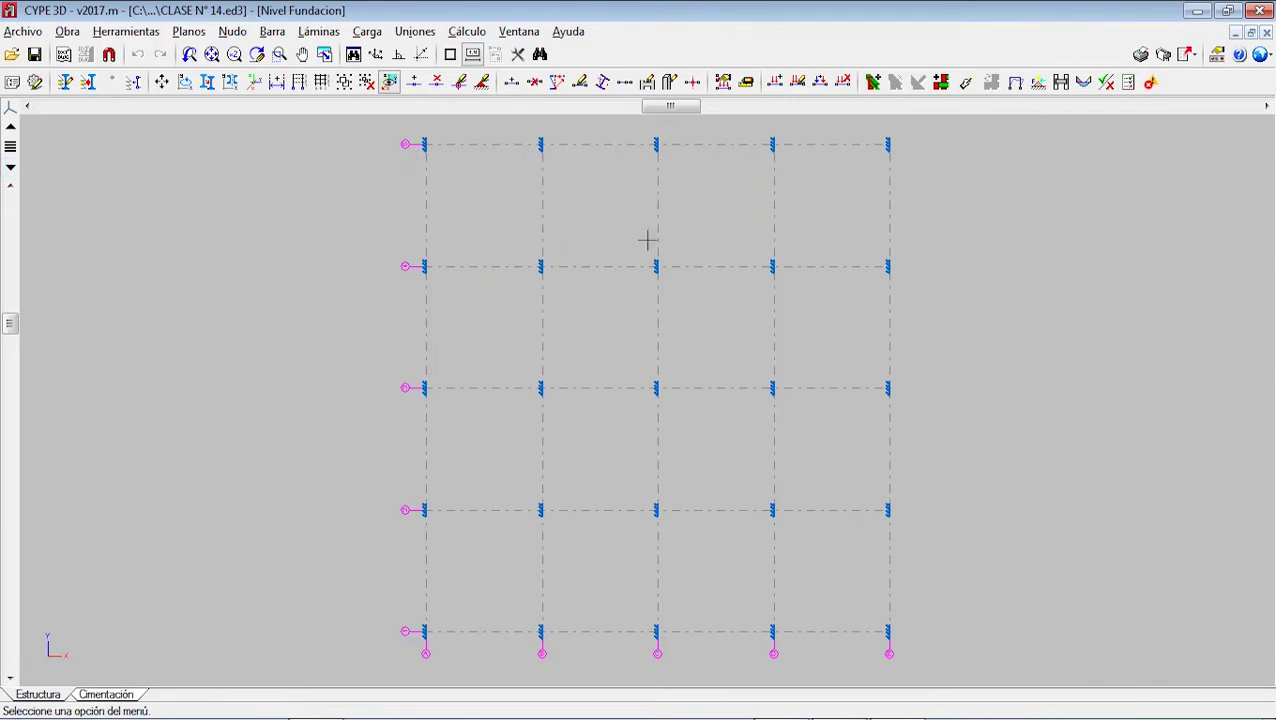
click(10, 127)
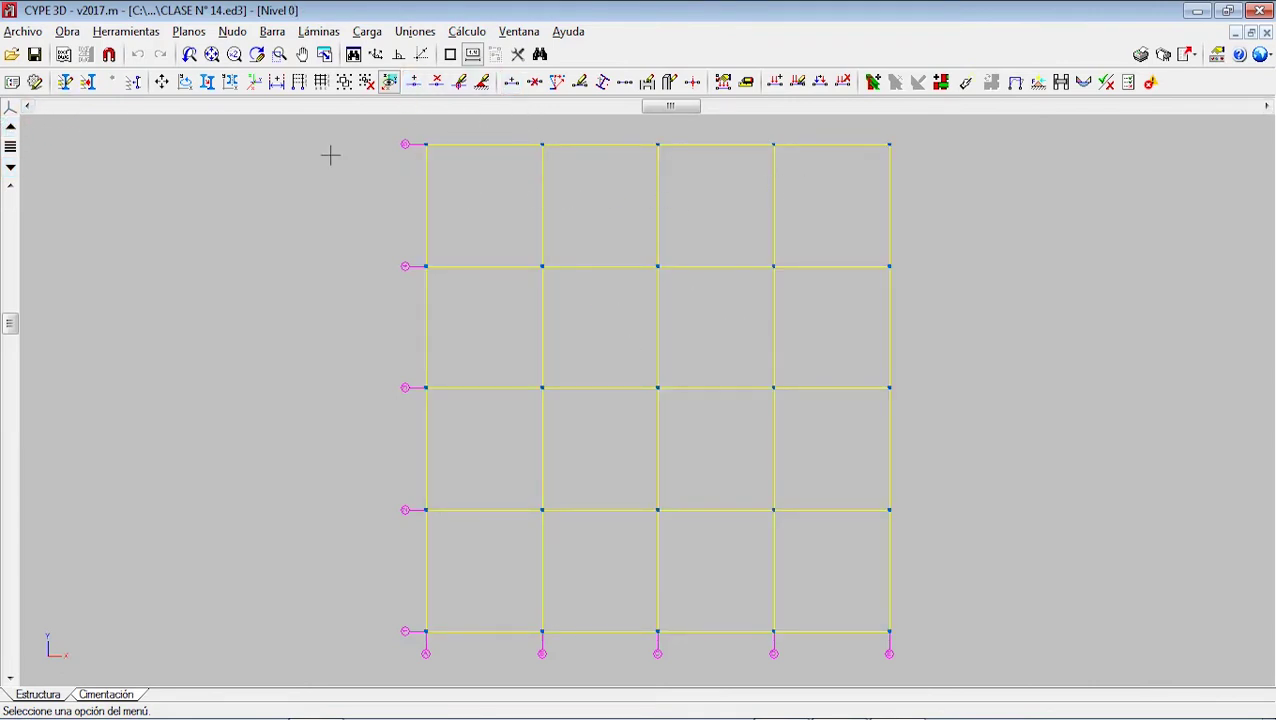
- Apply a uniform load of 0.2 t/m under hypothesis CM 1 to all the bars of Nivel 0
click(378, 38)
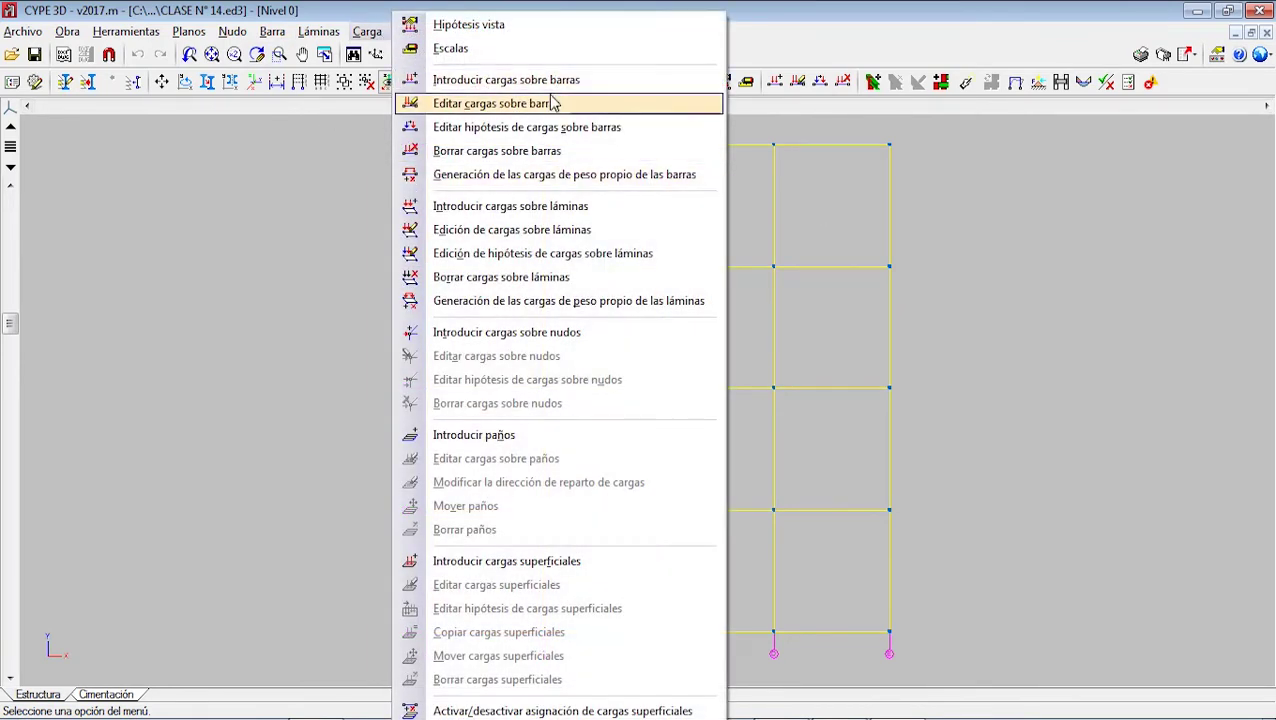
click(555, 82)
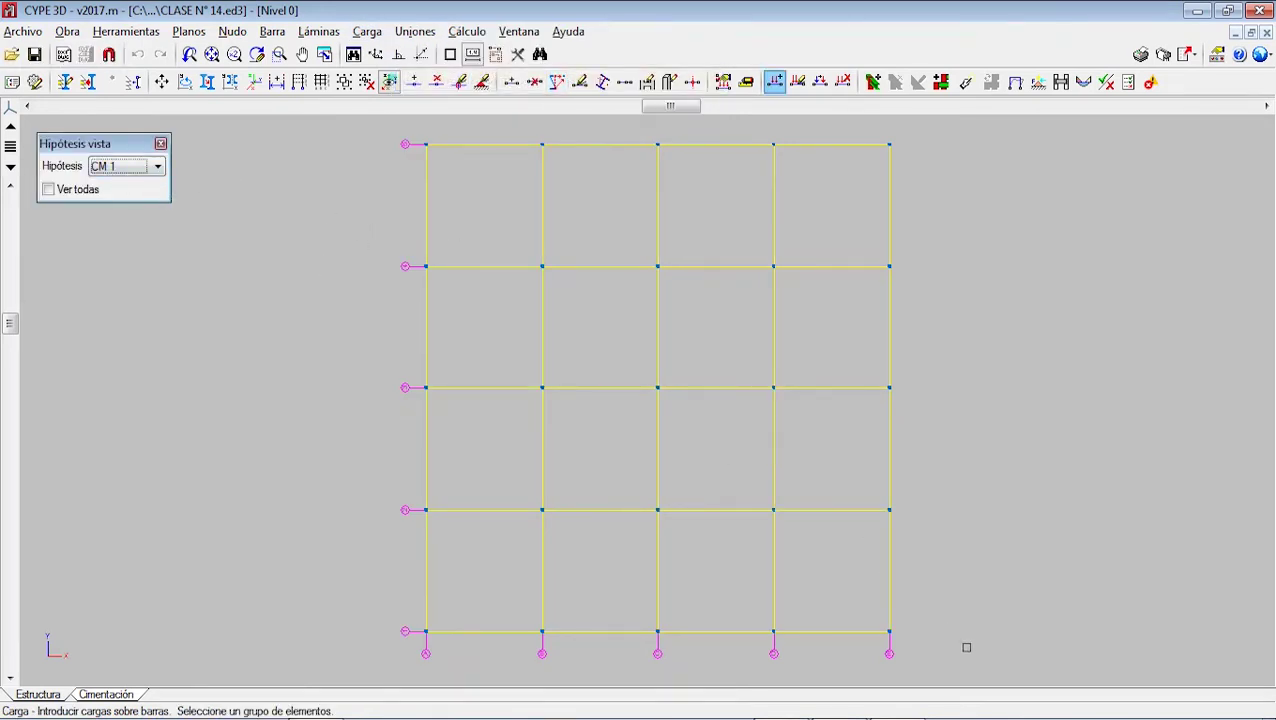
mouse_move(963, 660)
mouse_down()
mouse_move(535, 270)
mouse_move(352, 131)
mouse_up()
right_click(352, 131)
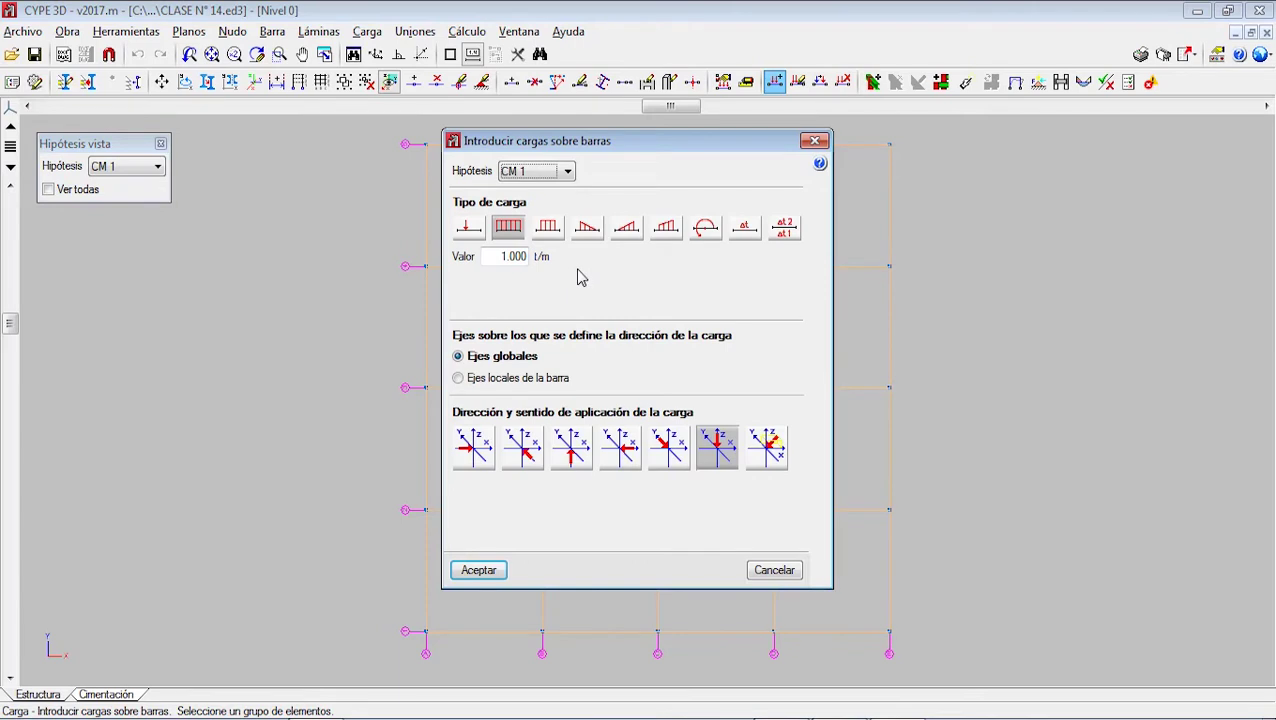
double_click(494, 256)
text(0.2)
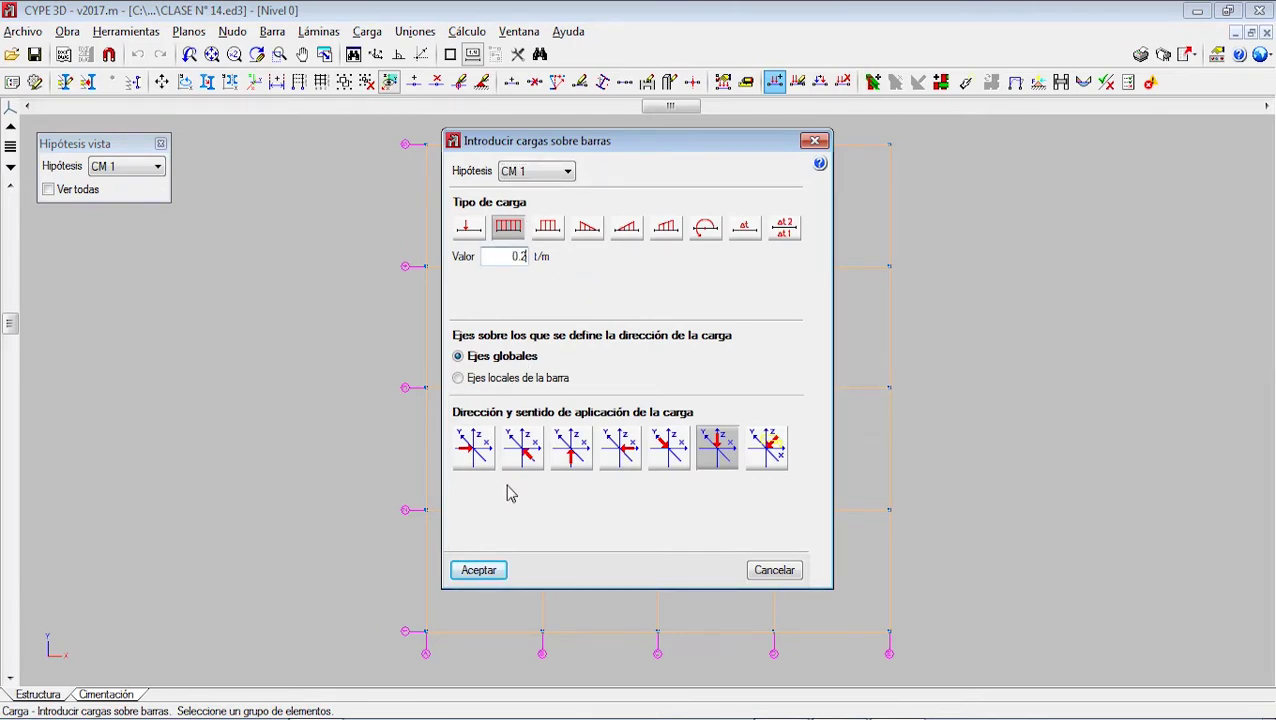
click(478, 570)
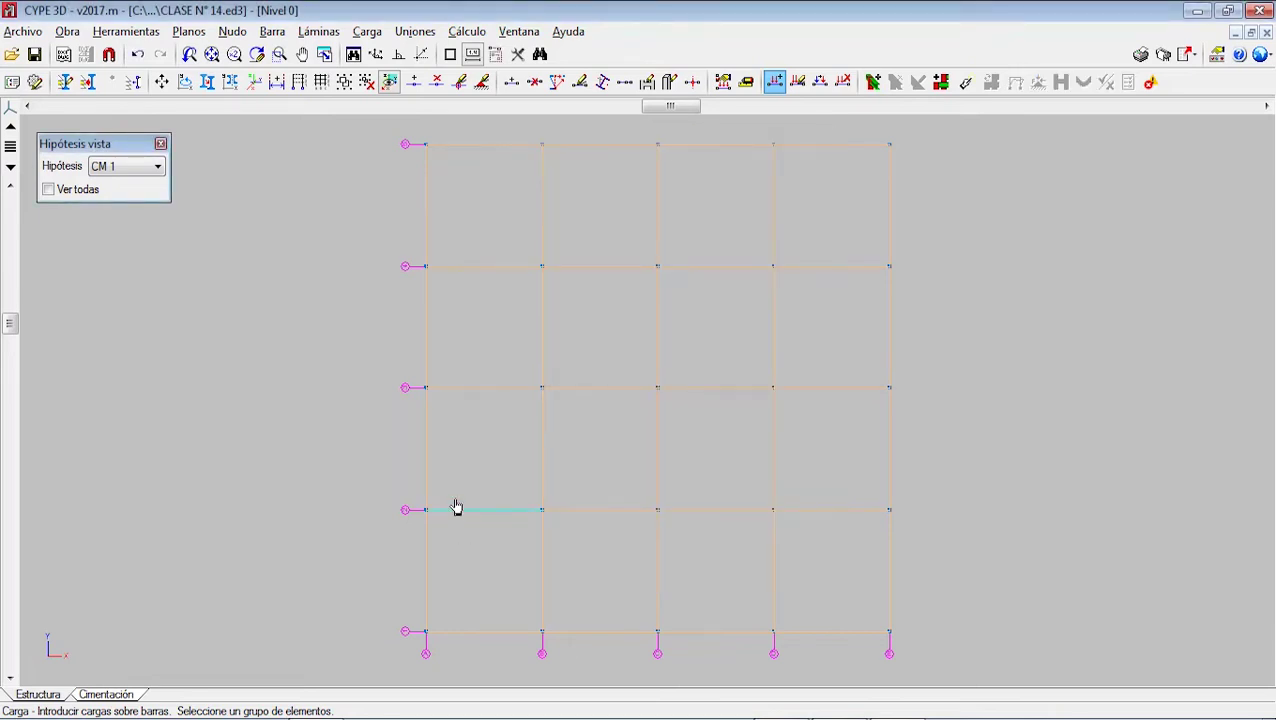
scroll(441, 356, down, 2)
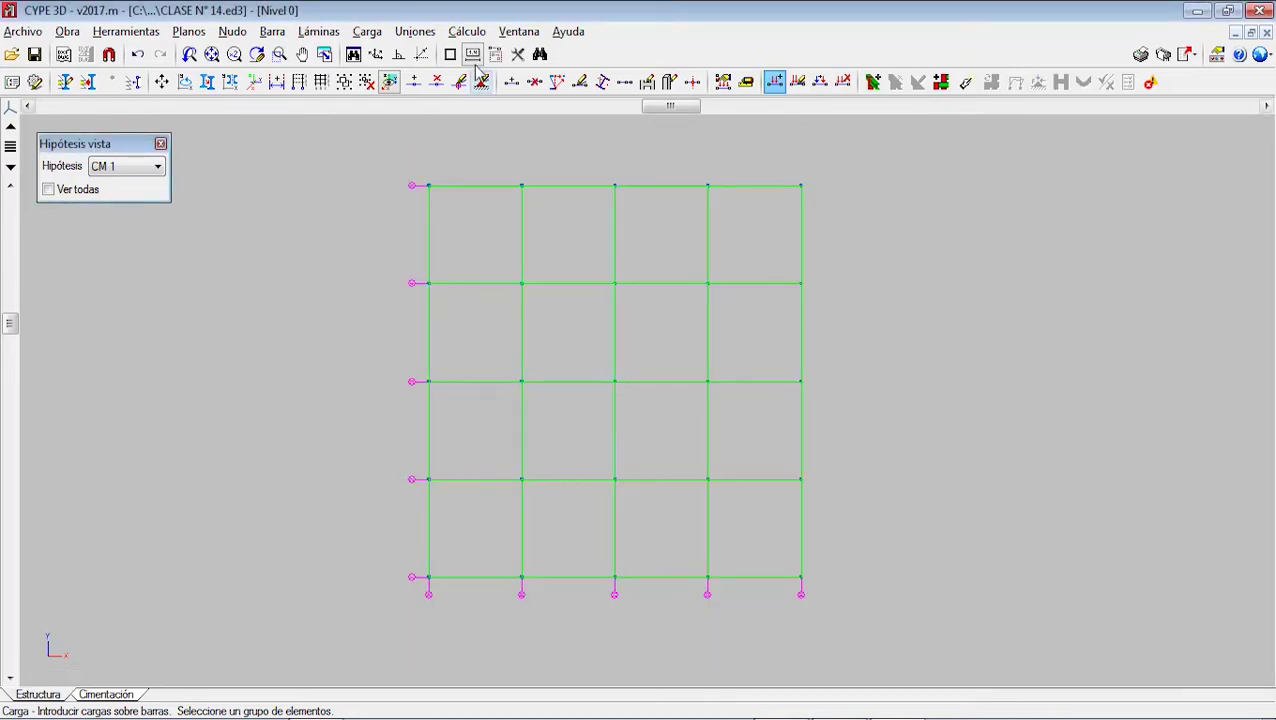
- Go up to Nivel 1 and apply a uniform CM 1 load of 0.2 t/m to all its bars
click(11, 126)
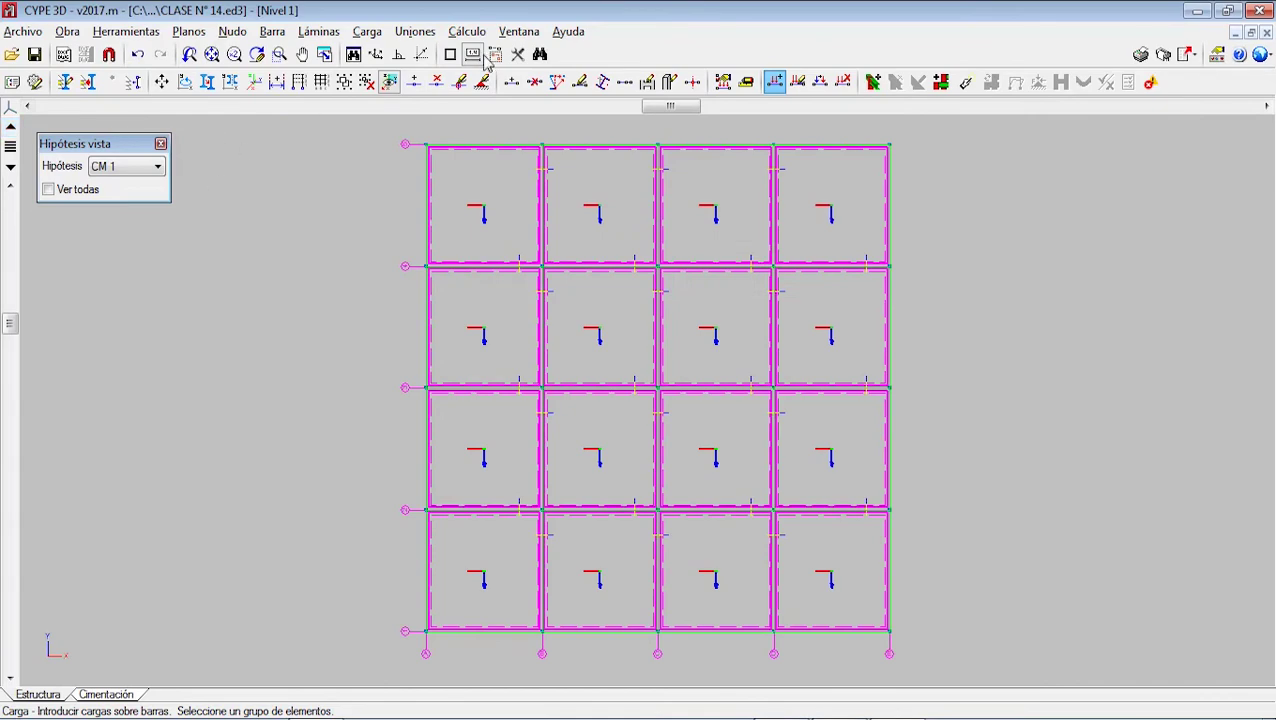
click(367, 31)
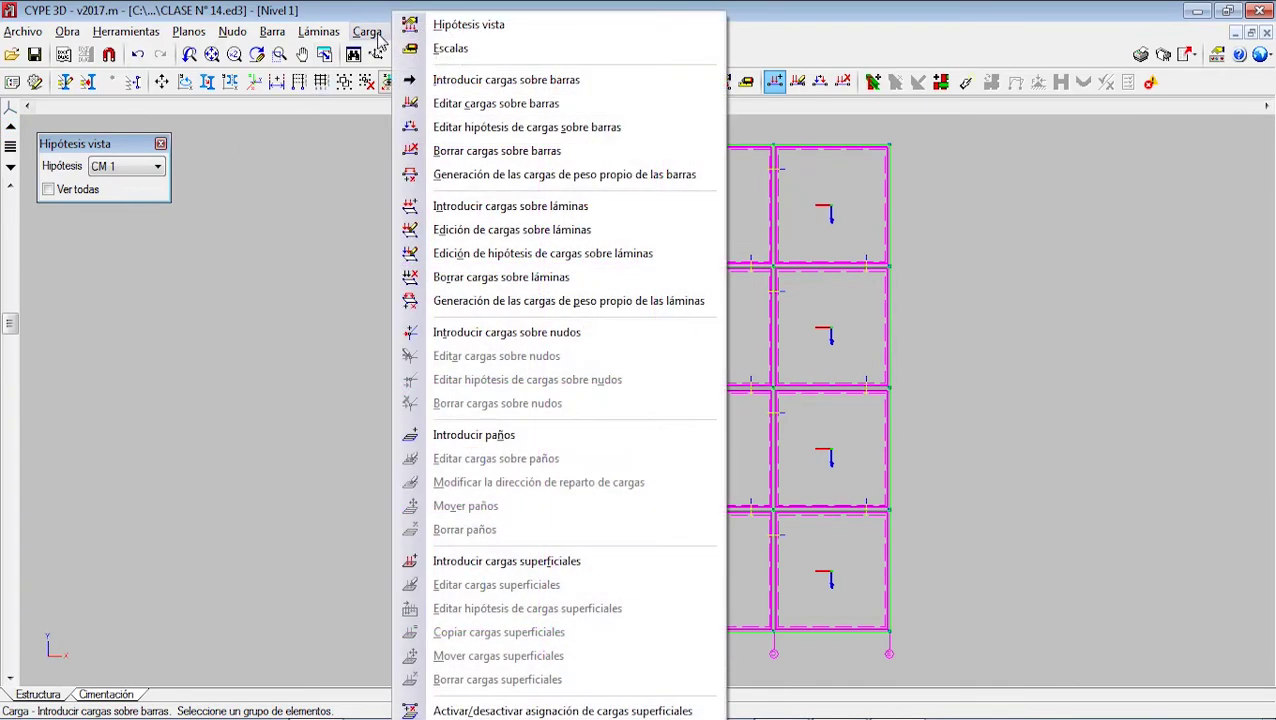
click(482, 82)
drag(941, 660, 397, 136)
double_click(522, 257)
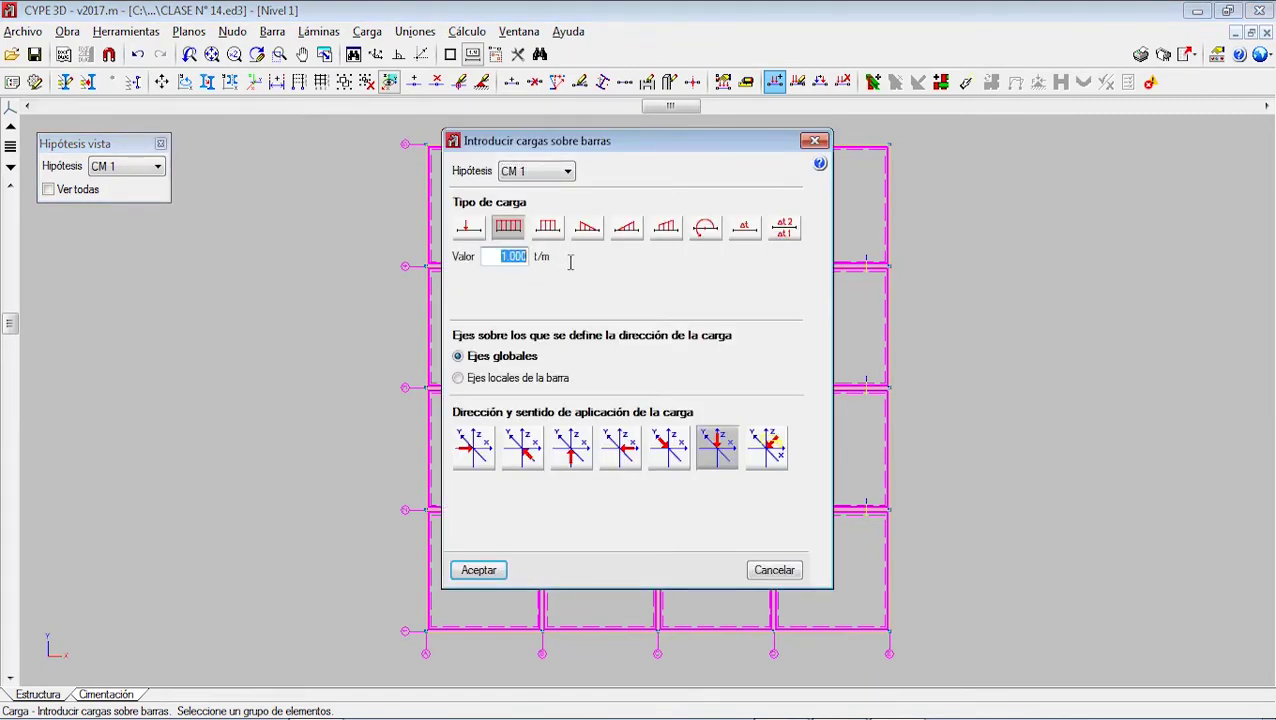
text(0.2)
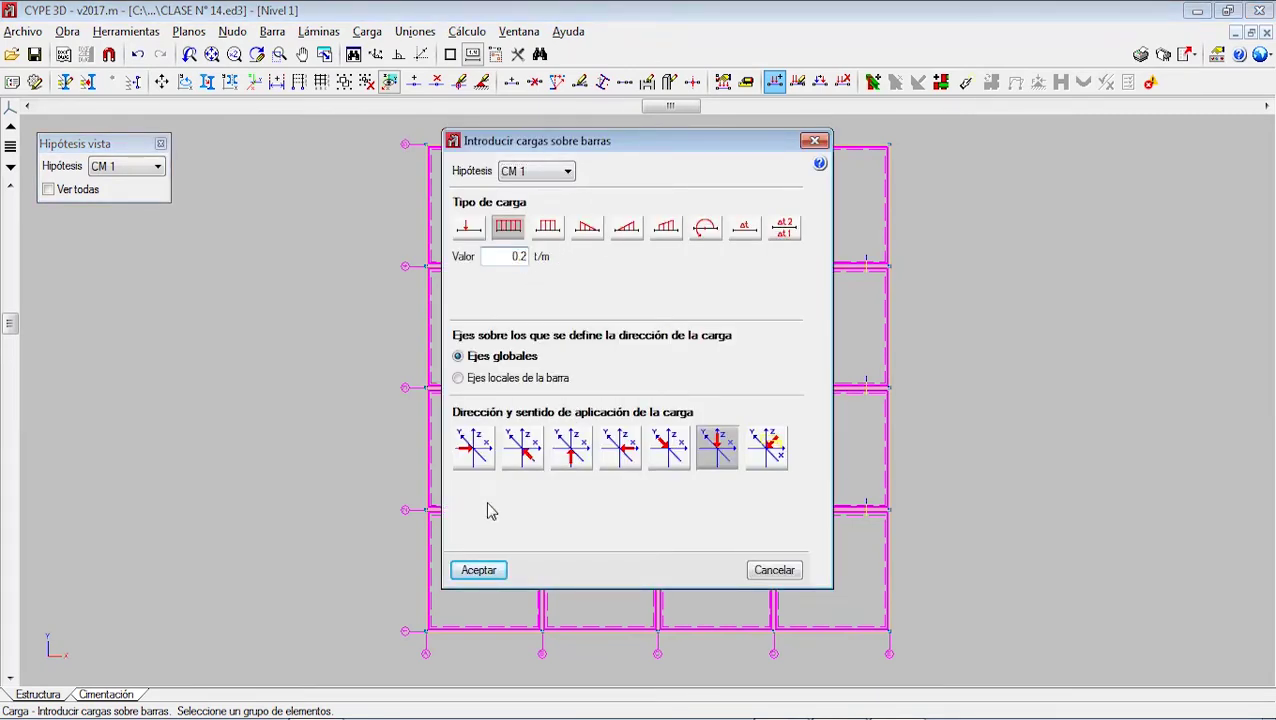
click(478, 570)
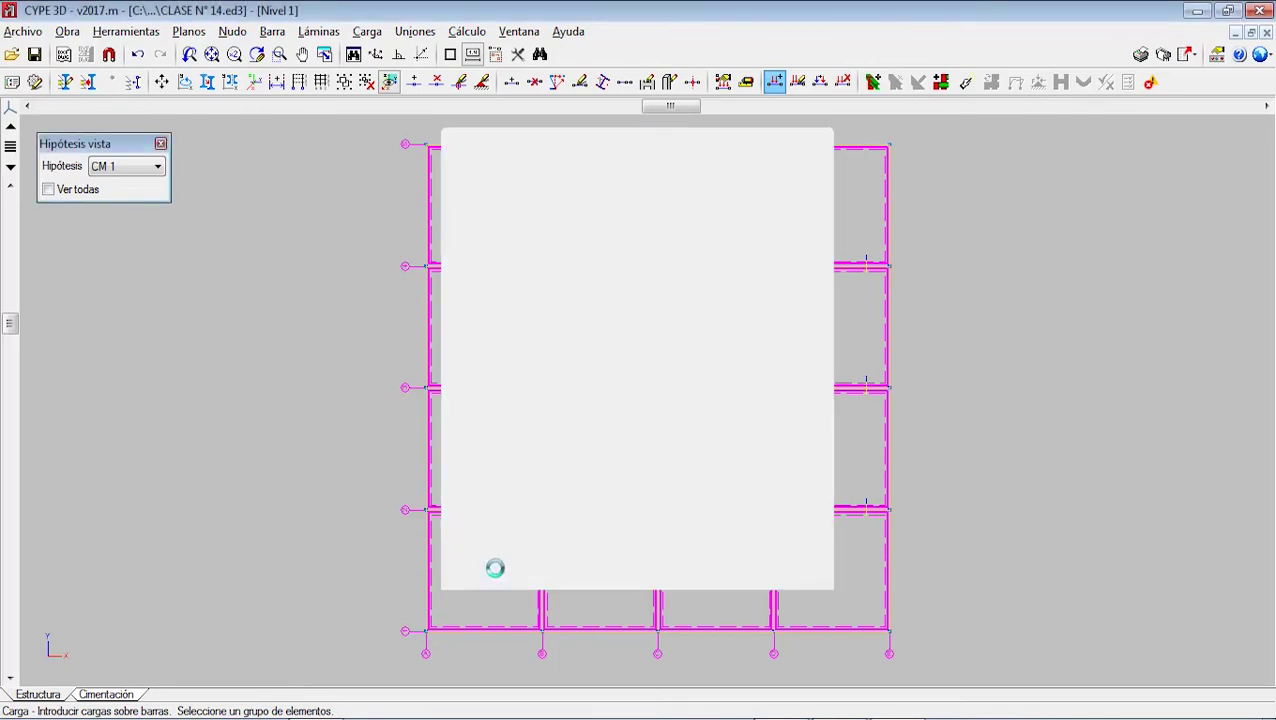
- Apply a uniform CM 1 load of 0.2 t/m² to all the Nivel 1 slabs, in global axes along negative Z
click(367, 31)
click(535, 207)
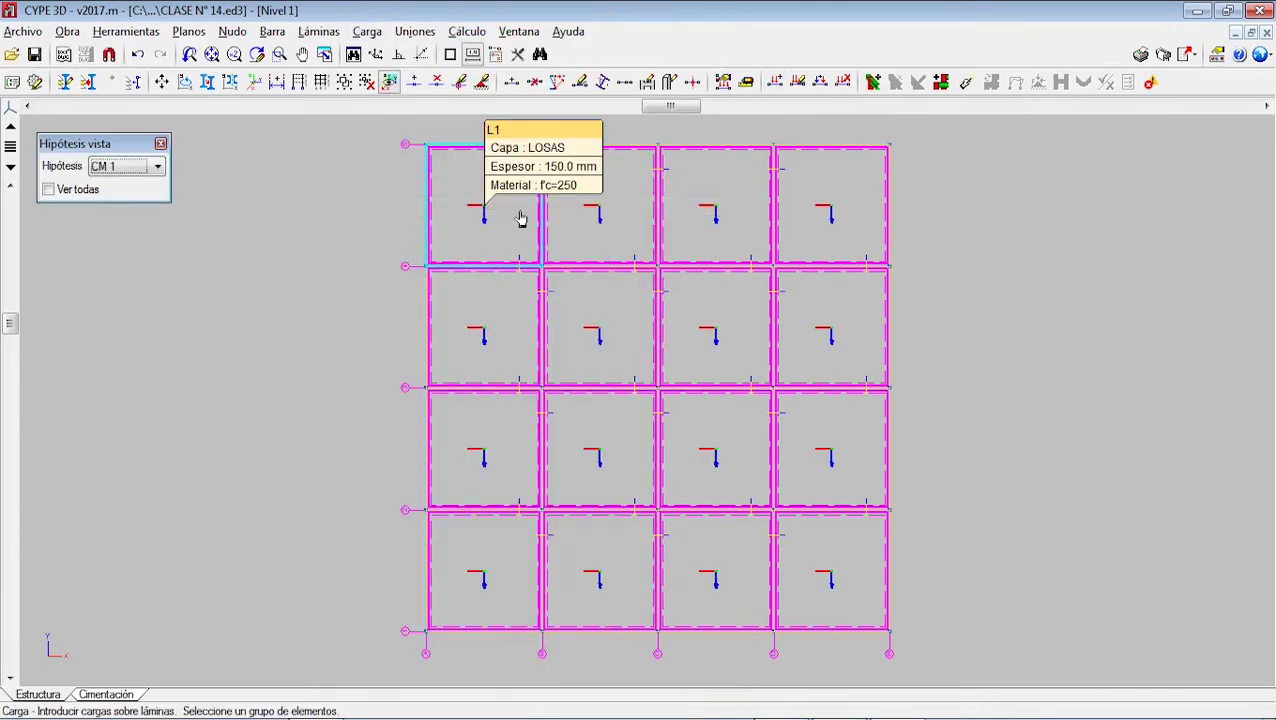
click(1021, 662)
click(354, 148)
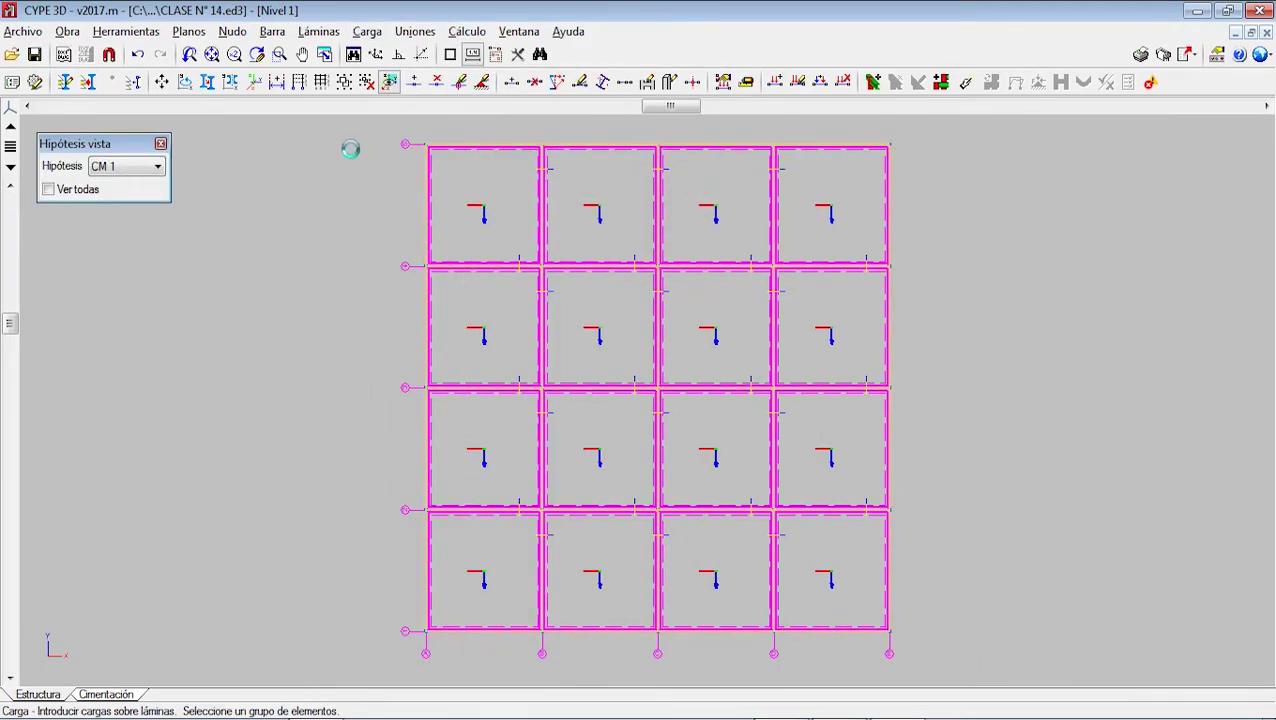
right_click(349, 150)
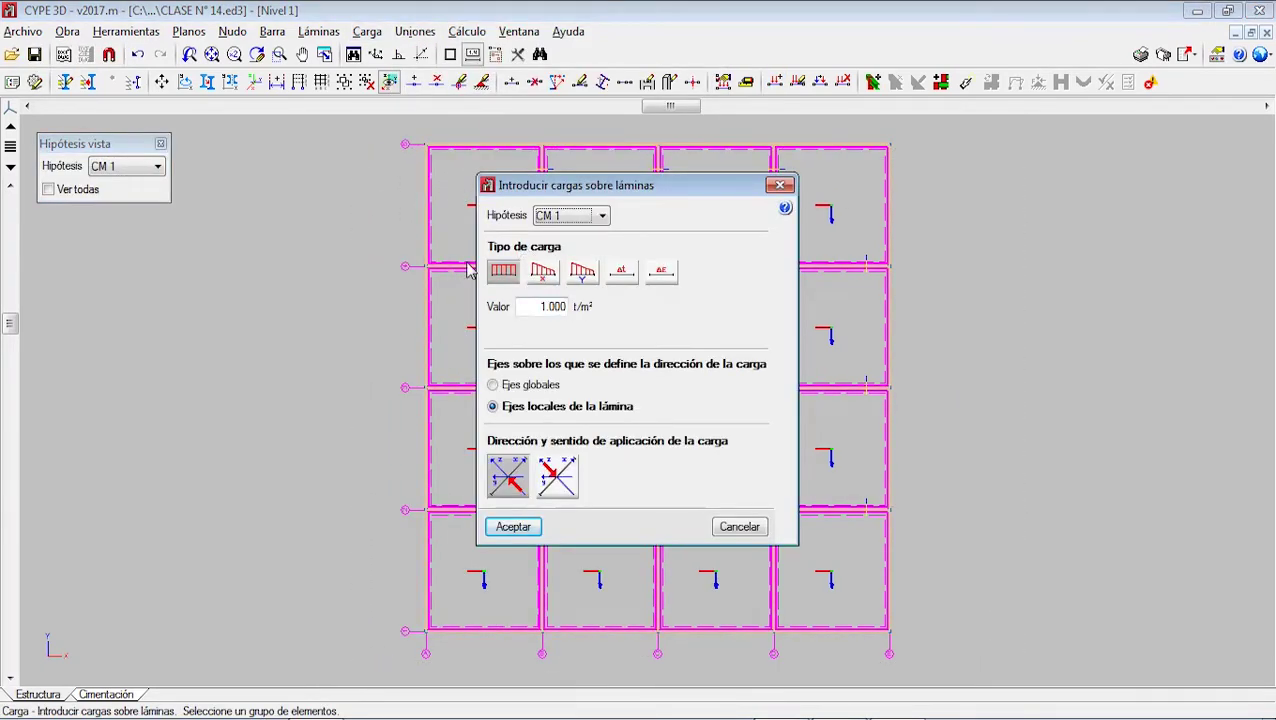
drag(526, 304, 586, 312)
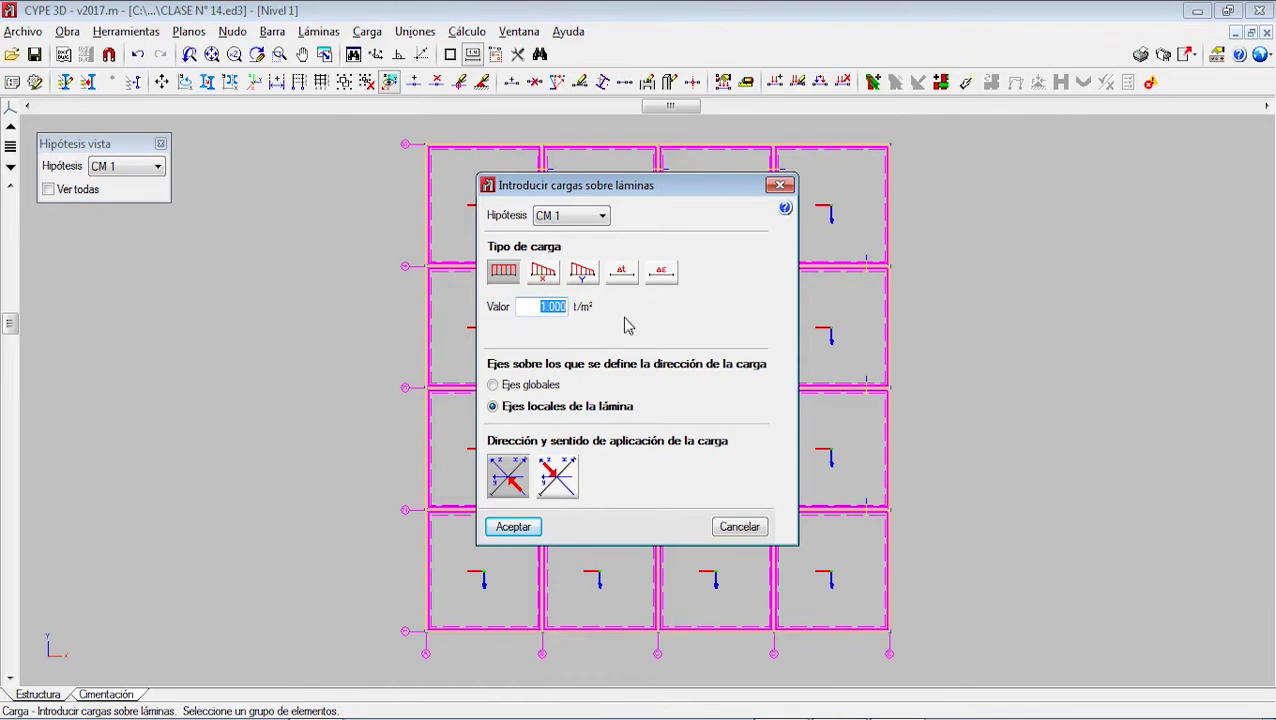
text(0.2)
click(524, 389)
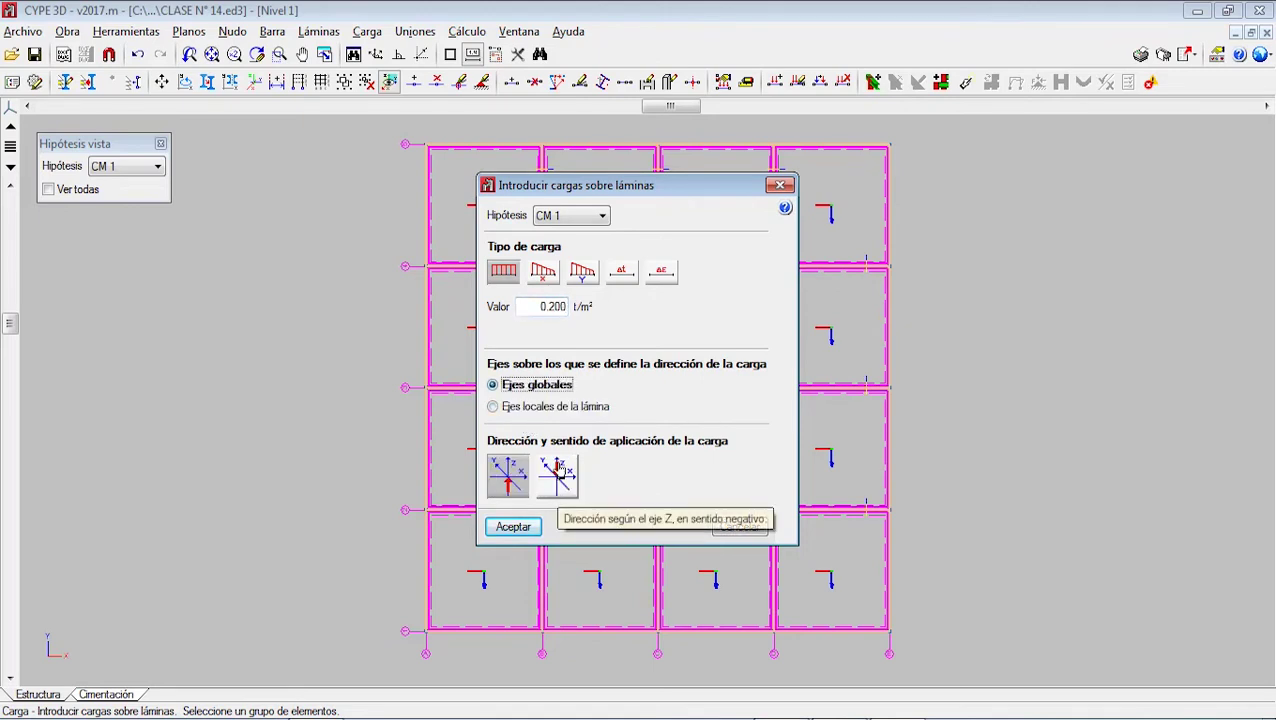
click(550, 478)
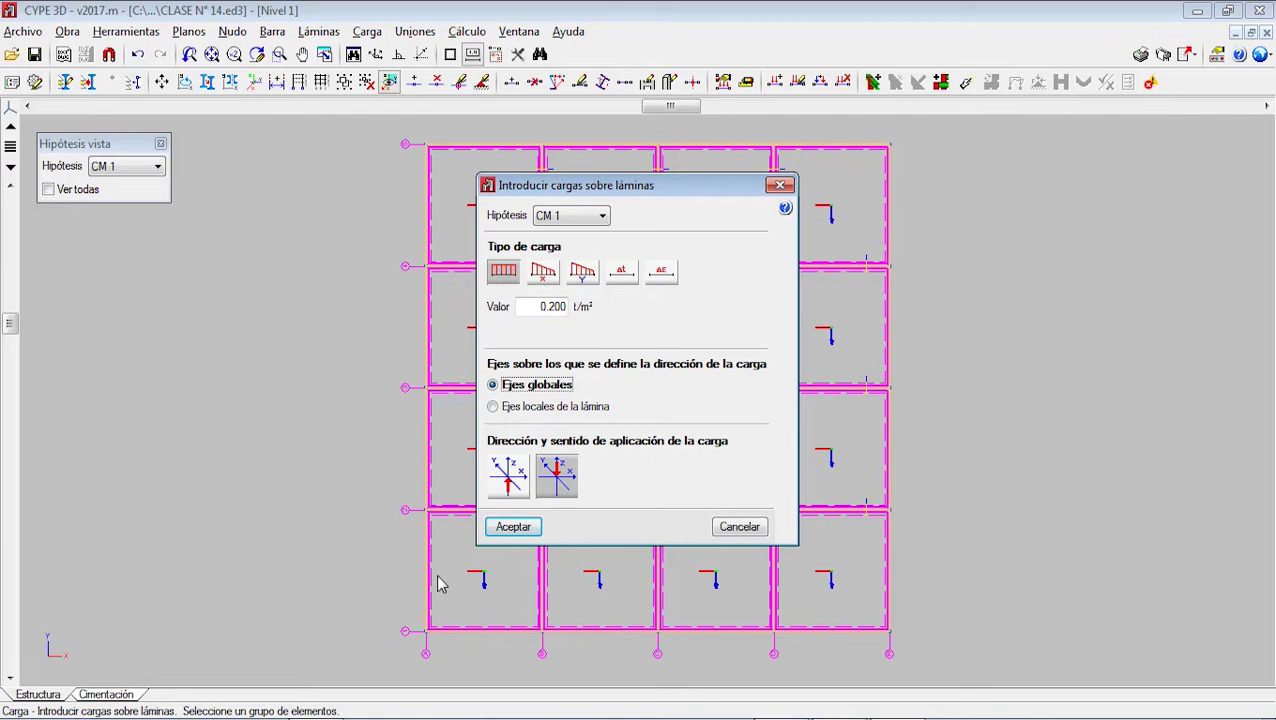
click(513, 526)
scroll(555, 439, up, 1)
scroll(555, 398, down, 1)
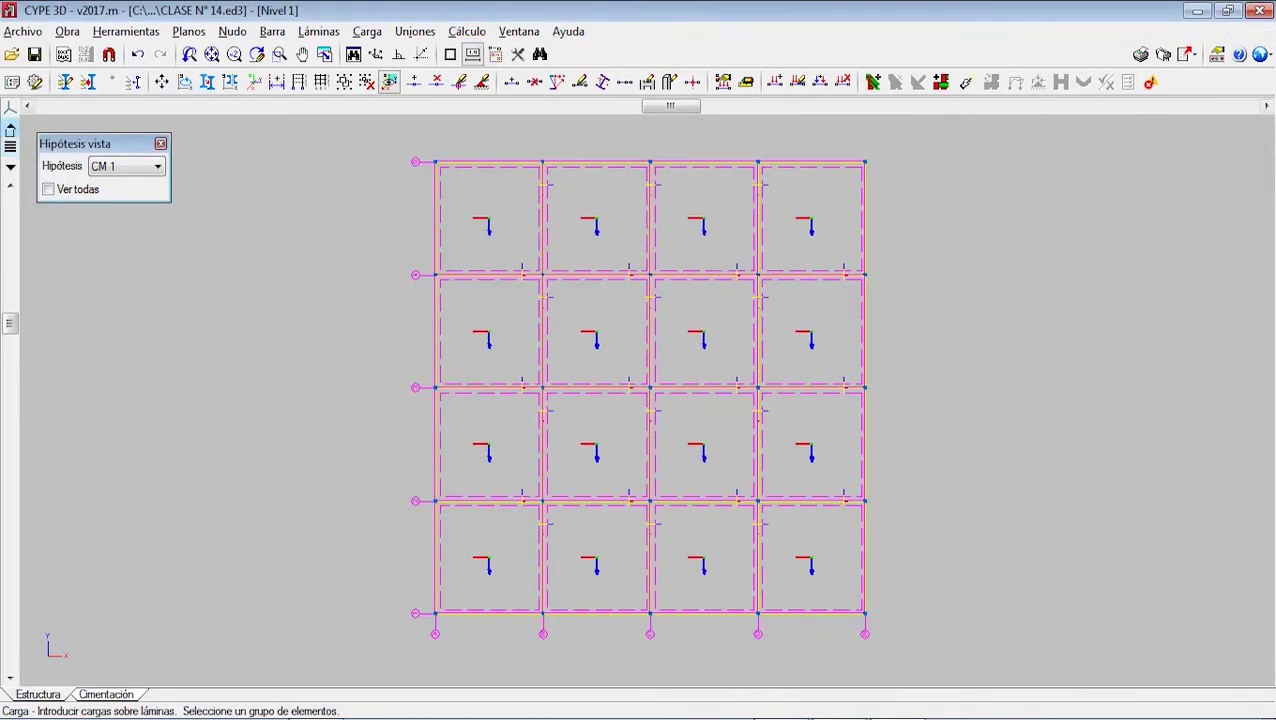
- Go up to the Nivel 2 plan and switch to the 3D window
click(11, 128)
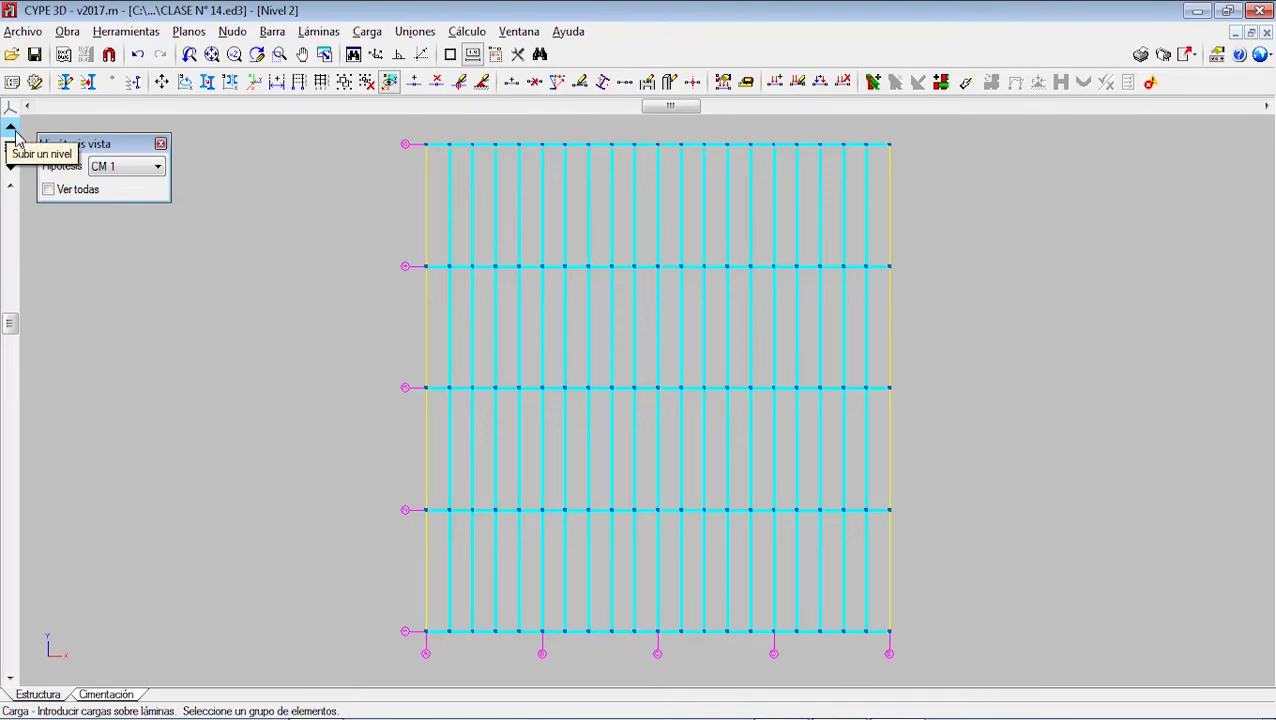
click(519, 31)
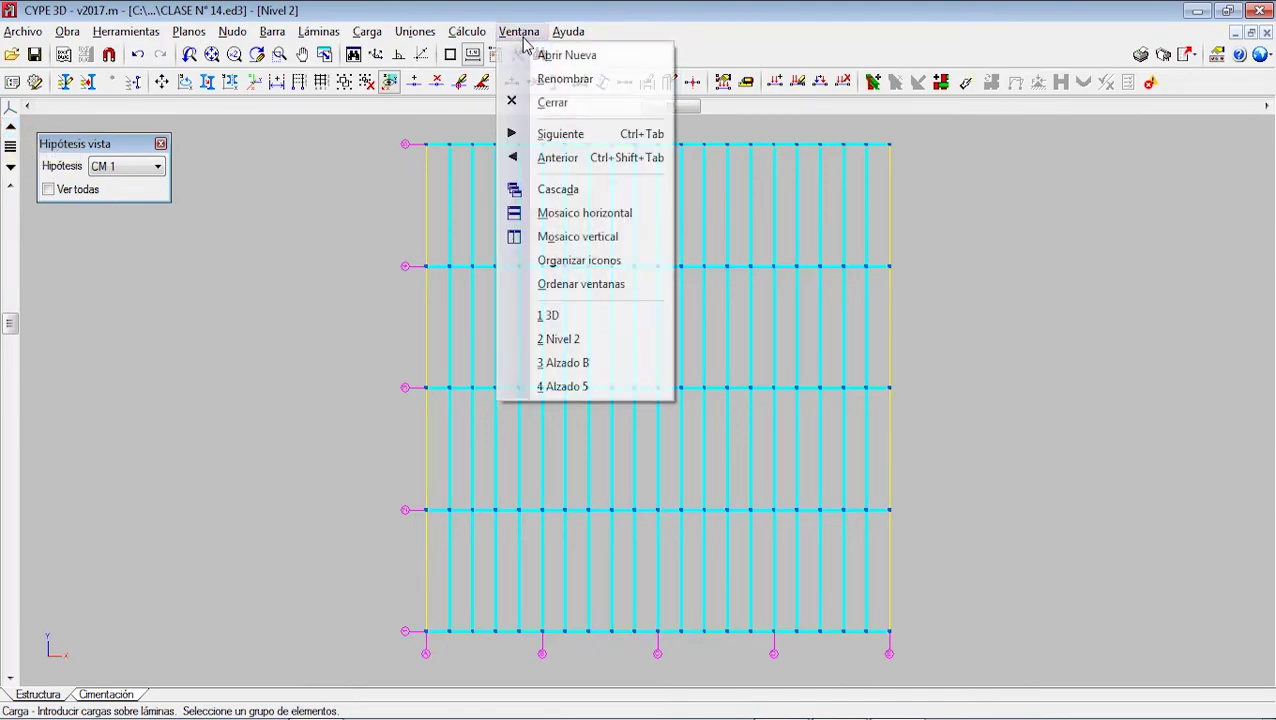
click(599, 318)
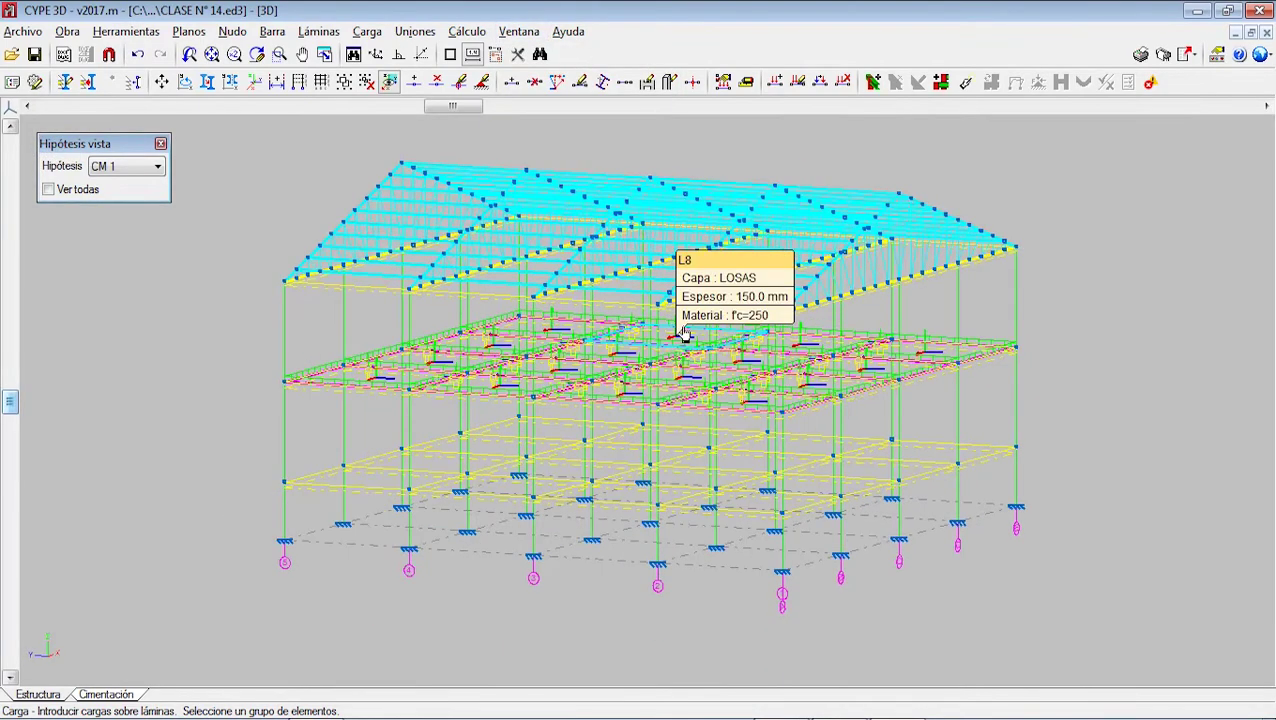
scroll(447, 386, up, 4)
scroll(420, 379, down, 1)
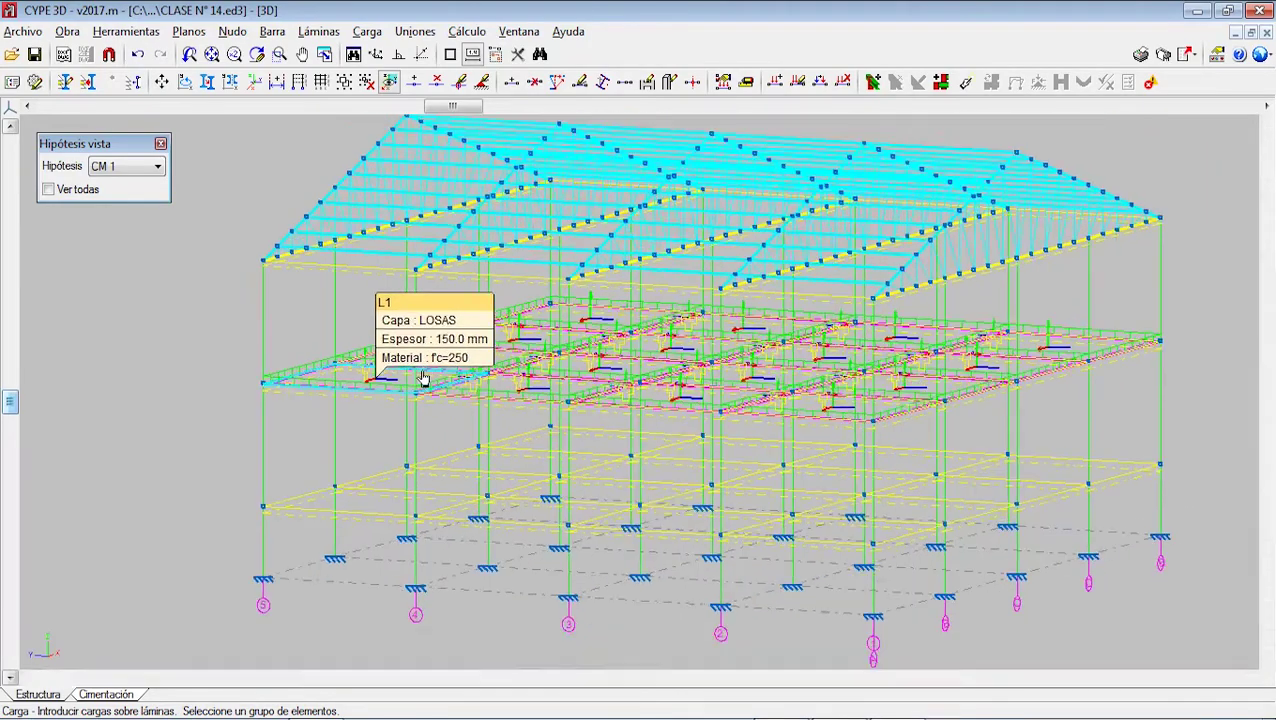
scroll(422, 379, down, 1)
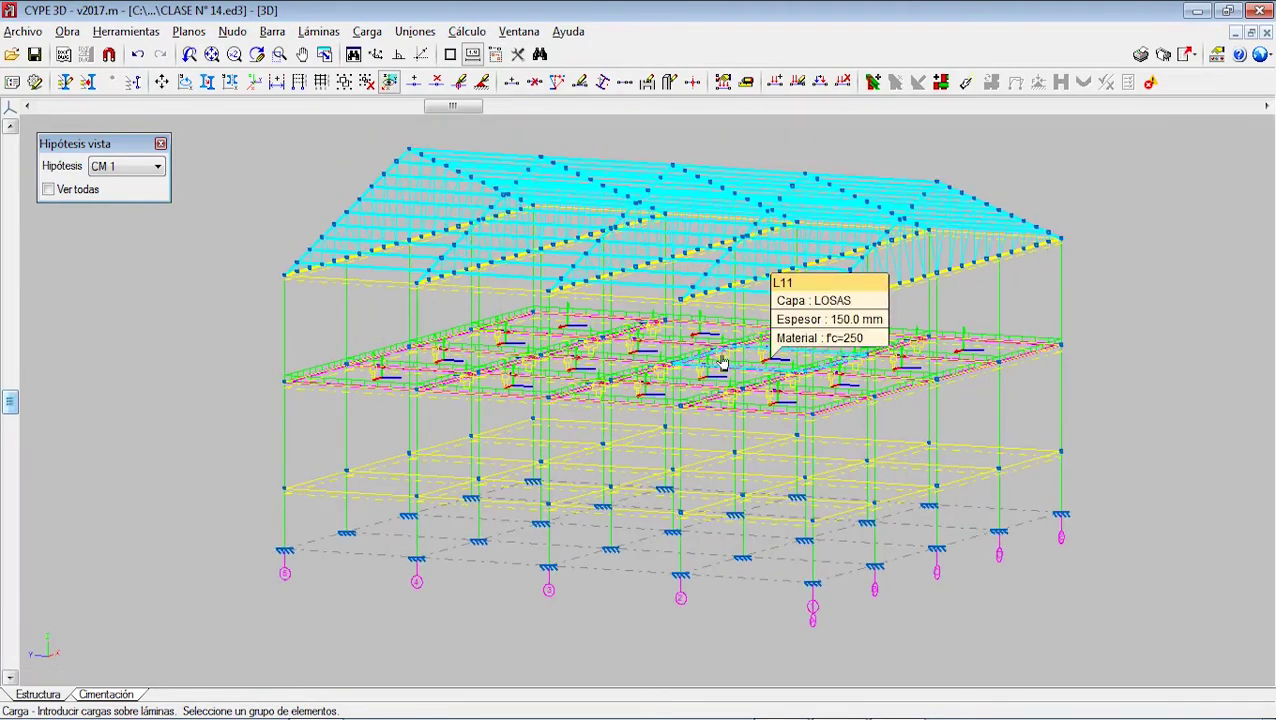
- Edit the loads on all the slabs together and change their hypothesis to Q 1
click(458, 35)
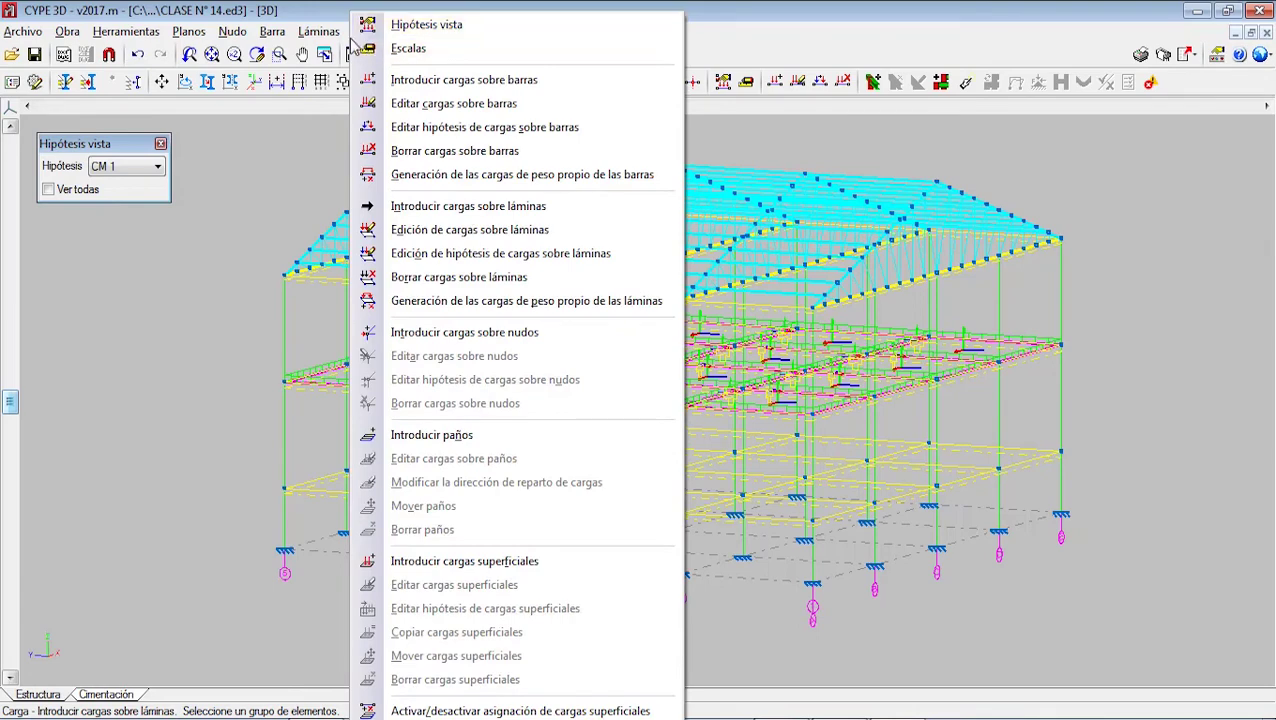
click(353, 36)
click(365, 32)
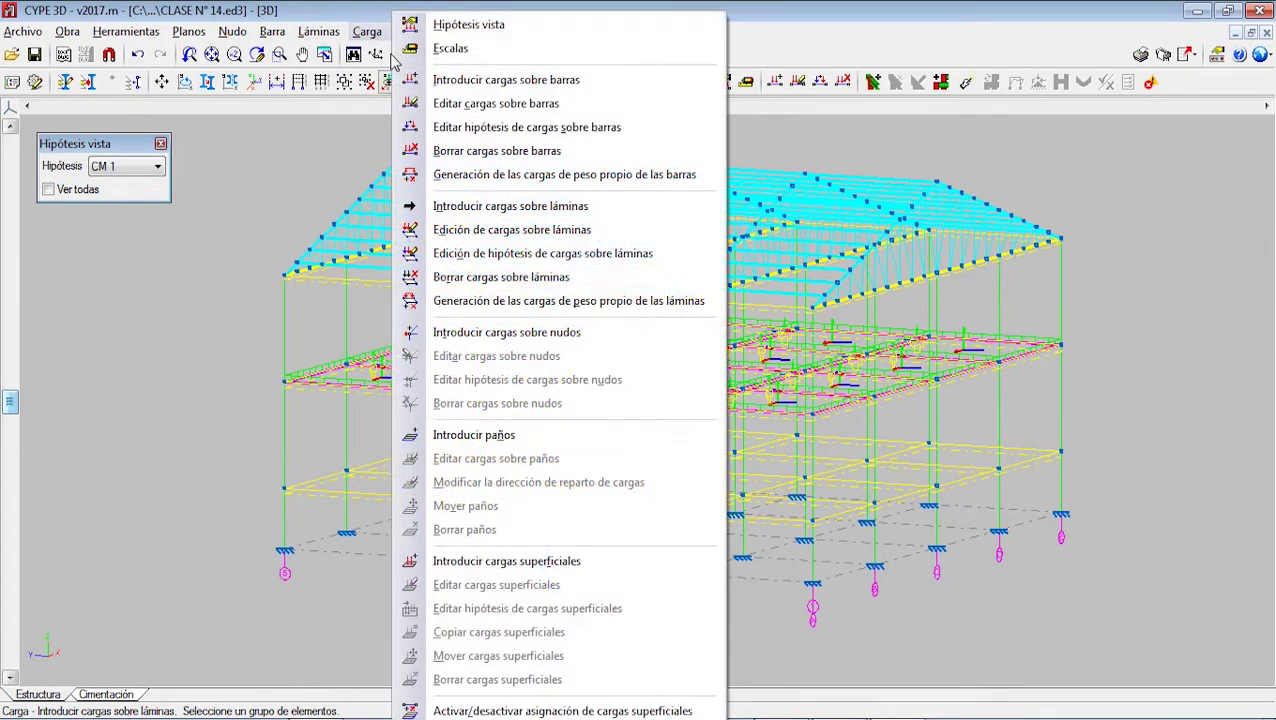
click(542, 231)
drag(1127, 607, 266, 181)
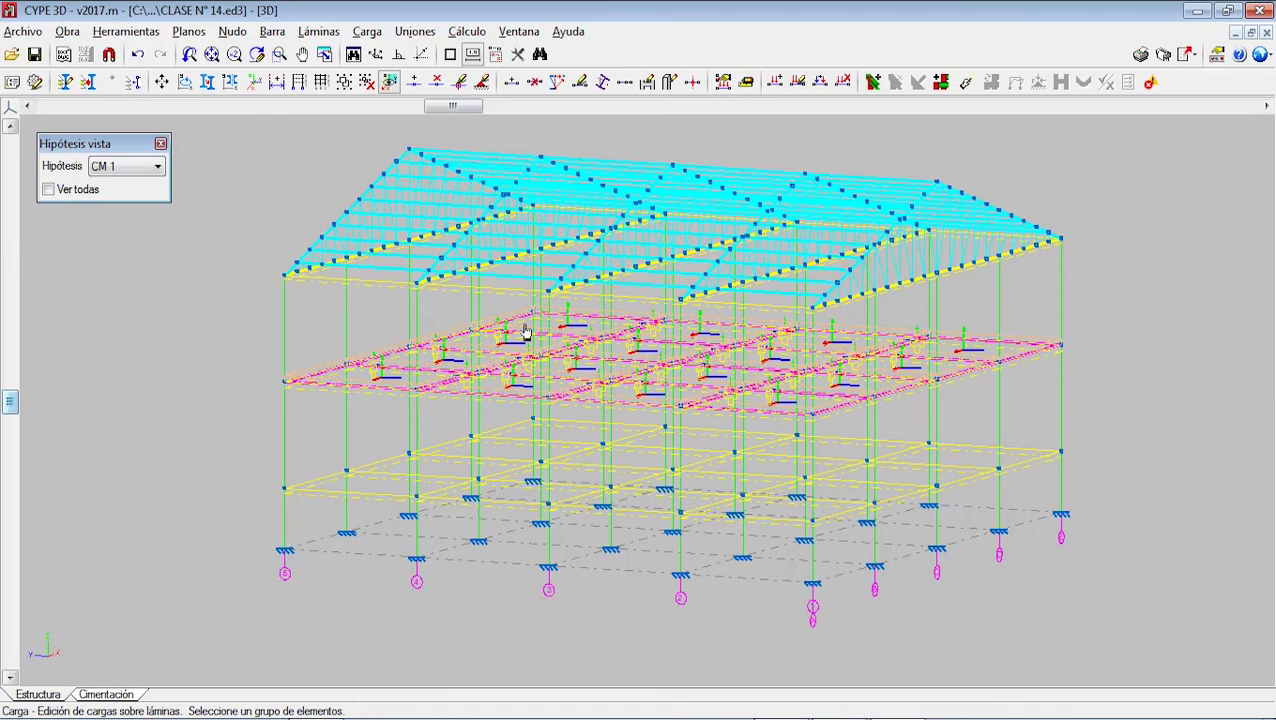
right_click(221, 280)
click(570, 215)
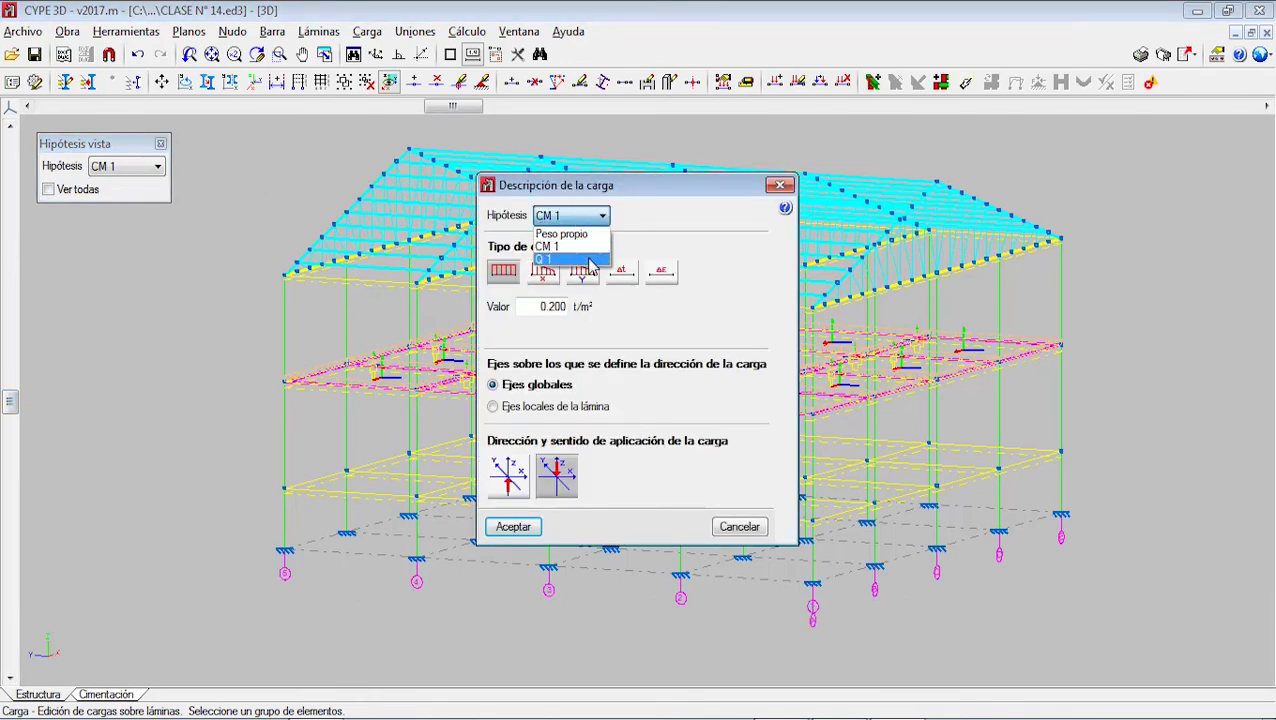
click(556, 262)
click(531, 525)
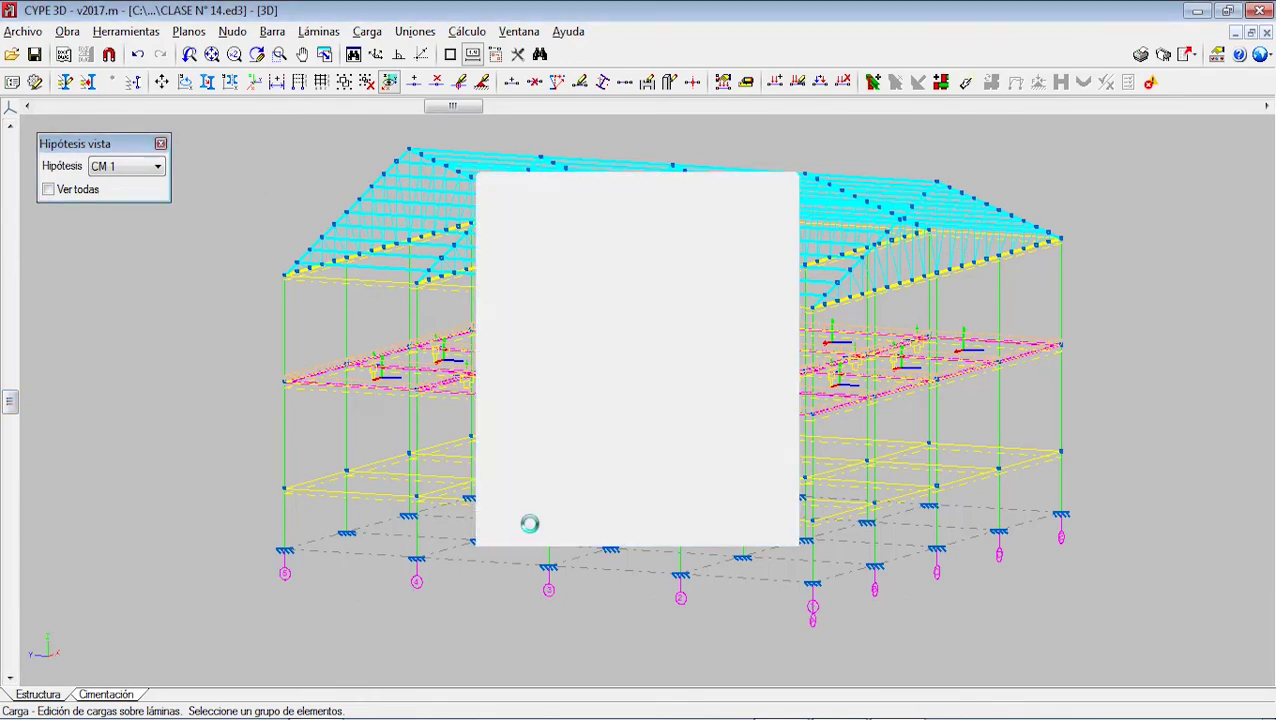
- Display the Q 1 loads, return to CM 1, and turn on the display of all load hypotheses
click(138, 168)
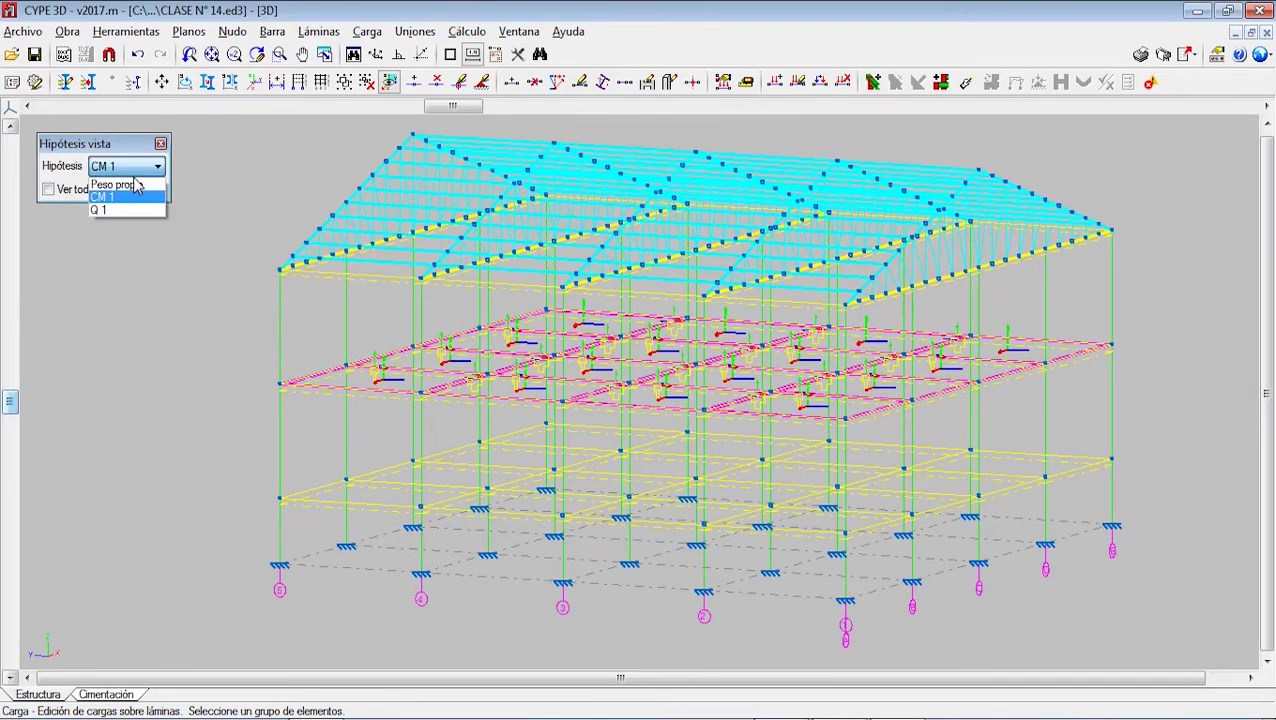
click(135, 205)
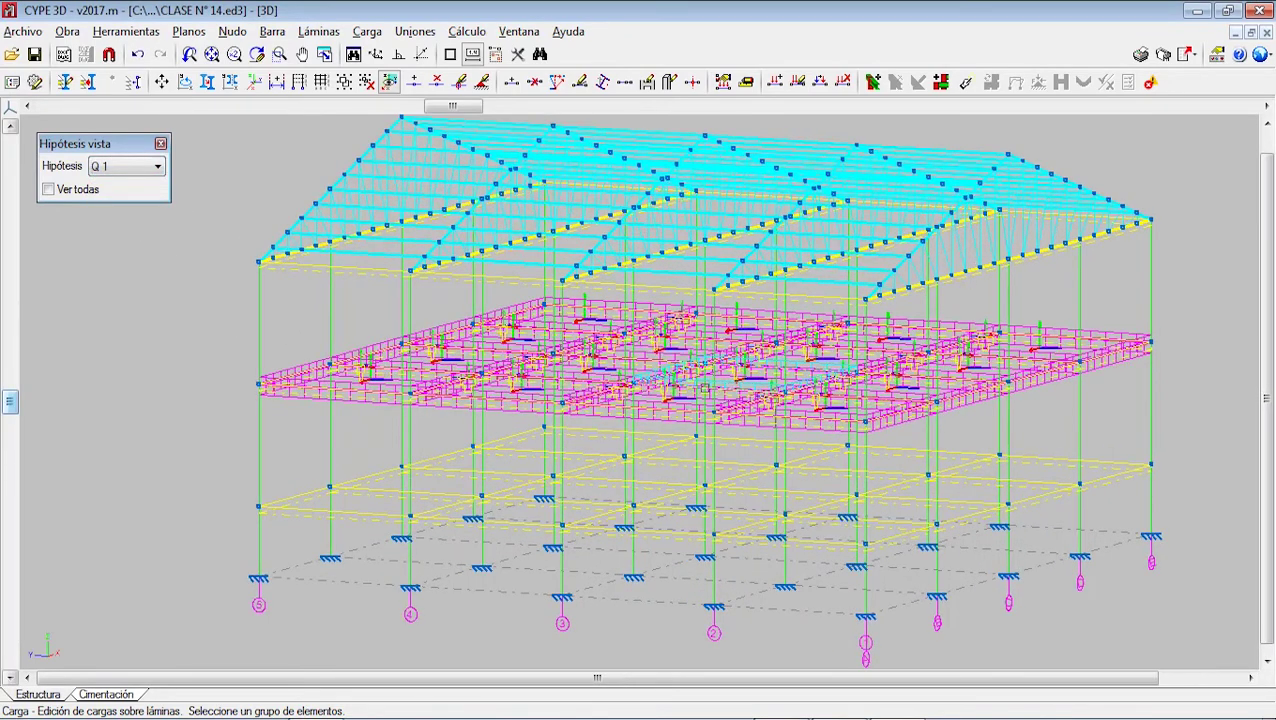
click(135, 167)
click(130, 197)
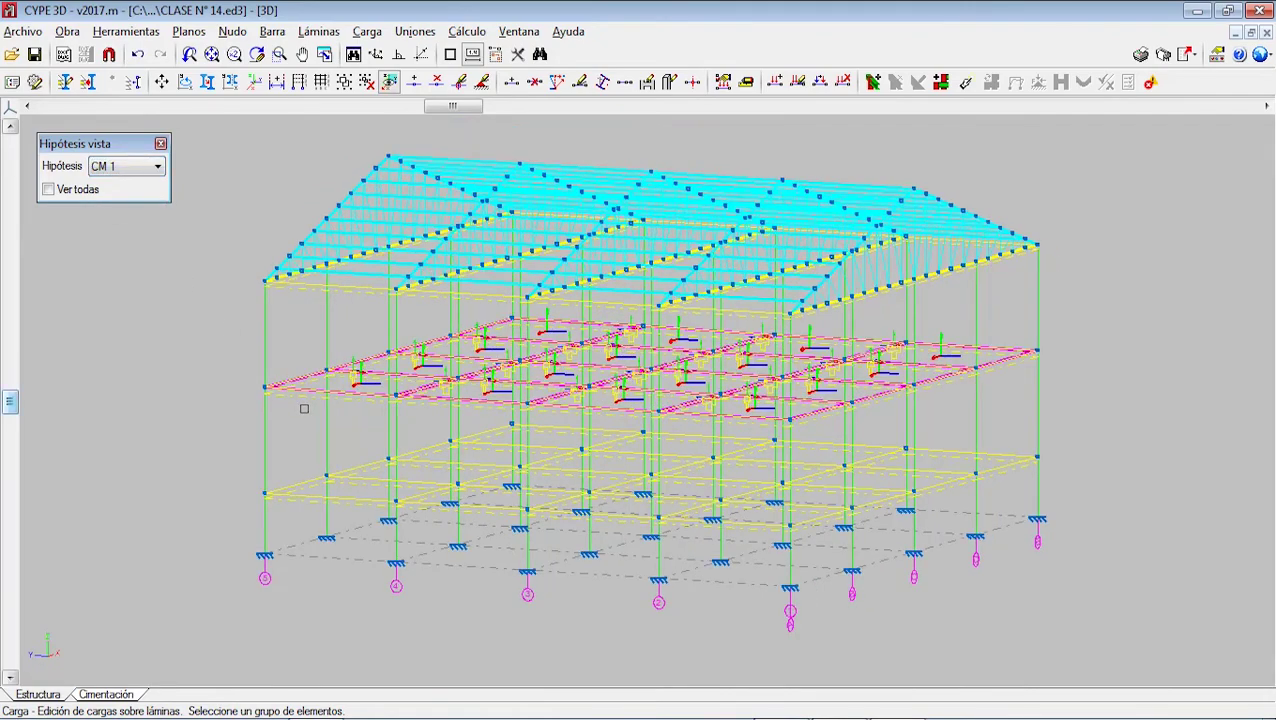
click(49, 190)
scroll(385, 480, up, 1)
middle_drag(385, 480, 384, 436)
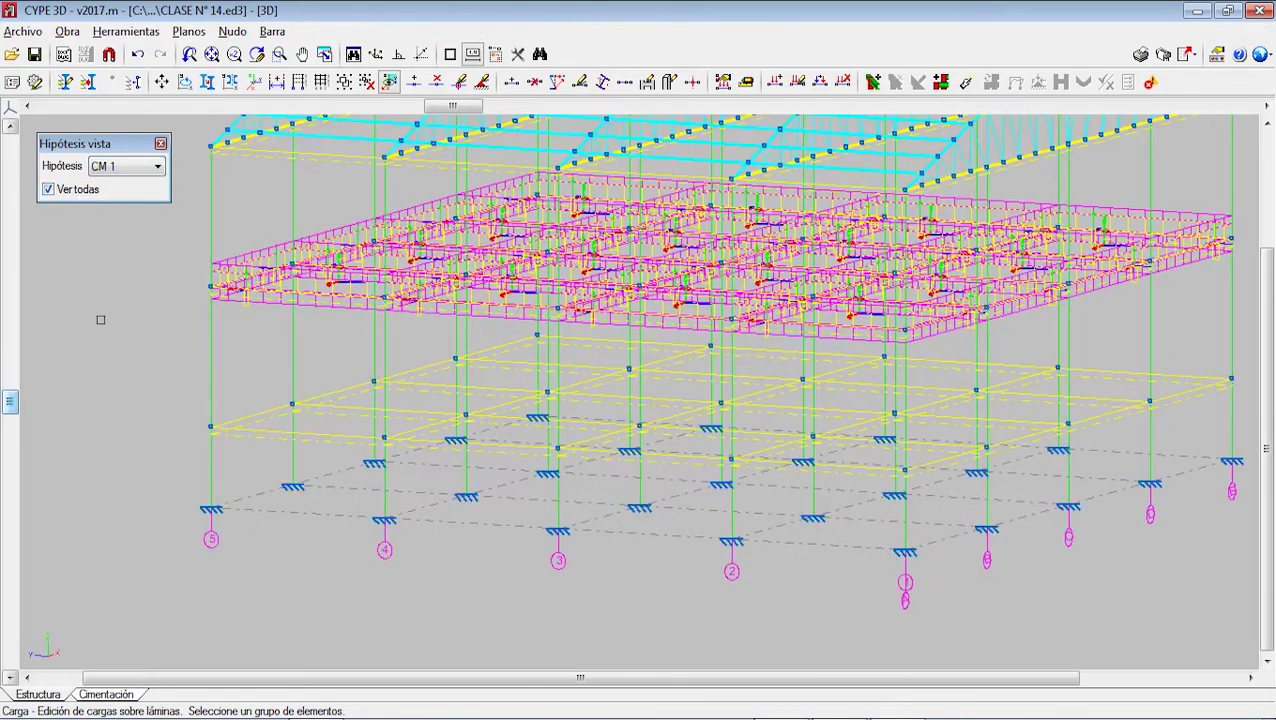
- Close the hypothesis viewer, and reopen and accept the displayed-hypothesis settings
click(160, 144)
scroll(210, 305, down, 2)
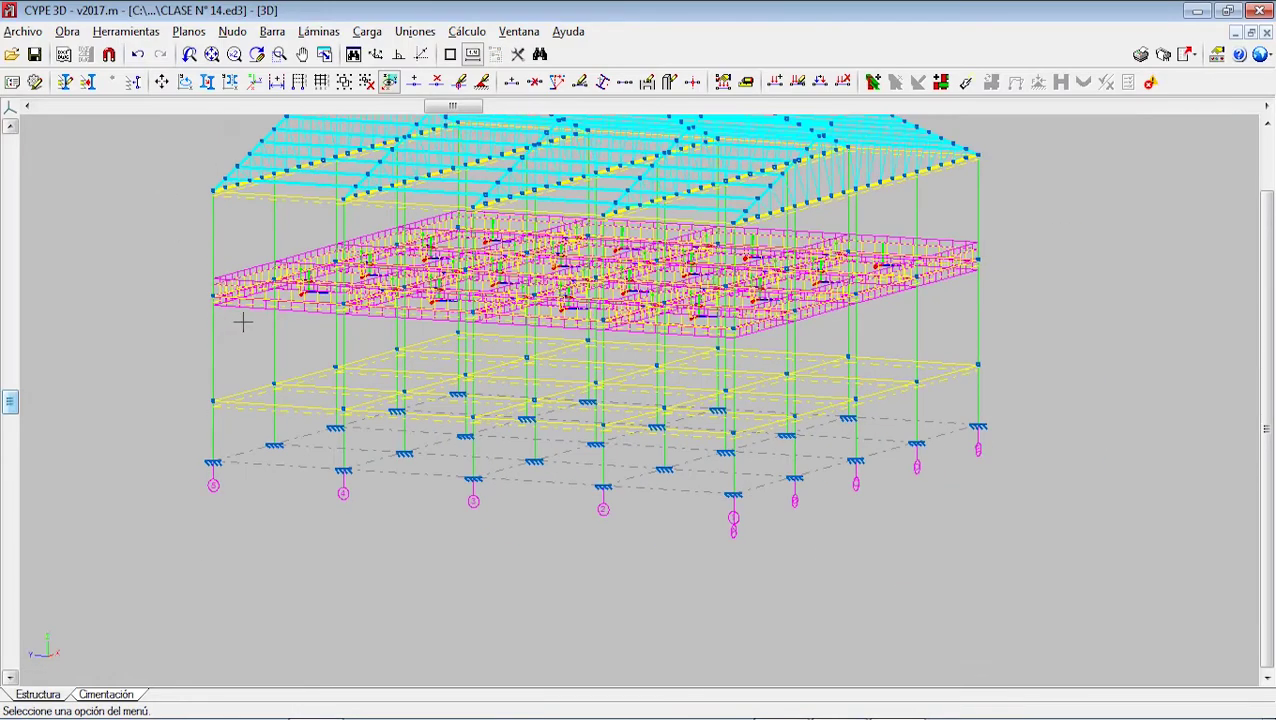
click(368, 31)
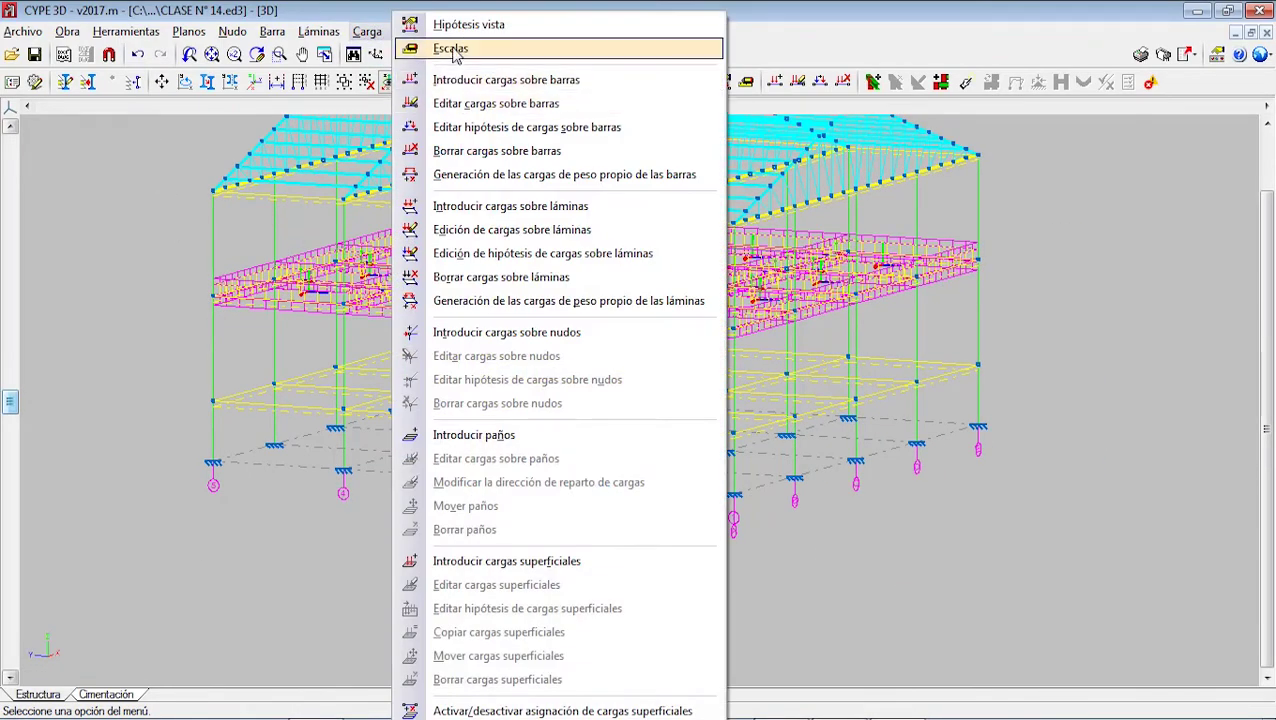
click(470, 22)
click(600, 400)
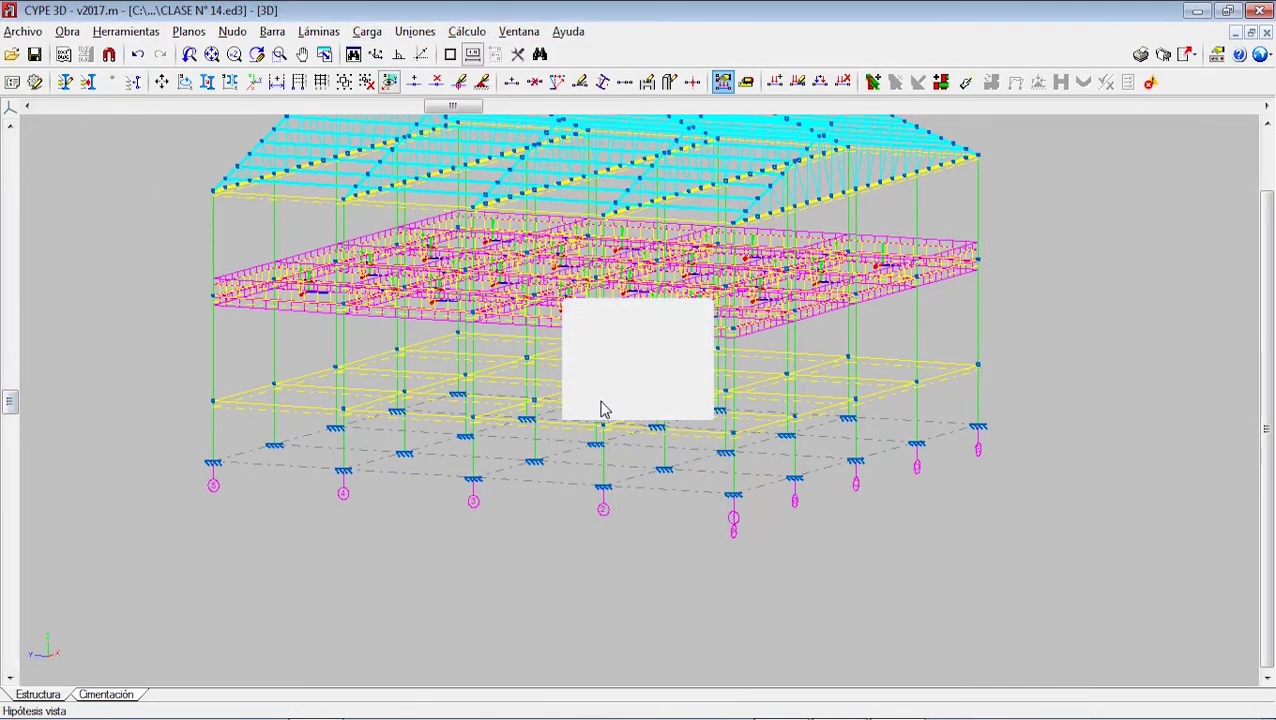
- Examine the load values on the Nivel 0 and Nivel 1 bars and the roof trusses in the 3D view
scroll(305, 397, up, 4)
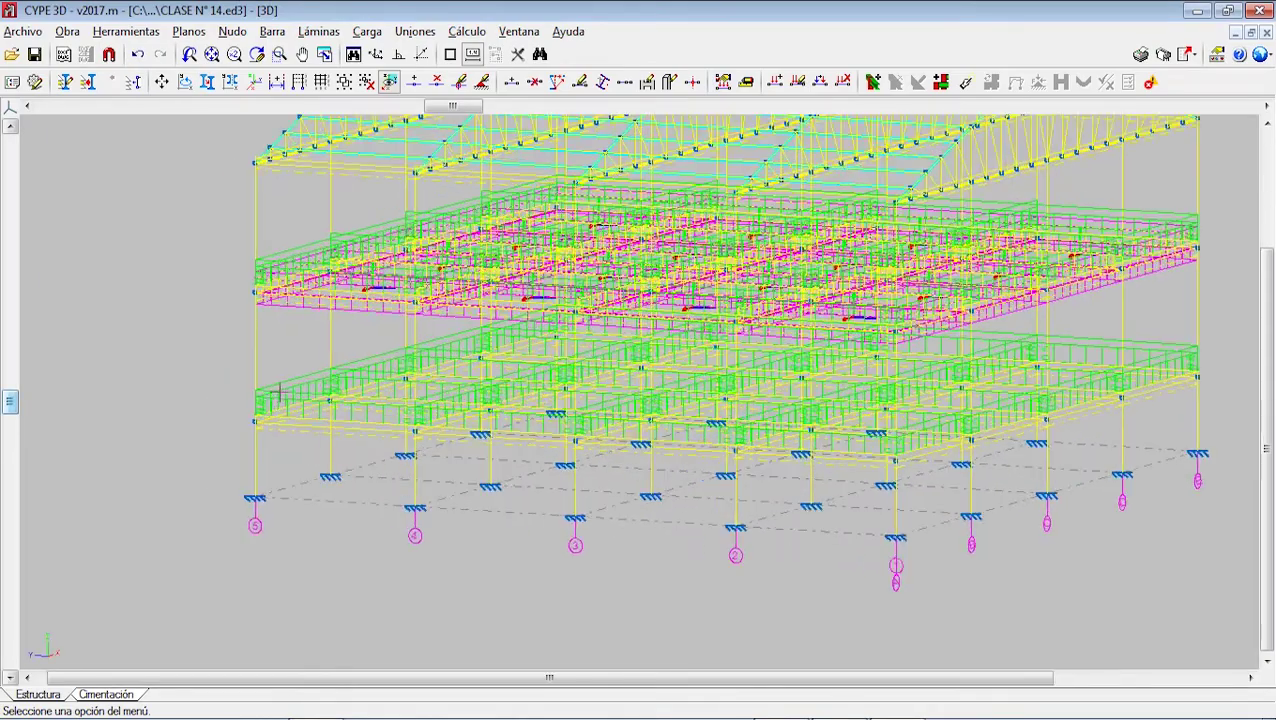
scroll(233, 407, up, 5)
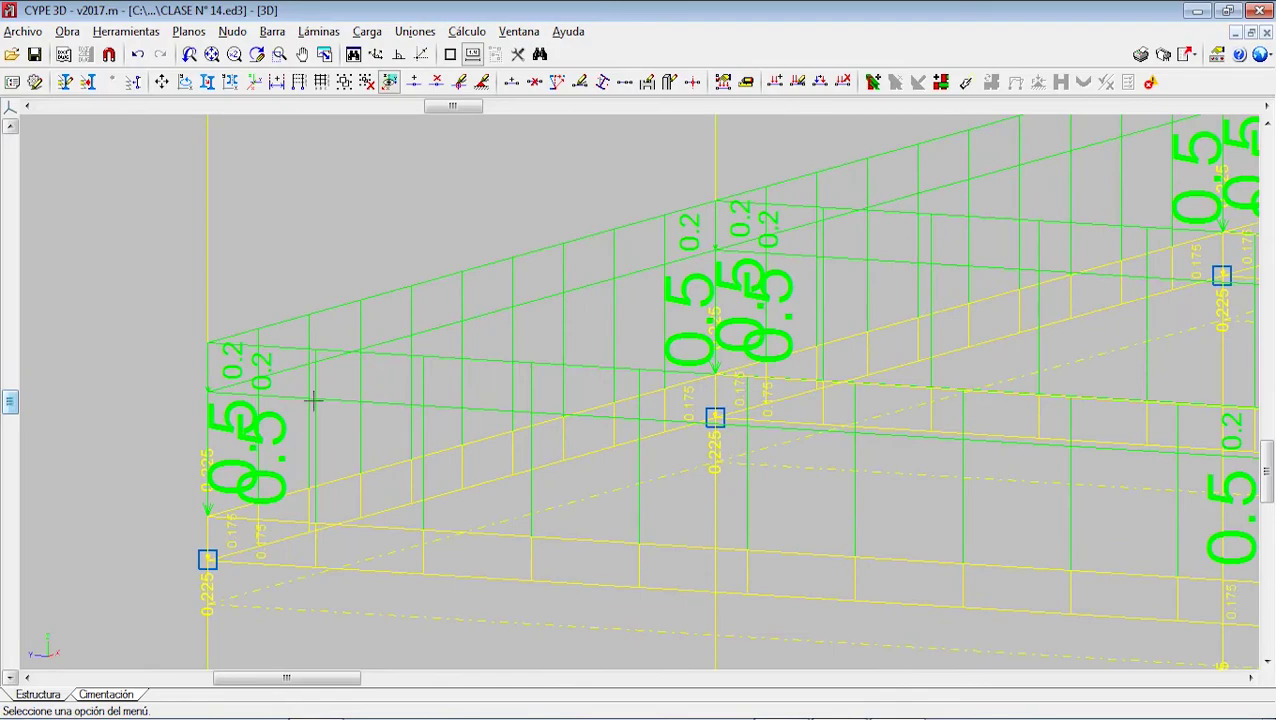
scroll(313, 400, up, 1)
scroll(313, 398, down, 5)
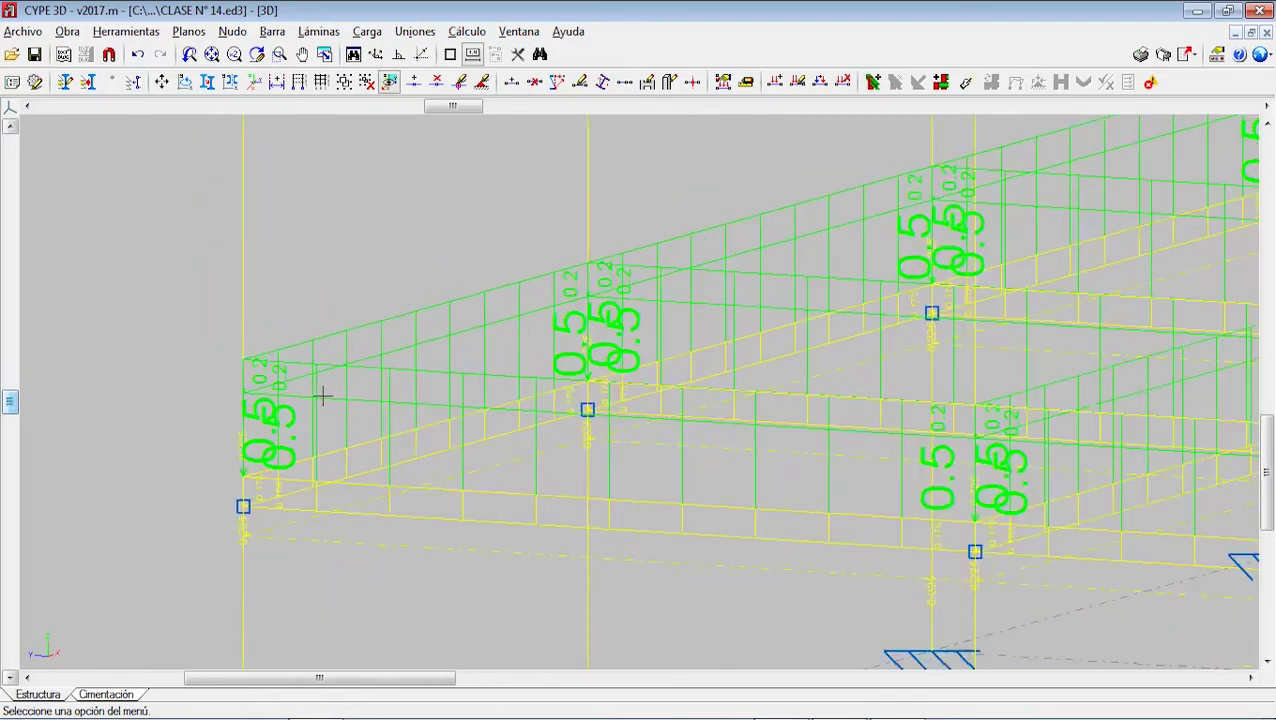
scroll(313, 398, up, 5)
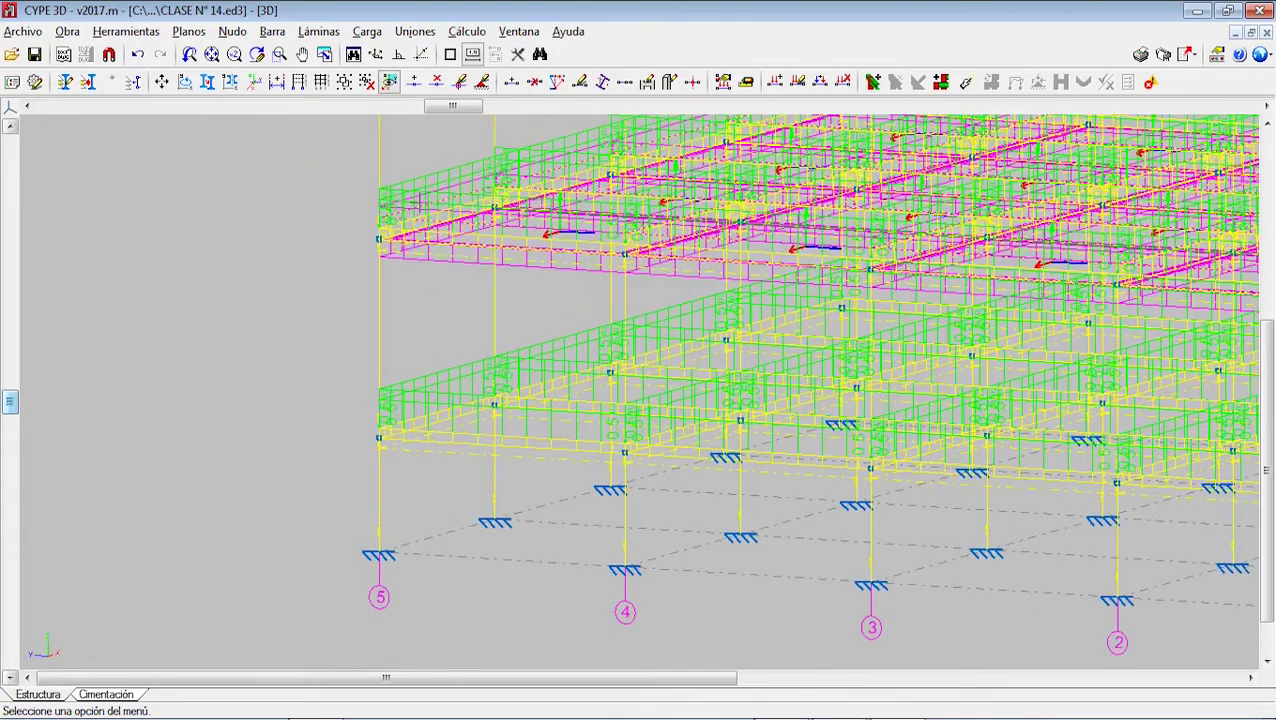
scroll(418, 214, down, 4)
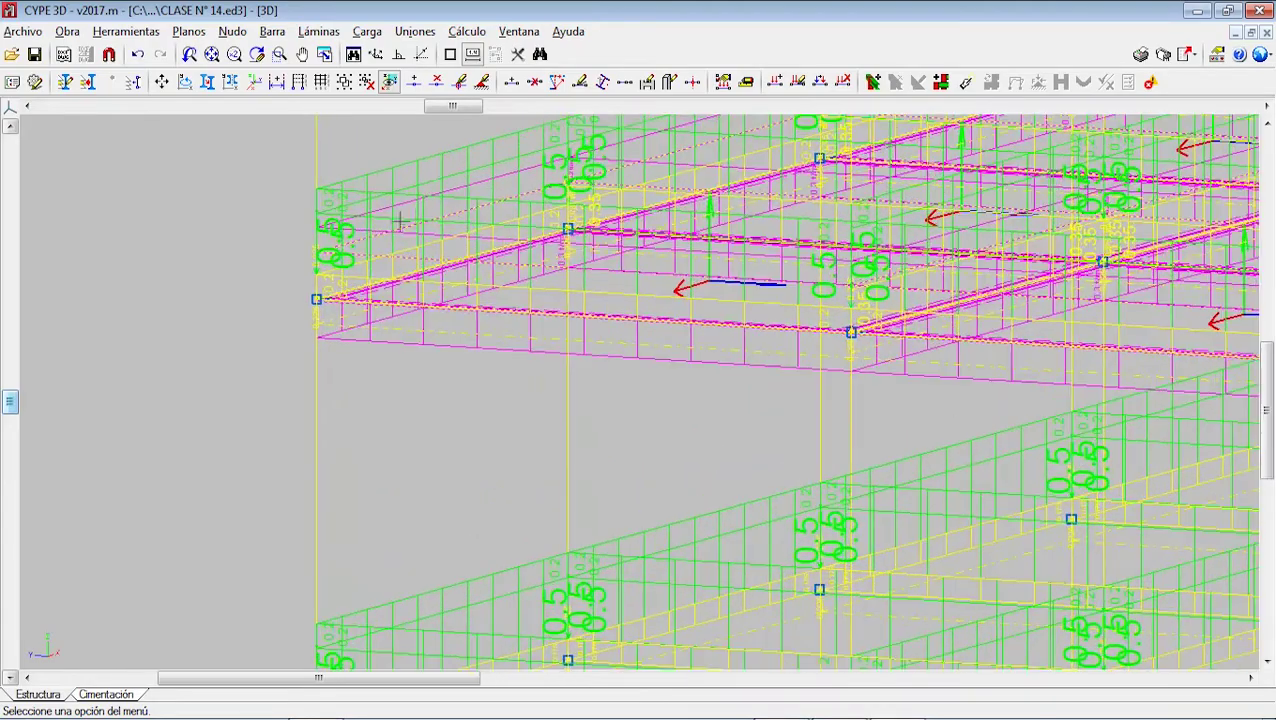
scroll(470, 295, down, 3)
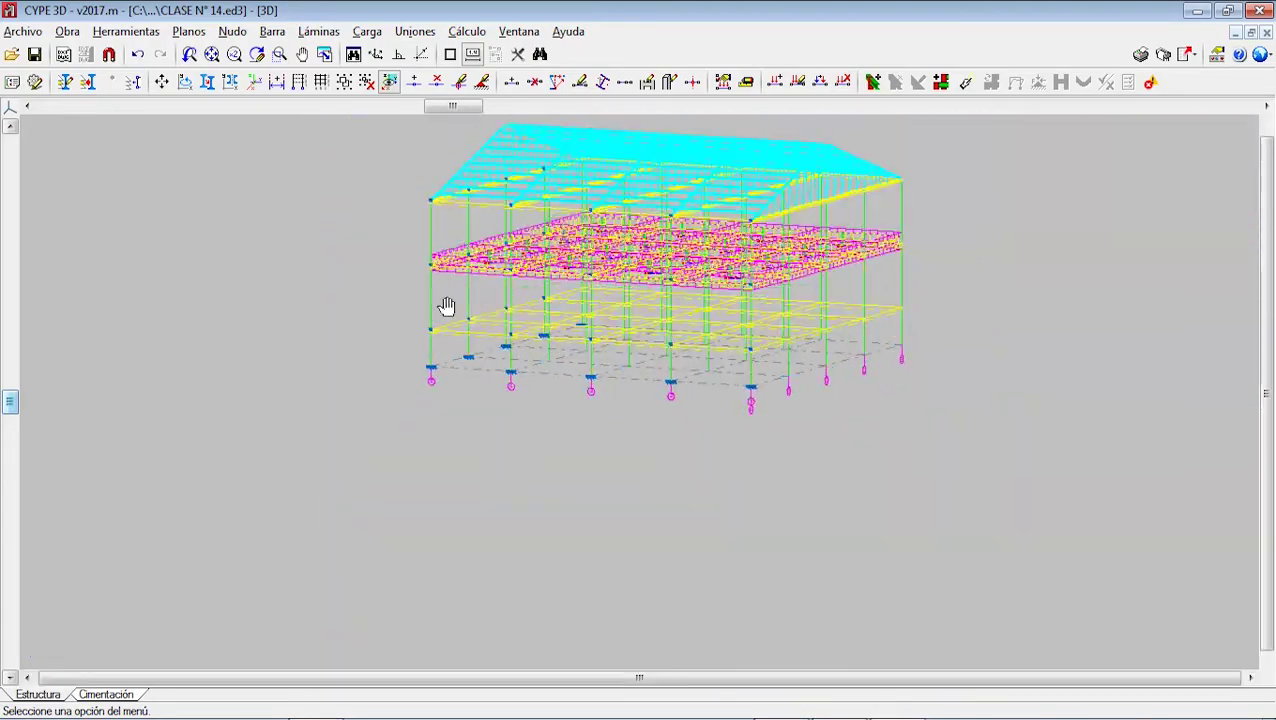
scroll(450, 312, up, 4)
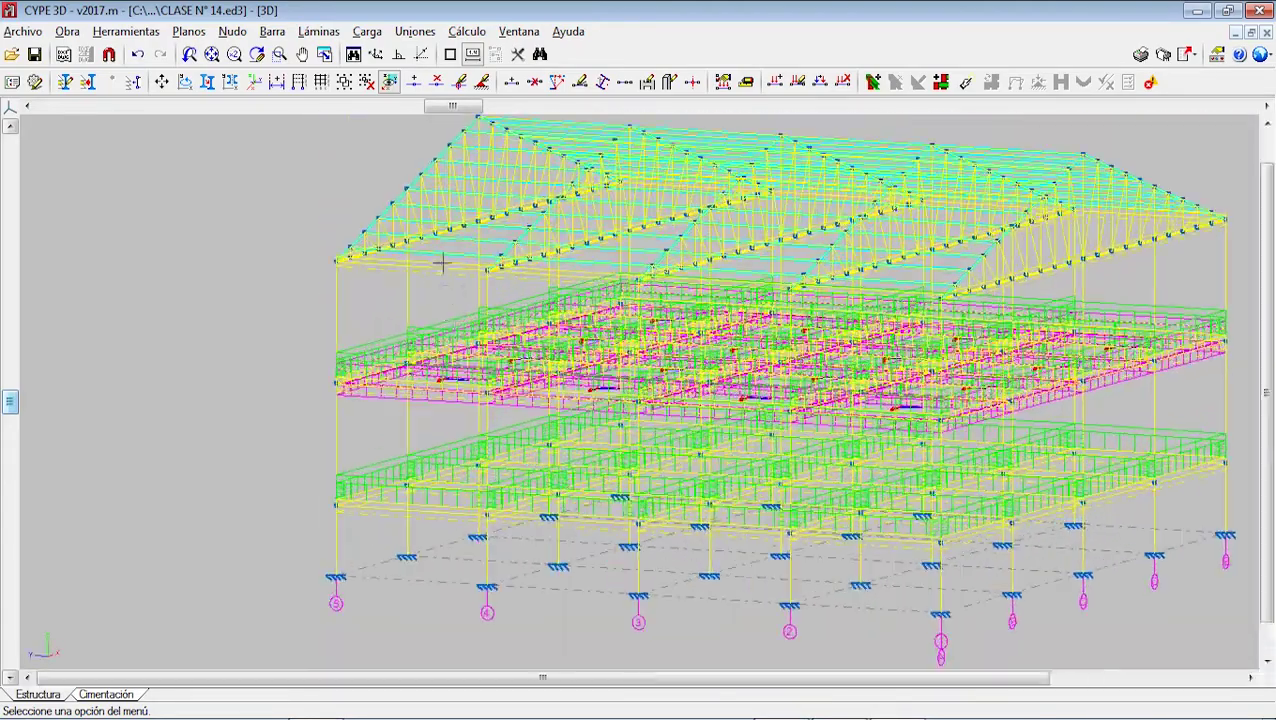
scroll(441, 265, up, 4)
scroll(436, 277, down, 5)
scroll(436, 277, down, 3)
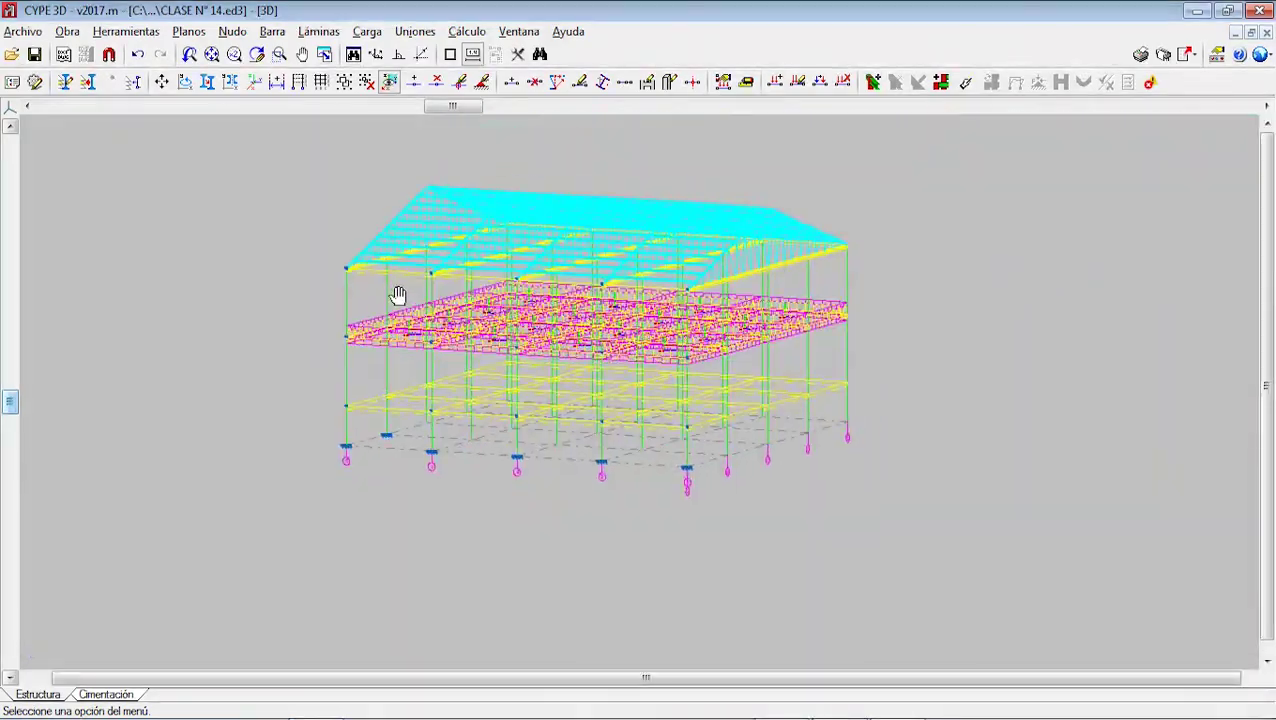
scroll(399, 293, up, 1)
- Delete the applied loads from all the bars by window-selecting the whole structure
click(367, 31)
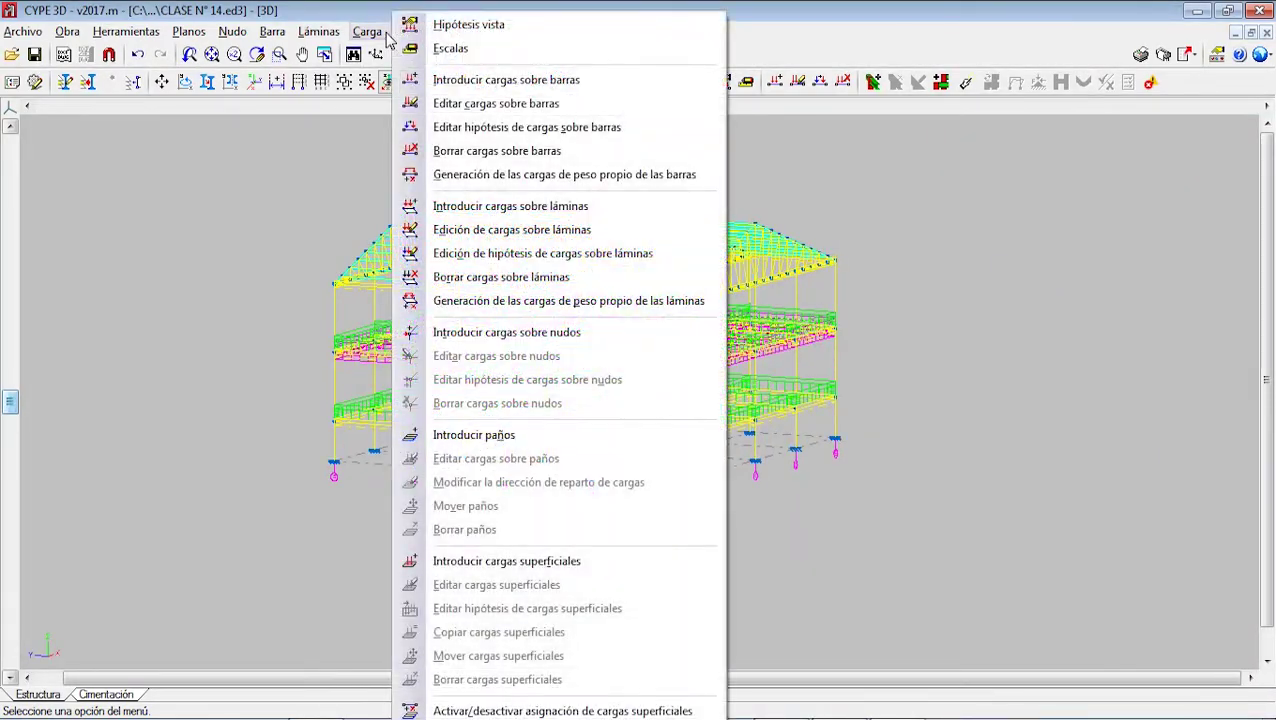
click(520, 151)
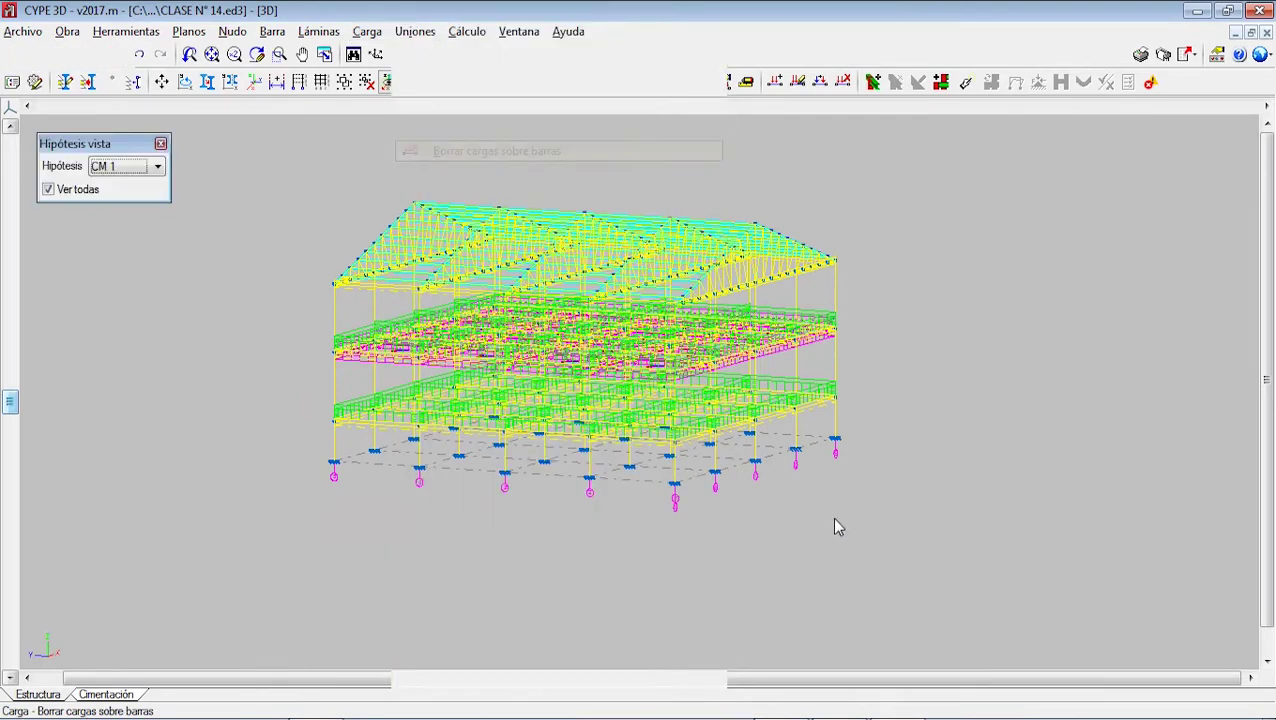
click(911, 561)
click(292, 140)
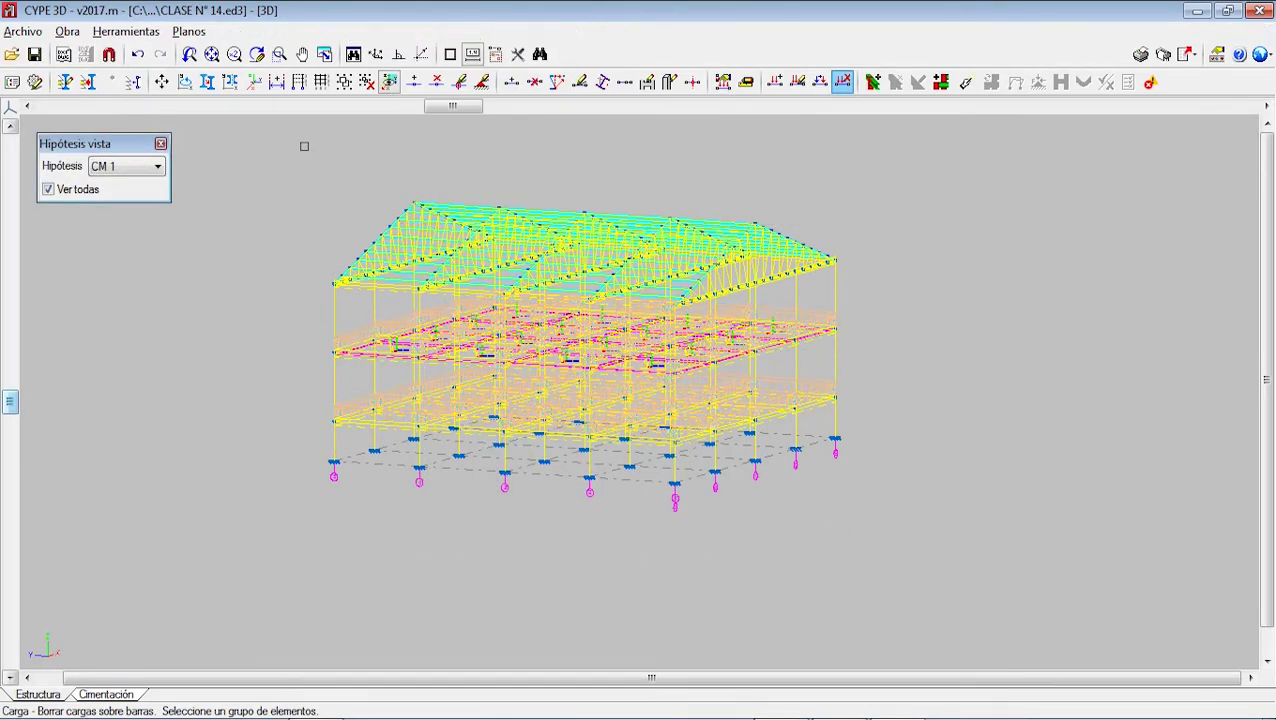
right_click(304, 146)
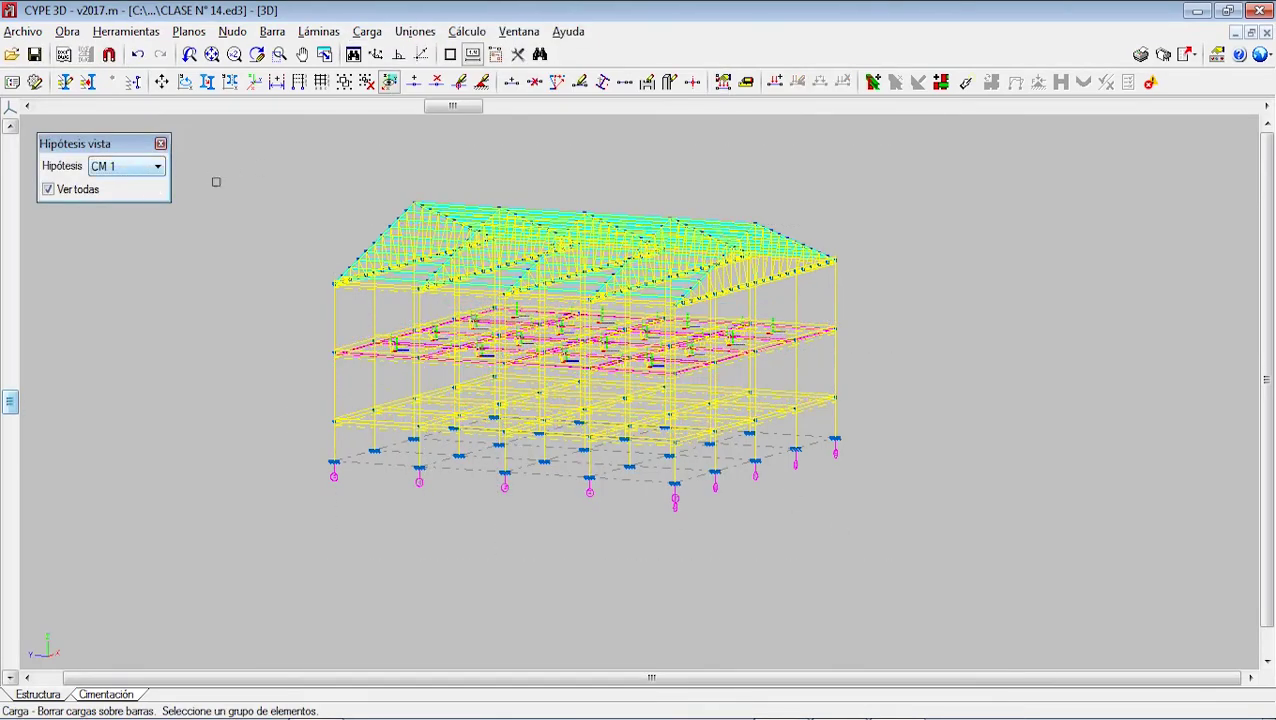
- Delete the applied loads from all the slabs by window-selecting the whole structure, and inspect the model
click(367, 31)
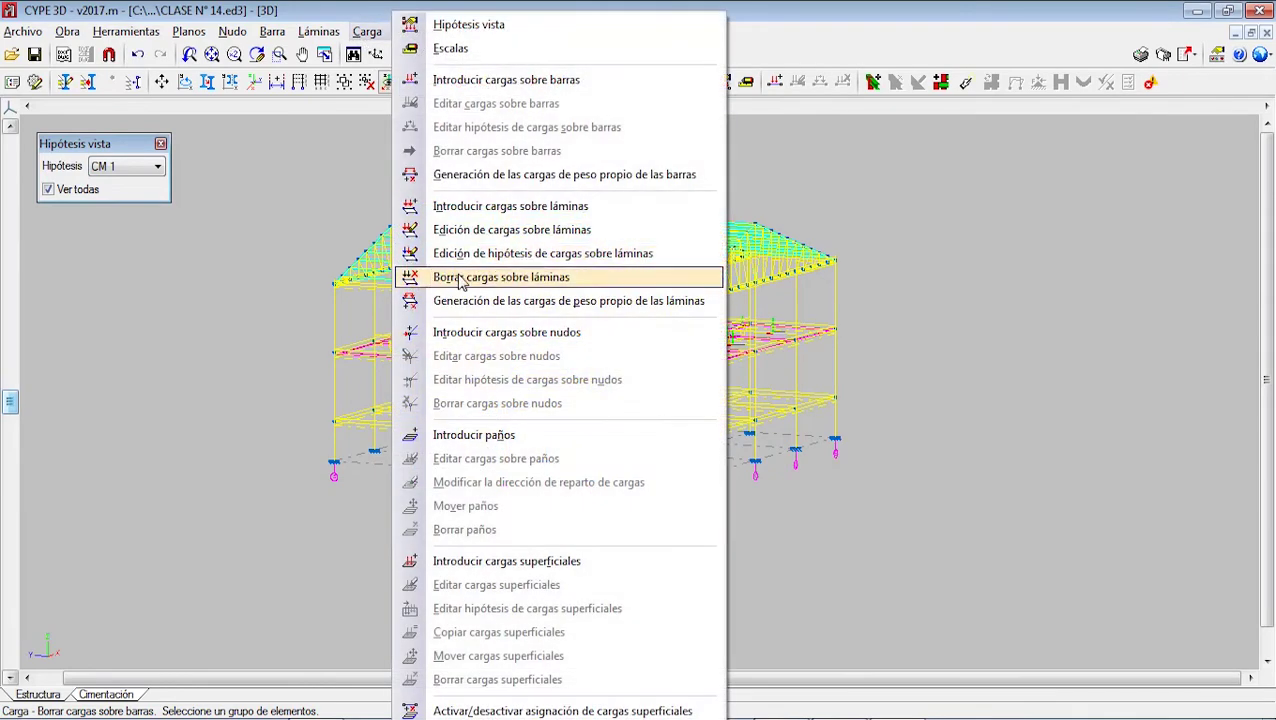
click(486, 284)
click(946, 582)
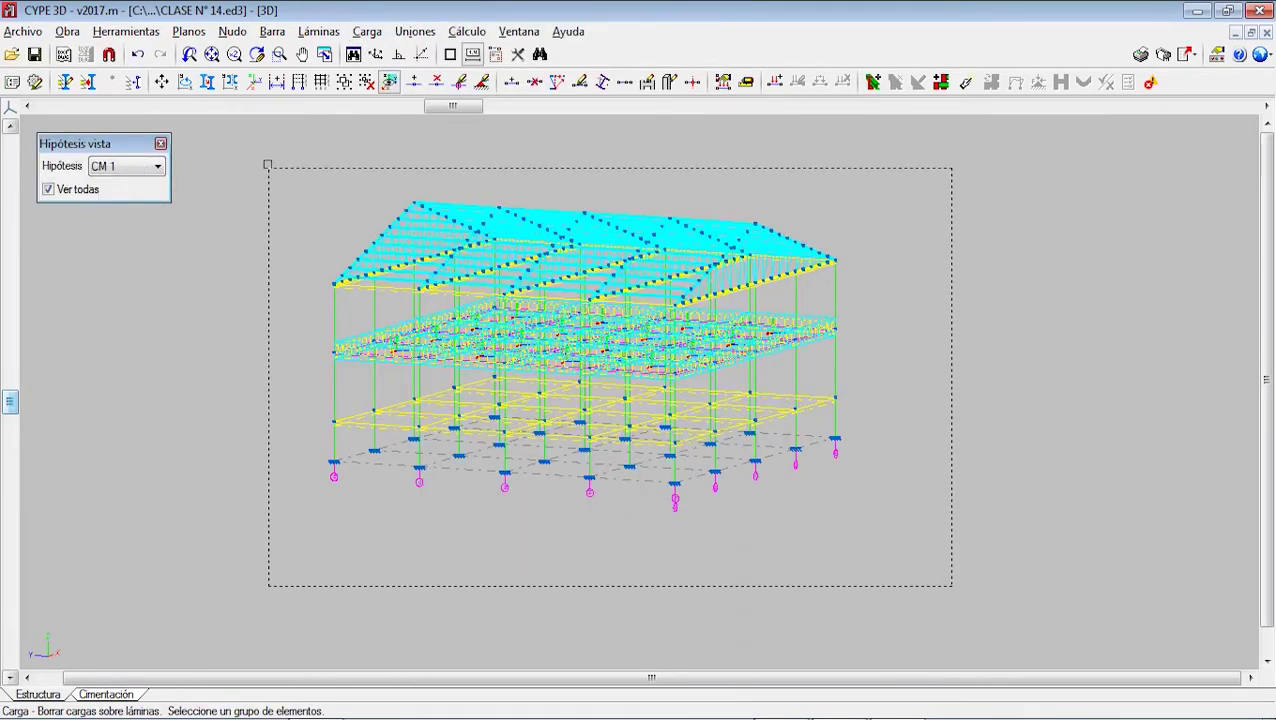
click(265, 160)
scroll(500, 328, up, 5)
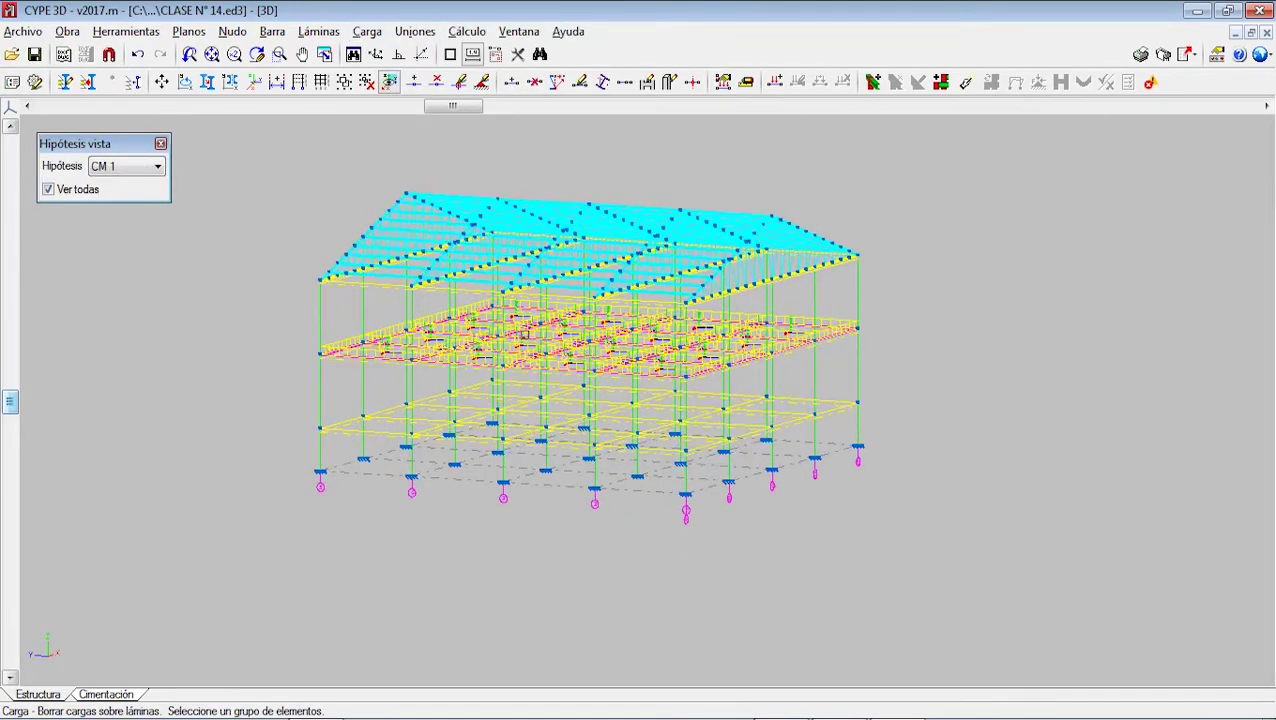
scroll(330, 347, up, 6)
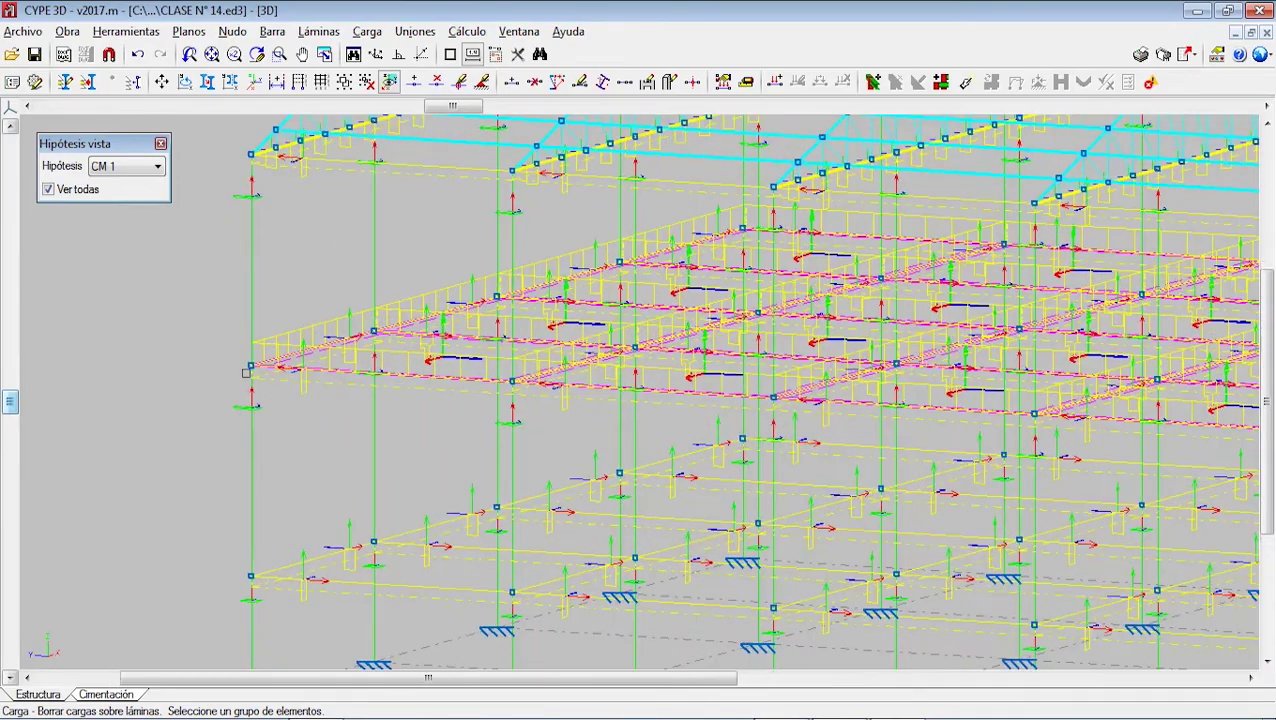
scroll(285, 326, down, 8)
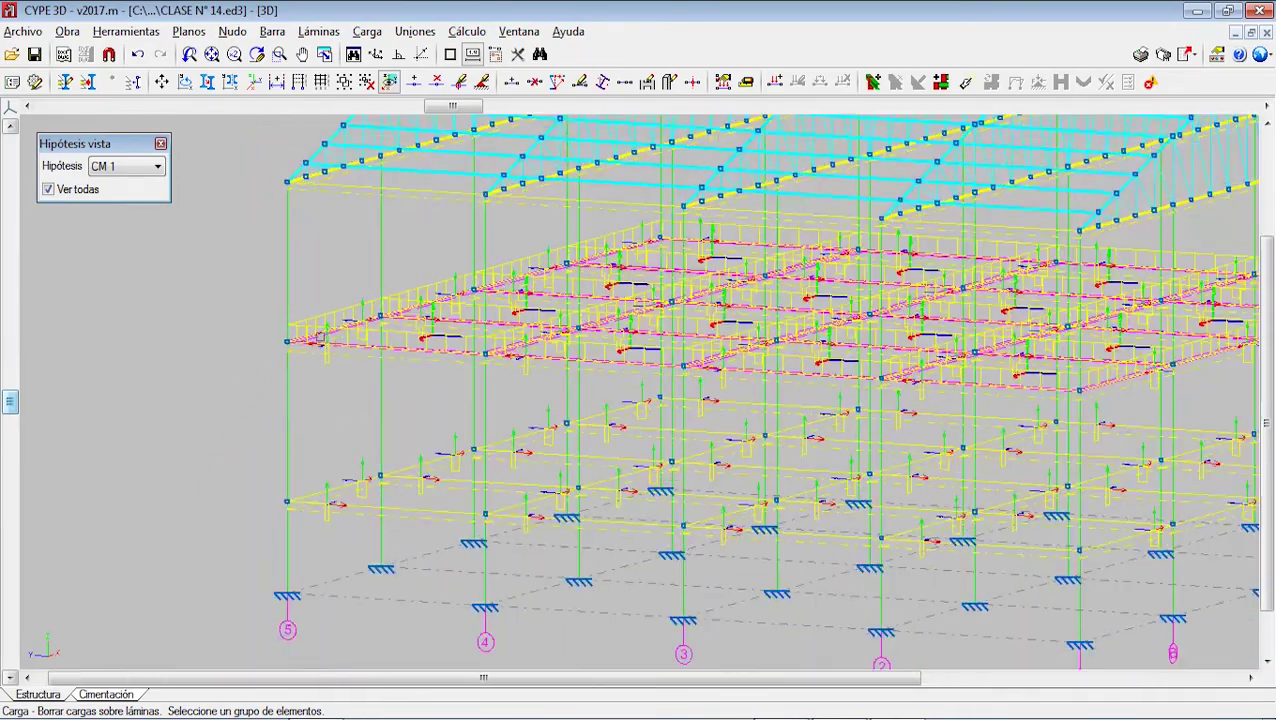
scroll(521, 366, up, 1)
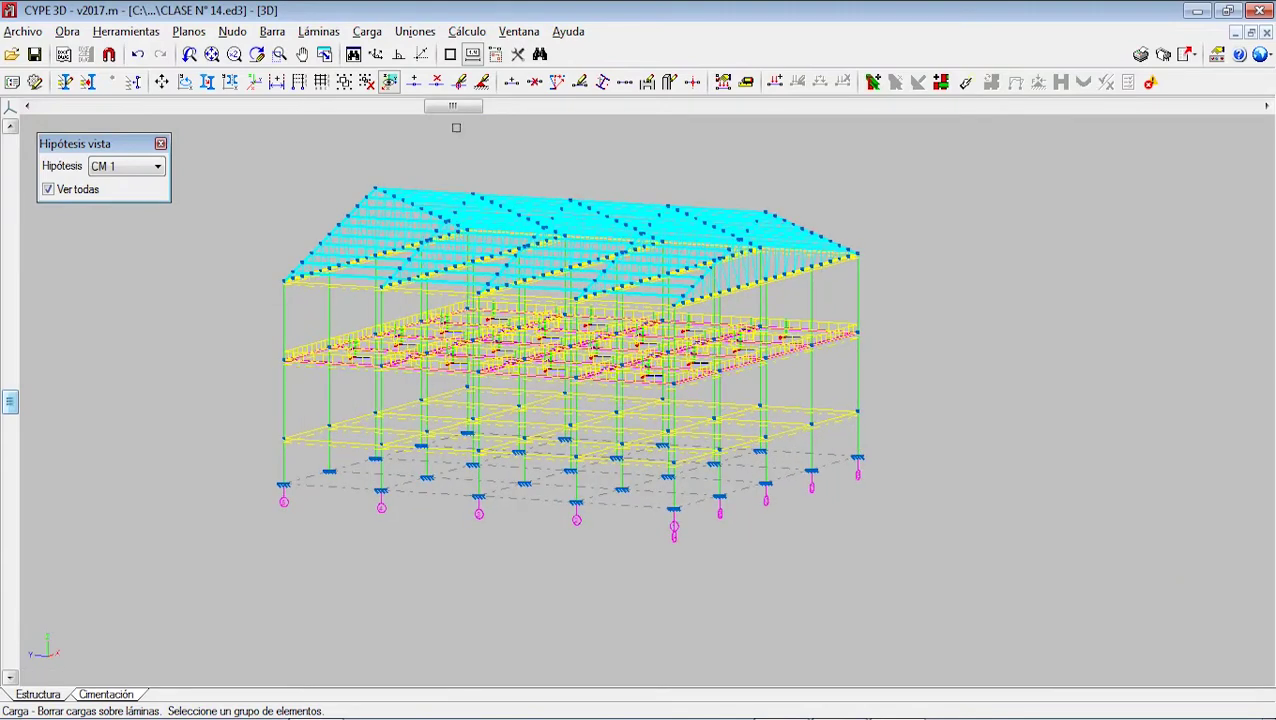
- Switch from the 3D view to the Nivel 0 plan
click(516, 31)
click(545, 333)
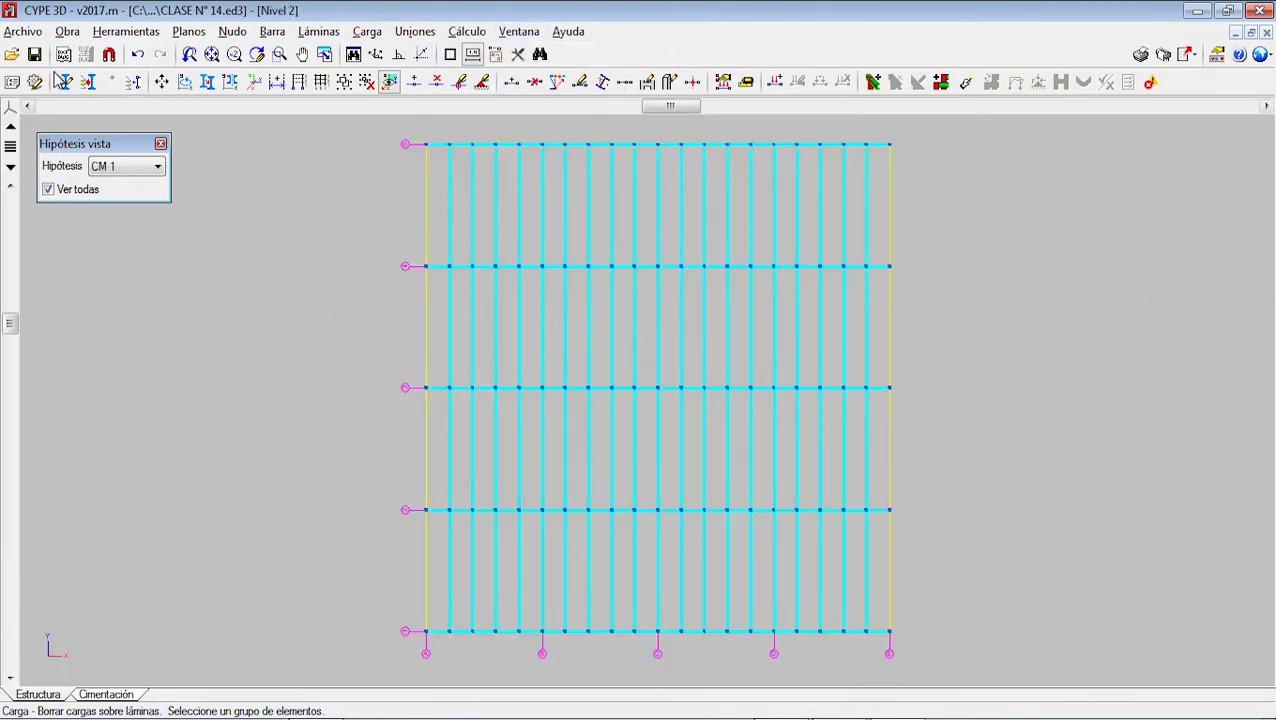
click(10, 166)
click(10, 166)
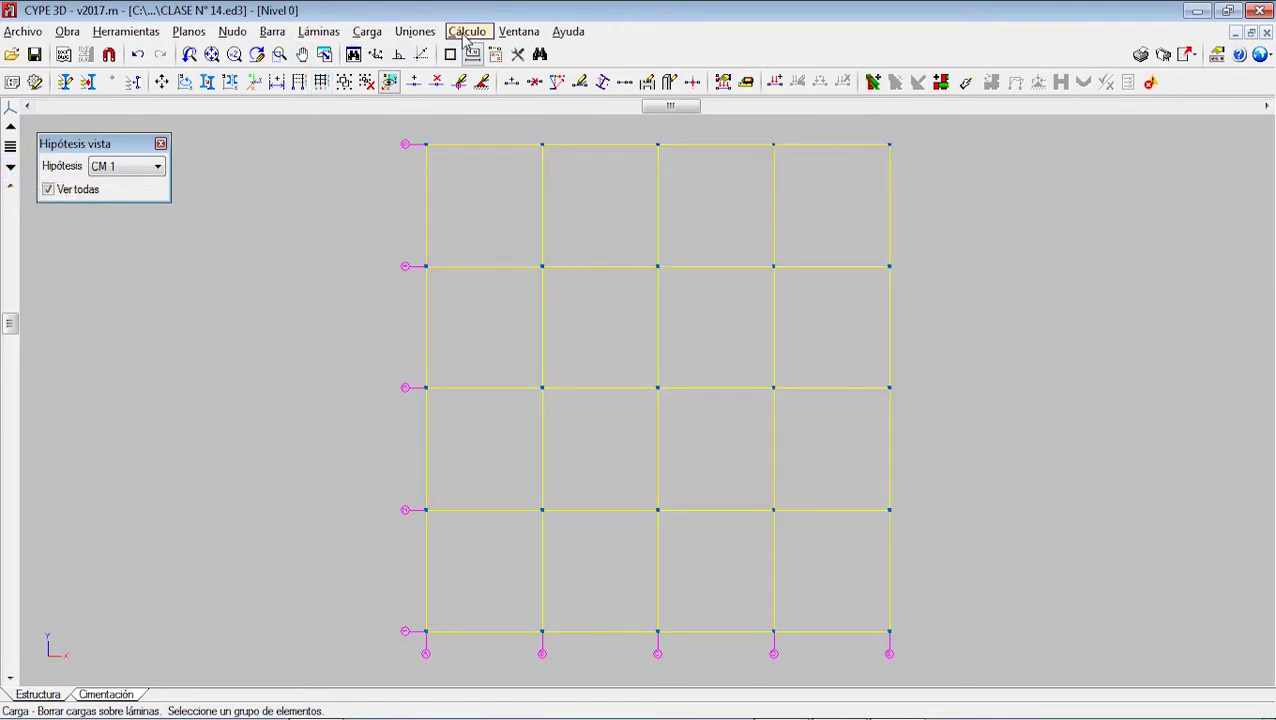
- Apply a uniform downward CM 1 load of 0.2 t/m in global axes to all the bars of Nivel 0
click(366, 31)
click(493, 81)
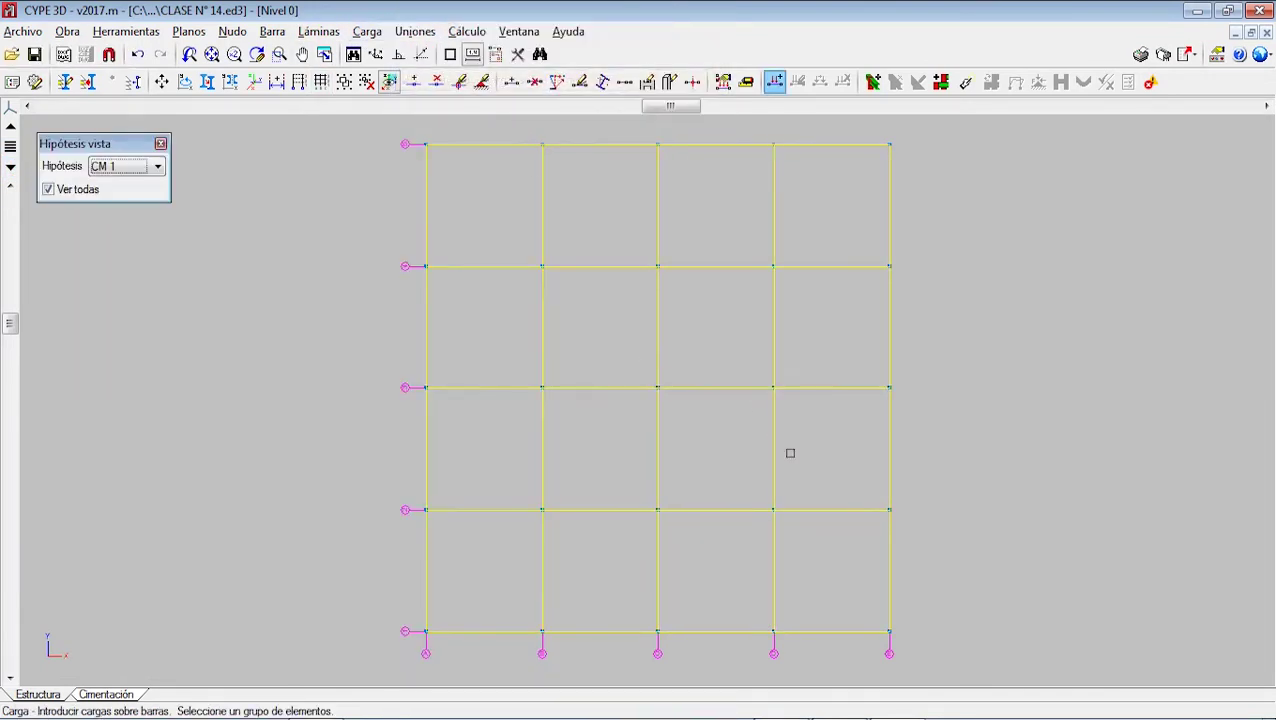
scroll(922, 573, down, 1)
drag(945, 657, 372, 196)
right_click(365, 171)
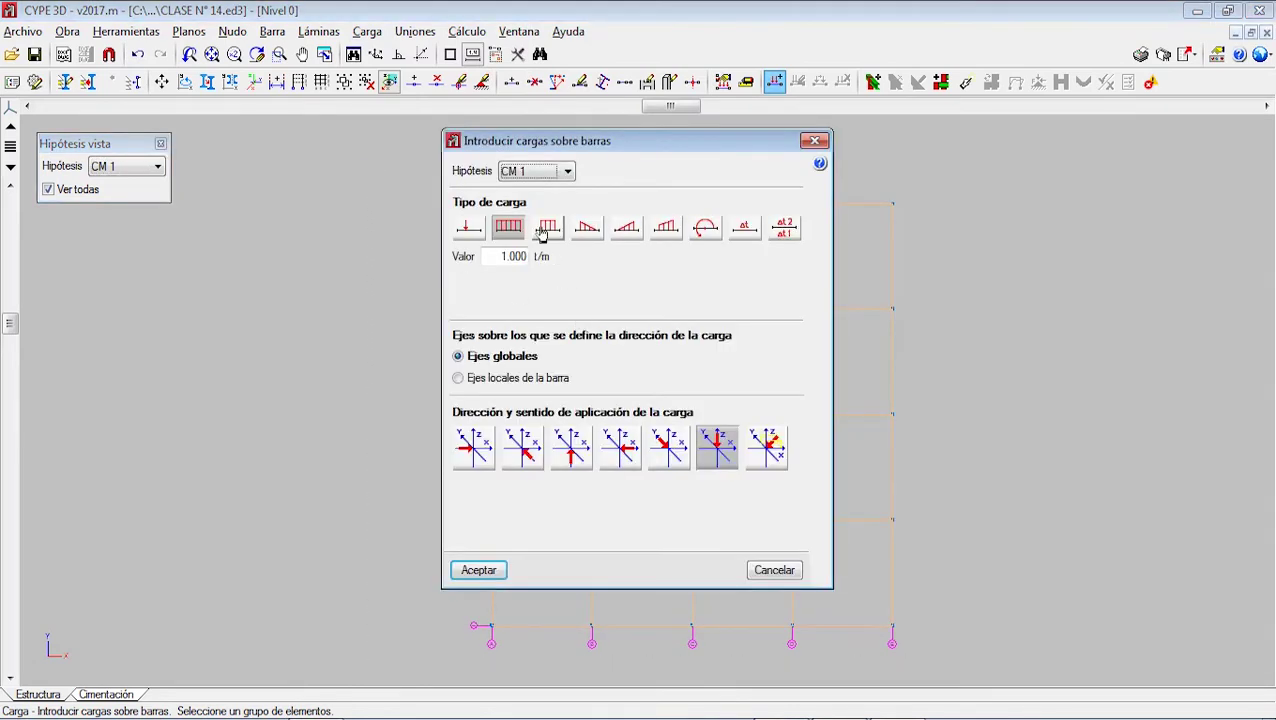
double_click(513, 258)
text(0.2)
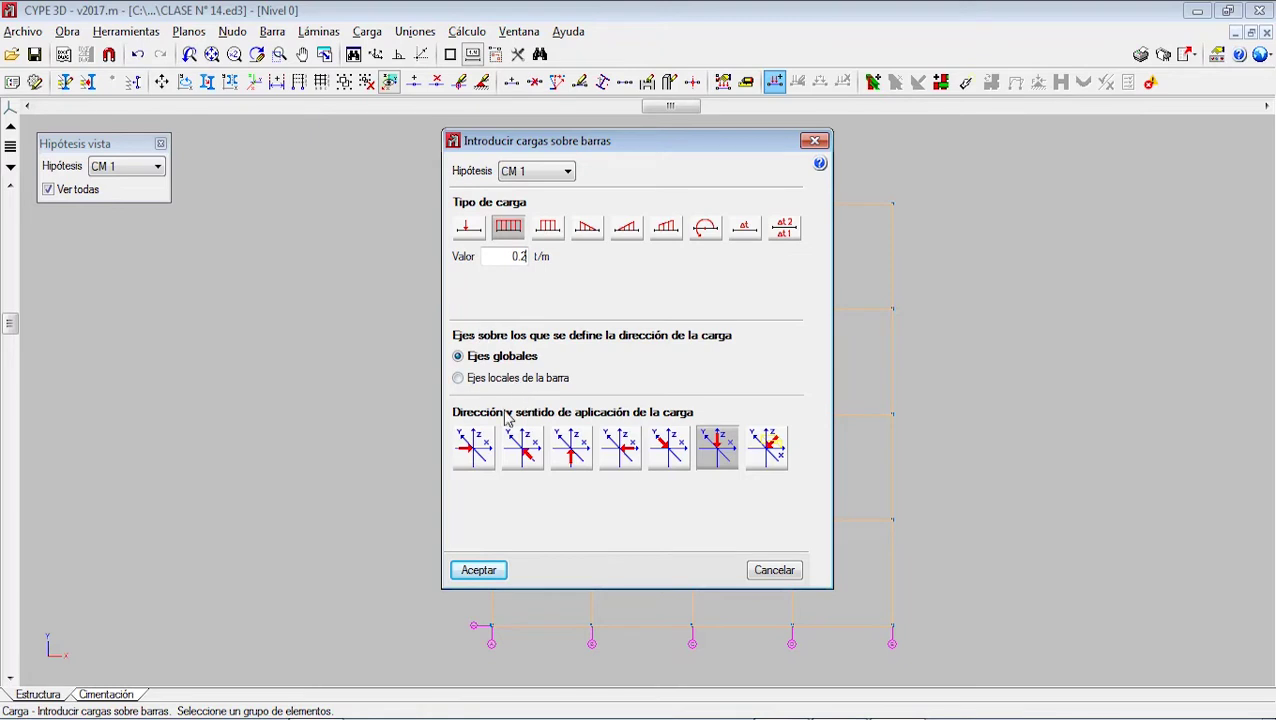
click(497, 569)
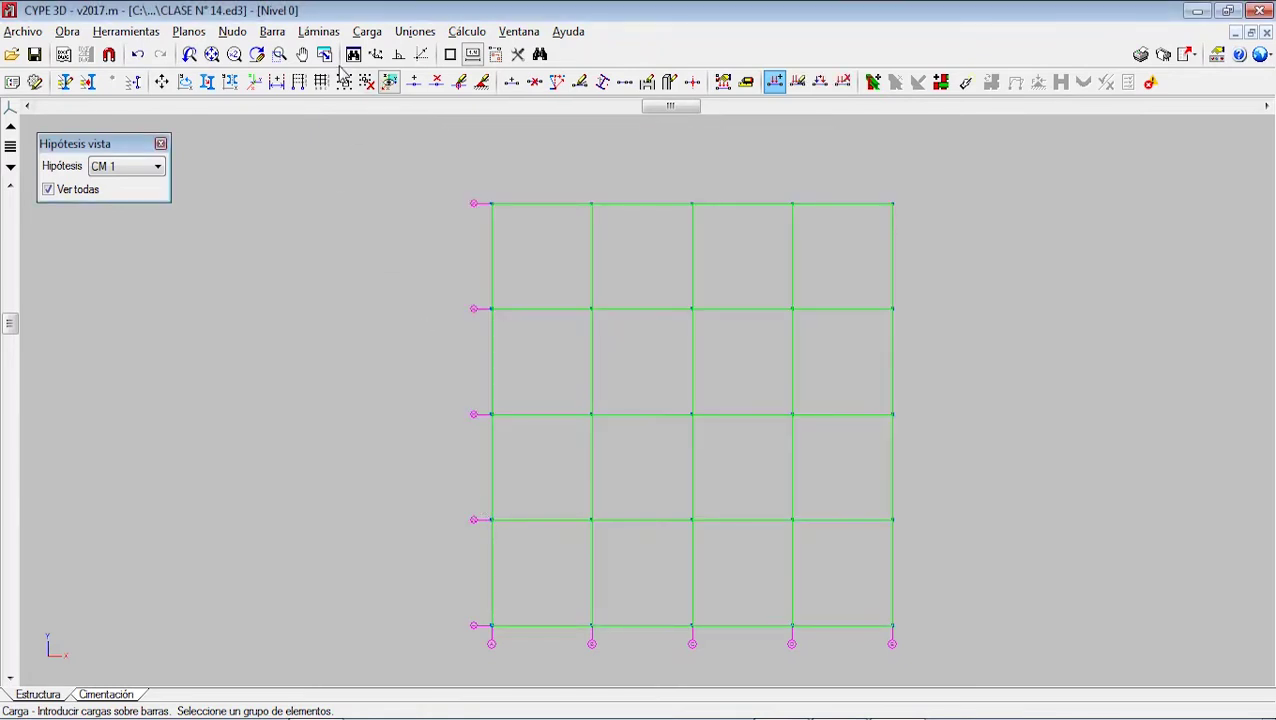
- Apply the same uniform downward CM 1 load of 0.2 t/m to all the bars of Nivel 1
click(9, 124)
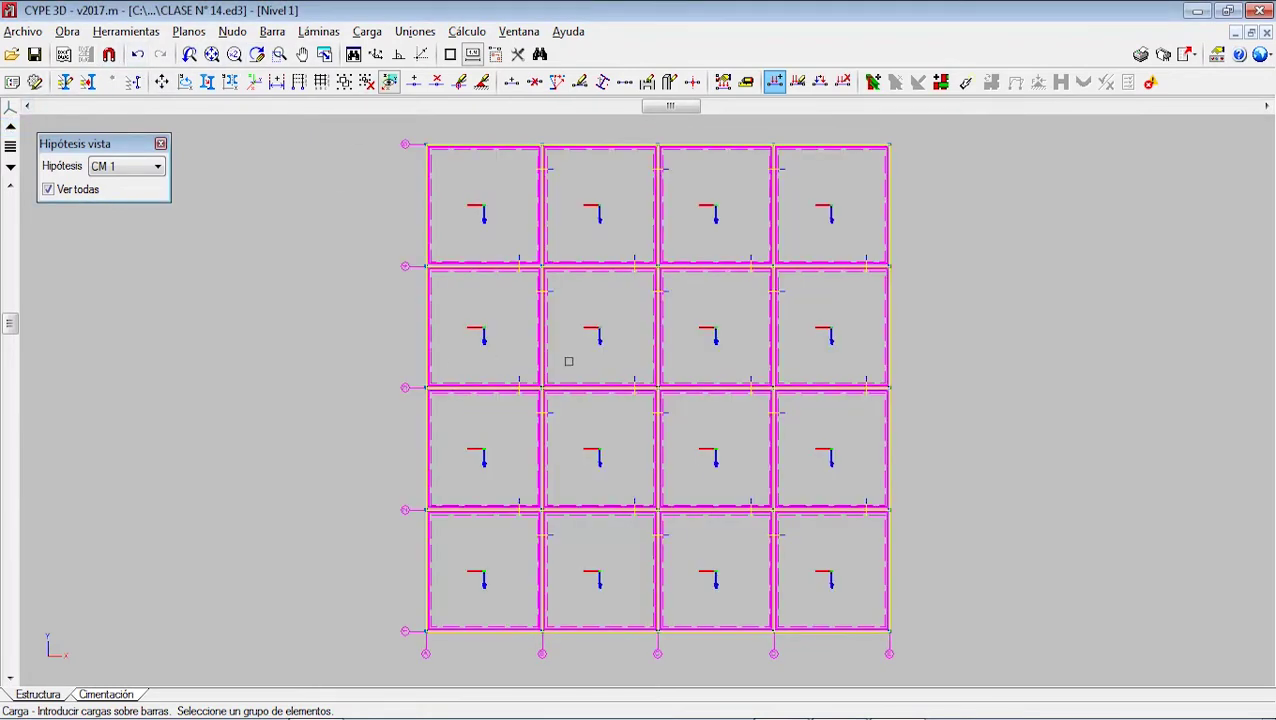
click(966, 655)
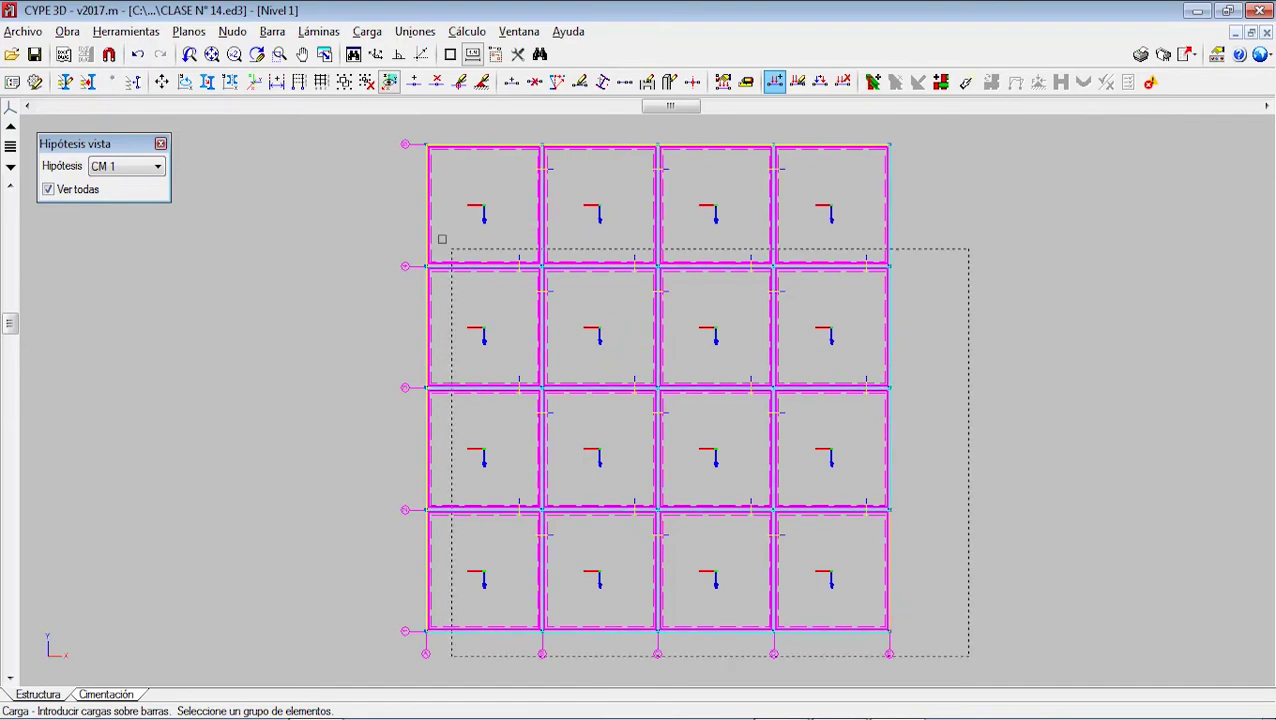
click(399, 120)
right_click(409, 137)
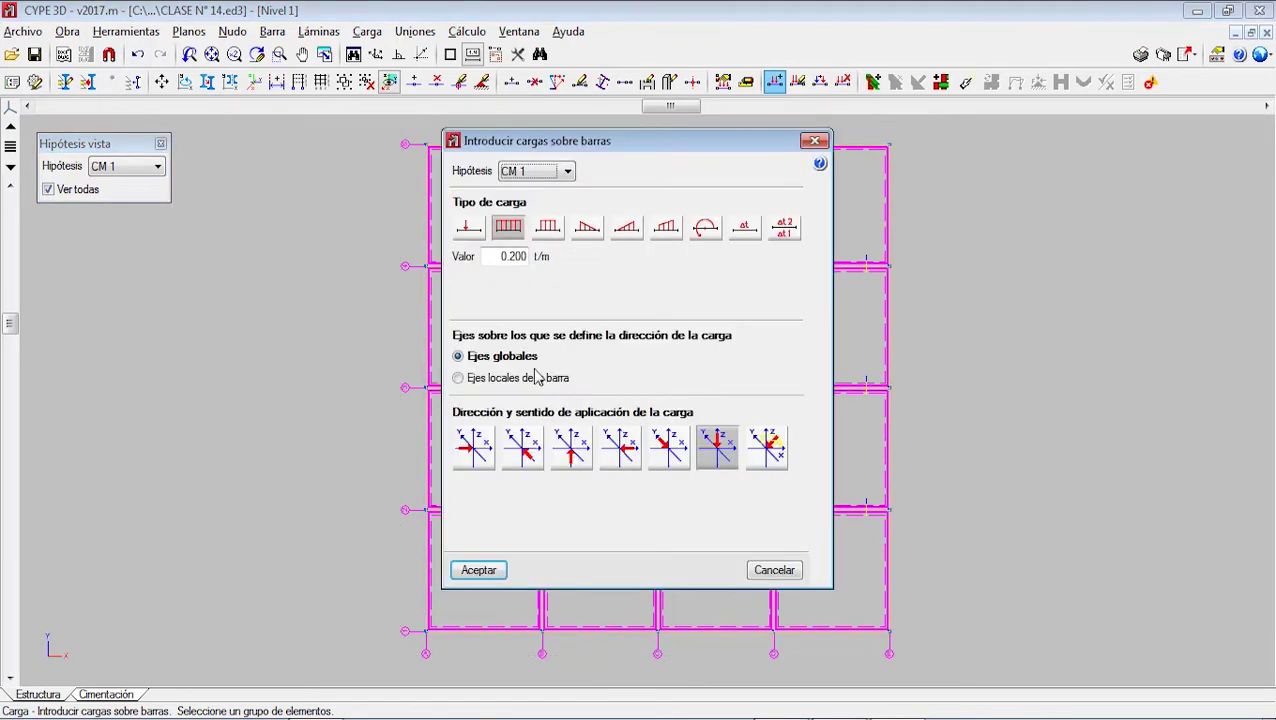
click(488, 569)
- Apply a uniform downward Q 1 load of 0.2 t/m² in global axes to all the slabs of Nivel 1
click(370, 33)
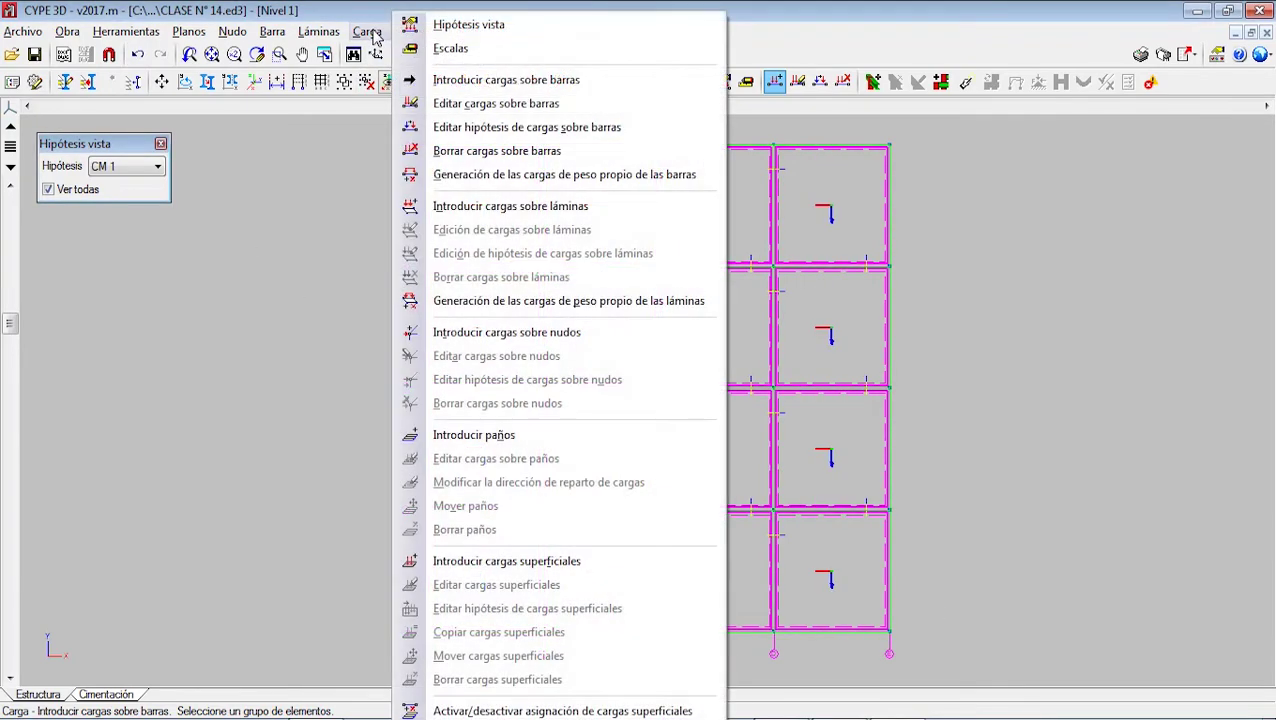
click(540, 206)
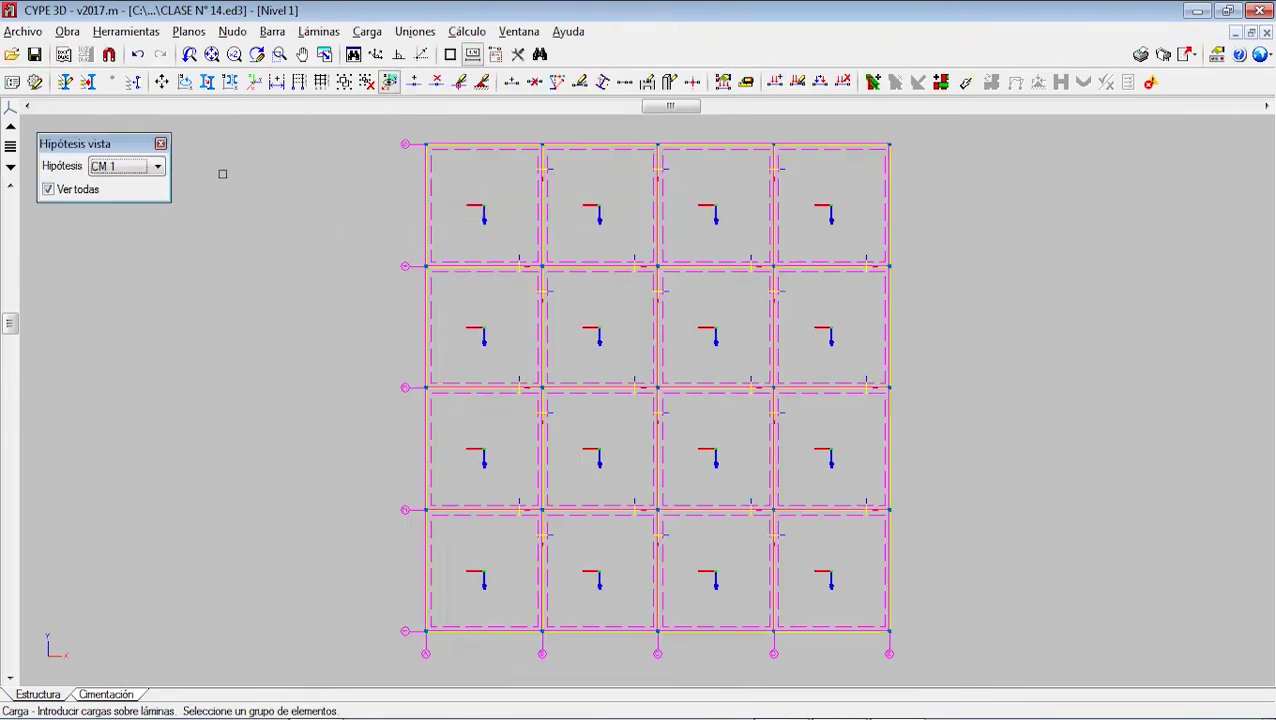
click(157, 167)
click(148, 210)
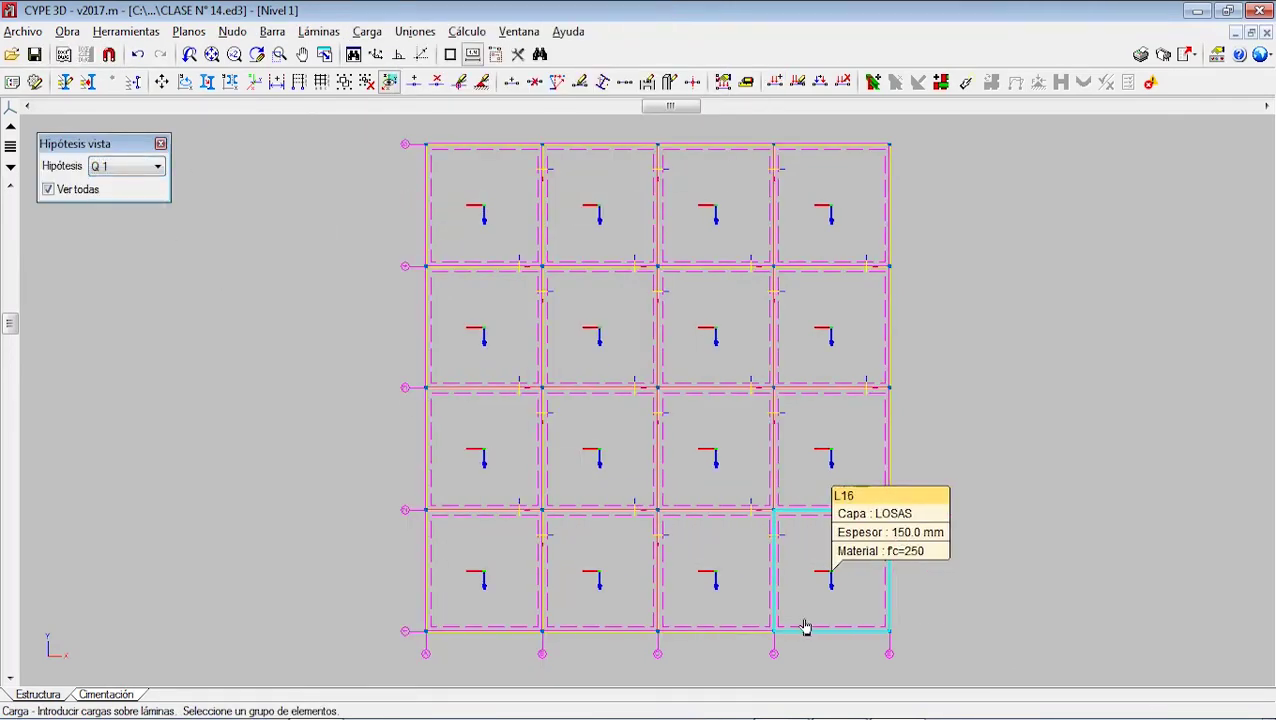
click(958, 664)
click(296, 124)
right_click(390, 197)
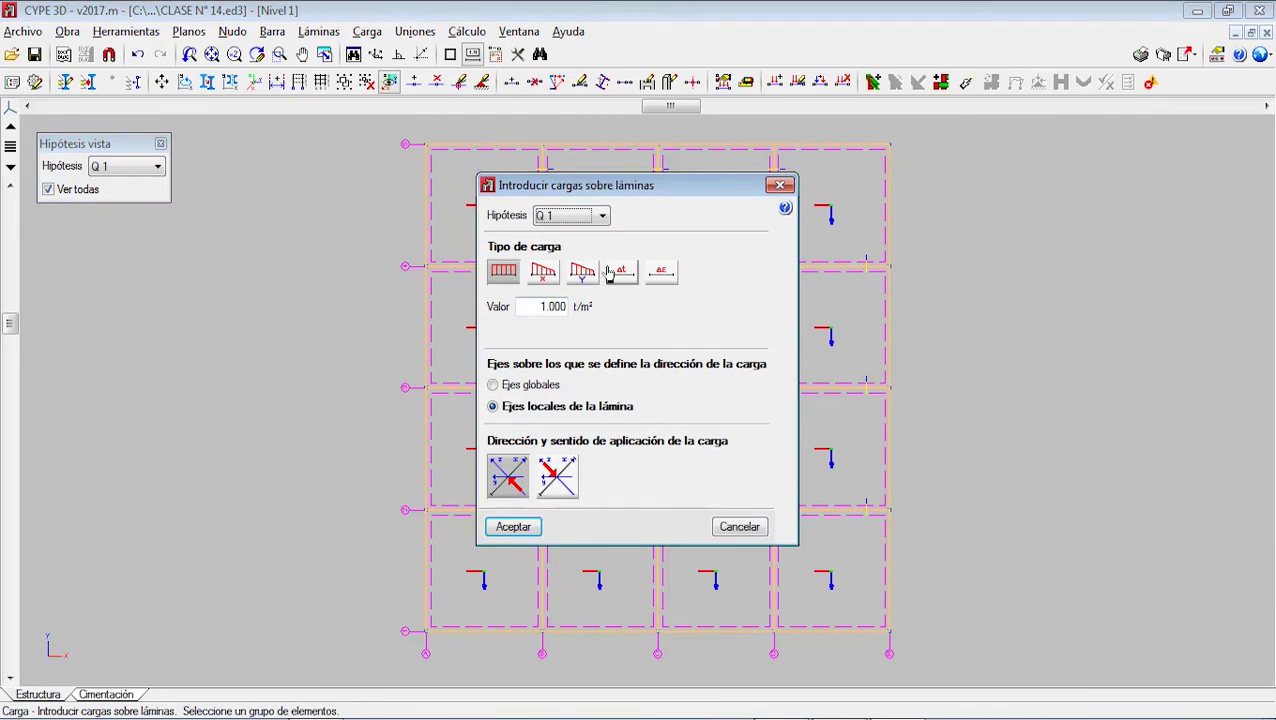
double_click(534, 306)
text(0.2)
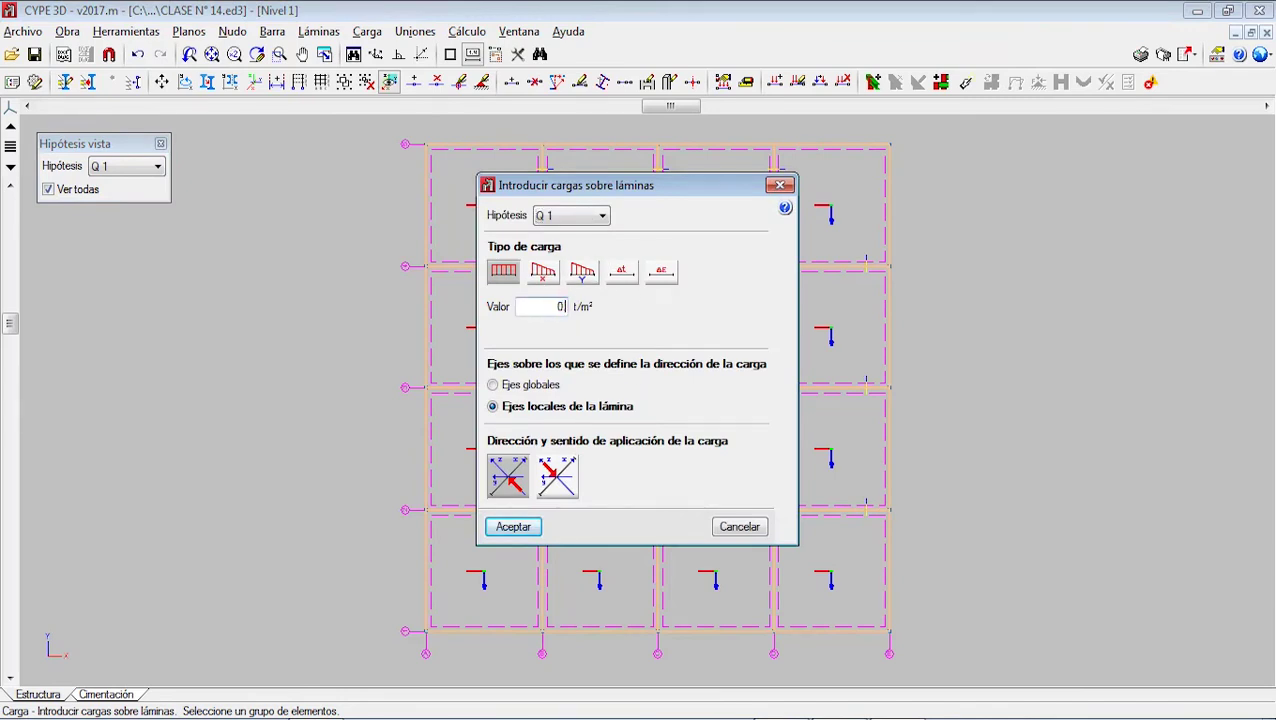
click(537, 385)
click(557, 476)
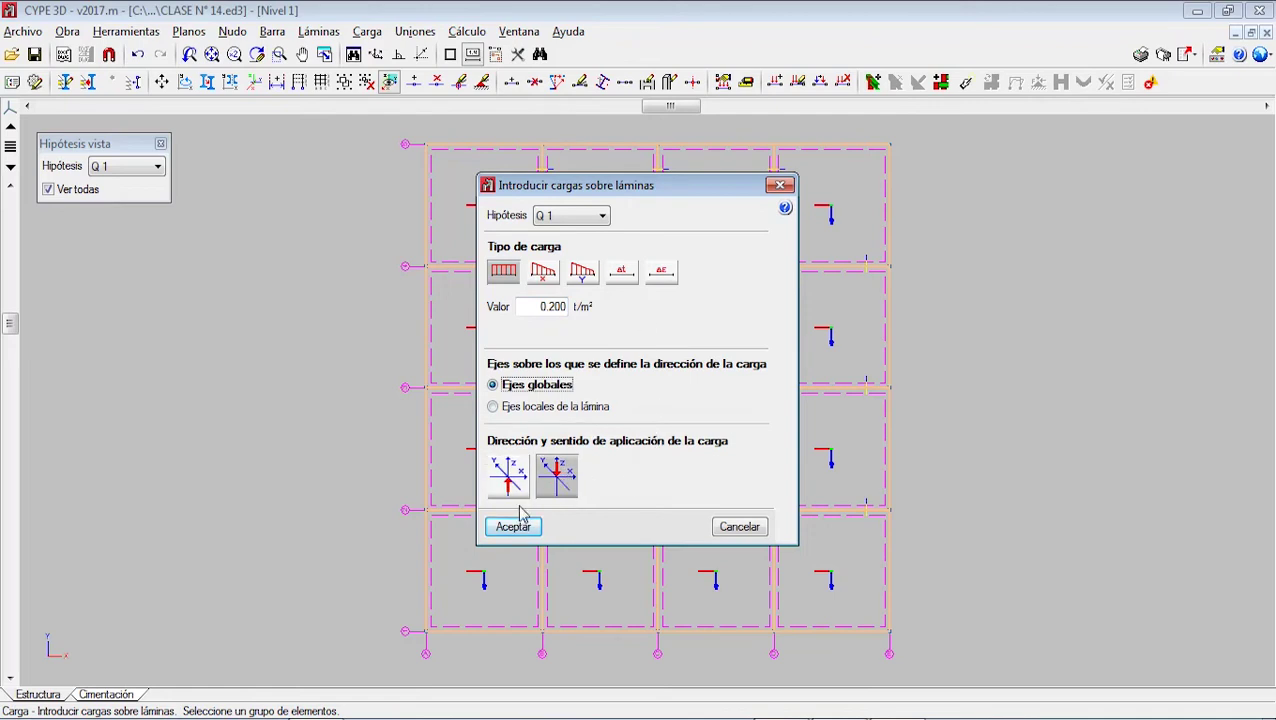
click(513, 526)
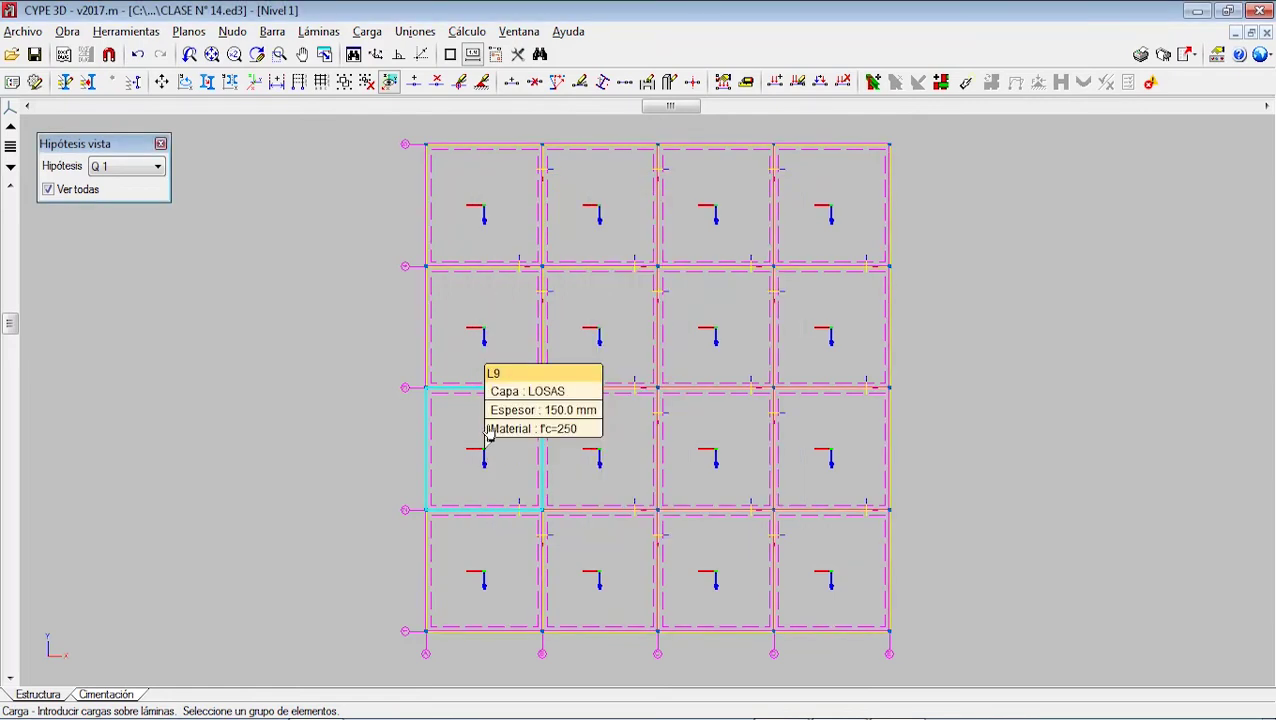
- Return to the 3D view and set the viewed hypothesis to Peso propio, keeping all hypotheses shown
click(519, 31)
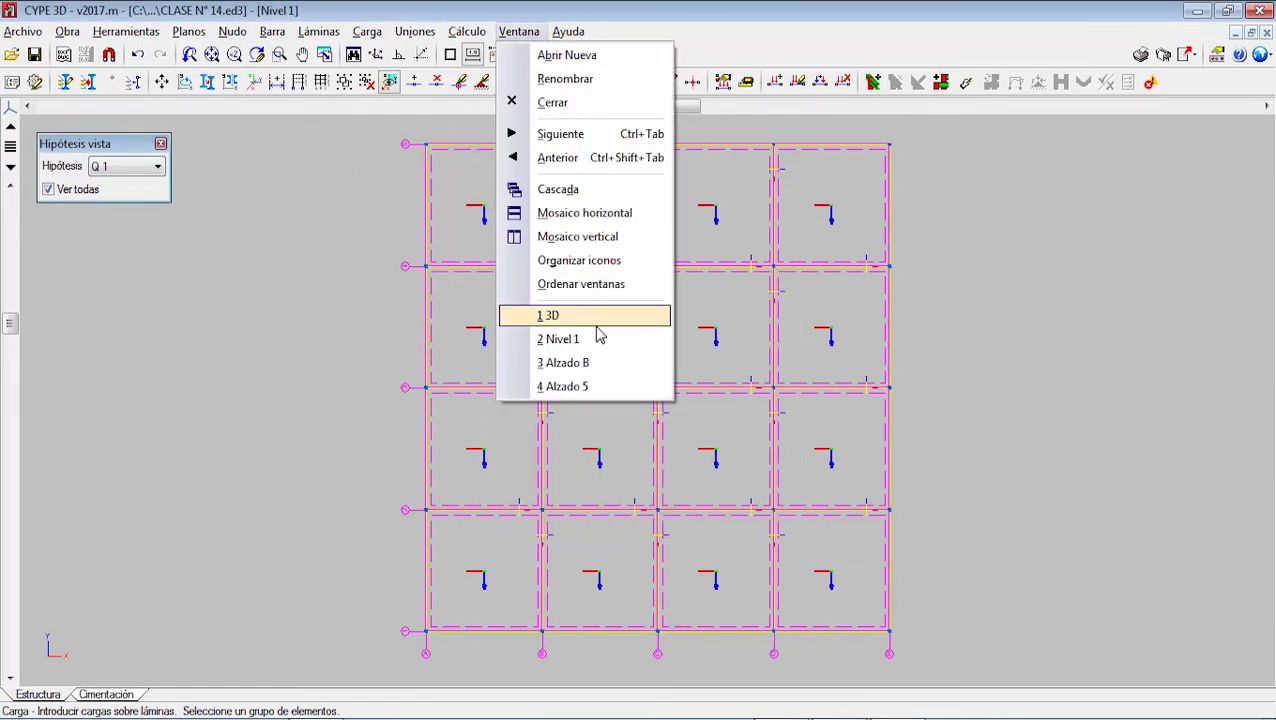
click(598, 322)
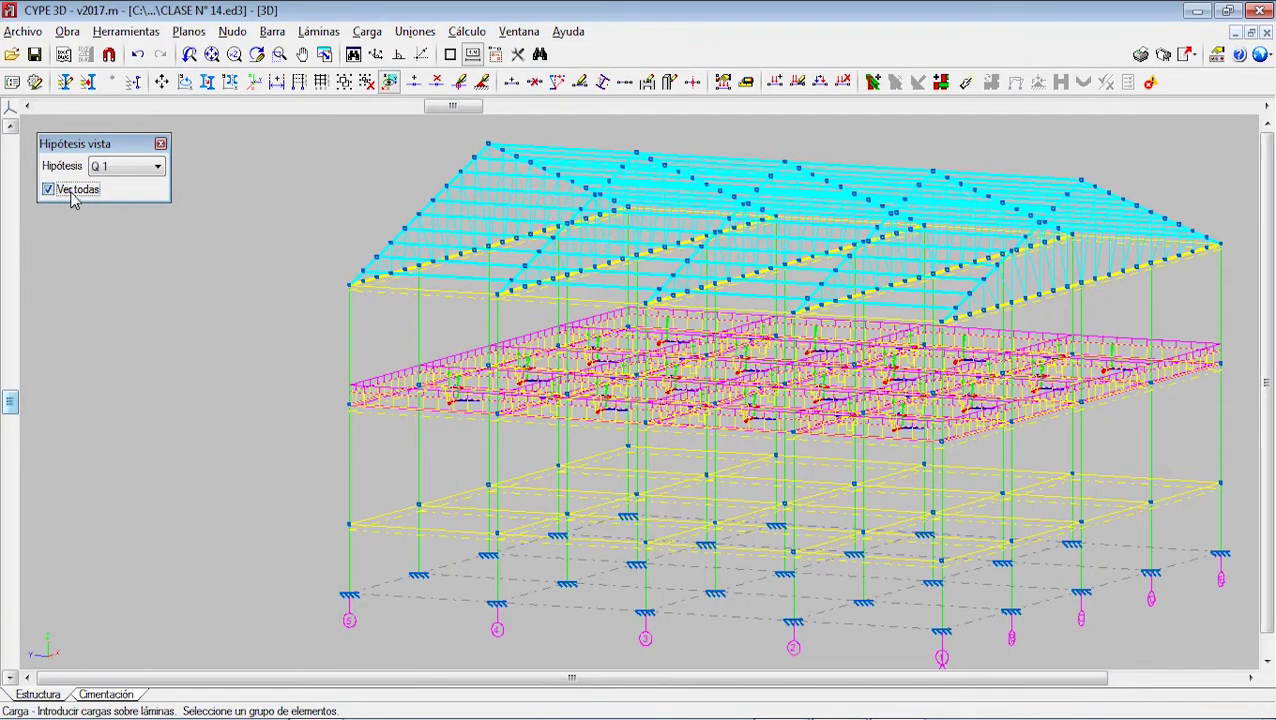
click(60, 192)
click(60, 192)
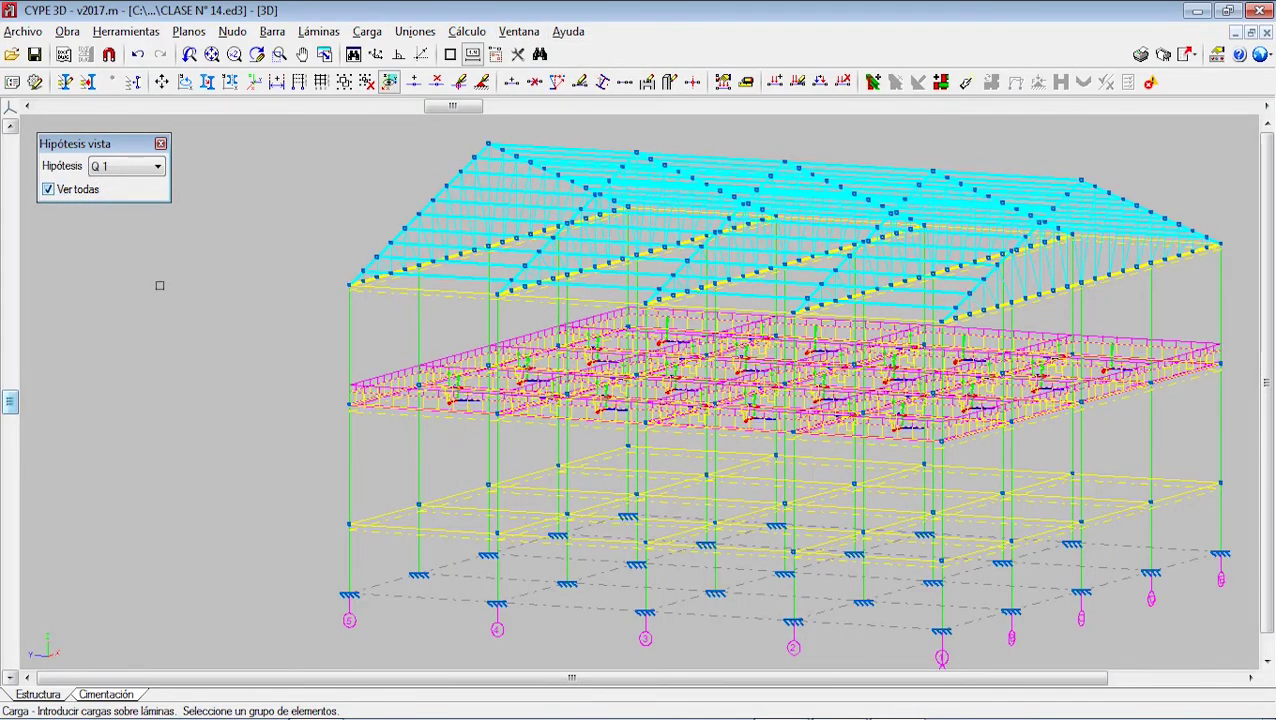
click(157, 166)
click(122, 191)
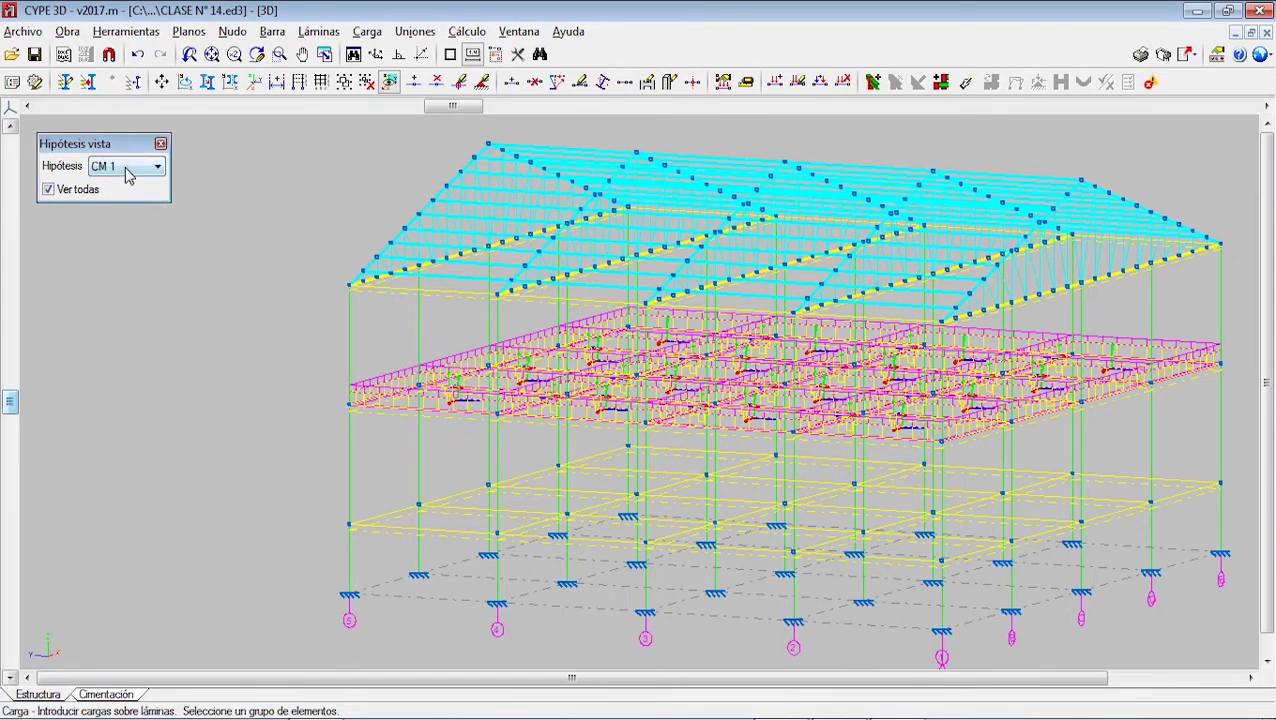
click(126, 172)
click(127, 192)
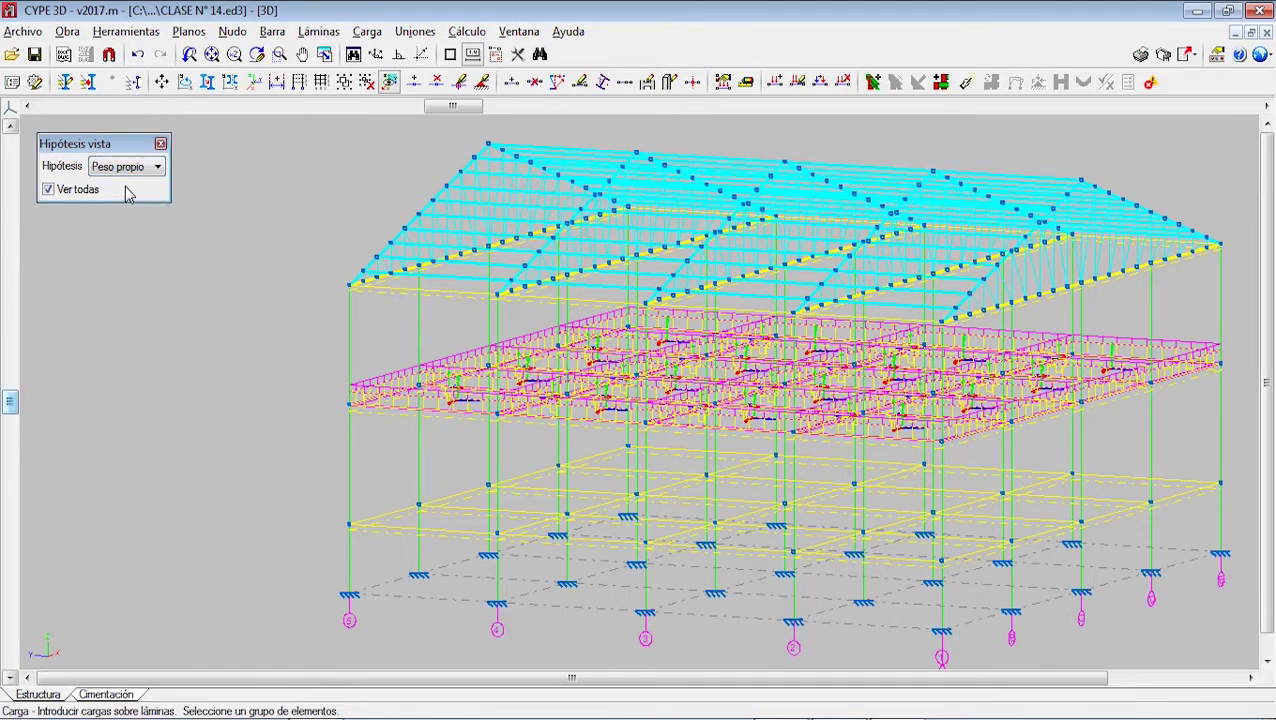
- Display the loads of all hypotheses and examine the floor loads in 3D, ending in a horizontal side view
click(367, 31)
click(445, 20)
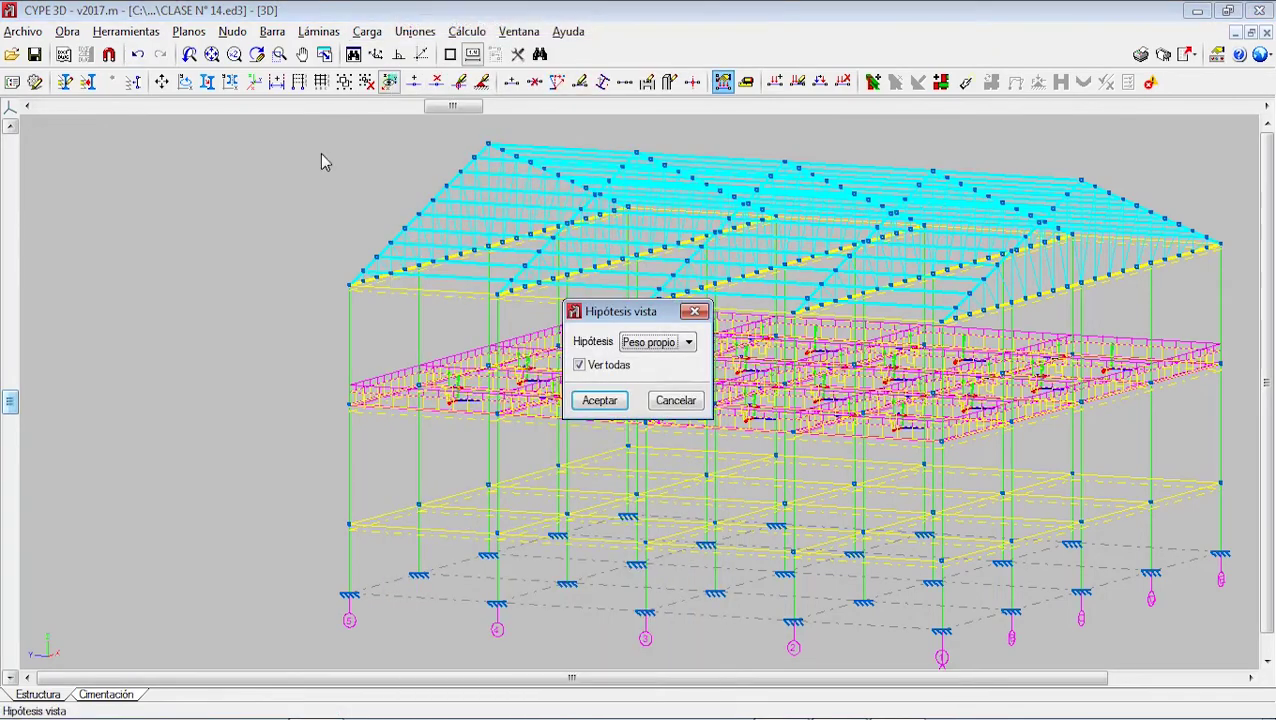
click(600, 400)
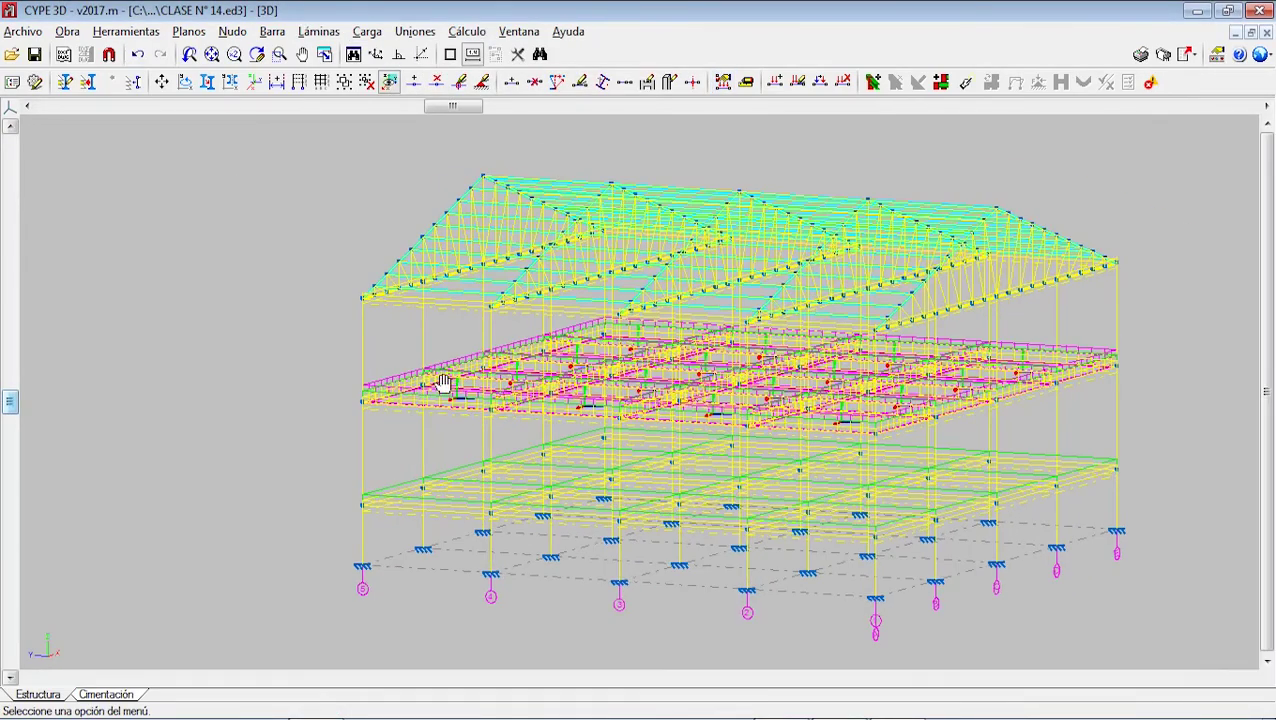
scroll(443, 383, up, 8)
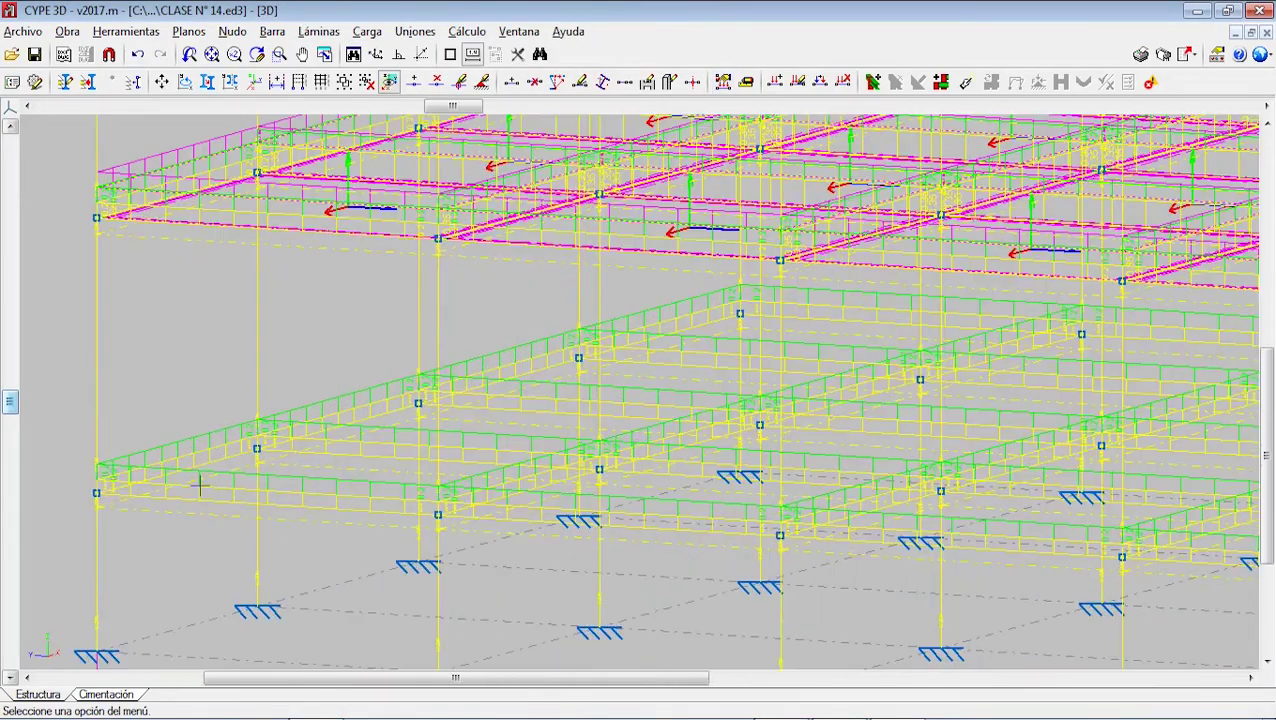
scroll(230, 480, down, 8)
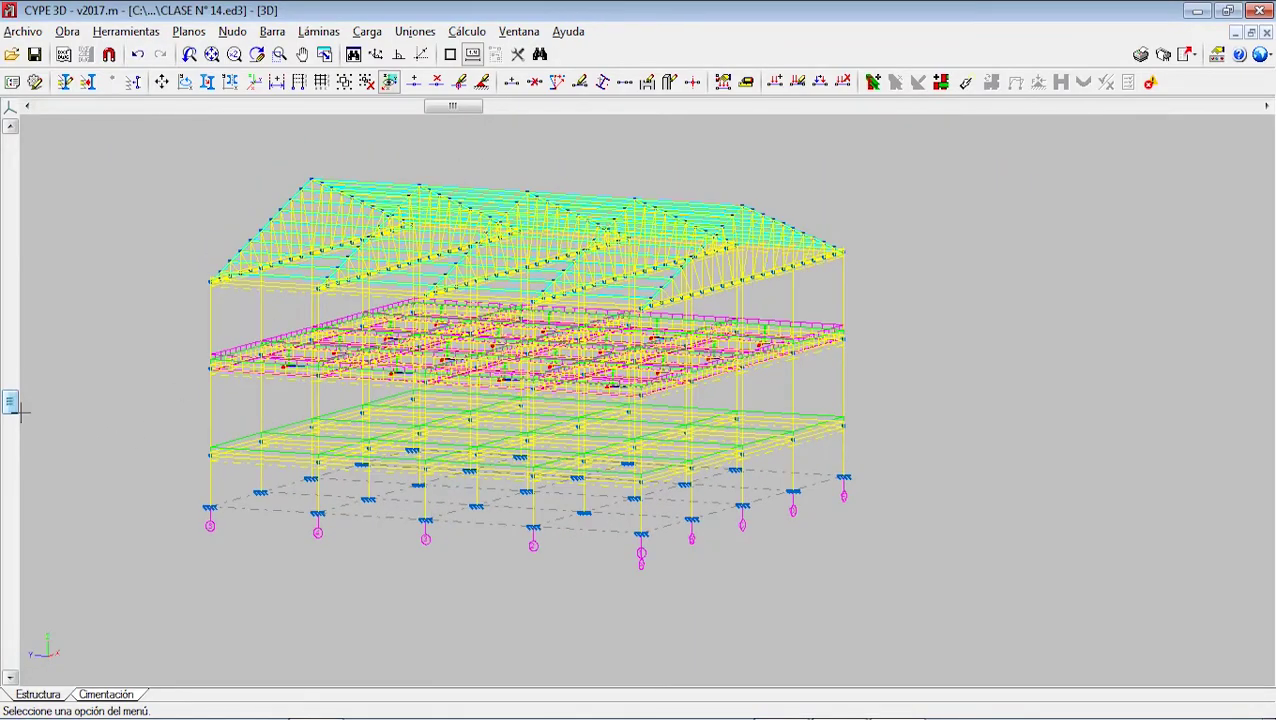
drag(14, 405, 15, 416)
middle_drag(90, 402, 103, 456)
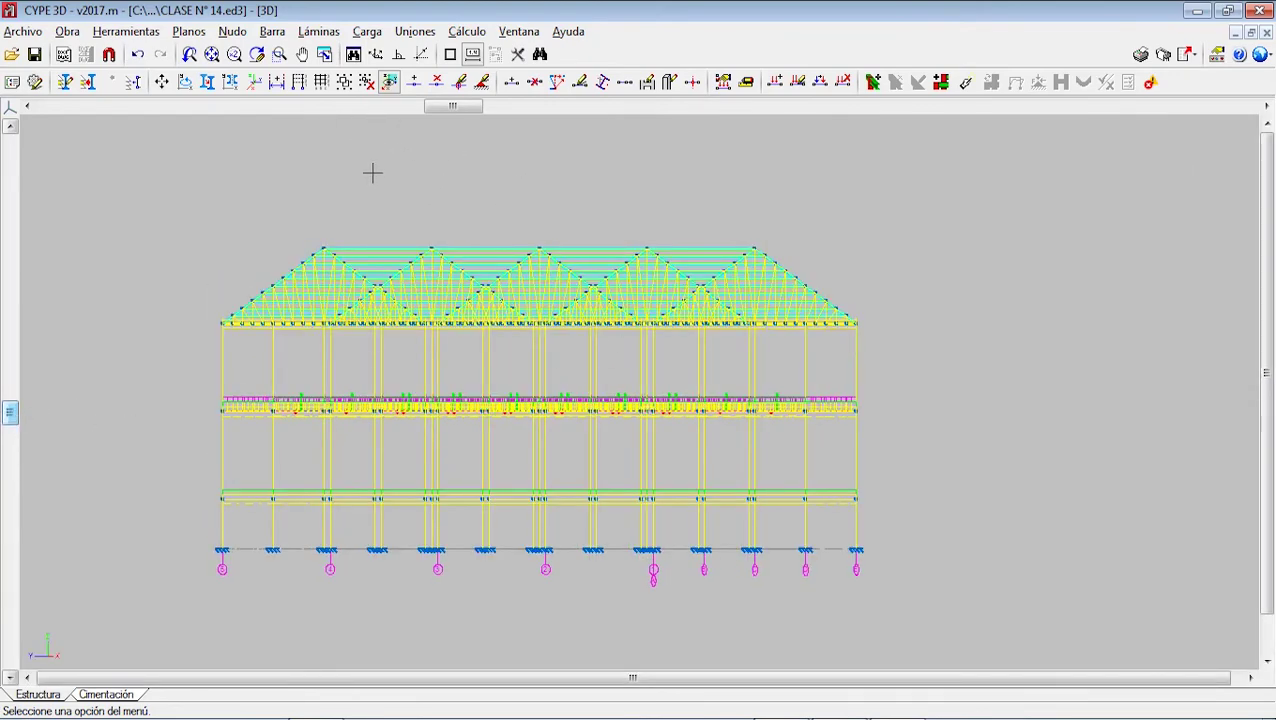
- Apply a downward CM 1 point load of 0.05 t to all the roof truss nodes by window selection
click(367, 31)
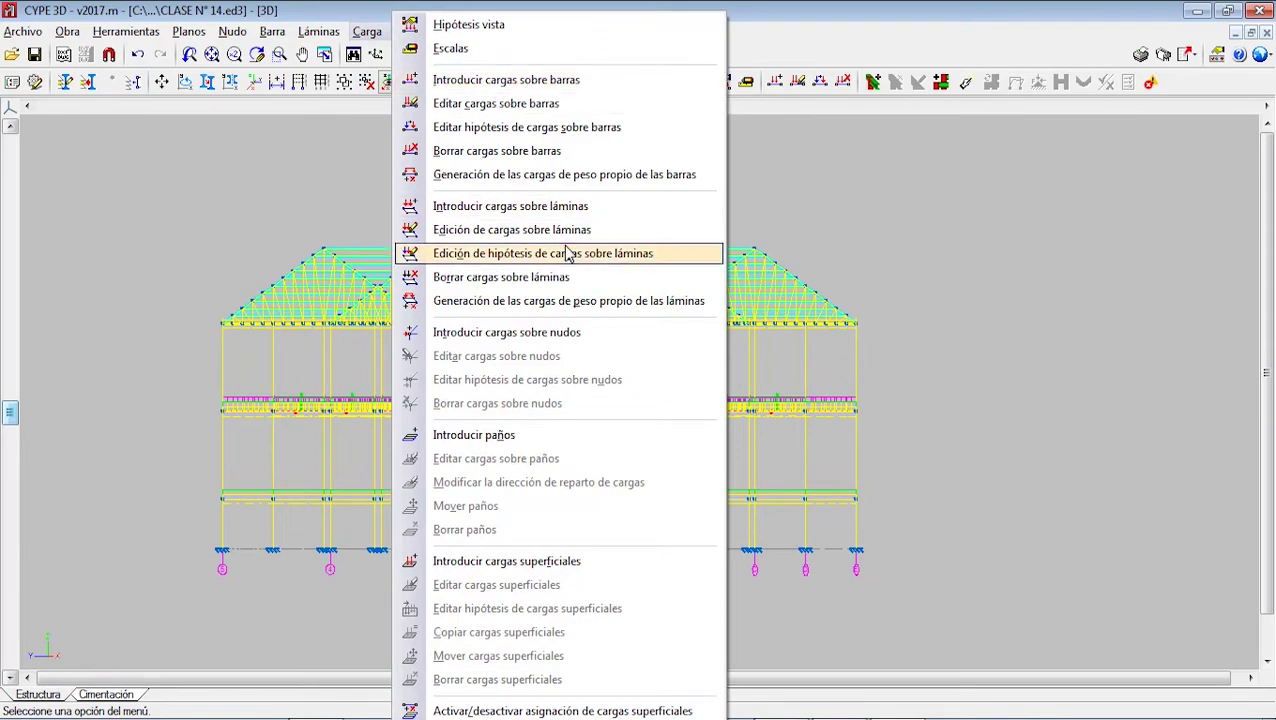
click(519, 345)
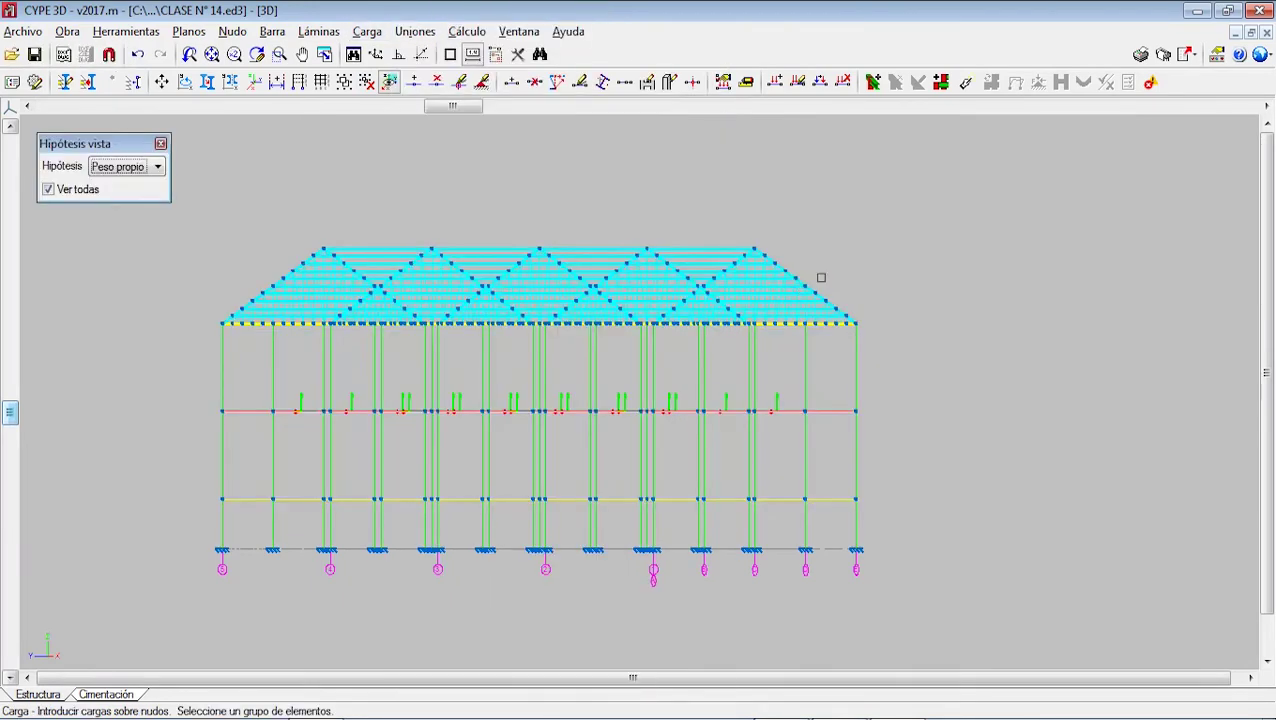
click(907, 354)
click(209, 184)
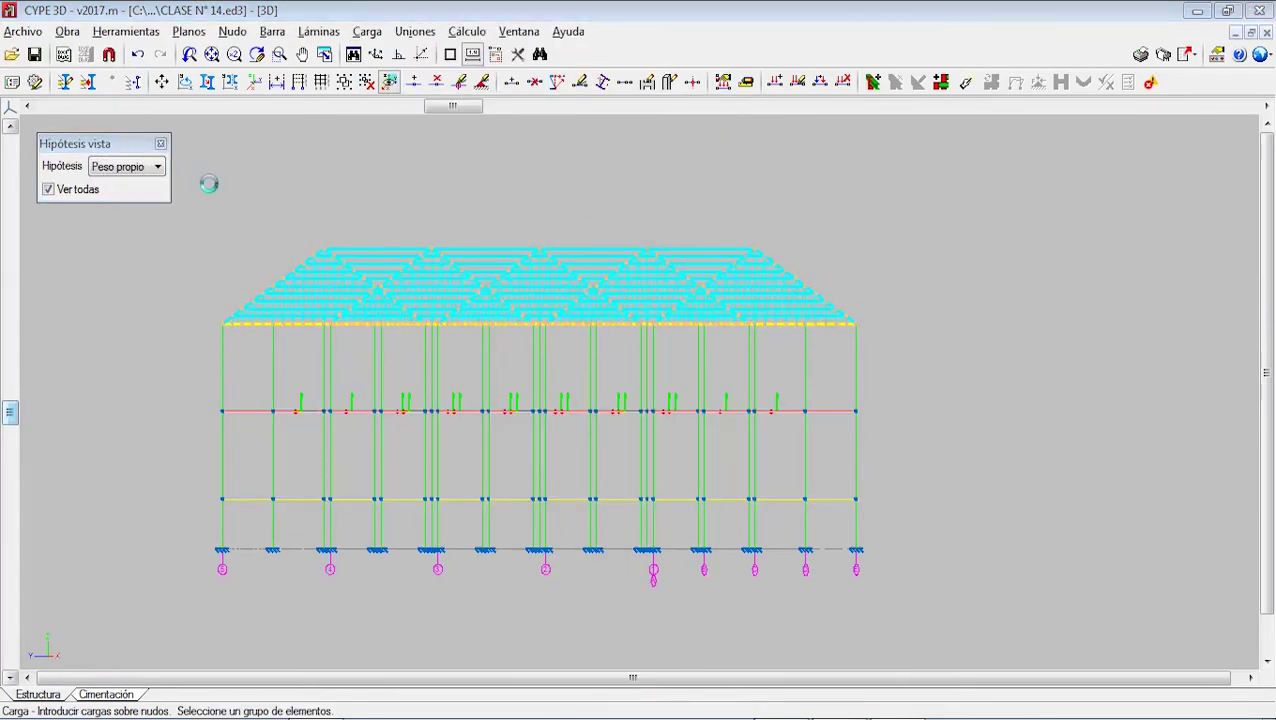
right_click(208, 183)
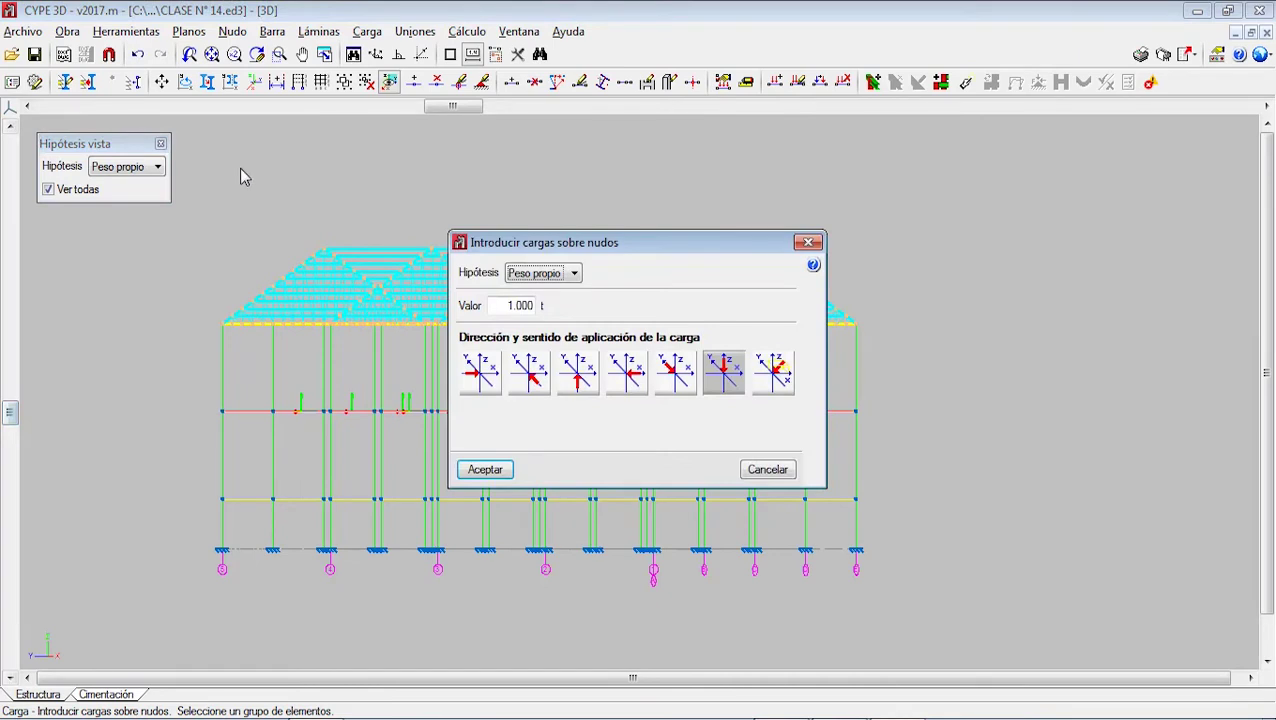
click(560, 277)
click(535, 302)
key(Tab)
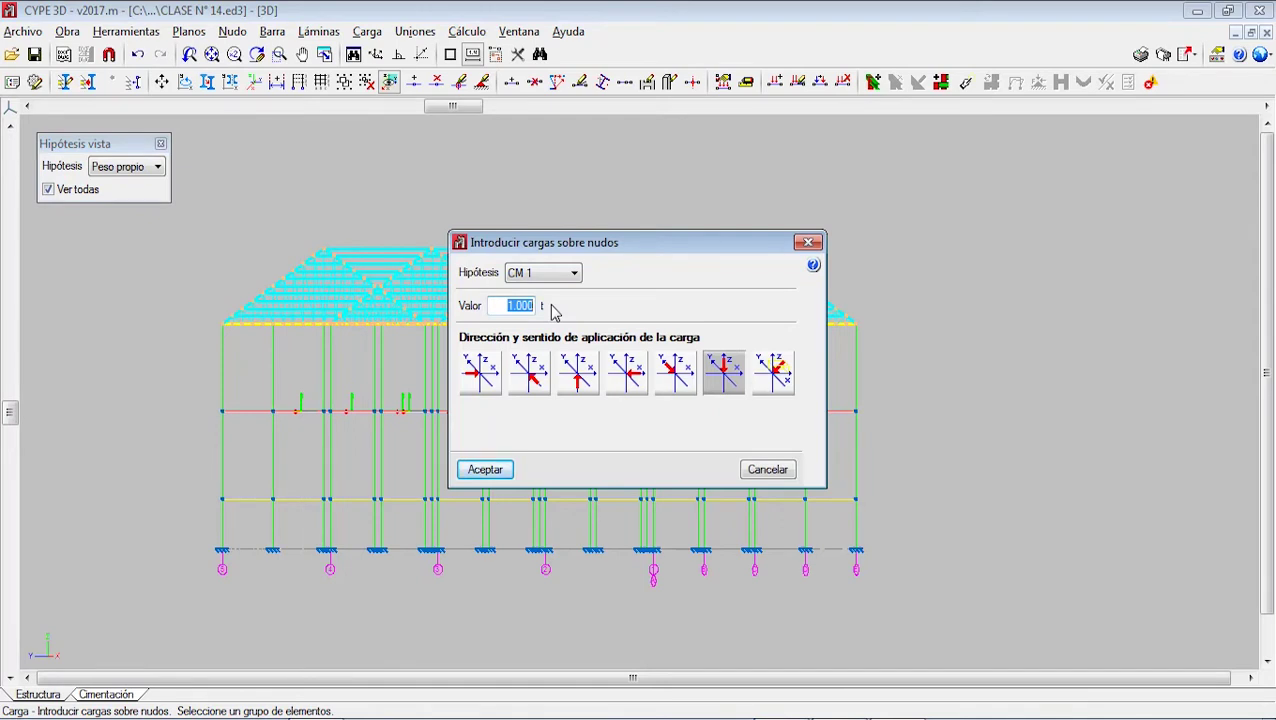
text(0.05)
click(483, 469)
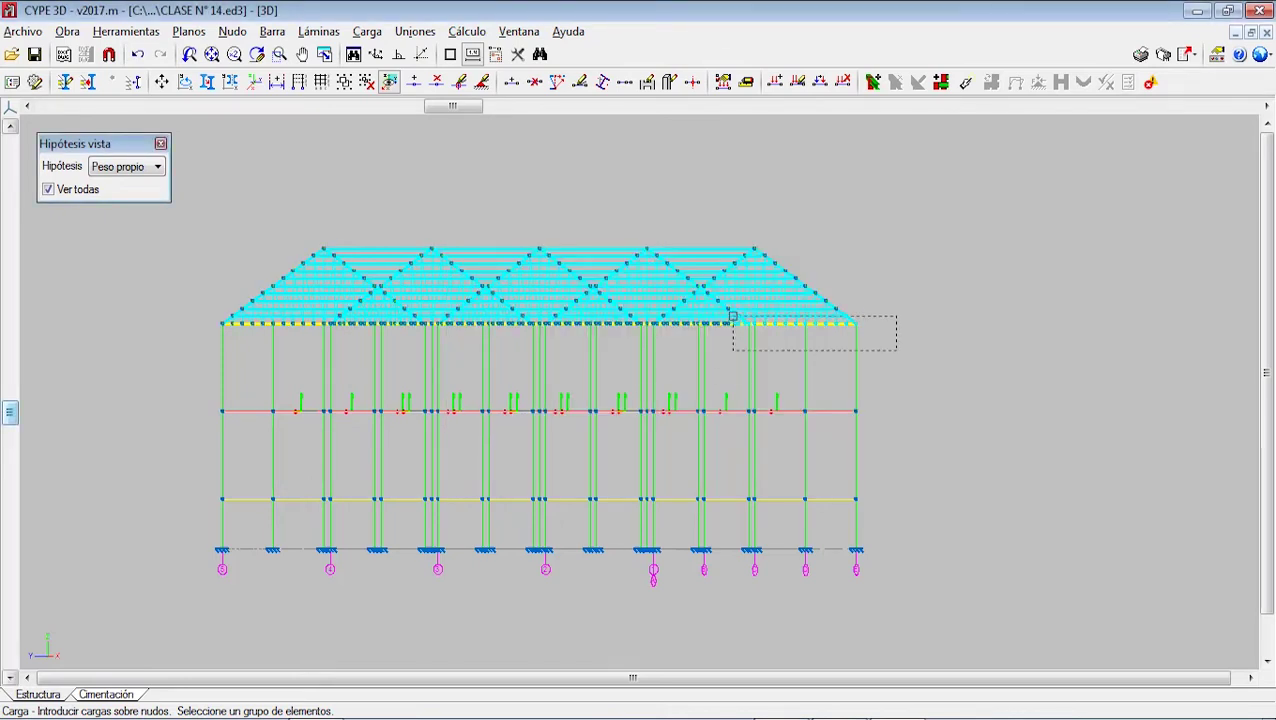
- Apply a downward Q 1 point load to all the roof truss nodes by window selection
click(205, 199)
right_click(322, 250)
click(545, 272)
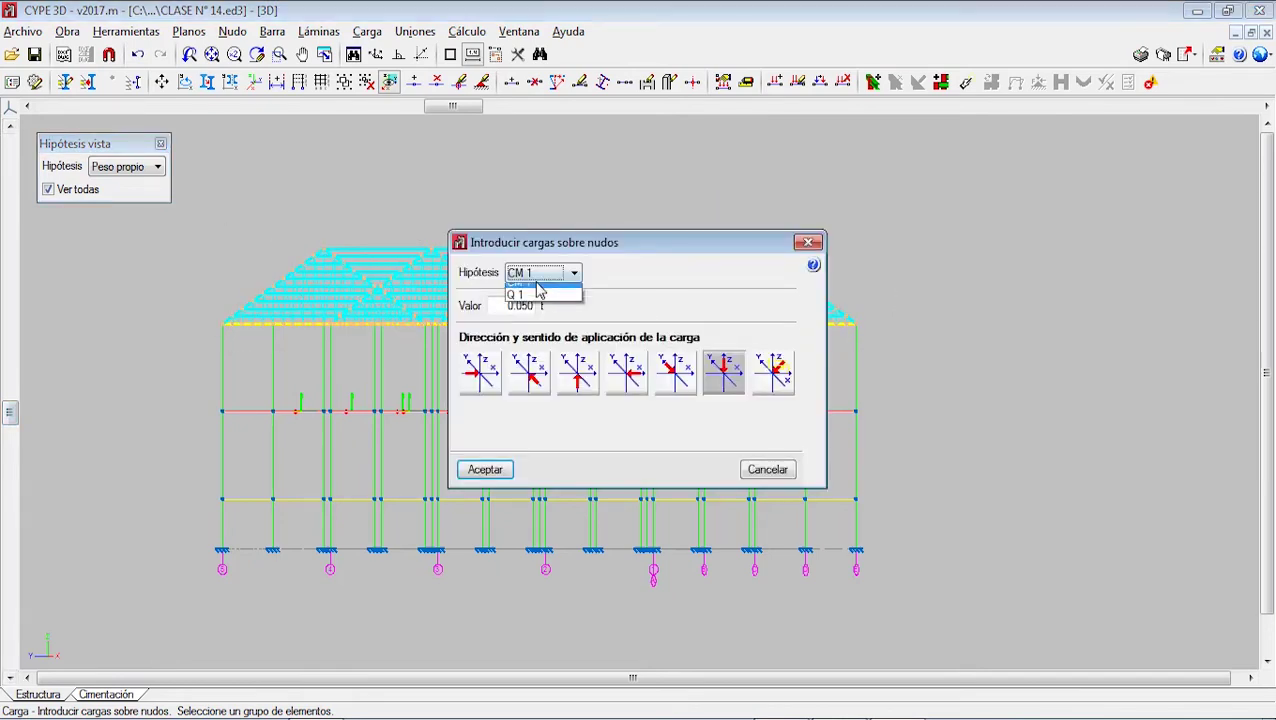
click(555, 313)
double_click(545, 305)
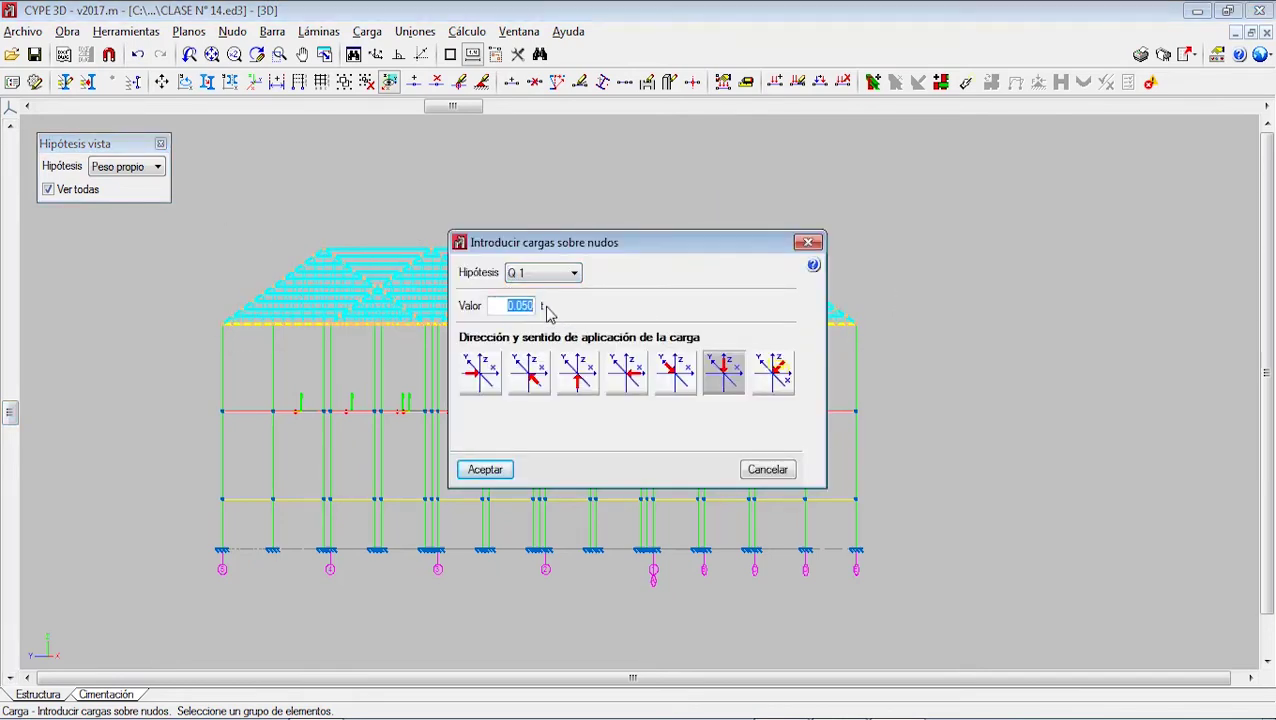
text(0)
click(485, 469)
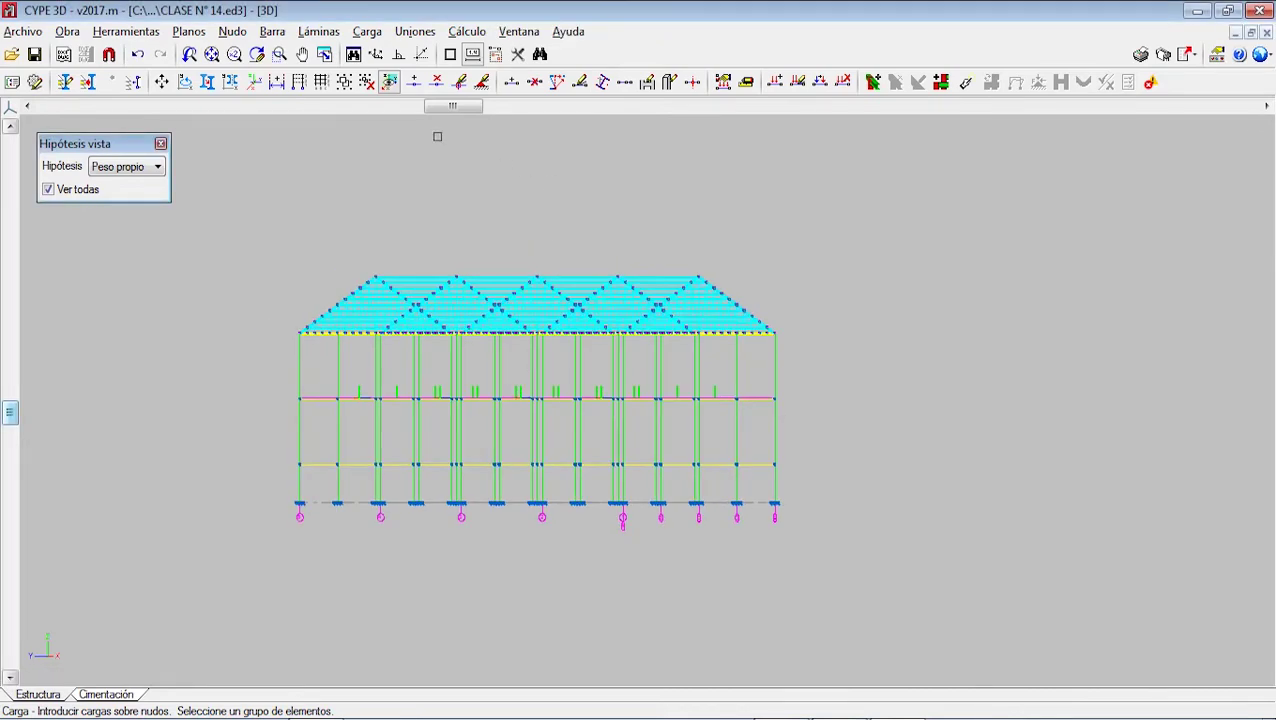
- Examine the point loads on the roof truss nodes in a tilted 3D view, then close the viewed-hypothesis window
drag(12, 425, 13, 383)
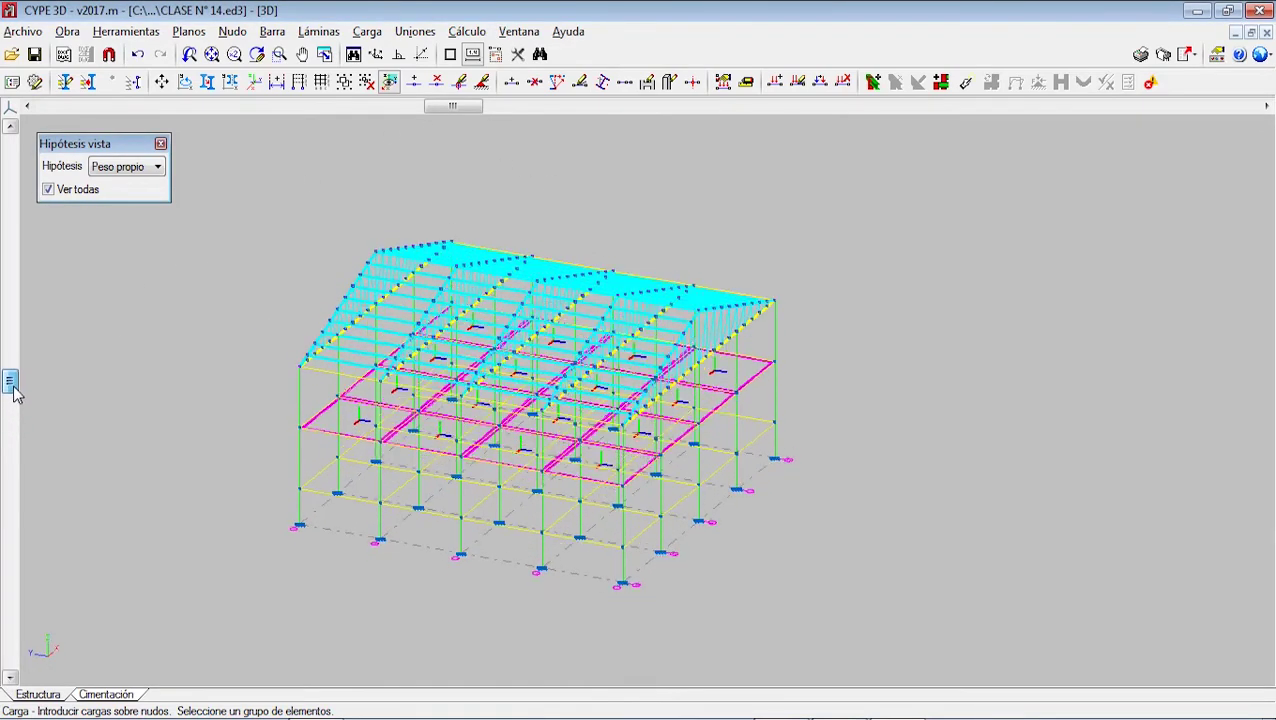
scroll(261, 302, up, 8)
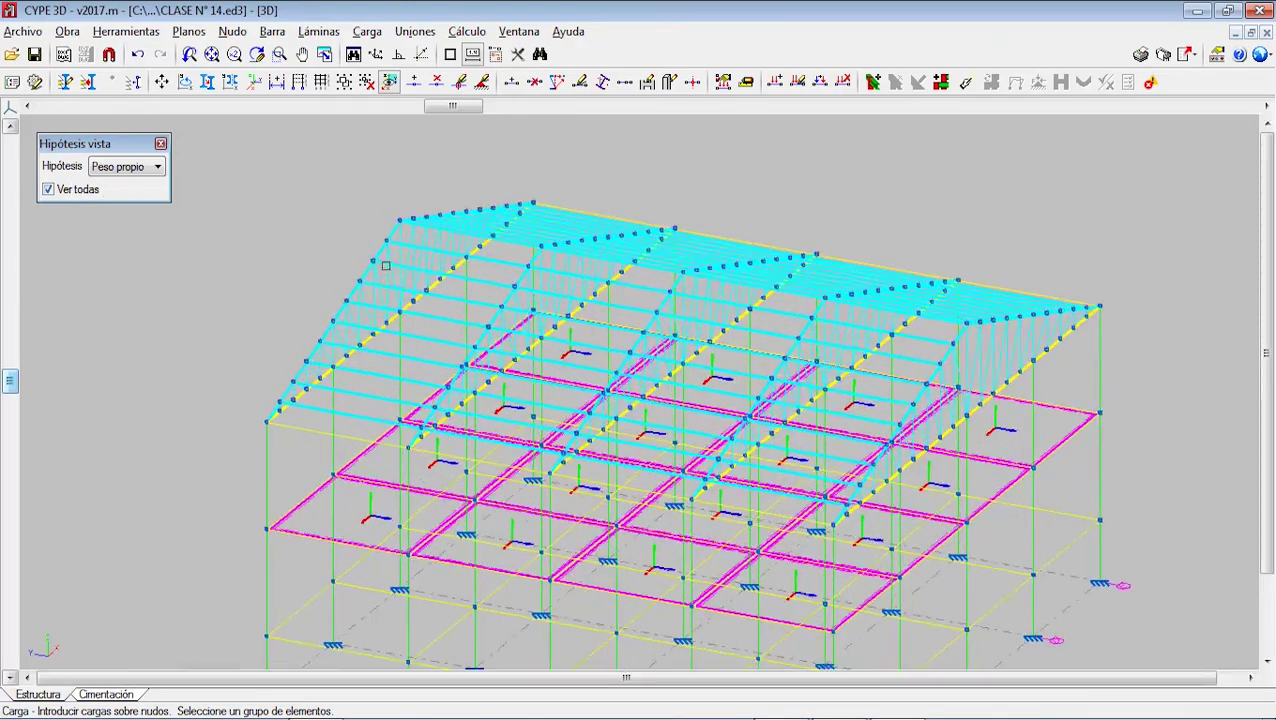
scroll(390, 272, up, 8)
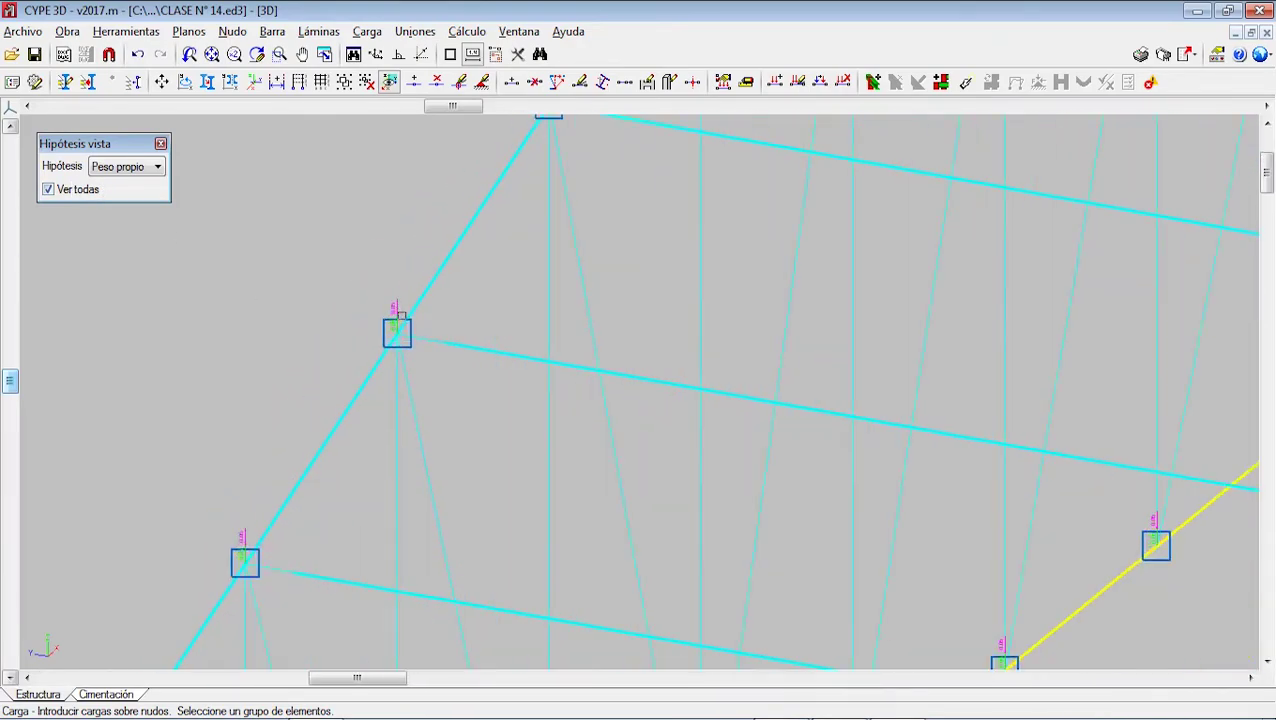
scroll(402, 290, down, 10)
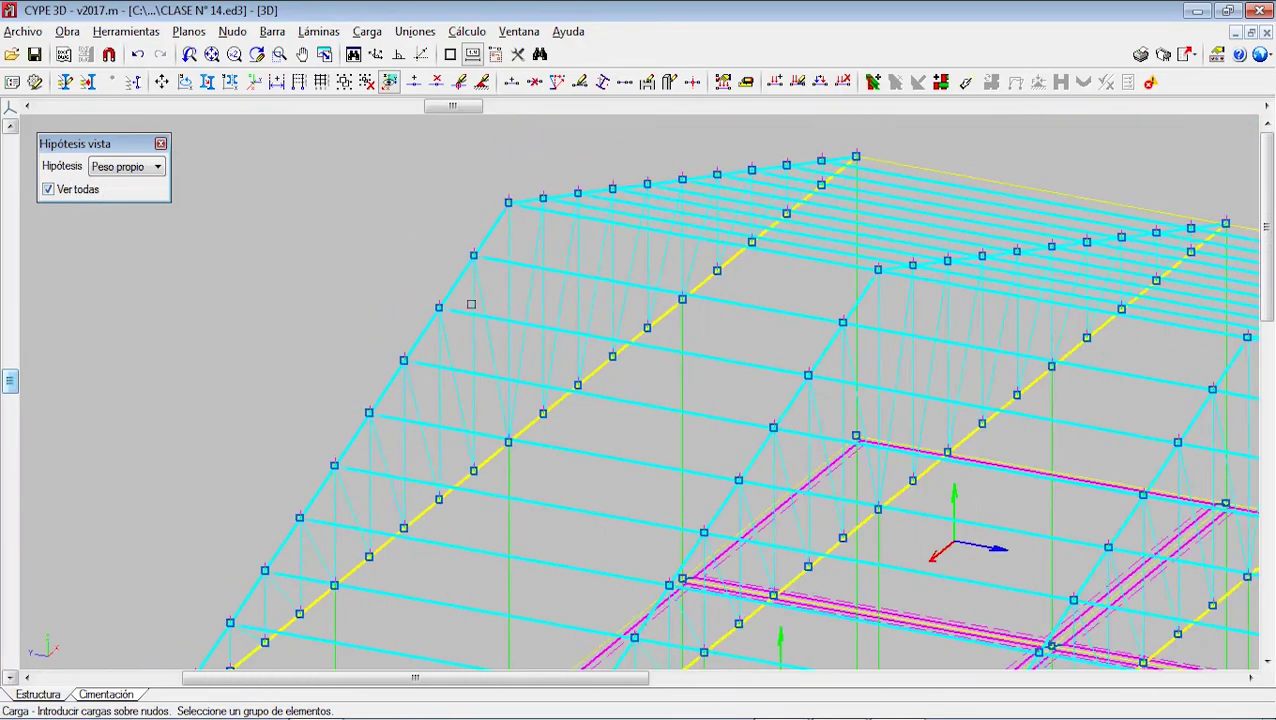
scroll(537, 335, down, 2)
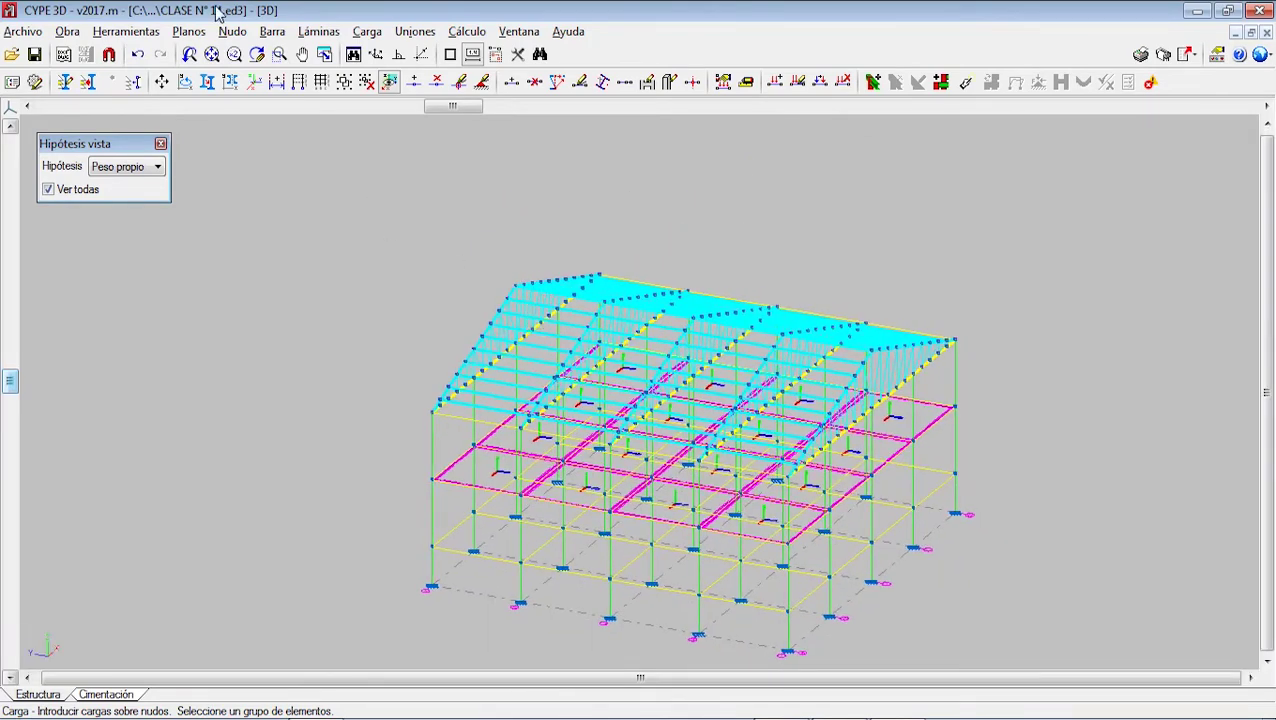
middle_drag(557, 417, 558, 407)
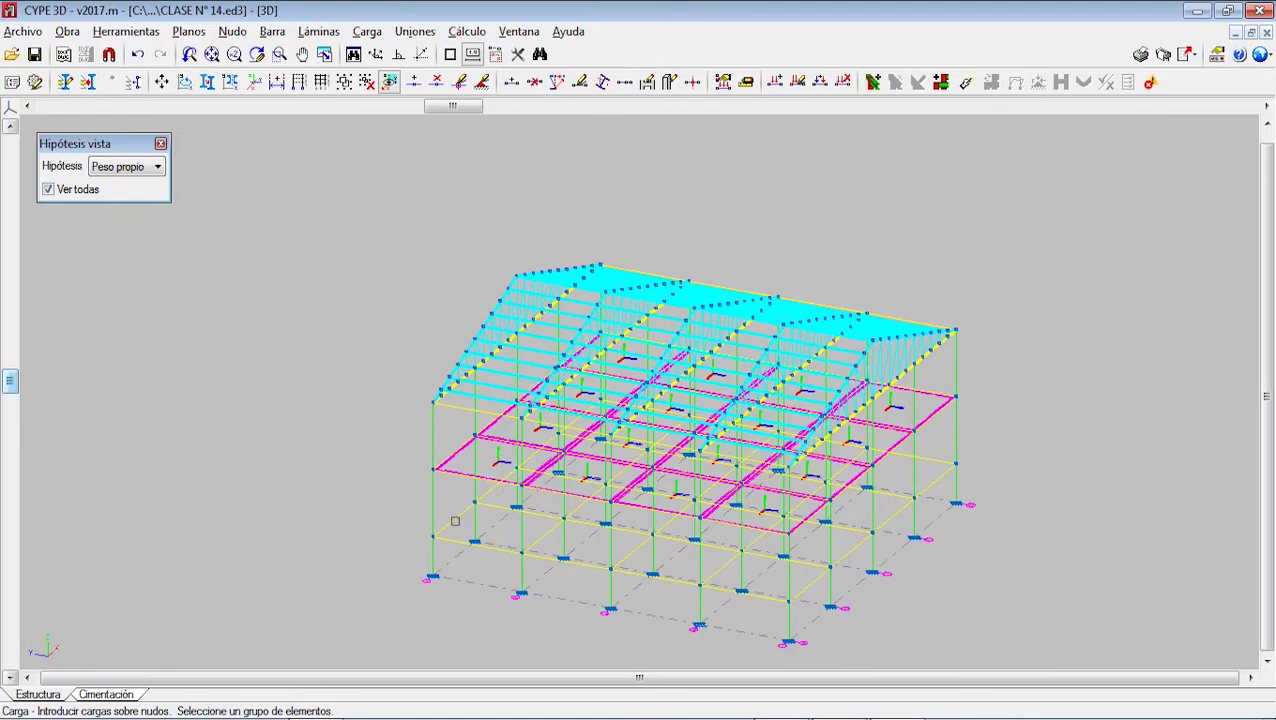
click(160, 144)
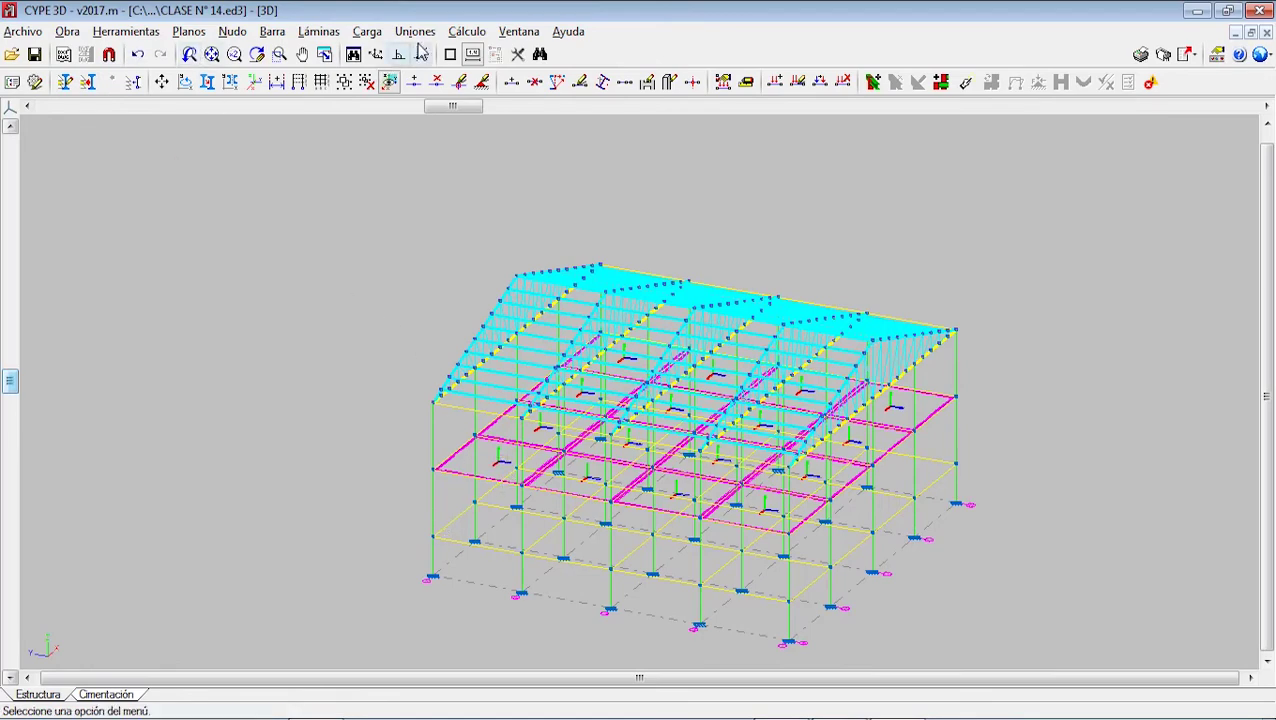
- Assign buckling lengths to all bars by the approximate calculation, set as Intraslacional in both the xy and xz planes
click(467, 31)
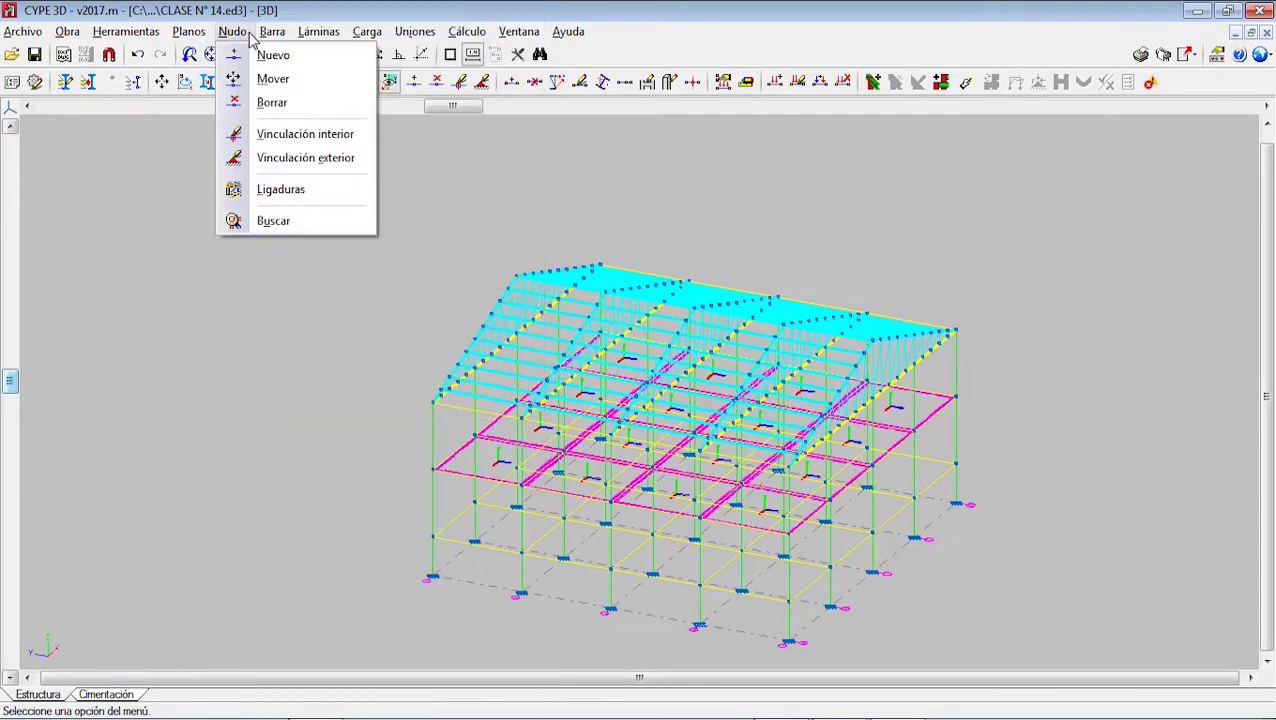
mouse_move(245, 35)
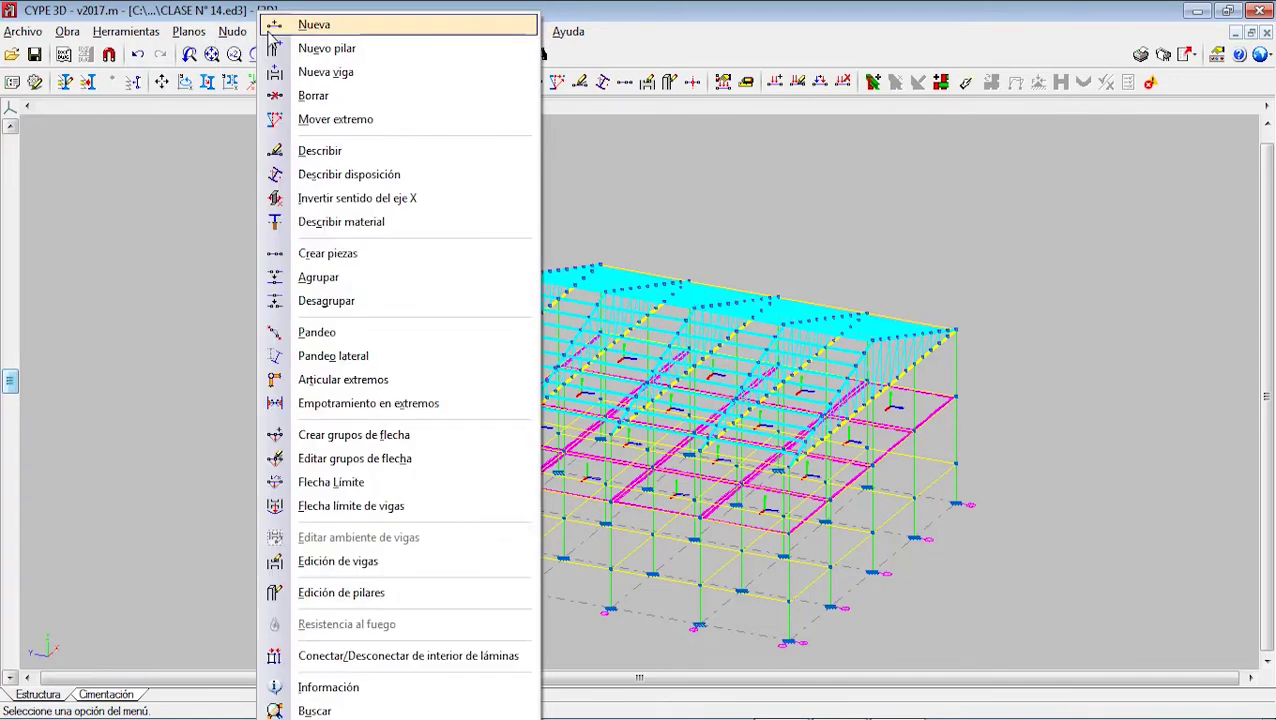
click(272, 31)
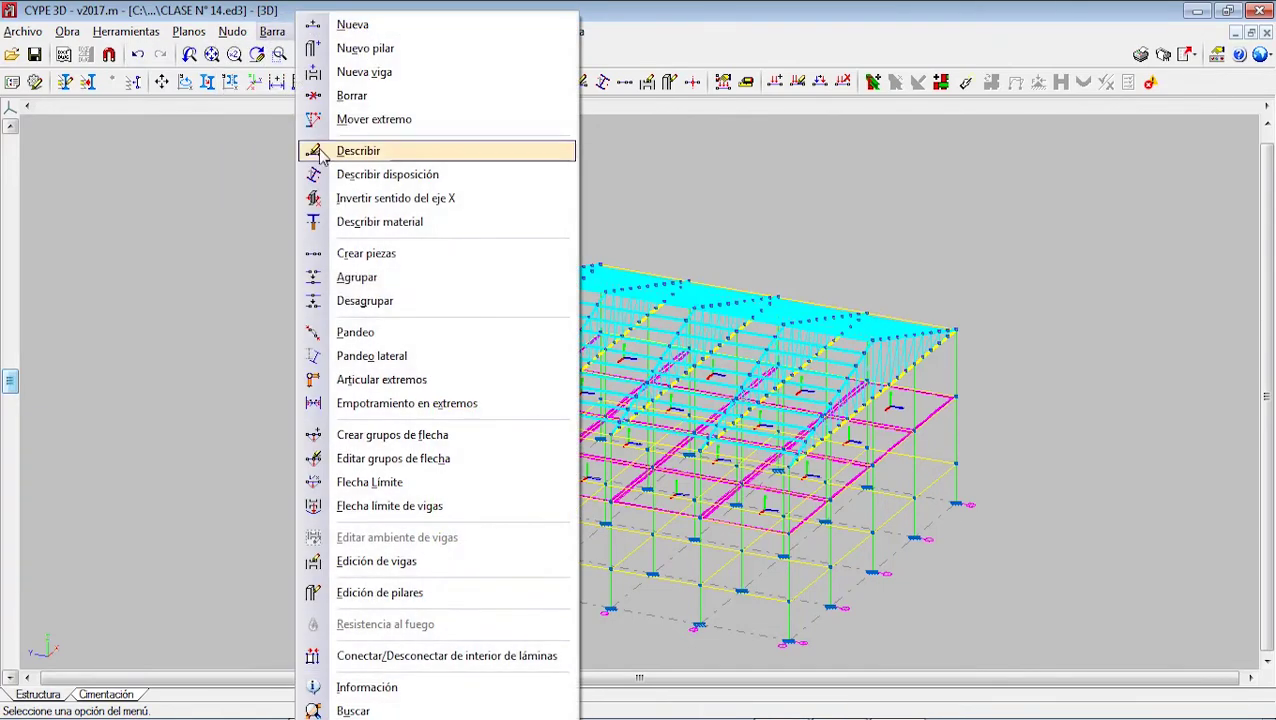
click(432, 333)
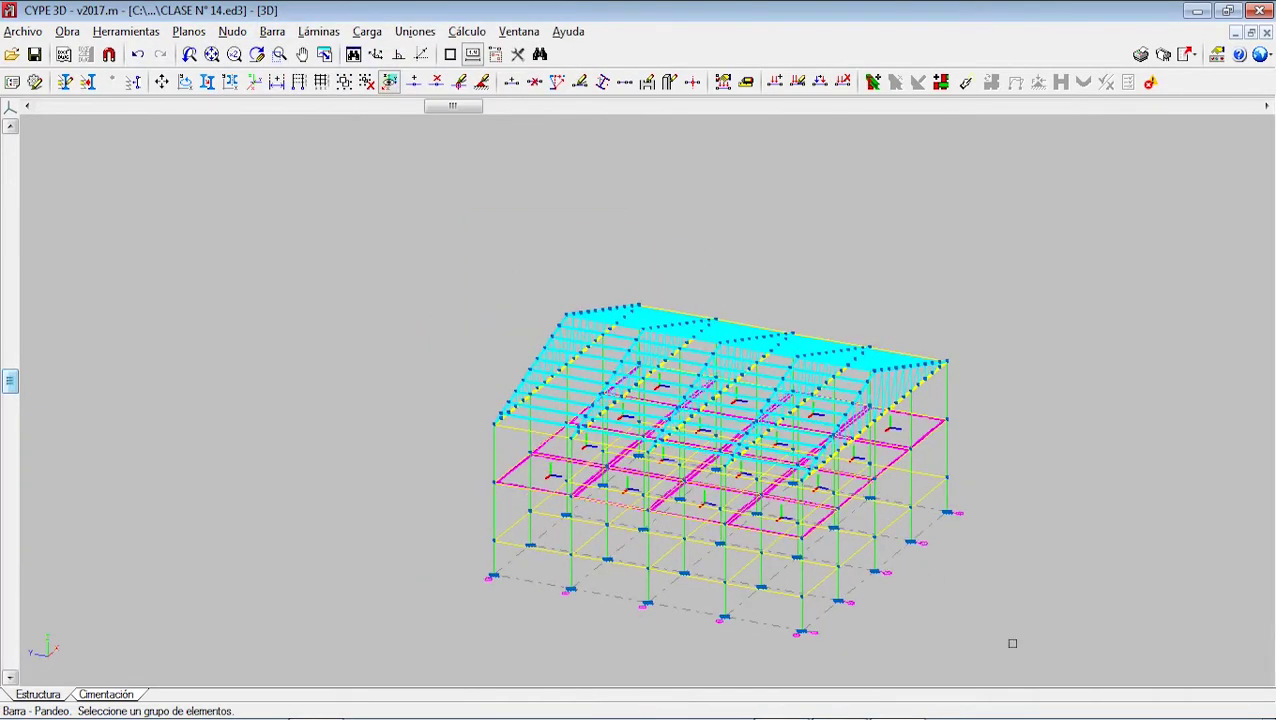
click(1017, 649)
click(390, 222)
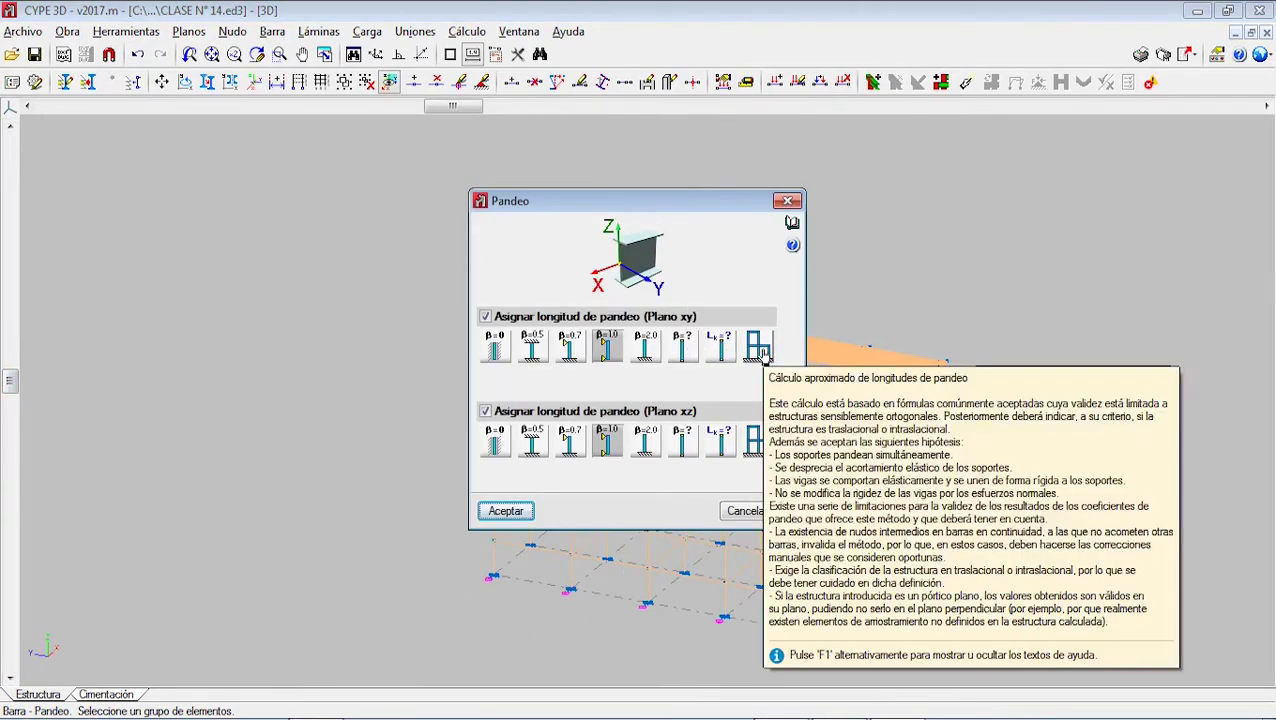
click(760, 350)
click(760, 444)
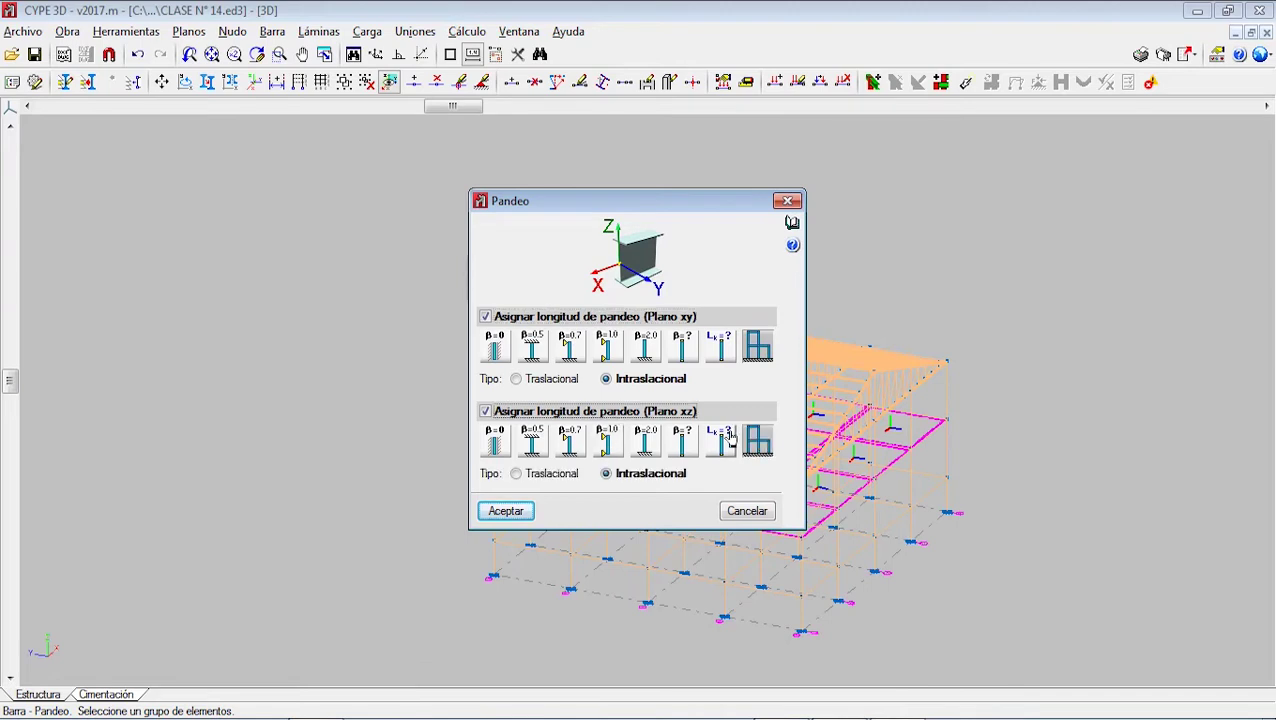
click(535, 511)
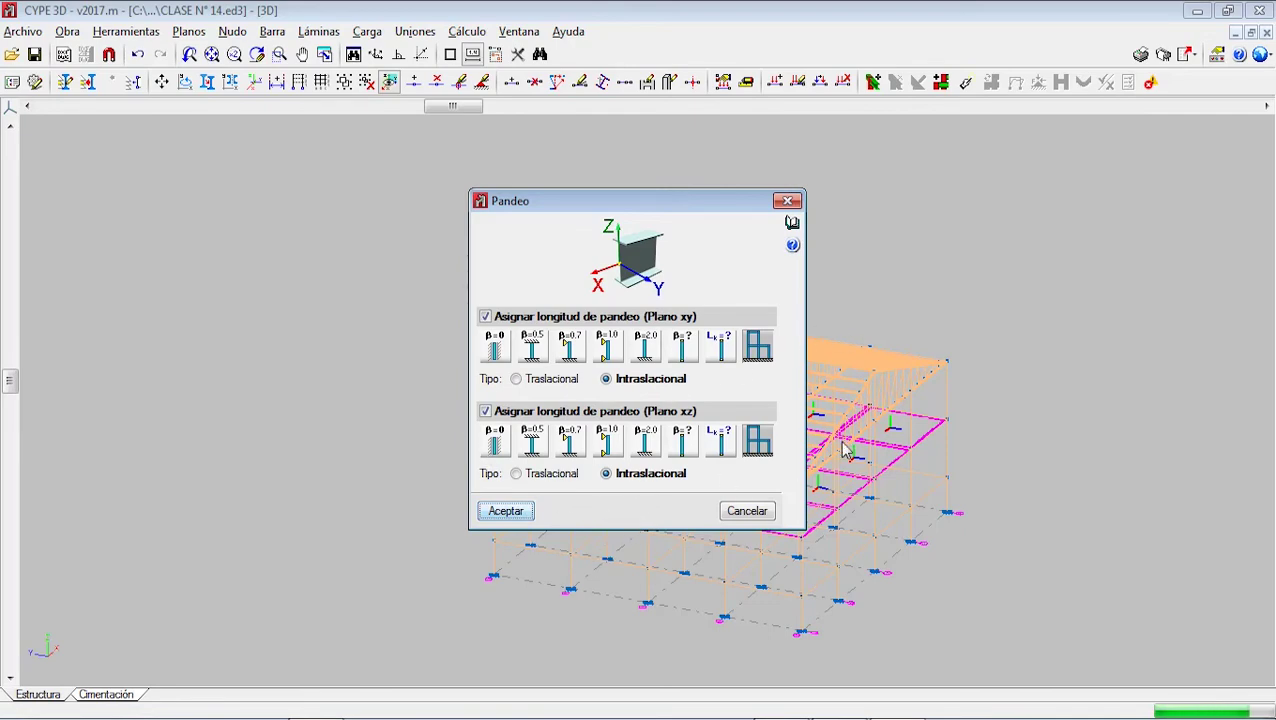
- Calculate the structure without sizing profiles, sizing columns and beams and checking bars, accept default missing parameters, and close the final report
middle_drag(833, 522, 660, 473)
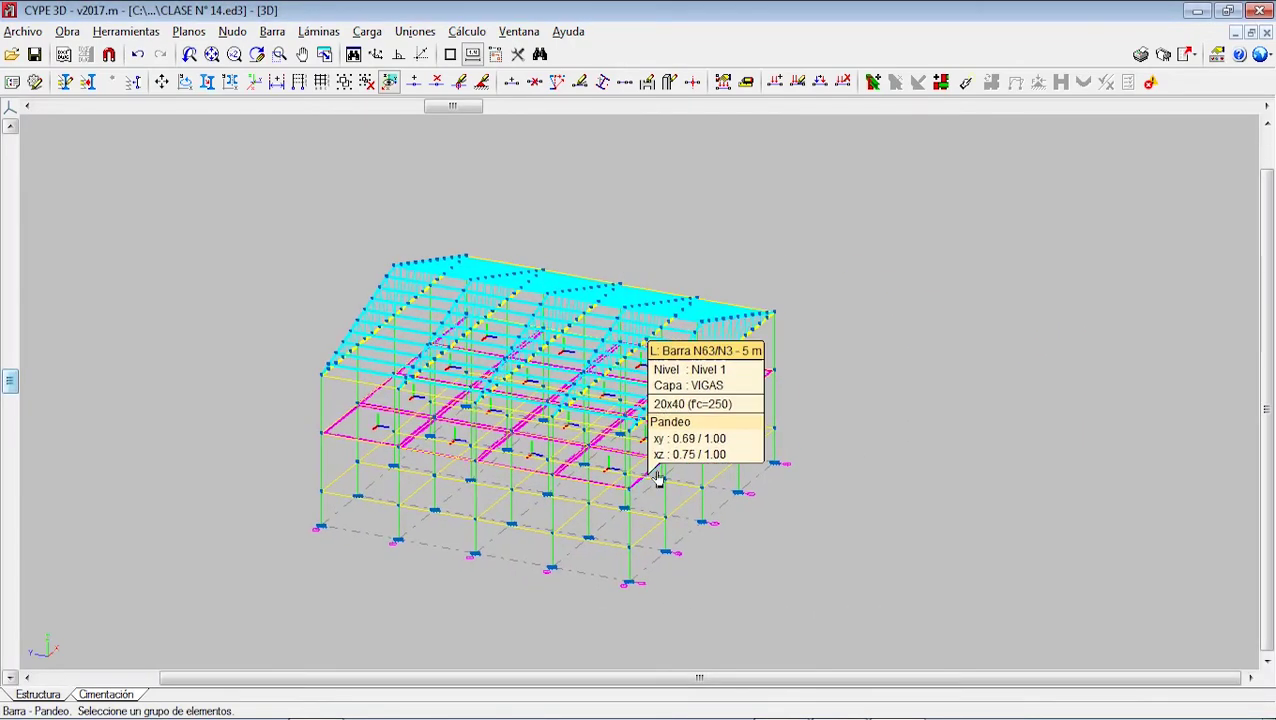
scroll(658, 475, up, 1)
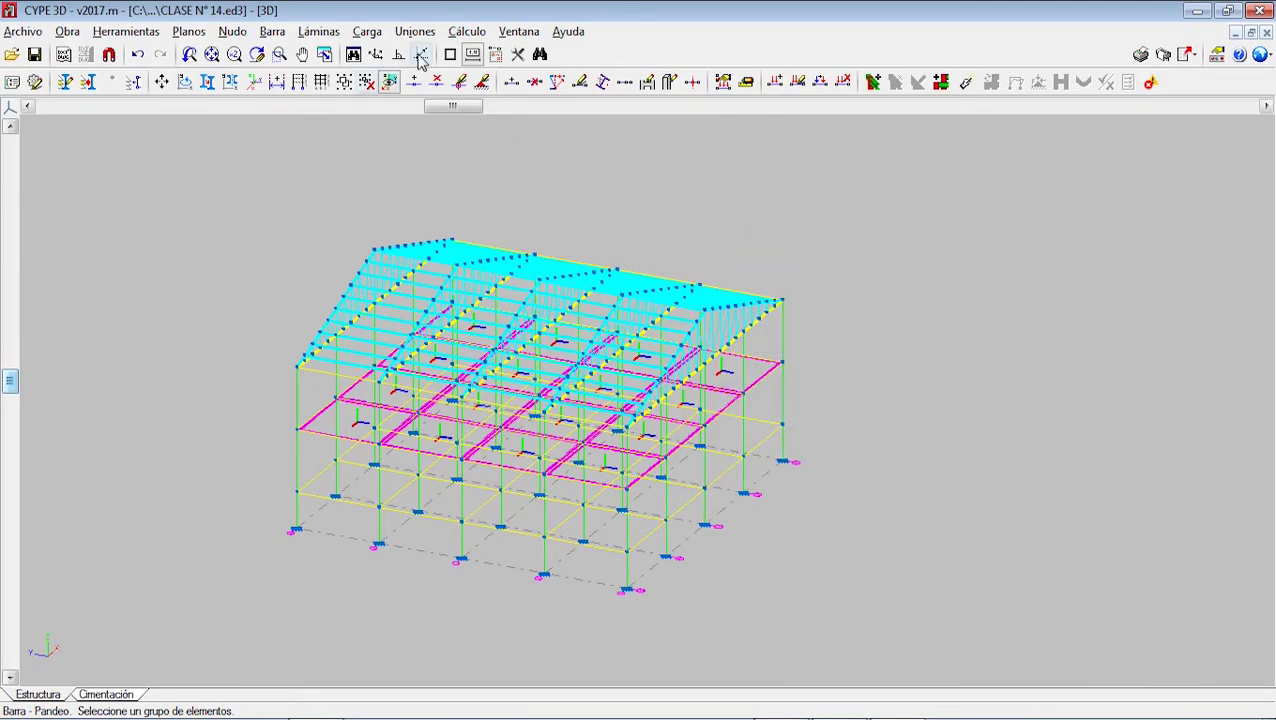
click(466, 31)
click(519, 57)
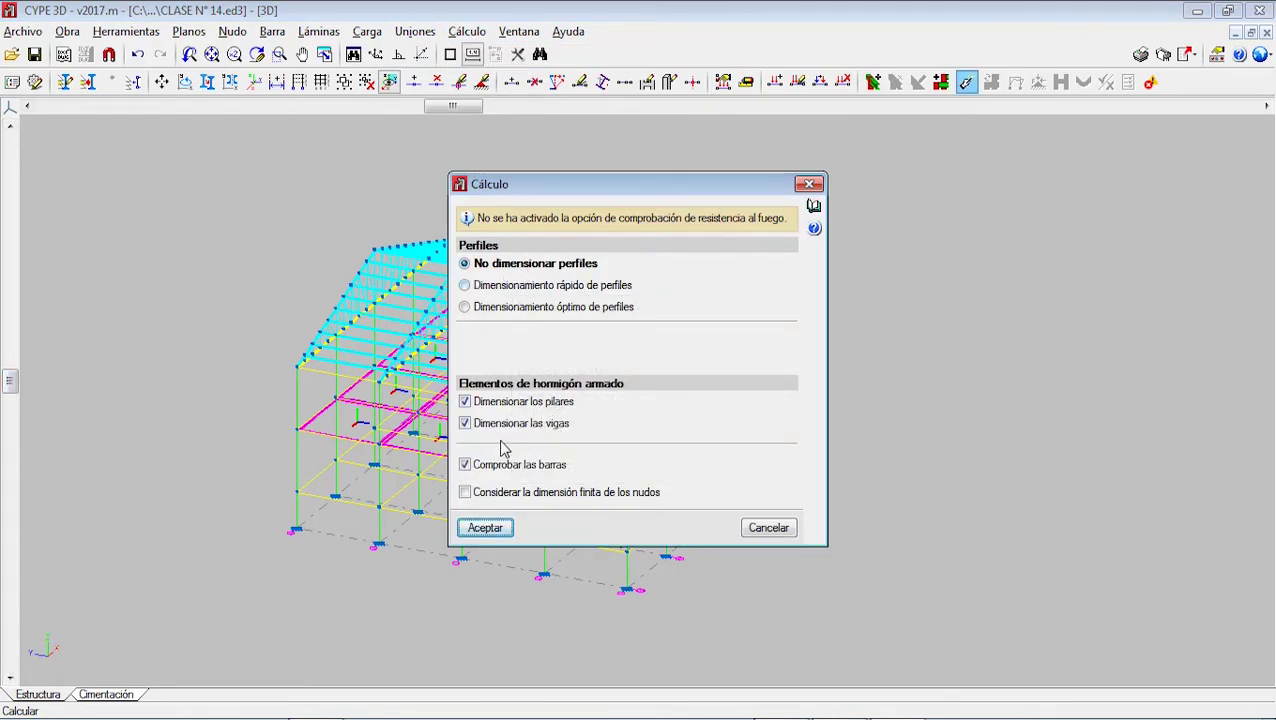
click(491, 530)
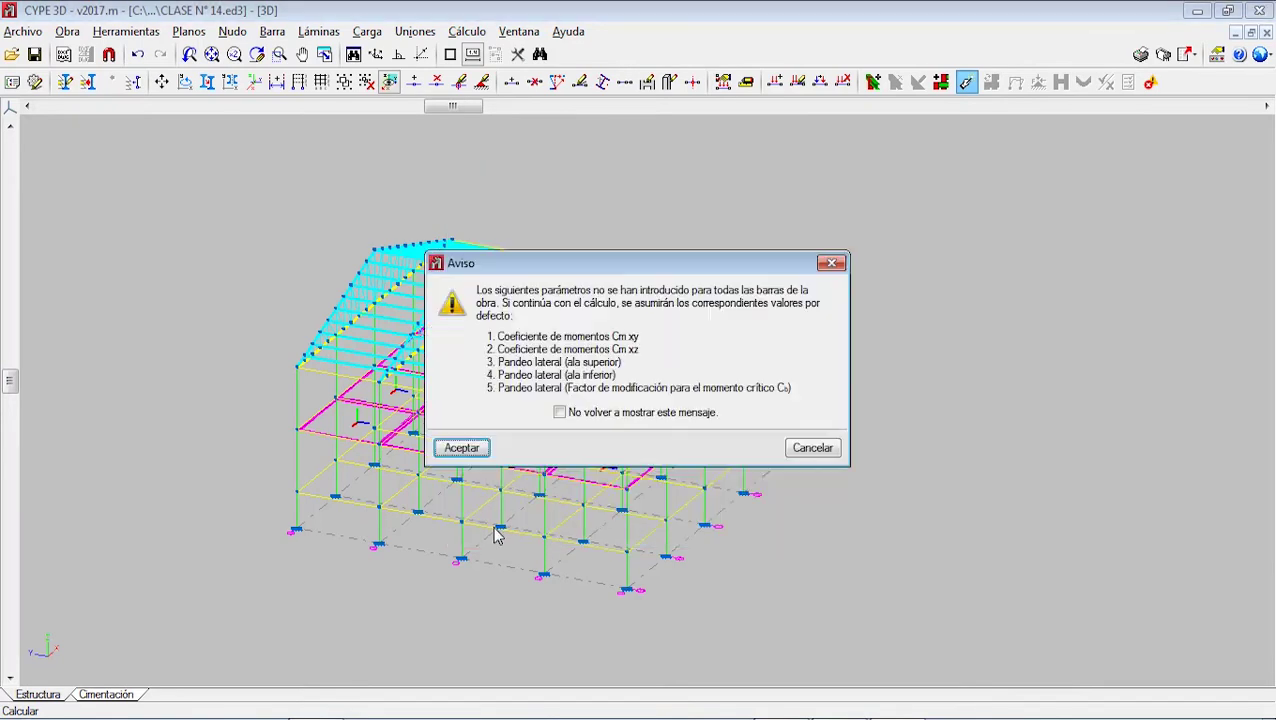
click(463, 447)
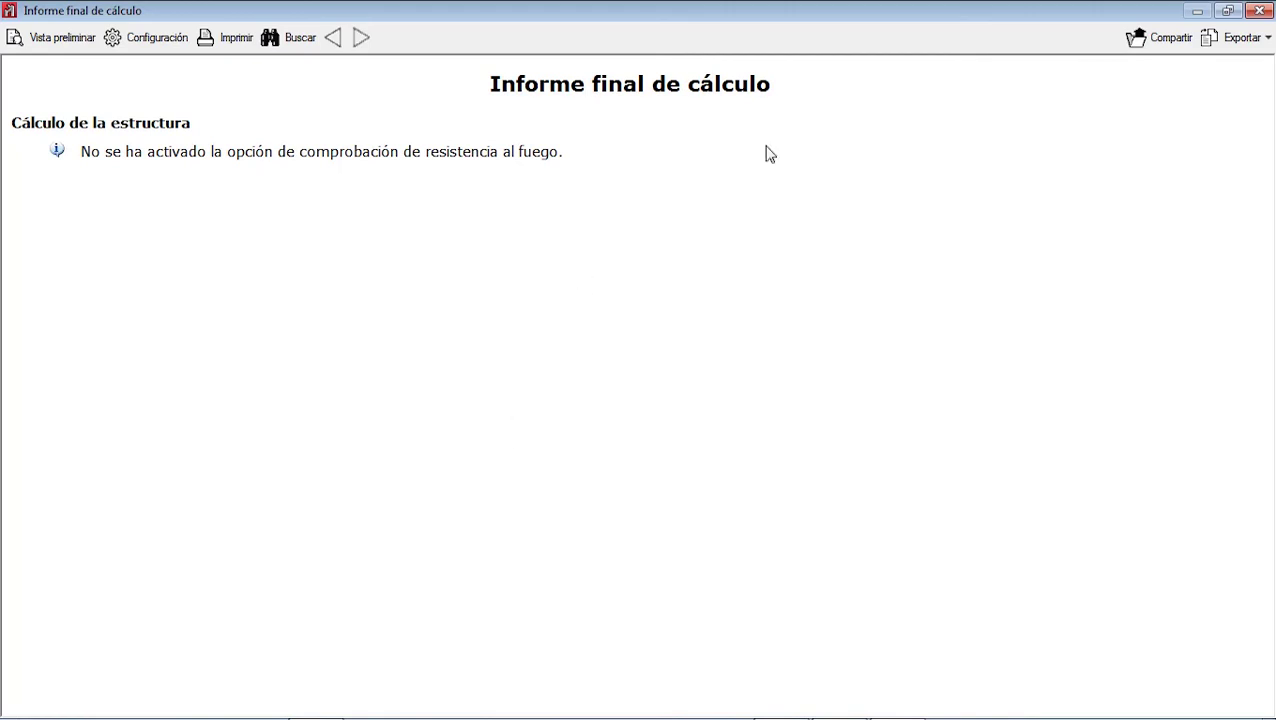
click(1259, 10)
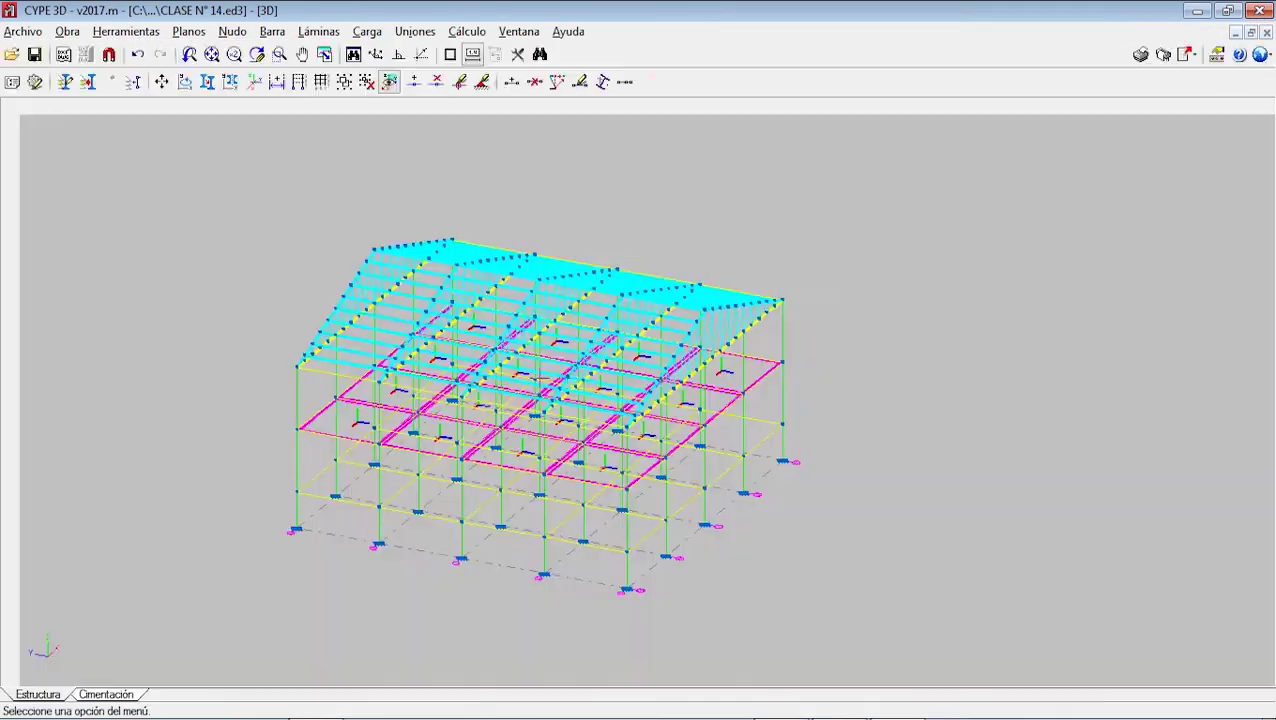
- Check all elements with default missing parameters, and inspect the detailed check of the perimeter floor beam N15/N19
click(468, 31)
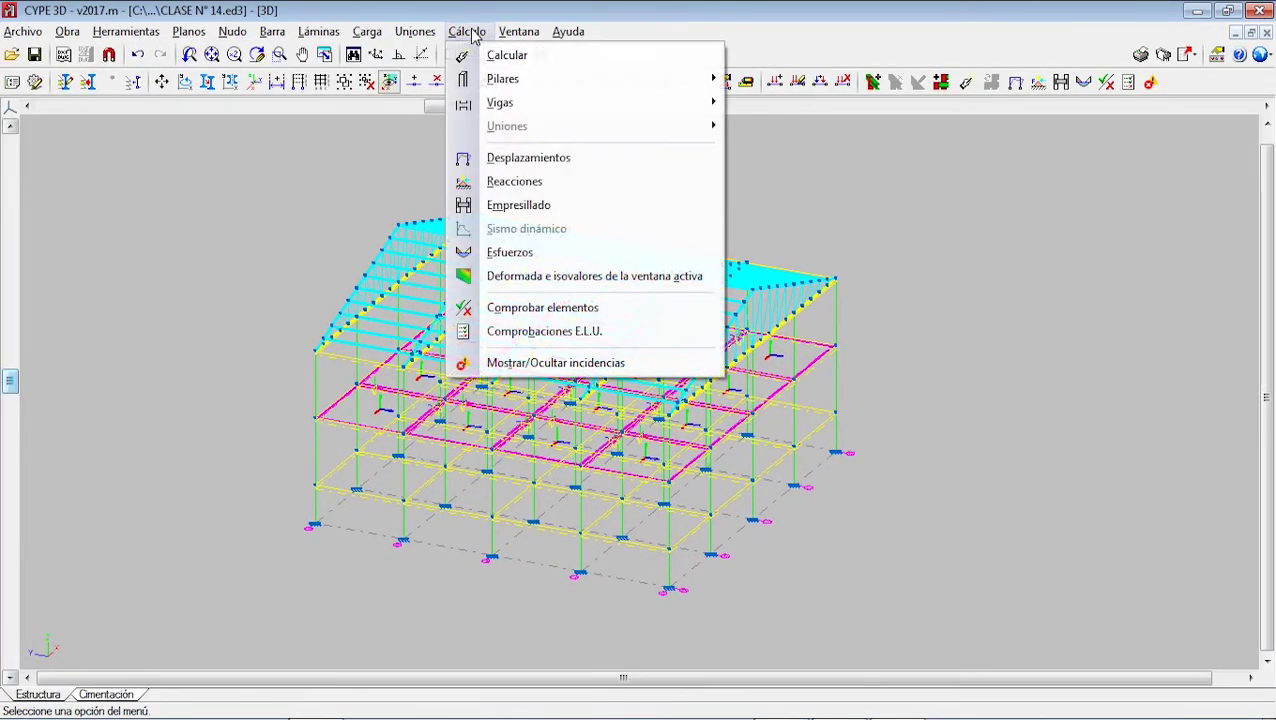
click(590, 309)
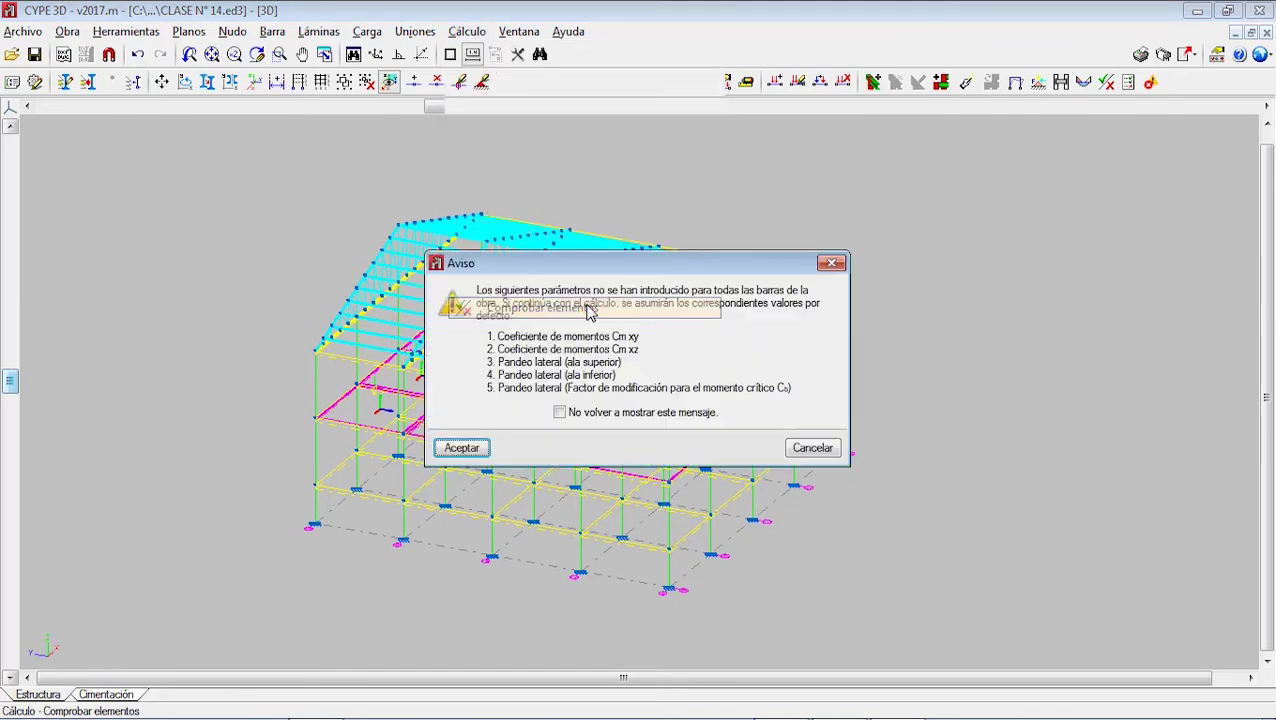
click(460, 448)
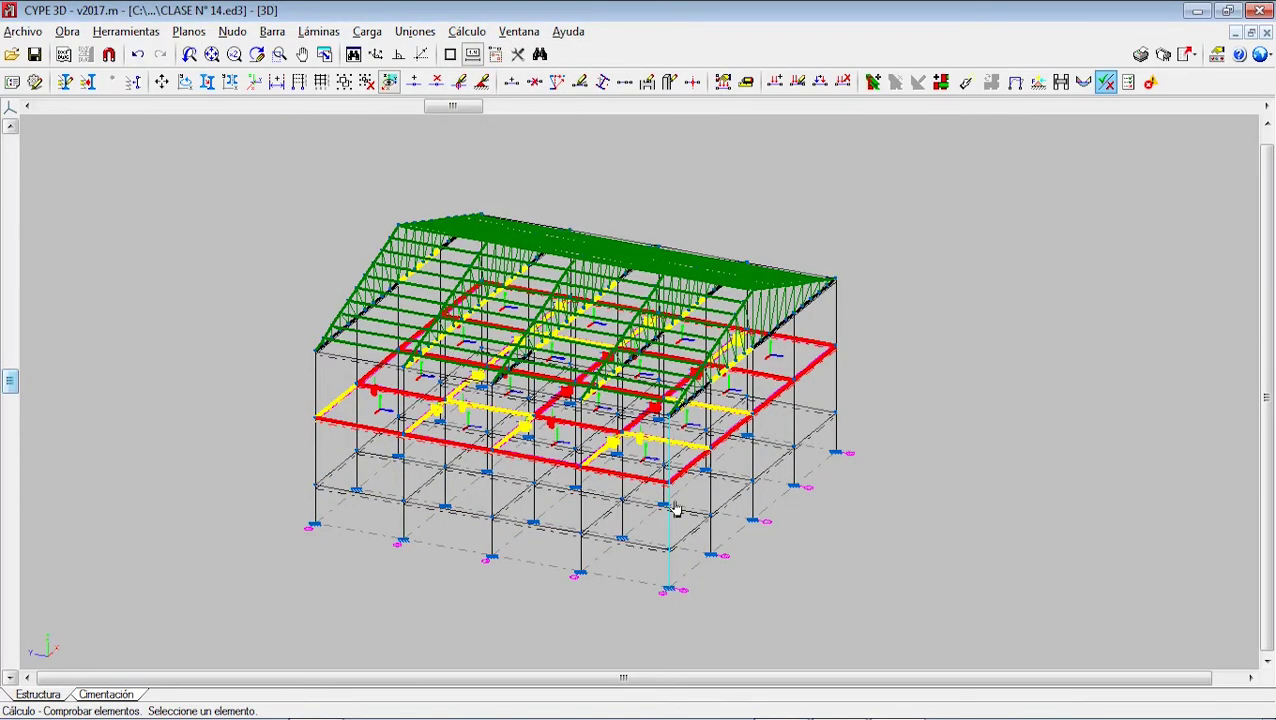
scroll(520, 489, up, 3)
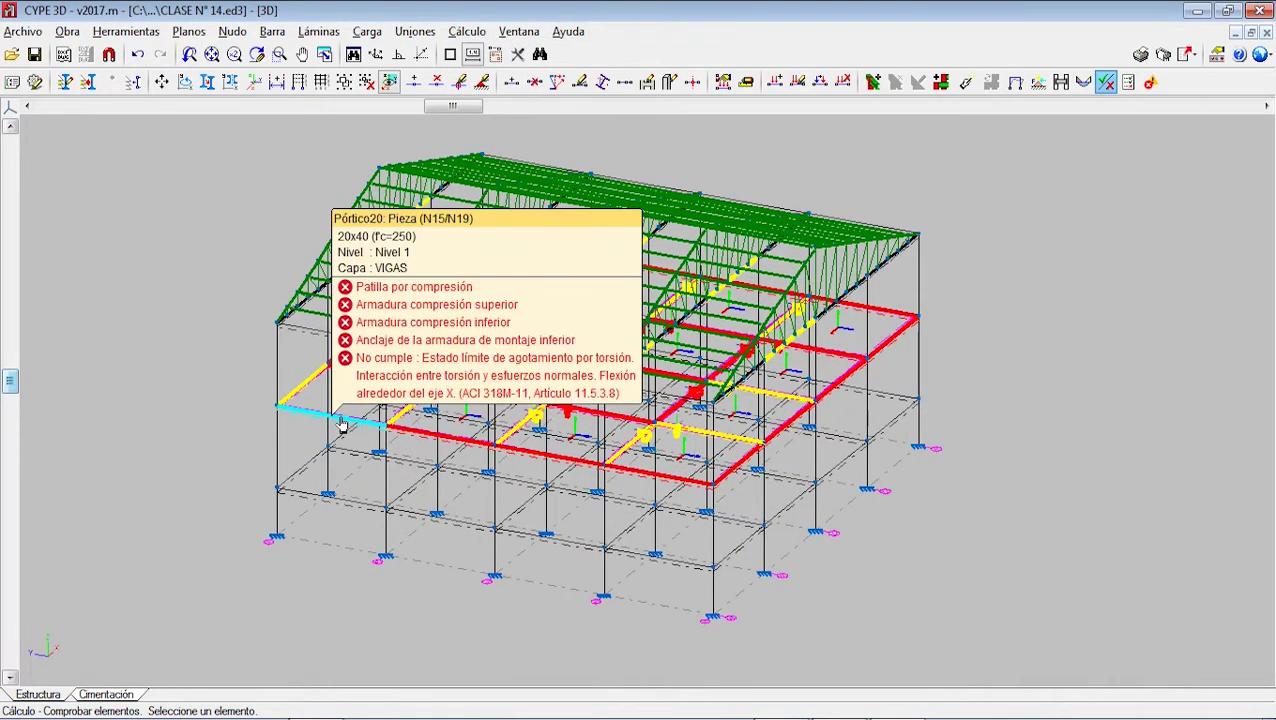
click(341, 424)
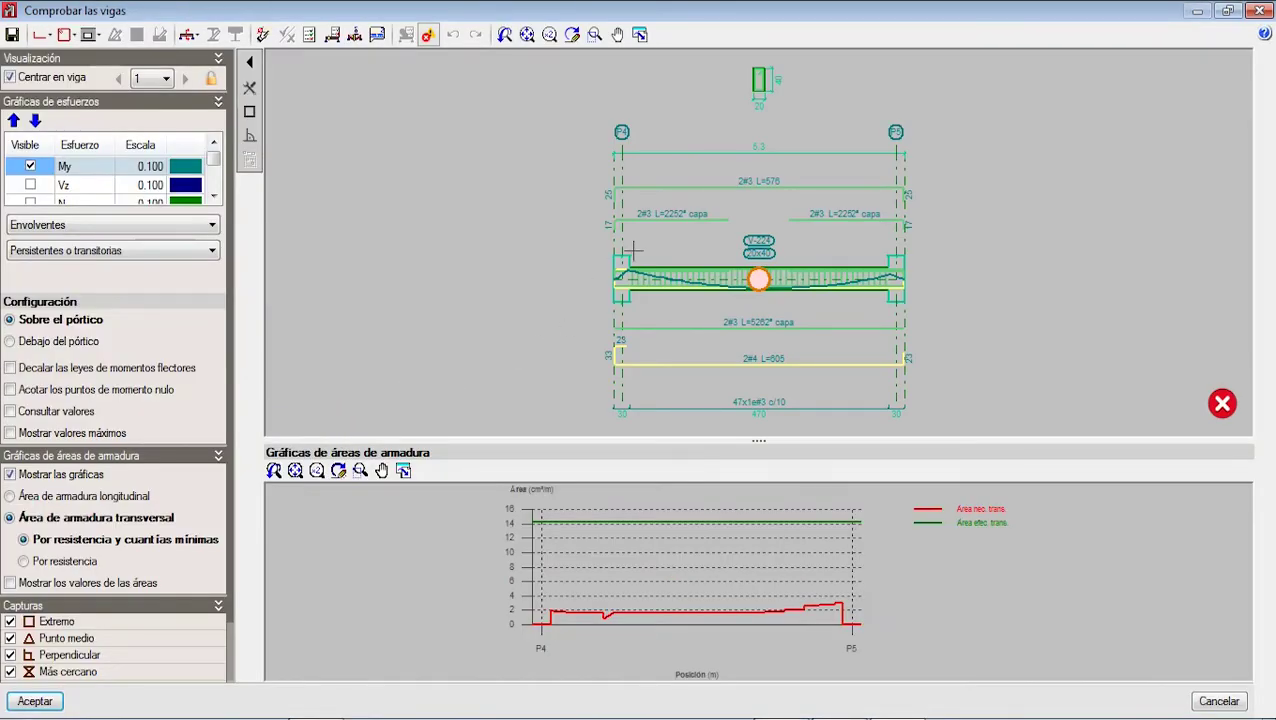
click(1261, 10)
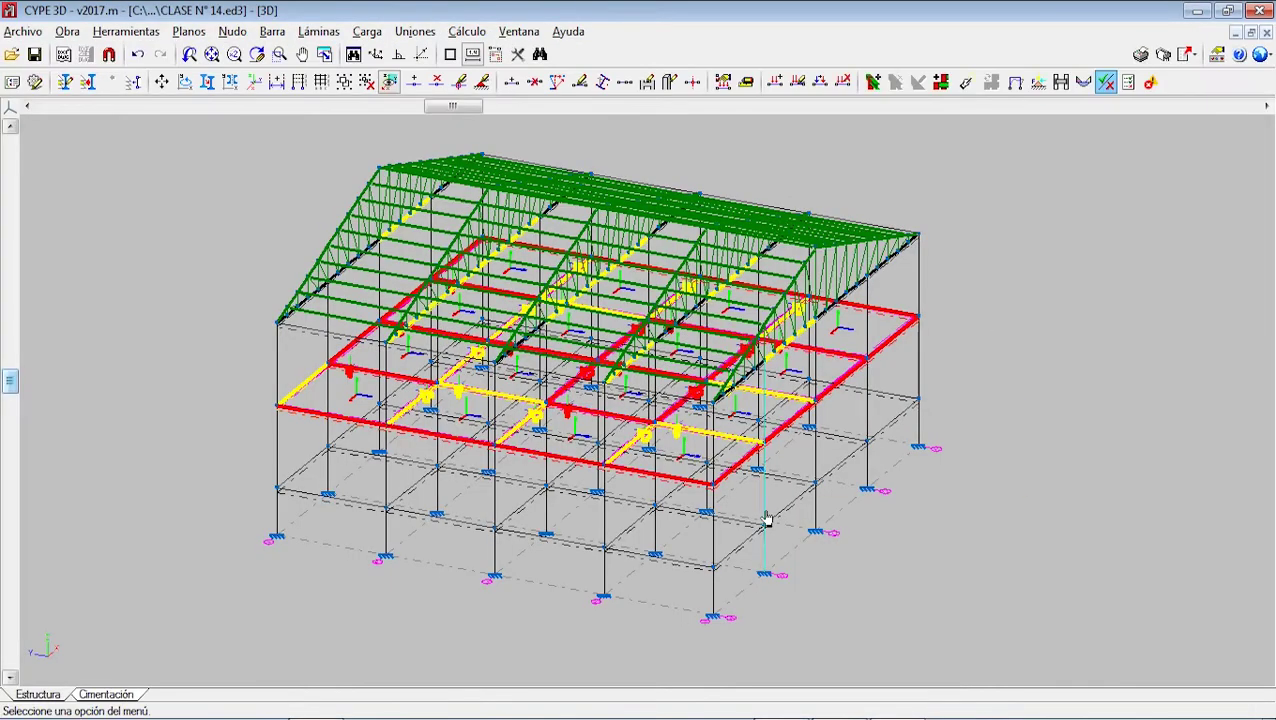
- Examine the element check results on the roof trusses and floor beams in 3D from low and raised viewpoints
mouse_move(515, 368)
scroll(515, 368, up, 1)
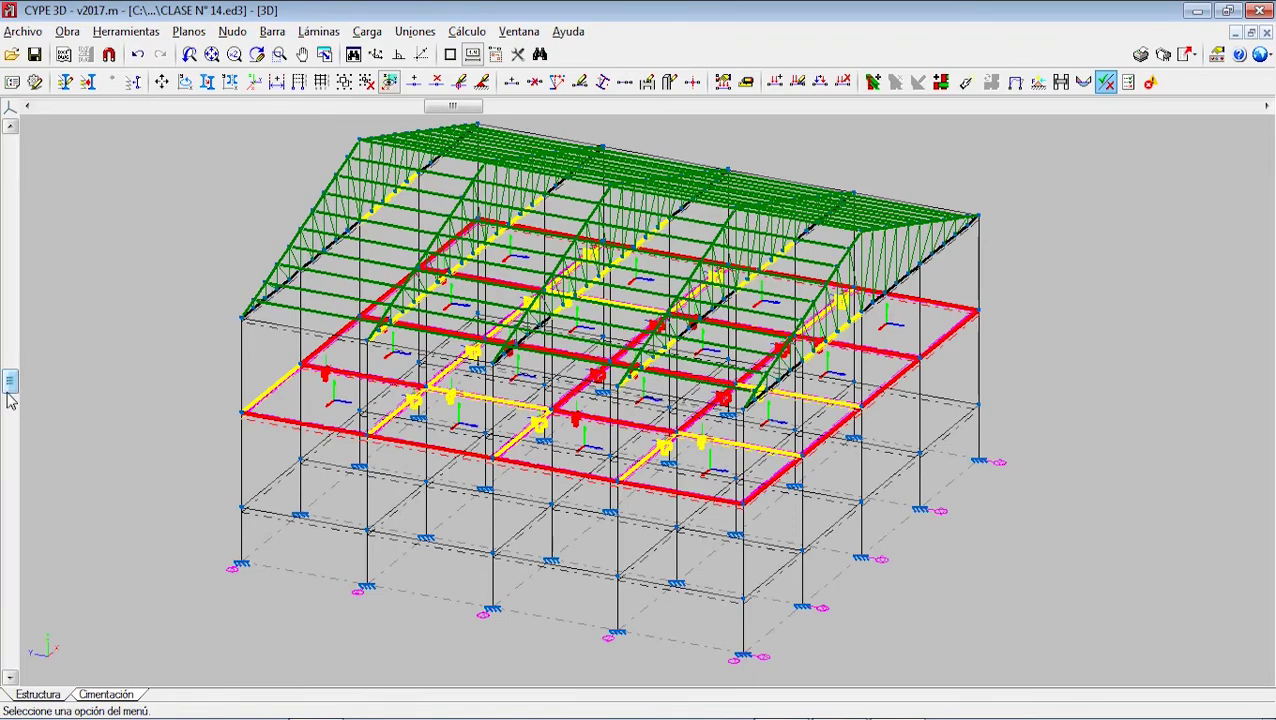
drag(9, 382, 20, 437)
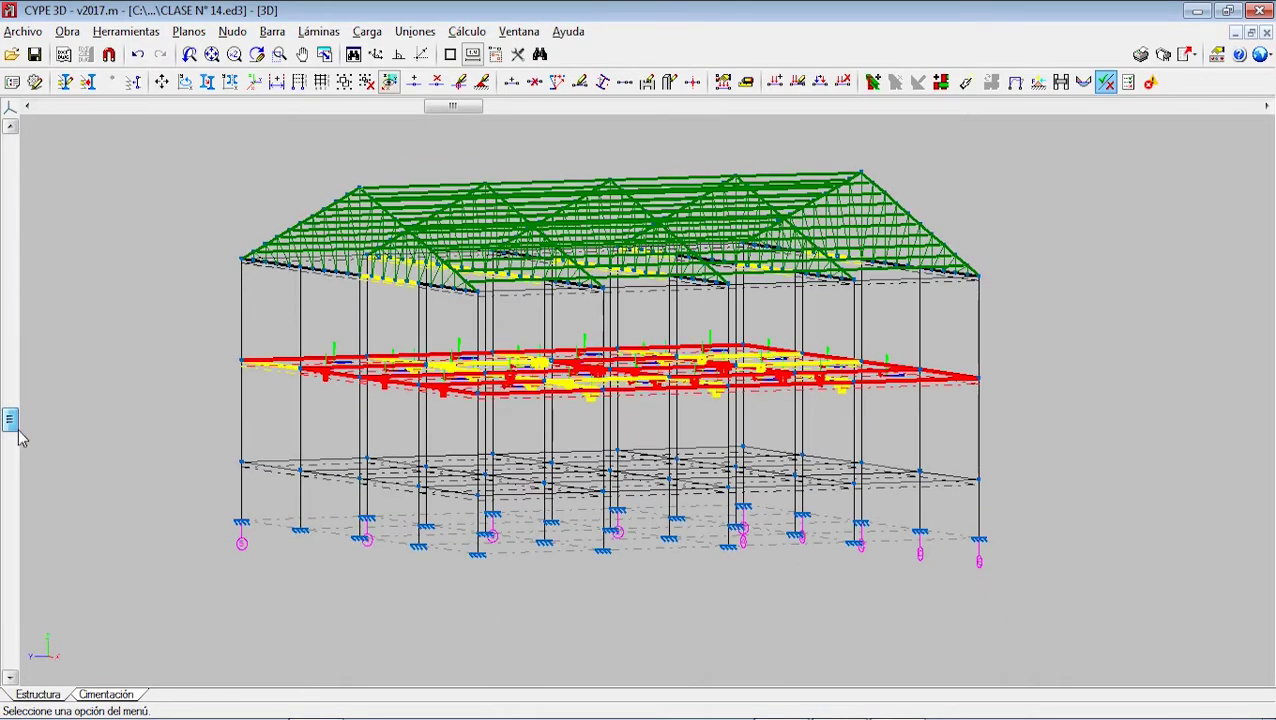
middle_drag(100, 399, 367, 295)
mouse_move(376, 302)
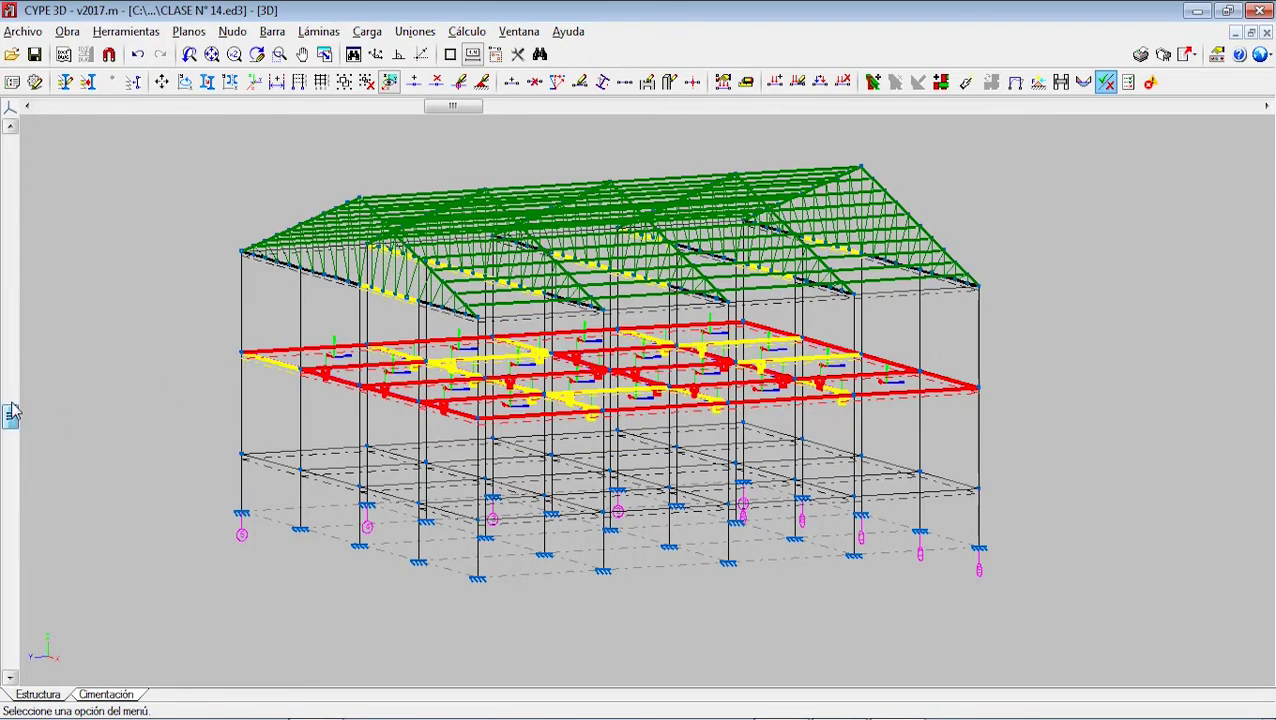
drag(10, 423, 23, 380)
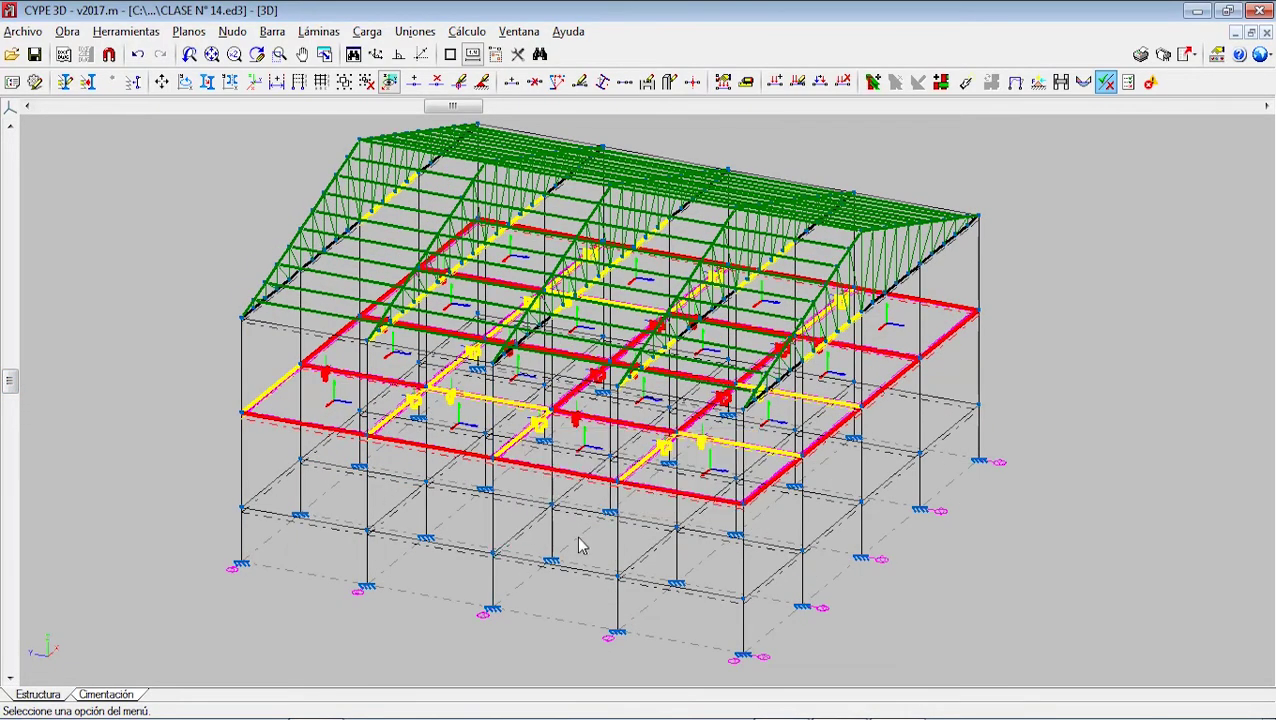
scroll(775, 630, down, 1)
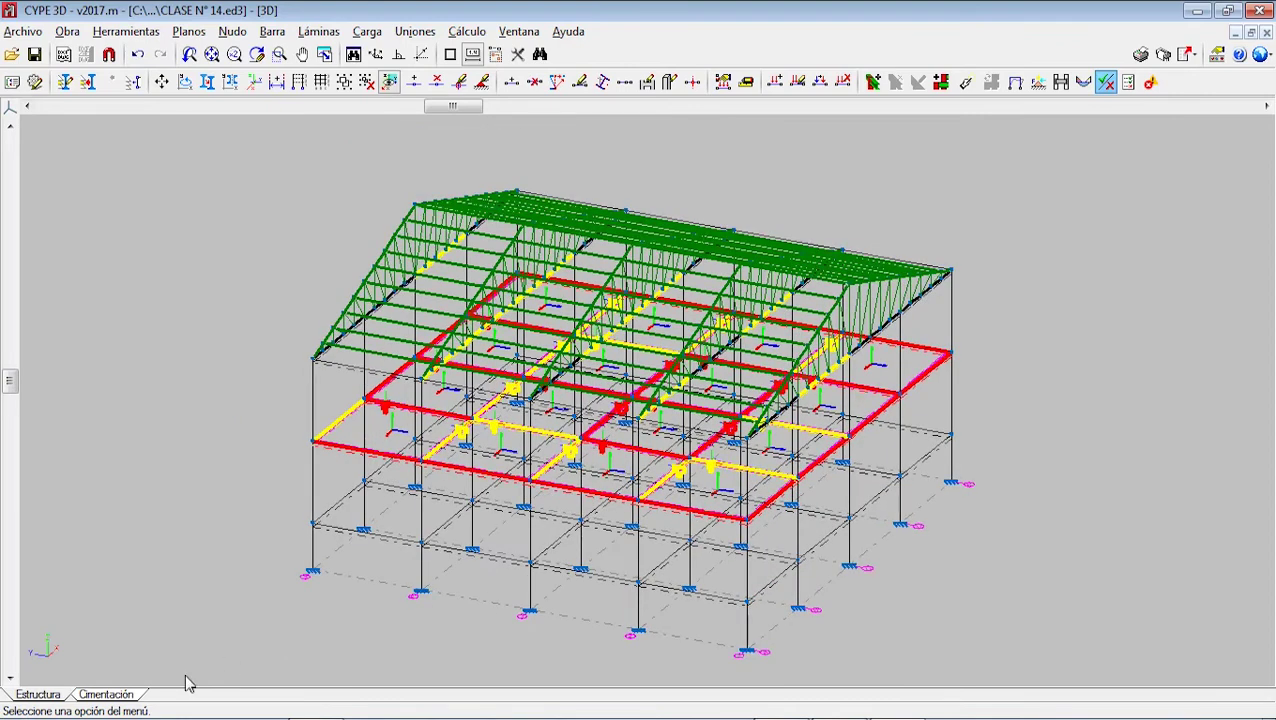
- Size the foundation elements, centring beams and tie beams using iterative sizing (Dimensionamiento iterativo)
click(108, 695)
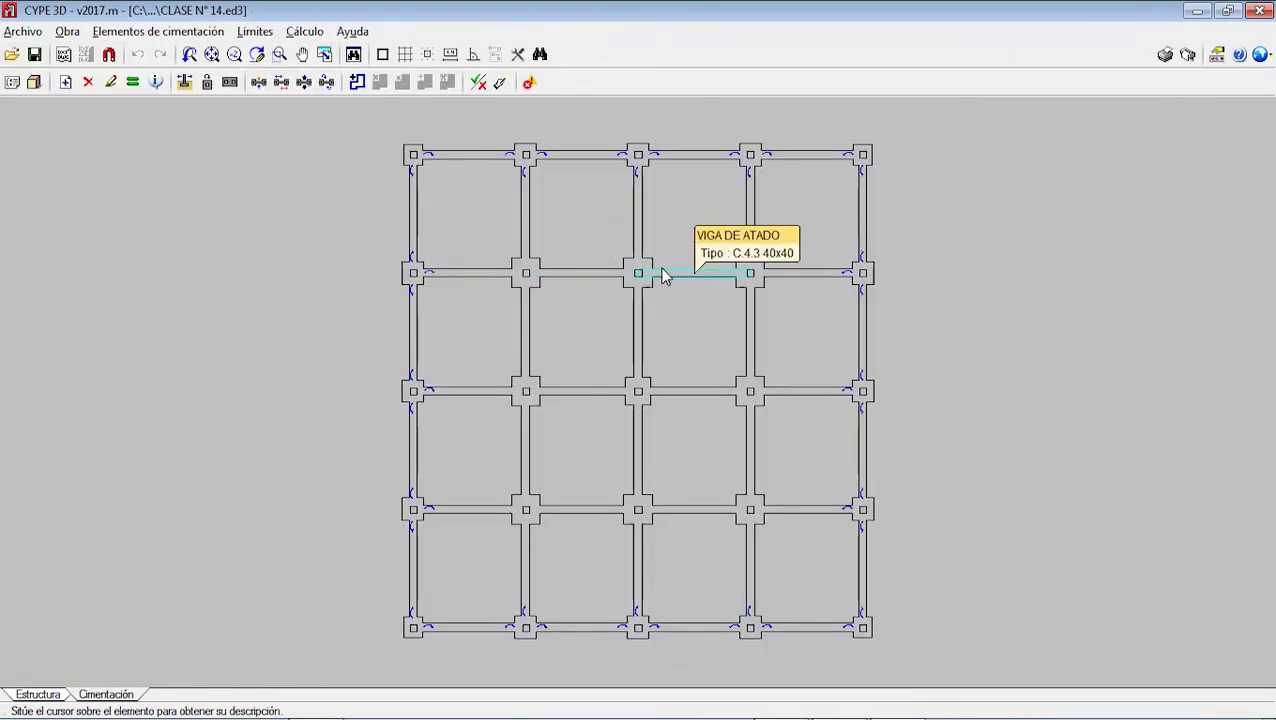
click(310, 35)
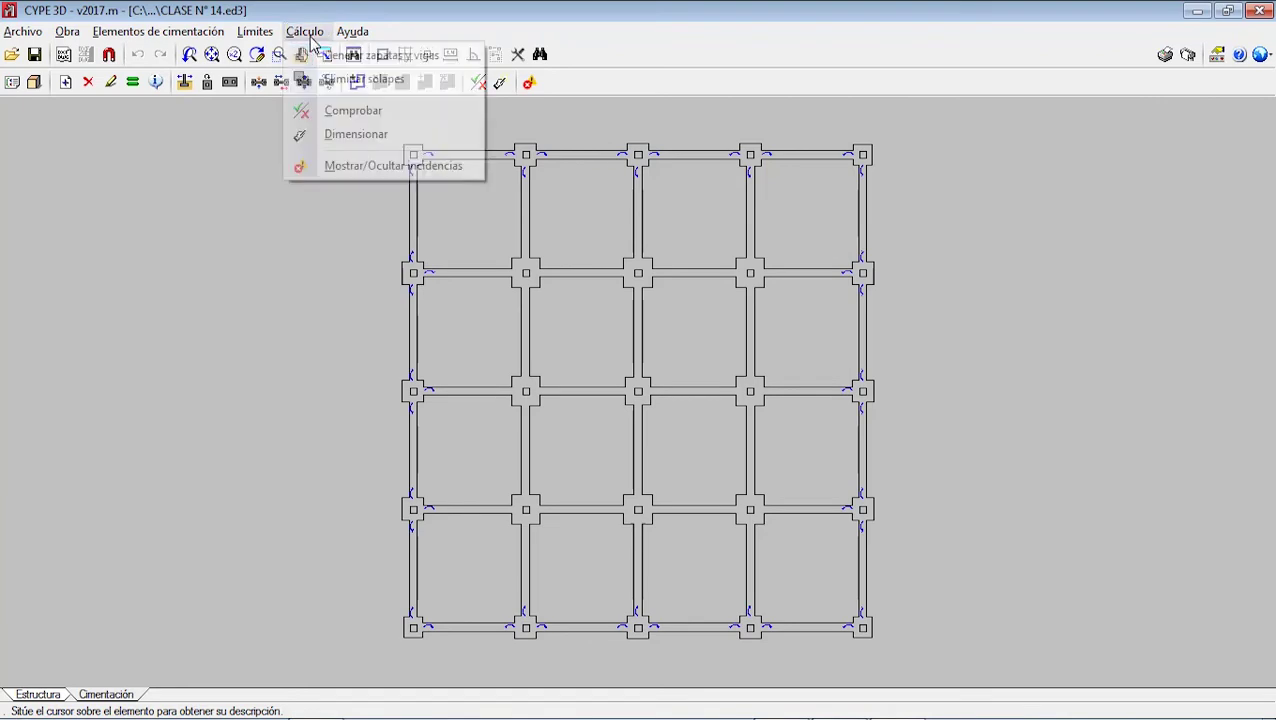
click(372, 138)
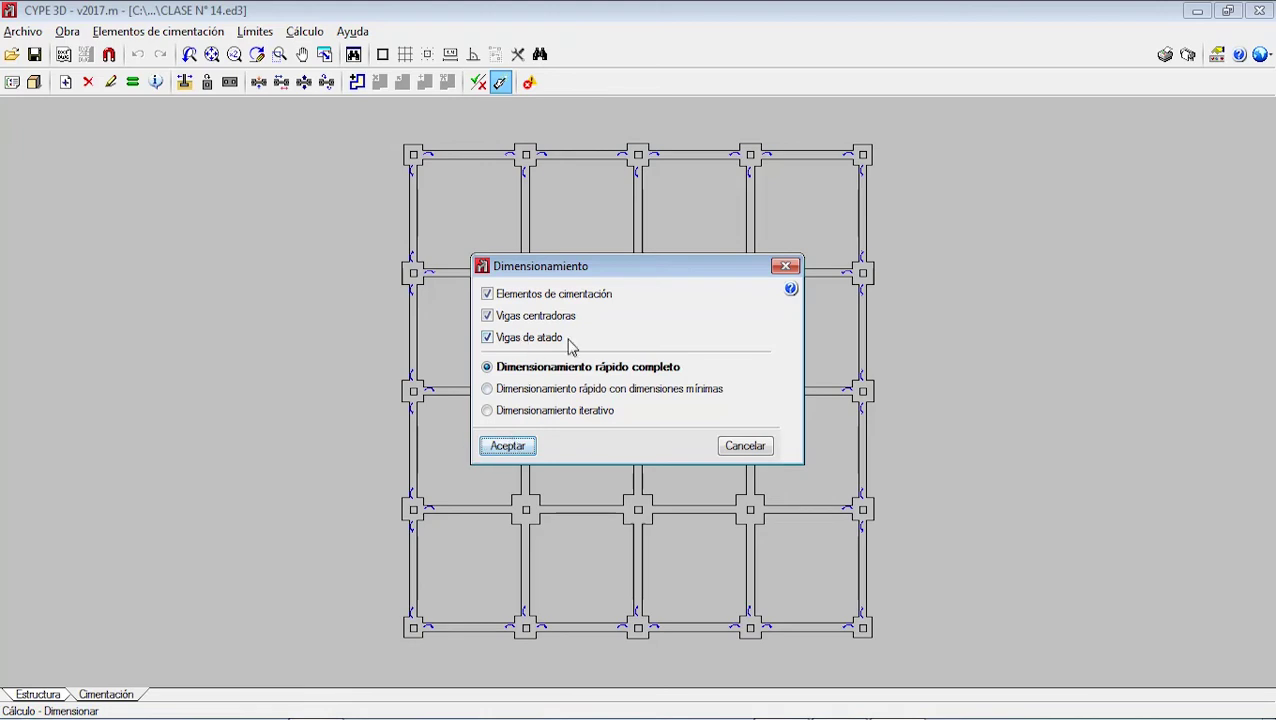
click(580, 412)
click(506, 446)
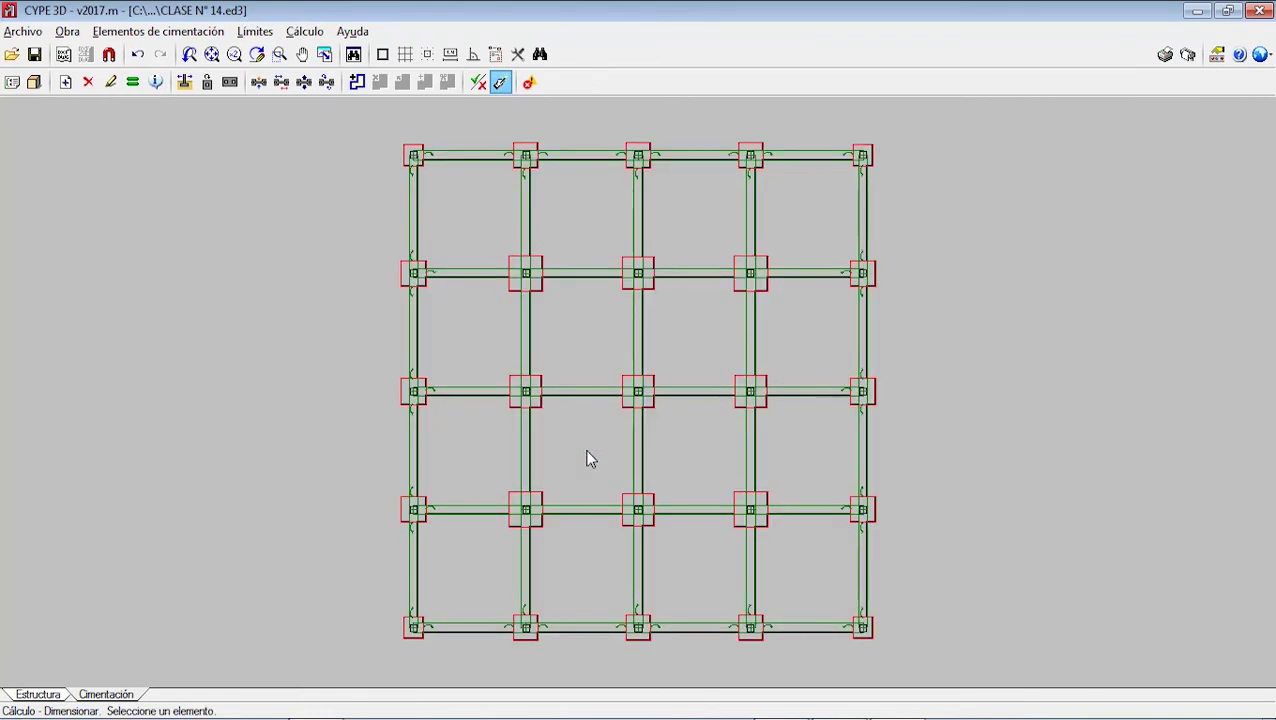
- Resize the foundation elements, centring beams and tie beams using quick sizing with minimum dimensions (Dimensionamiento rápido con dimensiones mínimas)
mouse_move(549, 297)
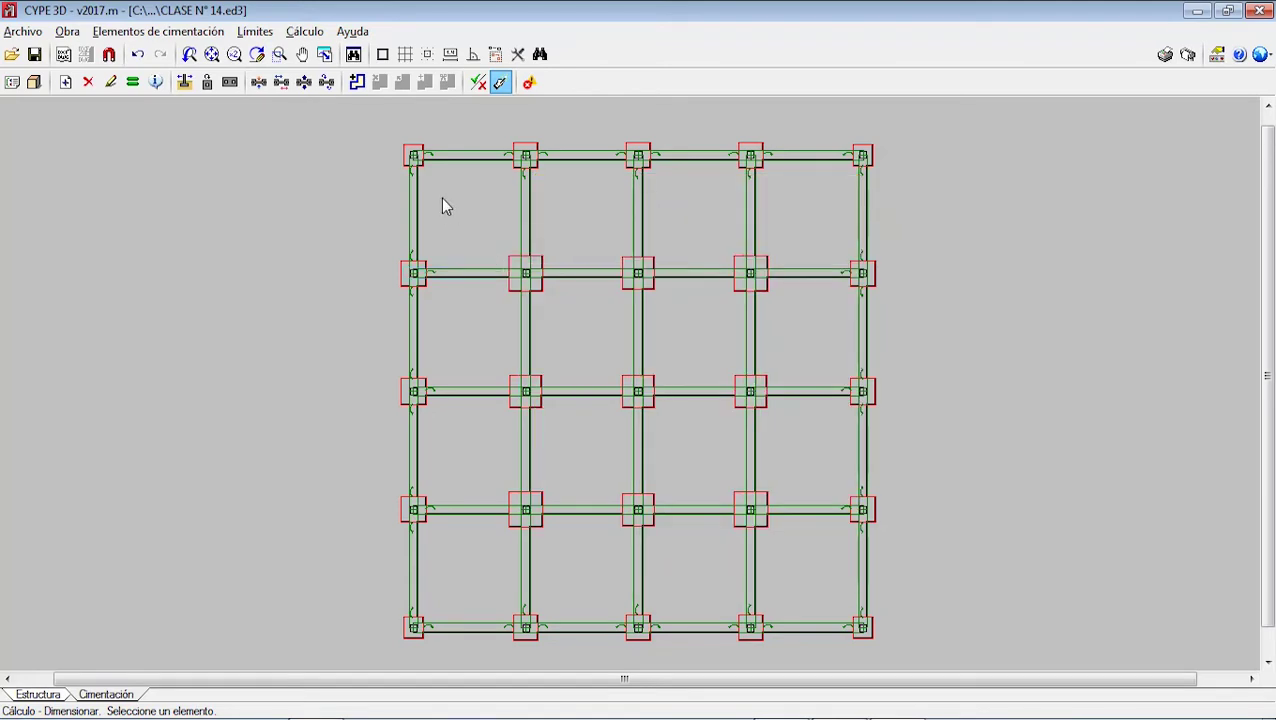
click(326, 54)
mouse_move(424, 157)
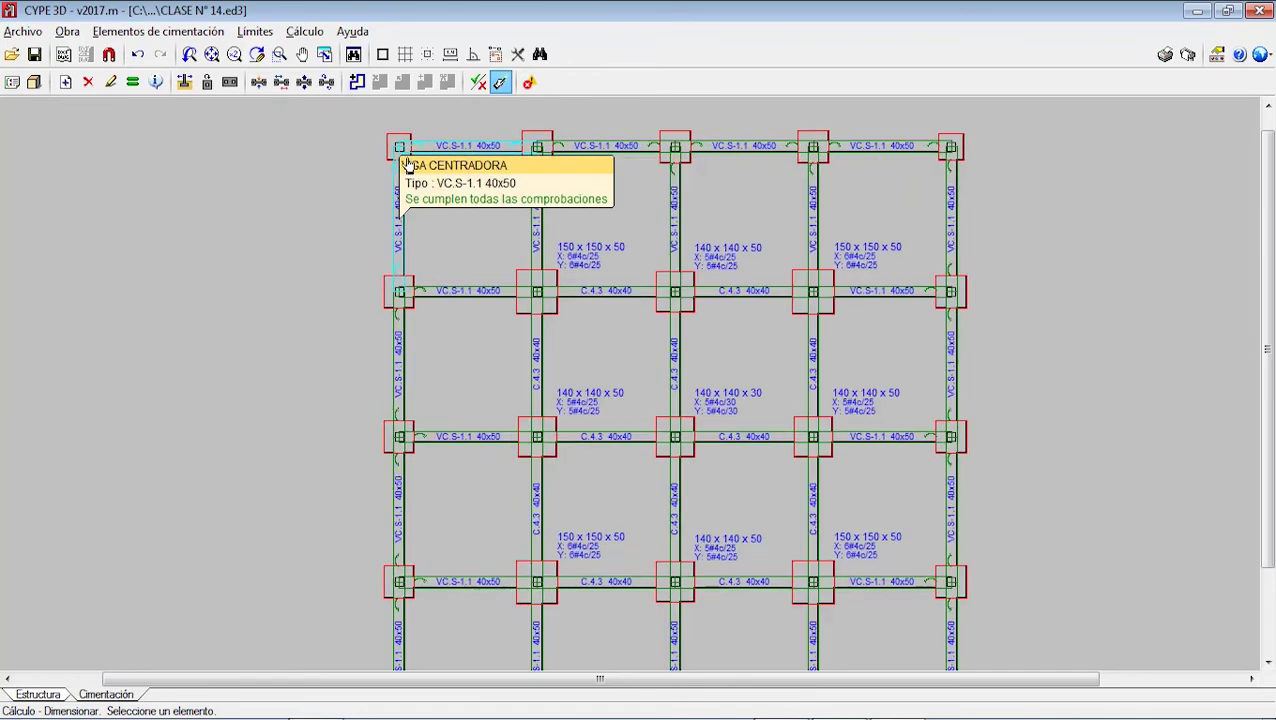
click(305, 31)
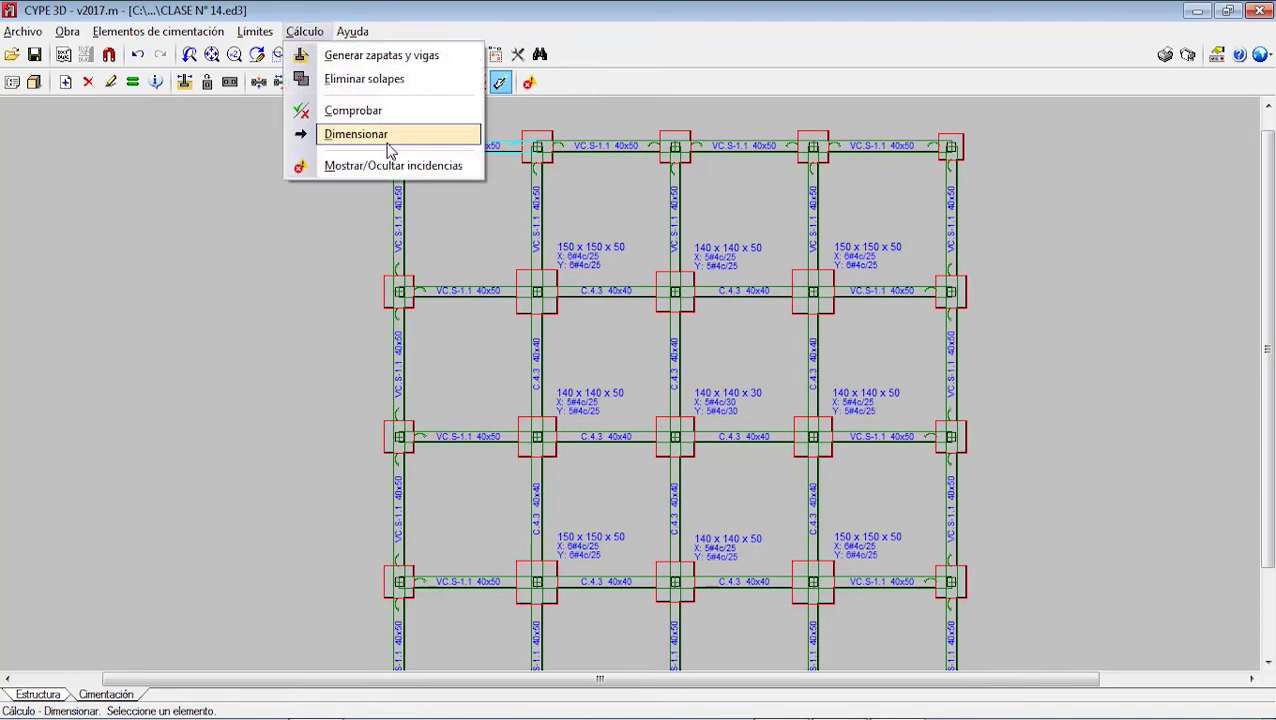
click(345, 133)
click(550, 390)
click(510, 446)
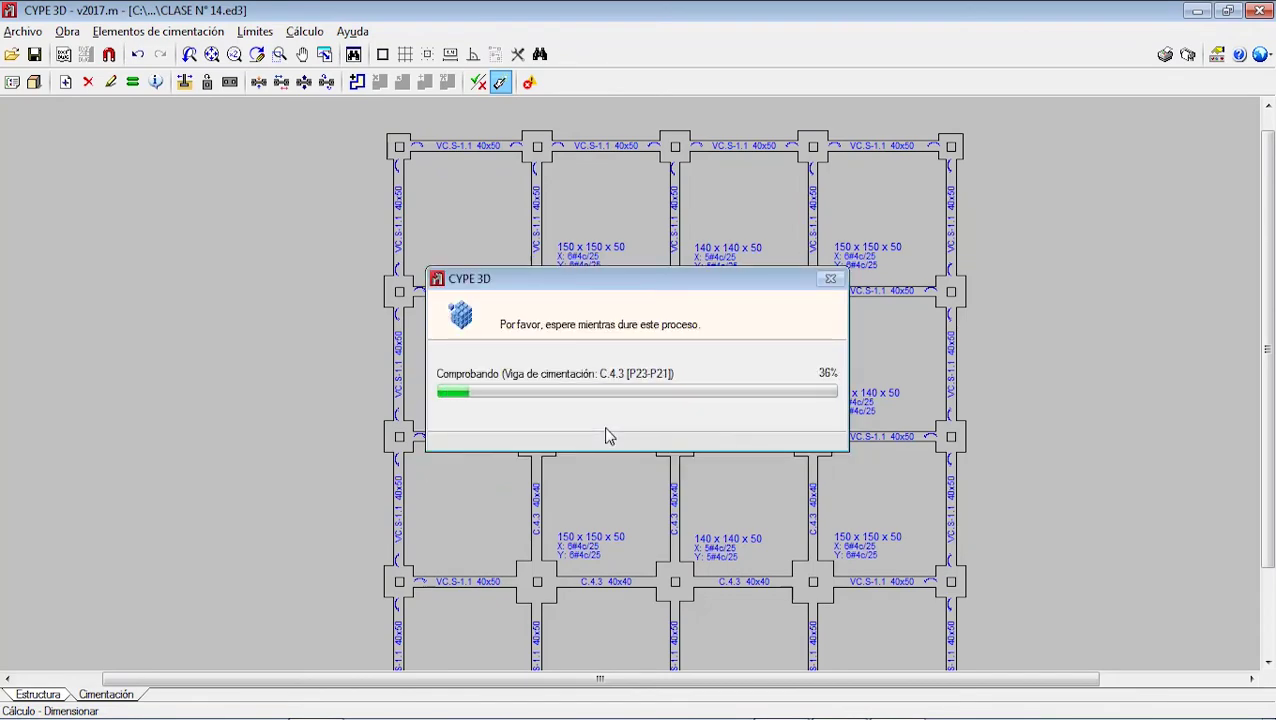
- Review the complete list of checks for the corner isolated footing P5, then close the report
scroll(570, 378, down, 1)
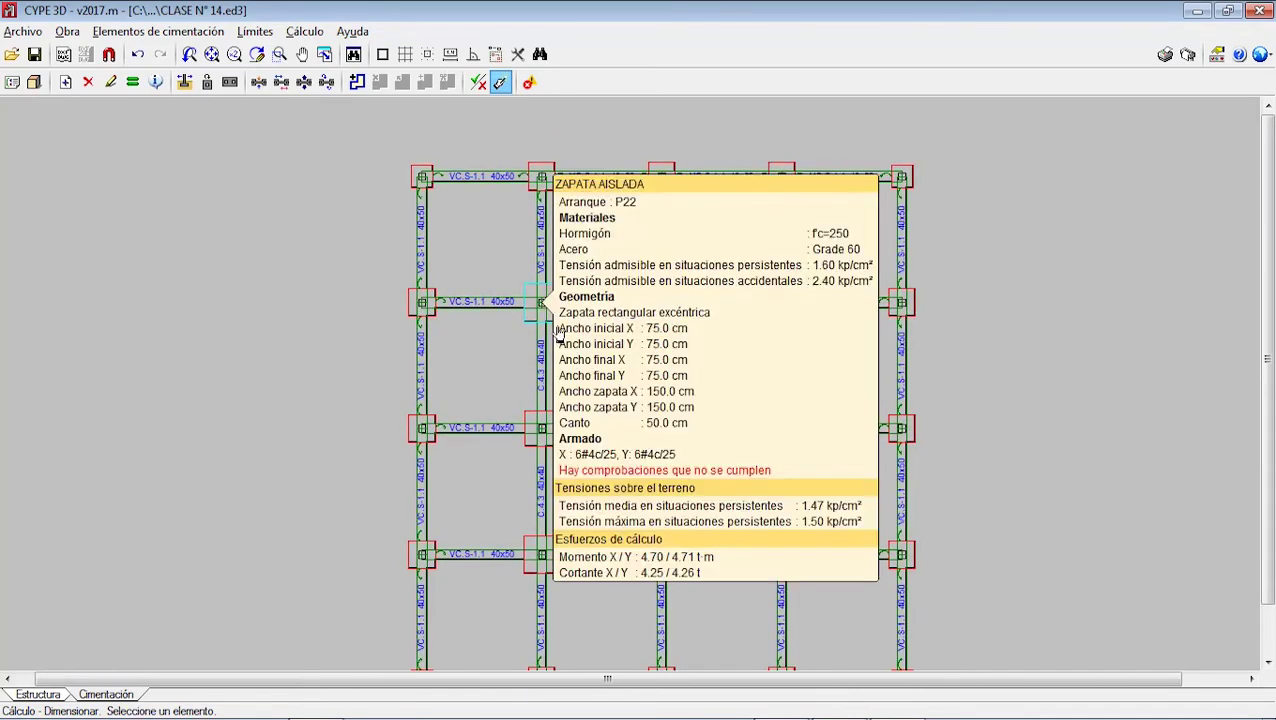
middle_drag(558, 333, 556, 305)
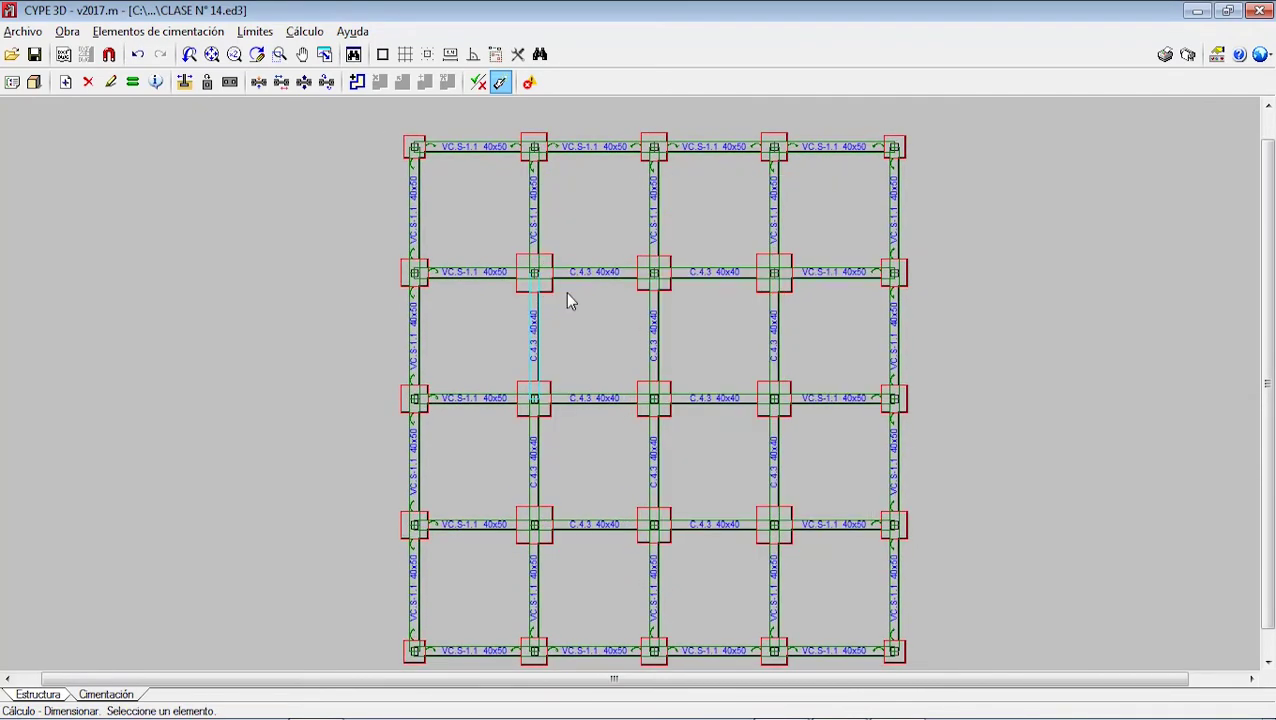
scroll(590, 368, down, 1)
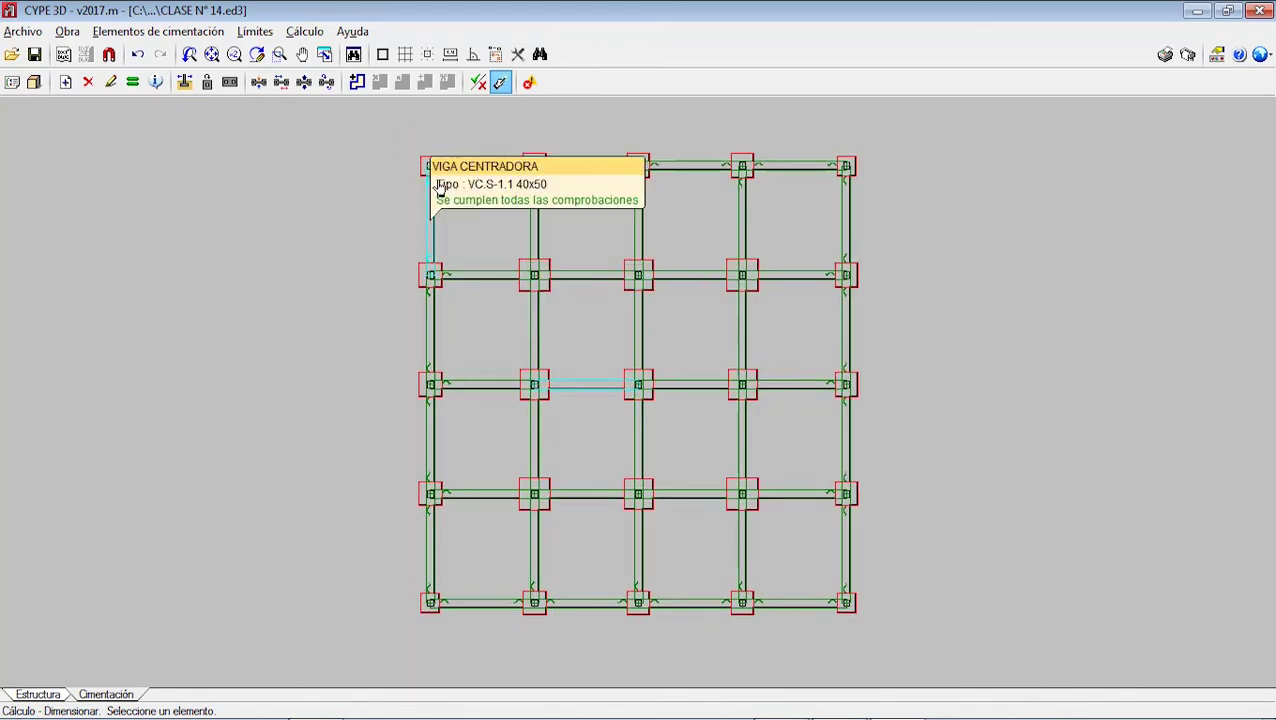
mouse_move(430, 168)
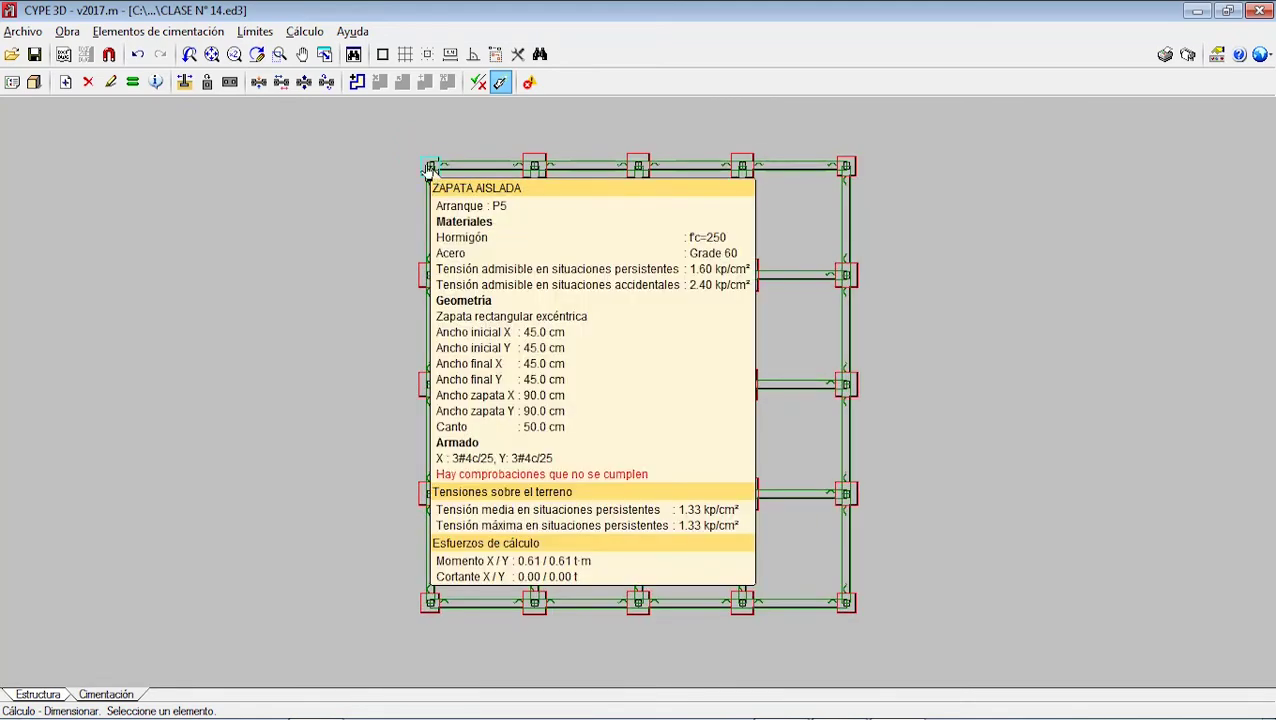
click(430, 168)
click(654, 408)
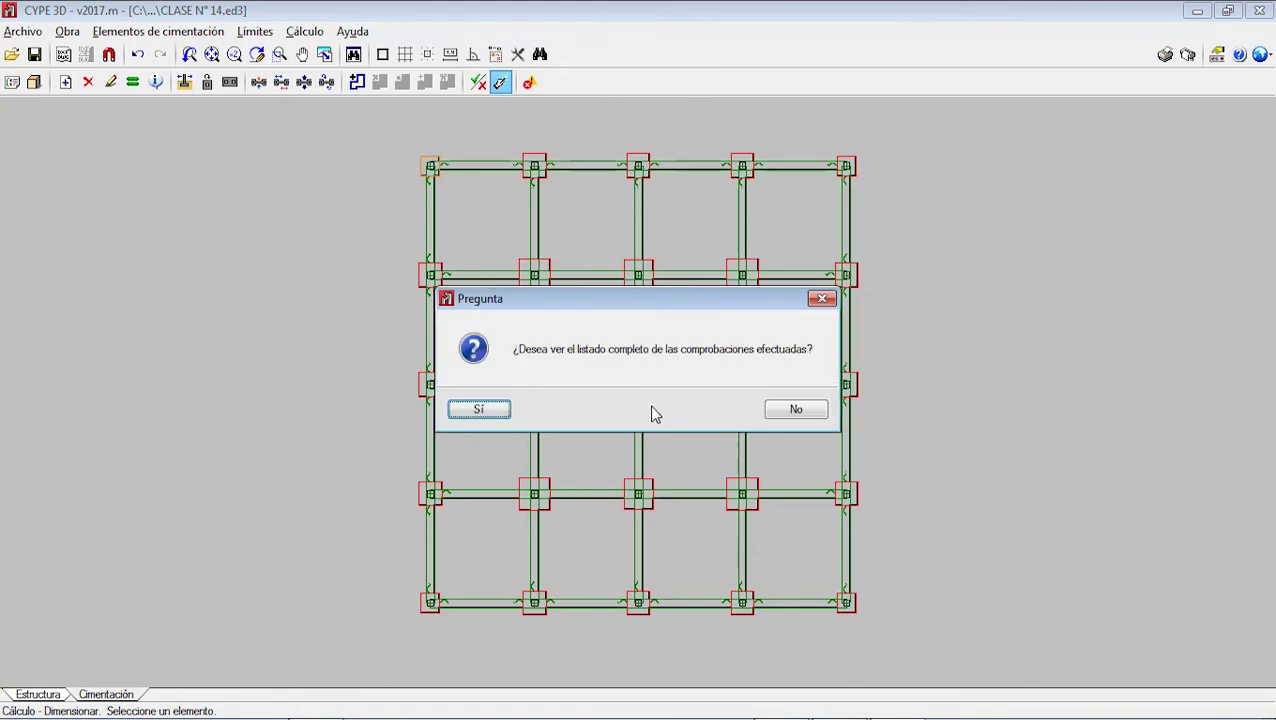
click(479, 410)
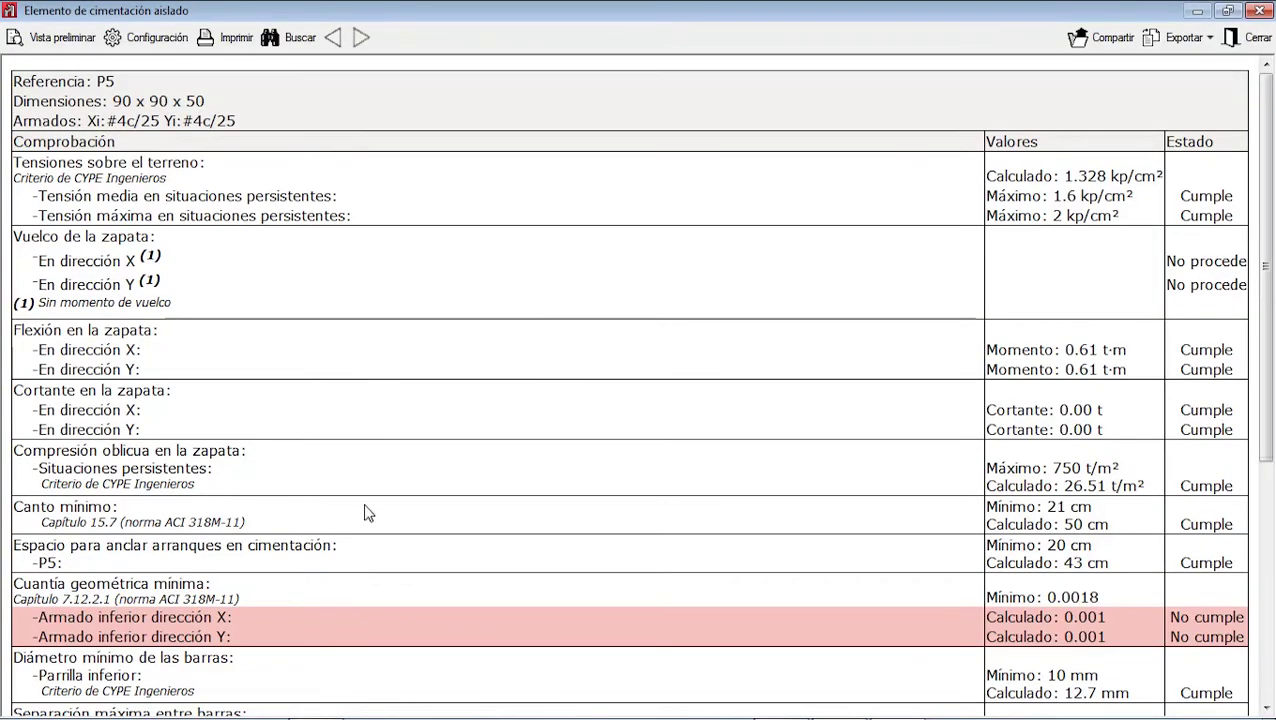
scroll(325, 591, down, 3)
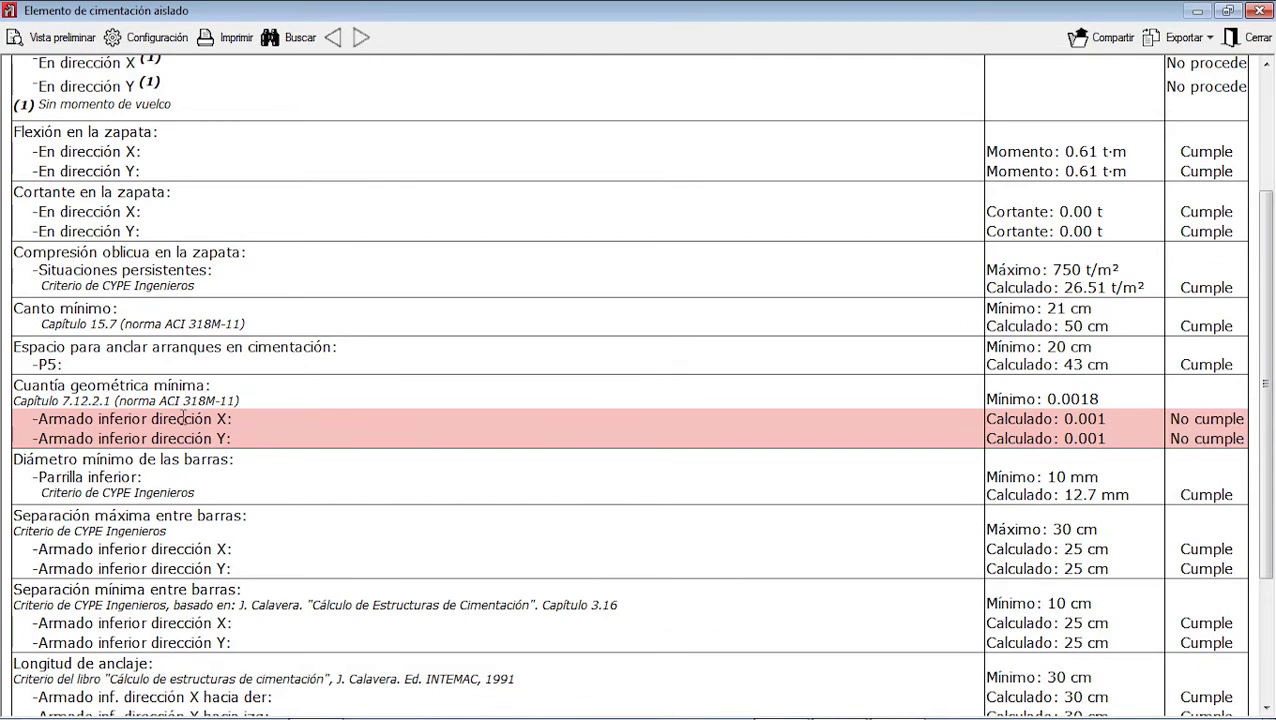
scroll(285, 402, down, 3)
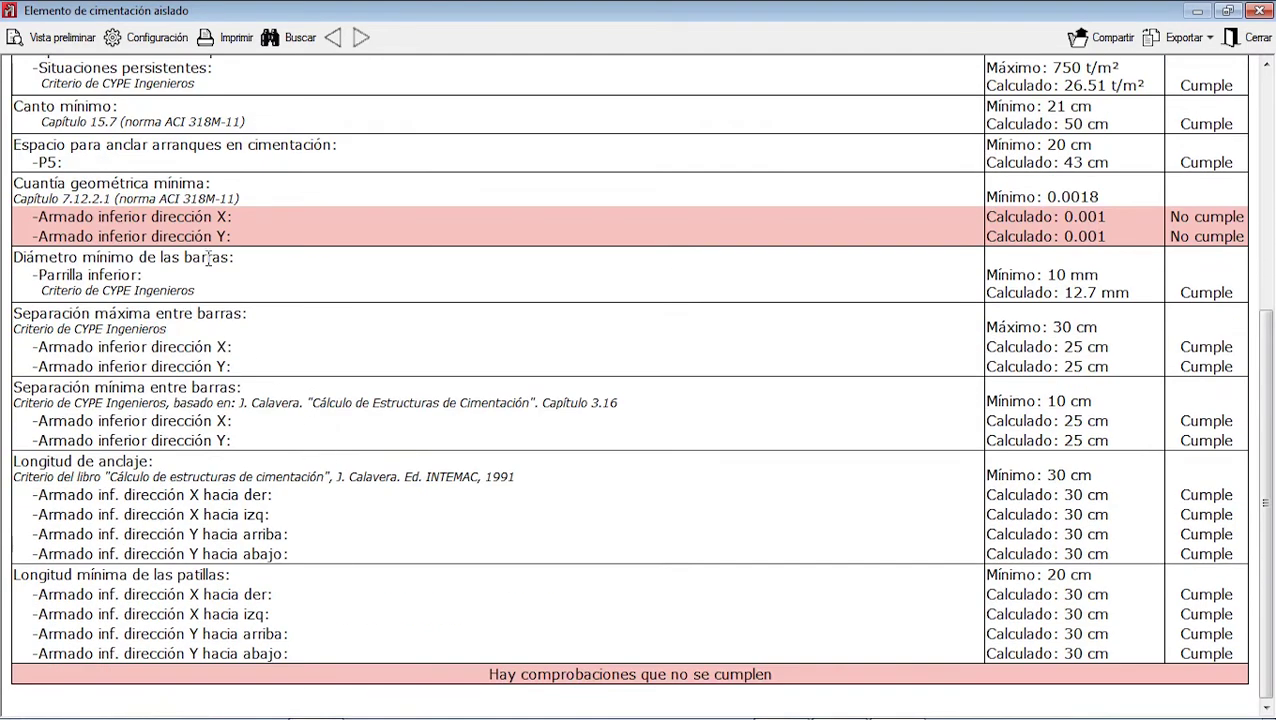
click(1250, 38)
click(67, 31)
click(95, 56)
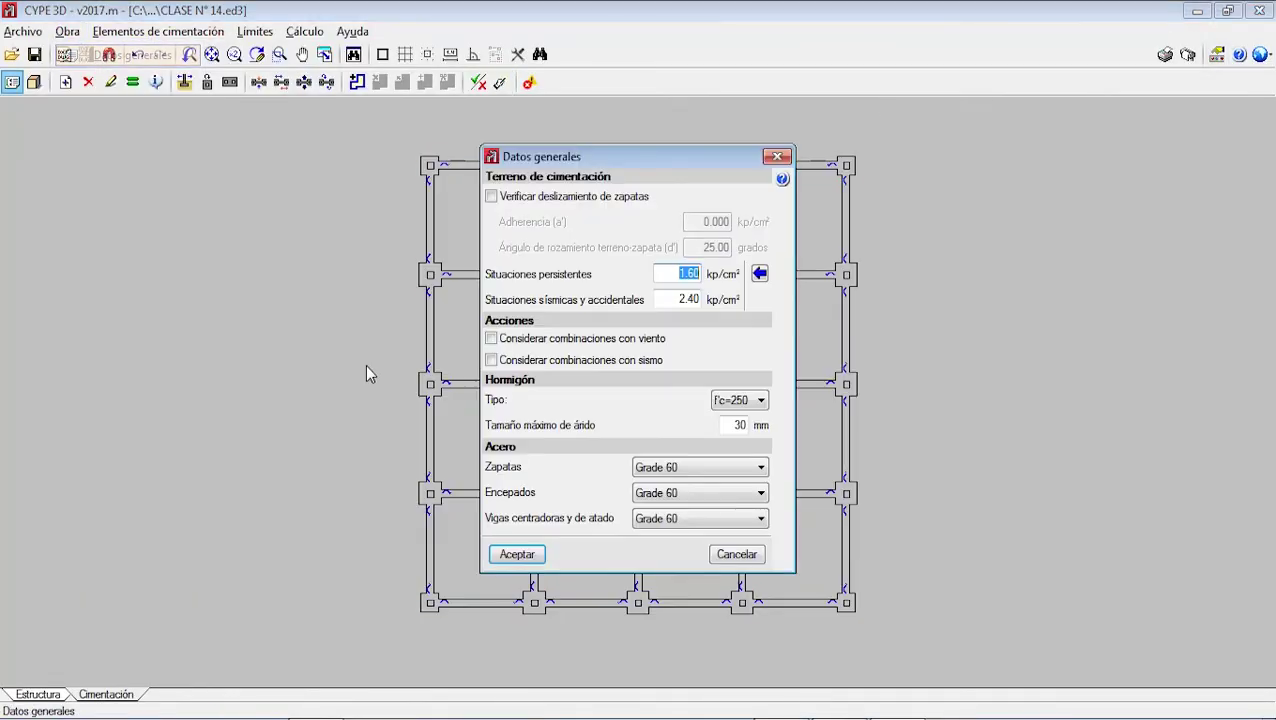
click(750, 560)
- Disable the minimum geometric reinforcement (Mínimos geométricos de armadura) for isolated footings in the structure's general foundation options
click(40, 694)
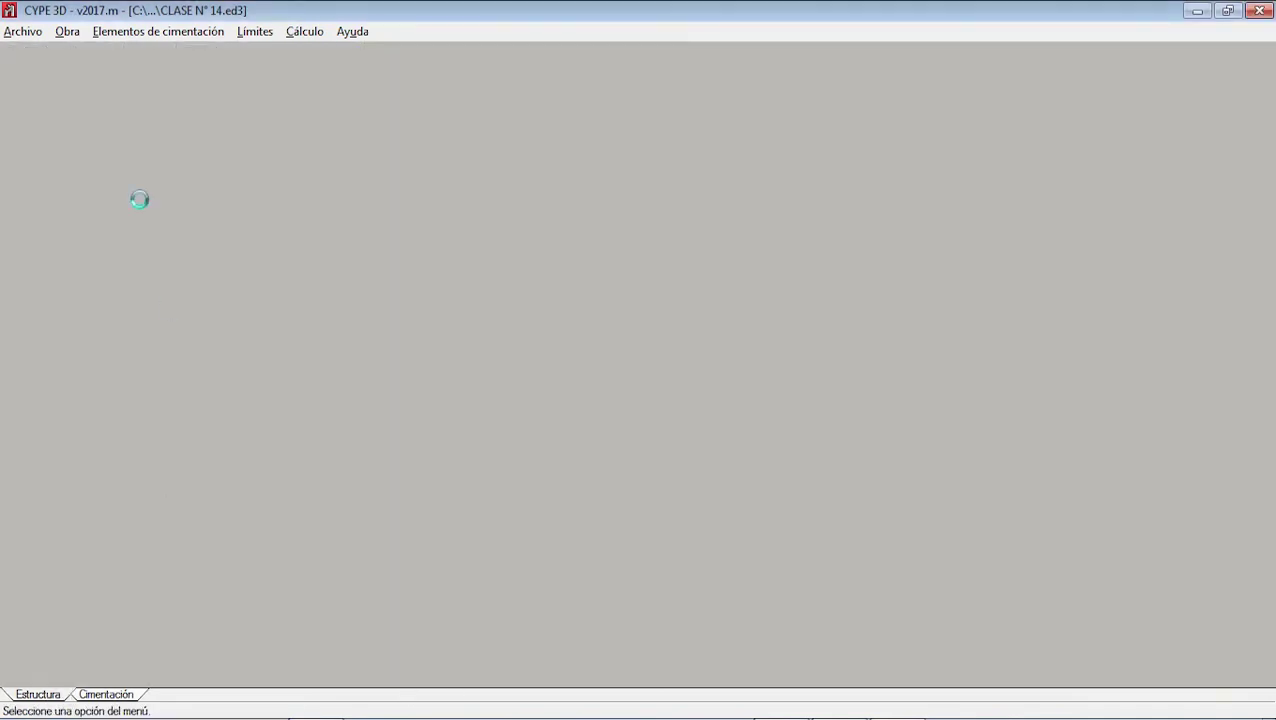
click(125, 31)
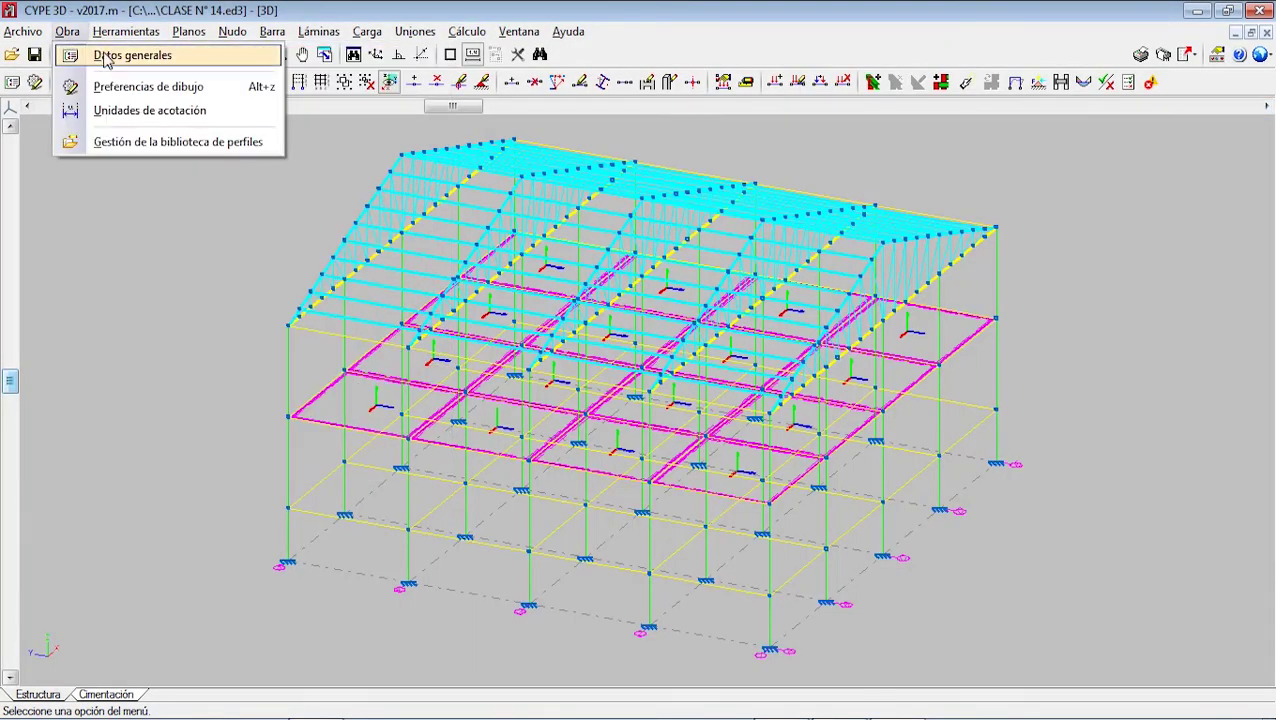
click(112, 56)
click(536, 578)
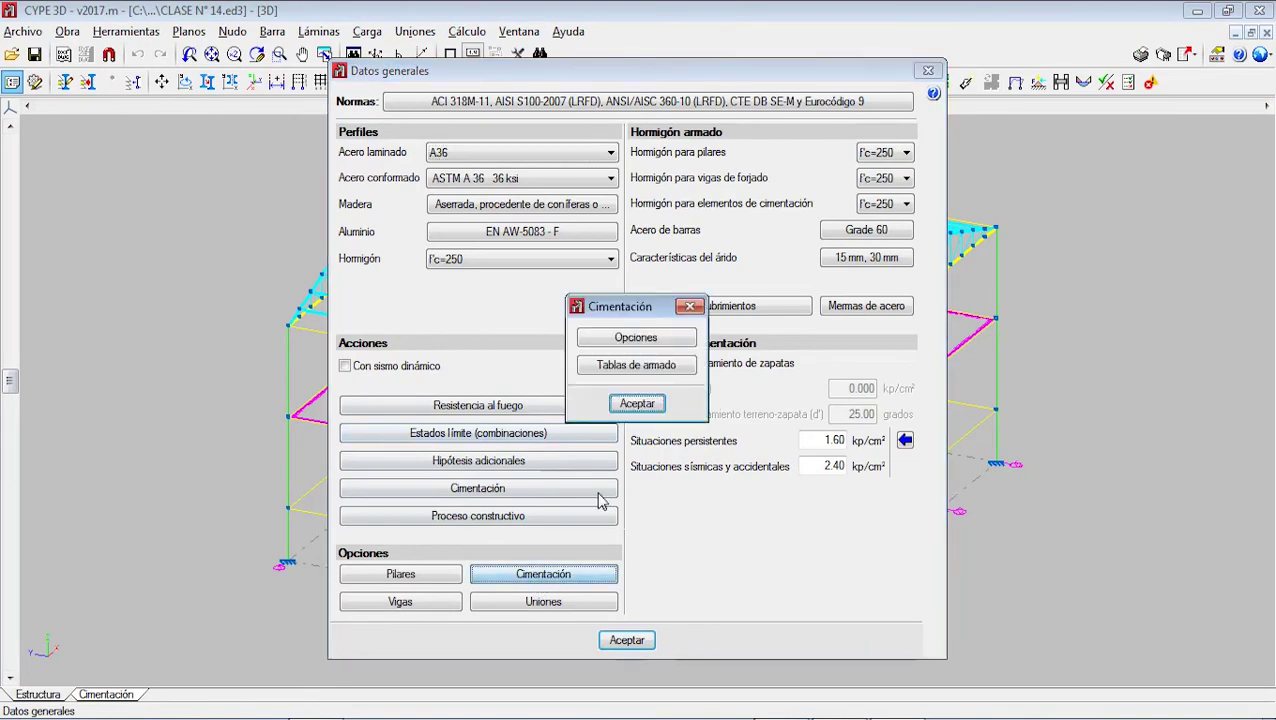
click(642, 338)
click(626, 341)
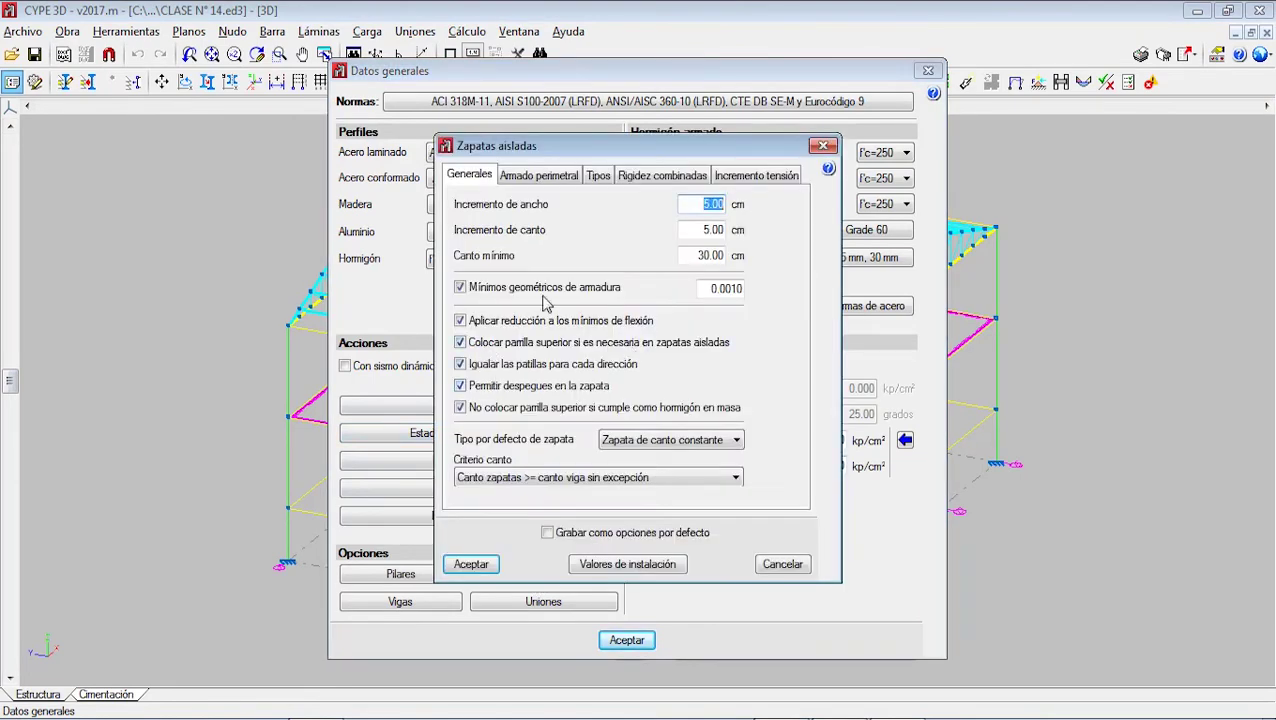
click(460, 288)
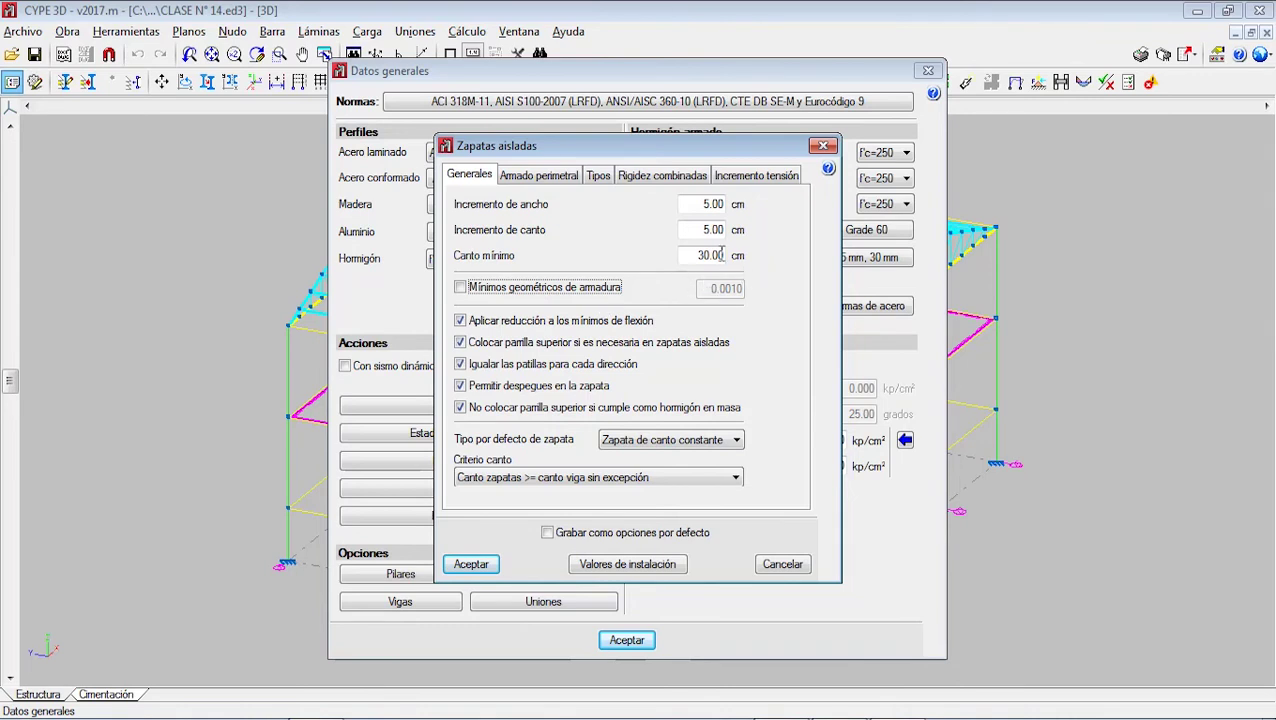
click(492, 568)
click(658, 461)
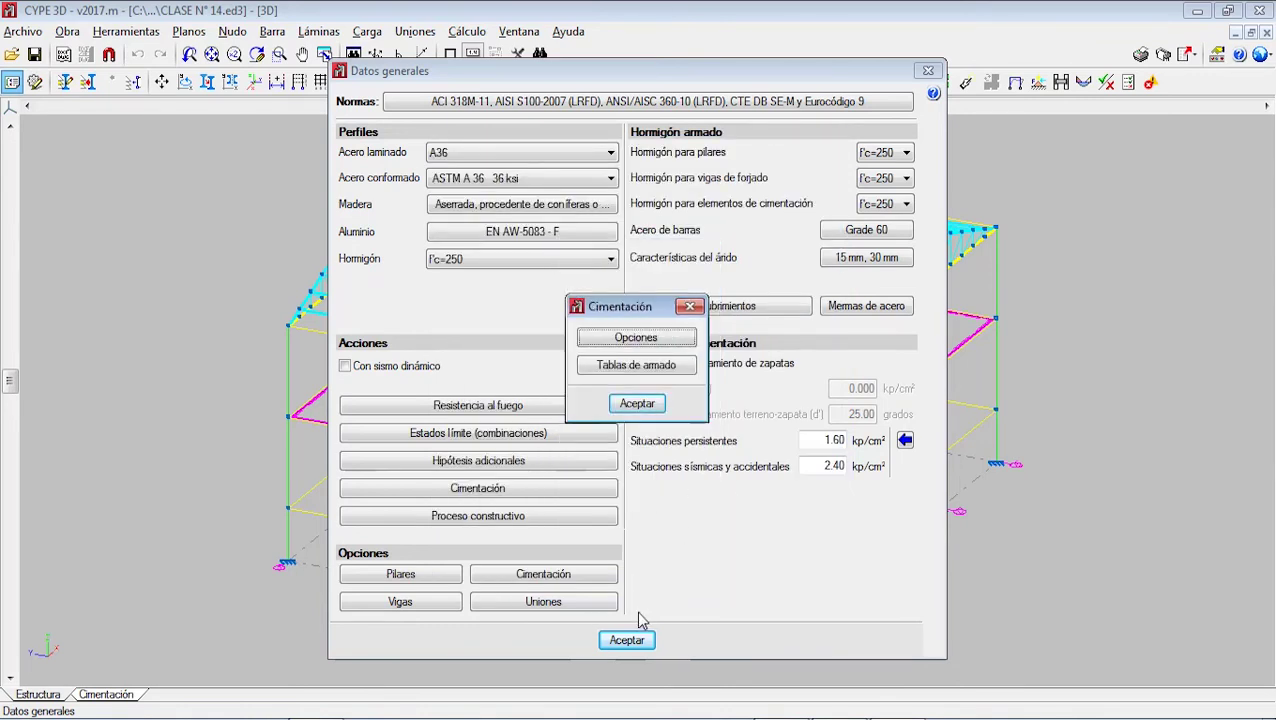
click(643, 408)
click(630, 641)
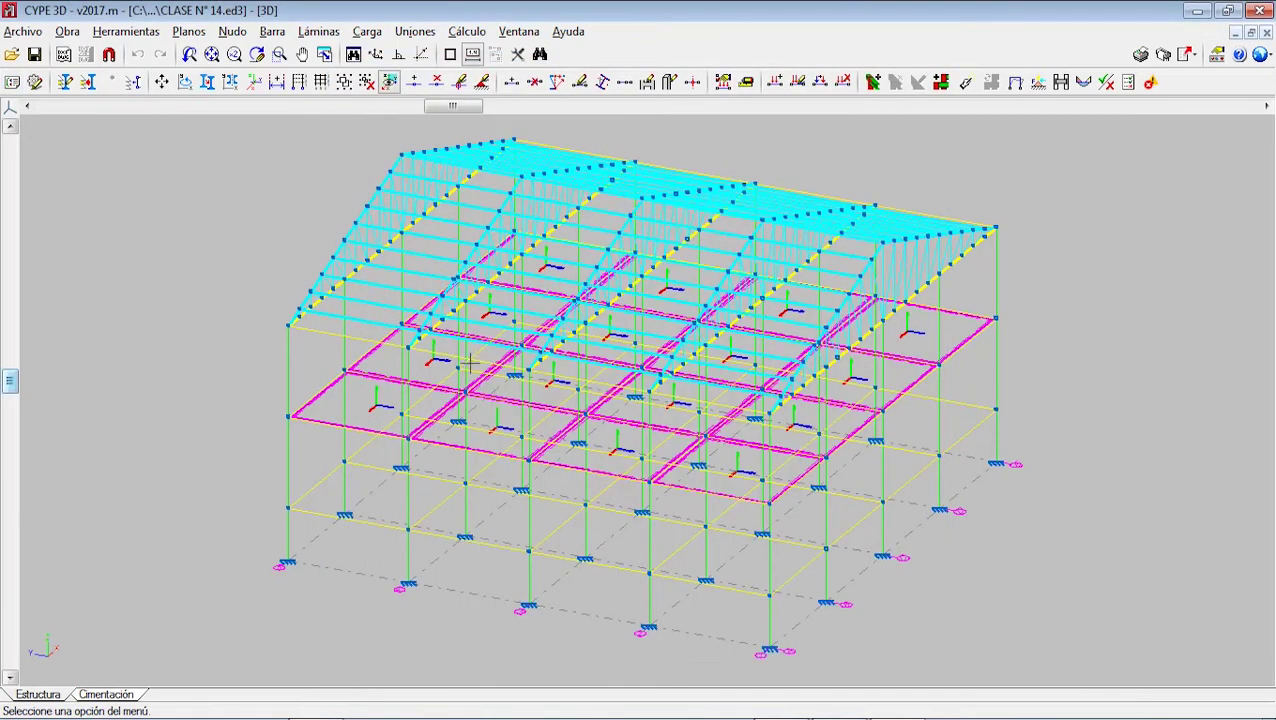
- Recalculate all footings, centring beams and tie beams with iterative sizing (Dimensionamiento iterativo)
click(135, 693)
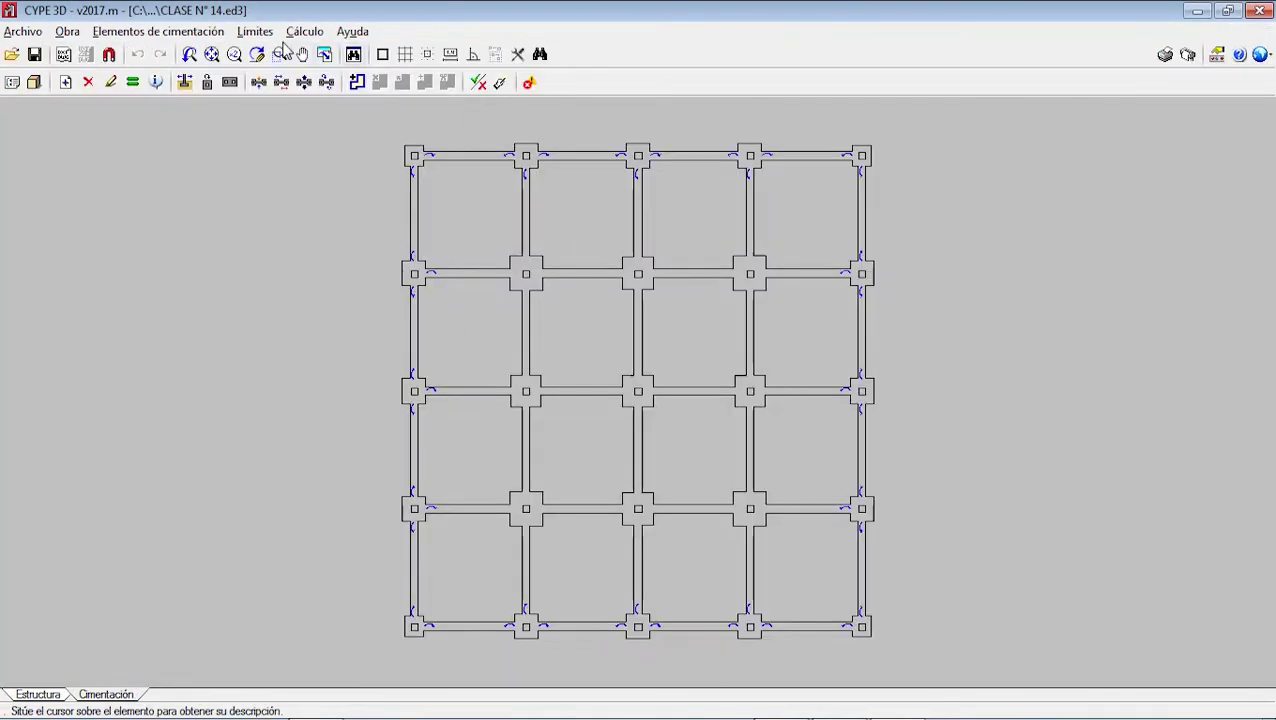
click(296, 33)
click(345, 134)
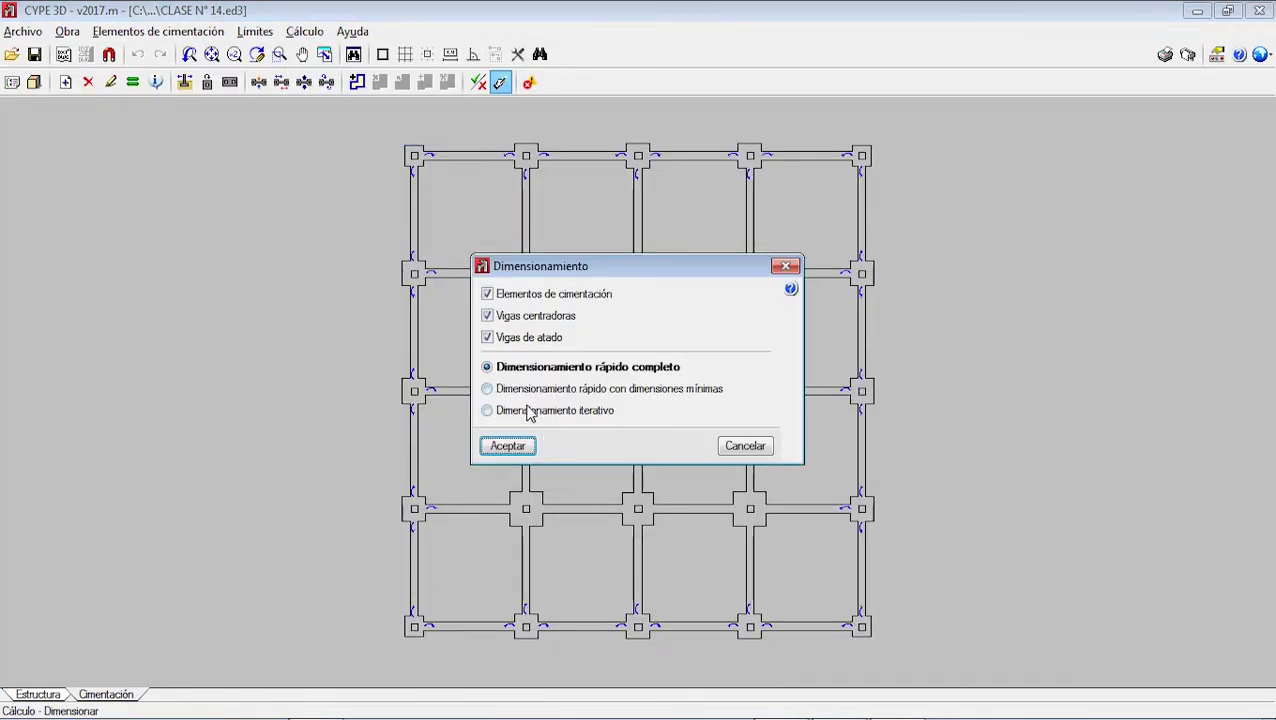
click(530, 411)
click(510, 446)
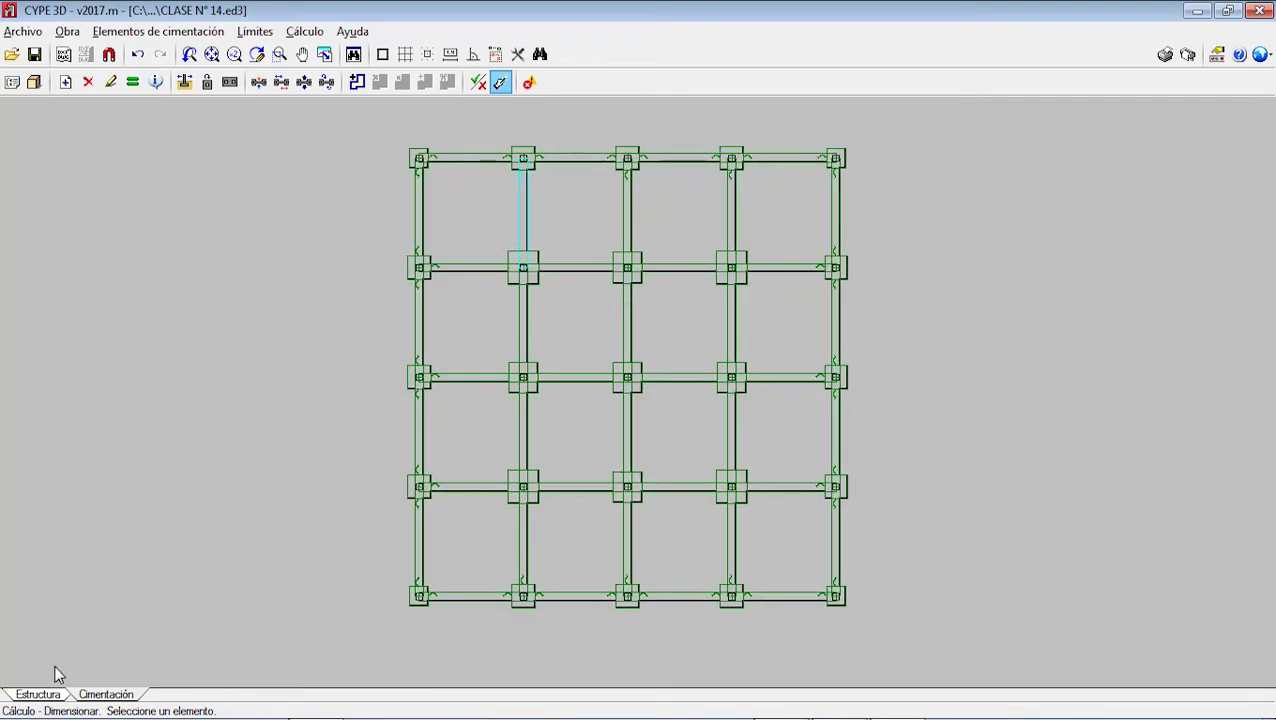
- Examine the ultimate limit state checks (Comprobaciones E.L.U.) of the 3D structure's bars at their most unfavourable point
click(40, 694)
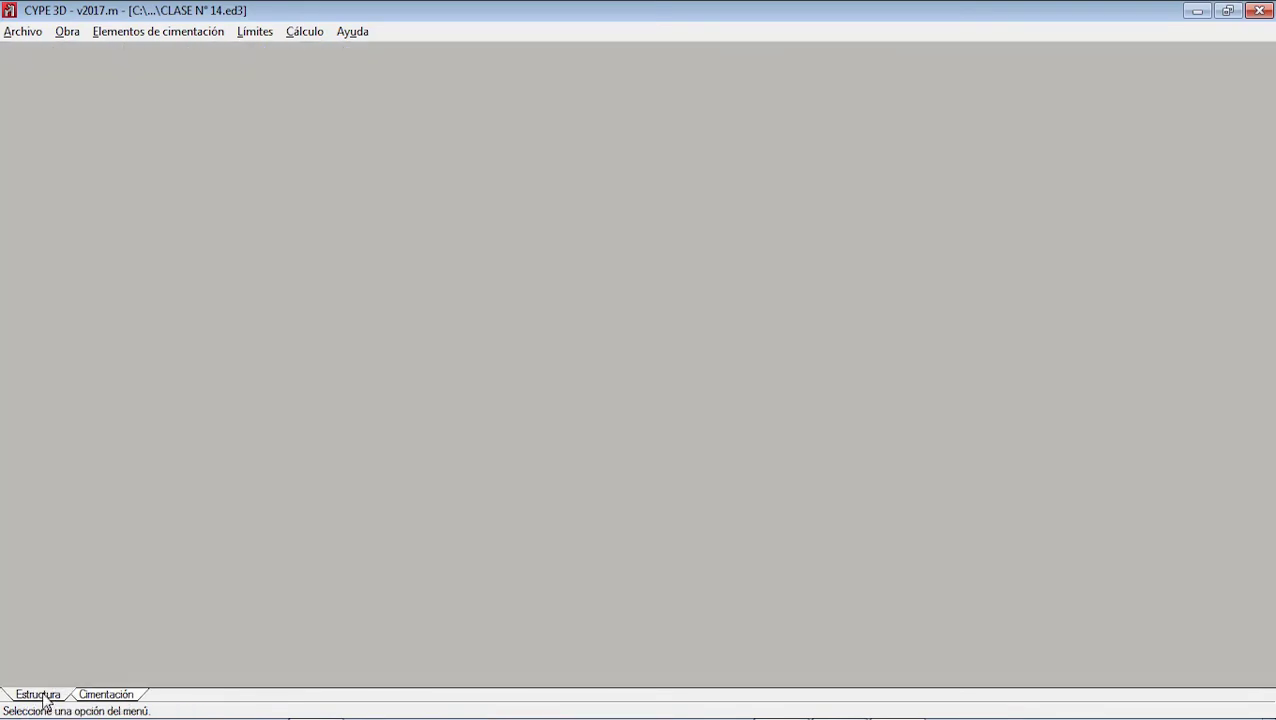
scroll(483, 398, down, 2)
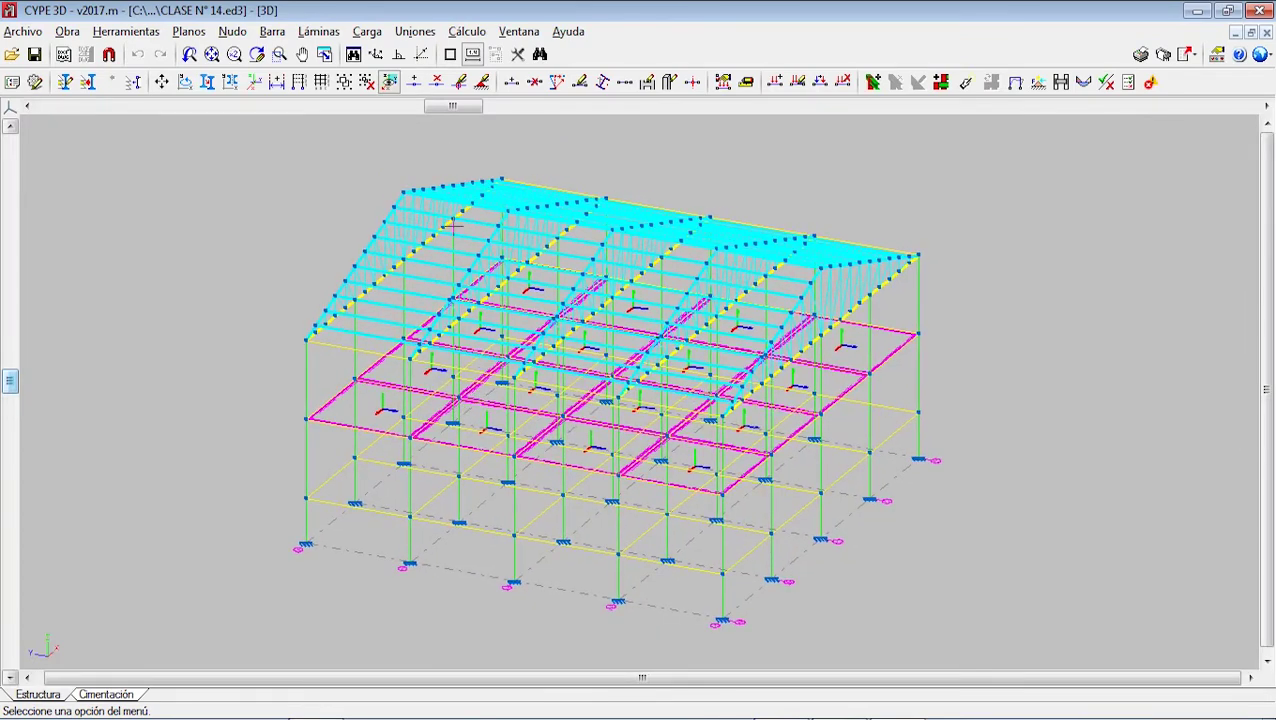
middle_drag(453, 225, 652, 185)
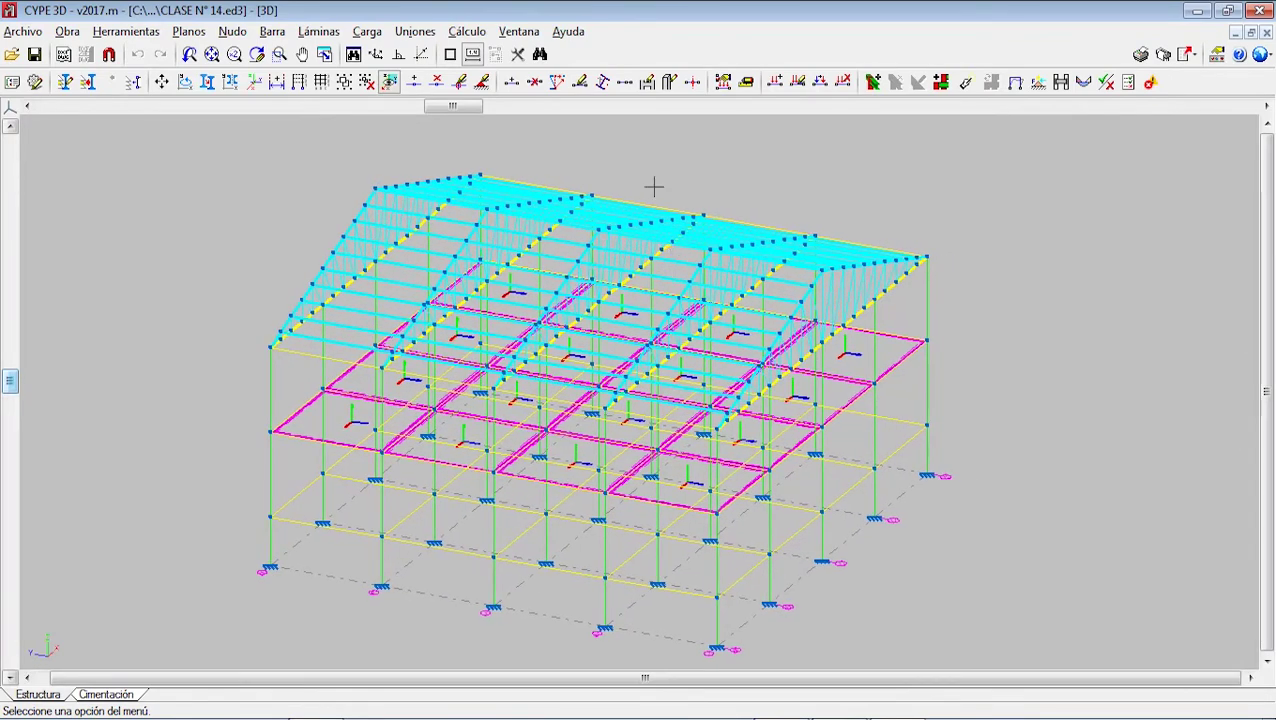
click(466, 31)
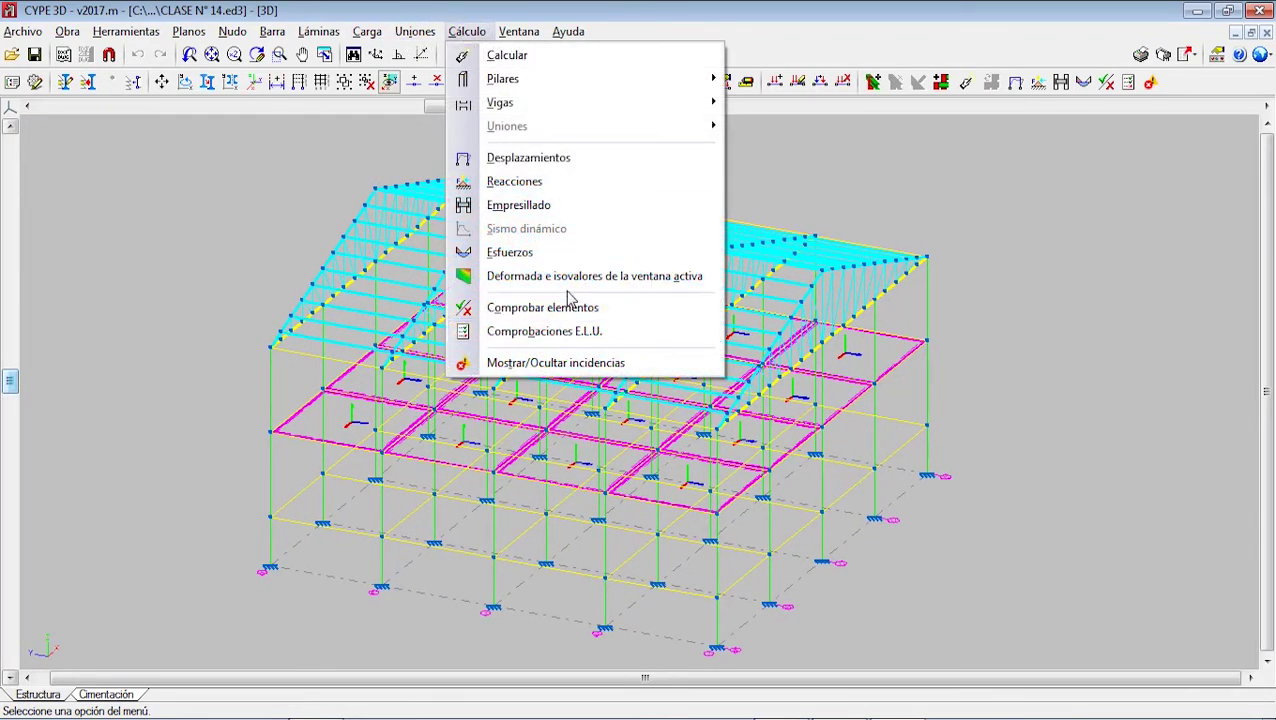
click(556, 331)
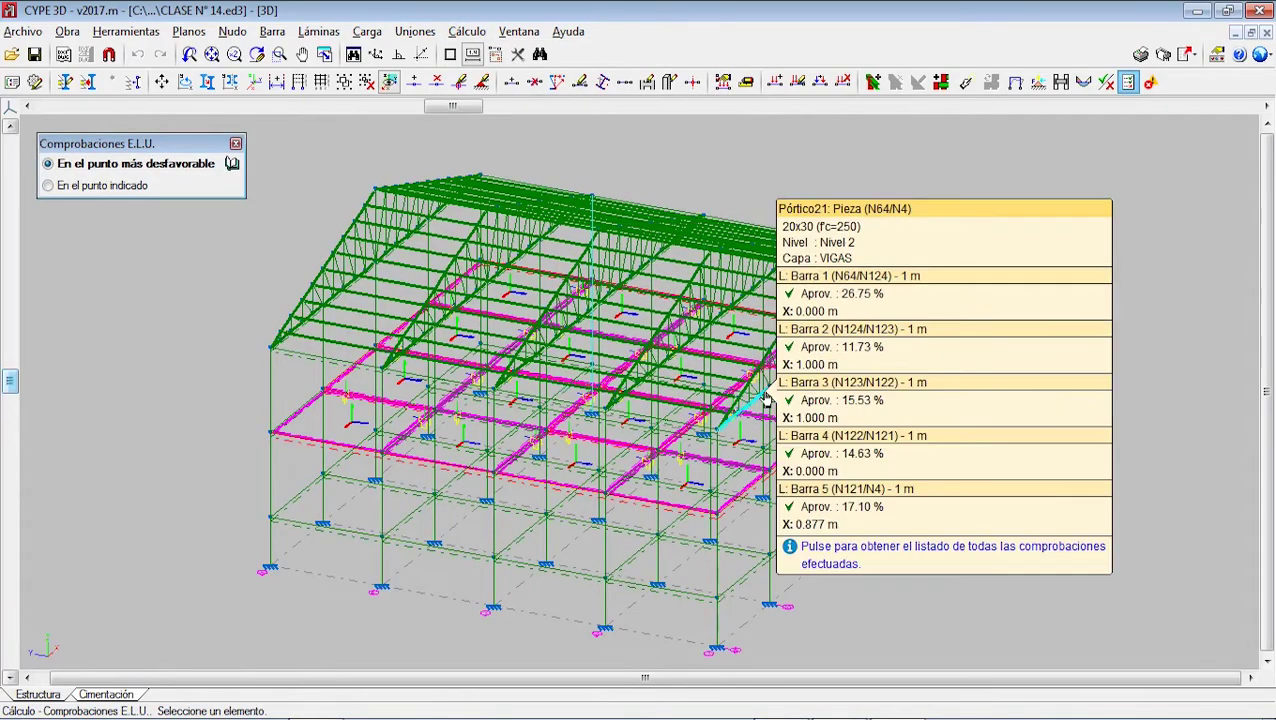
middle_drag(766, 400, 715, 435)
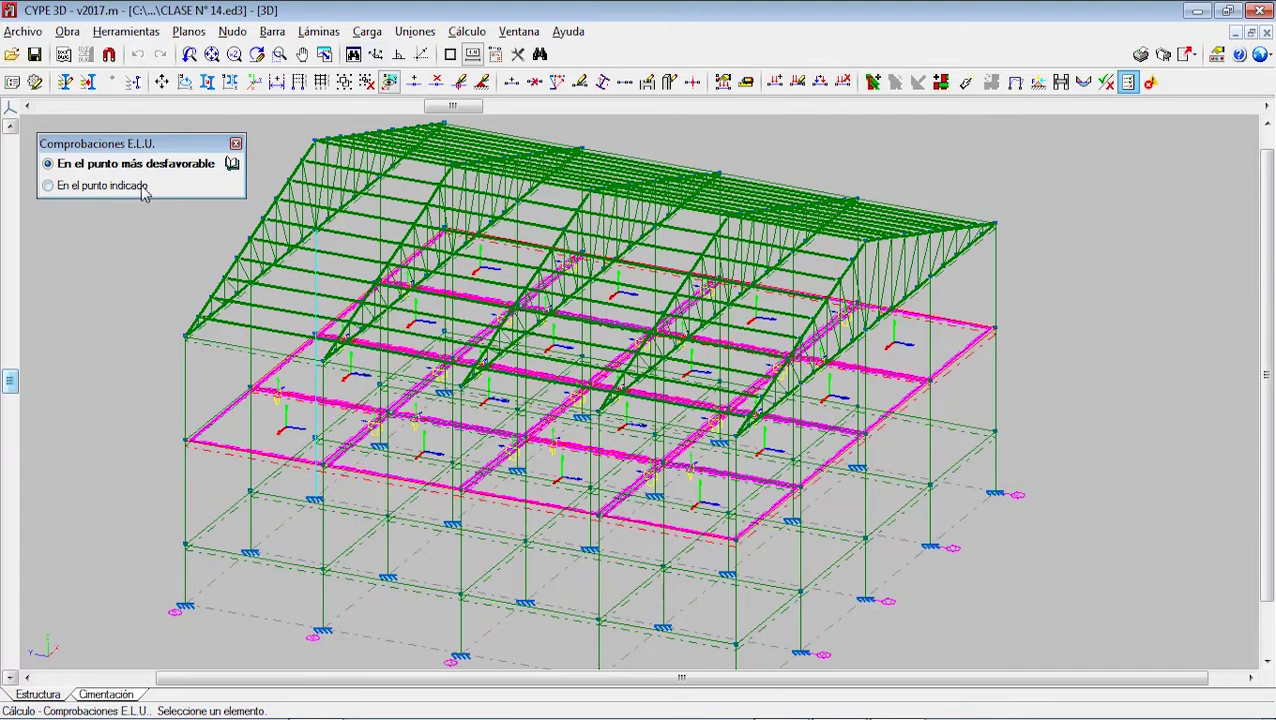
- Check all structural elements, accepting default values for the missing moment and lateral buckling parameters
click(466, 31)
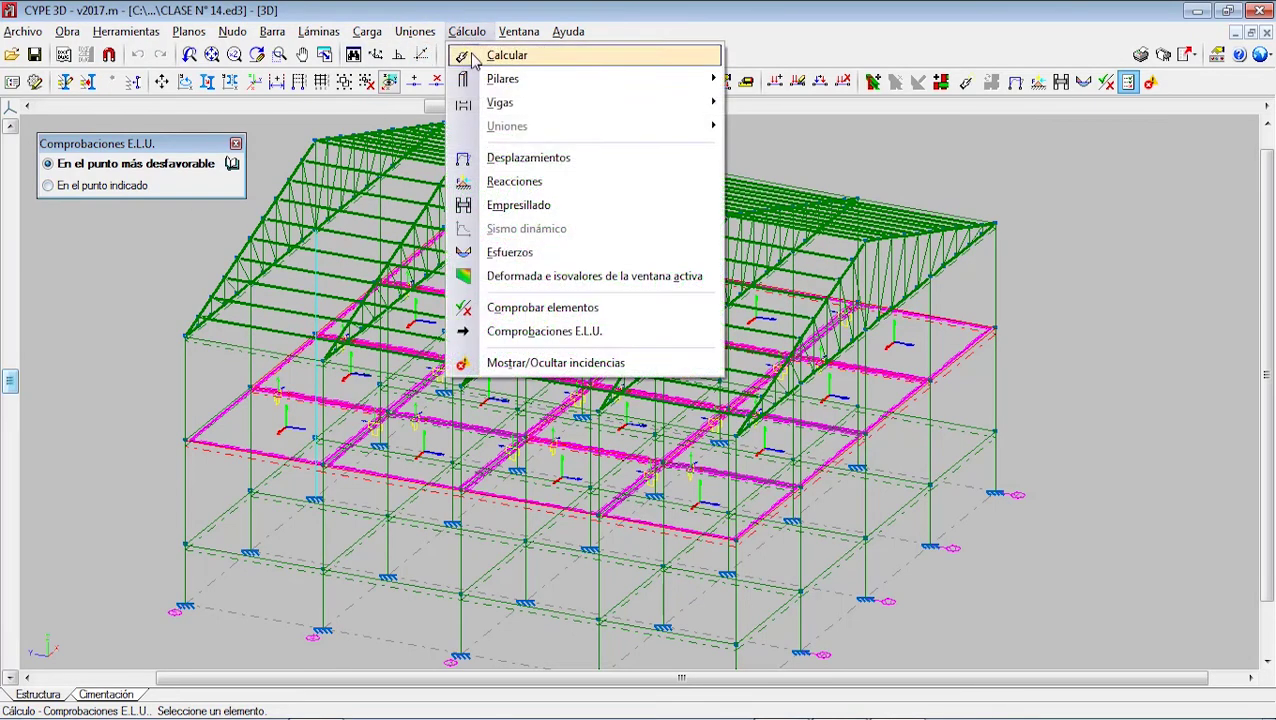
click(527, 307)
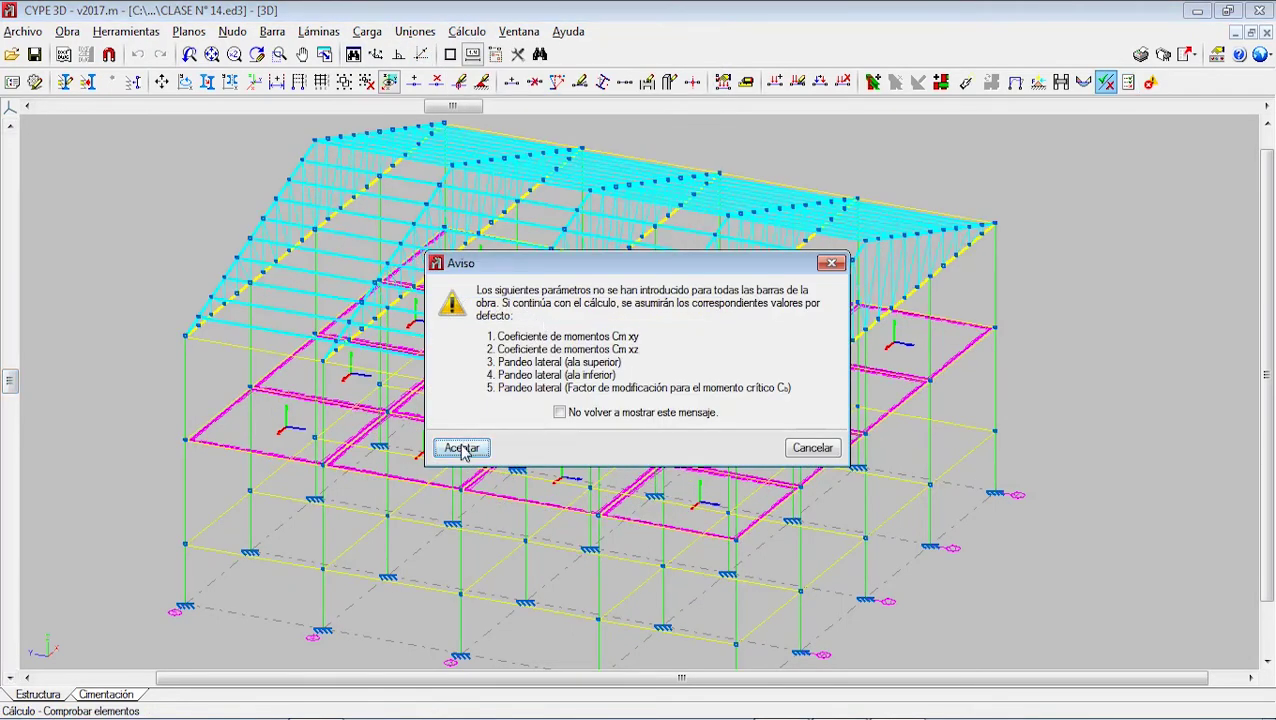
click(461, 447)
scroll(570, 380, up, 1)
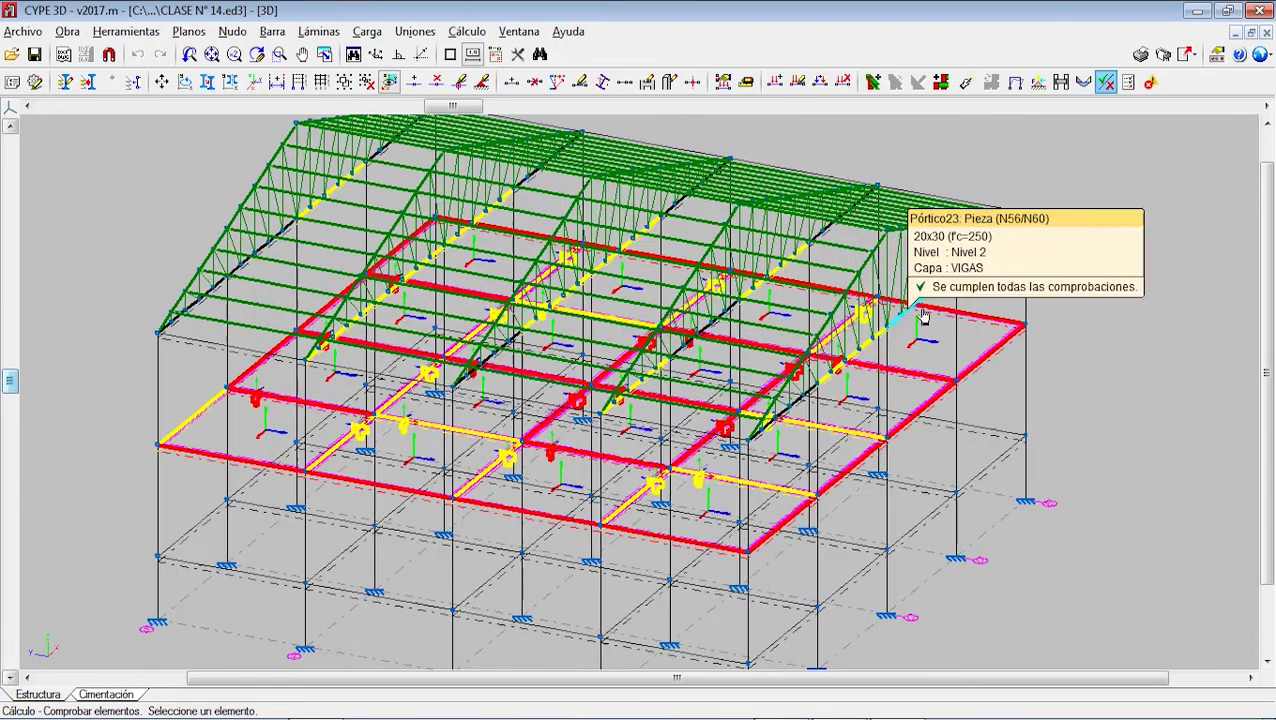
- Open the E.L.U. and E.L.S. checks of beam V-218 between columns P6 and P7, showing only the unmet ones
click(258, 368)
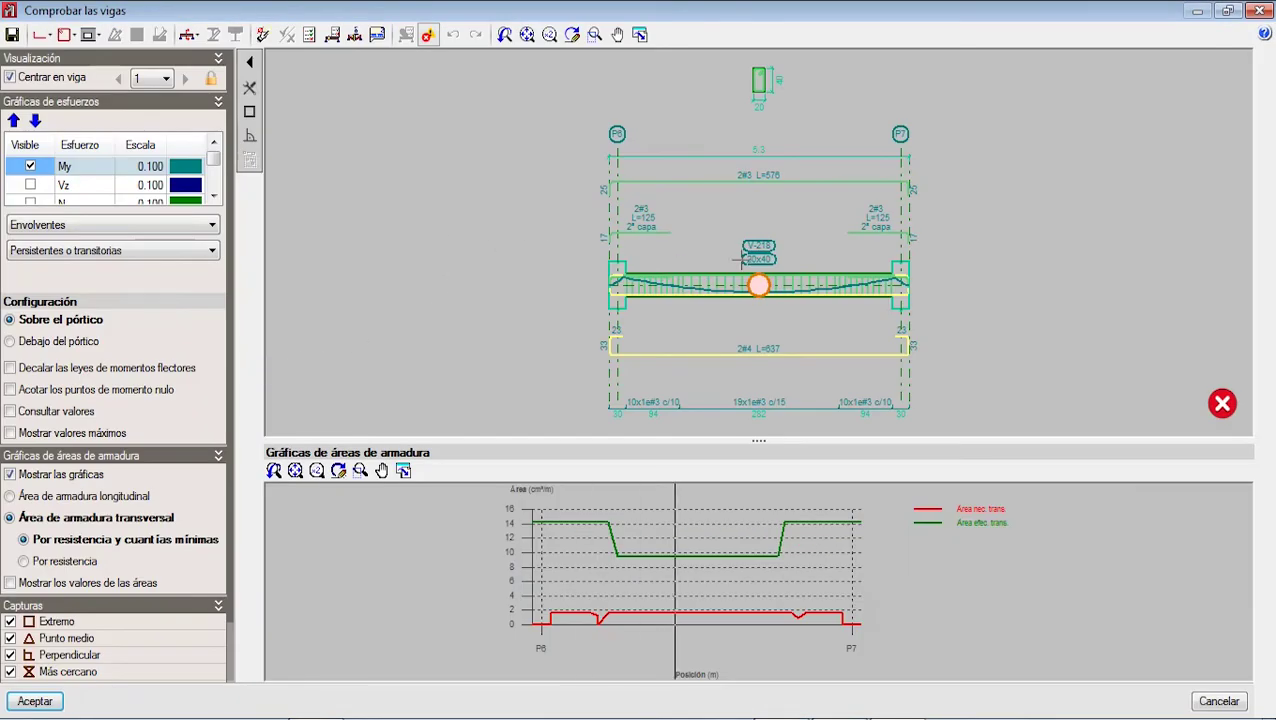
mouse_move(758, 285)
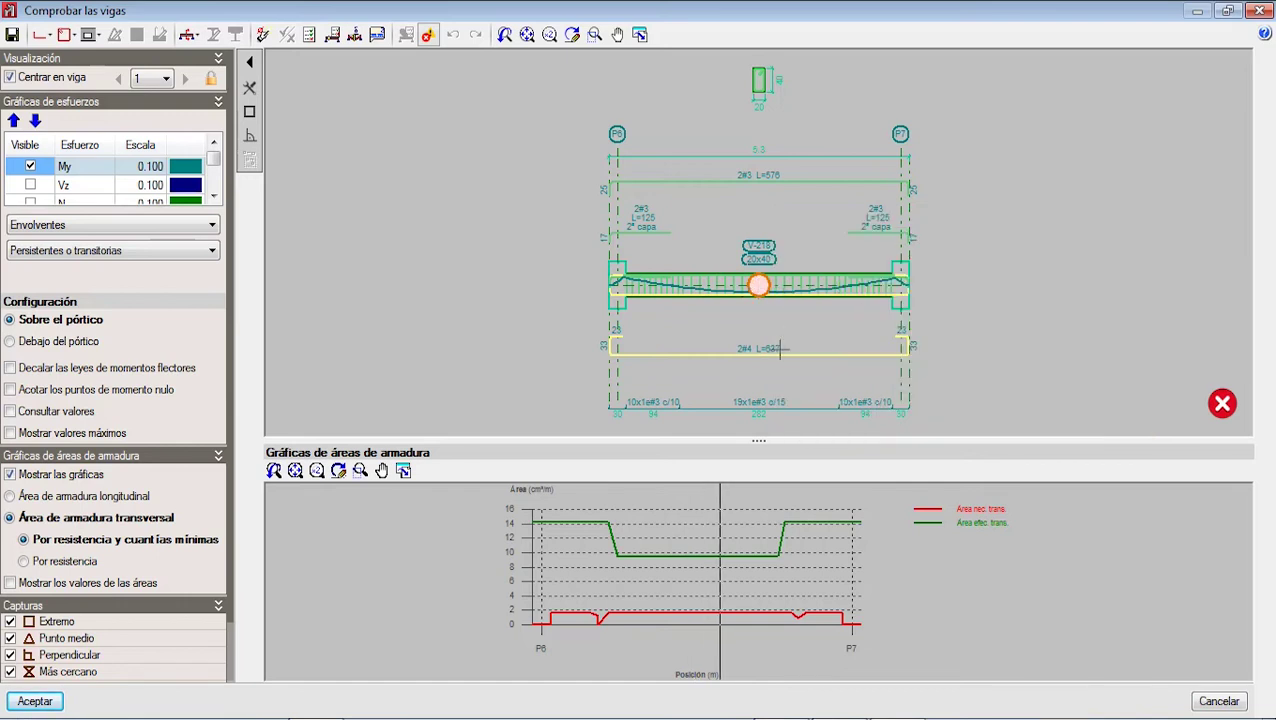
scroll(640, 305, up, 2)
scroll(583, 319, down, 3)
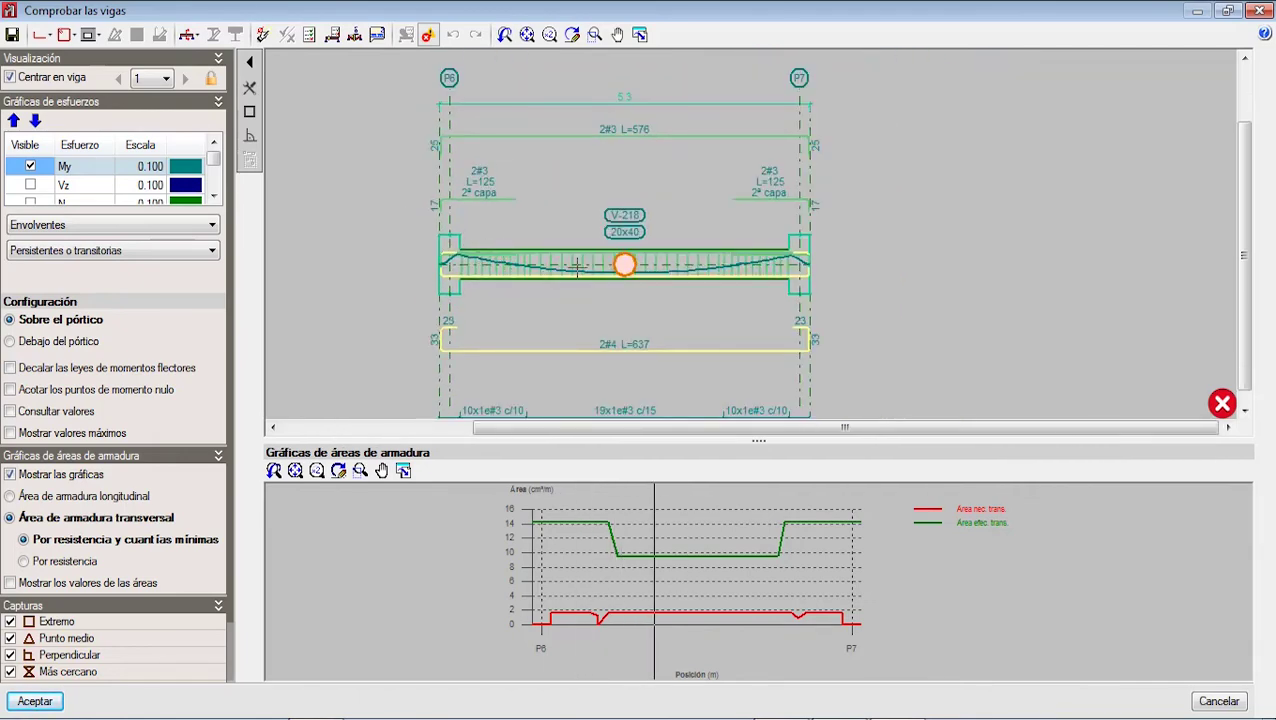
click(309, 34)
mouse_move(624, 264)
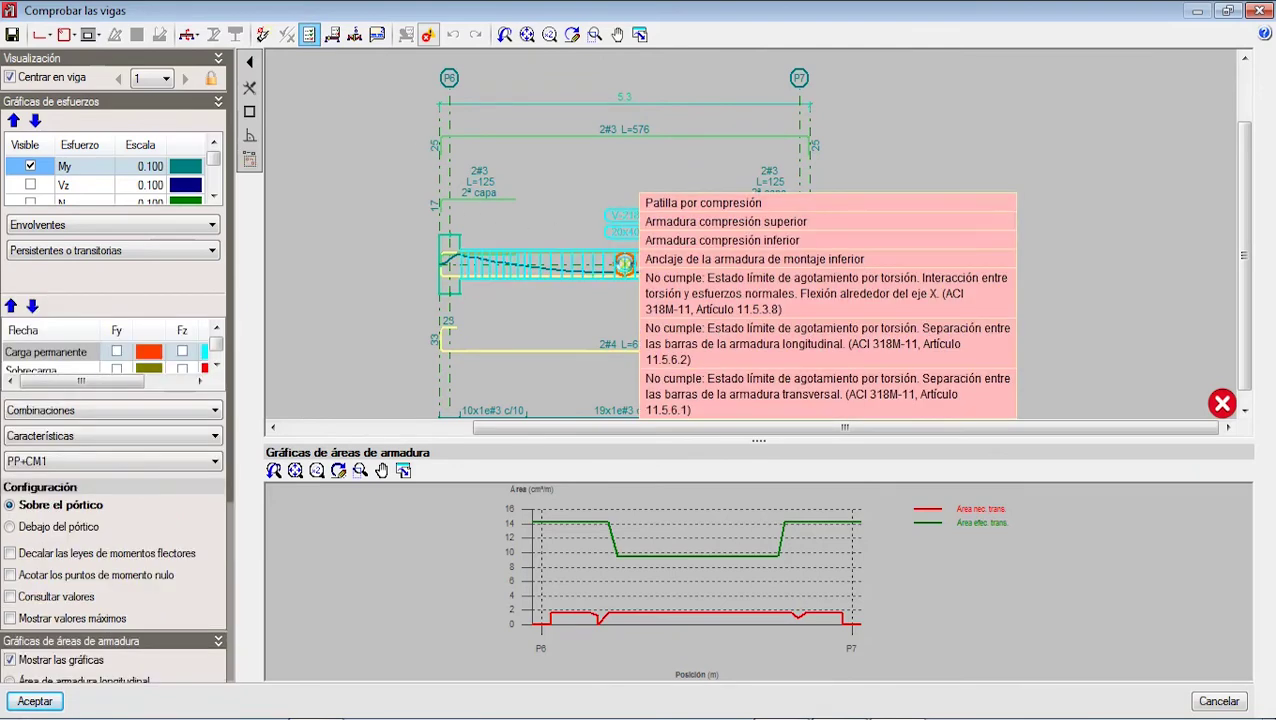
click(624, 264)
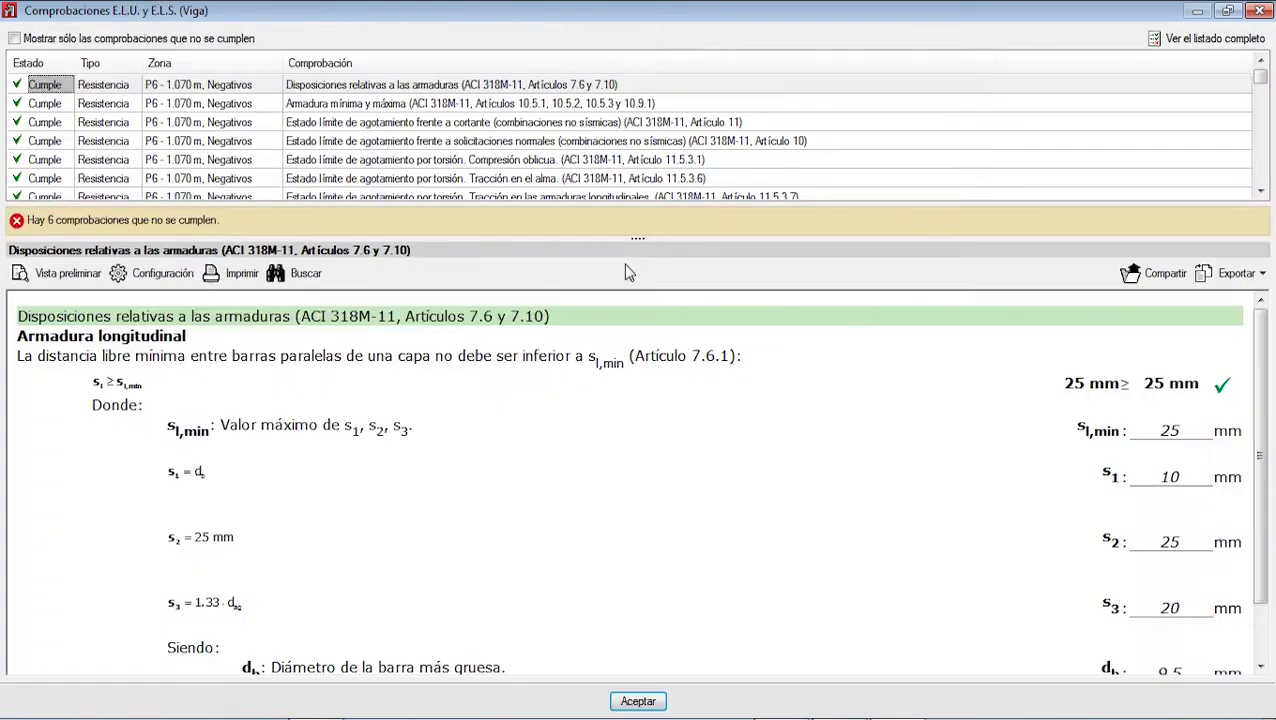
click(80, 38)
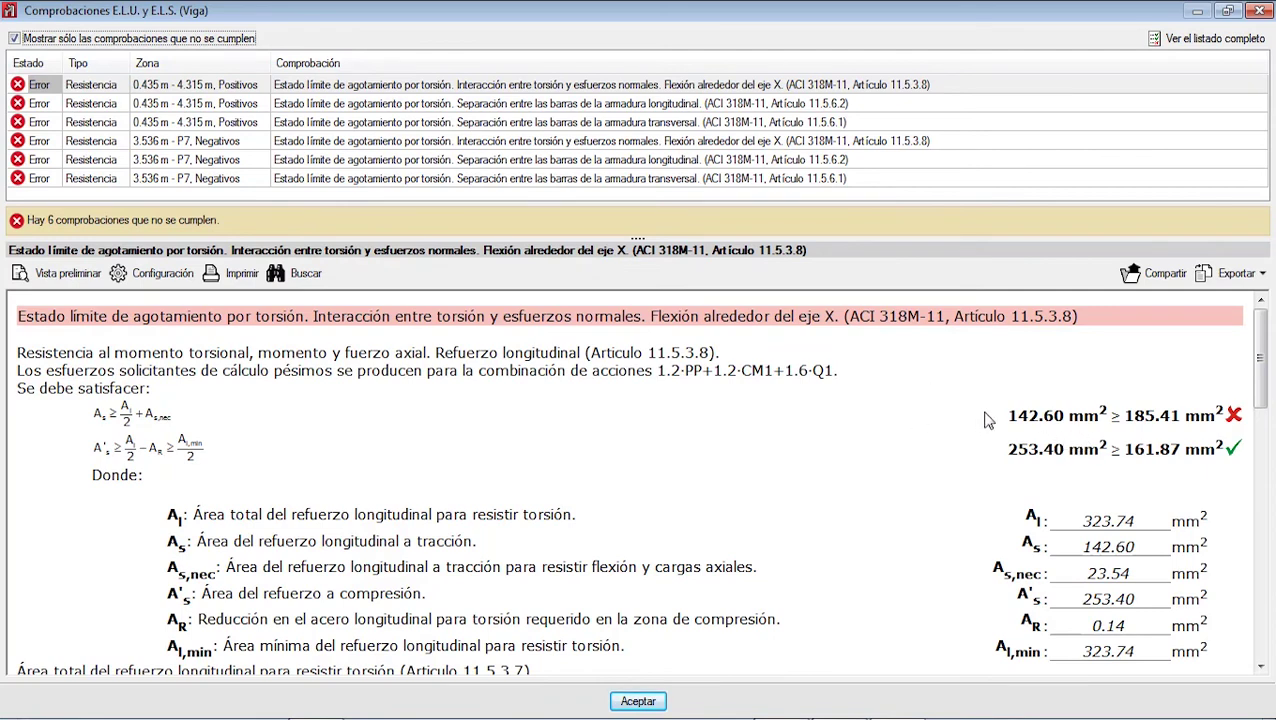
- Examine the unmet torsion checks of beam V-218, covering force interaction and the spacing of longitudinal and transverse reinforcement
click(376, 106)
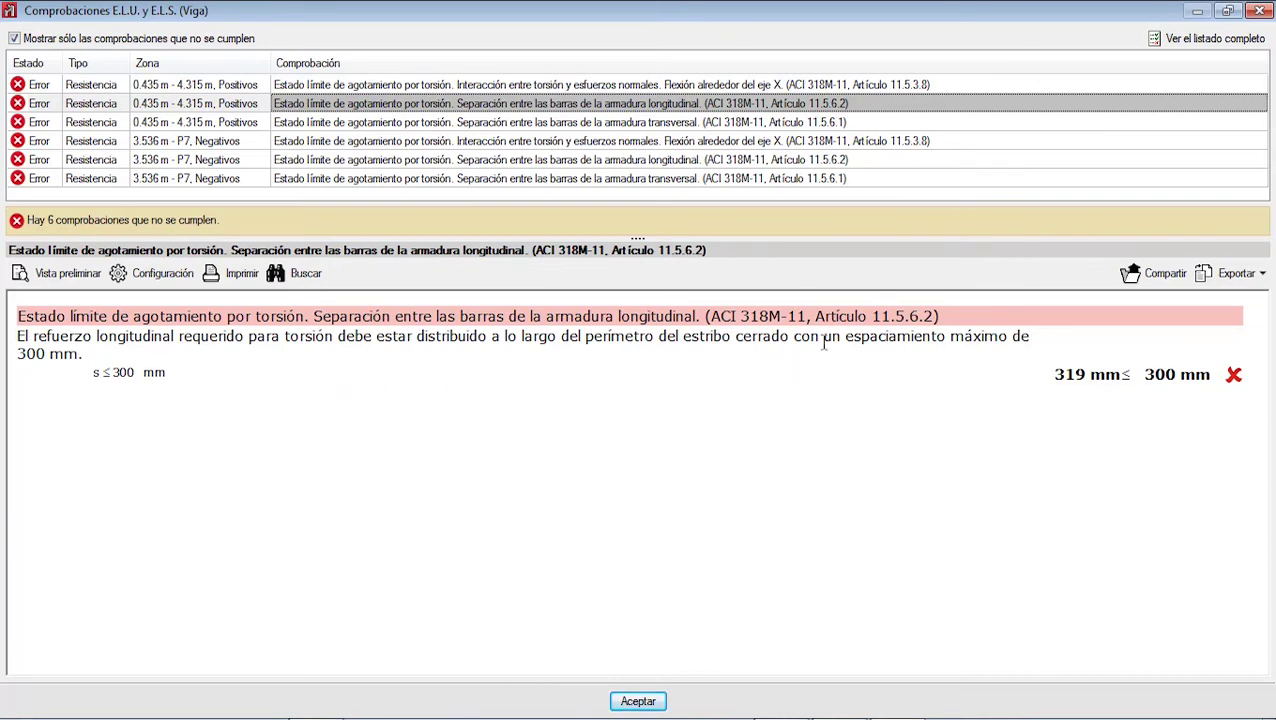
click(352, 121)
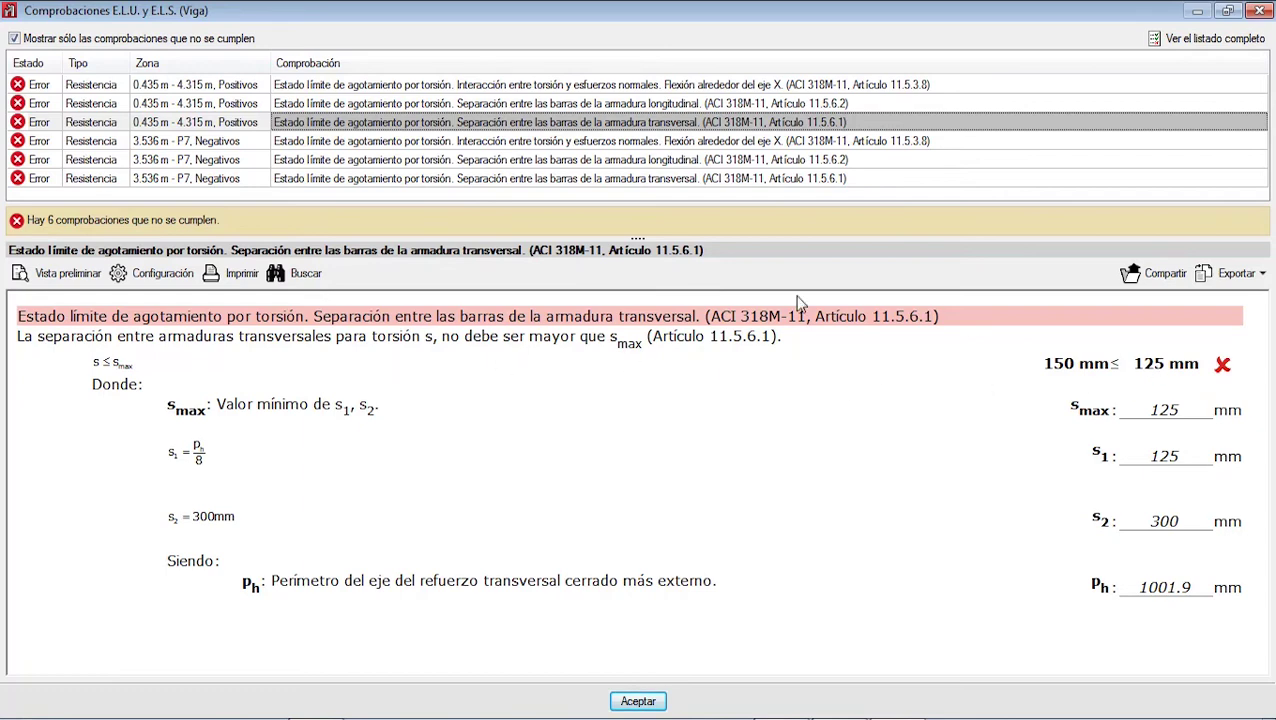
click(369, 141)
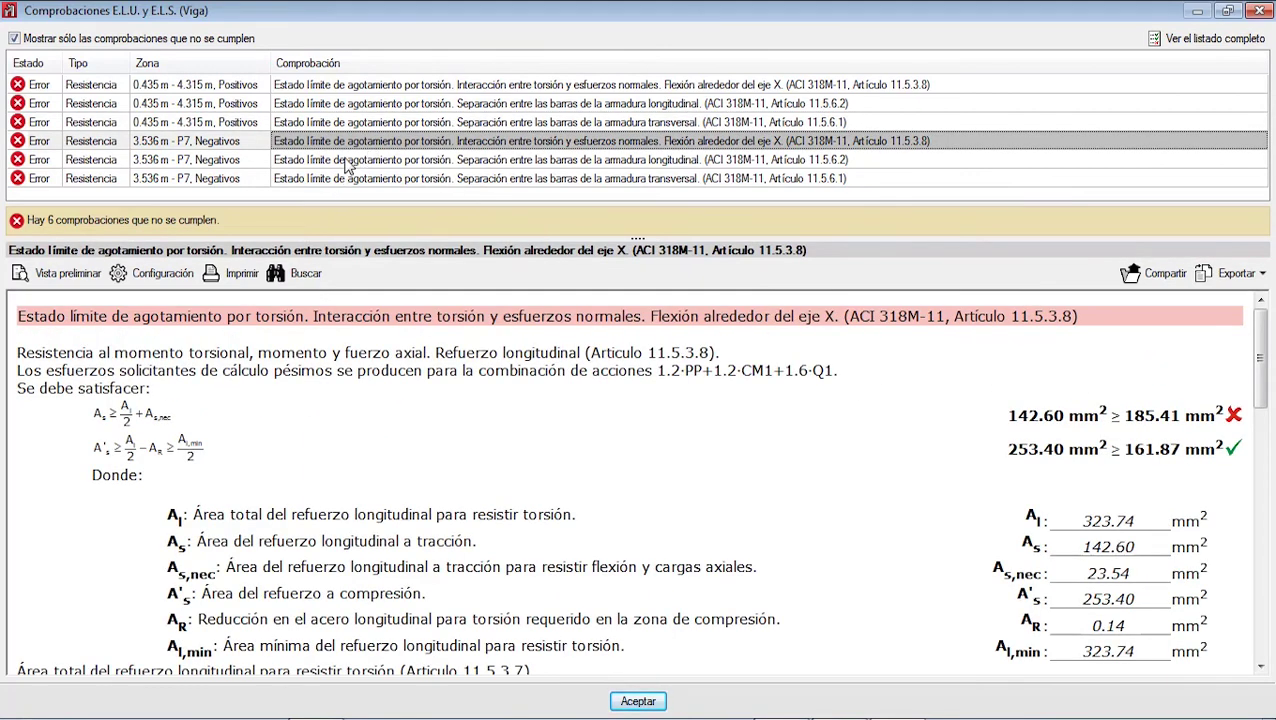
click(341, 160)
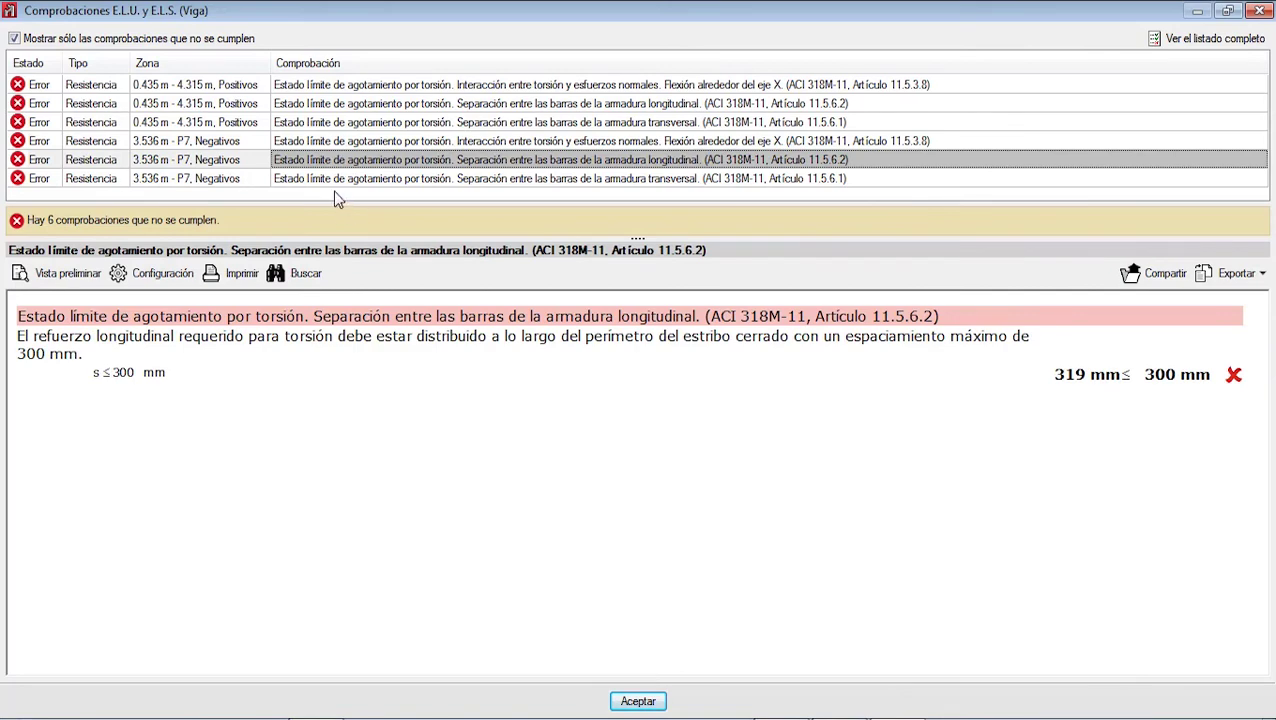
click(339, 184)
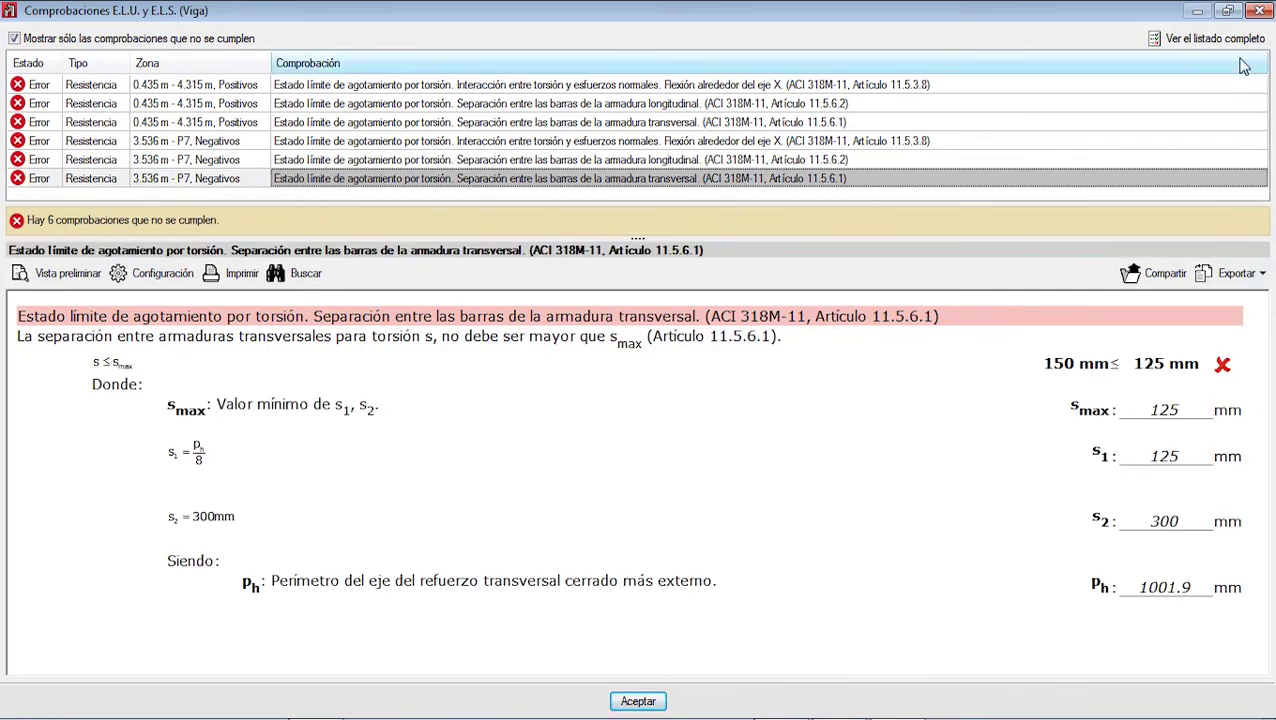
click(1258, 11)
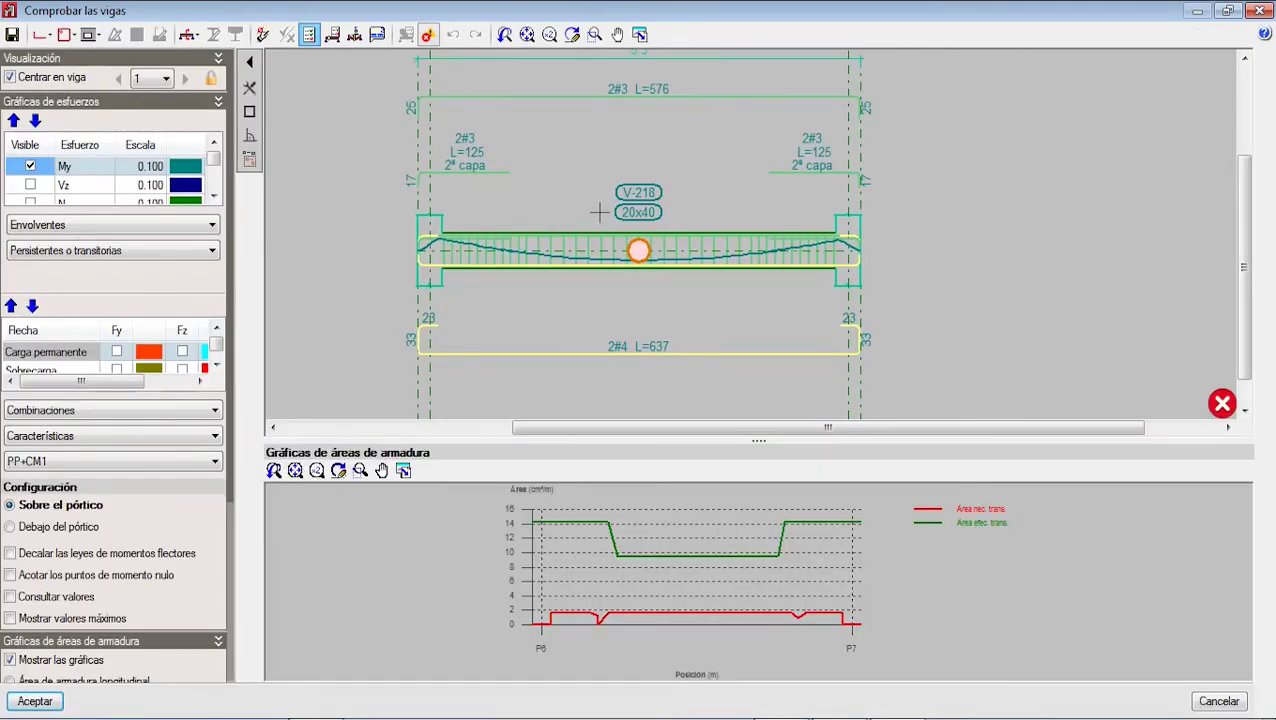
- Set the upper assembly reinforcement (Armadura de montaje) of beam V-218 to 2 bars of #4
scroll(598, 211, down, 2)
scroll(386, 344, up, 1)
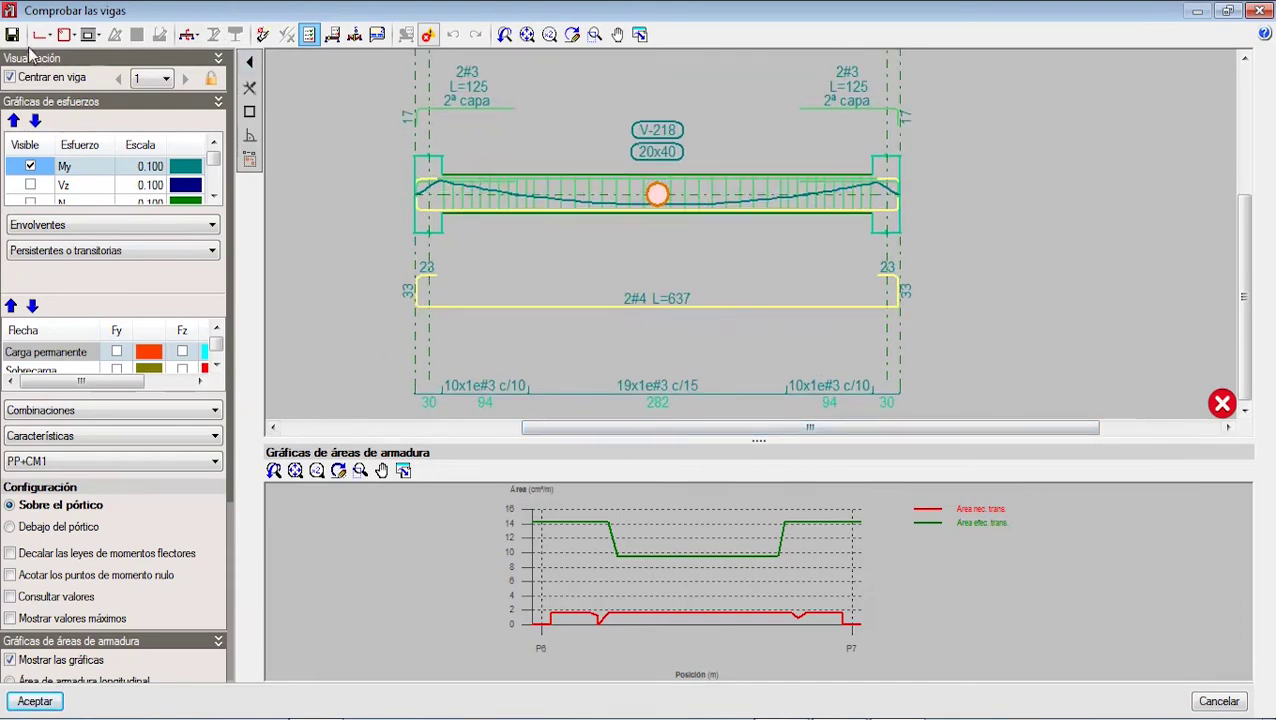
click(41, 34)
click(457, 81)
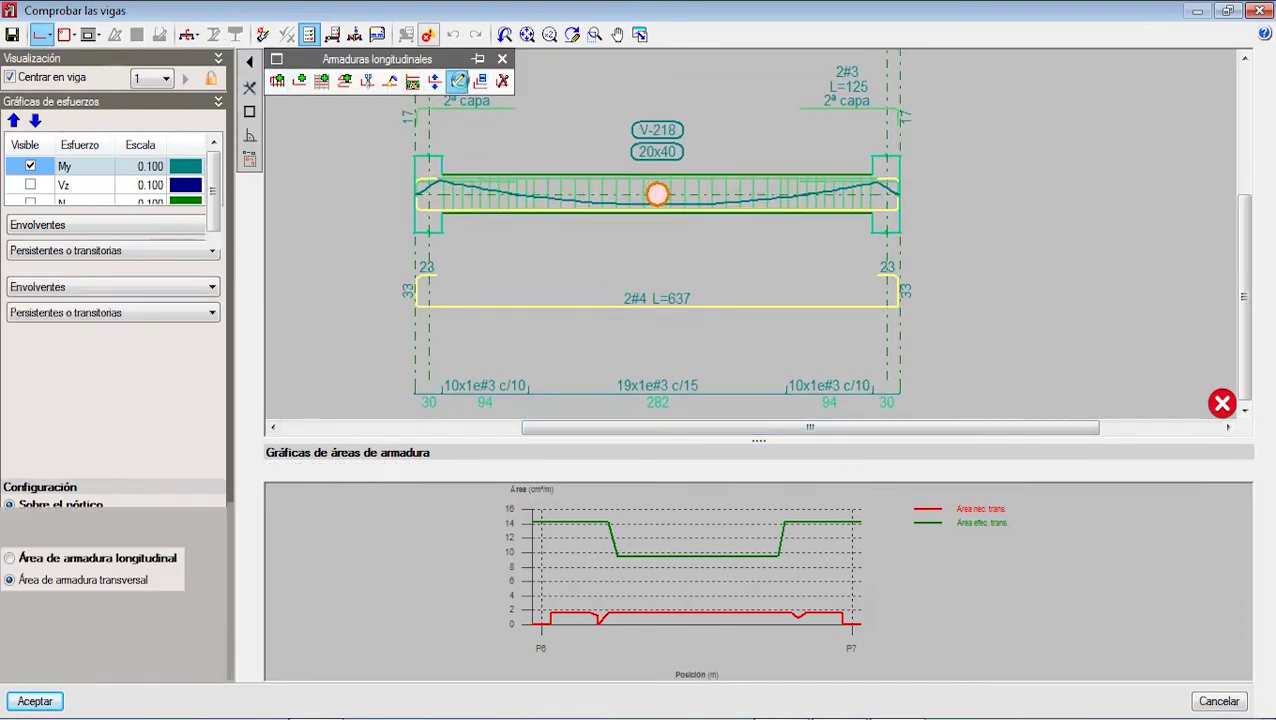
scroll(637, 293, up, 5)
click(634, 131)
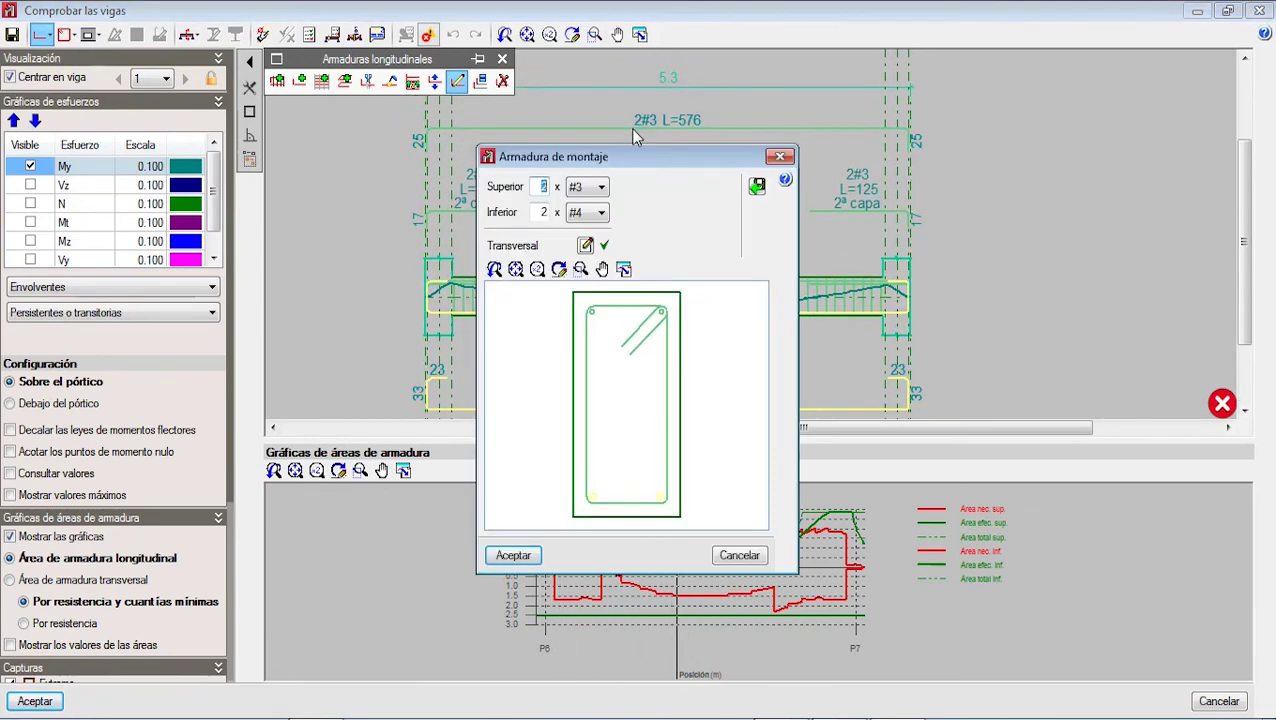
click(590, 188)
click(584, 208)
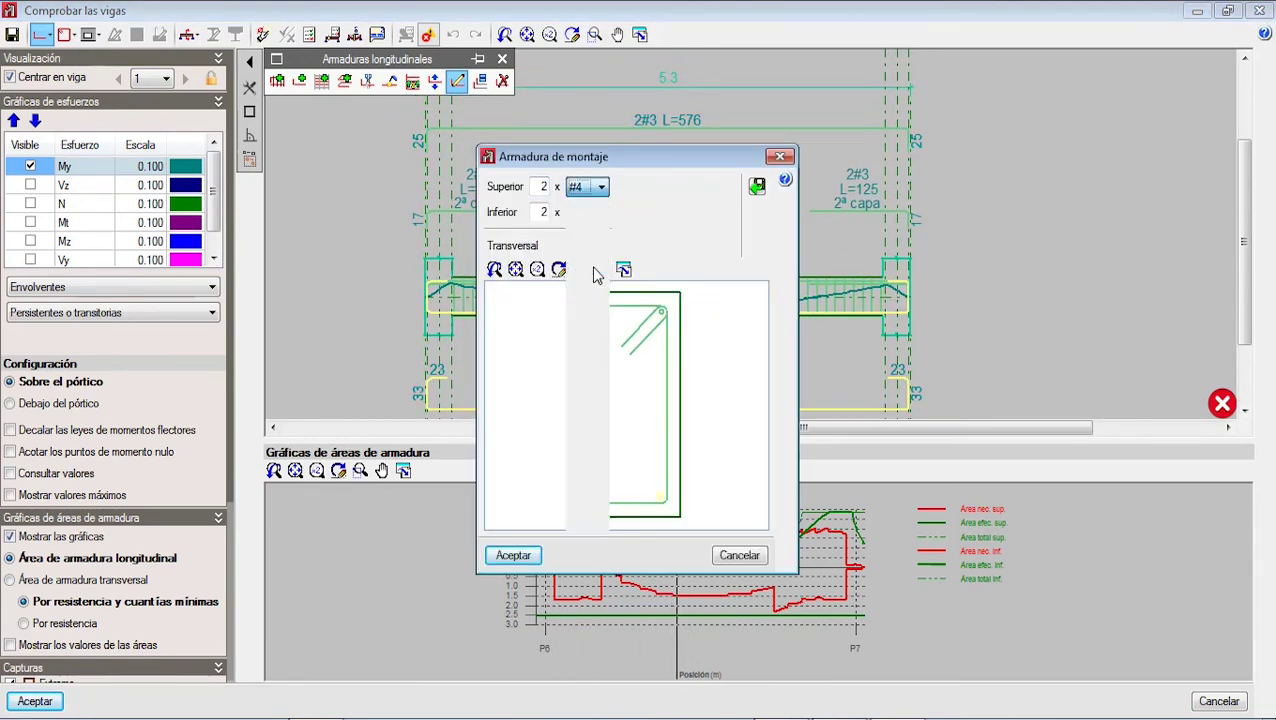
click(513, 555)
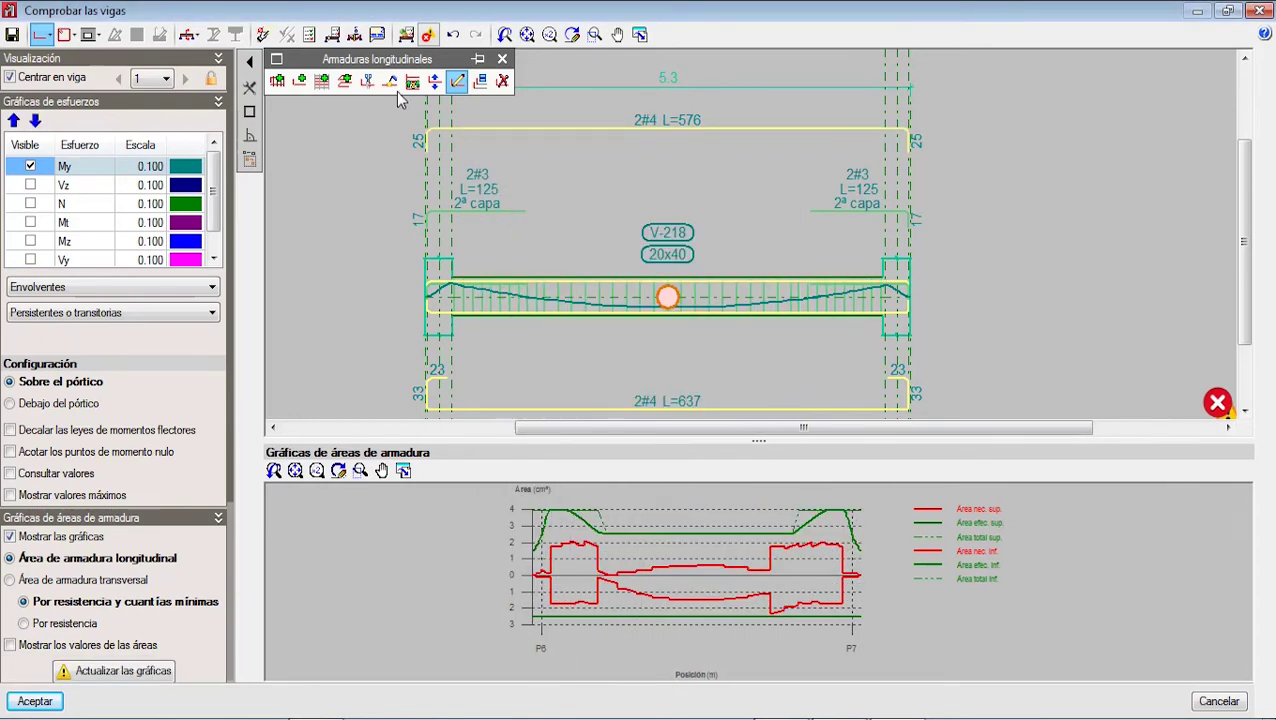
- Set the stirrup spacing in the central stretch of beam V-218 to 10 cm and update the error information
click(64, 34)
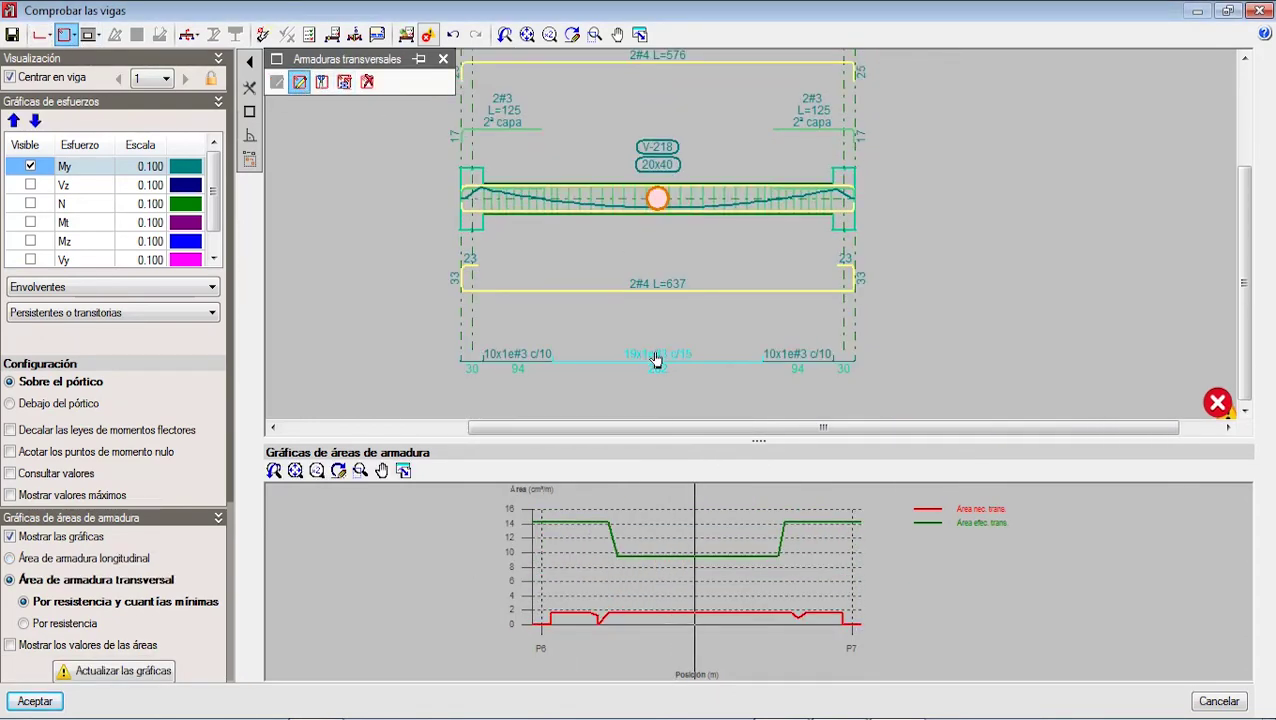
click(645, 361)
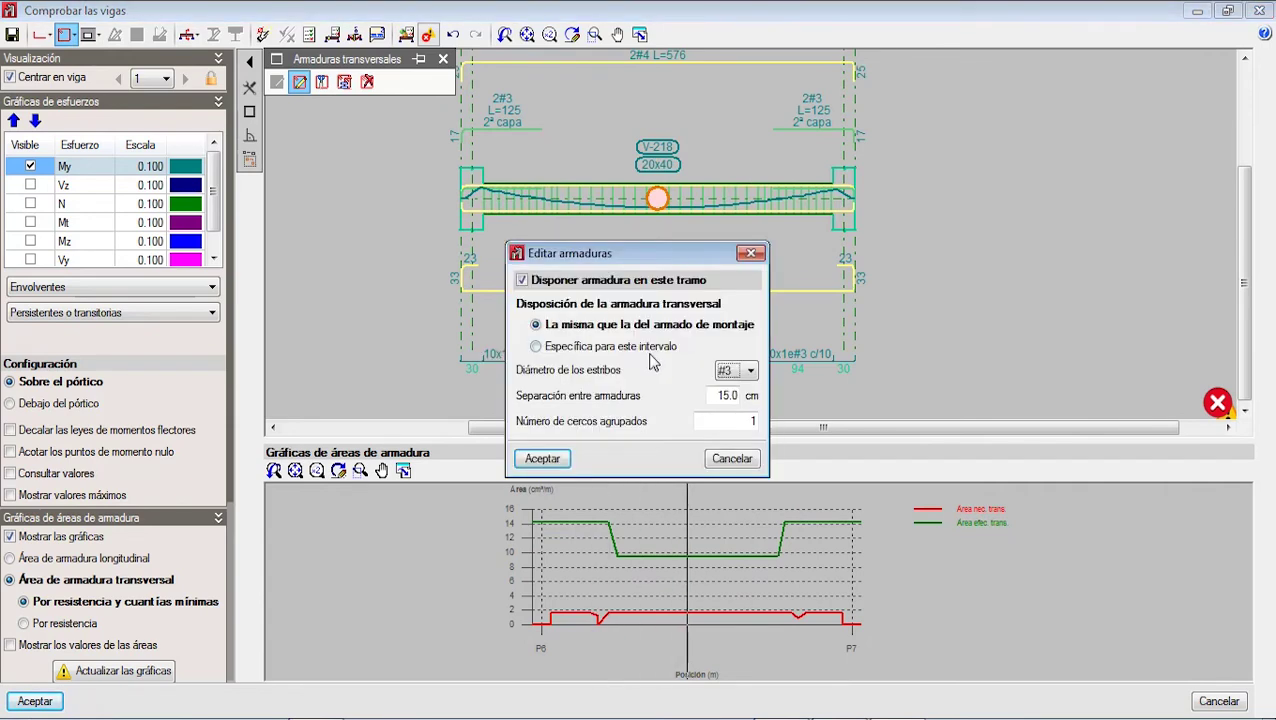
double_click(733, 395)
text(10)
click(542, 458)
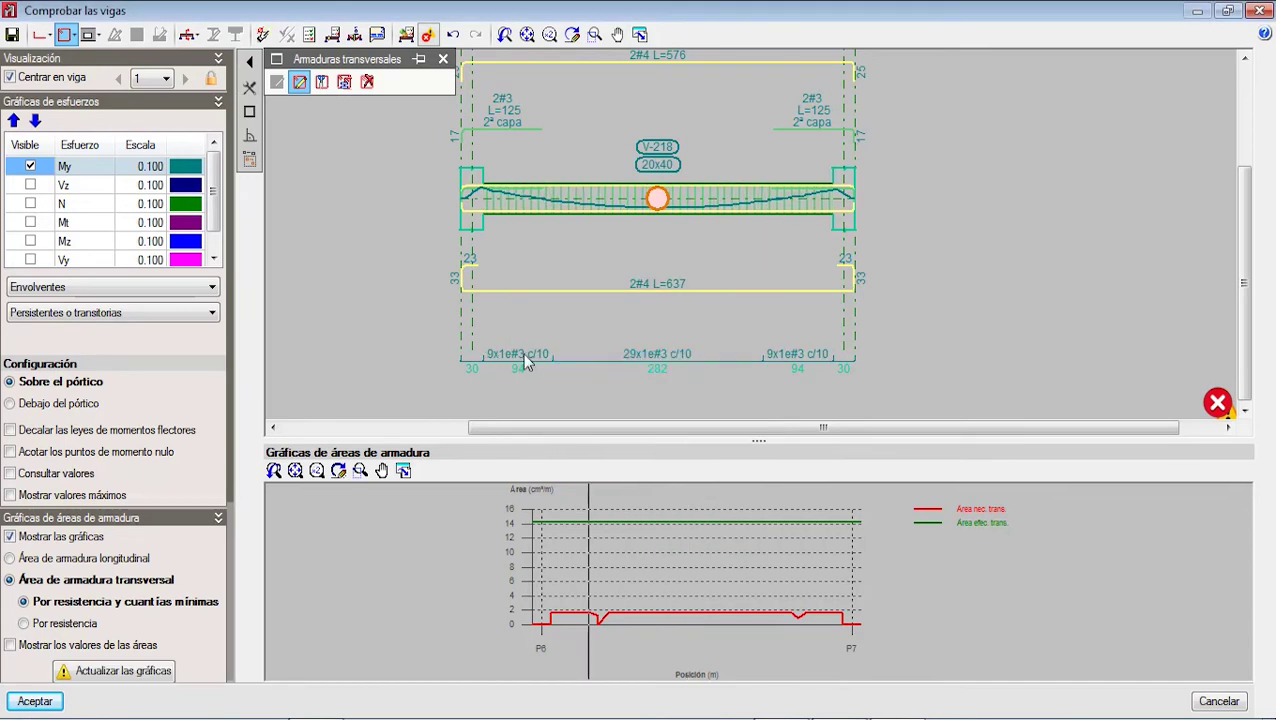
click(443, 59)
click(406, 35)
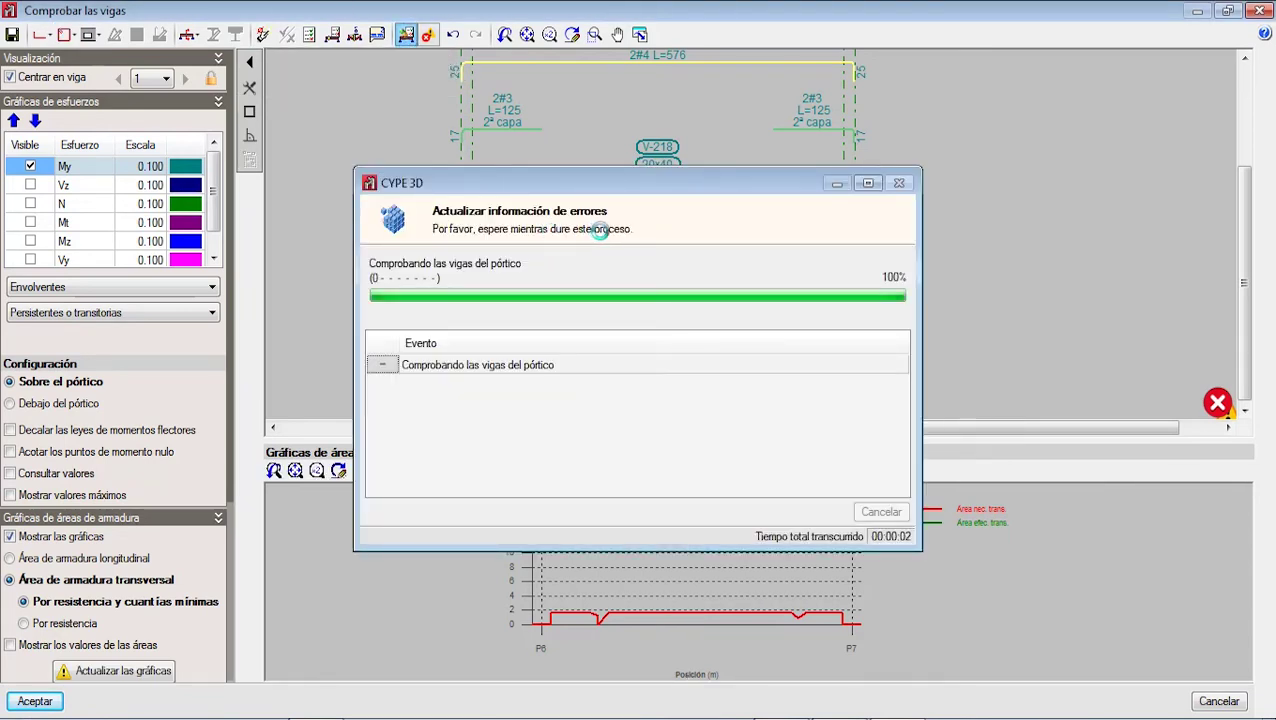
- Review the unmet longitudinal bar spacing checks of beam V-218 and close the beam check, saving the frame changes
mouse_move(758, 285)
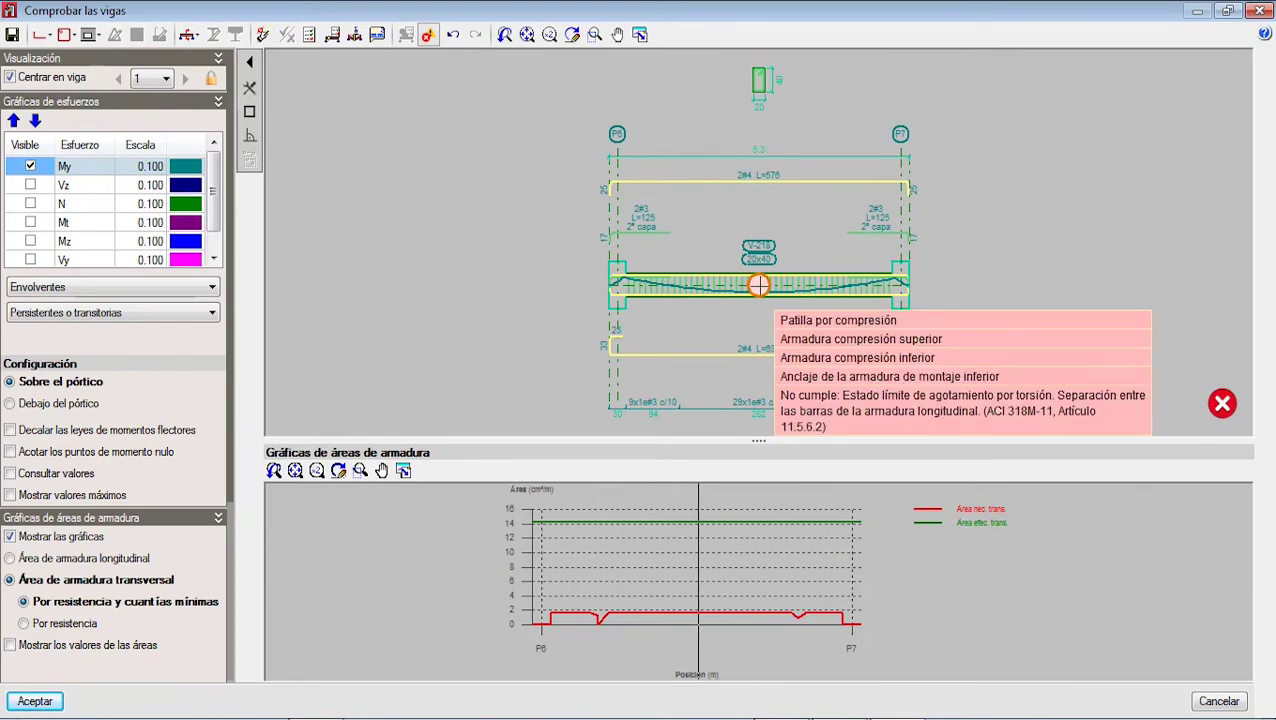
click(309, 35)
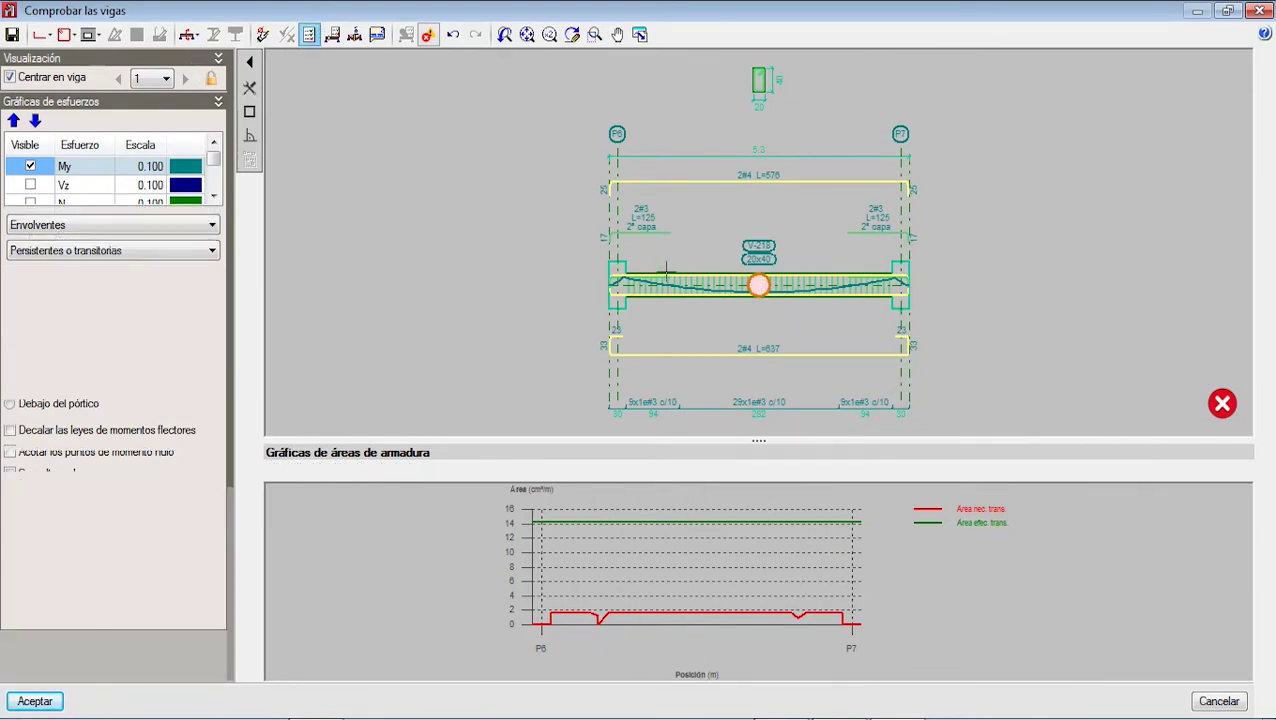
mouse_move(757, 280)
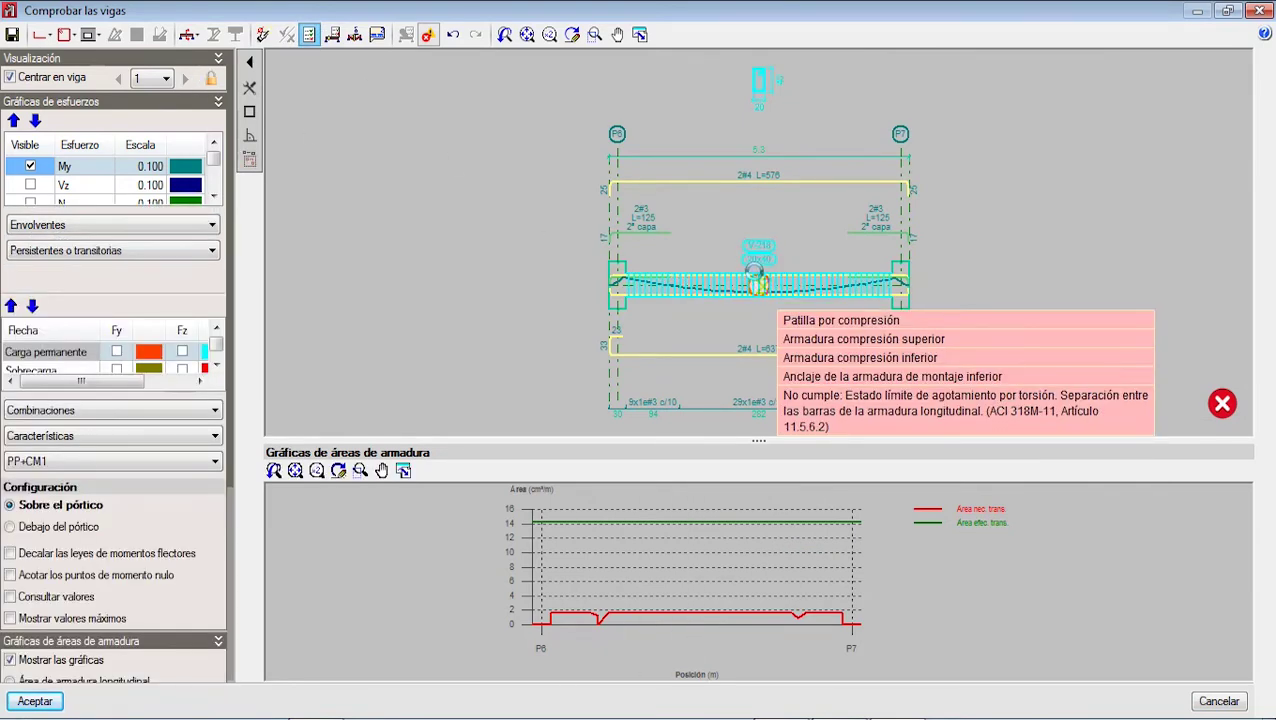
click(750, 260)
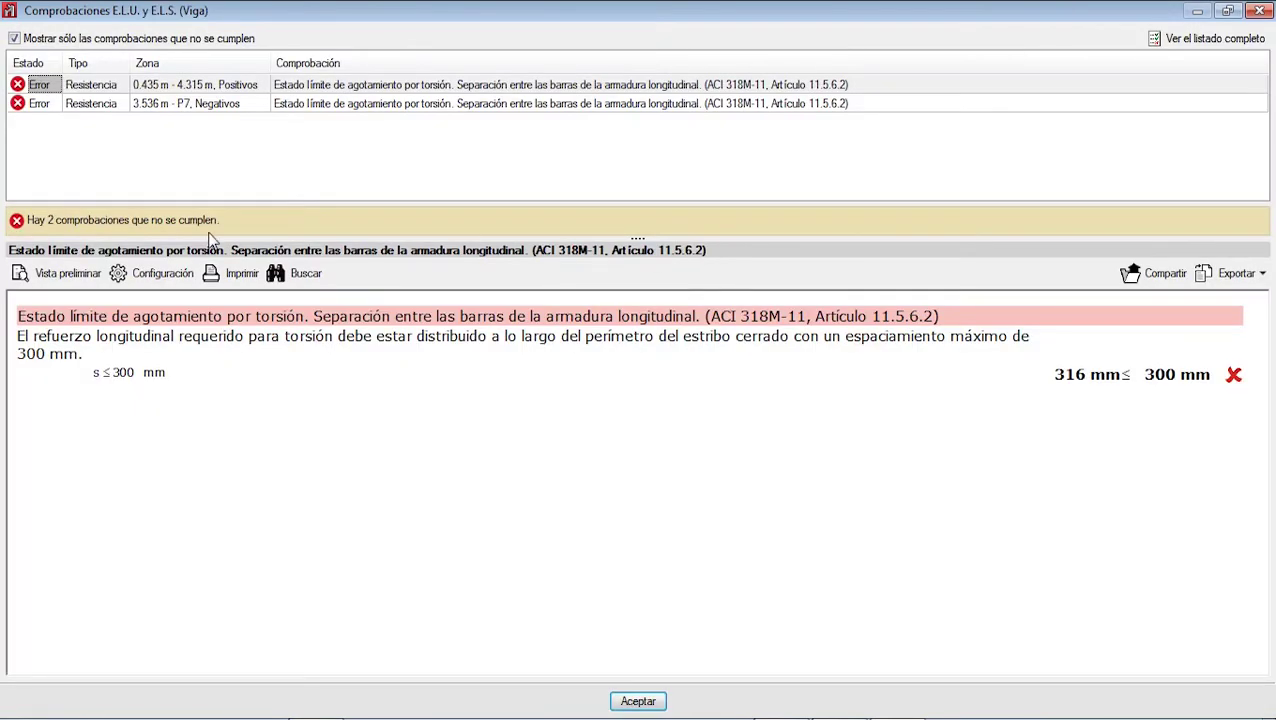
click(330, 106)
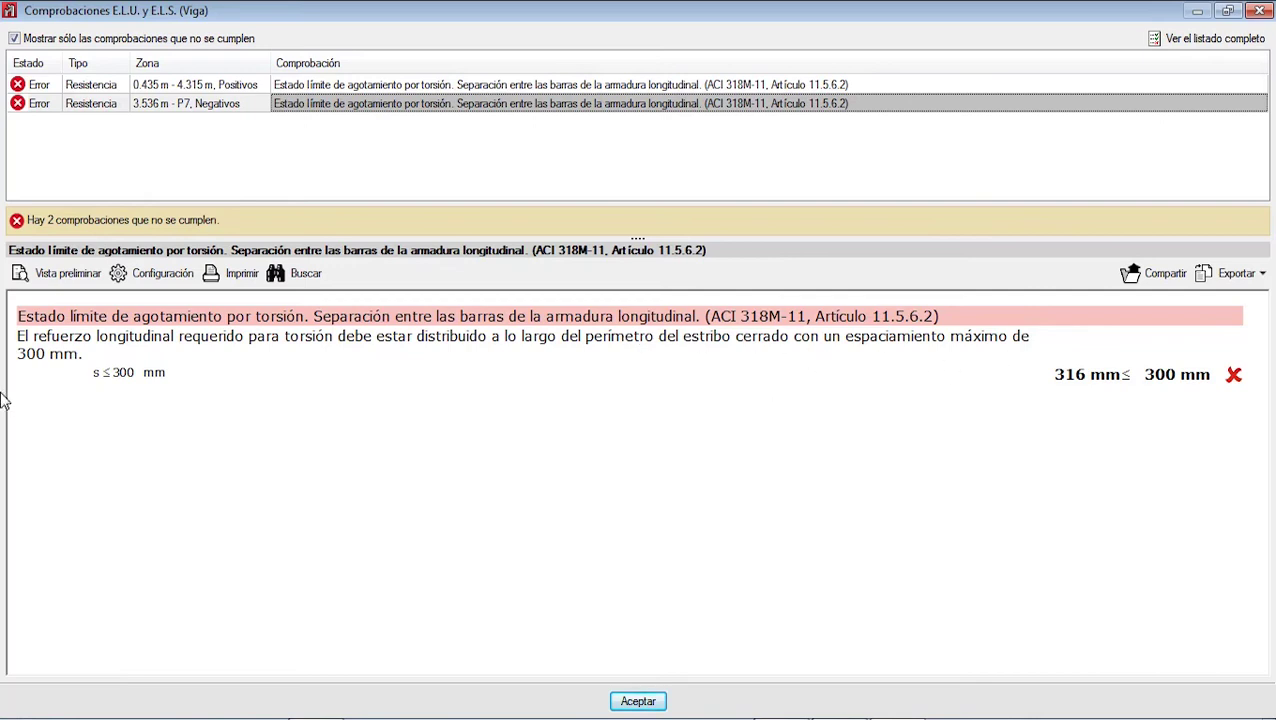
click(645, 700)
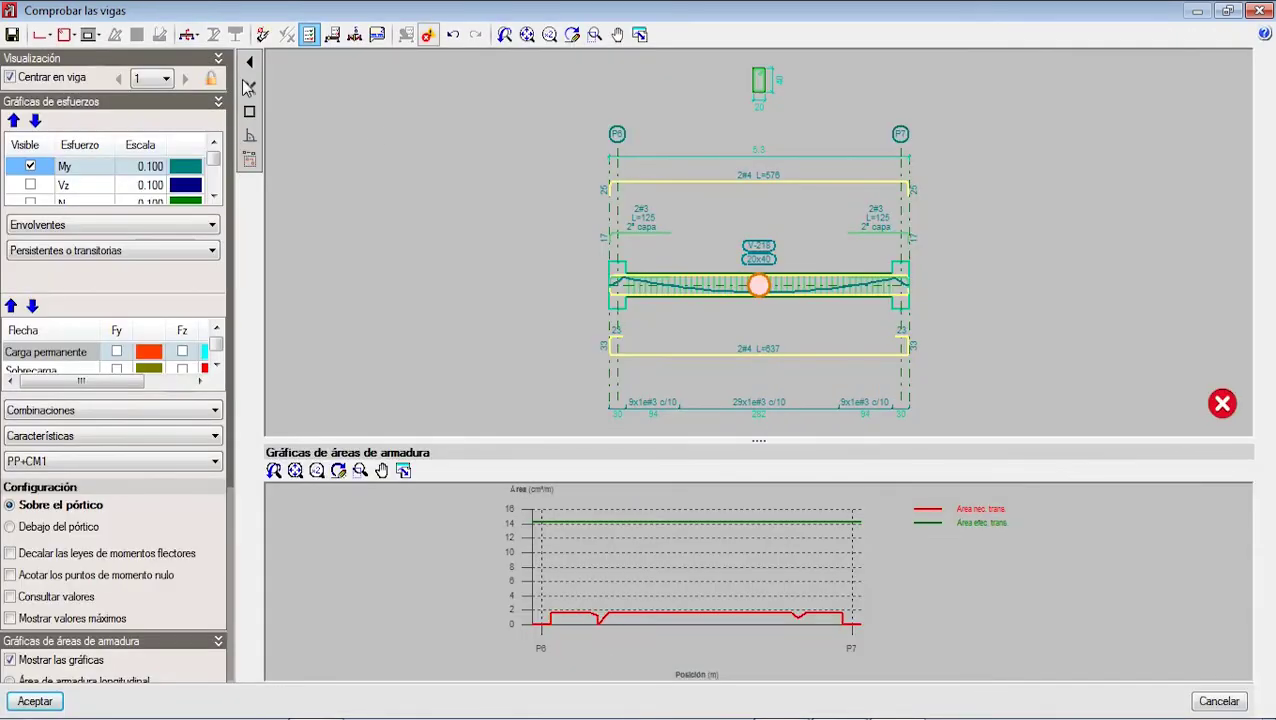
click(1257, 10)
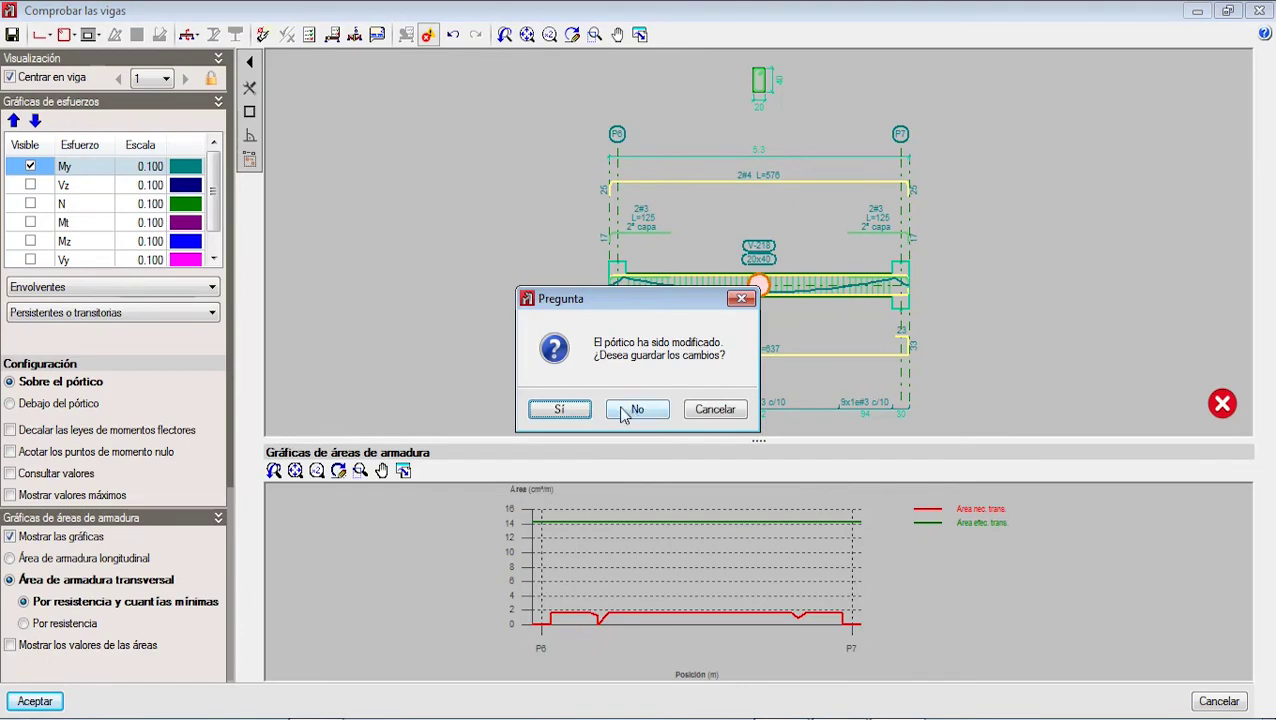
click(567, 417)
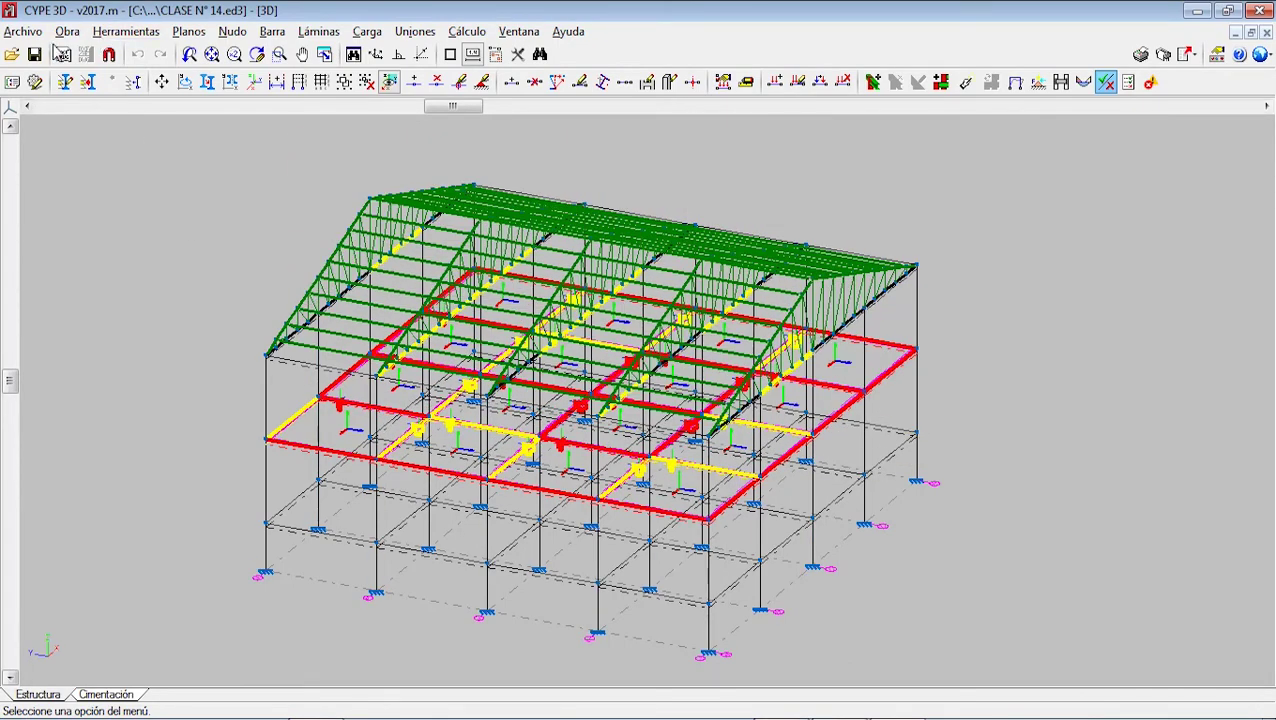
- Examine the option categories for beams in the project's general data, covering reinforcement tables, arrangements, forces, design and steel beams
click(67, 31)
click(125, 55)
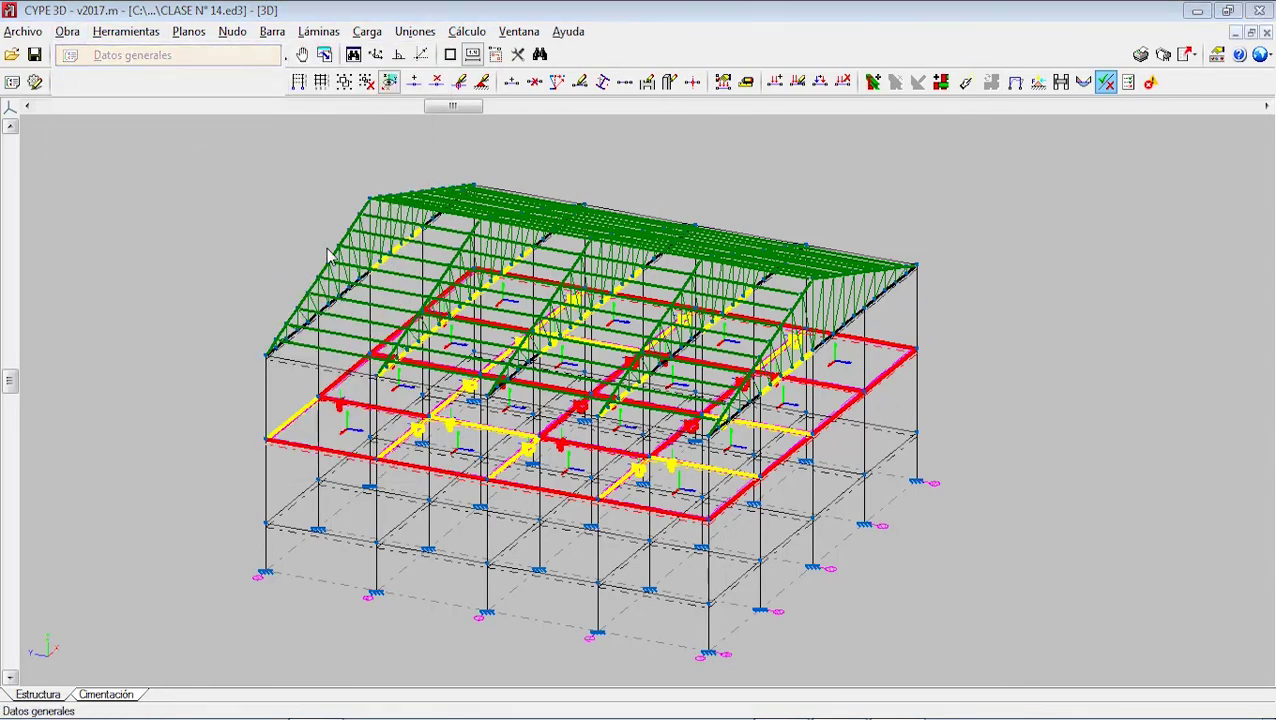
click(446, 601)
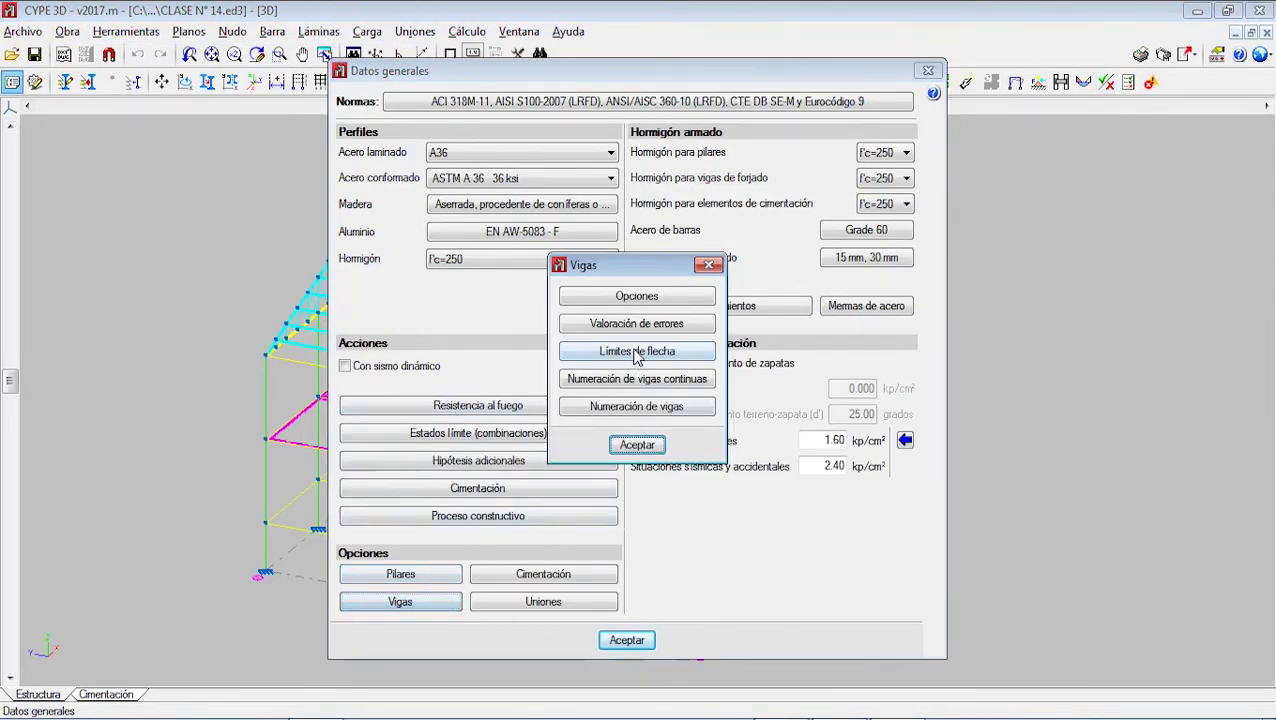
click(655, 298)
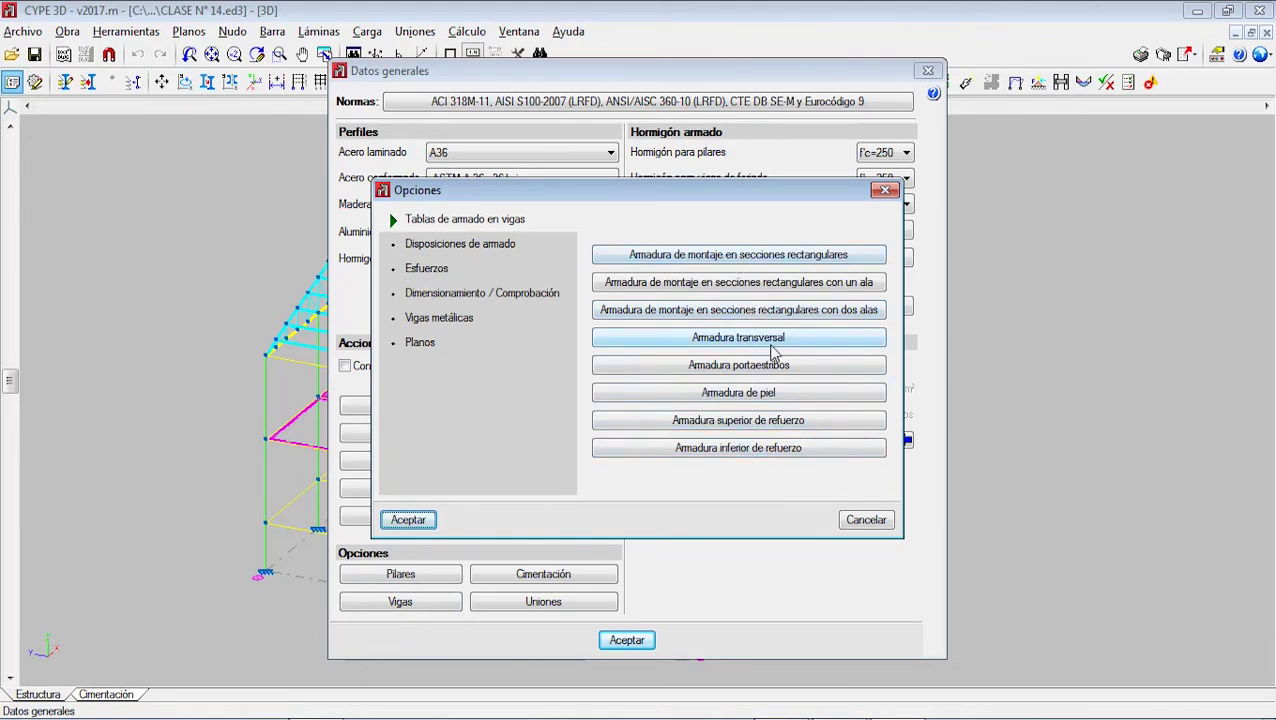
click(408, 247)
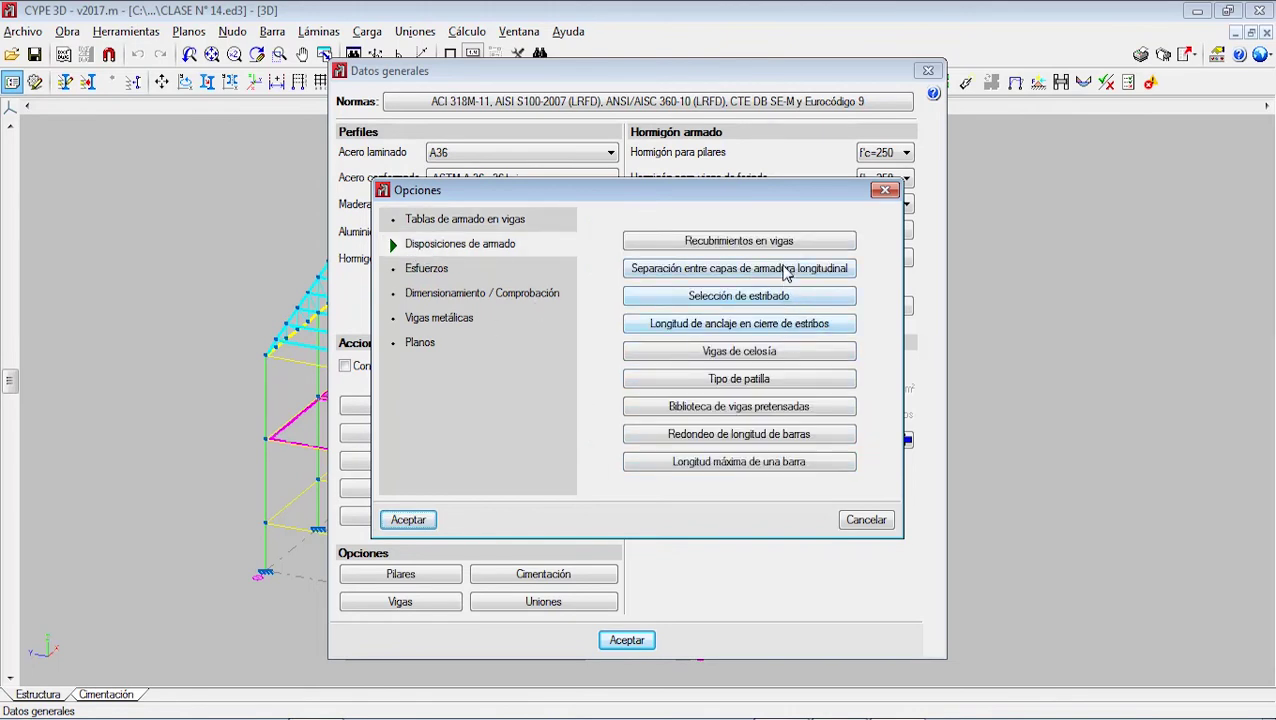
click(440, 269)
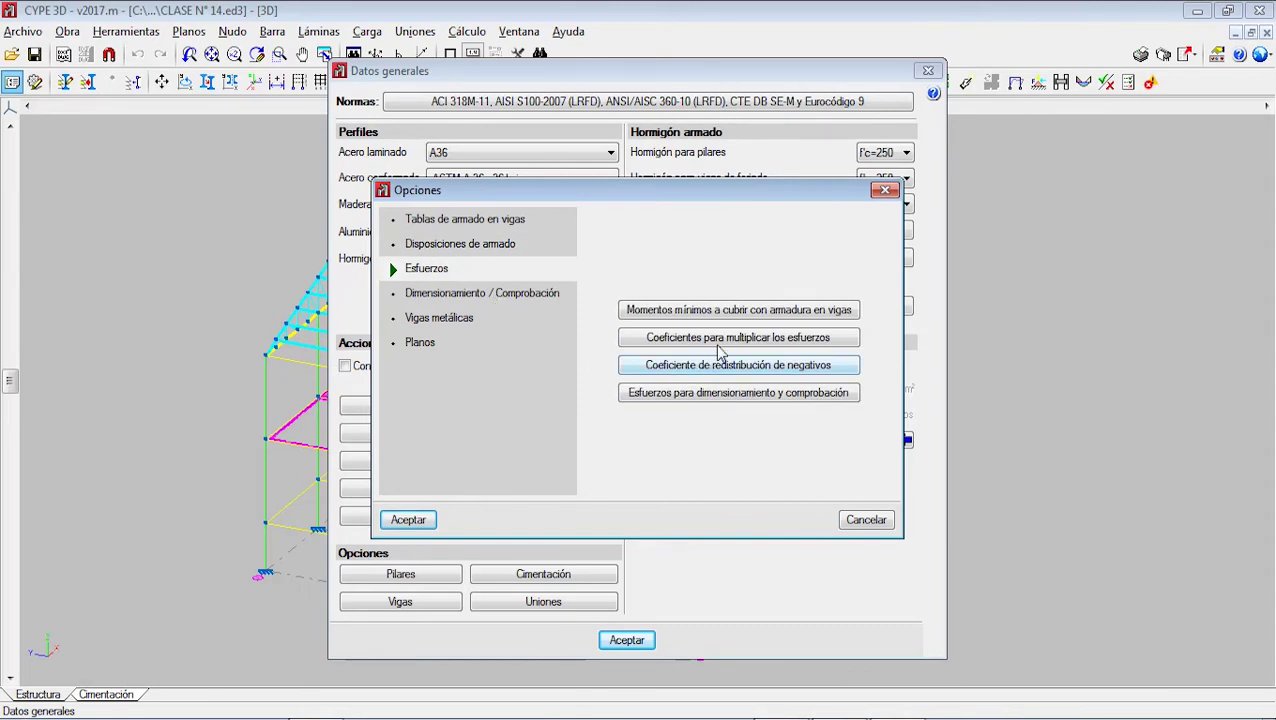
click(488, 294)
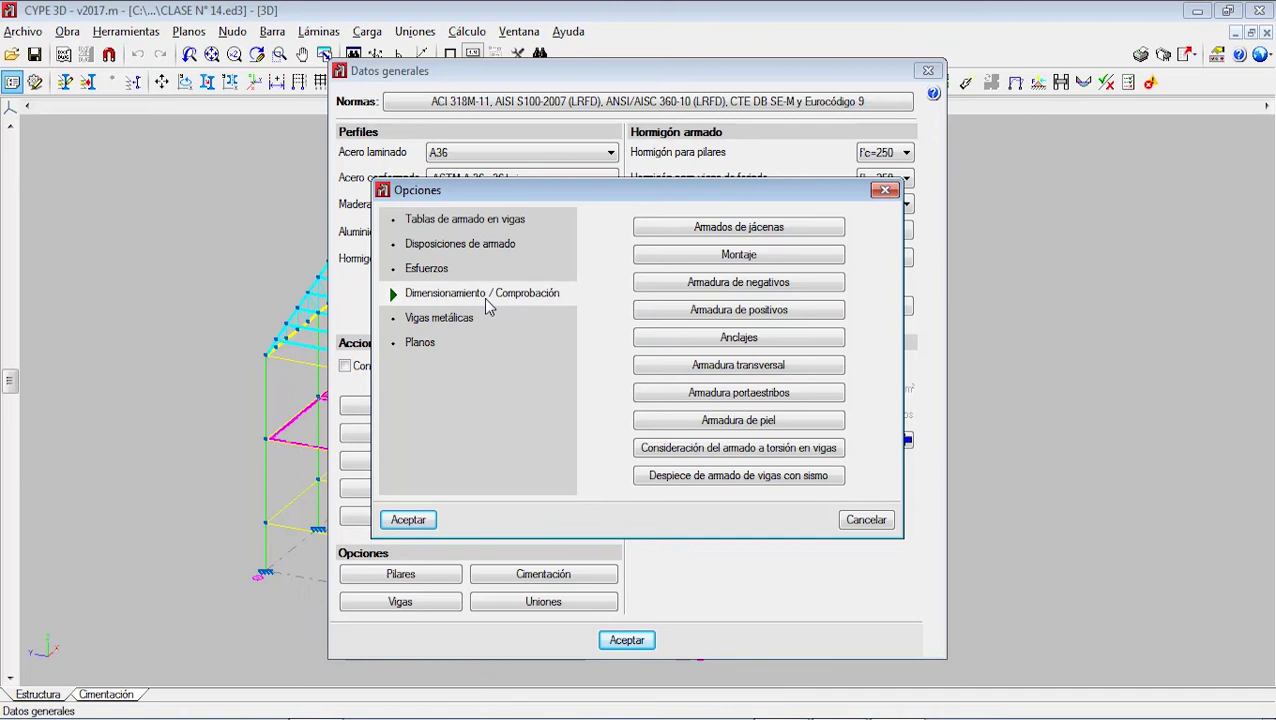
click(448, 319)
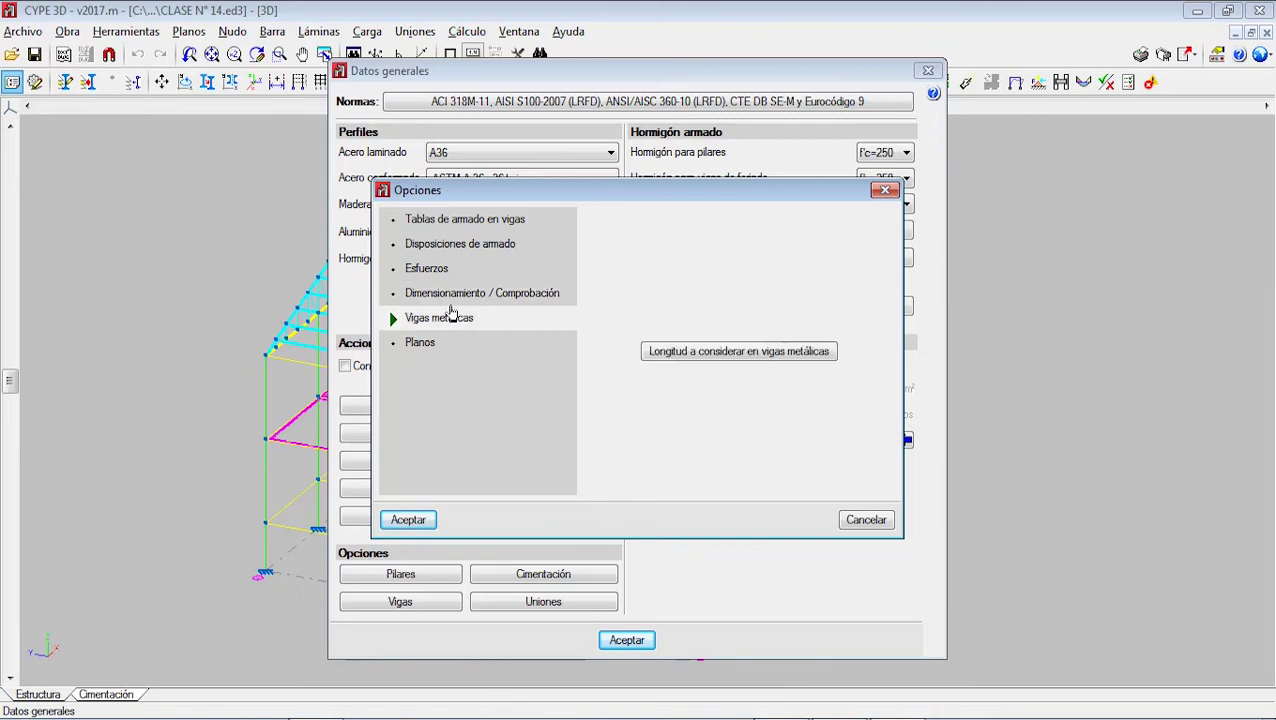
click(455, 291)
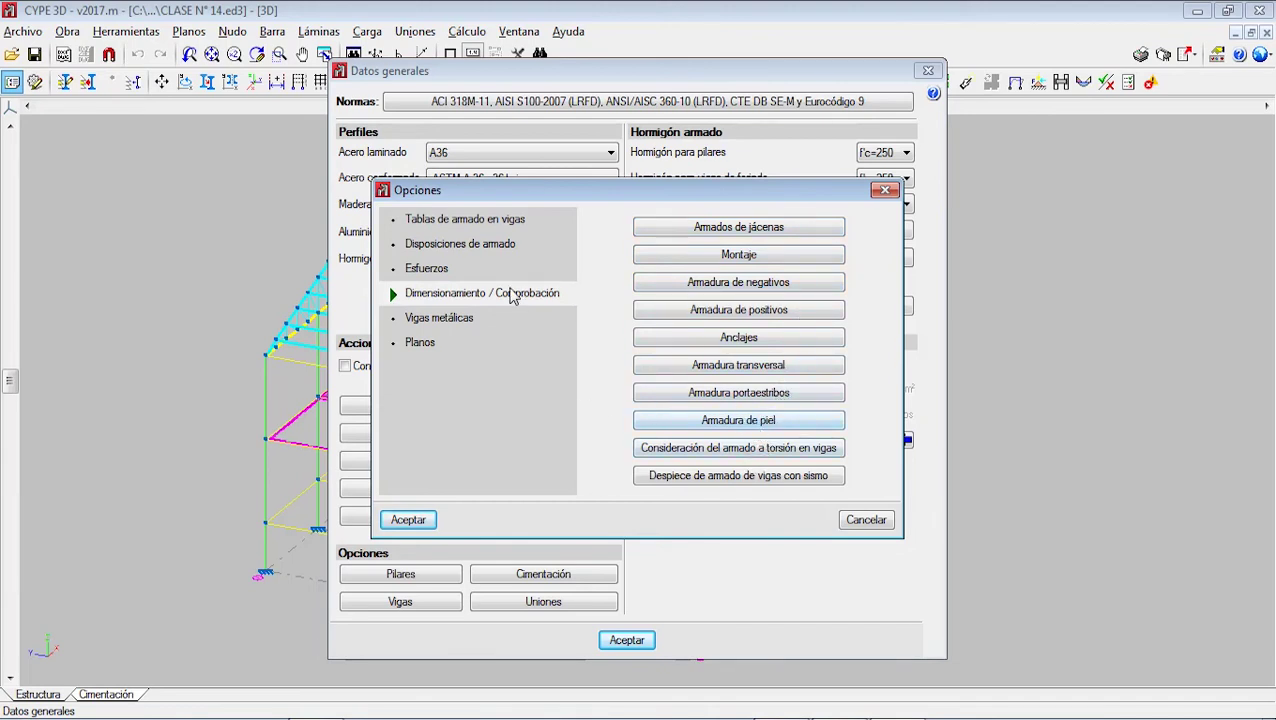
click(885, 190)
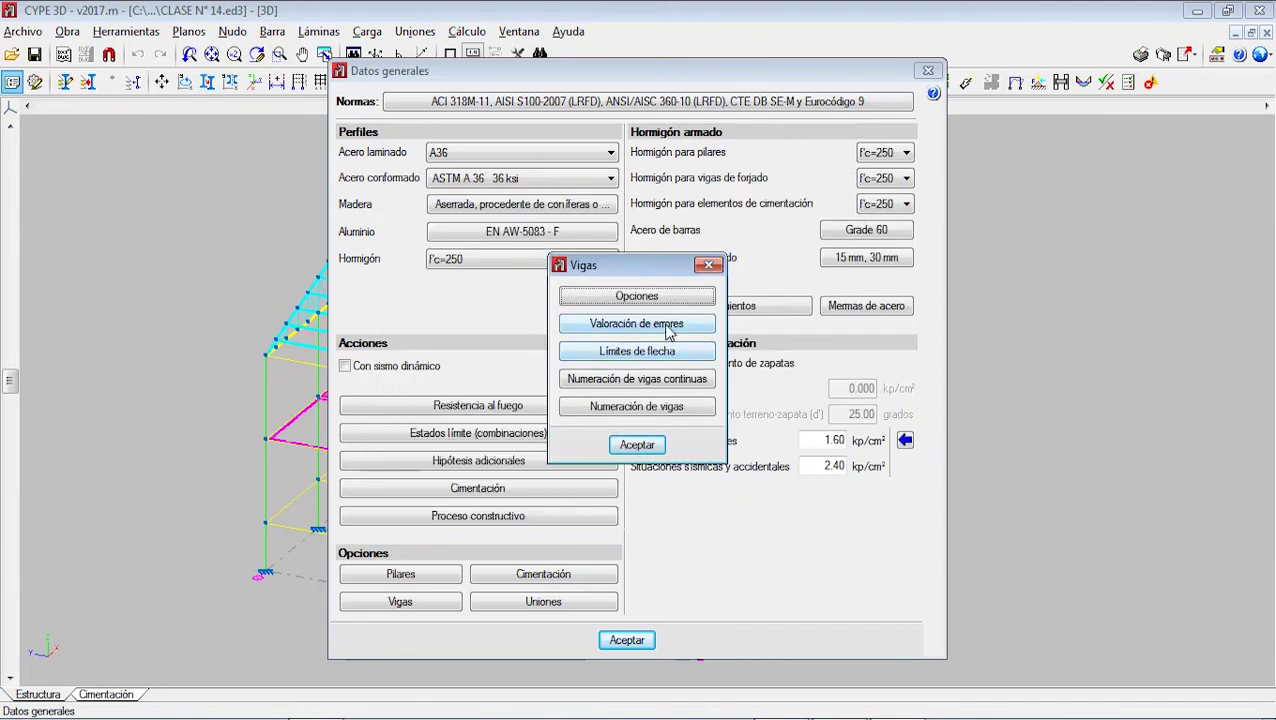
- Review the beam error assessment settings and the upper and lower additional reinforcement tables (Armadura superior / inferior de refuerzo)
click(667, 326)
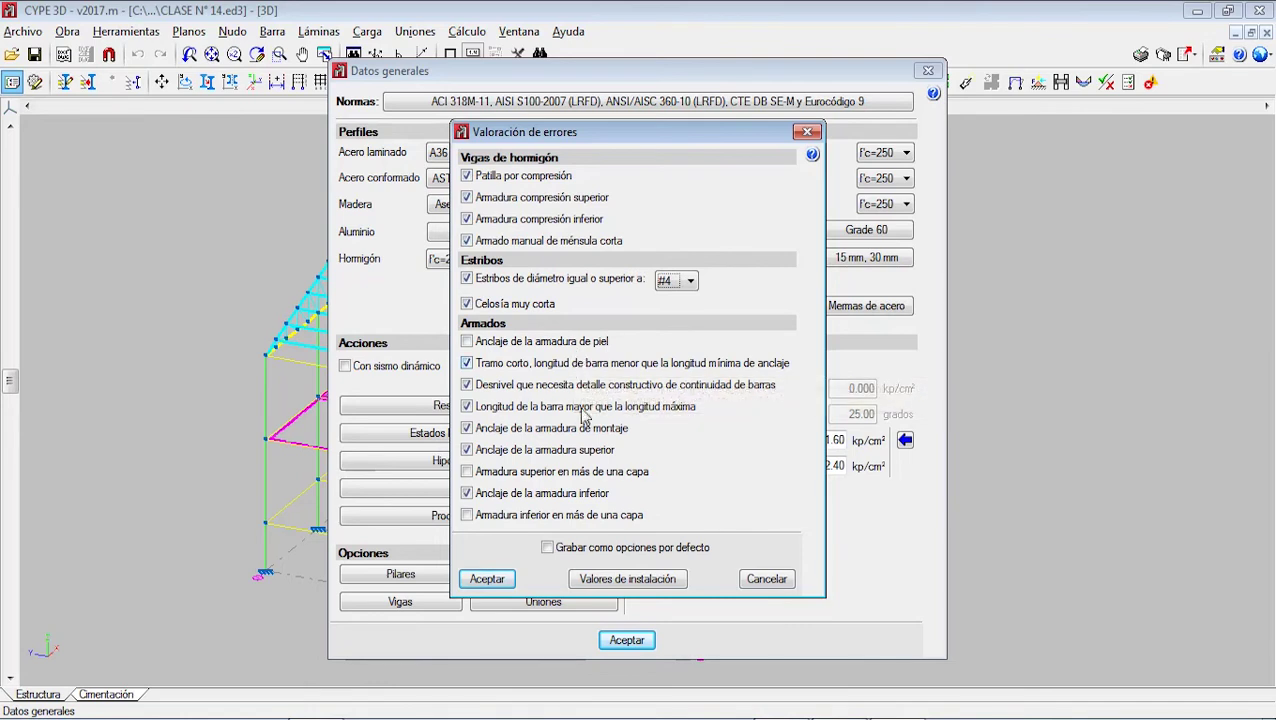
click(488, 578)
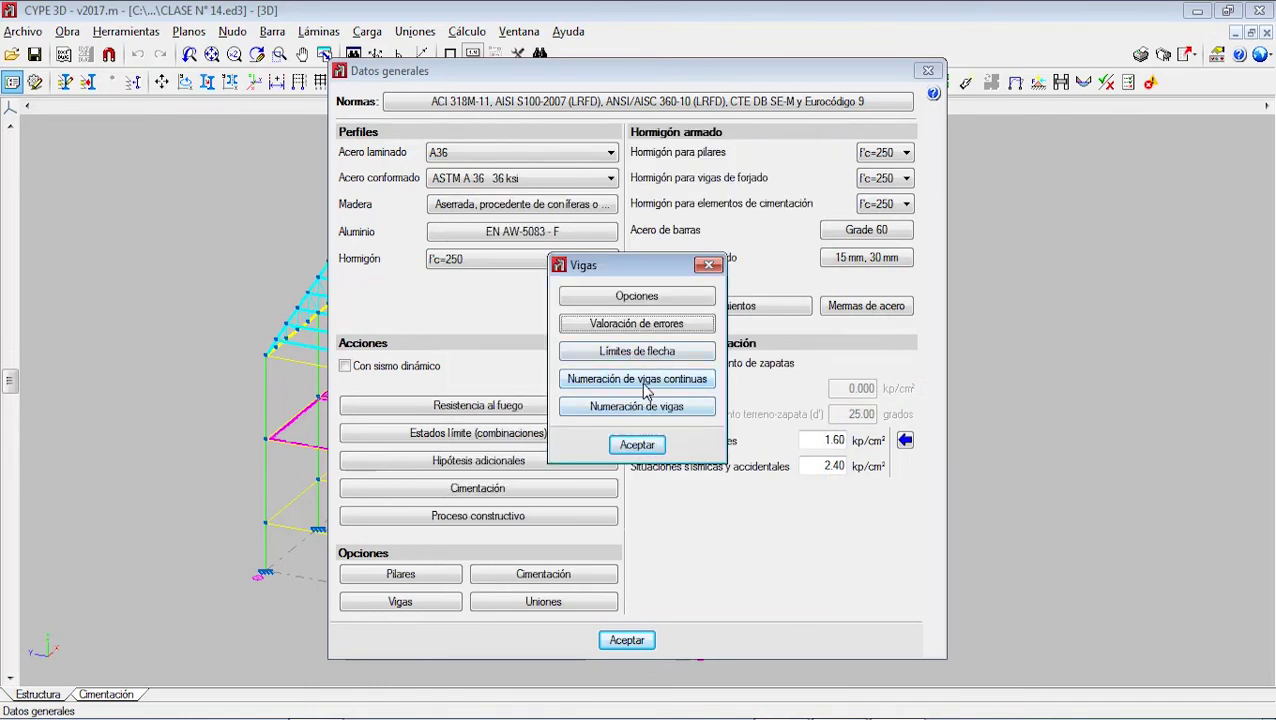
click(648, 300)
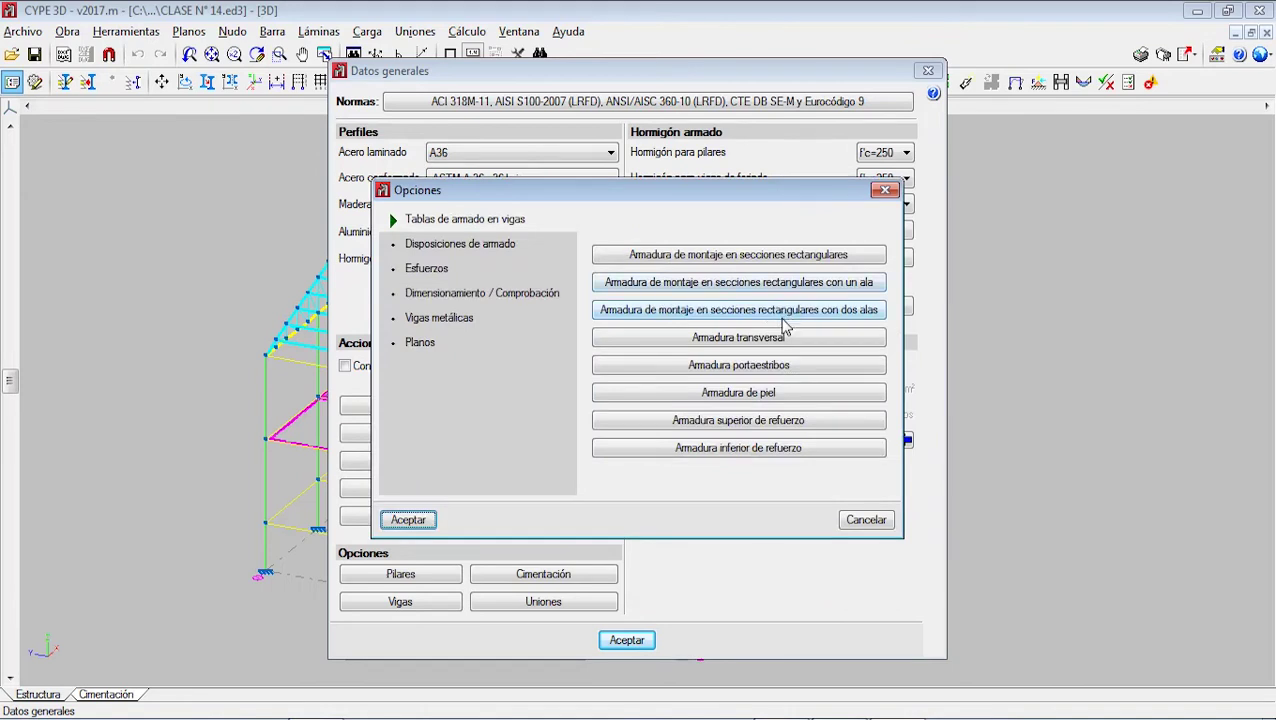
click(787, 421)
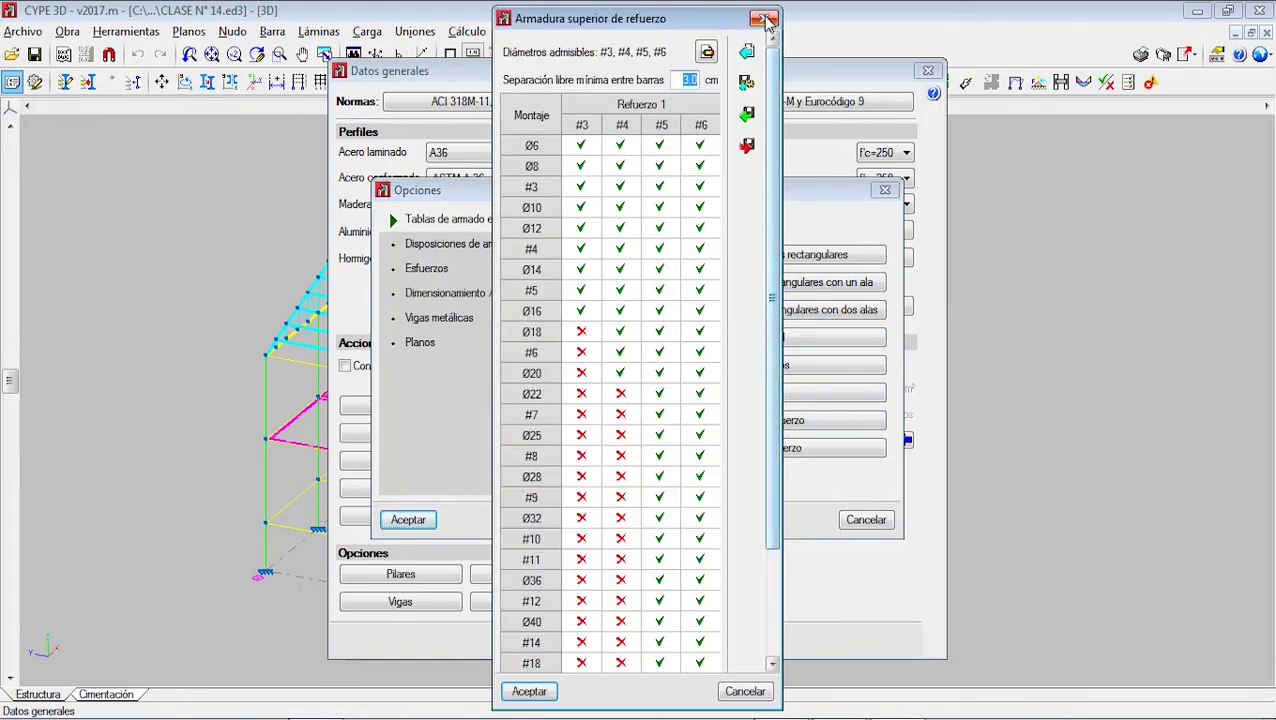
click(762, 21)
click(798, 448)
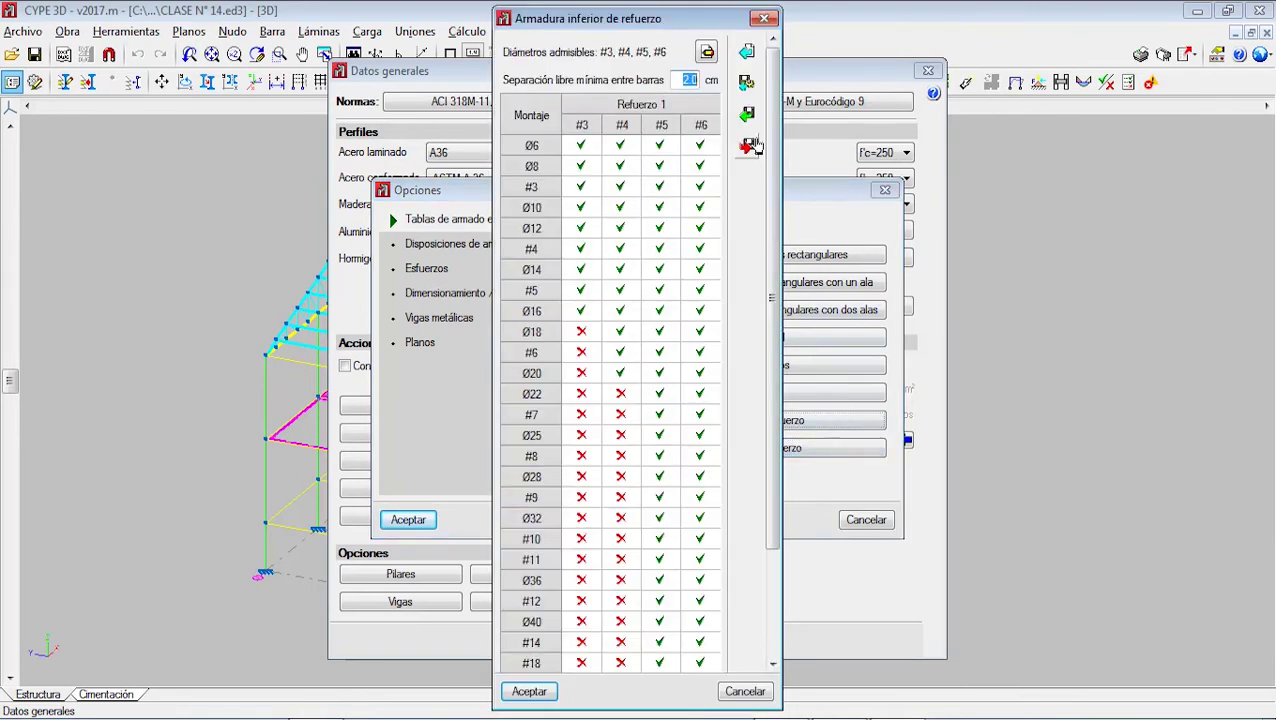
click(764, 20)
- Review the beam force options: minimum moments, force multiplying coefficients, negative moment redistribution and the forces used for design and checking
click(470, 245)
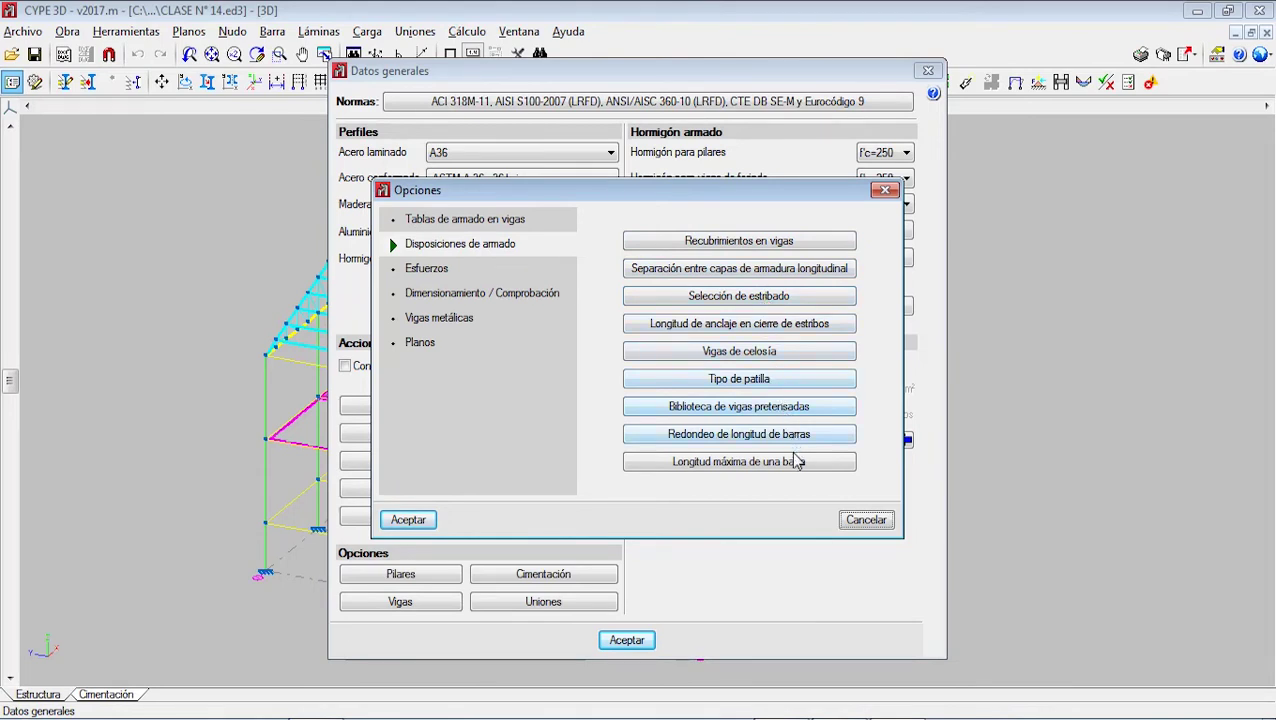
click(432, 270)
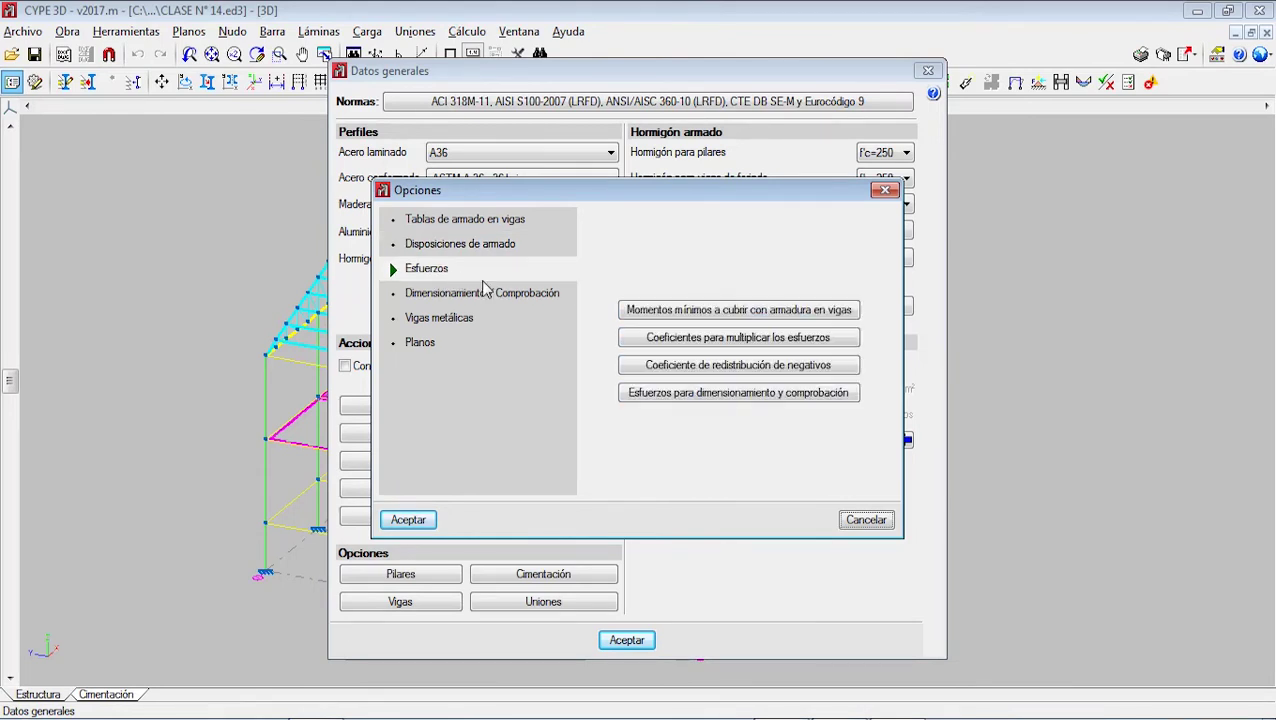
click(762, 316)
click(791, 307)
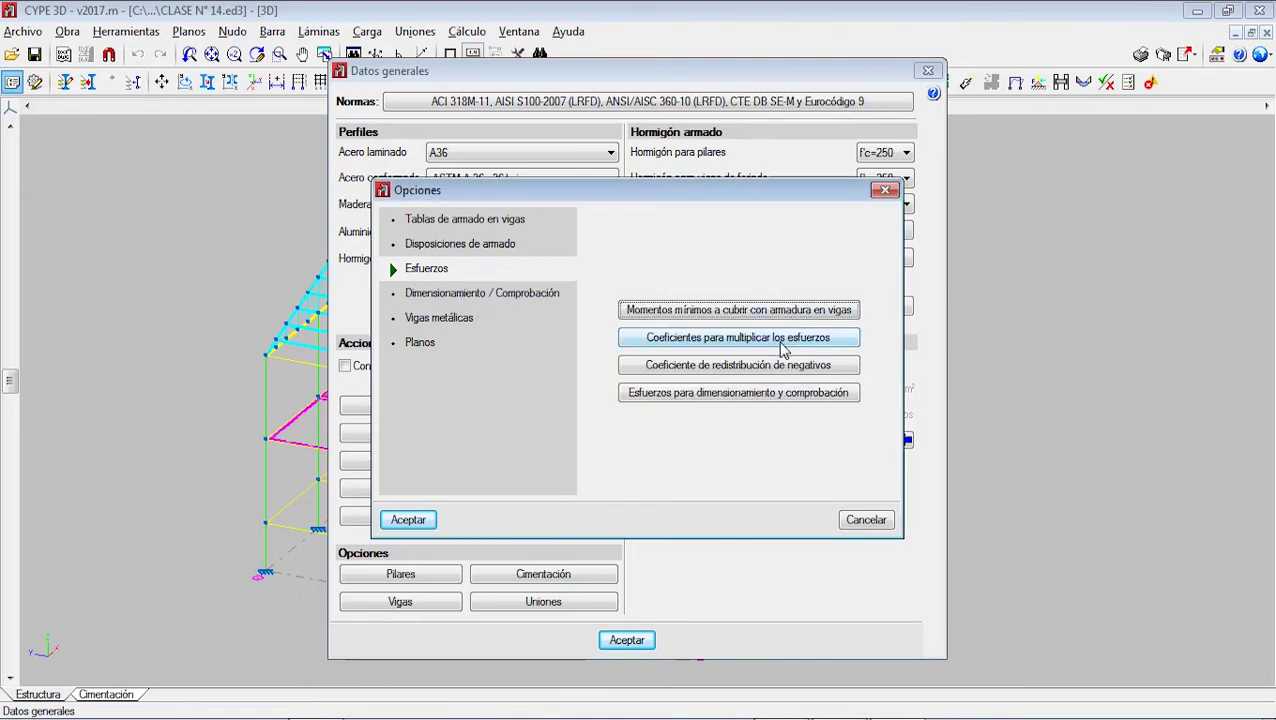
click(783, 338)
click(805, 250)
click(783, 365)
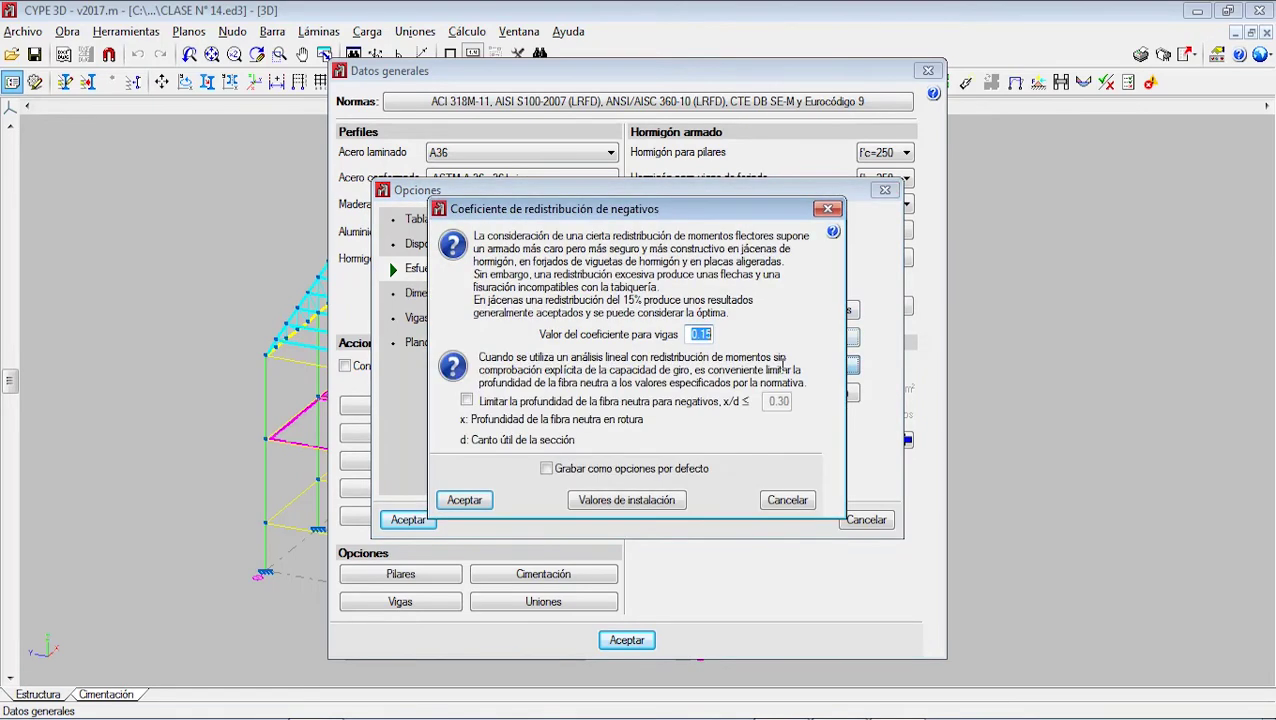
click(830, 211)
click(770, 393)
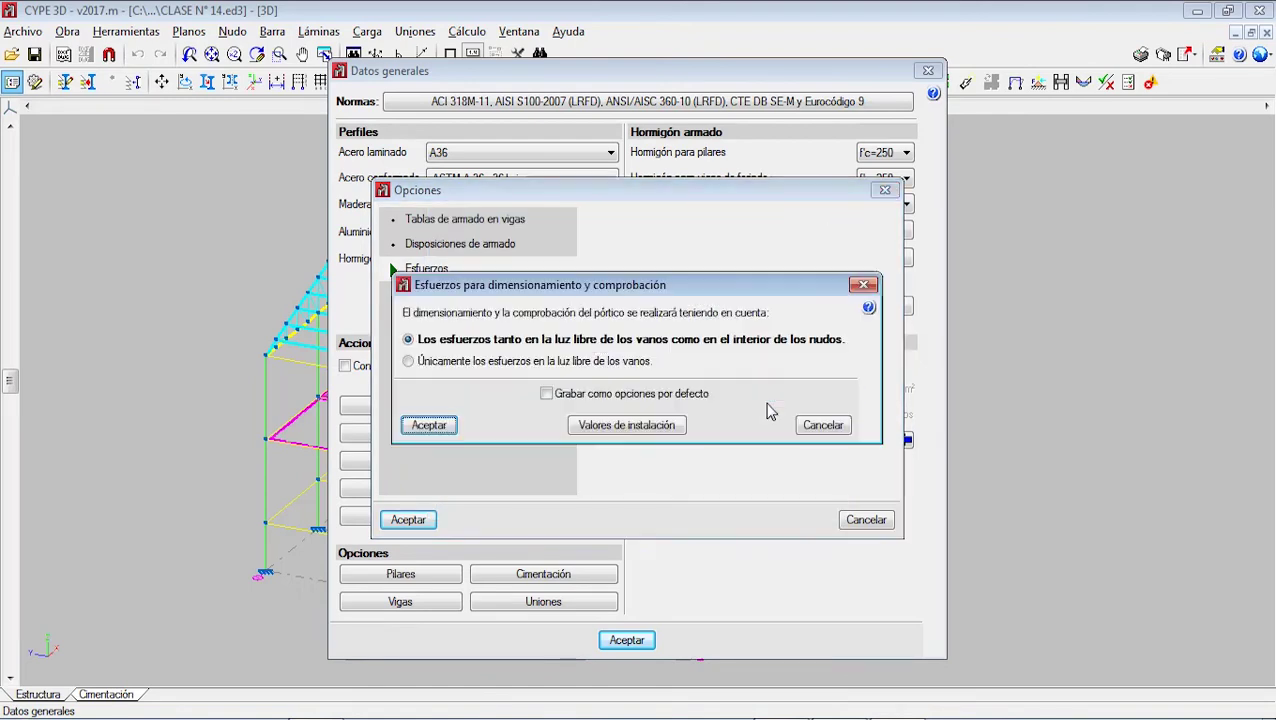
click(429, 425)
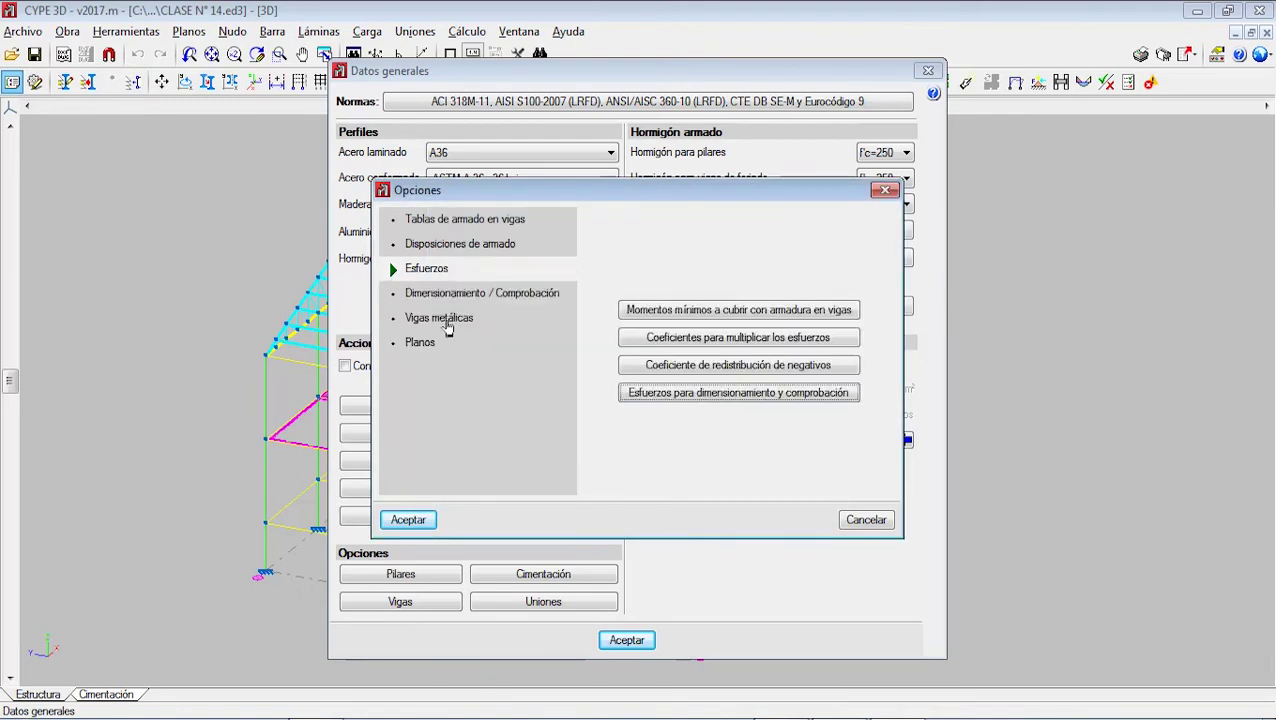
- Review the beam design options for girder reinforcement, assembly bars, and negative and positive reinforcement
click(450, 294)
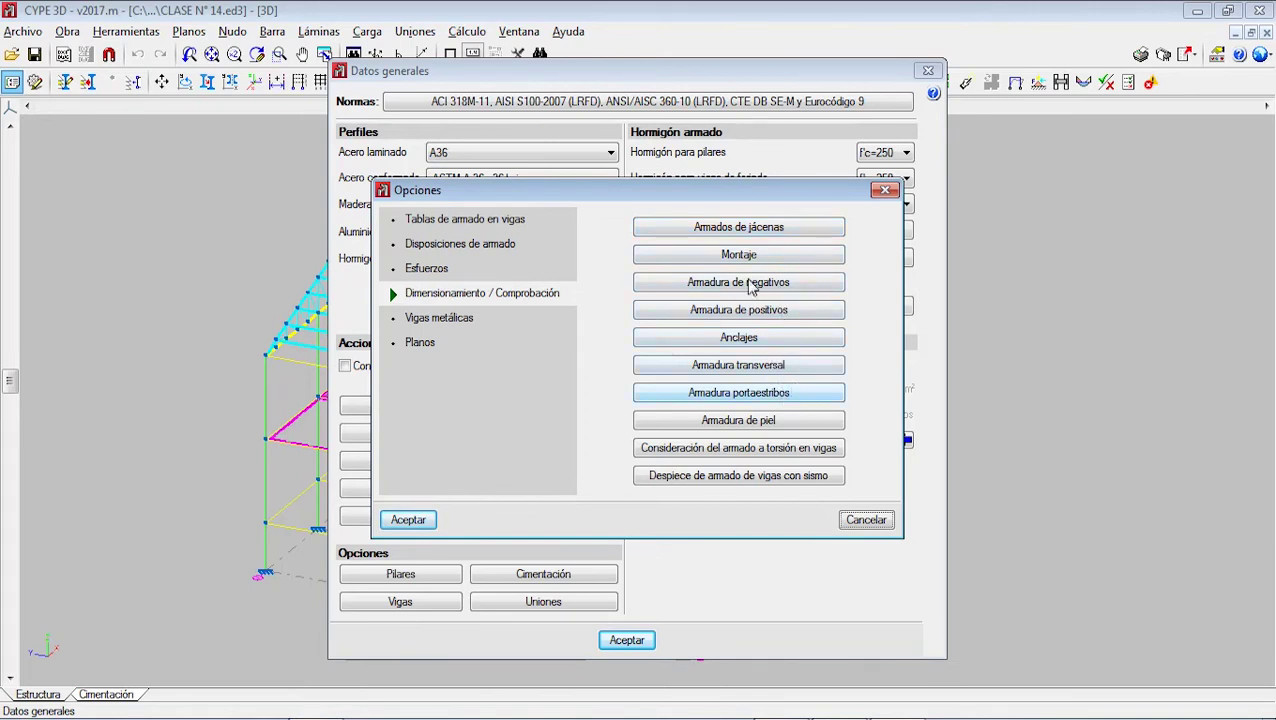
click(748, 232)
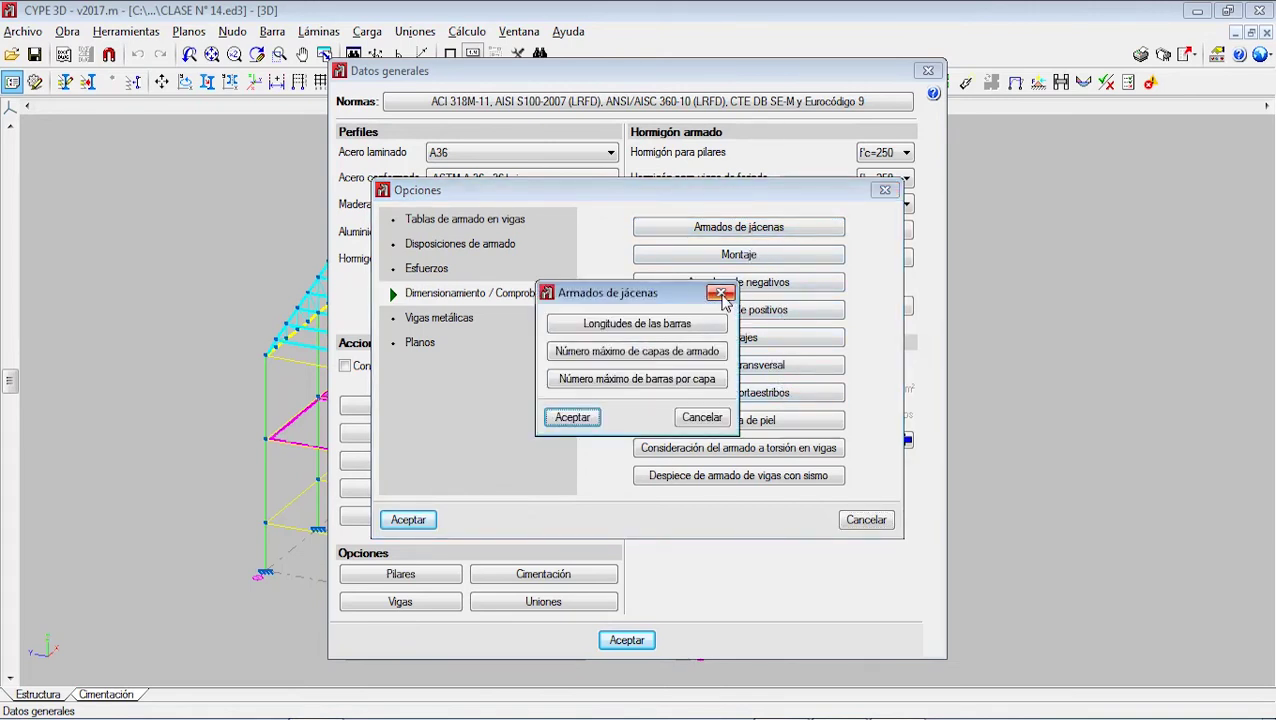
click(721, 294)
click(761, 257)
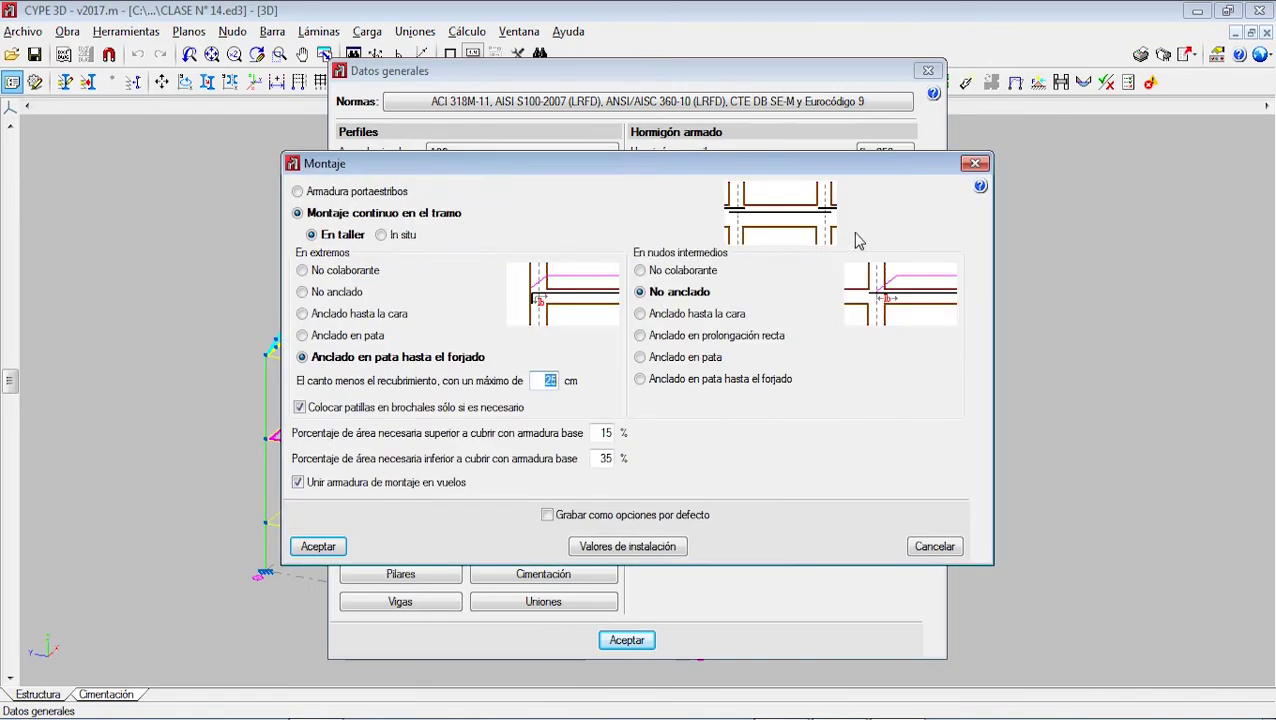
click(972, 166)
click(762, 283)
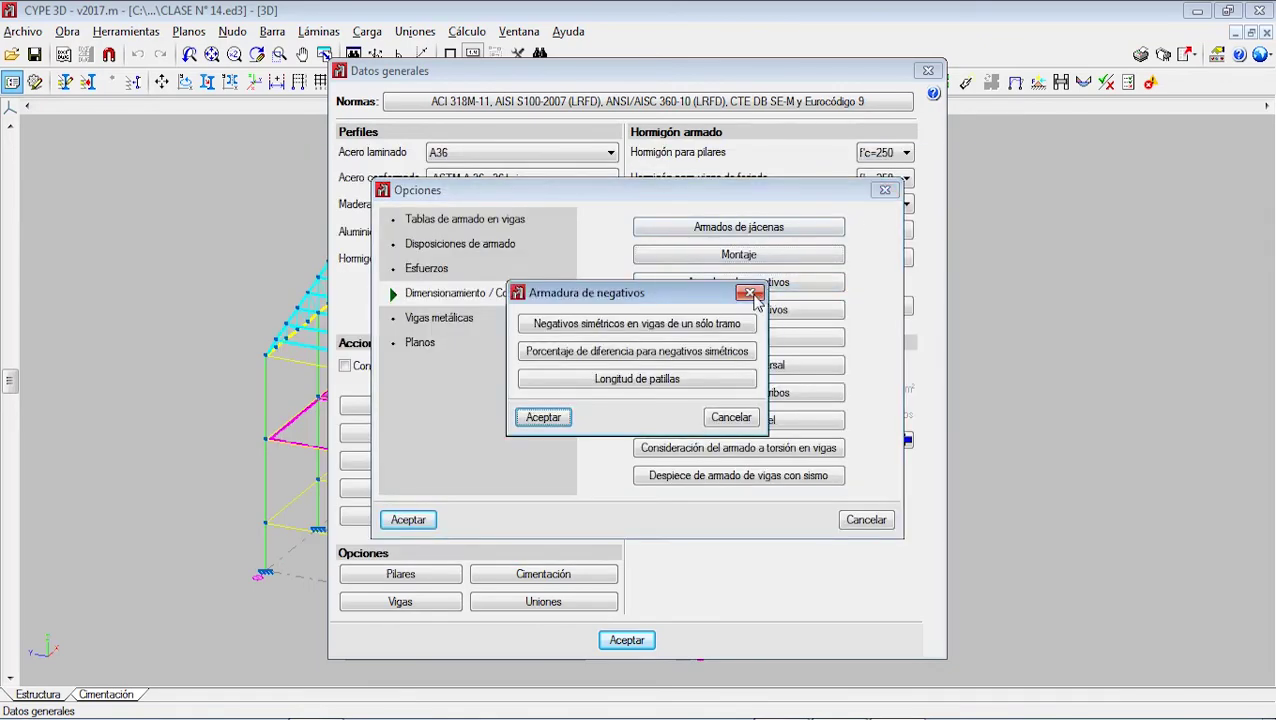
click(750, 289)
click(758, 311)
click(737, 297)
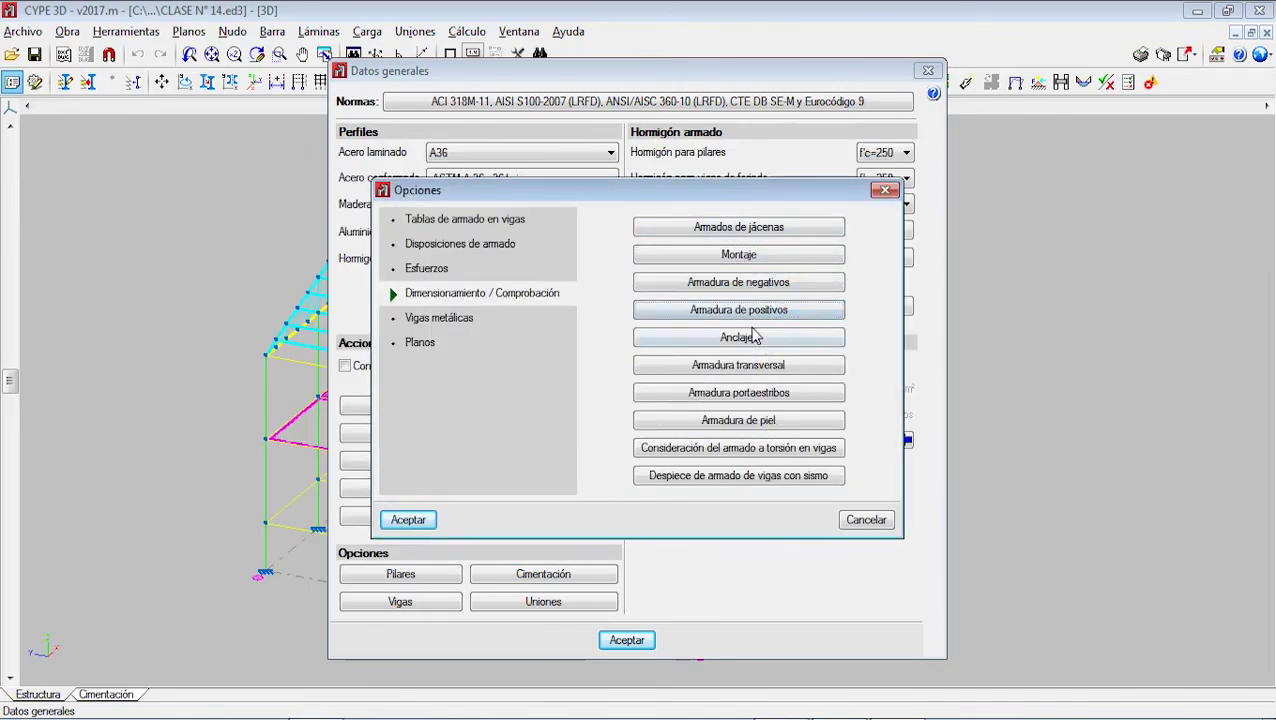
- Review the beam design options for anchorages, transverse reinforcement, stirrup-holder bars and skin reinforcement
click(757, 338)
click(699, 306)
click(740, 365)
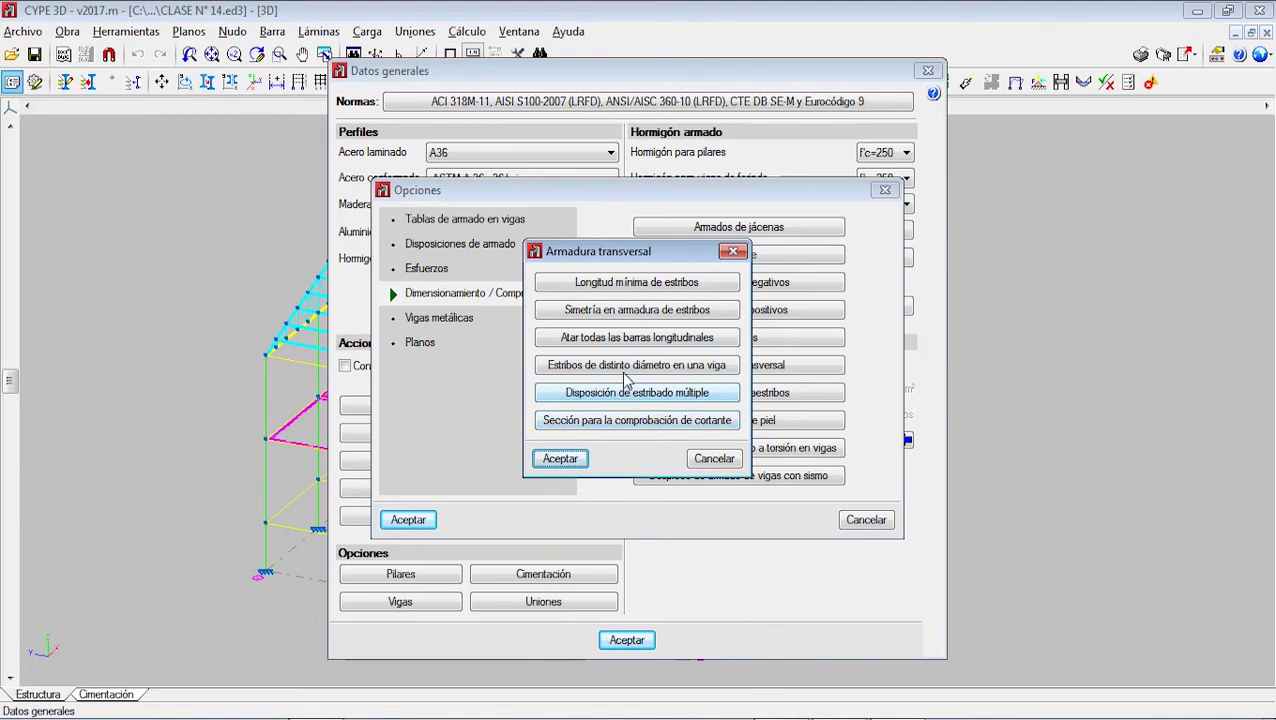
click(733, 251)
click(756, 394)
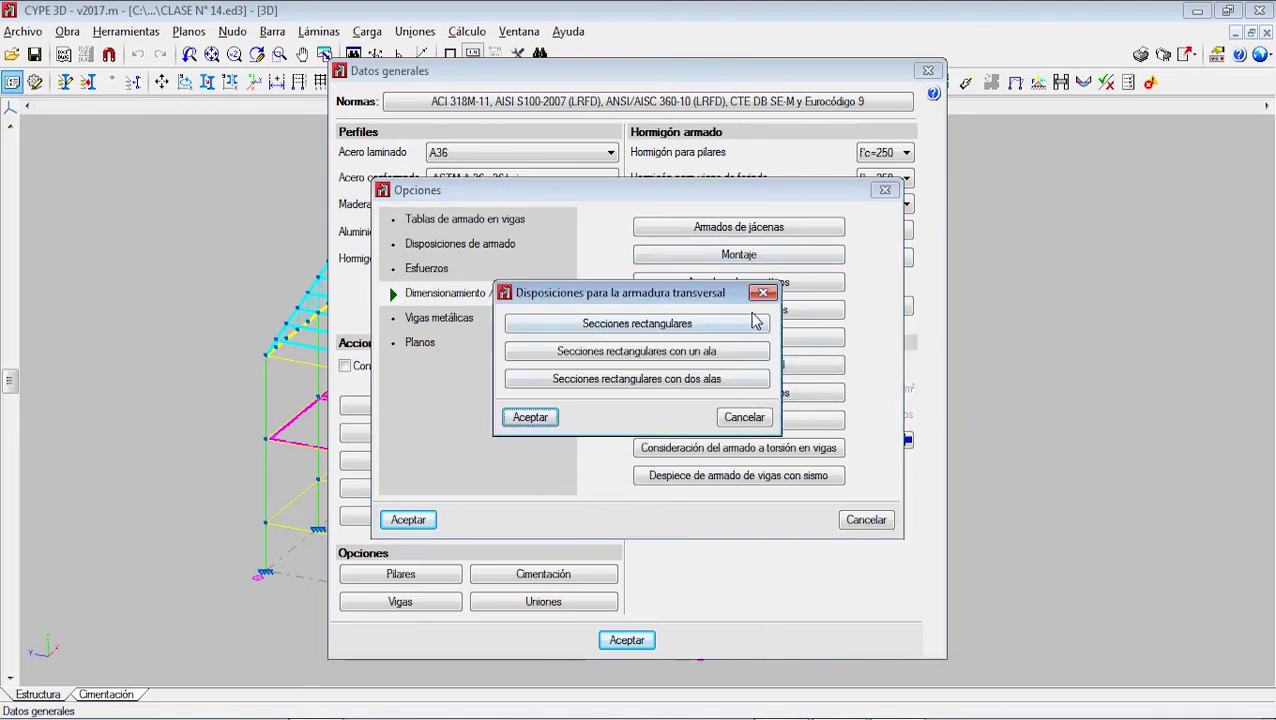
click(763, 293)
click(762, 420)
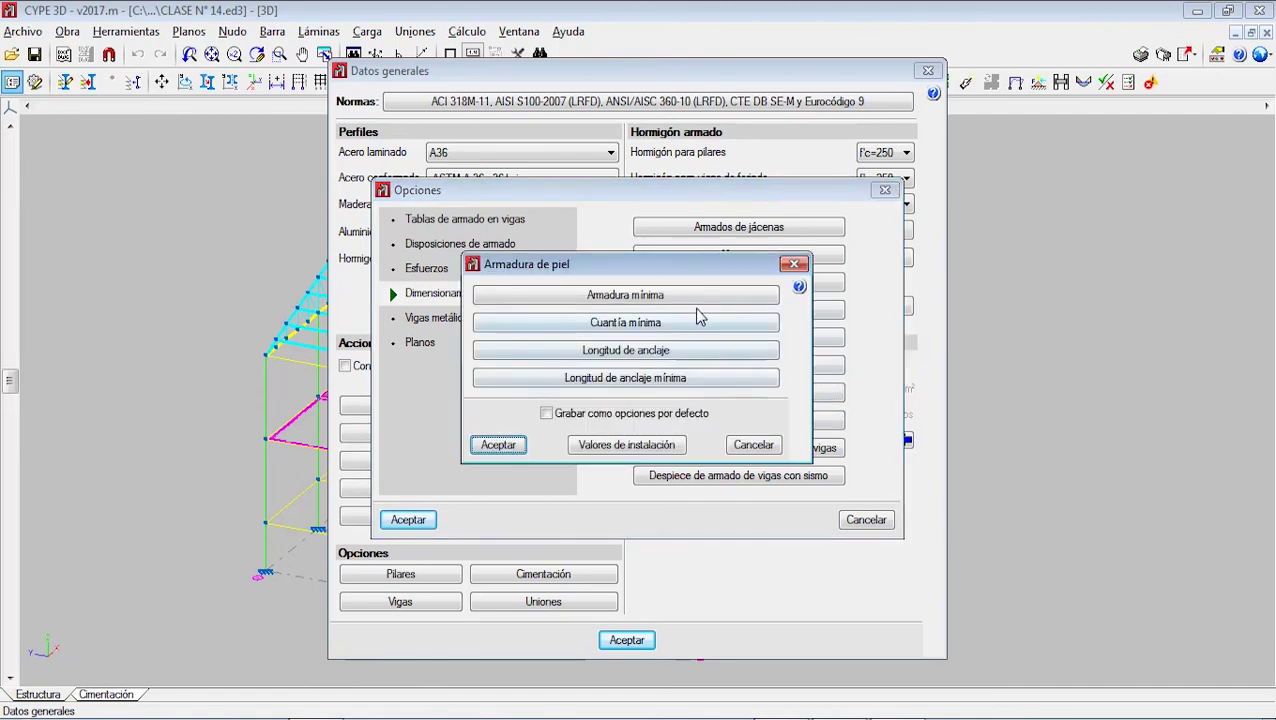
click(794, 264)
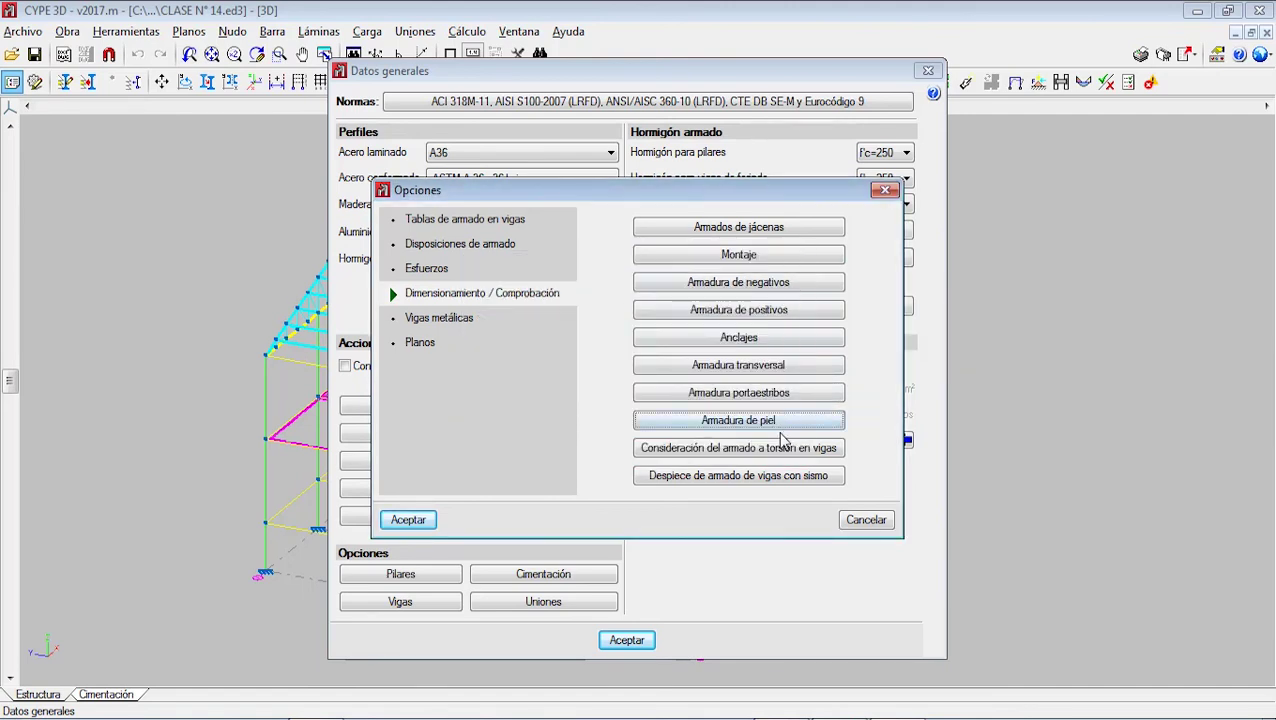
click(770, 422)
click(793, 265)
- Save the coefficient K for considering torsion reinforcement in beams as a default option, and accept the beam options and general data
click(764, 449)
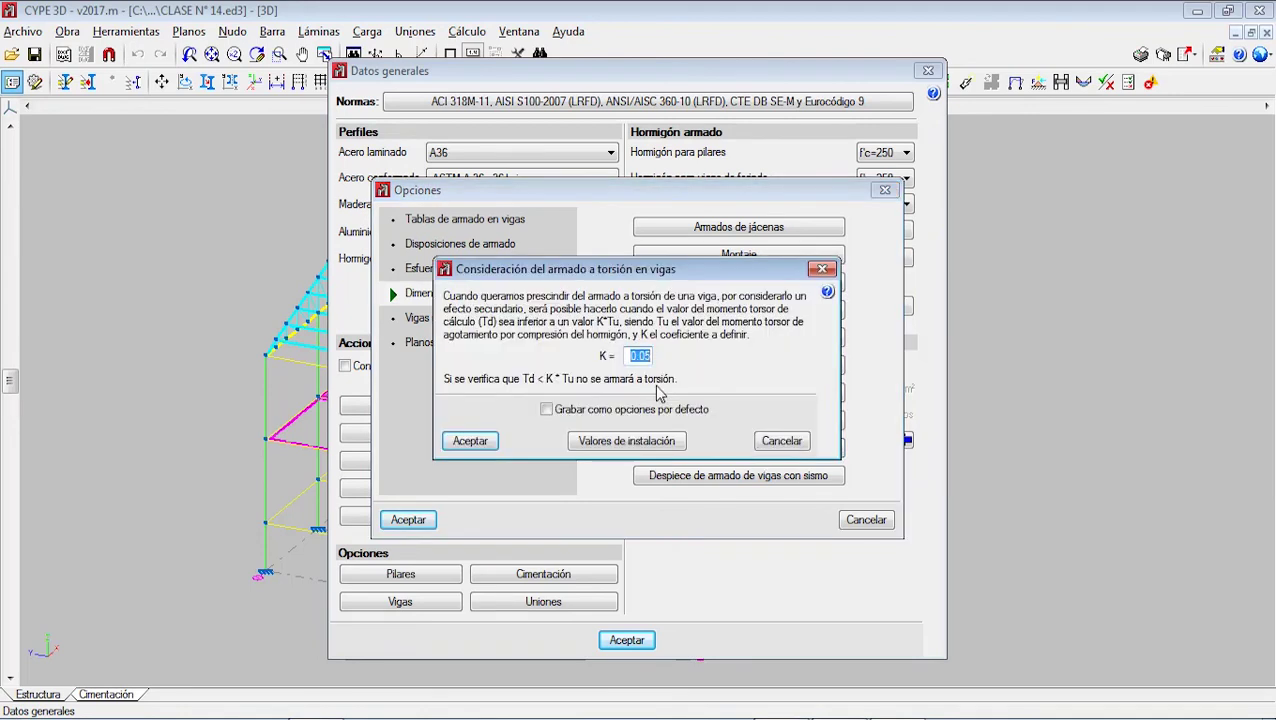
click(818, 268)
click(746, 451)
drag(645, 356, 671, 361)
click(546, 410)
click(489, 440)
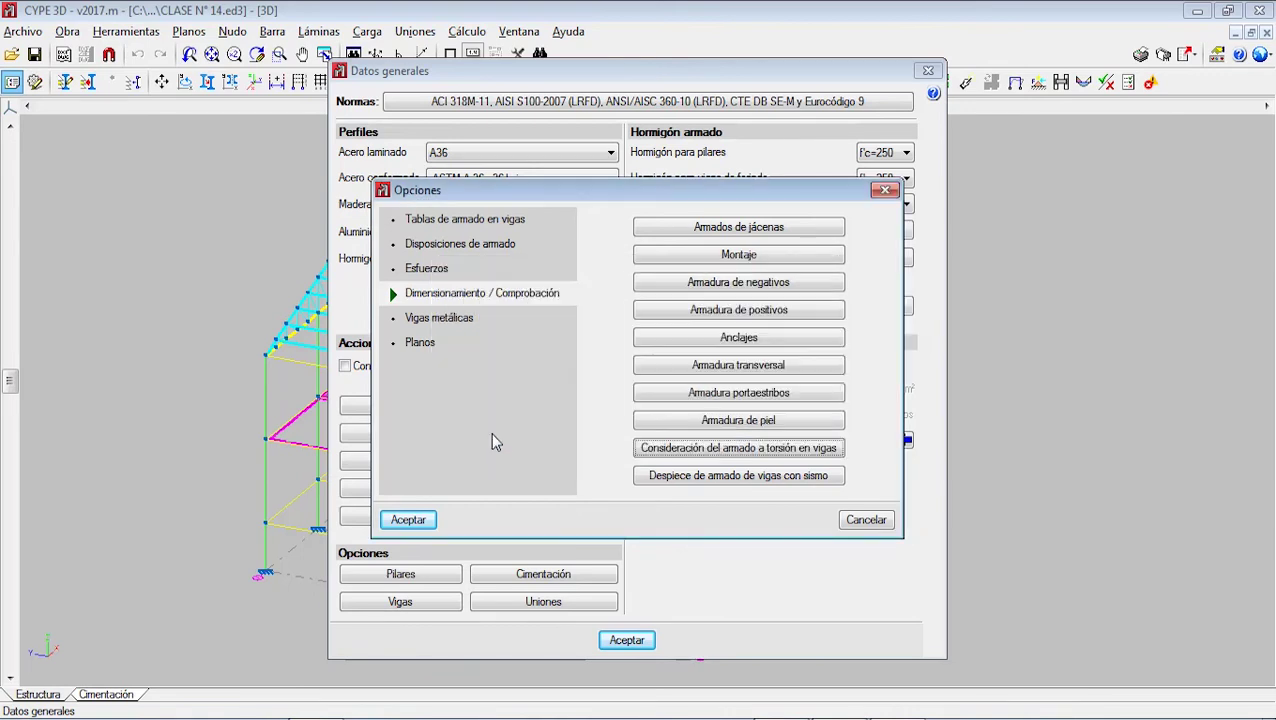
click(418, 527)
click(637, 448)
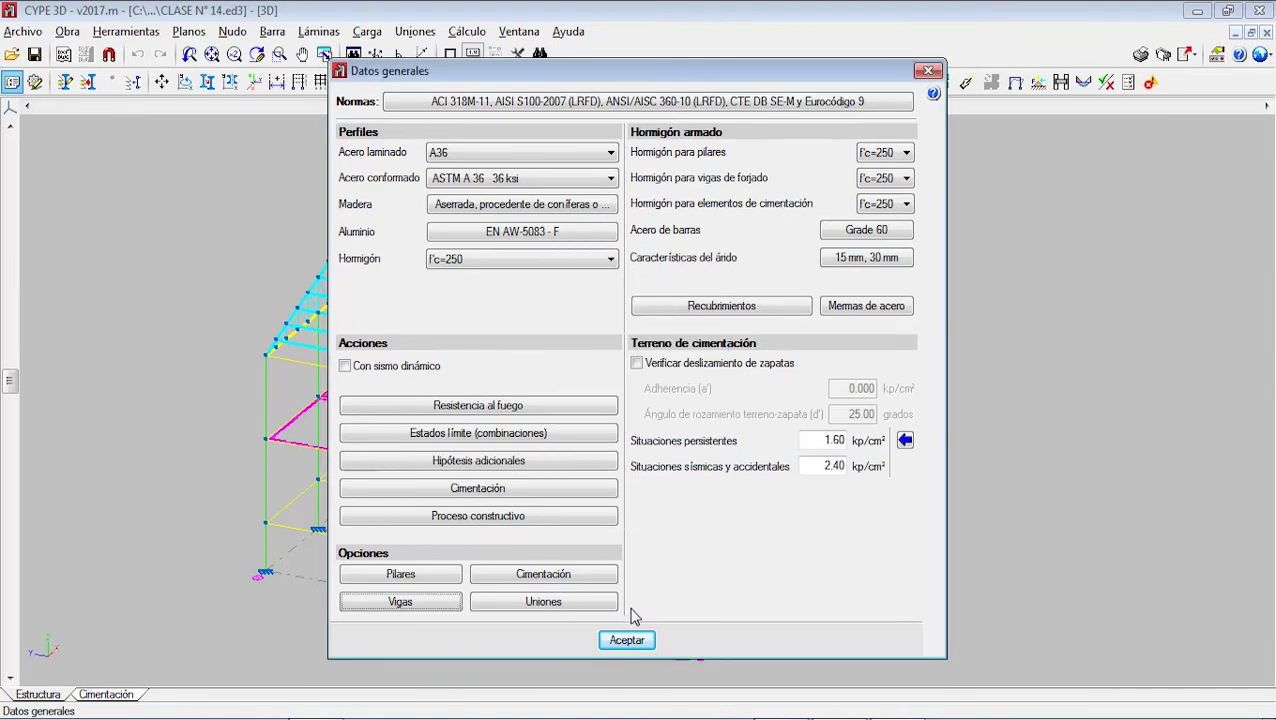
click(627, 640)
- Run the element check (Comprobar elementos) on the structure, accepting default values for the missing moment coefficients and lateral buckling parameters
scroll(541, 258, up, 1)
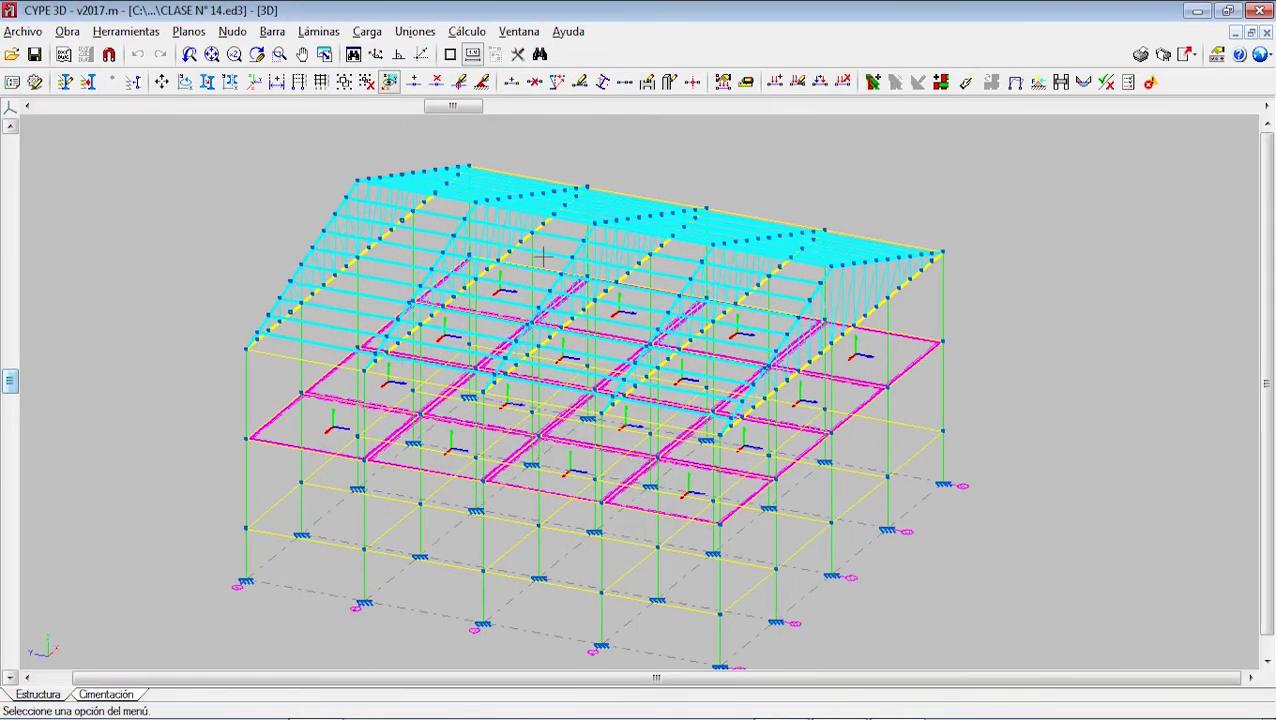
click(466, 31)
click(567, 304)
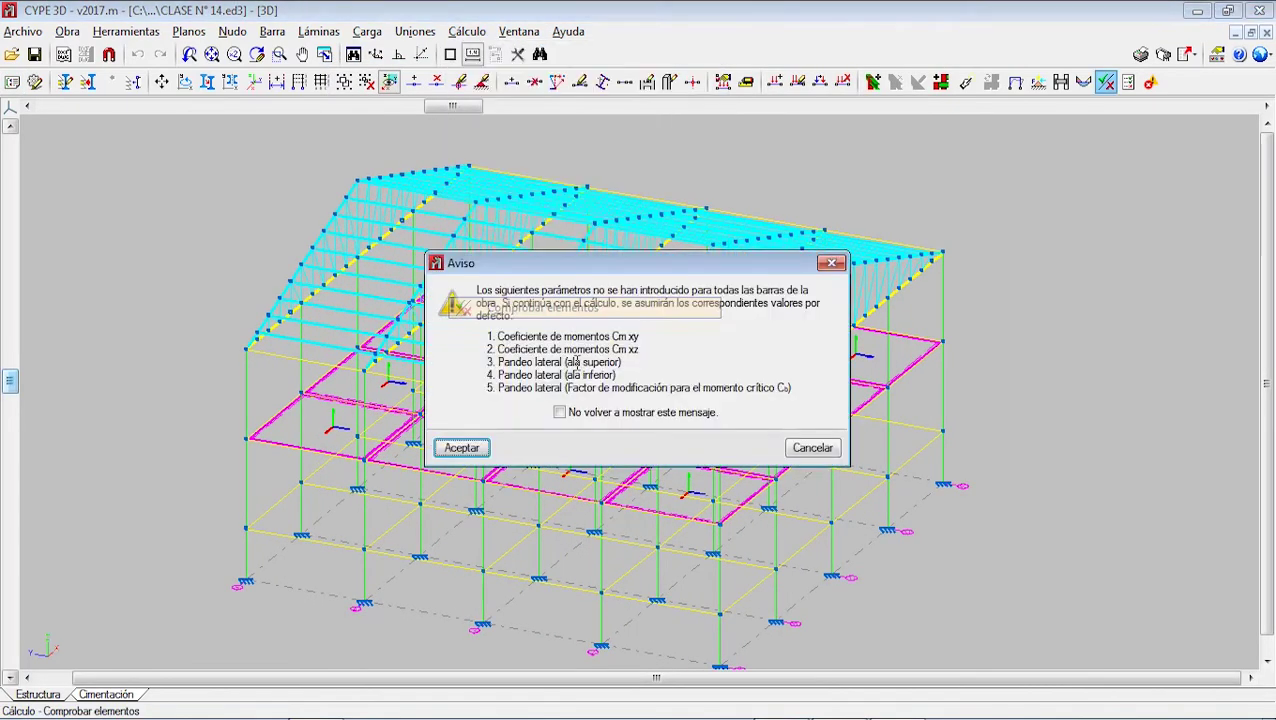
click(490, 448)
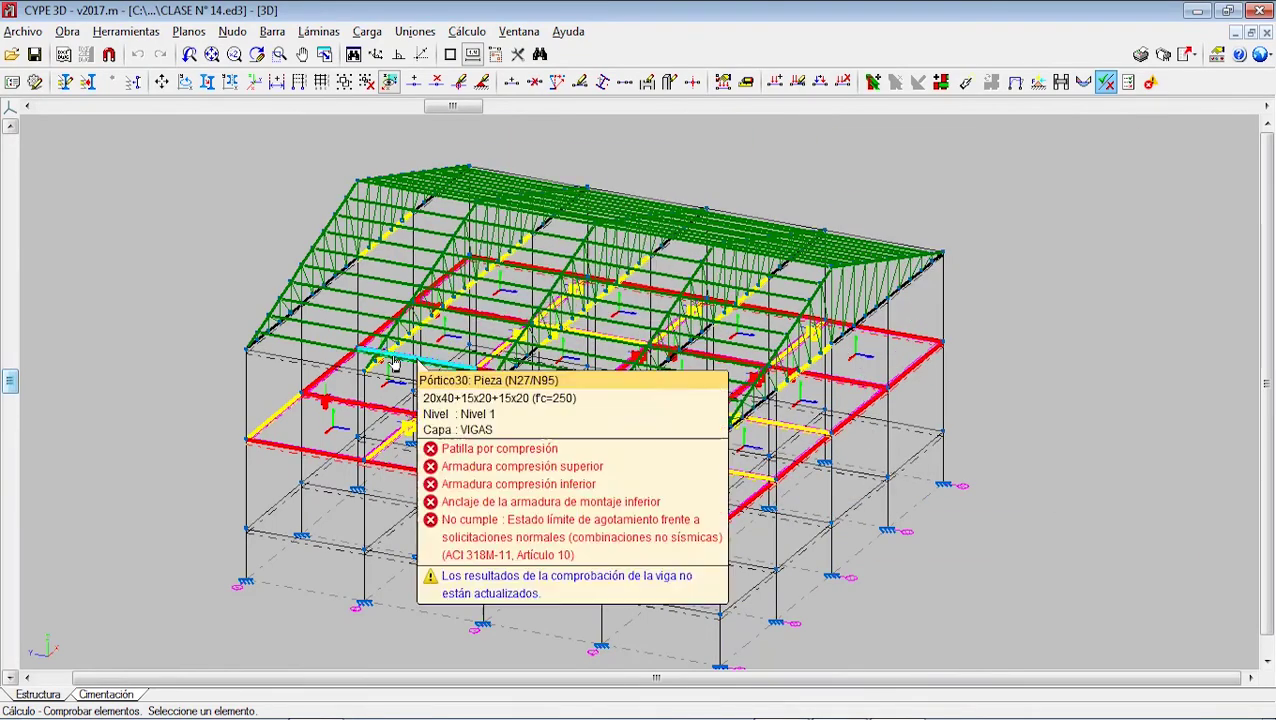
- Update the check results of the 20x40 beam between columns P6 and P7 and close the beam check
click(328, 377)
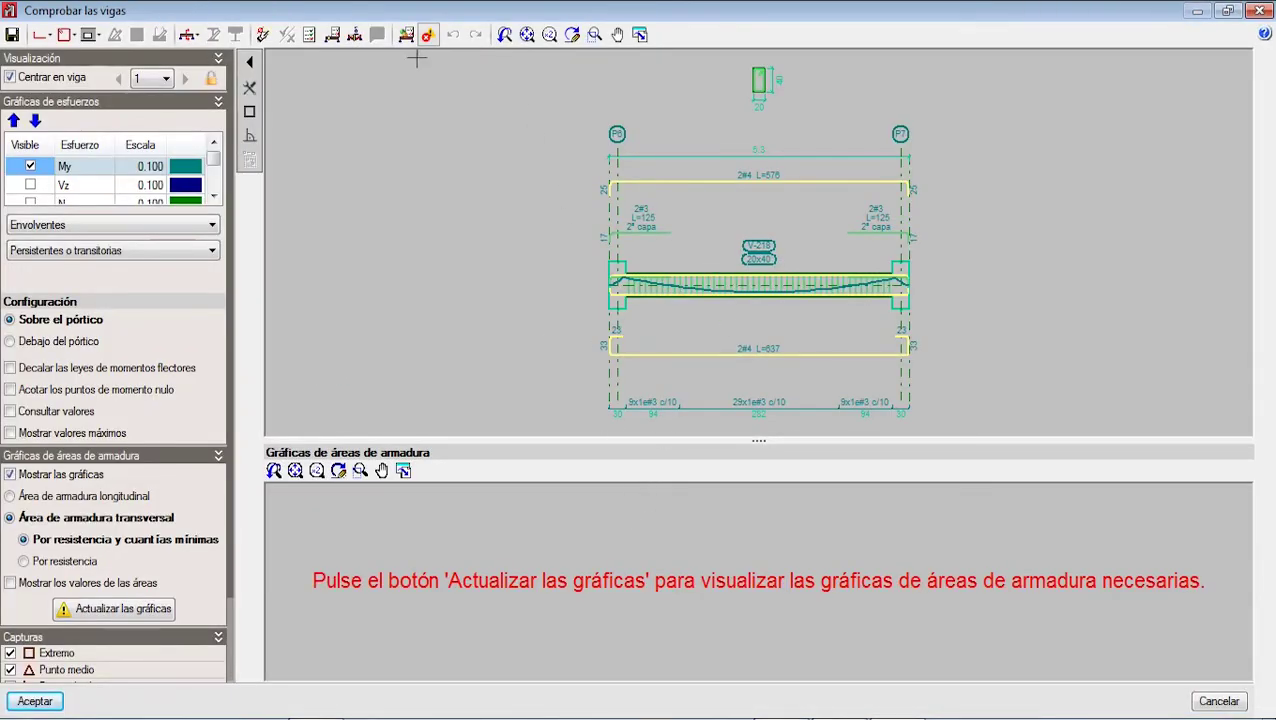
click(406, 35)
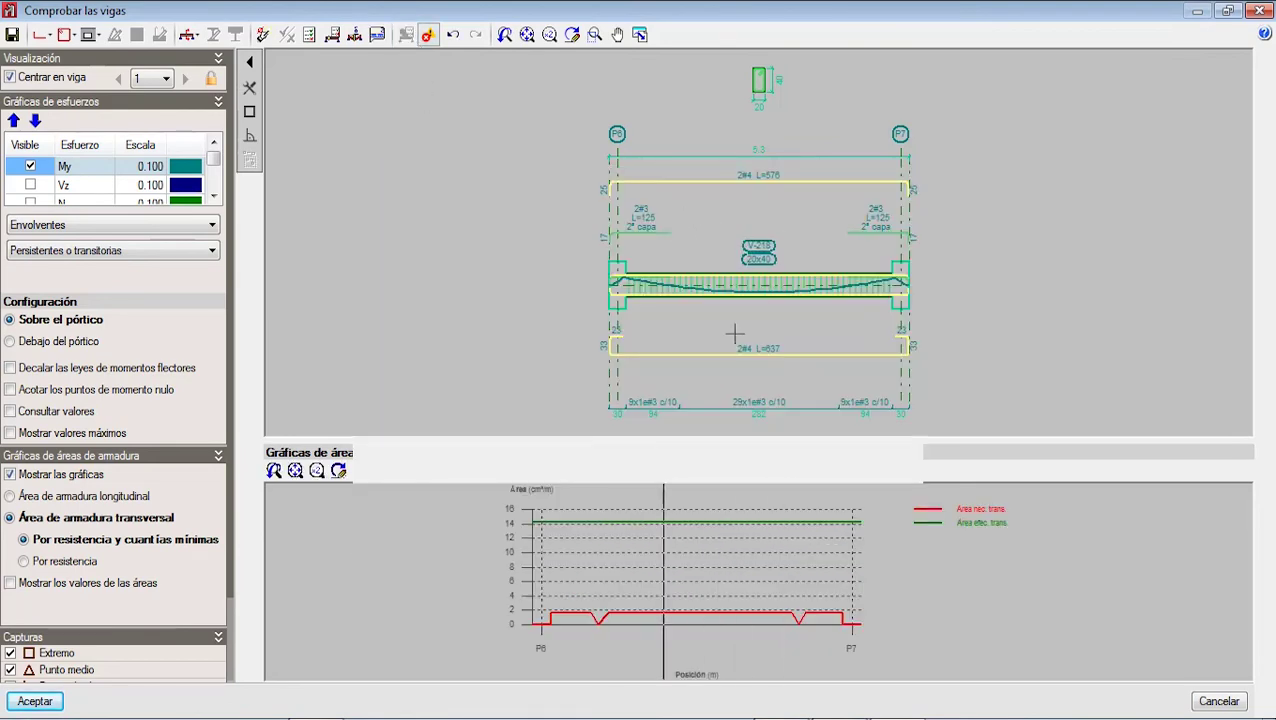
click(1262, 10)
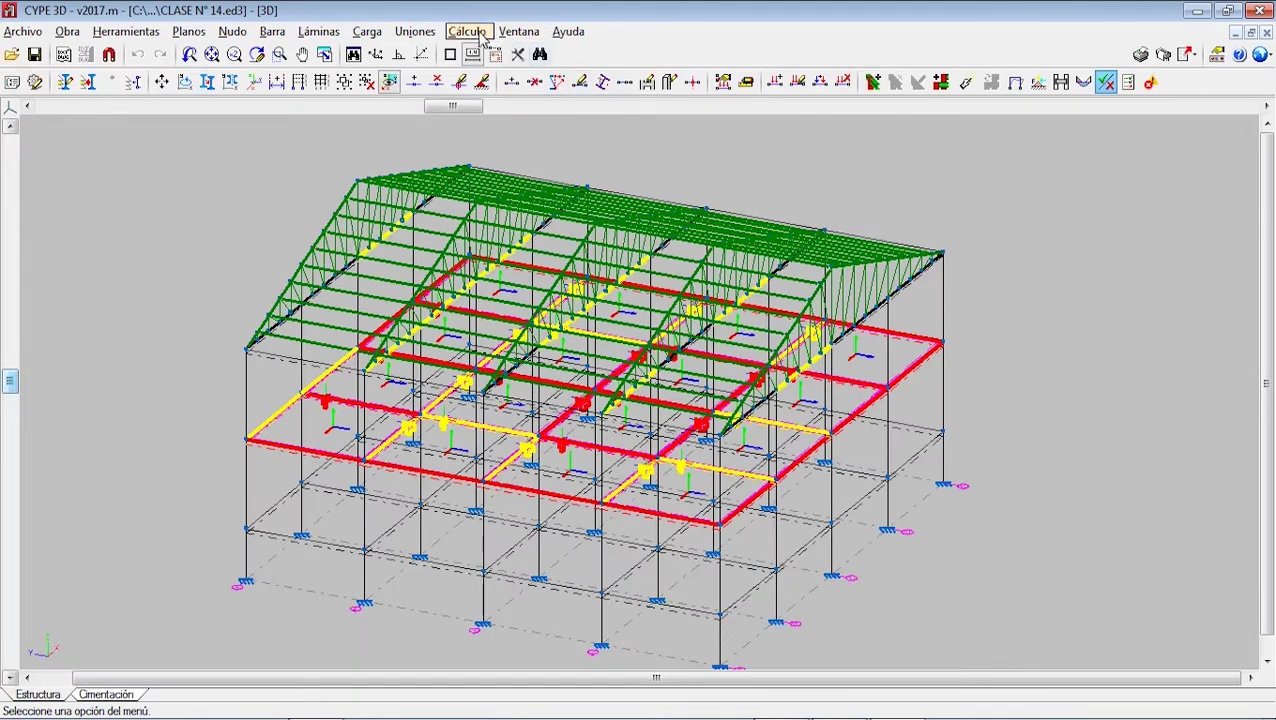
- Redesign the reinforcement of the concrete beams (Vigas) with the current beam options
click(519, 31)
mouse_move(466, 31)
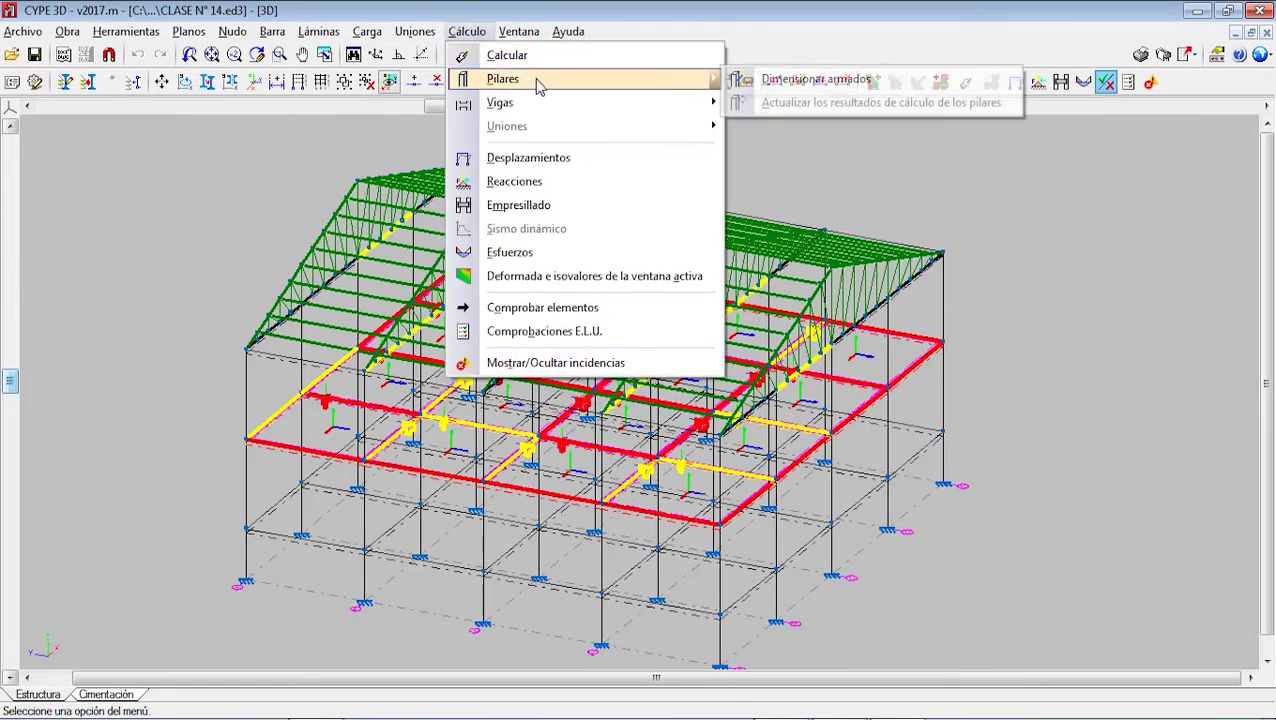
click(776, 104)
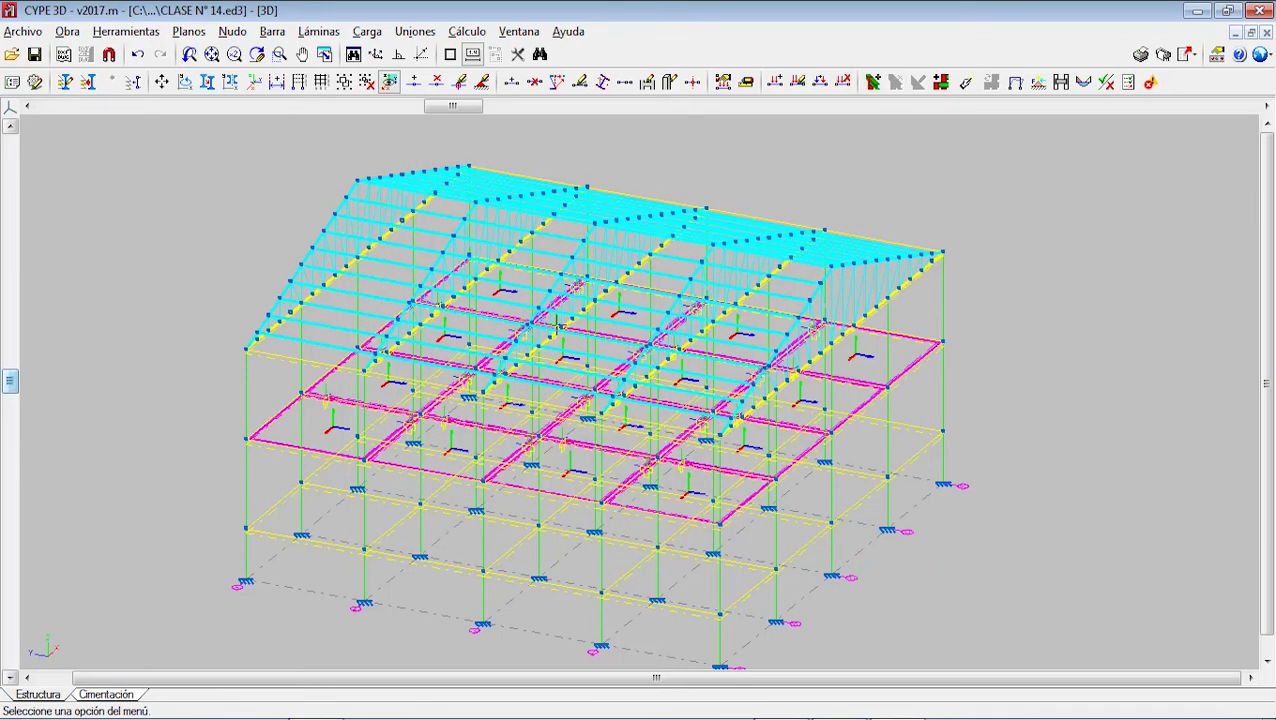
- Run the element check (Comprobar elementos) on the redesigned structure, accepting the default values for missing parameters
click(474, 33)
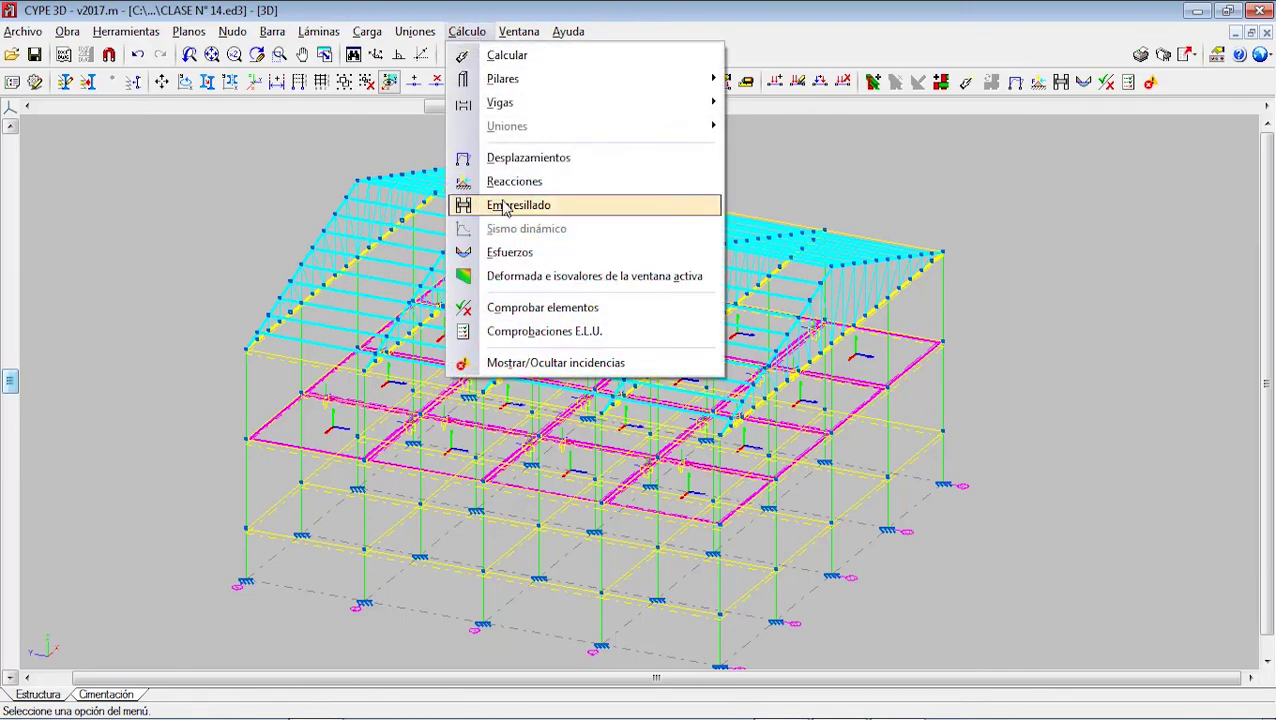
click(553, 308)
click(462, 448)
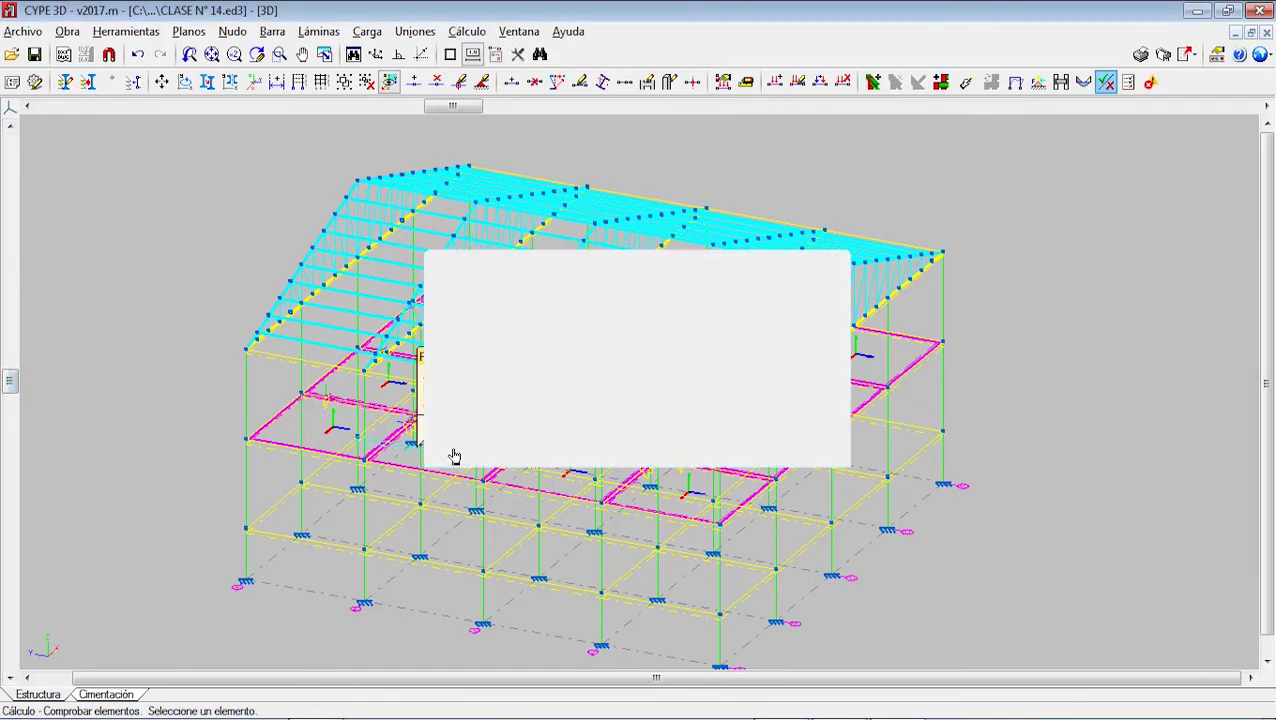
mouse_move(443, 420)
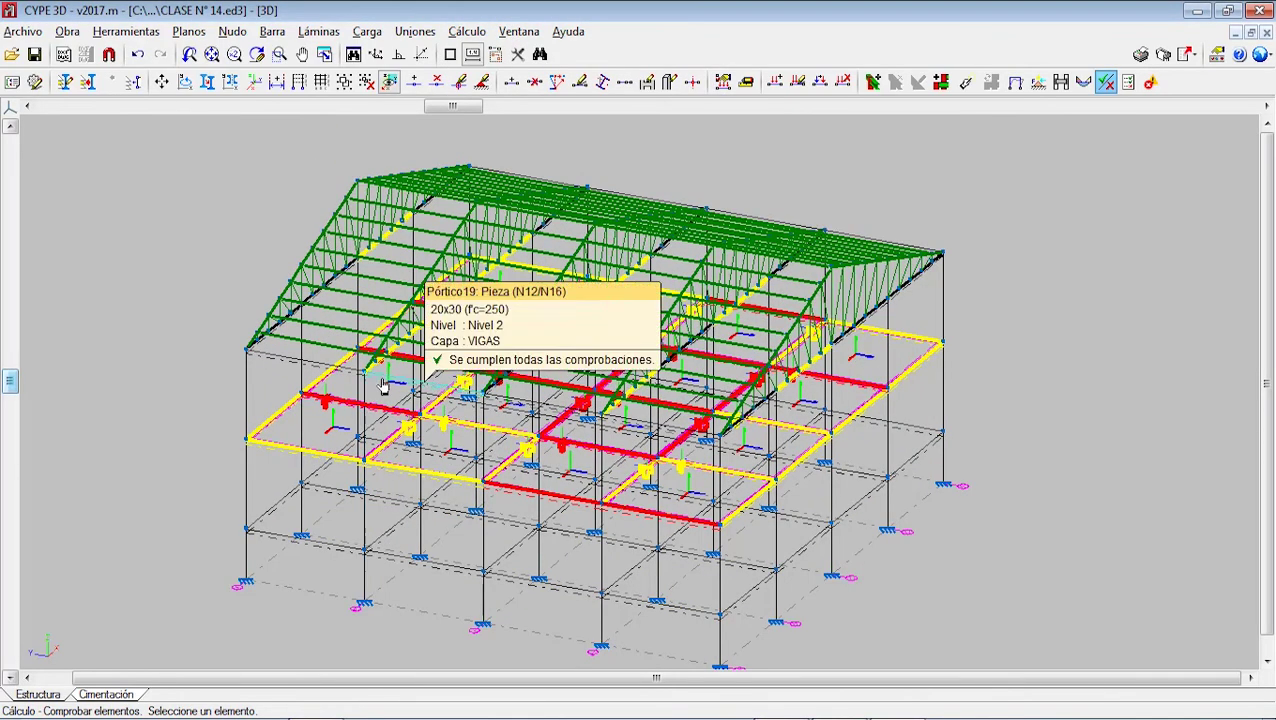
mouse_move(331, 382)
scroll(331, 382, up, 3)
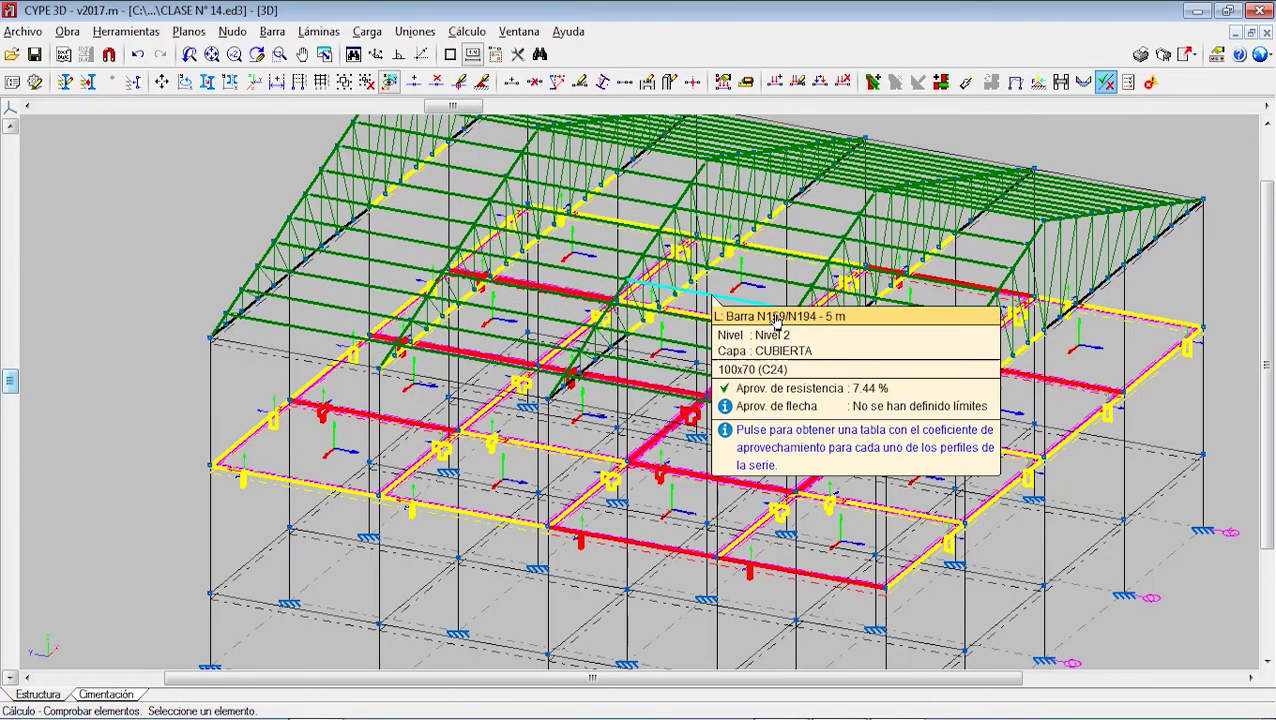
- Review the failed E.L.U. and E.L.S. checks of beam V-238 between P11 and P12, covering torsion interaction and longitudinal and transverse bar spacing
click(946, 289)
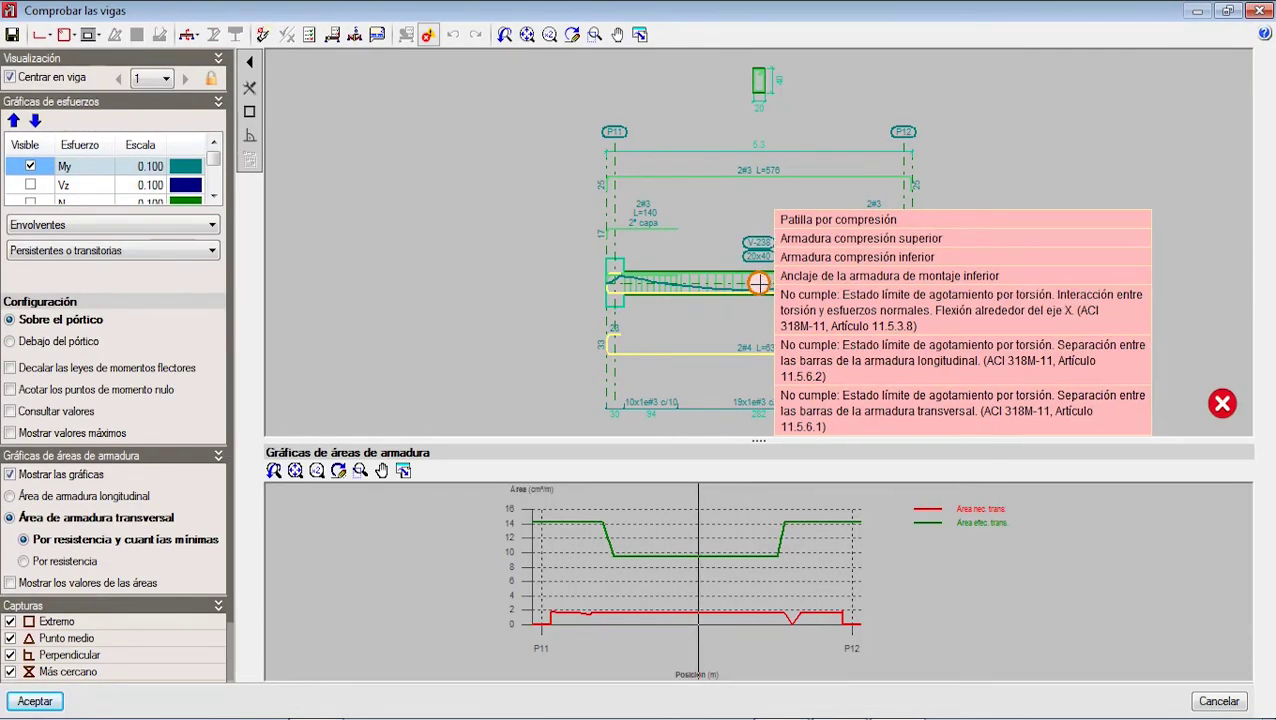
middle_drag(682, 299, 578, 290)
click(309, 34)
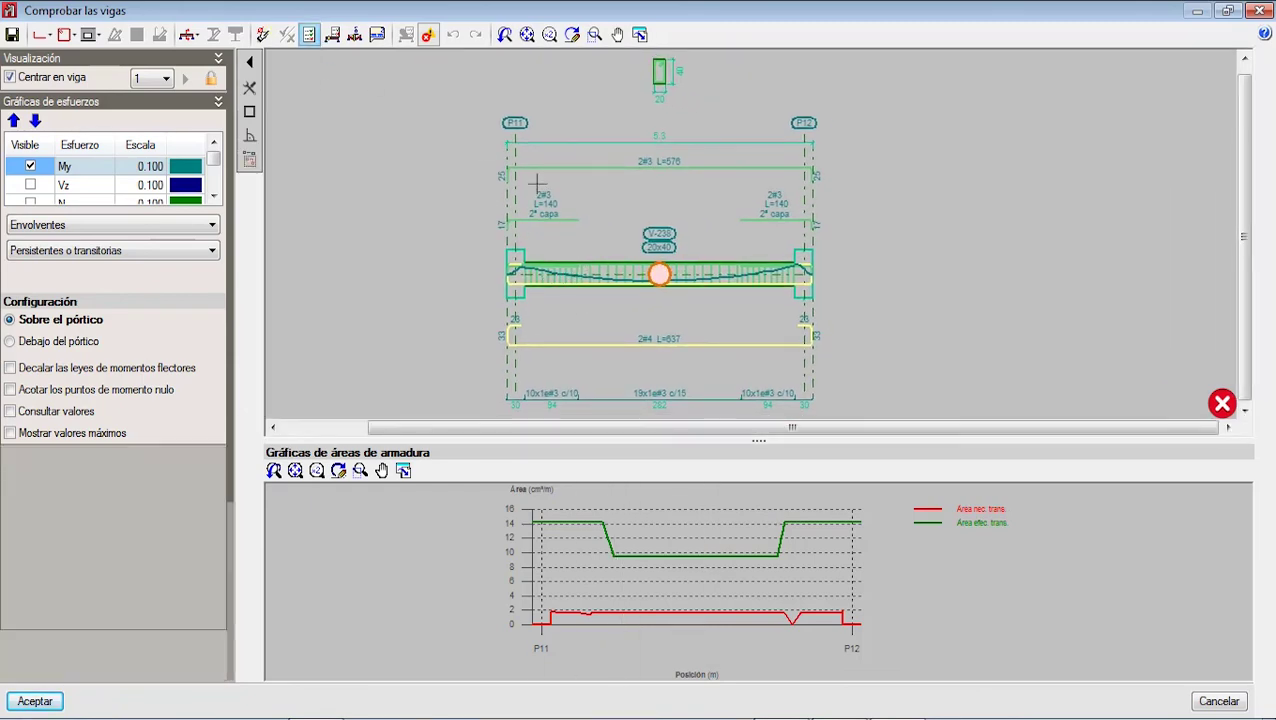
mouse_move(660, 272)
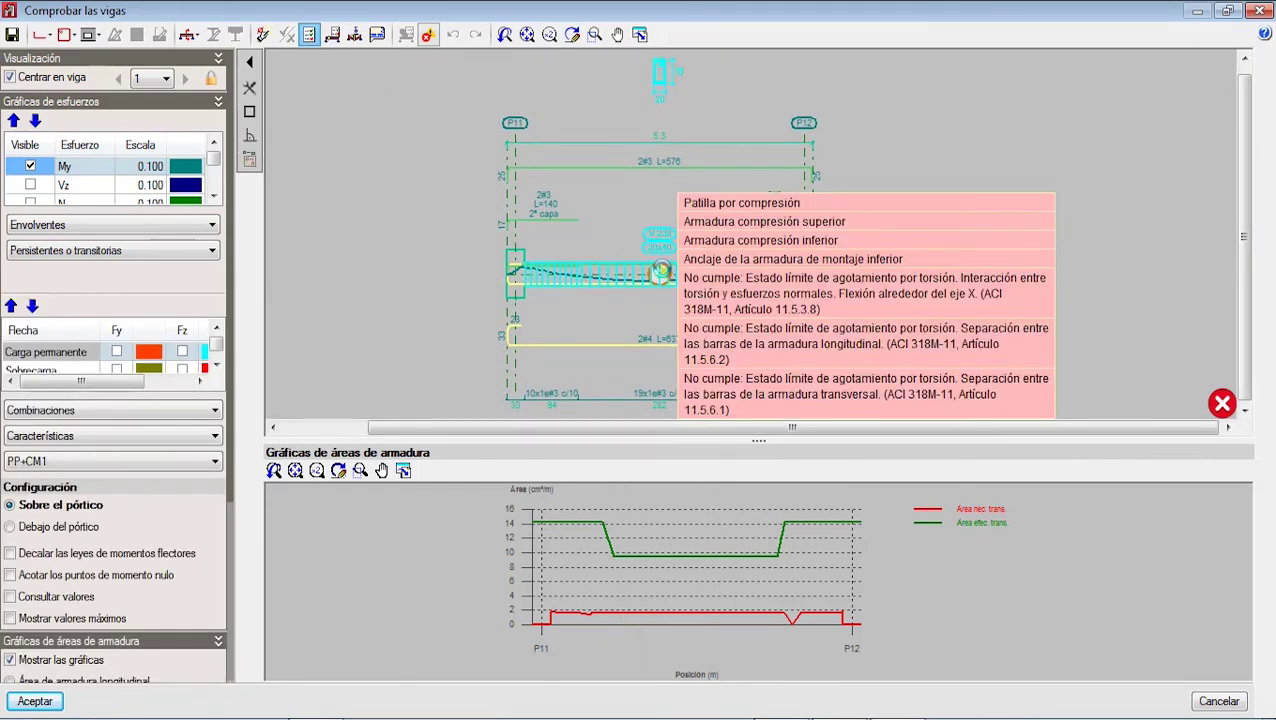
click(250, 158)
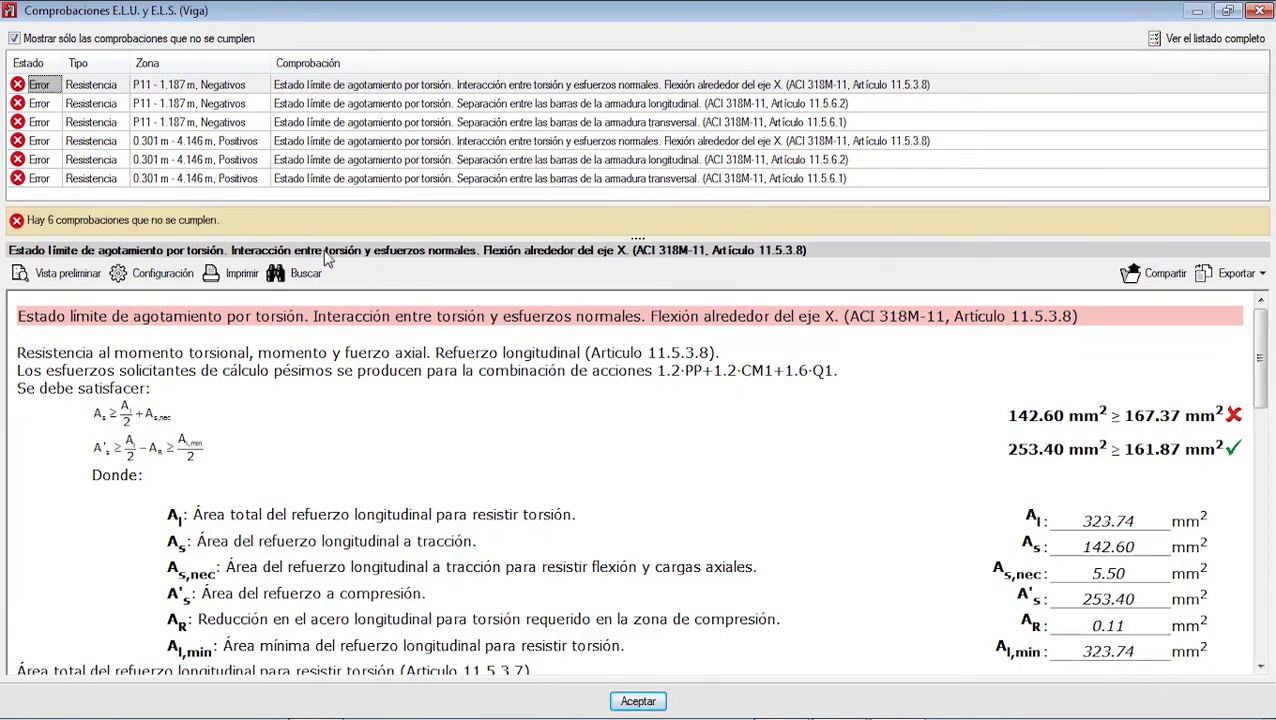
click(236, 106)
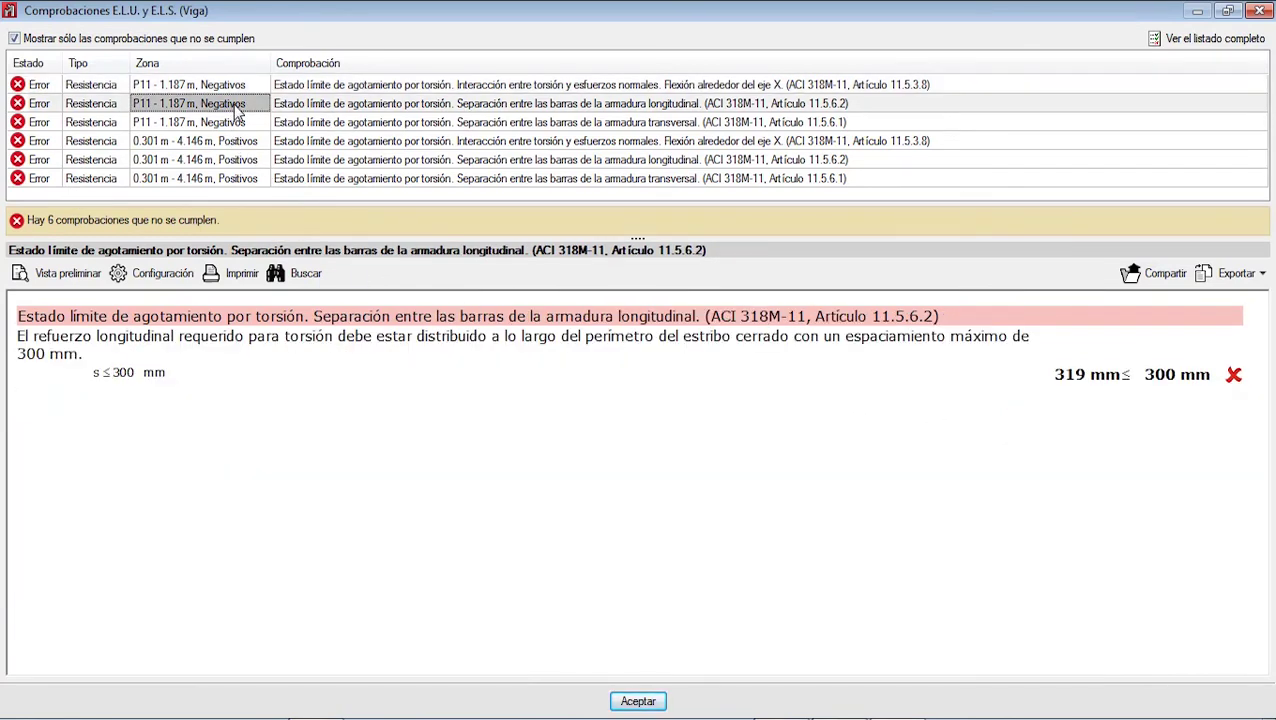
click(251, 123)
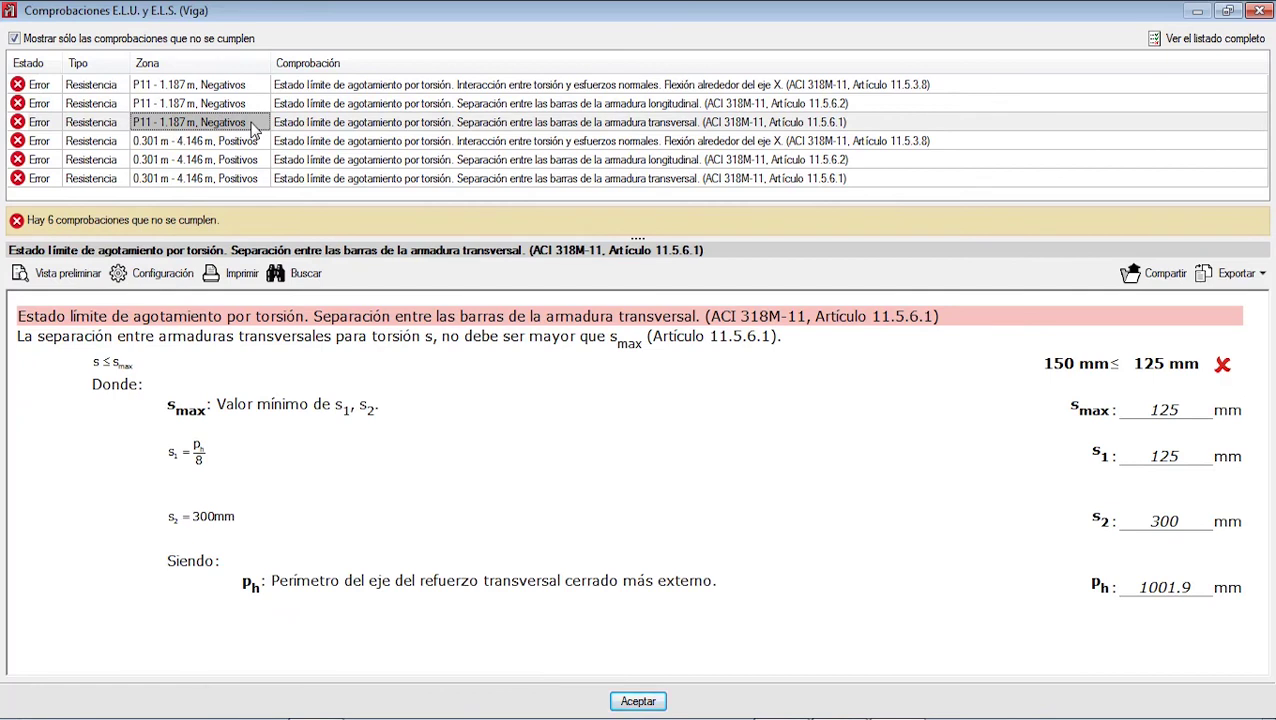
click(236, 106)
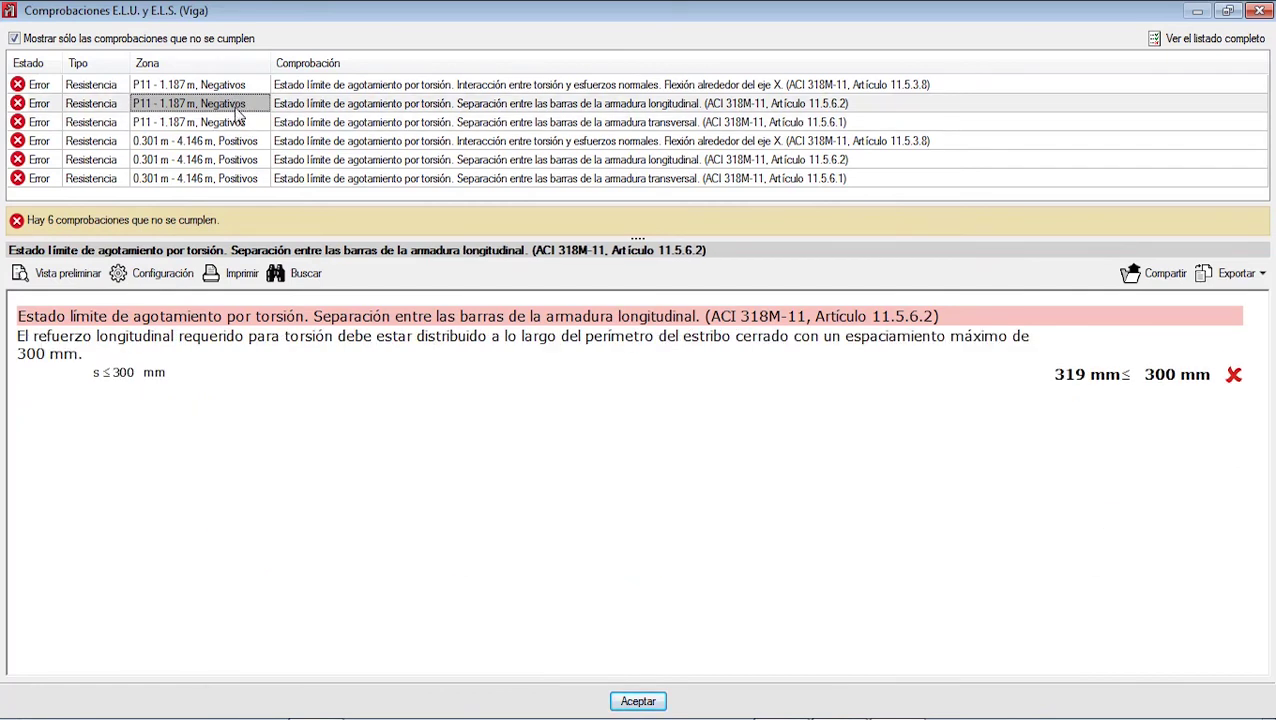
click(236, 123)
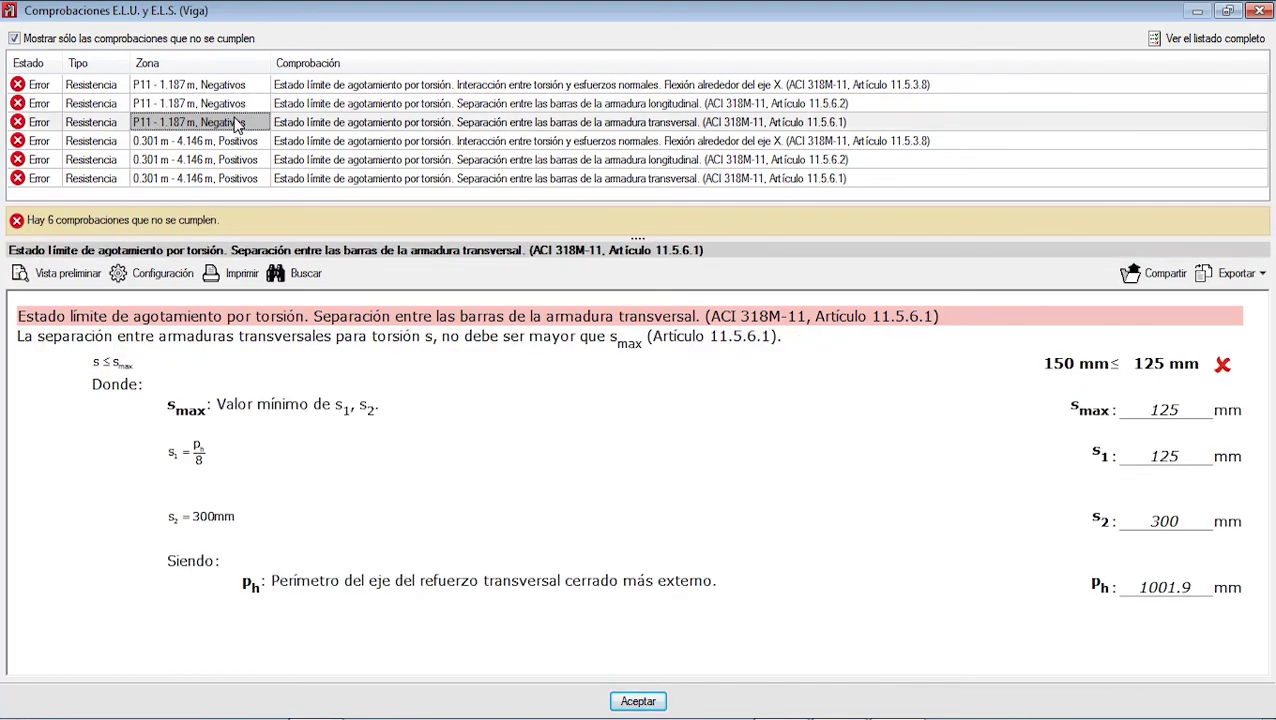
click(248, 143)
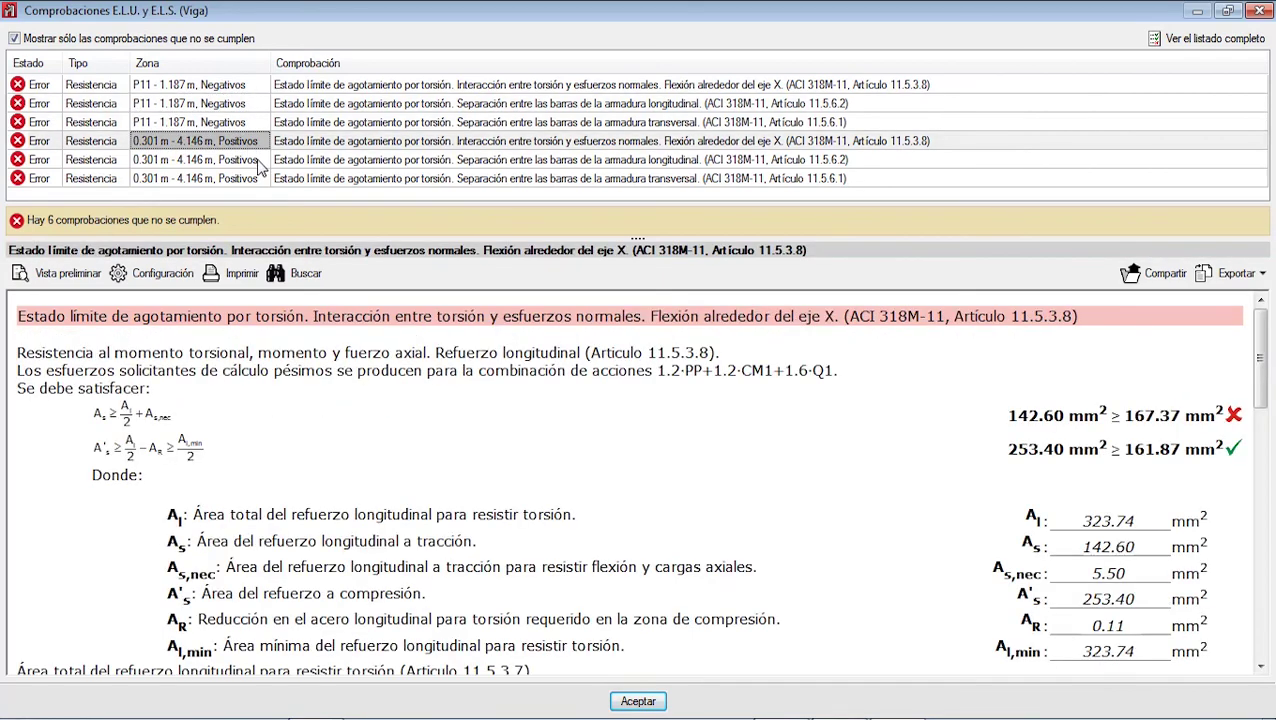
click(259, 162)
click(260, 180)
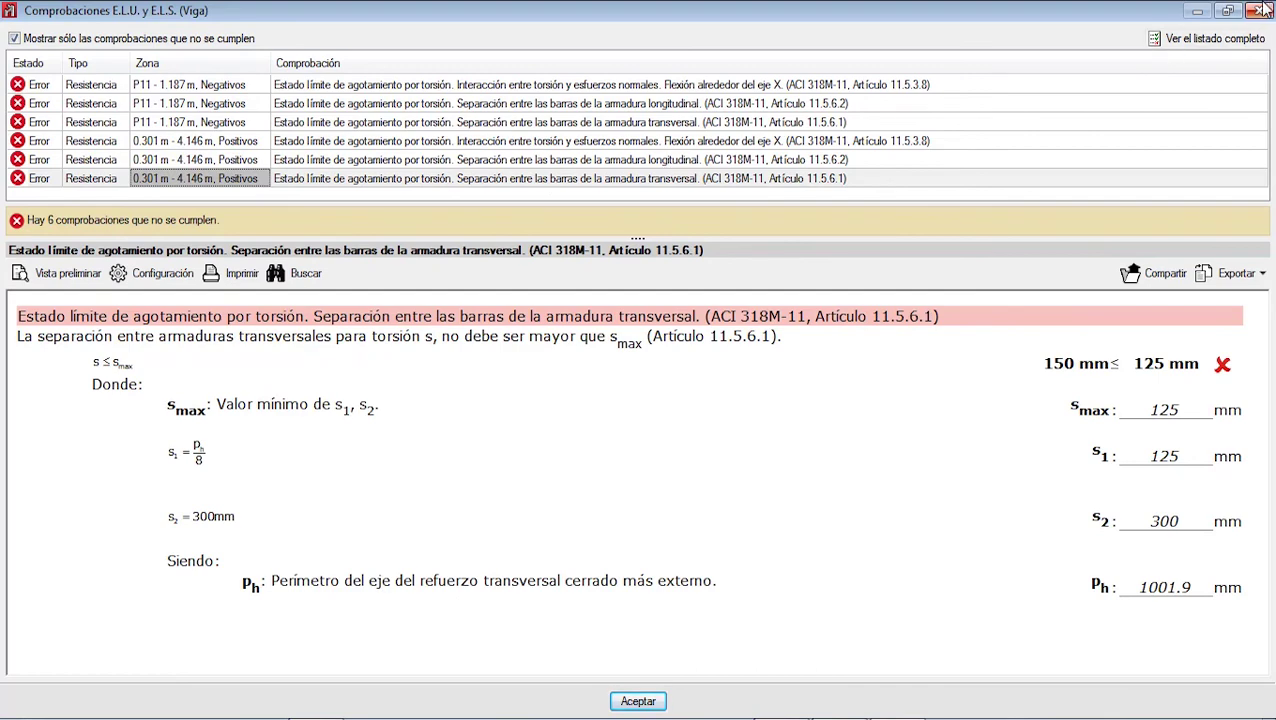
click(1262, 9)
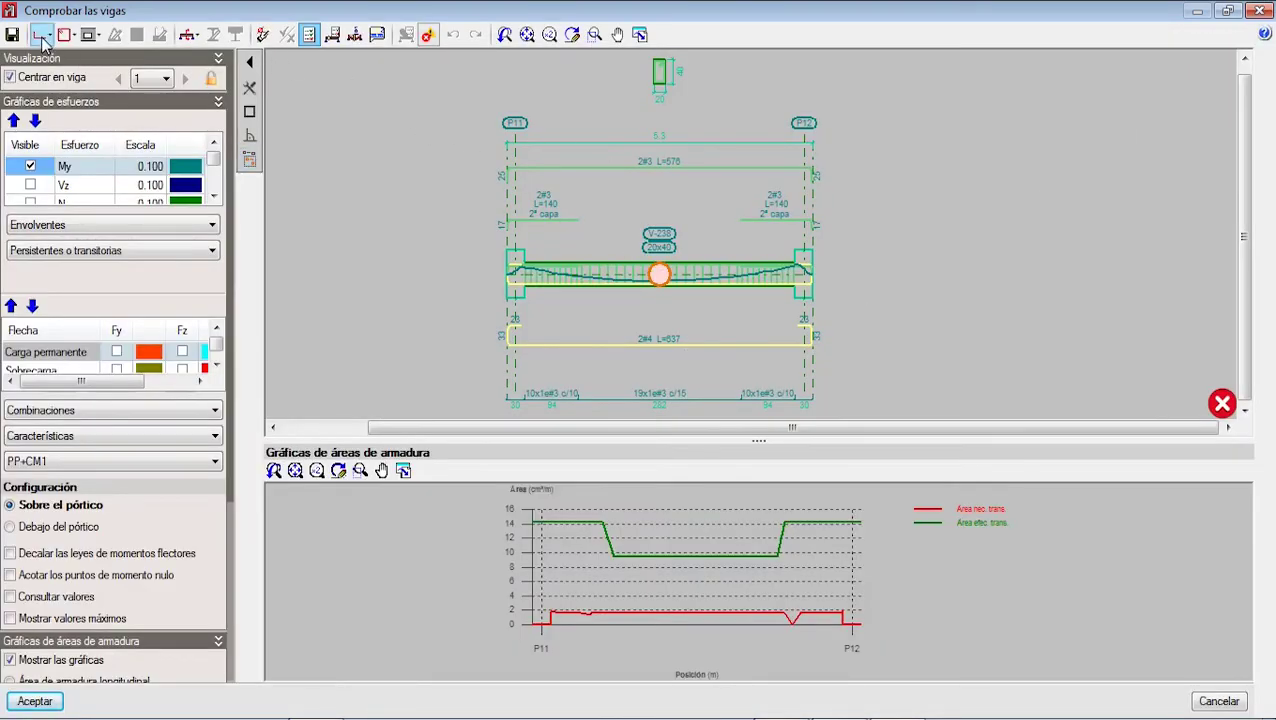
- Change the upper assembly reinforcement of beam V-238 to #4 bars and accept it
click(42, 36)
click(457, 82)
click(705, 232)
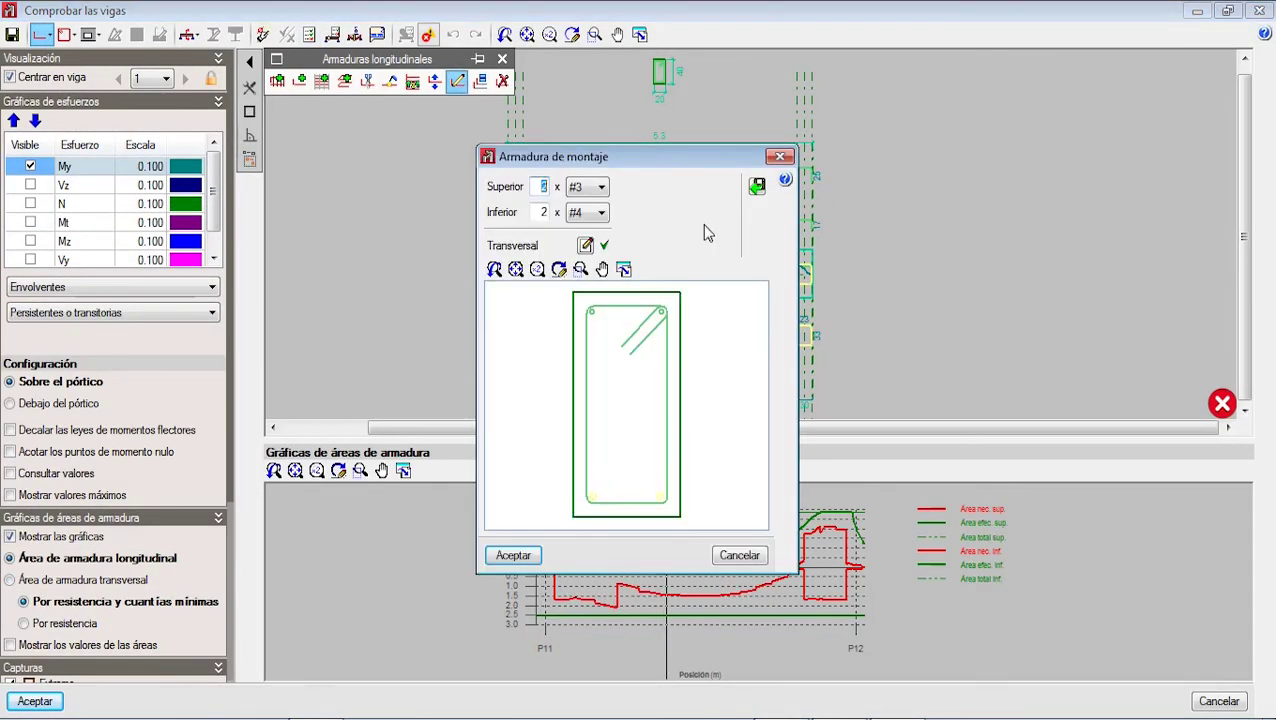
click(601, 187)
click(585, 271)
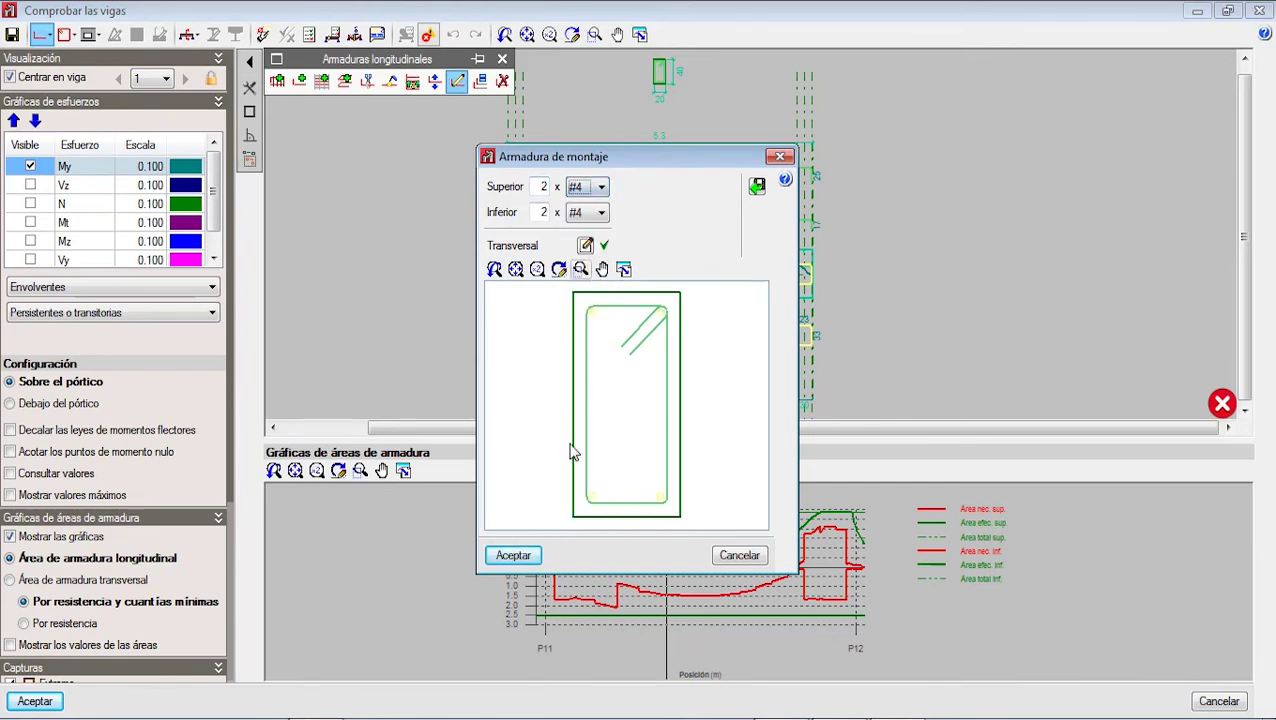
click(513, 555)
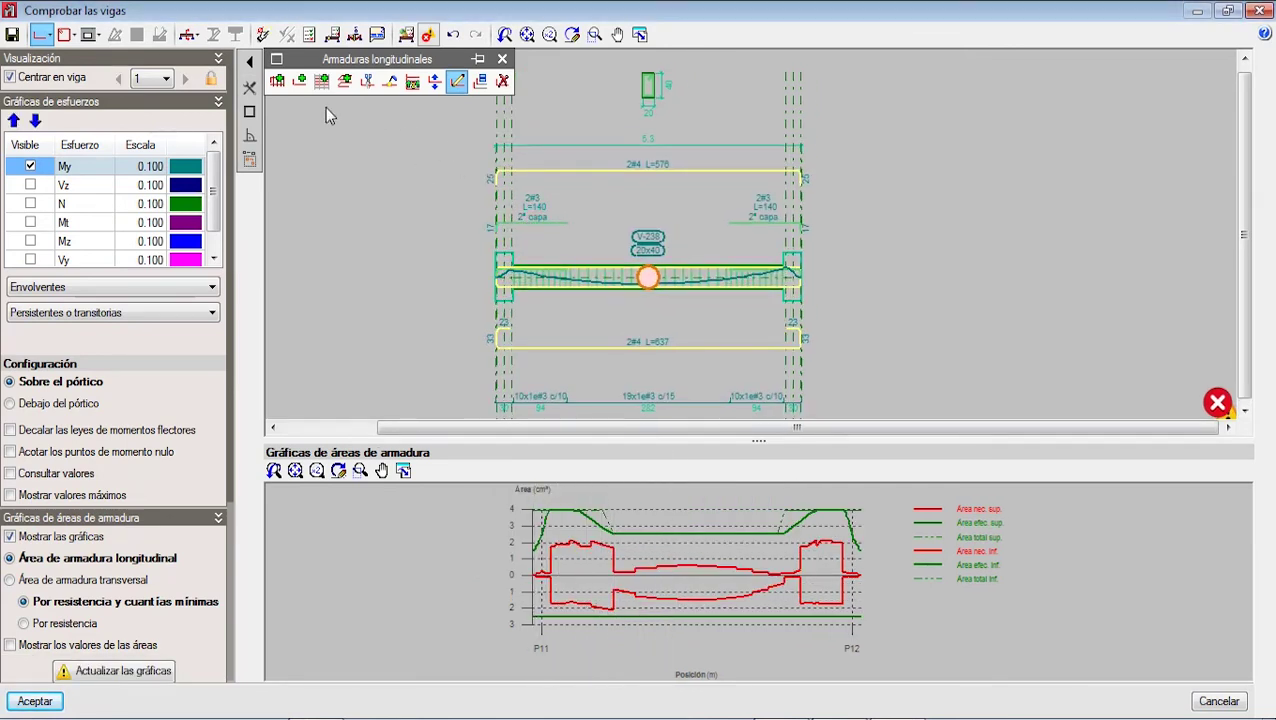
- Set the stirrup spacing in the central zone of beam V-238 to 10 cm
click(64, 34)
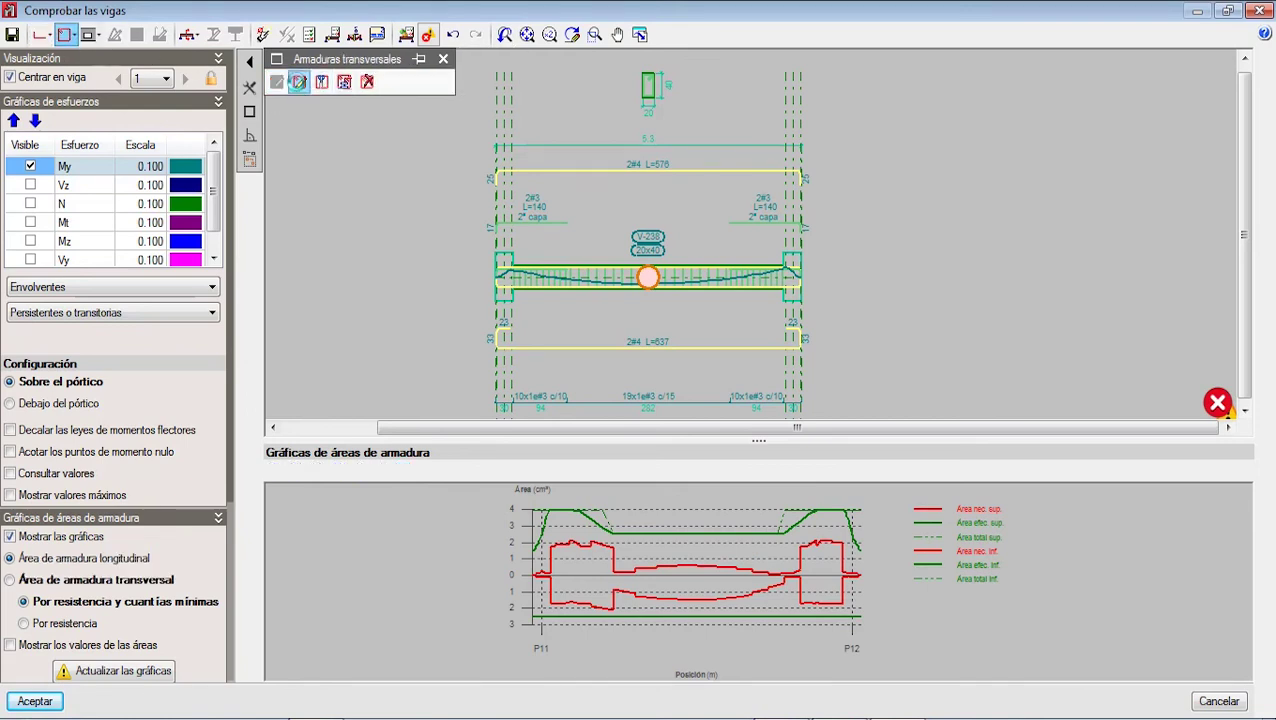
click(648, 398)
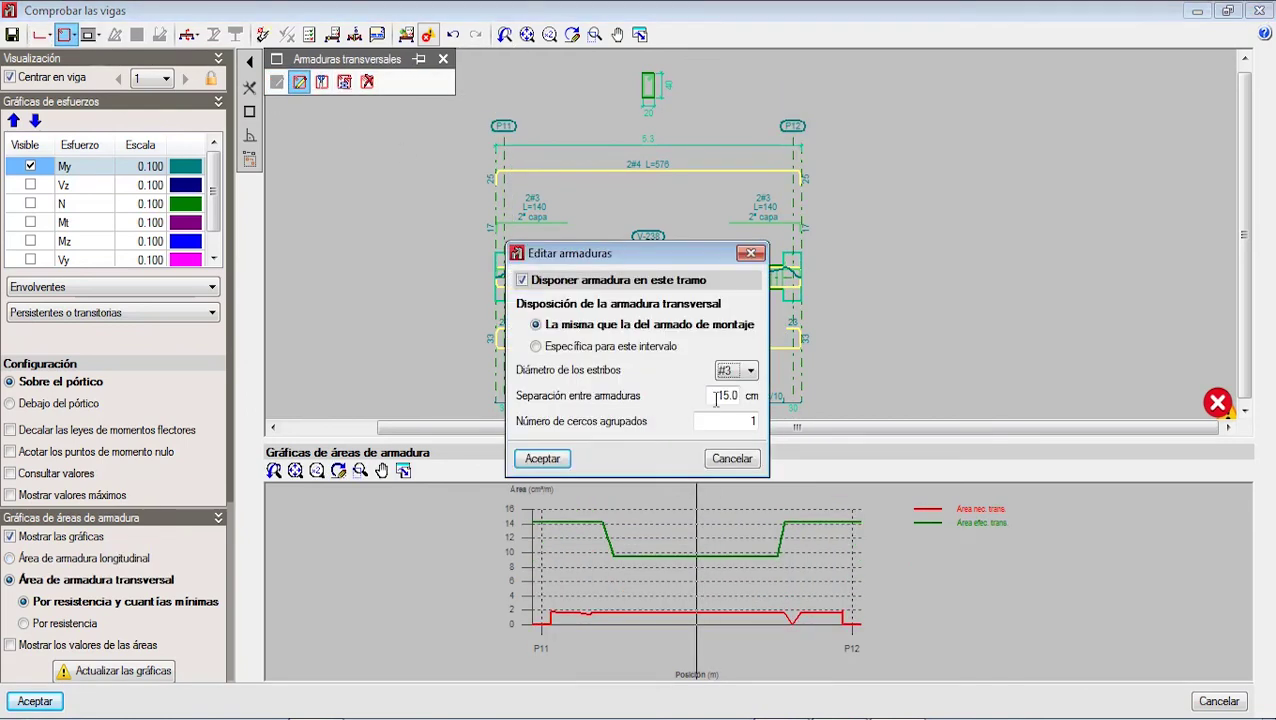
double_click(720, 396)
text(10)
click(555, 458)
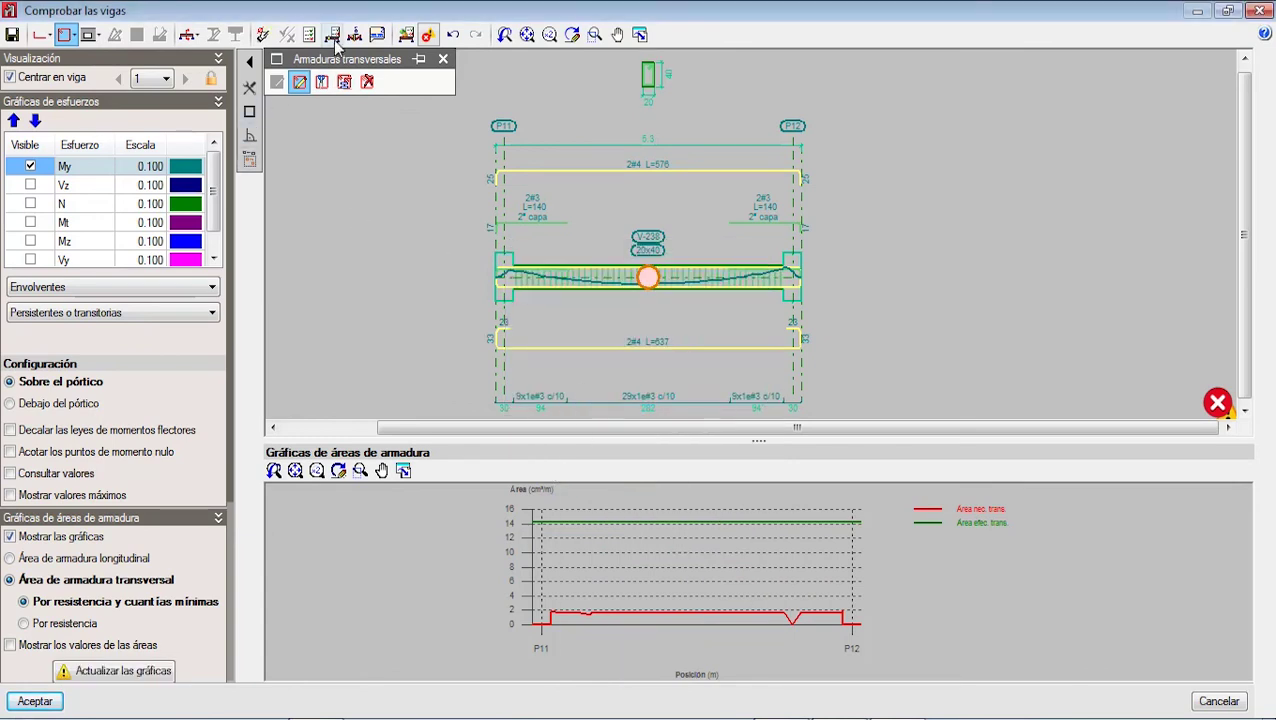
- Update the check results of beam V-238 and examine its remaining unmet checks and reinforcement layout
click(406, 34)
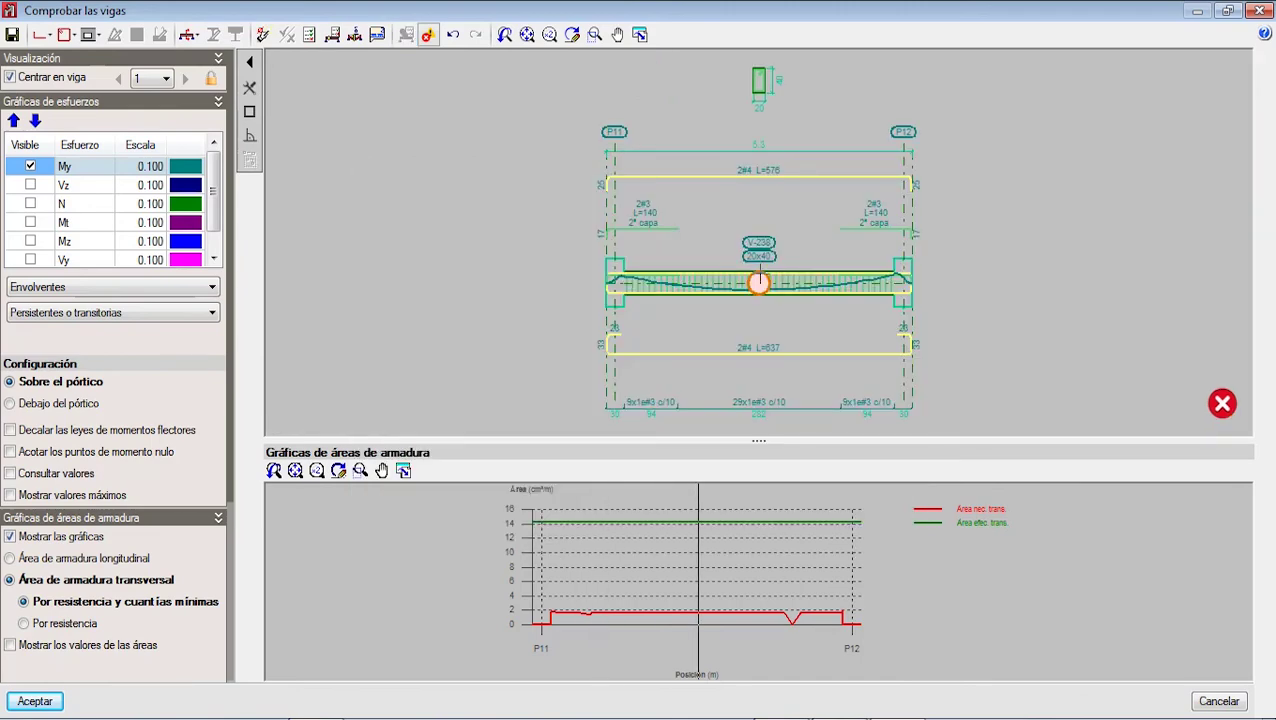
mouse_move(760, 283)
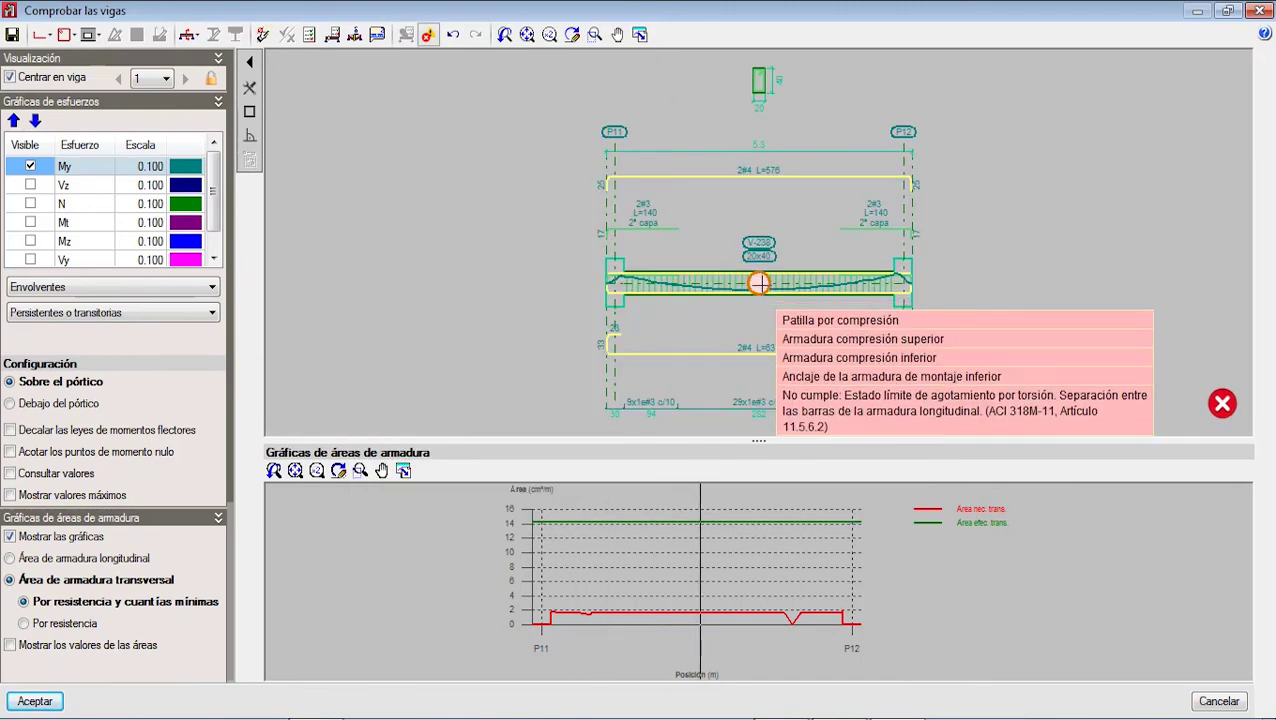
scroll(592, 253, up, 3)
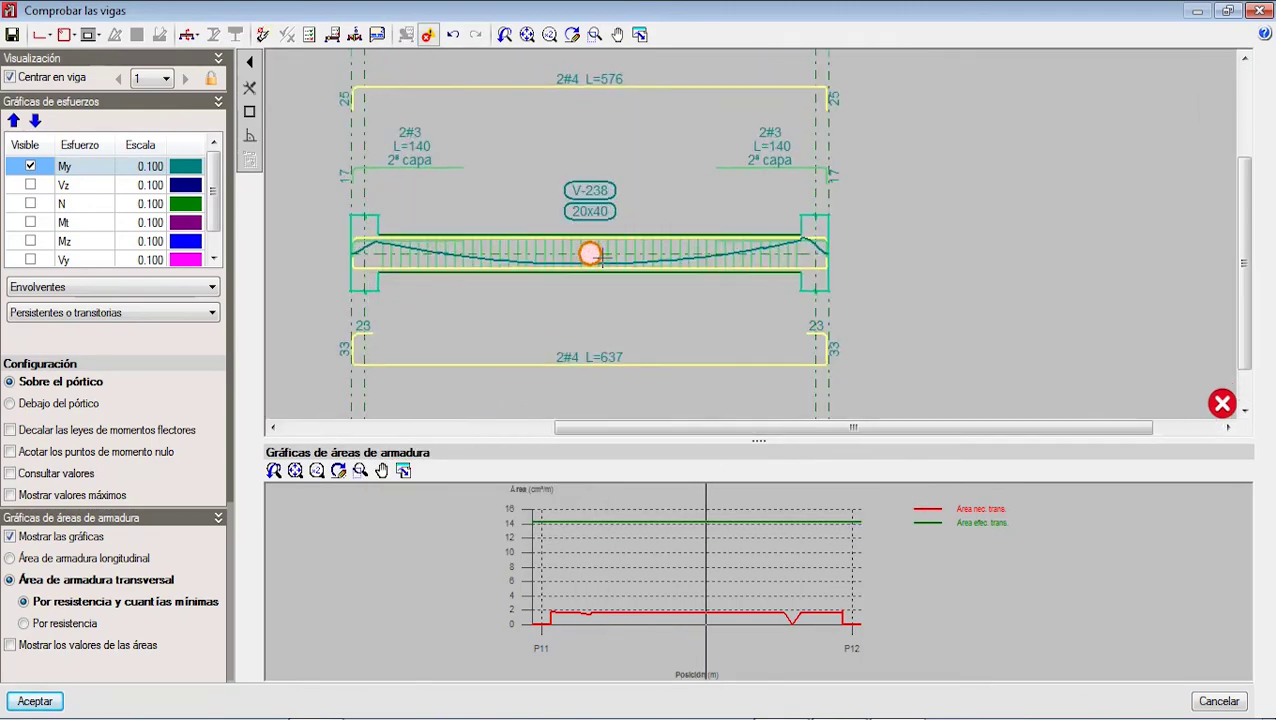
scroll(592, 253, down, 2)
scroll(596, 254, up, 1)
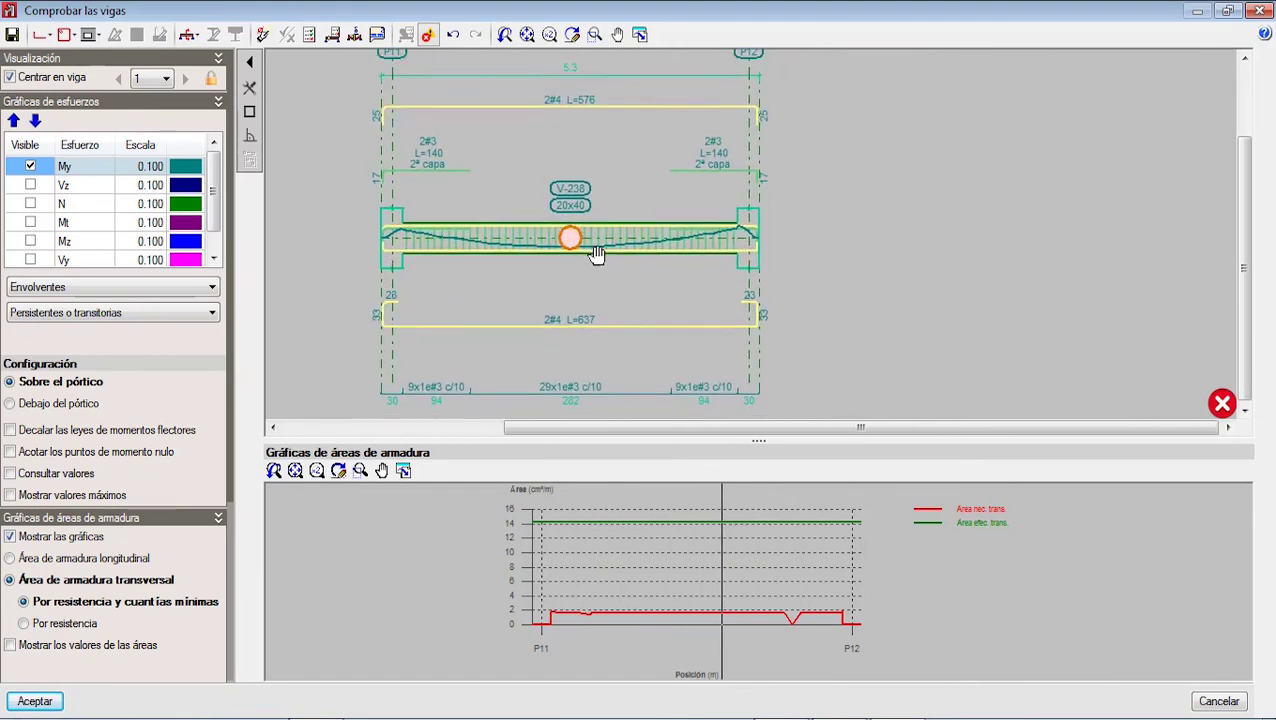
scroll(365, 250, up, 3)
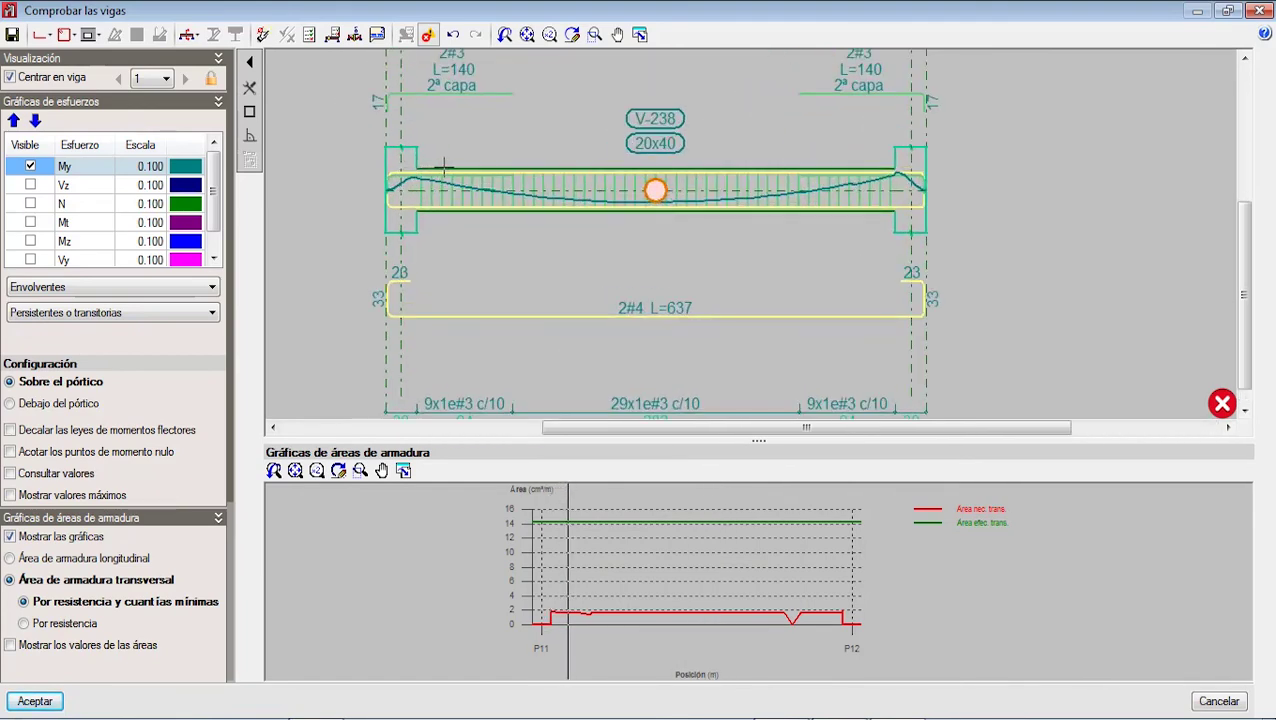
scroll(443, 170, down, 1)
scroll(496, 180, down, 1)
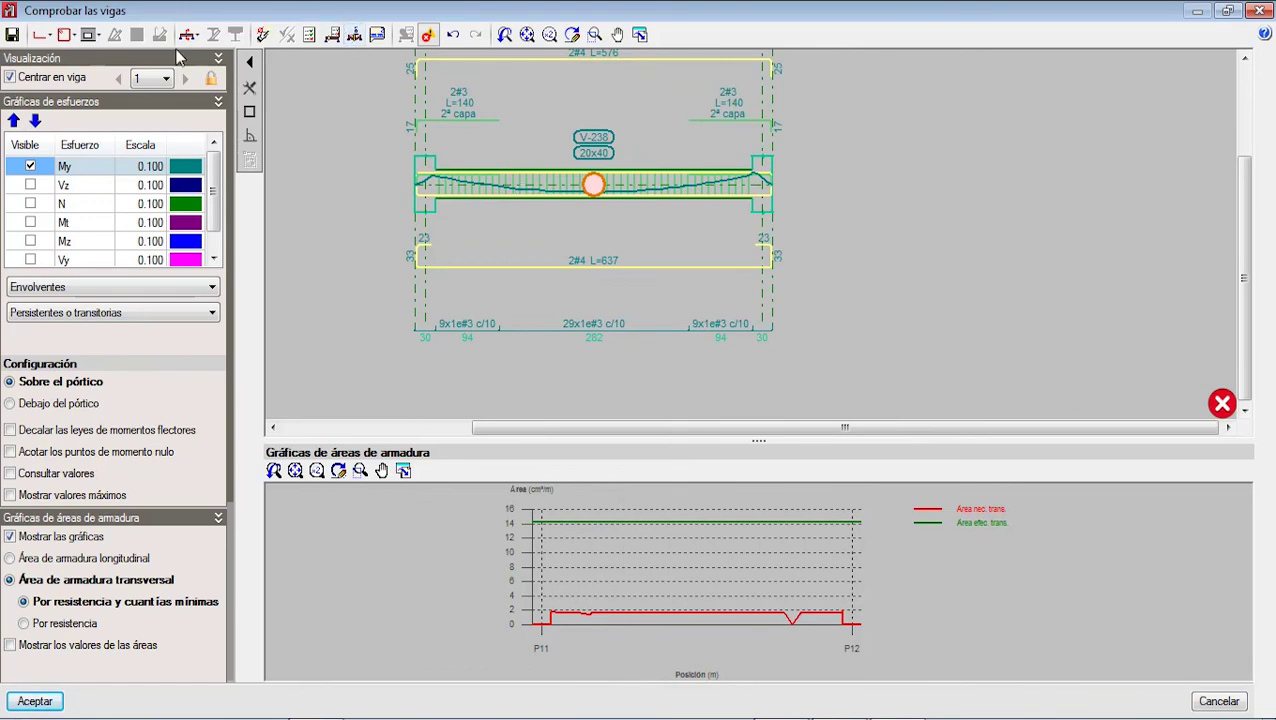
- Add skin reinforcement of 1 × #3 per side to beam V-238, update its checks, and close the beam editor
click(40, 35)
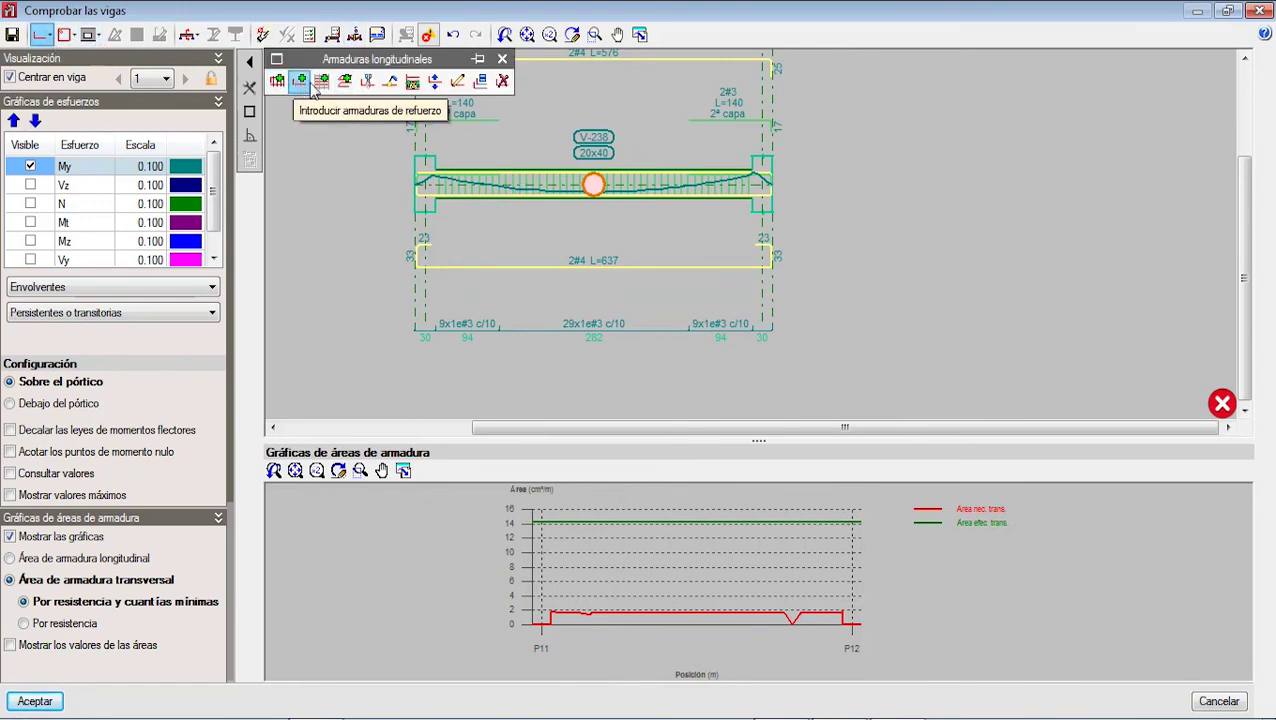
click(322, 82)
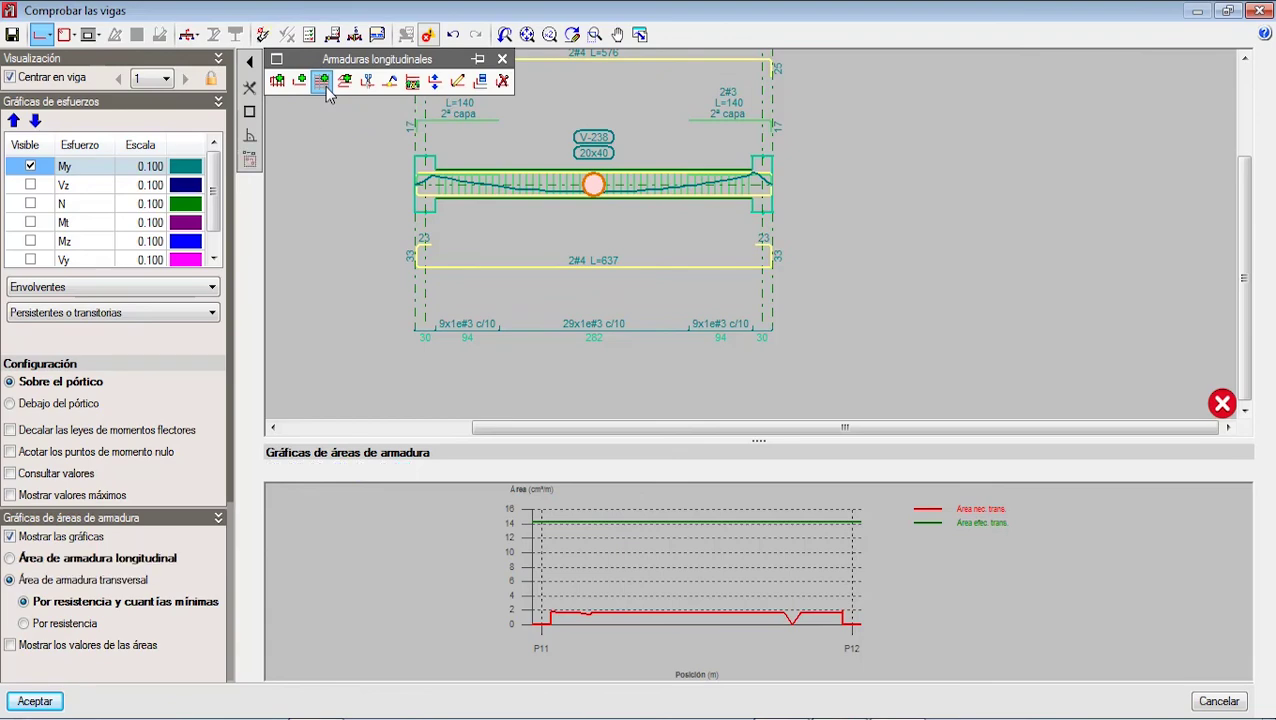
click(590, 187)
click(642, 337)
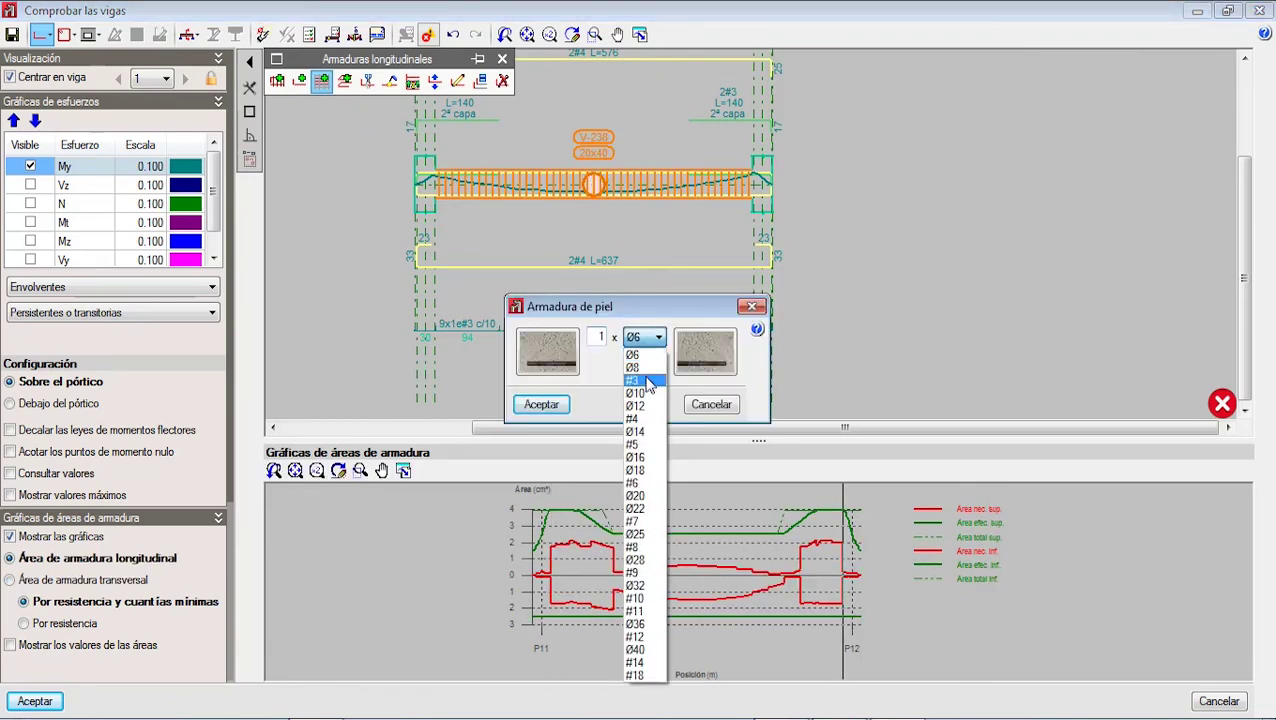
click(648, 390)
click(541, 408)
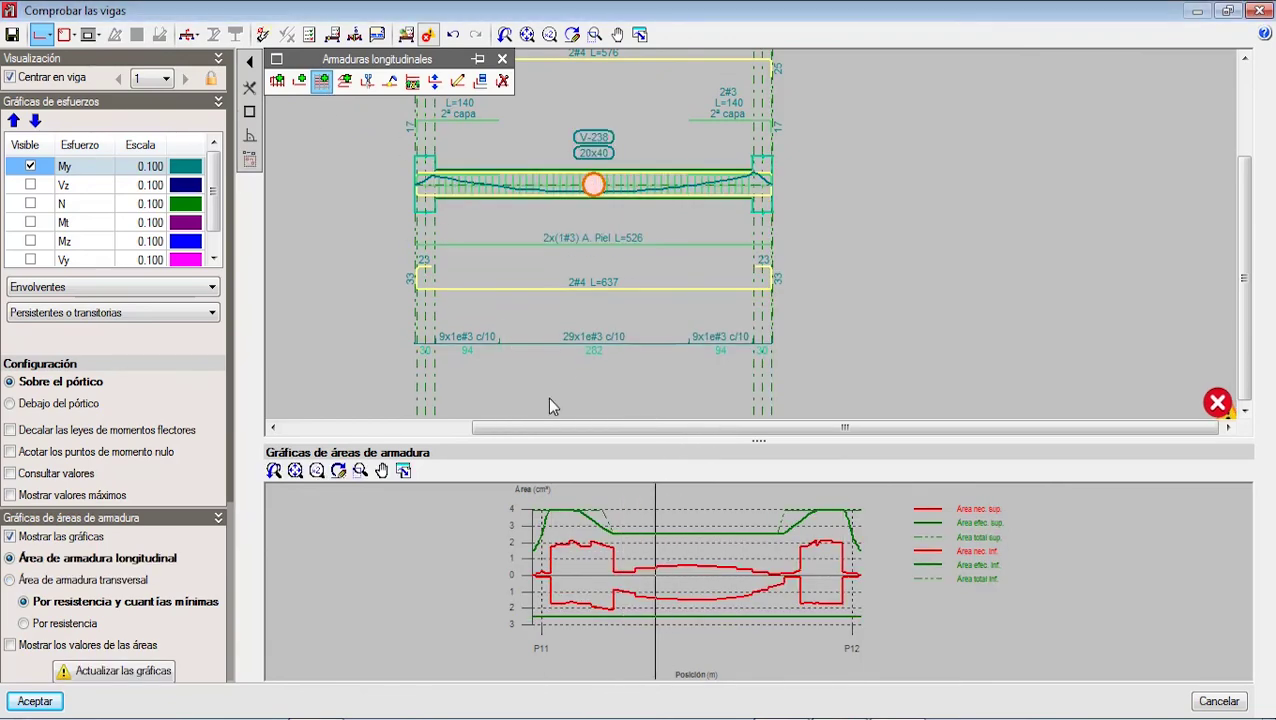
click(405, 36)
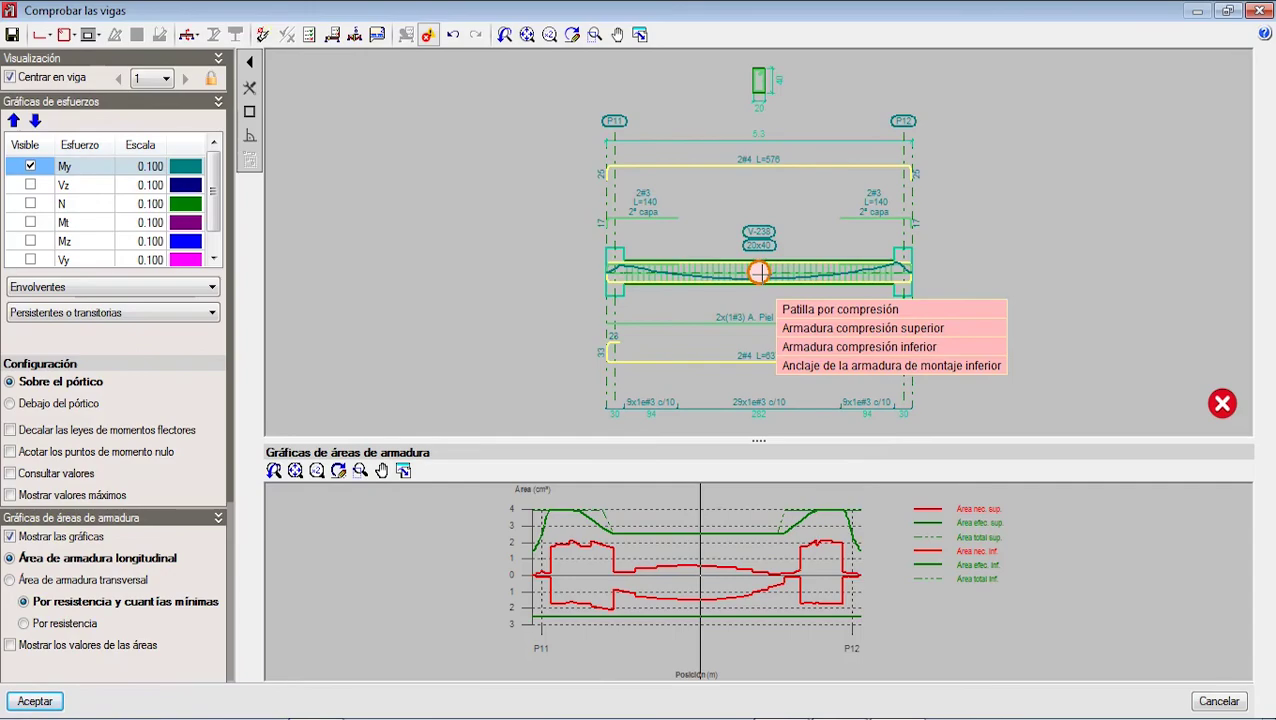
click(1262, 9)
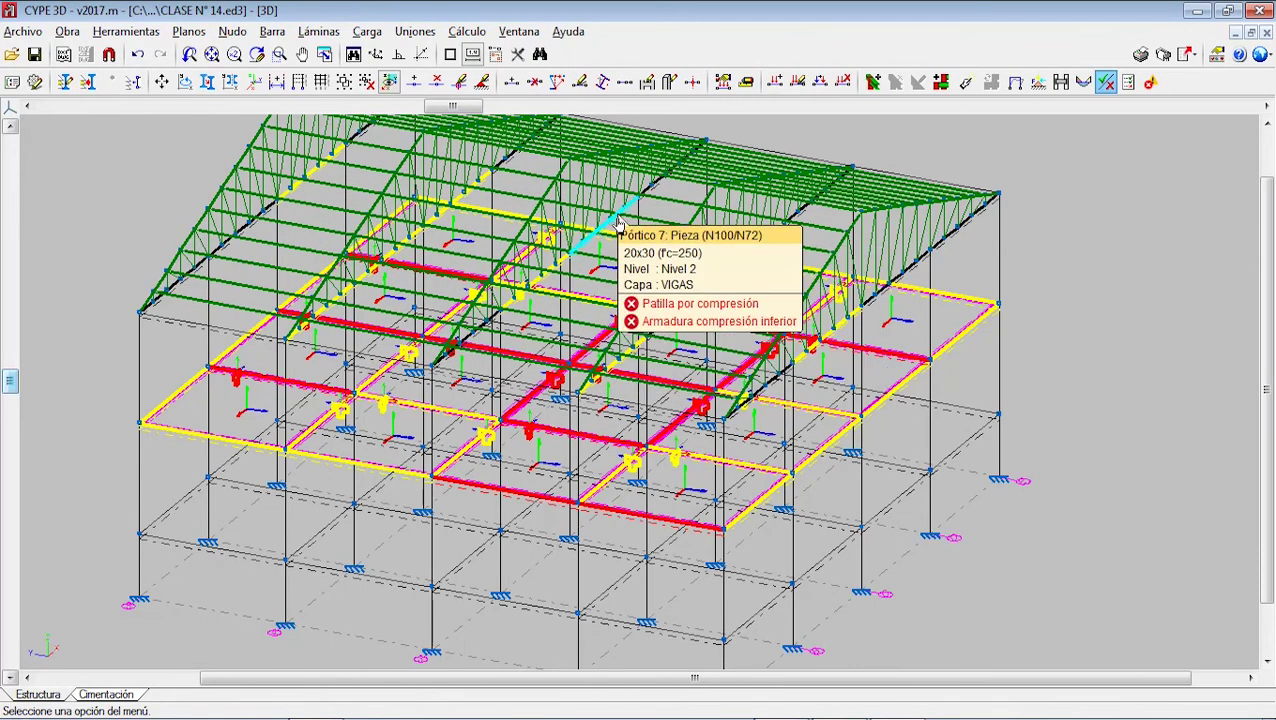
- Disable the concrete beam error assessments Armadura compresión superior and Armadura compresión inferior in the general data, and accept the settings
click(67, 31)
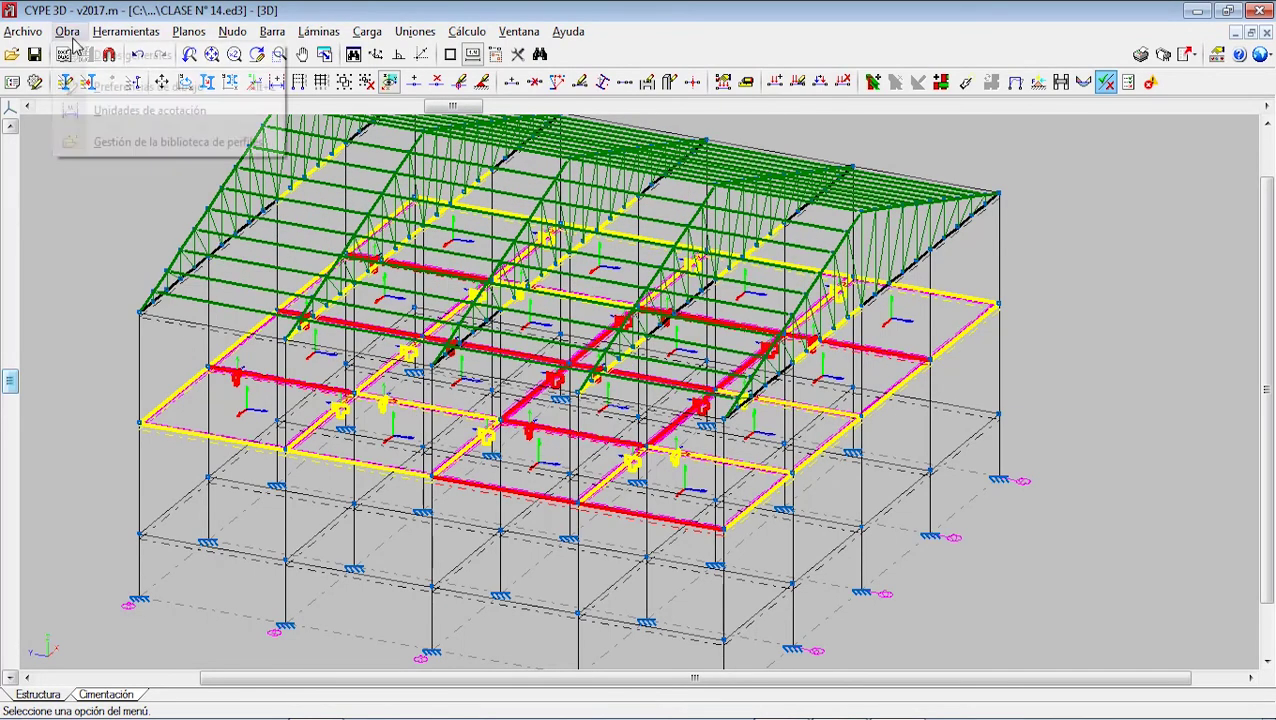
click(140, 56)
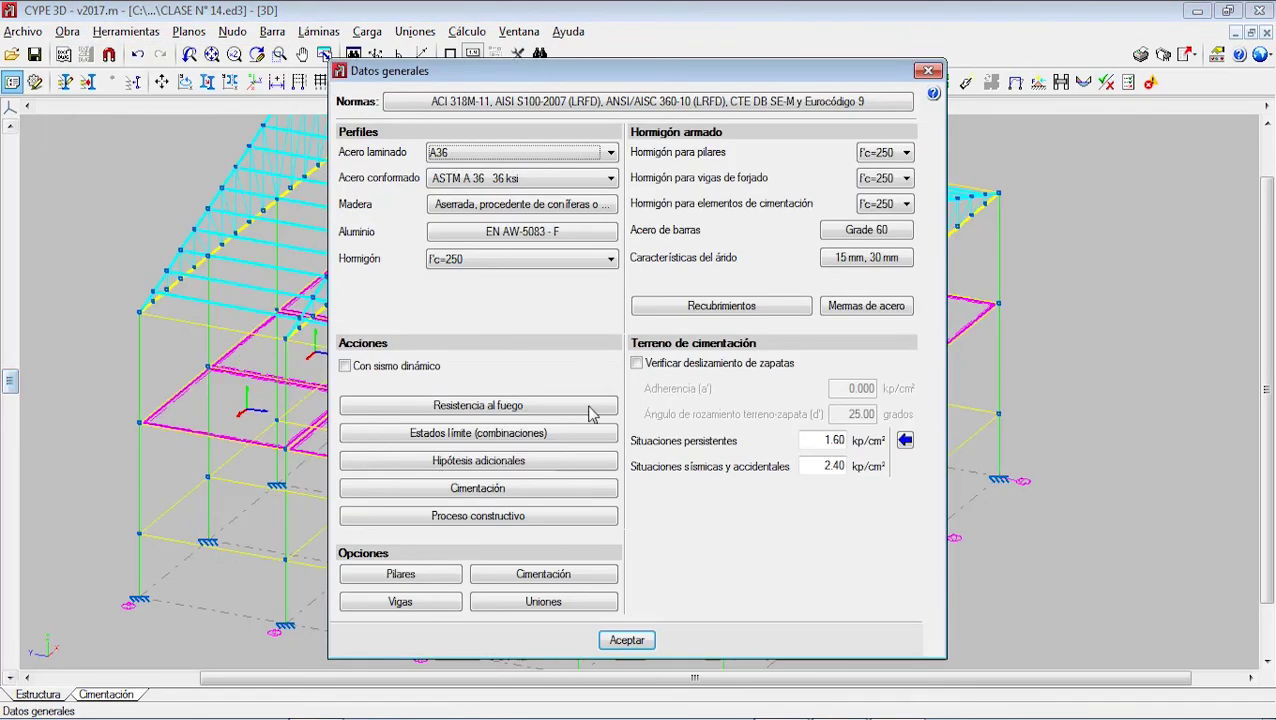
click(396, 604)
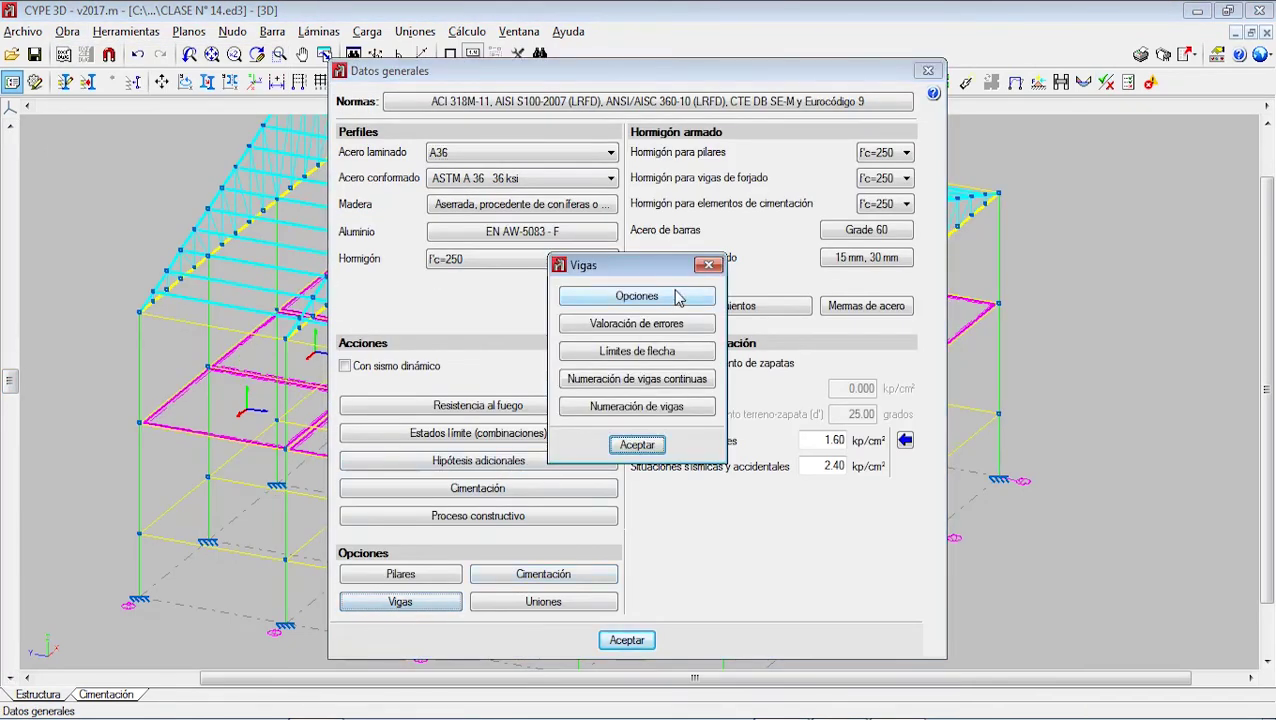
click(668, 320)
mouse_move(476, 190)
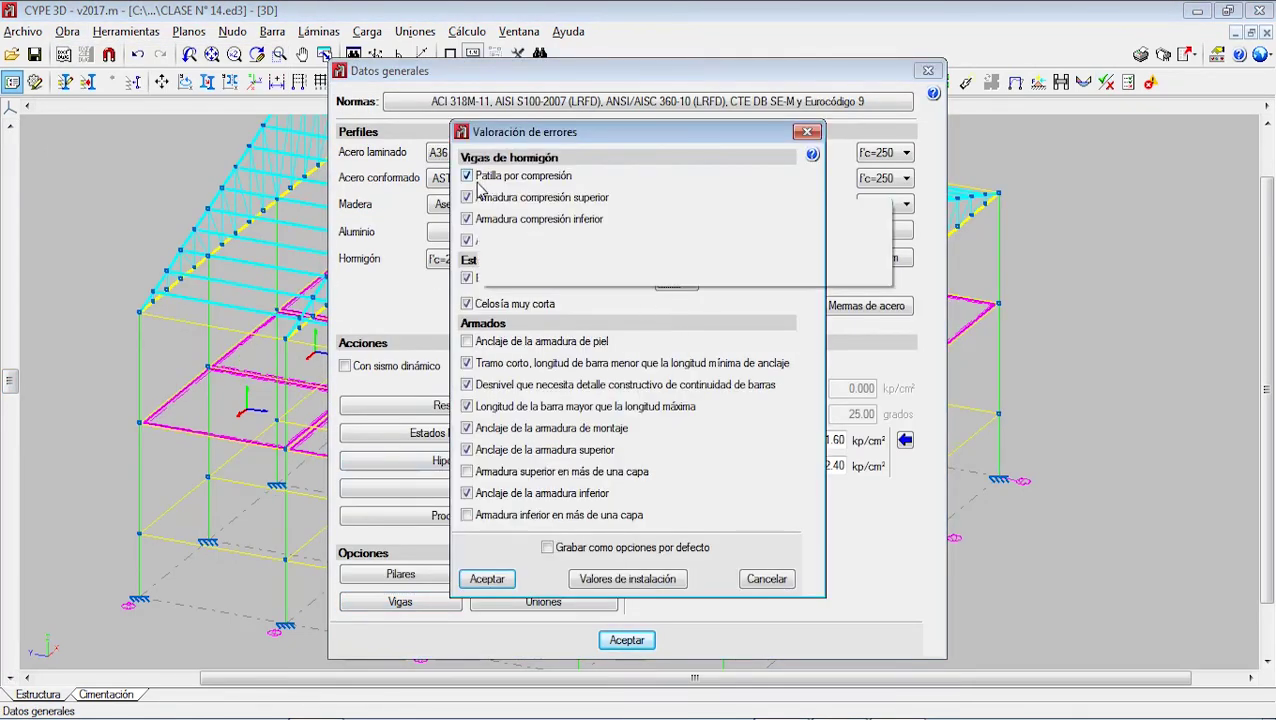
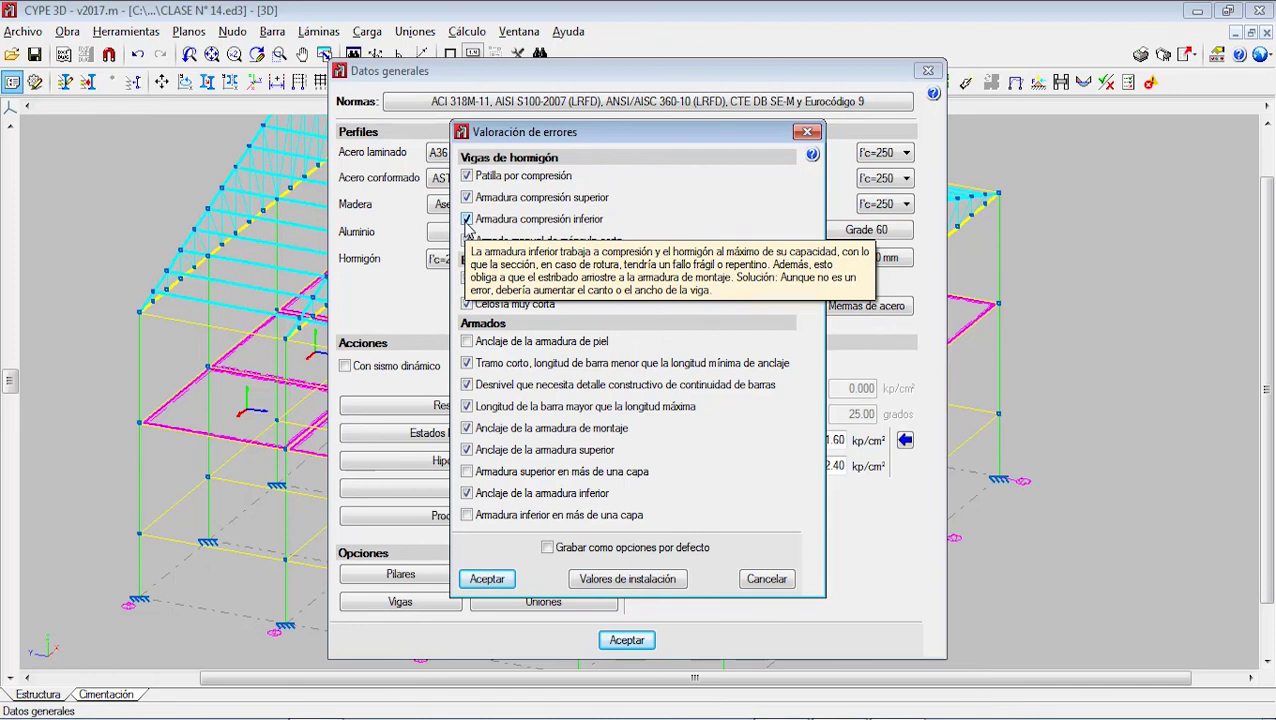
click(467, 221)
click(467, 198)
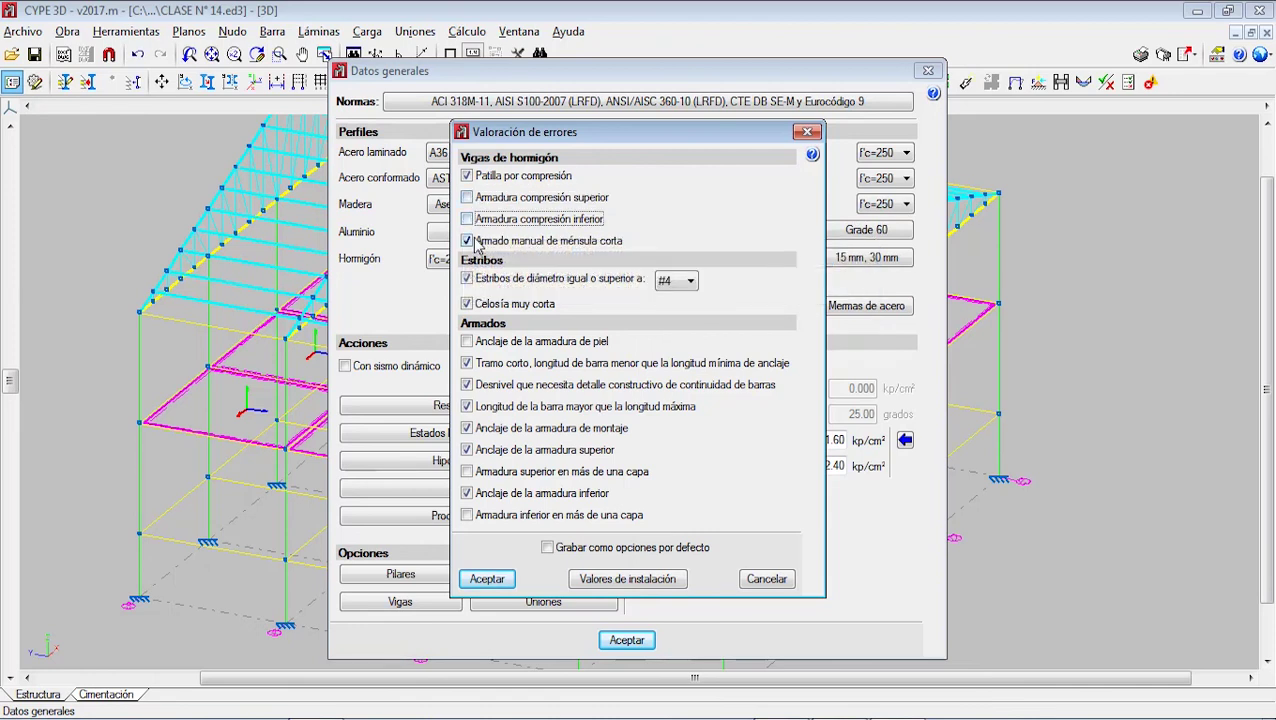
mouse_move(478, 246)
click(487, 579)
click(641, 452)
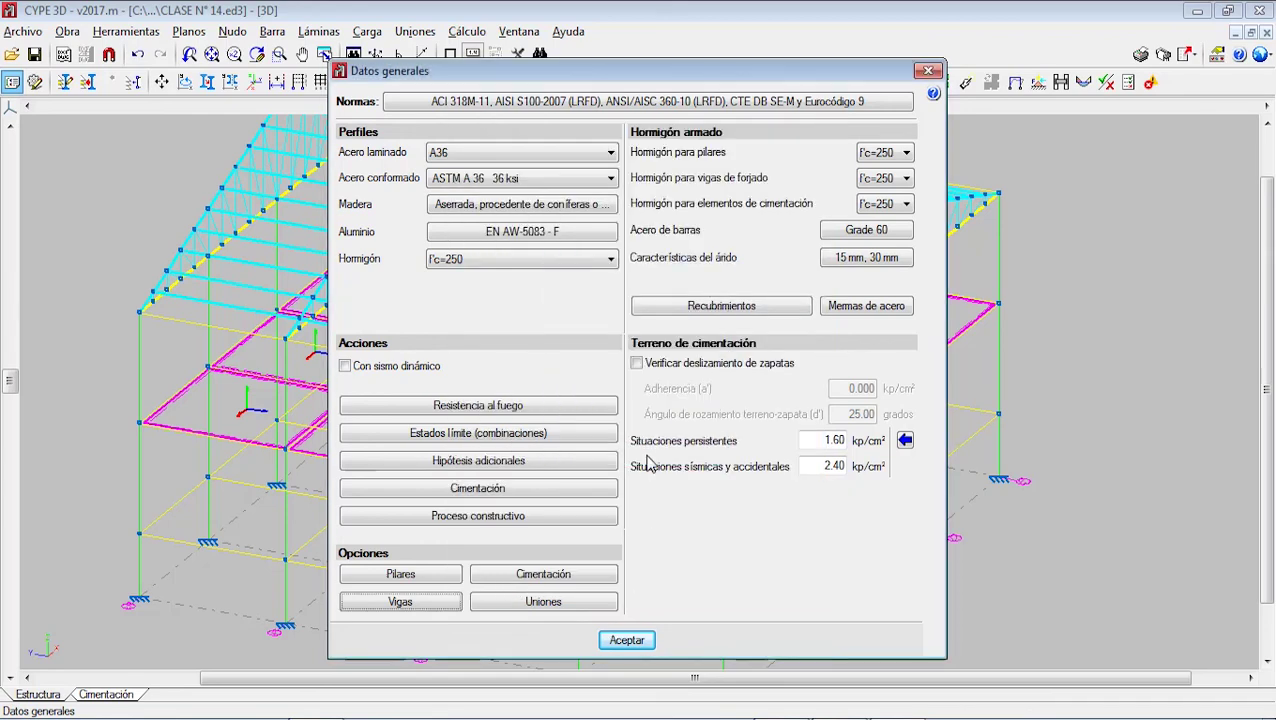
click(627, 640)
- Check all elements of the structure, accepting the default values for the bar parameters that were not entered
scroll(547, 374, up, 1)
scroll(550, 374, down, 4)
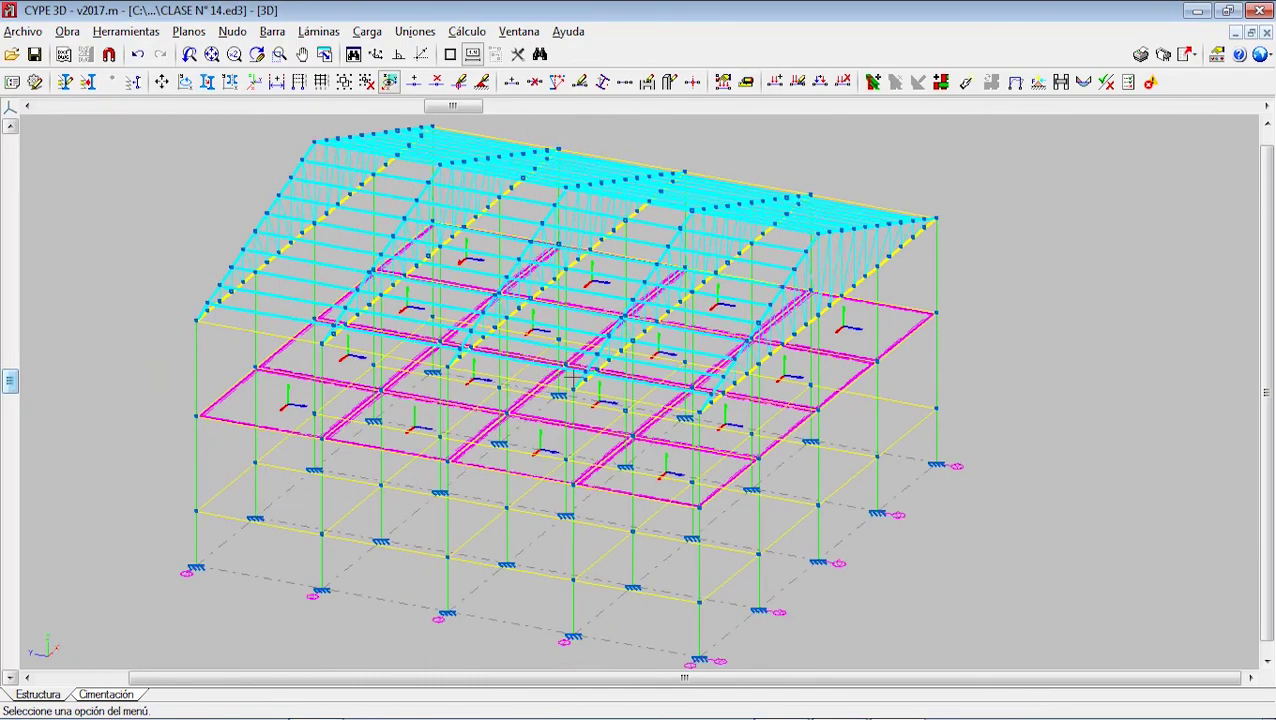
drag(474, 107, 432, 107)
click(479, 34)
click(543, 307)
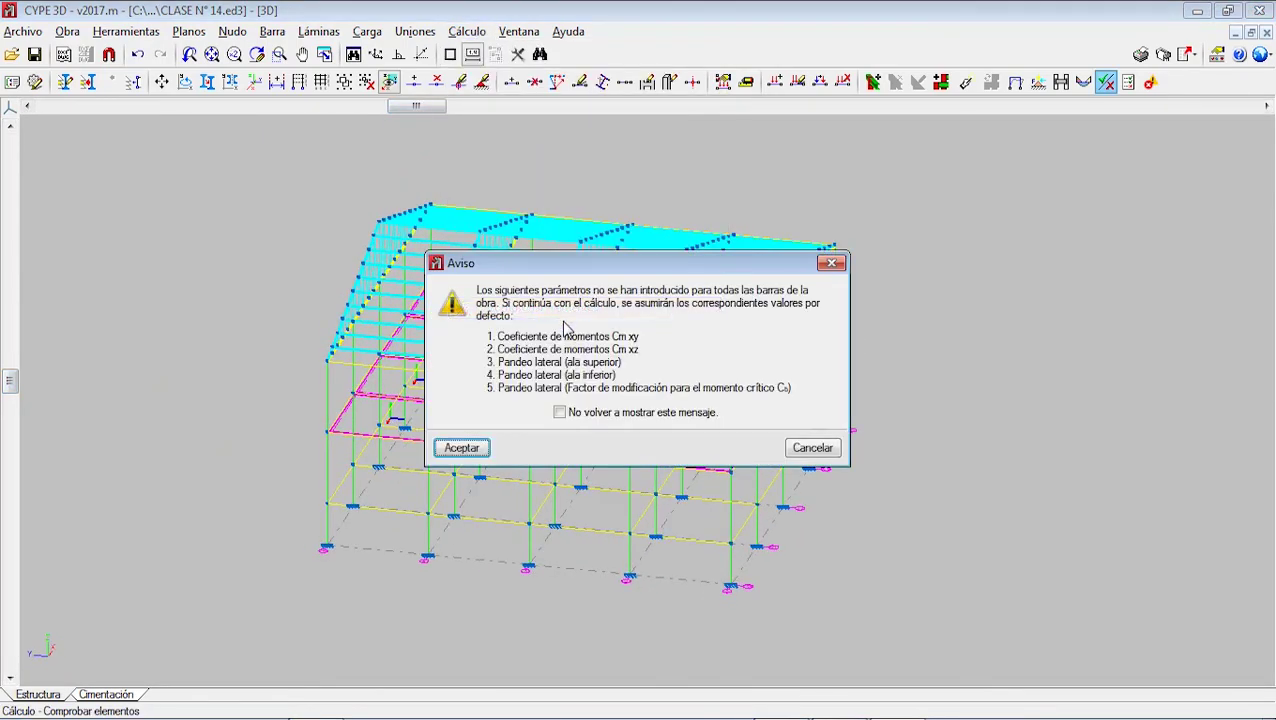
click(460, 447)
scroll(440, 432, up, 2)
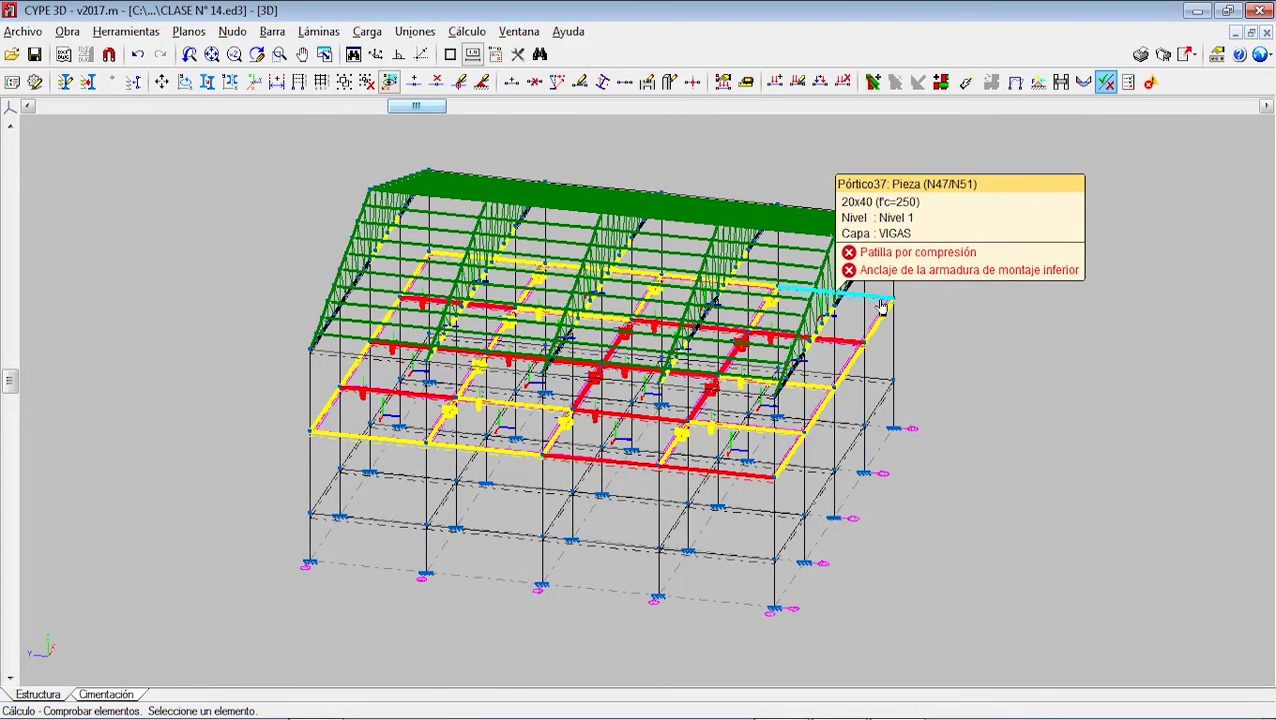
- Open the beam error assessment settings in the general data and review the Anclaje de la armadura de montaje option
click(125, 31)
mouse_move(67, 31)
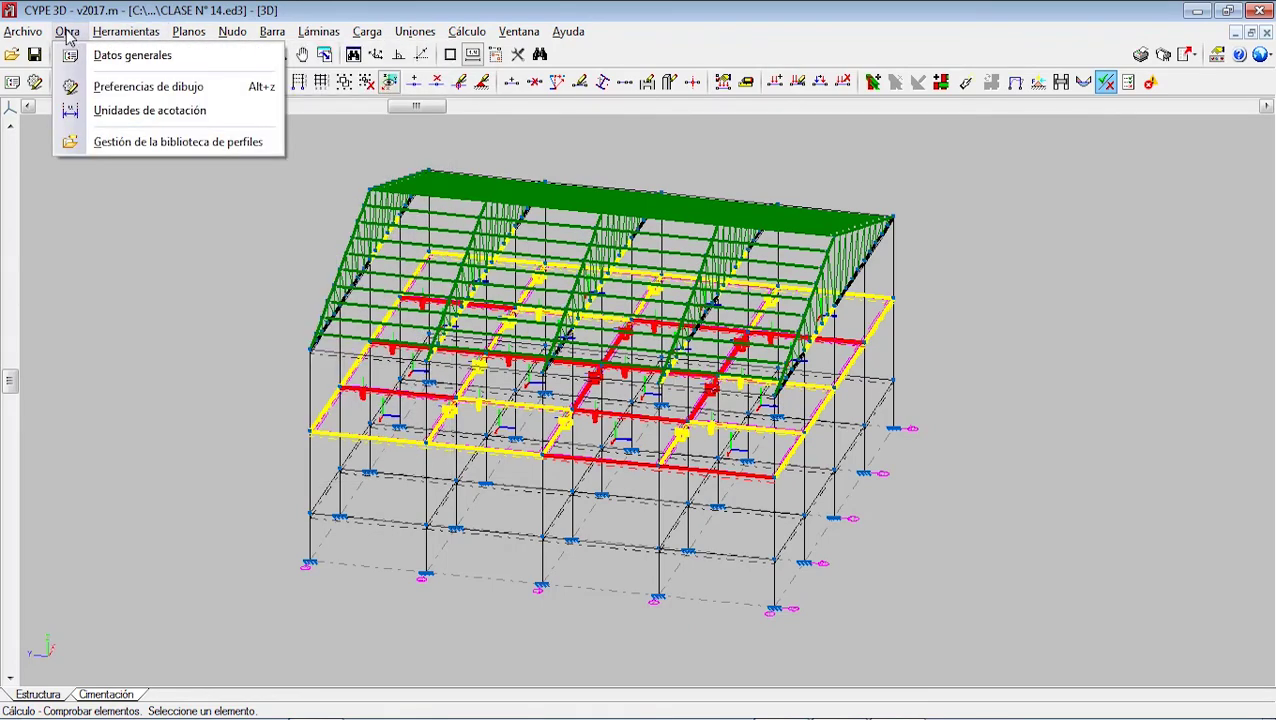
click(117, 57)
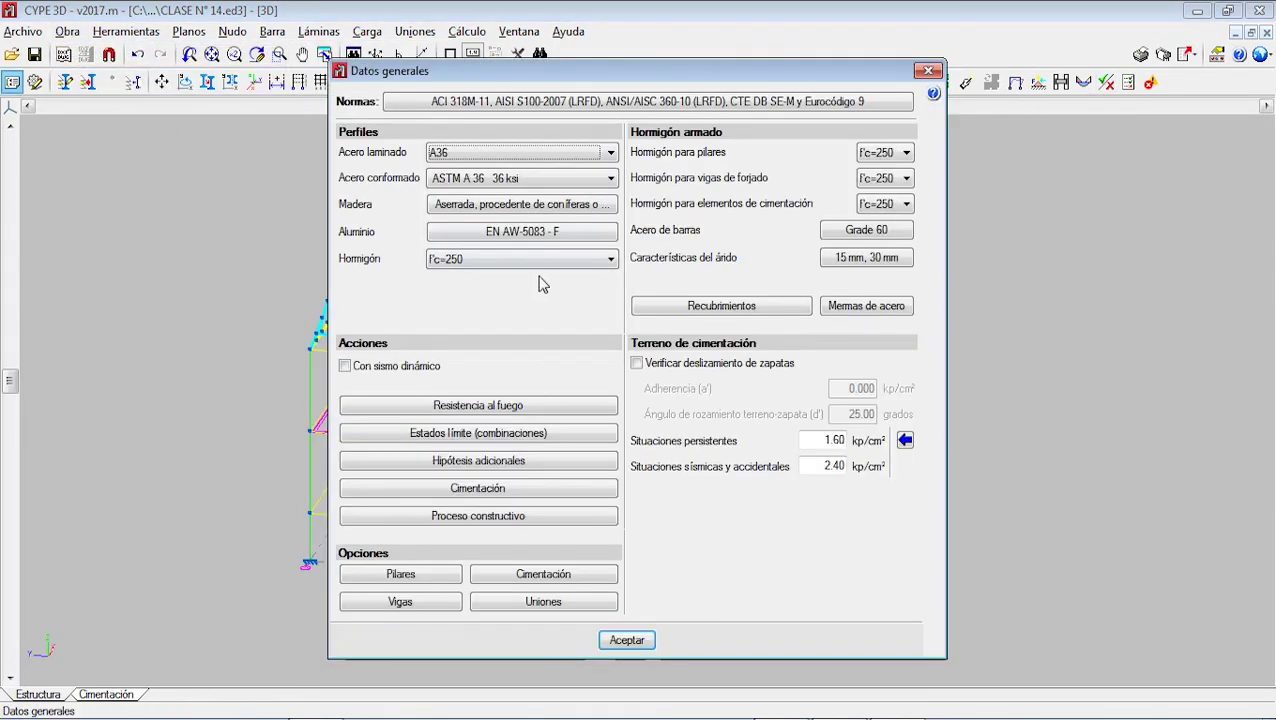
click(443, 607)
click(630, 320)
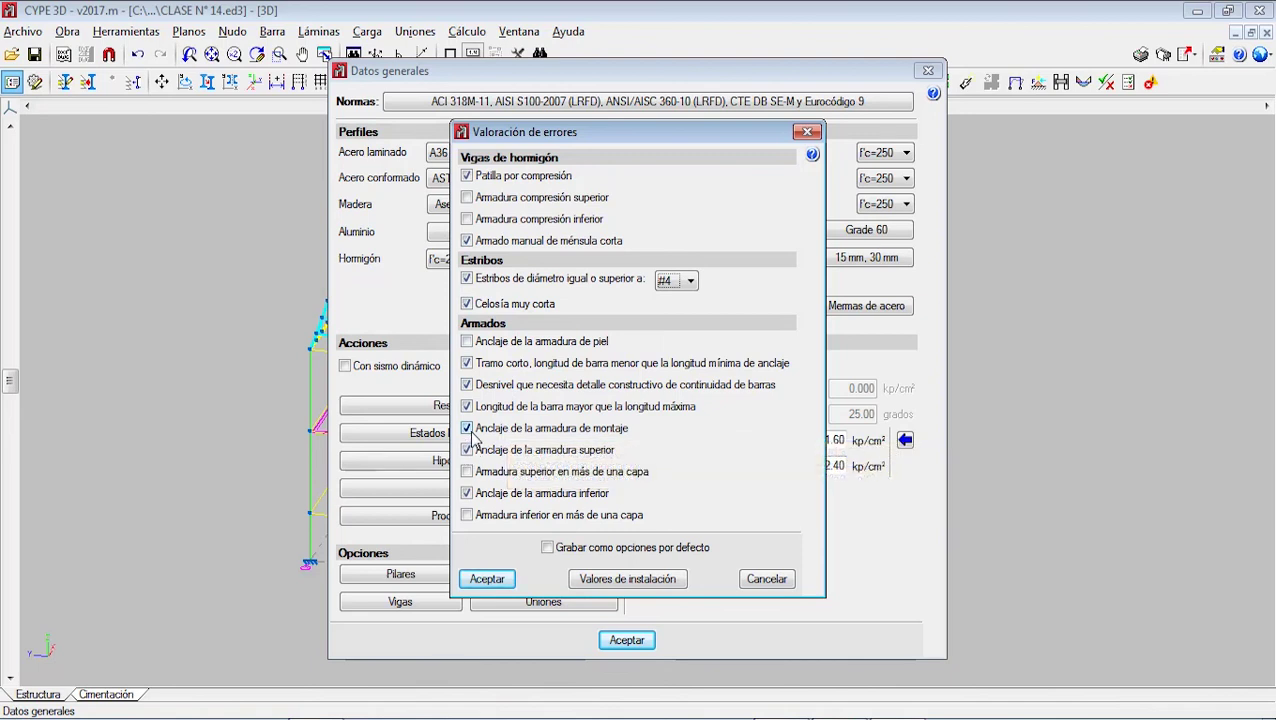
mouse_move(472, 440)
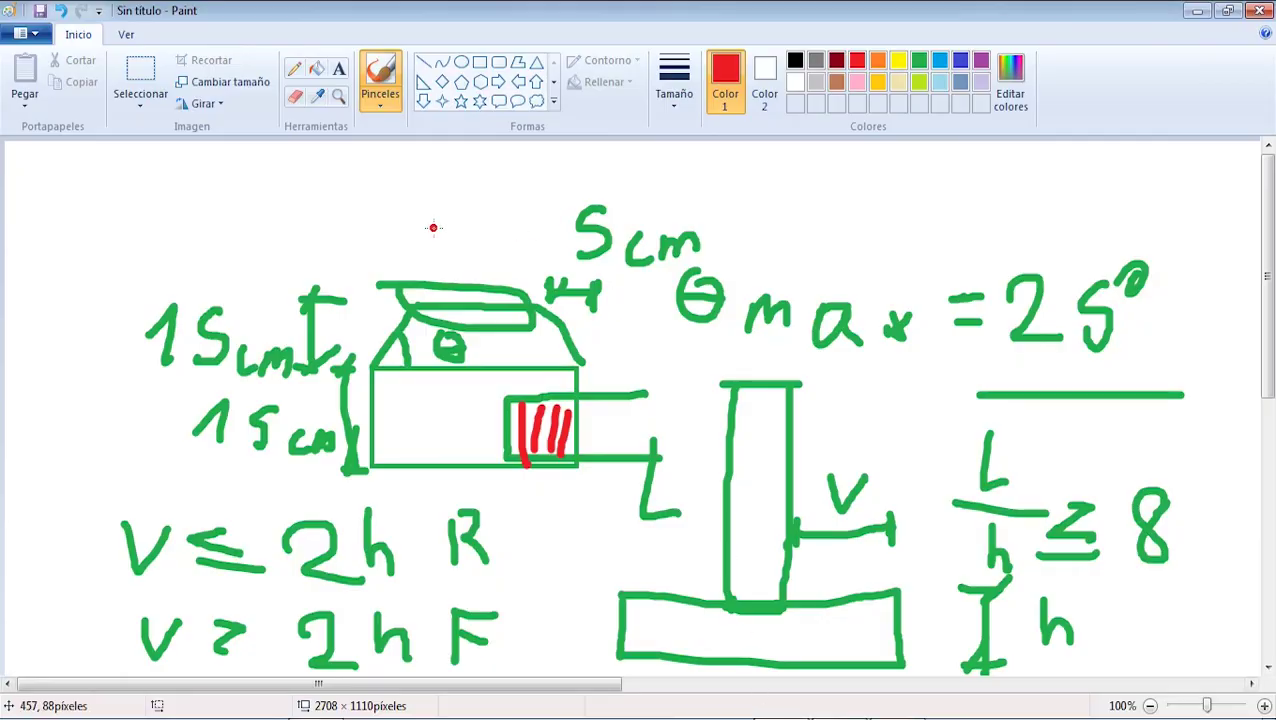
- Switch to Paint and sketch three red bar-hook shapes above the existing drawing, marking the right-angle one with a tick and an end blob
drag(224, 182, 238, 264)
mouse_move(224, 182)
mouse_down()
mouse_move(287, 183)
mouse_move(362, 226)
mouse_move(360, 256)
mouse_up()
mouse_move(350, 179)
mouse_down()
mouse_move(406, 204)
mouse_move(457, 198)
mouse_move(490, 160)
mouse_up()
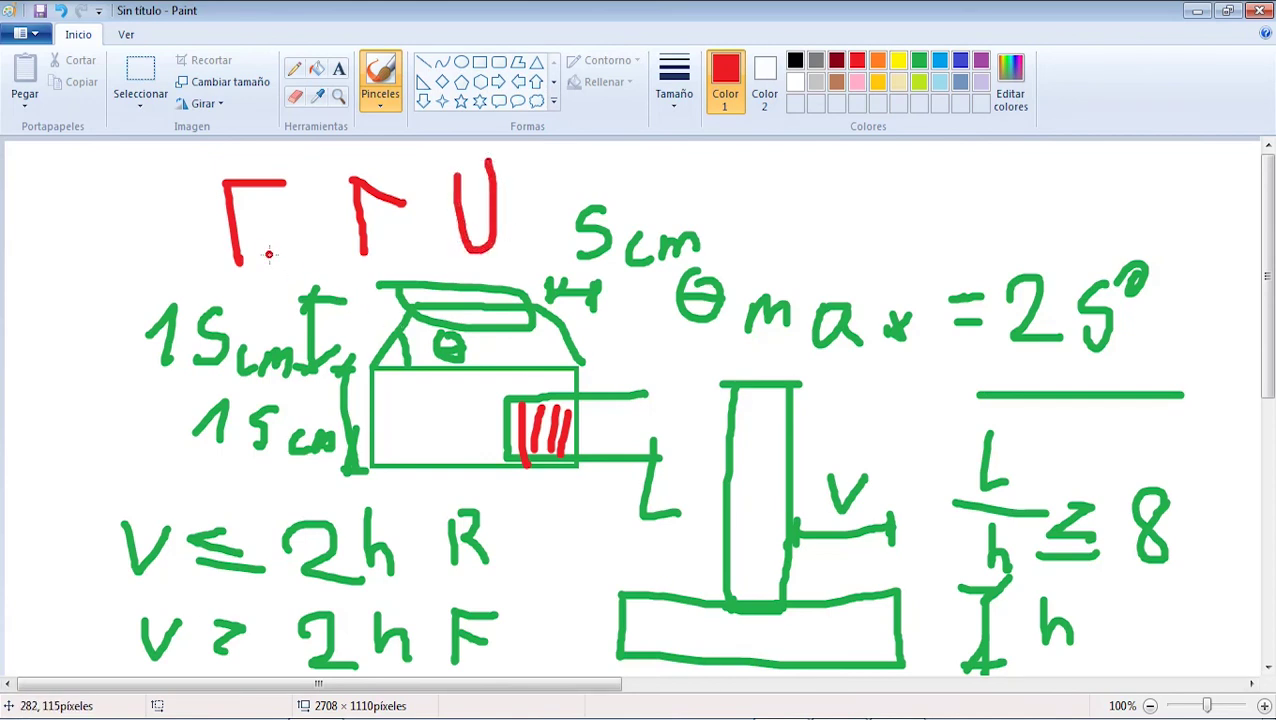
mouse_move(263, 229)
mouse_down()
mouse_move(272, 261)
mouse_move(302, 186)
mouse_up()
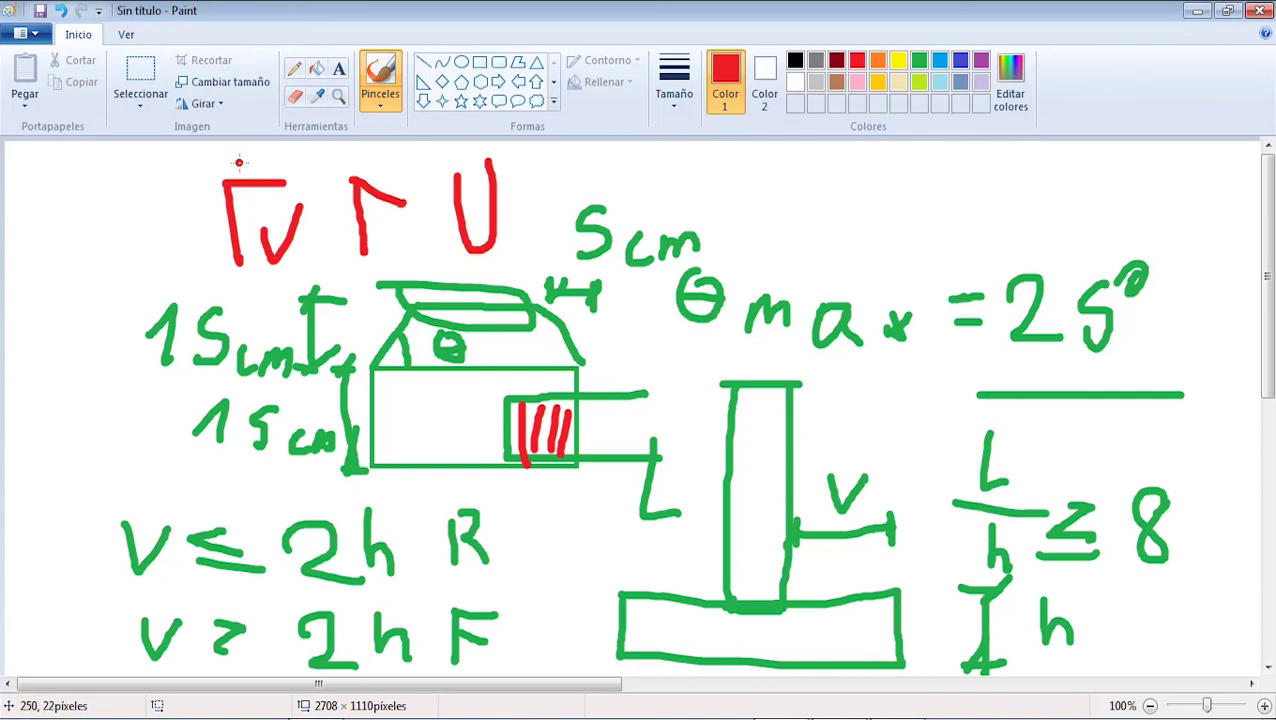
mouse_move(294, 172)
mouse_down()
mouse_move(286, 190)
mouse_move(298, 189)
mouse_up()
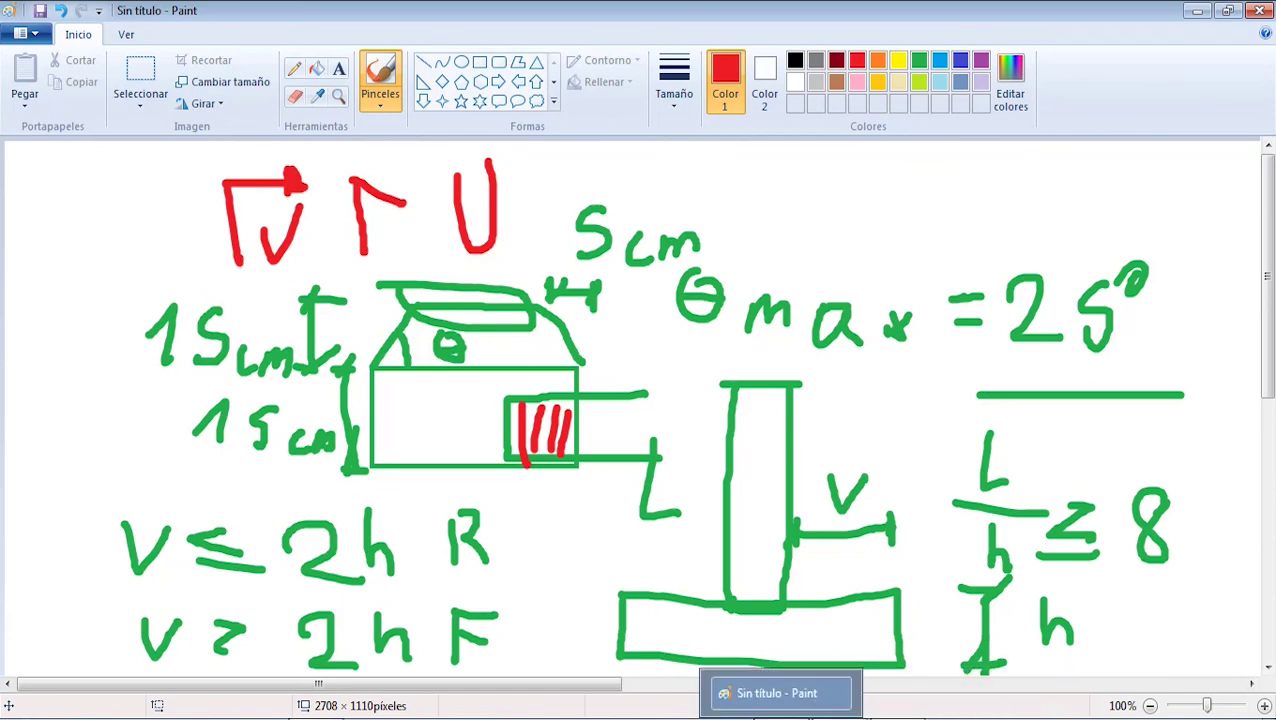
- Switch back to CYPE 3D, disable the Anclaje de la armadura de montaje and Anclaje de la armadura superior error assessments, and accept the settings
click(900, 705)
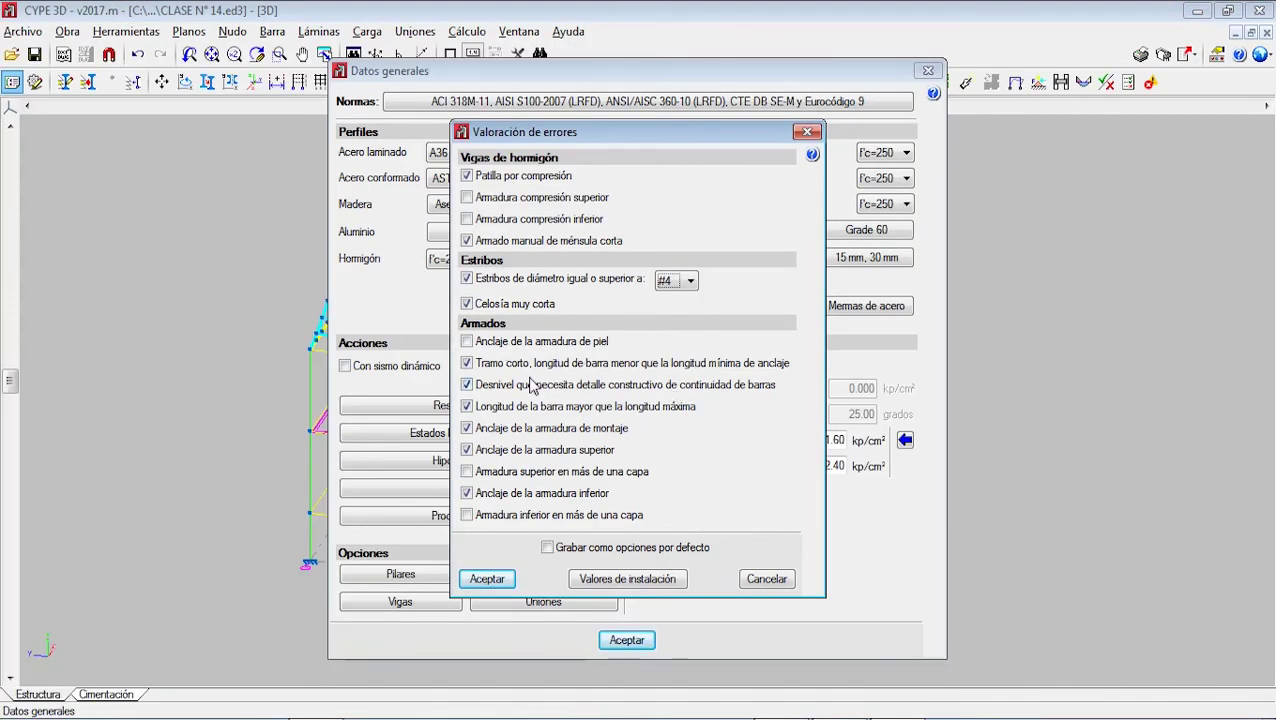
click(467, 428)
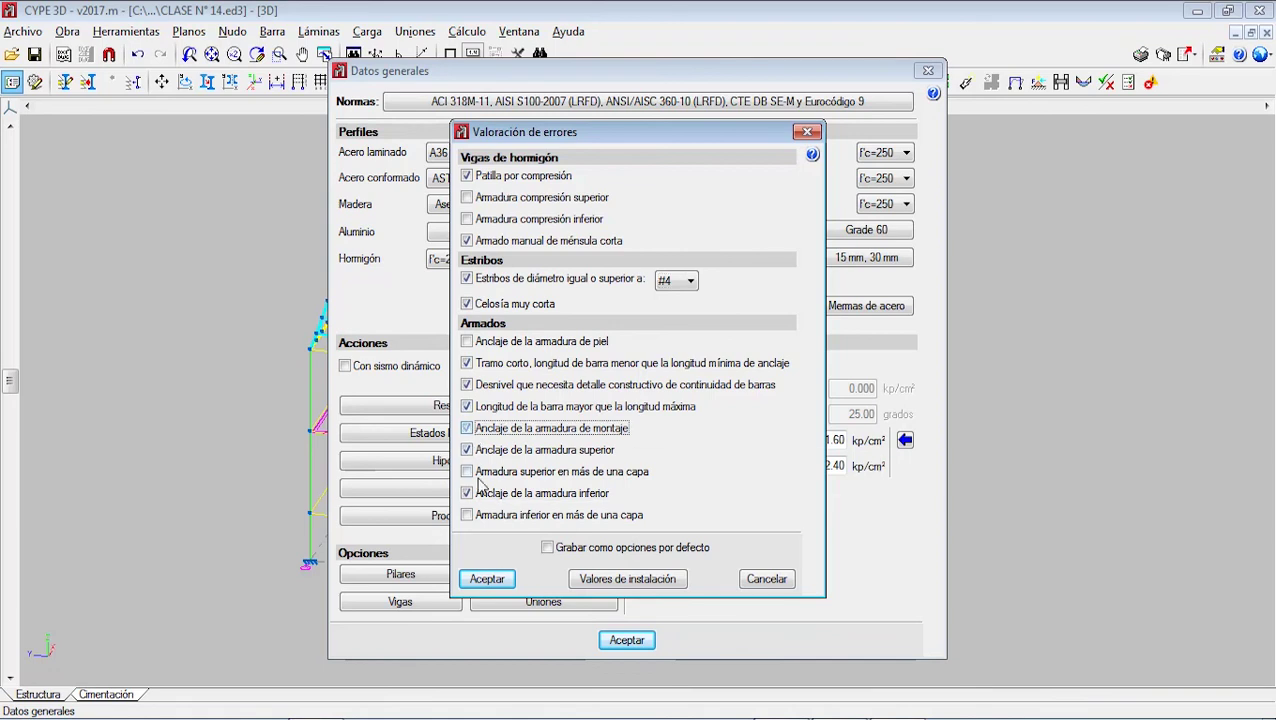
click(466, 450)
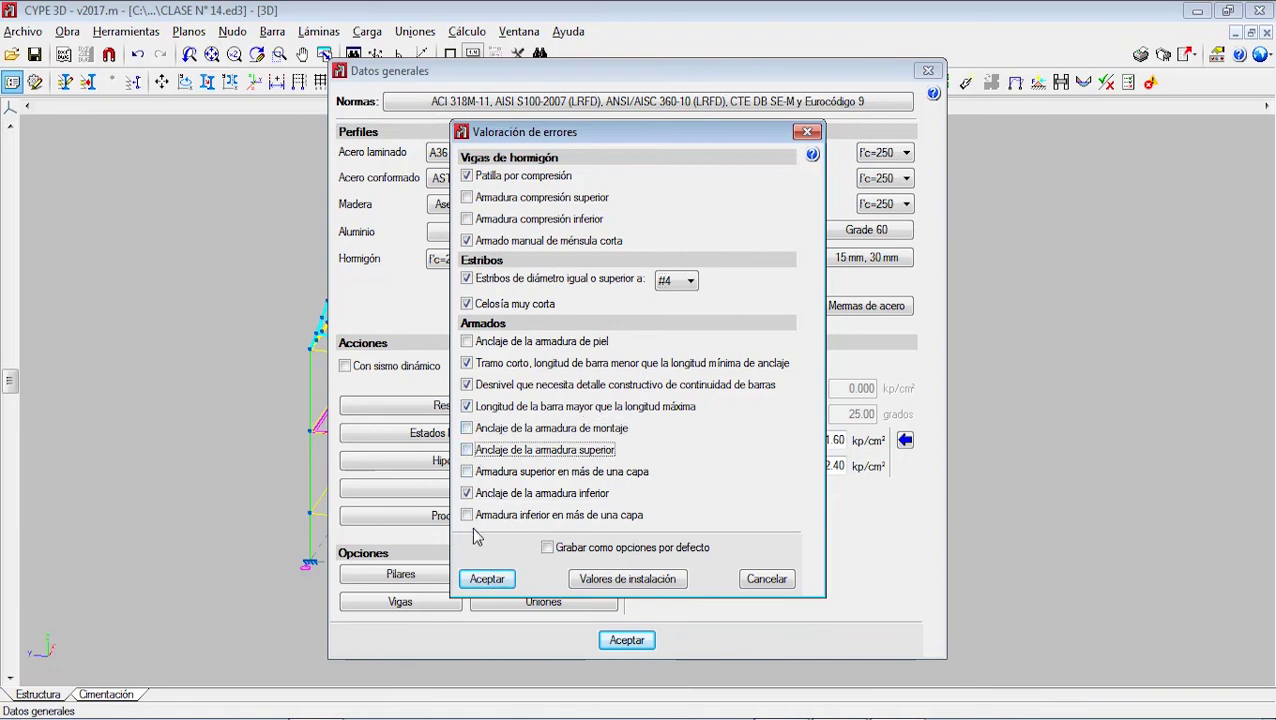
click(487, 579)
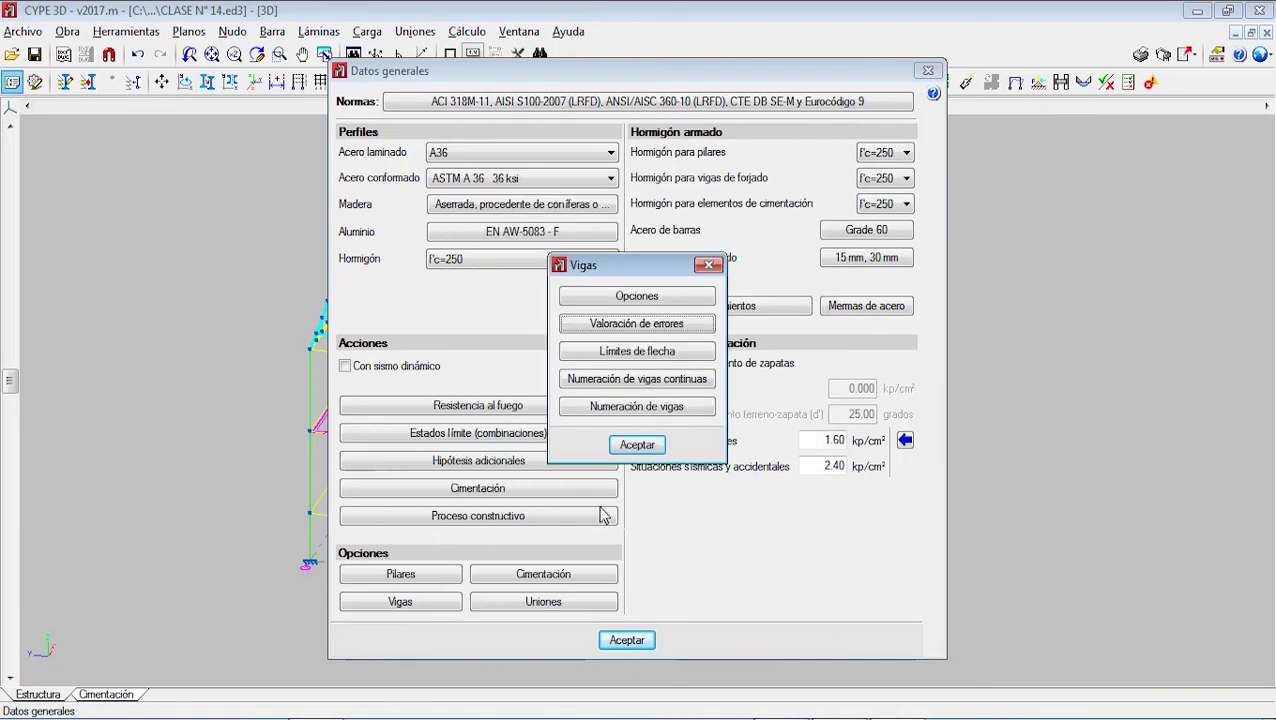
click(636, 452)
click(627, 640)
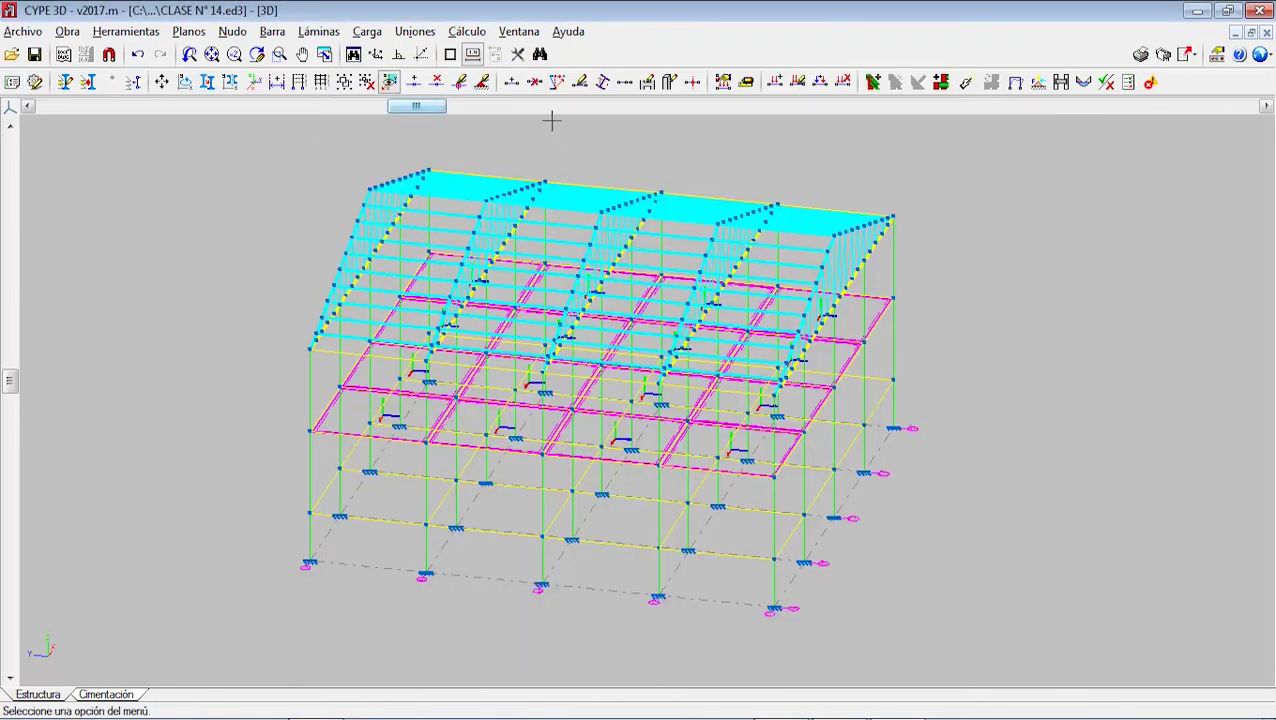
- Run the element check again on the whole structure with default values for the missing bar parameters
click(467, 31)
click(557, 312)
click(478, 447)
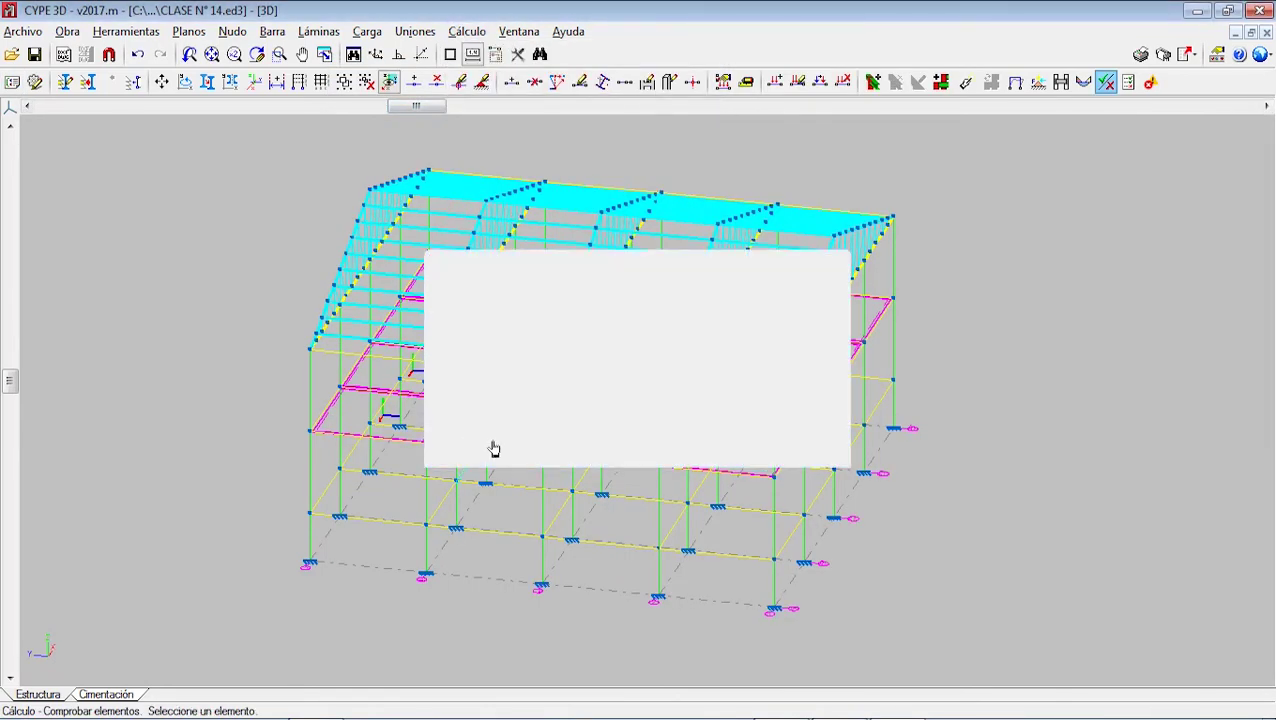
scroll(745, 441, up, 1)
- Examine the unmet checks of the Nivel 1 beams, covering edge beams and the interior beams of Pórtico 1, 6 and 35
mouse_move(823, 424)
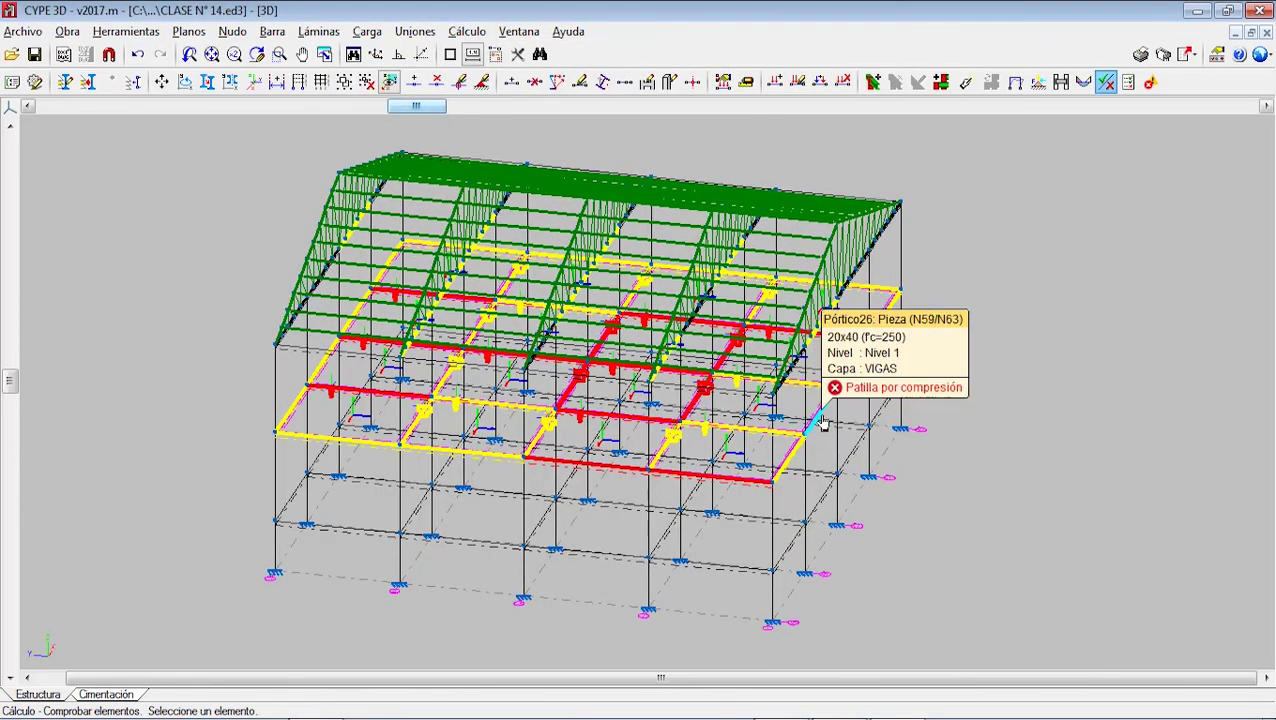
mouse_move(886, 328)
mouse_move(797, 460)
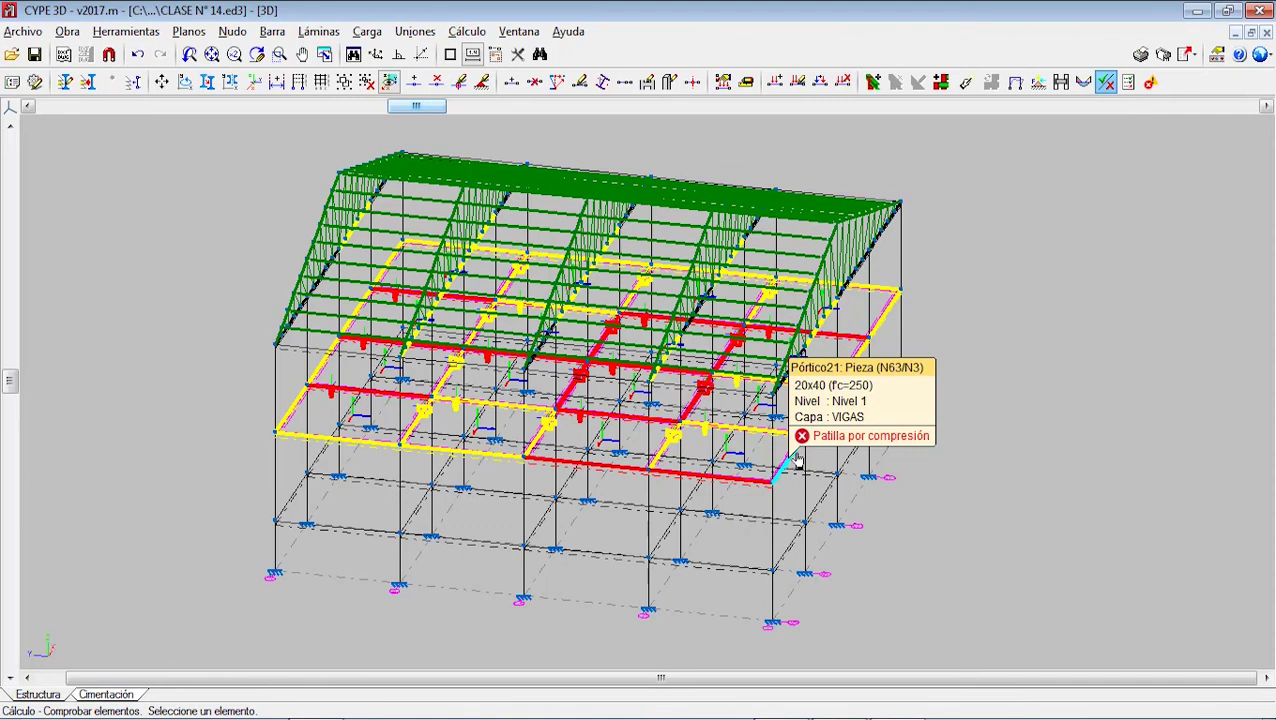
scroll(710, 453, up, 2)
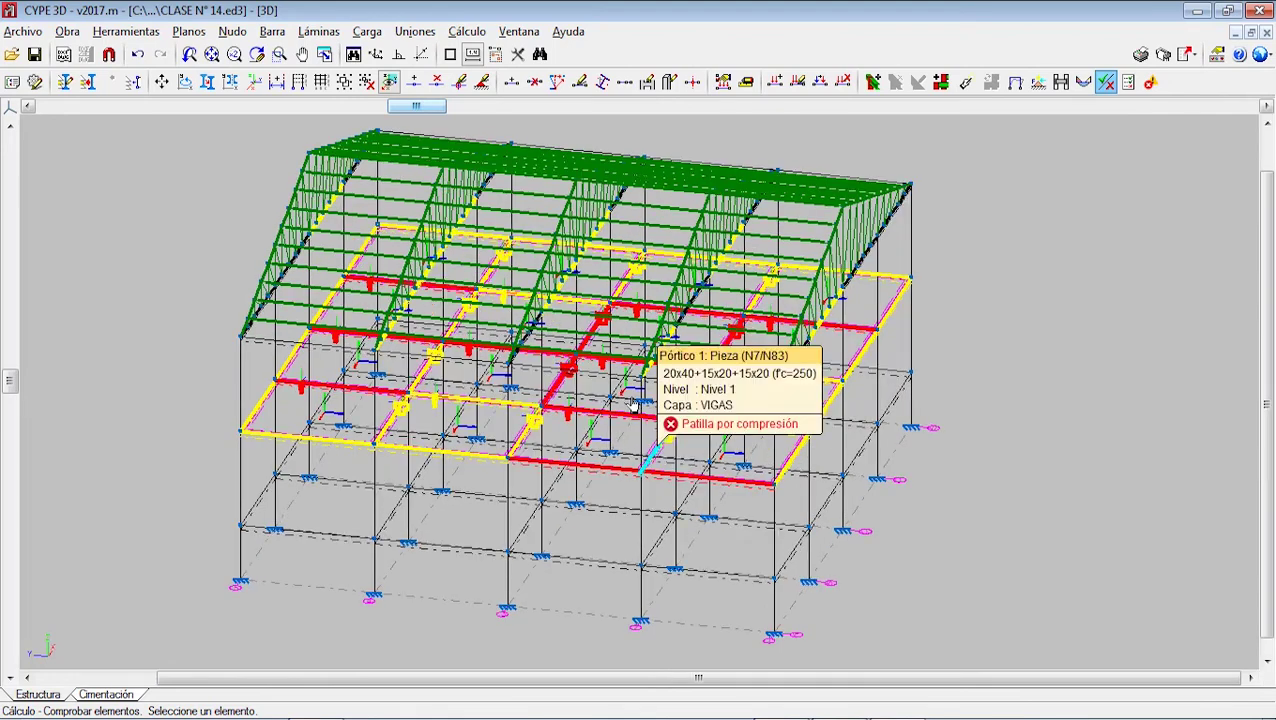
mouse_move(616, 425)
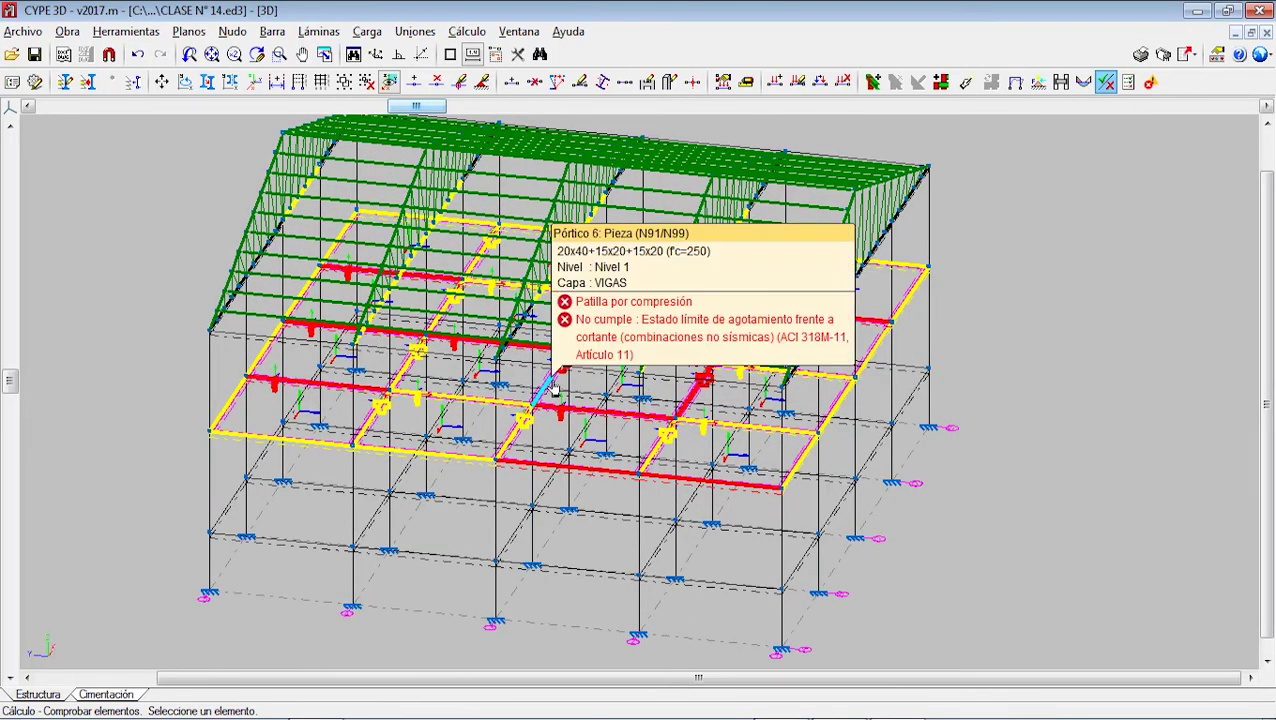
mouse_move(418, 346)
mouse_move(420, 280)
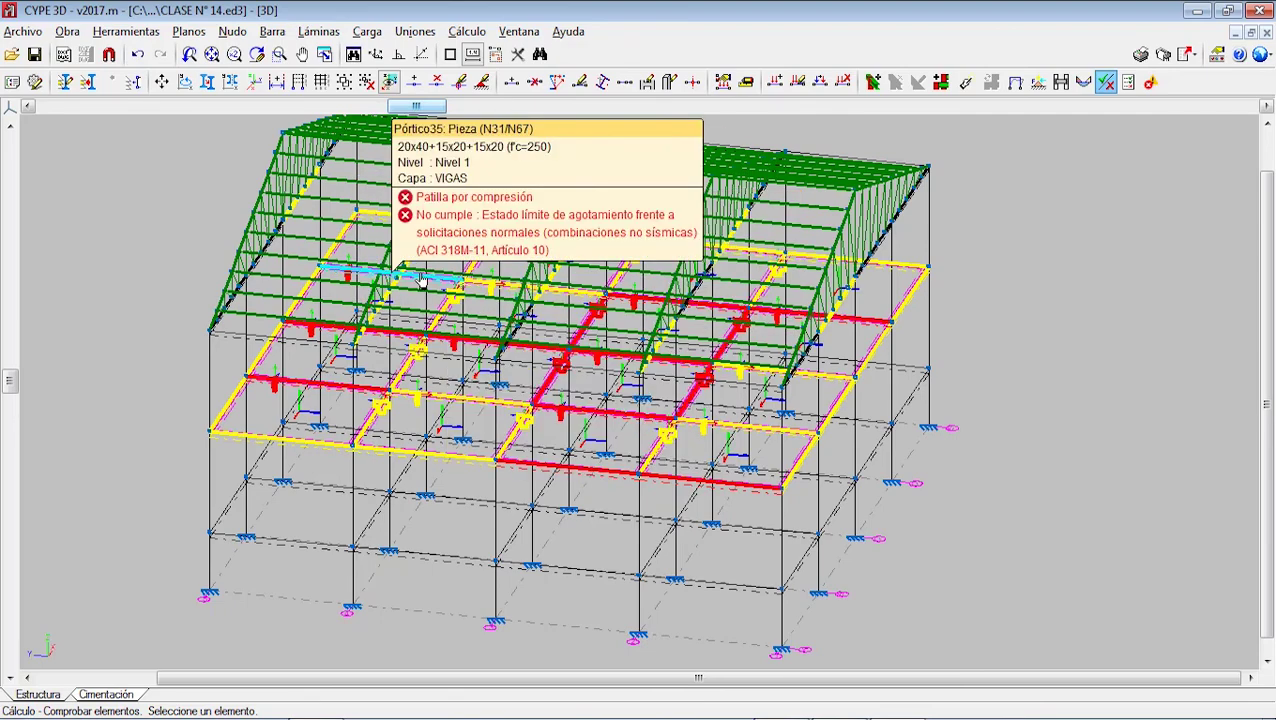
- Review the explanation of the Patilla por compresión check in the concrete beam error assessment options, and accept the general data settings
click(67, 31)
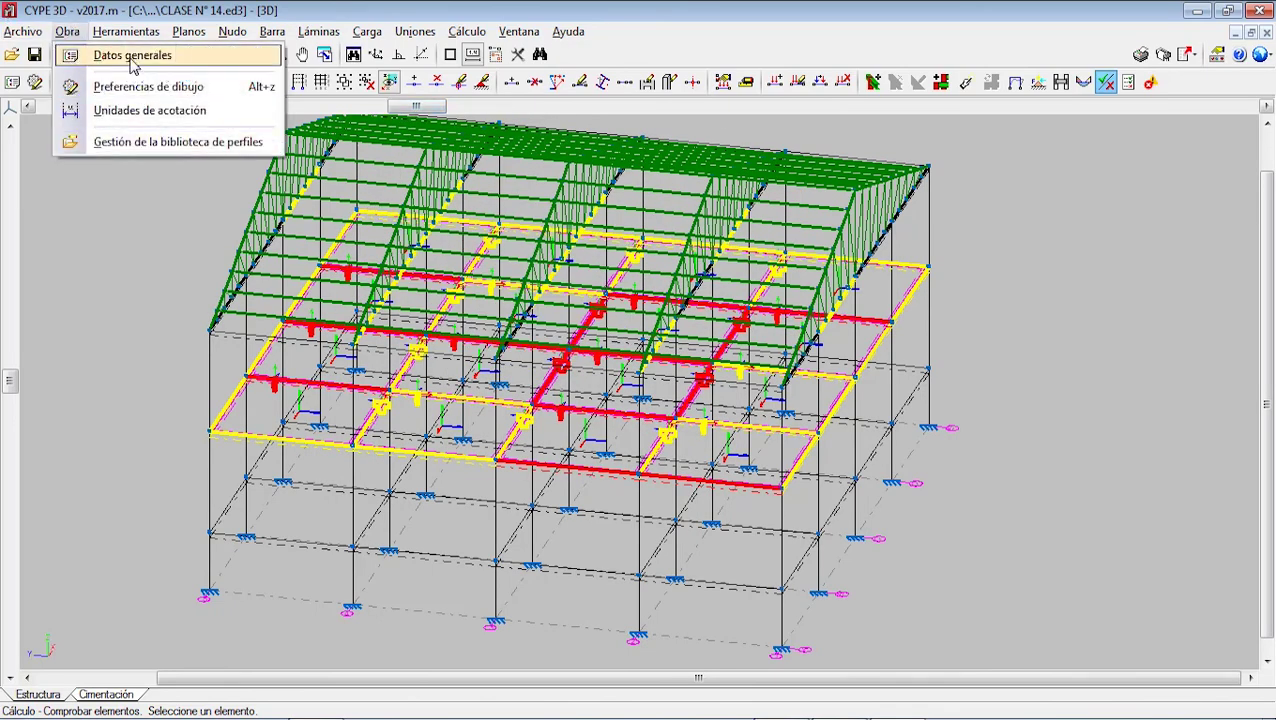
mouse_move(120, 31)
click(106, 55)
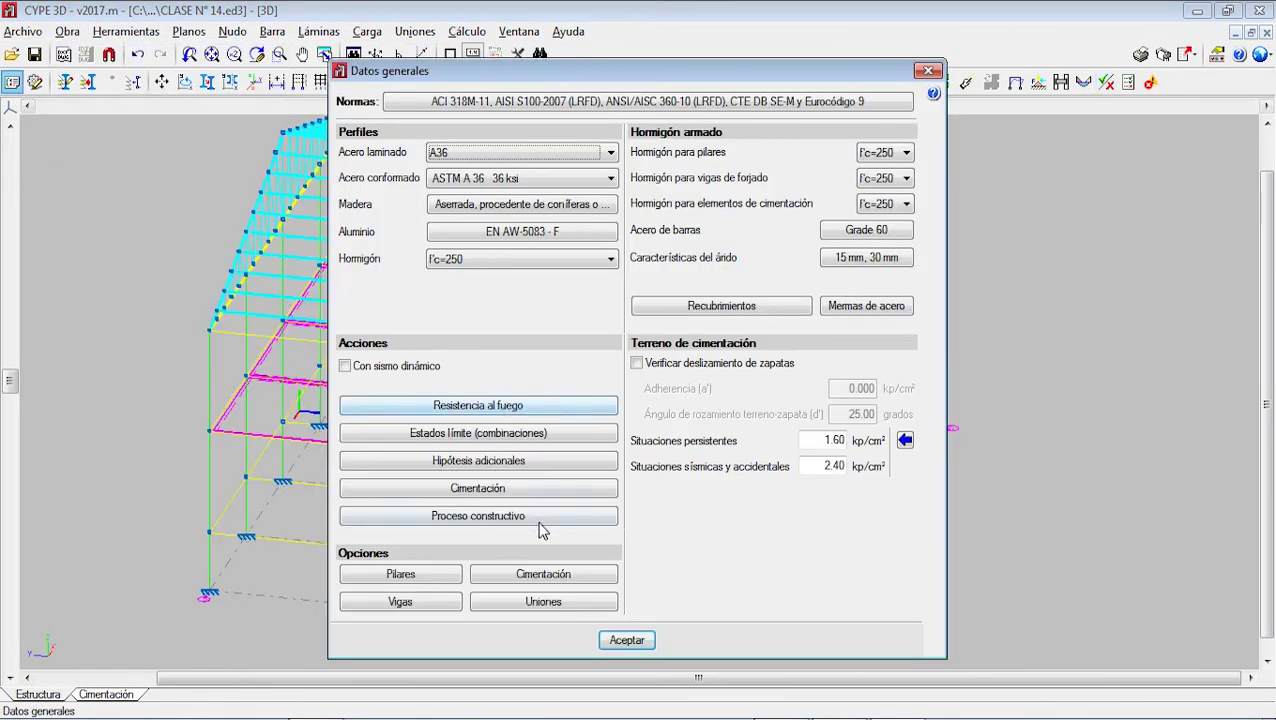
click(437, 602)
click(625, 322)
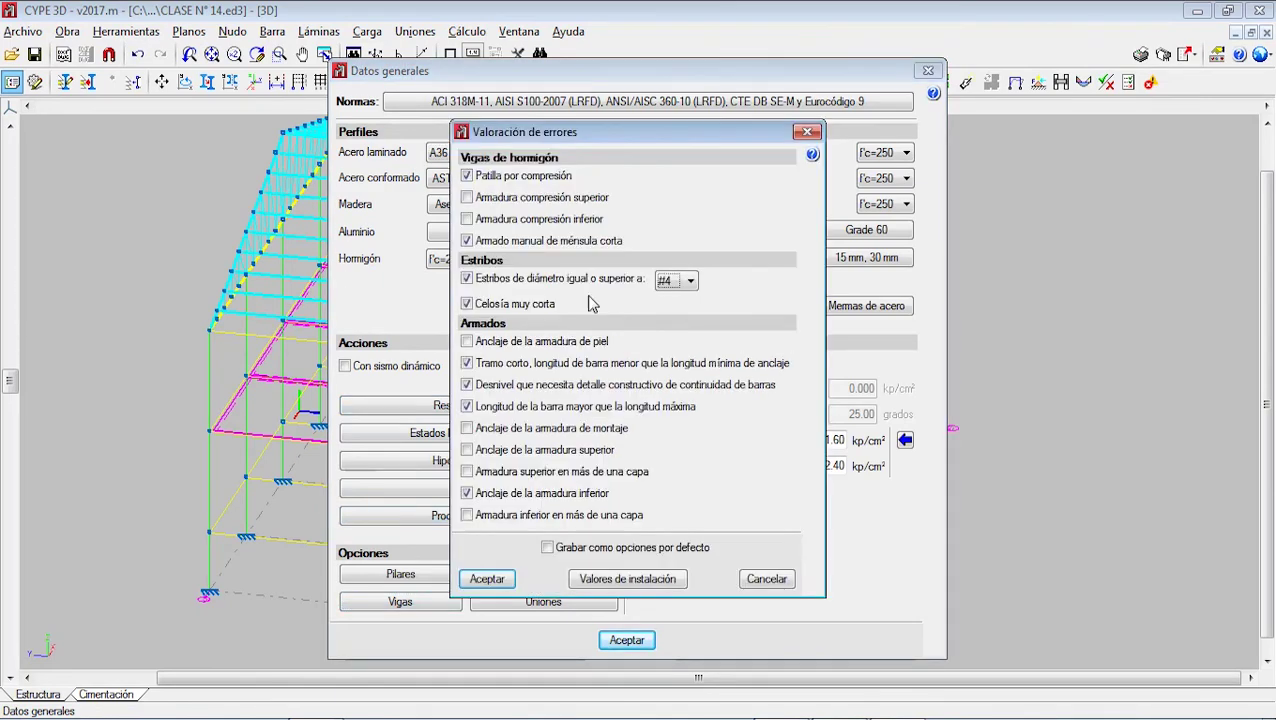
mouse_move(512, 183)
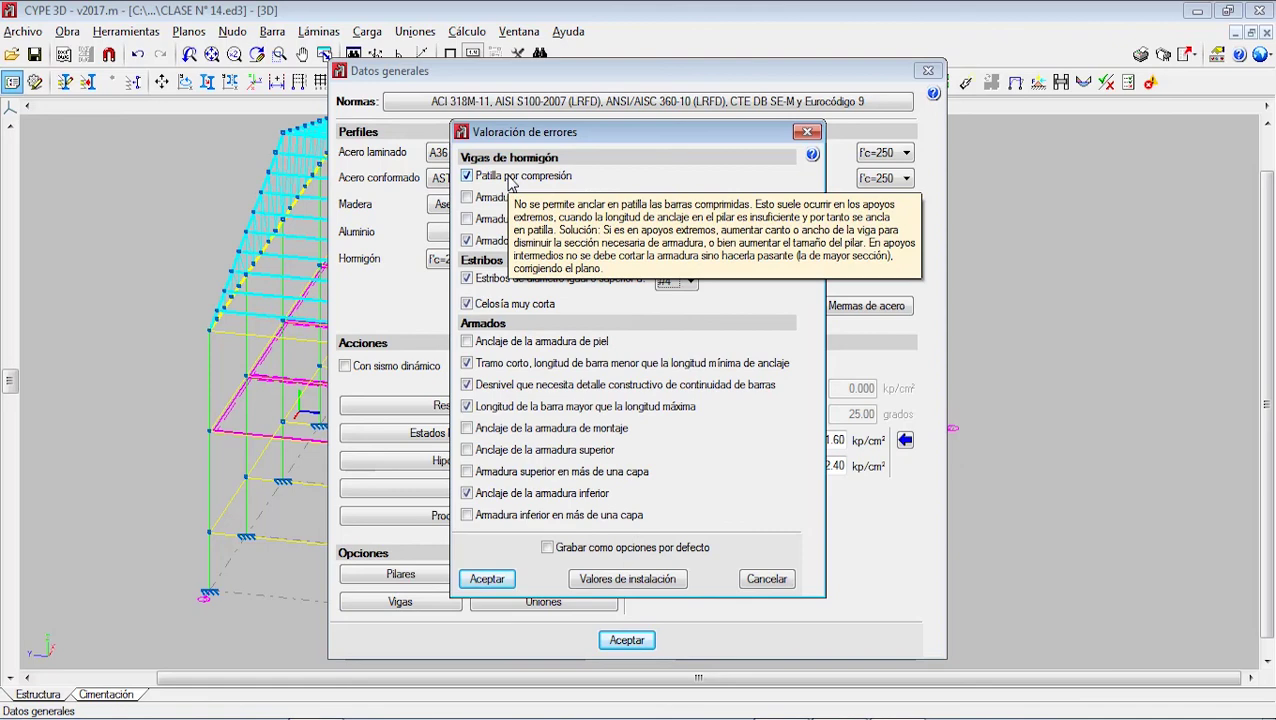
click(485, 579)
click(645, 446)
click(645, 640)
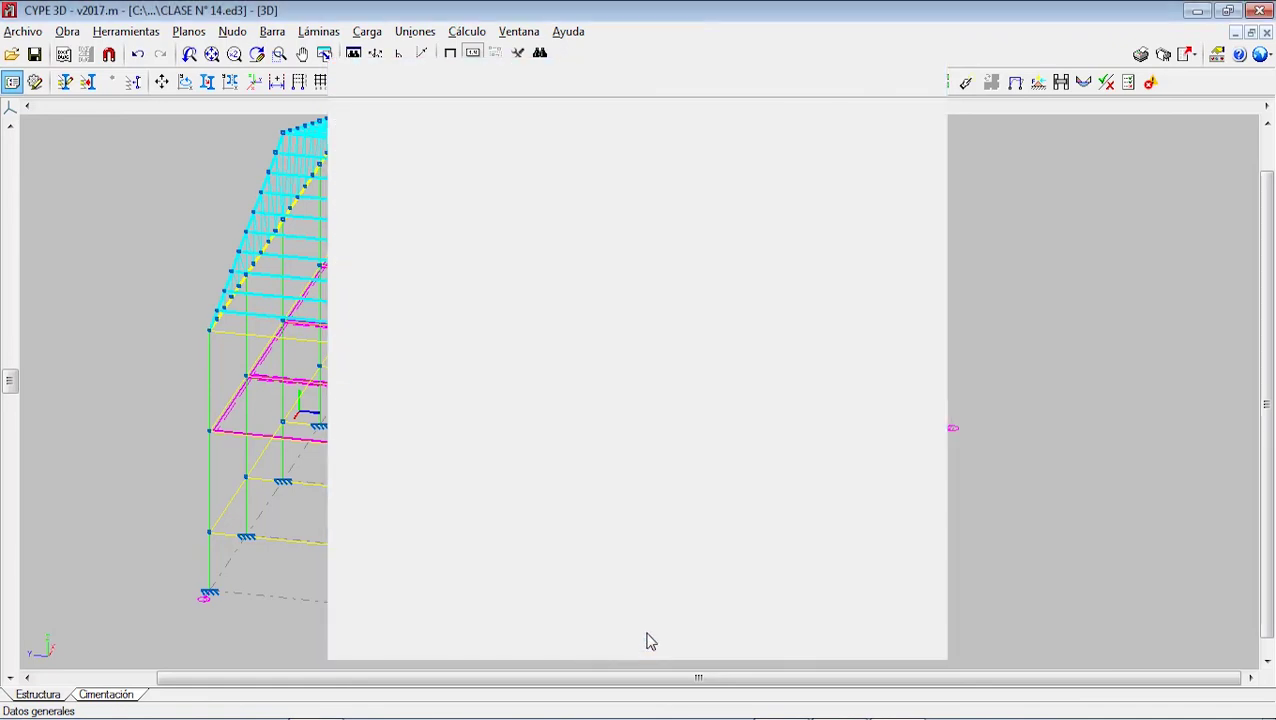
- Examine the whole 3D structure up close and from a lower, rotated viewpoint, covering the Nivel 1 beams, roof trusses and supports
scroll(590, 393, down, 2)
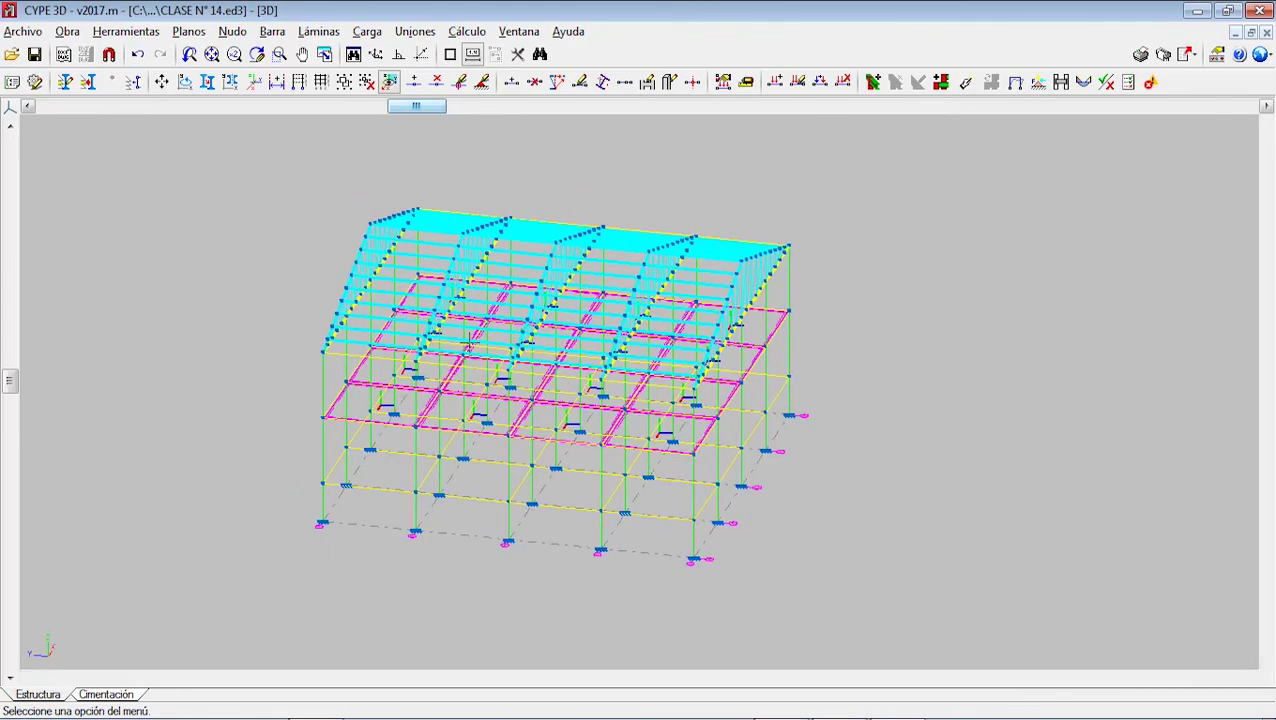
scroll(493, 336, up, 3)
scroll(353, 337, up, 4)
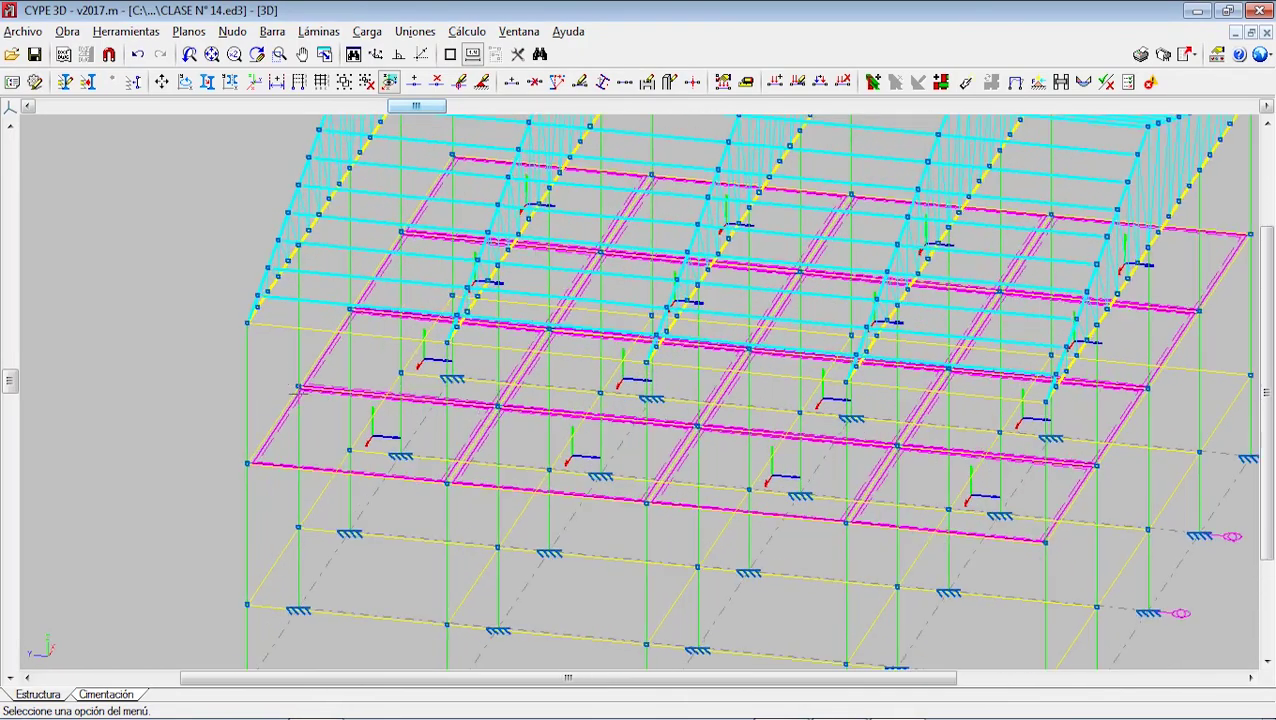
scroll(327, 444, down, 5)
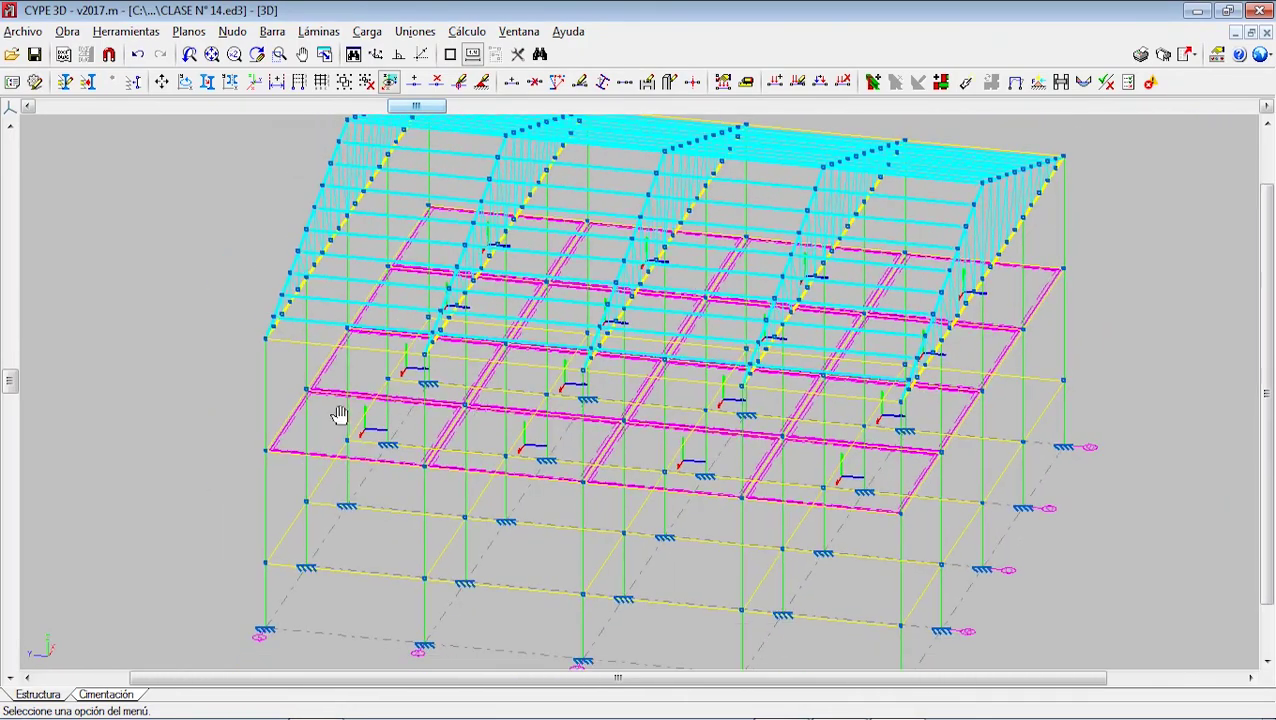
scroll(689, 399, up, 5)
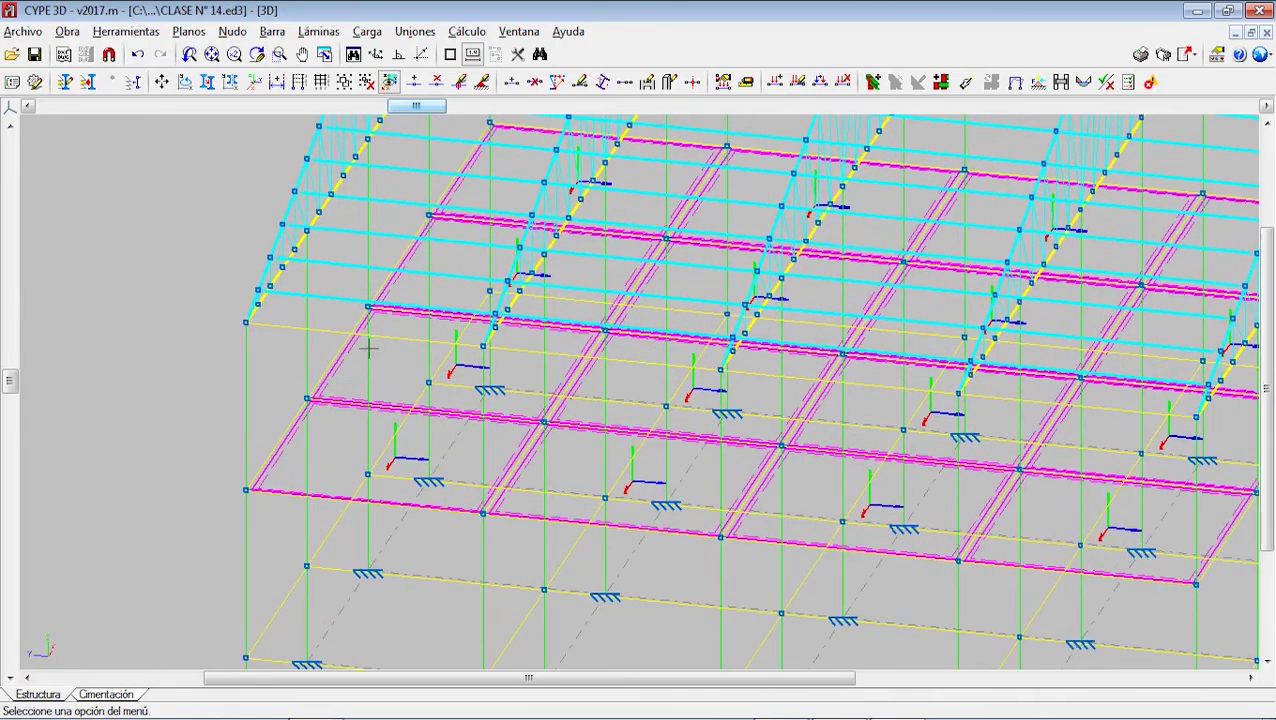
scroll(362, 346, down, 4)
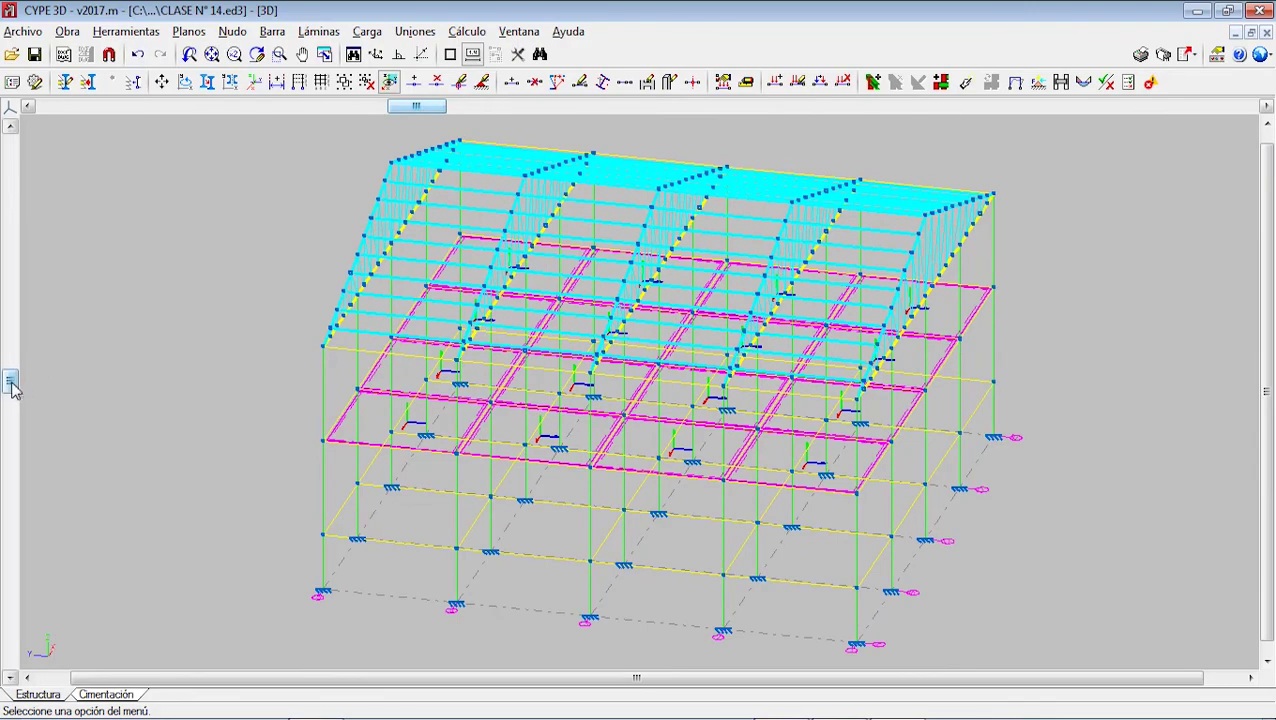
drag(10, 384, 5, 411)
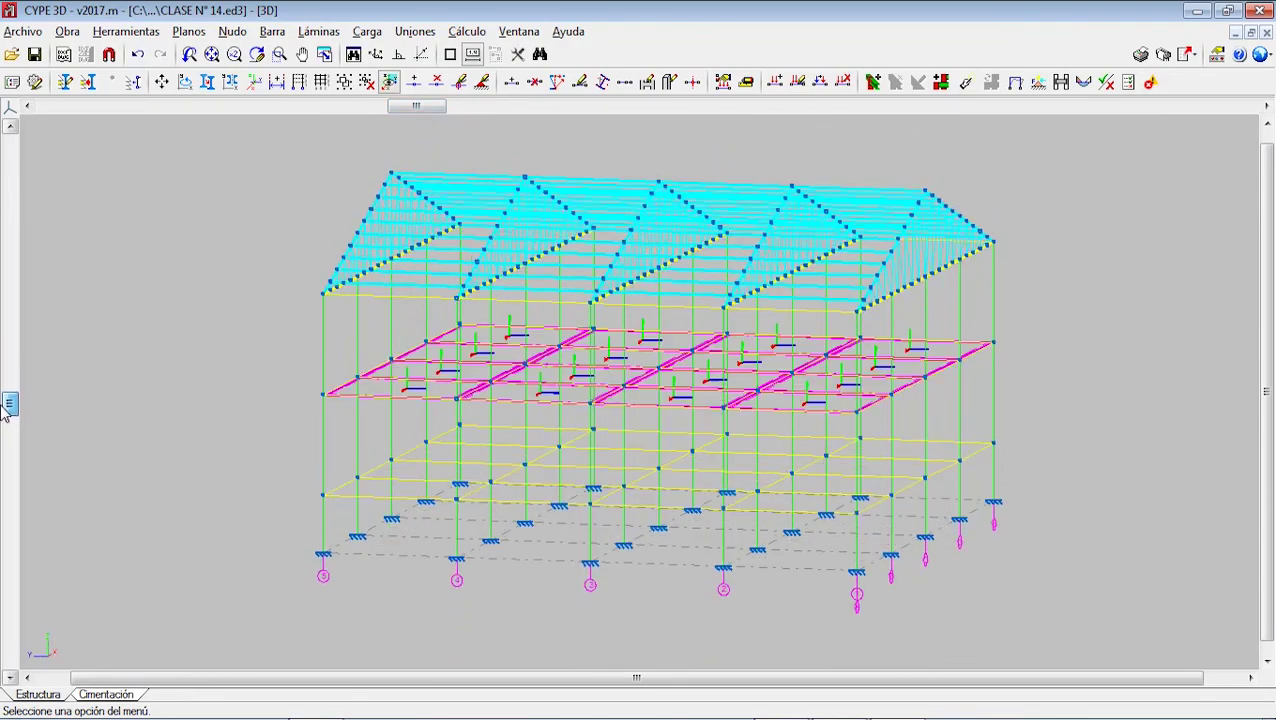
middle_drag(388, 346, 271, 346)
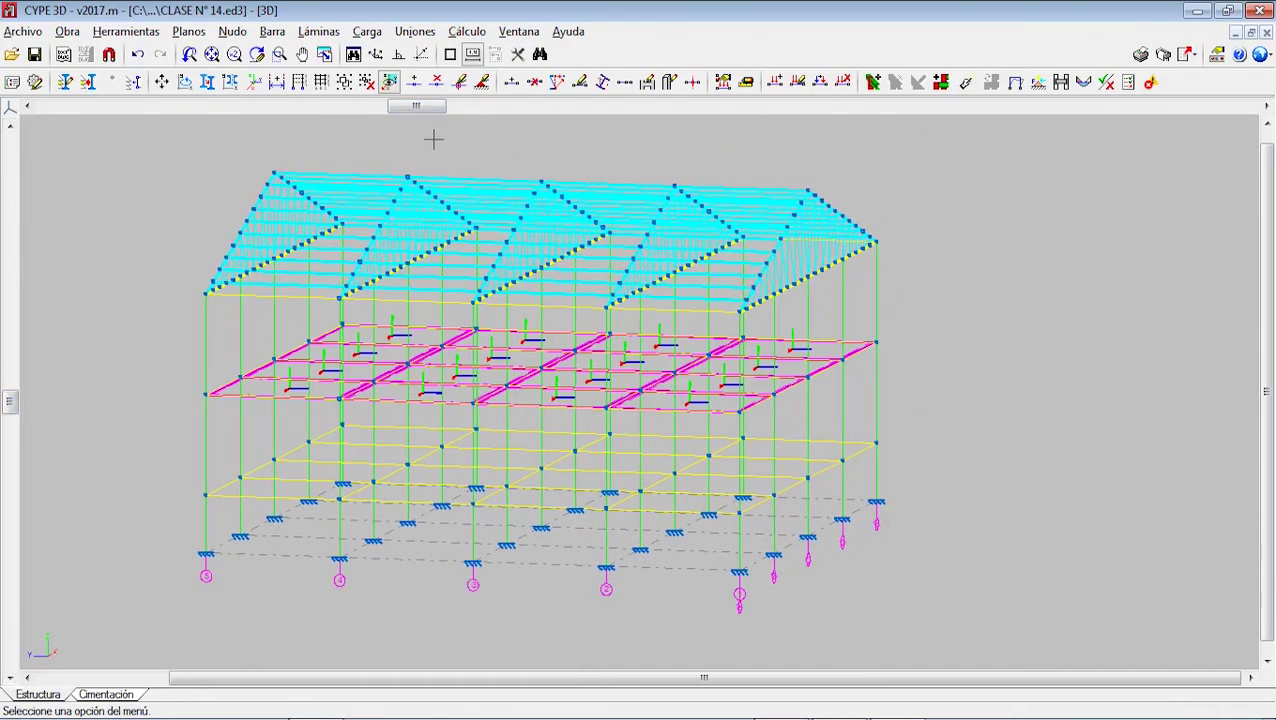
drag(419, 108, 458, 130)
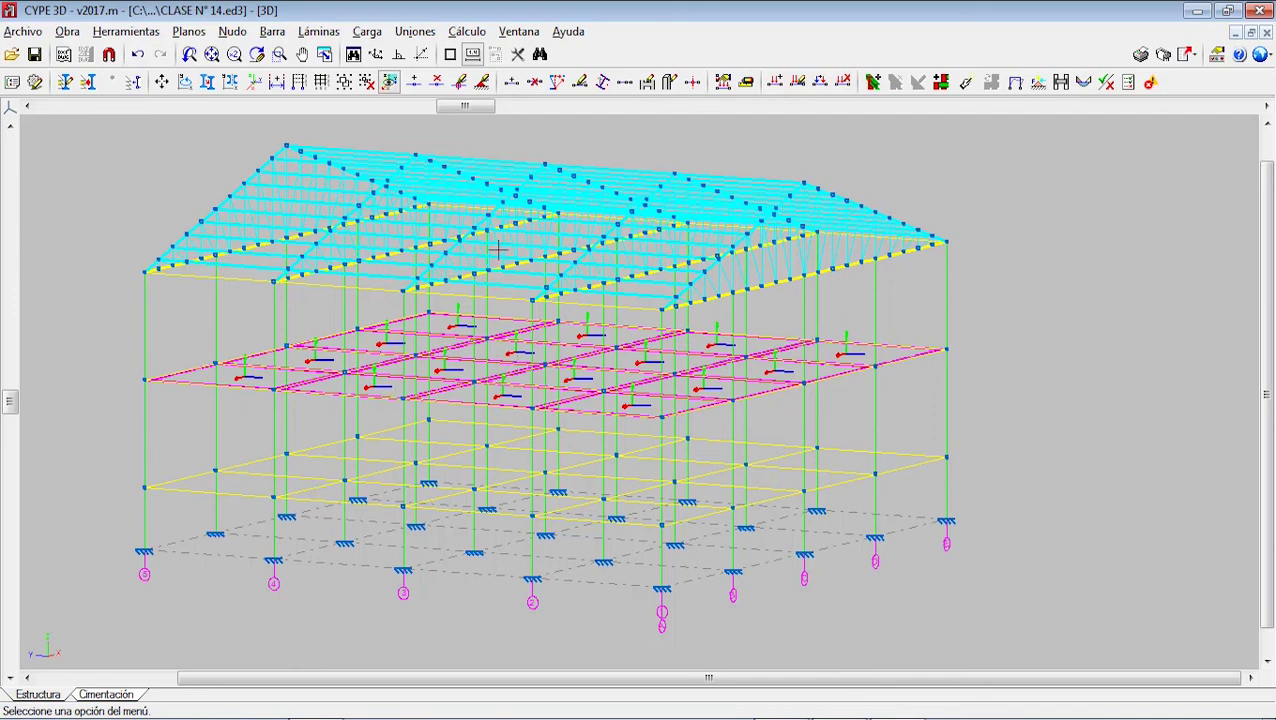
scroll(498, 248, down, 1)
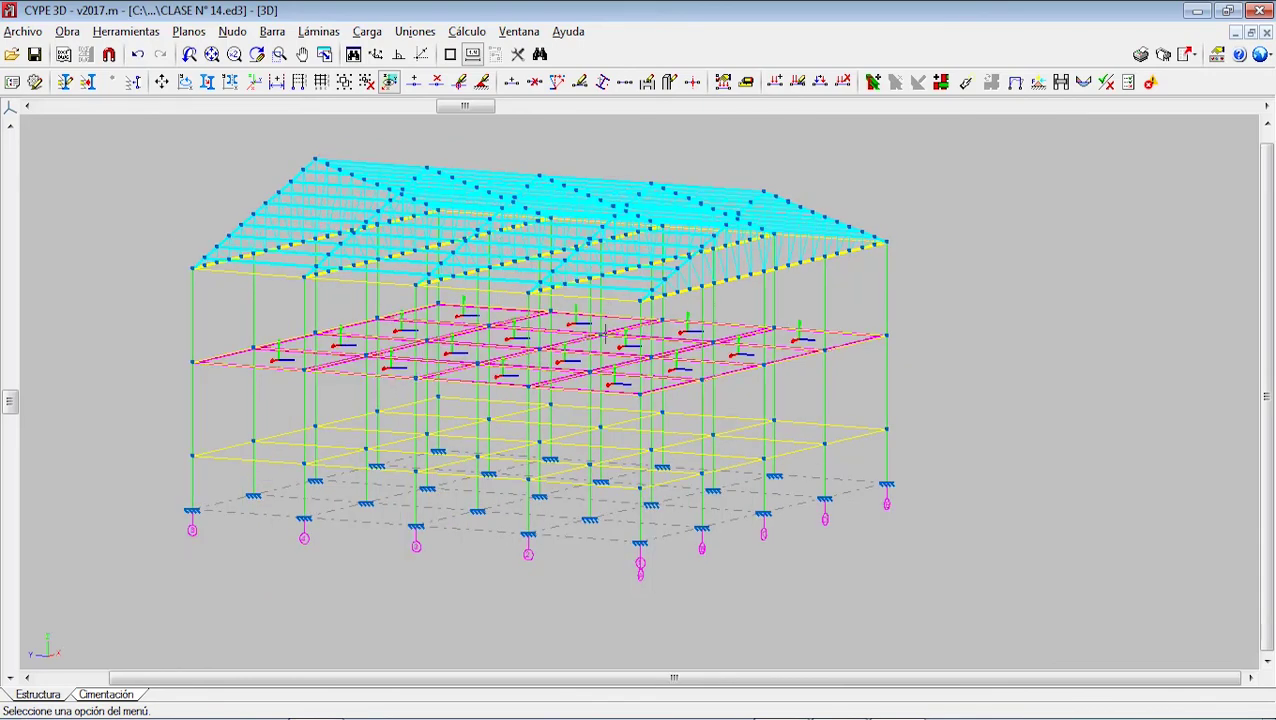
middle_drag(644, 322, 692, 304)
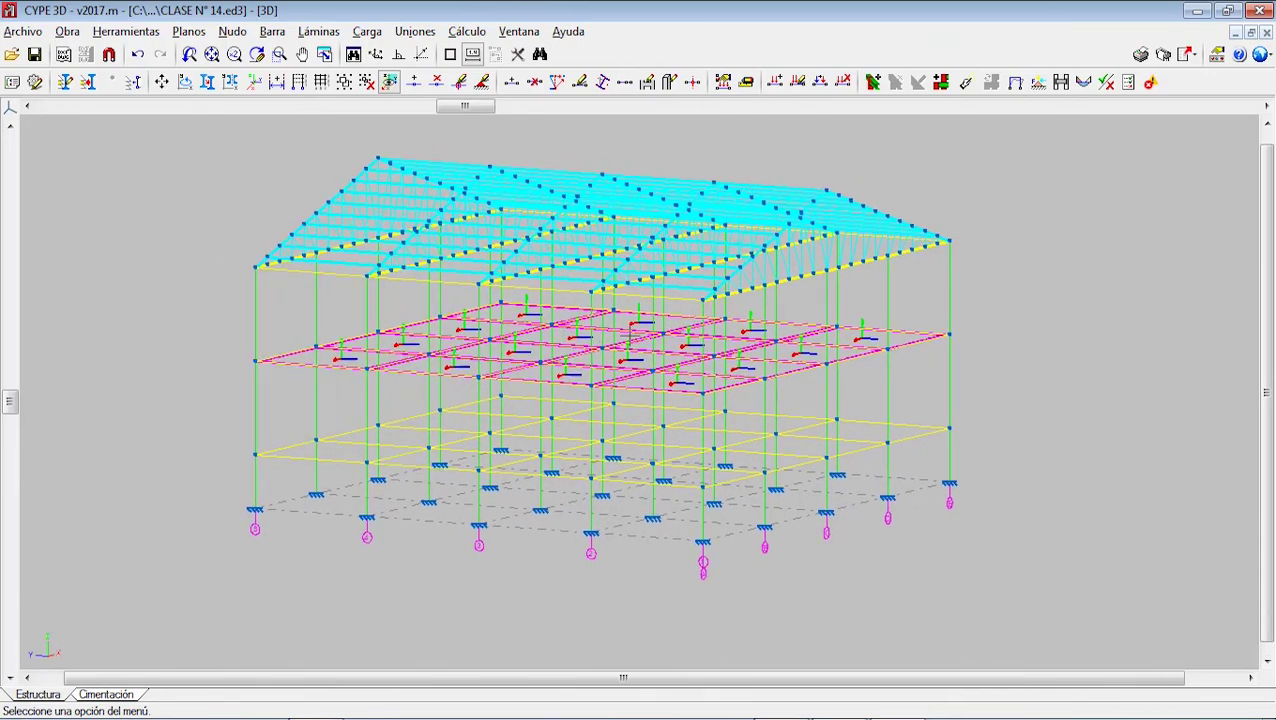
- Close the structural model in CYPE 3D, the Paint drawing and the CYPE 2017 launcher
click(1258, 10)
click(559, 410)
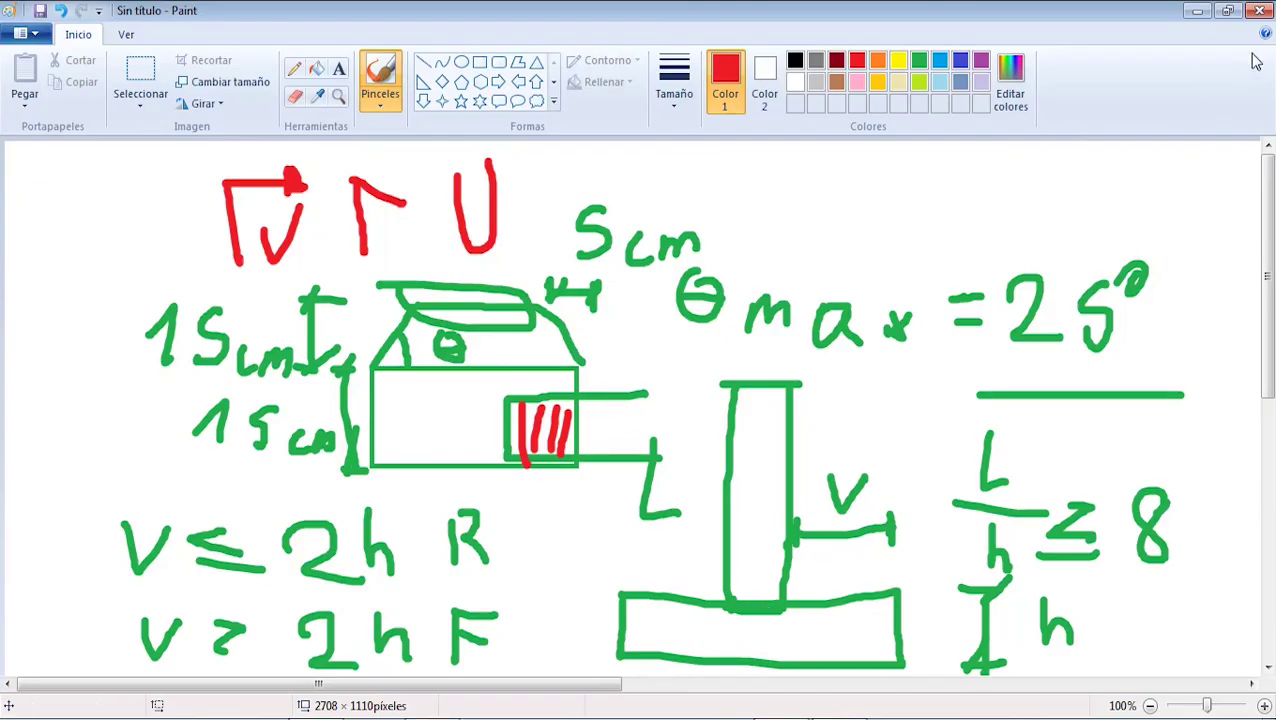
click(1259, 10)
click(650, 371)
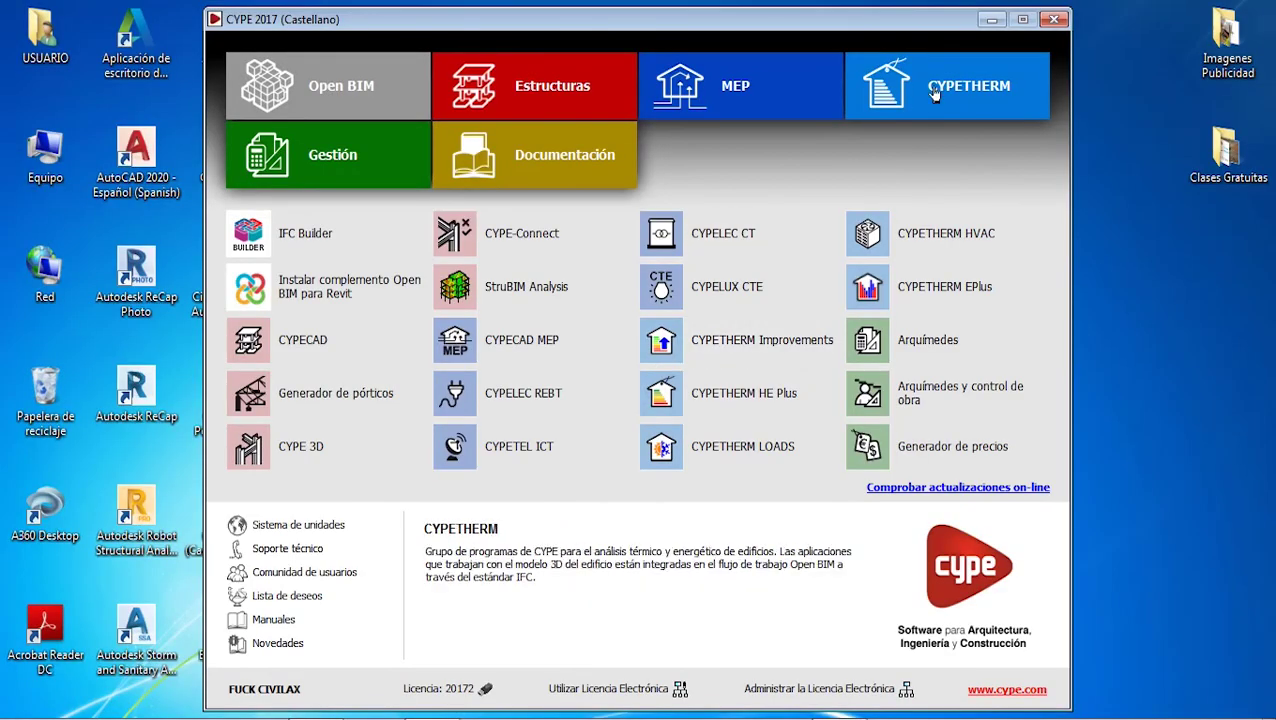
click(1058, 14)
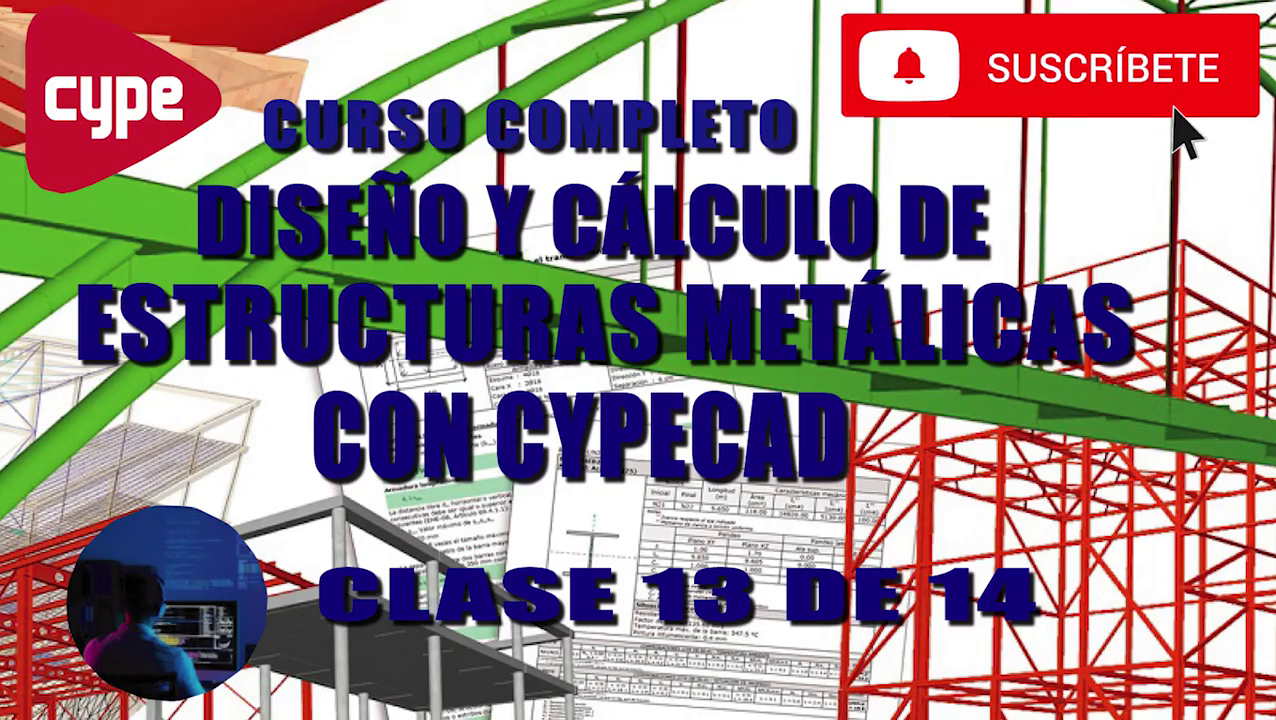